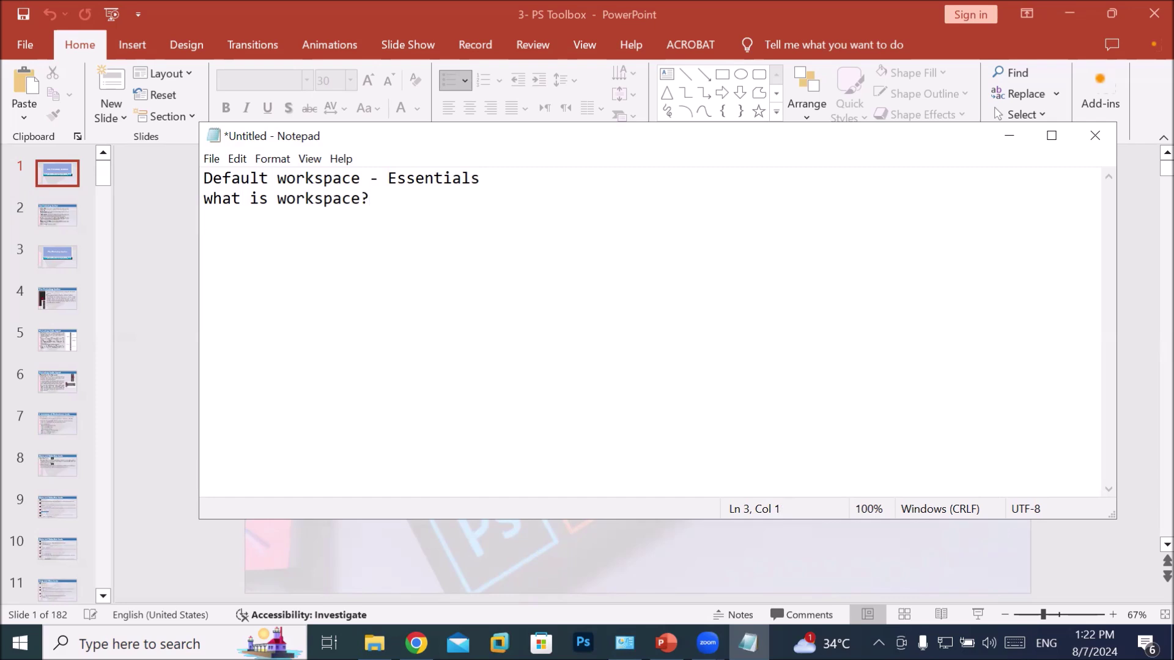
Step: Write a third line in the notes reading "workspace collection of different panels, its postion"
{"action": "type", "text": "workspace col"}
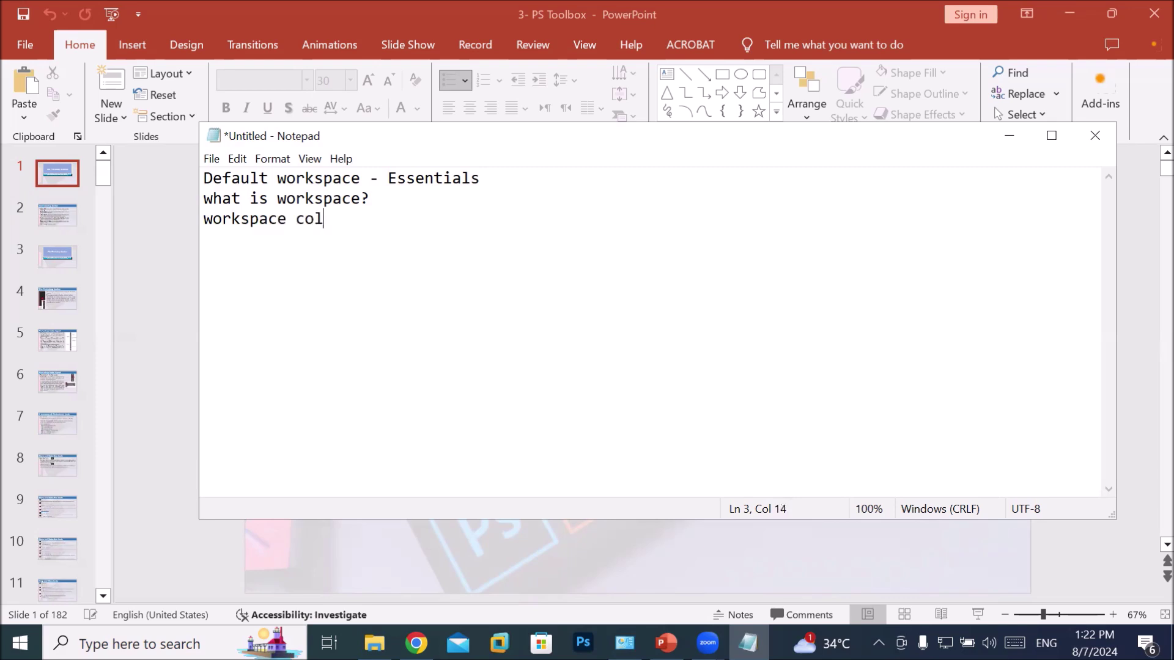
{"action": "type", "text": "lection o"}
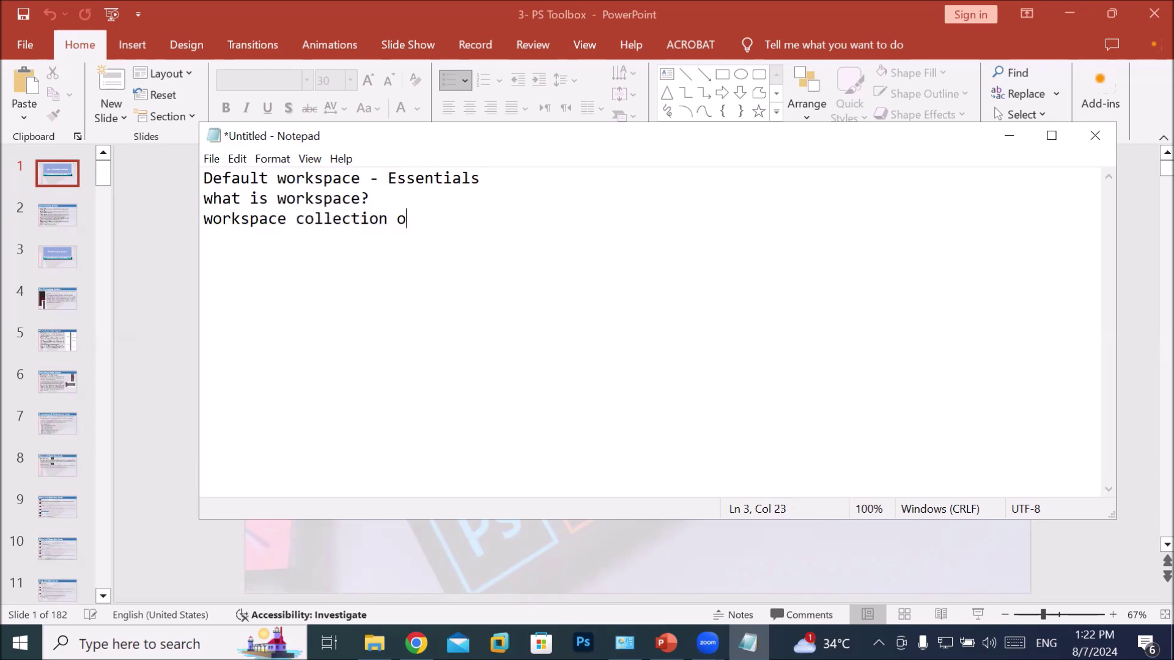
{"action": "type", "text": "f diffe"}
{"action": "type", "text": "nt"}
{"action": "key", "text": "BackSpace"}
{"action": "key", "text": "BackSpace"}
{"action": "key", "text": "BackSpace"}
{"action": "type", "text": "rent panels a"}
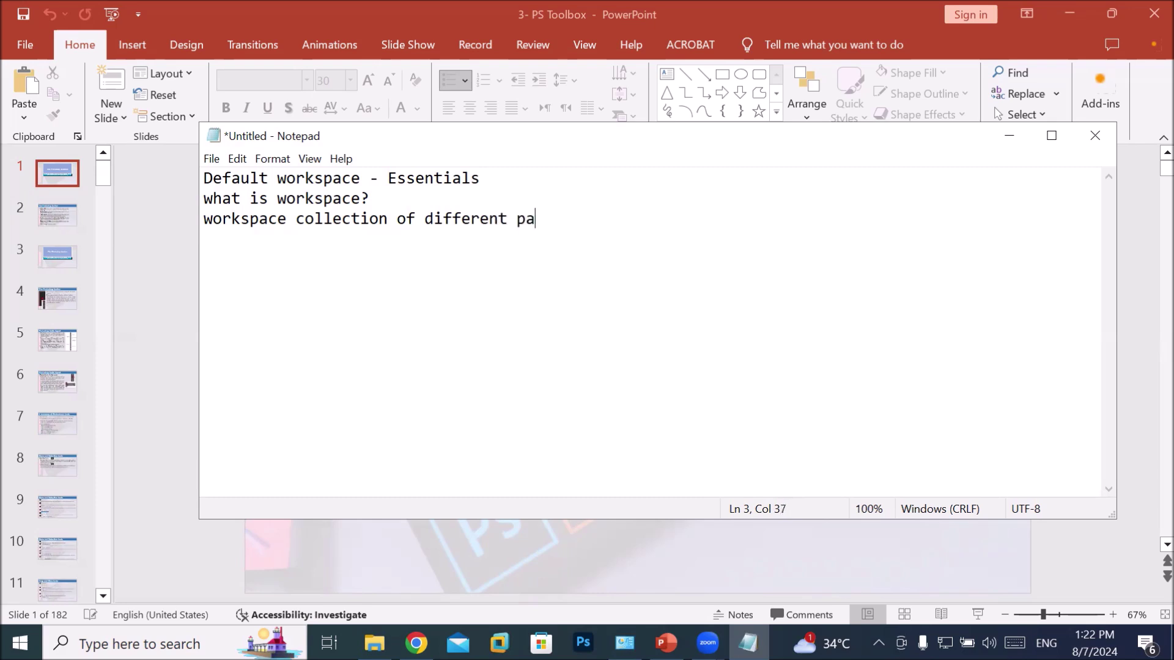
{"action": "key", "text": "BackSpace"}
{"action": "key", "text": "BackSpace"}
{"action": "type", "text": ", its postion"}
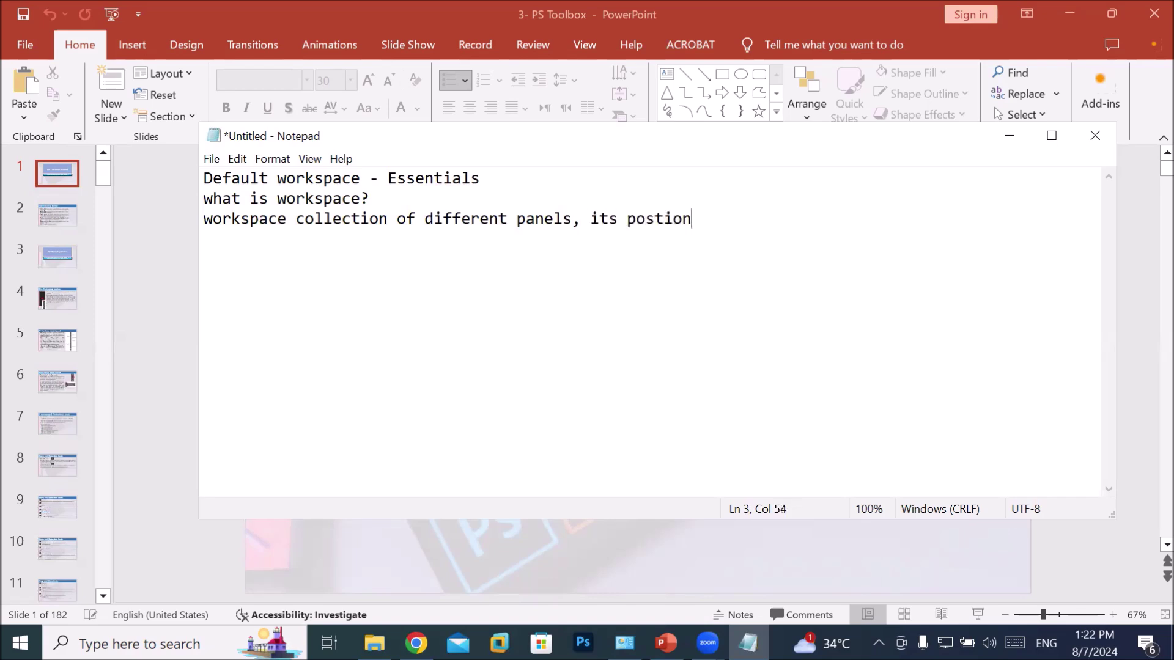
Step: Insert "and toolbox" after "panels" in the workspace definition, before the comma
{"action": "key", "text": "Left"}
{"action": "key", "text": "Left"}
{"action": "key", "text": "Left"}
{"action": "key", "text": "Left"}
{"action": "key", "text": "Left"}
{"action": "key", "text": "Left"}
{"action": "key", "text": "Left"}
{"action": "key", "text": "Left"}
{"action": "key", "text": "Left"}
{"action": "key", "text": "Left"}
{"action": "key", "text": "Left"}
{"action": "key", "text": "Left"}
{"action": "key", "text": "Left"}
{"action": "key", "text": "Left"}
{"action": "key", "text": "Left"}
{"action": "key", "text": "Left"}
{"action": "key", "text": "Left"}
{"action": "key", "text": "Left"}
{"action": "key", "text": "Left"}
{"action": "key", "text": "Right"}
{"action": "key", "text": "Right"}
{"action": "key", "text": "Right"}
{"action": "key", "text": "Right"}
{"action": "key", "text": "Right"}
{"action": "key", "text": "Right"}
{"action": "key", "text": "Right"}
{"action": "key", "text": "Left"}
{"action": "type", "text": "and"}
{"action": "key", "text": "BackSpace"}
{"action": "key", "text": "BackSpace"}
{"action": "key", "text": "BackSpace"}
{"action": "type", "text": "and tool"}
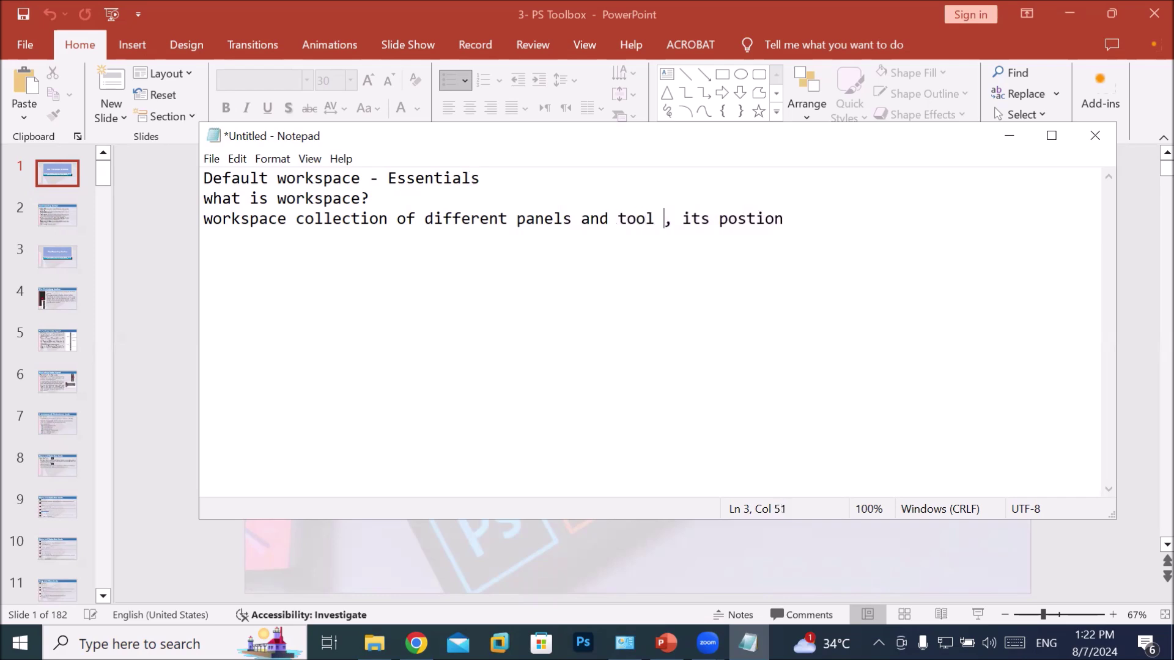
{"action": "key", "text": "BackSpace"}
{"action": "type", "text": "box"}
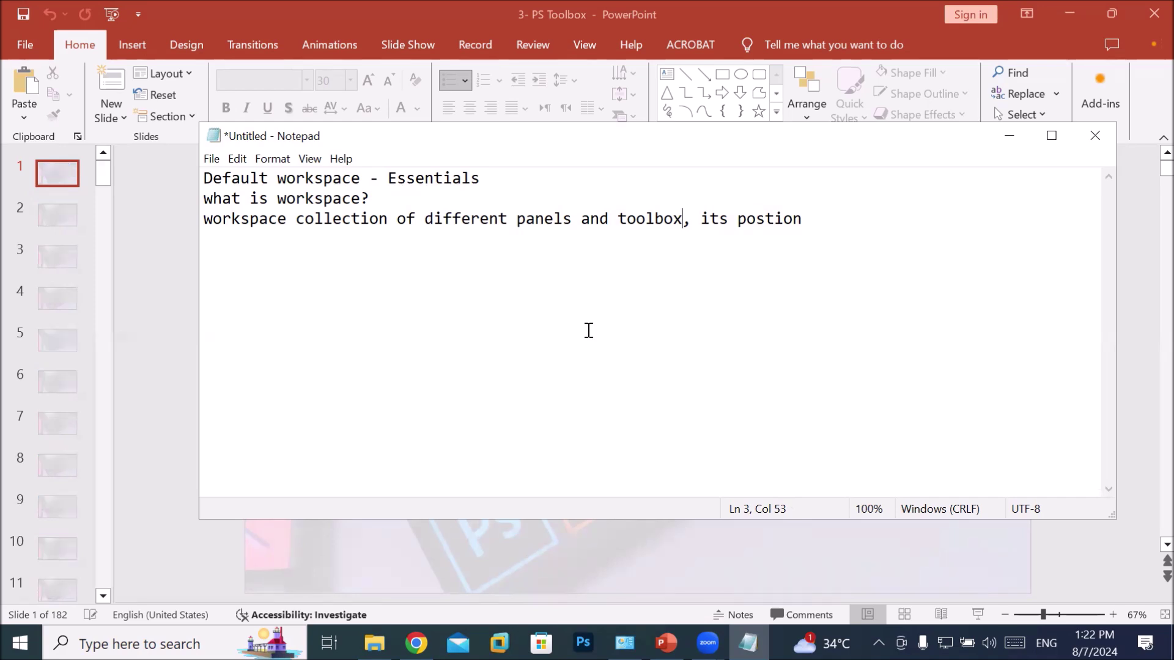
Step: Correct the spelling of "postion" to "position" in the workspace definition
{"action": "key", "text": "Left"}
{"action": "key", "text": "Left"}
{"action": "key", "text": "Left"}
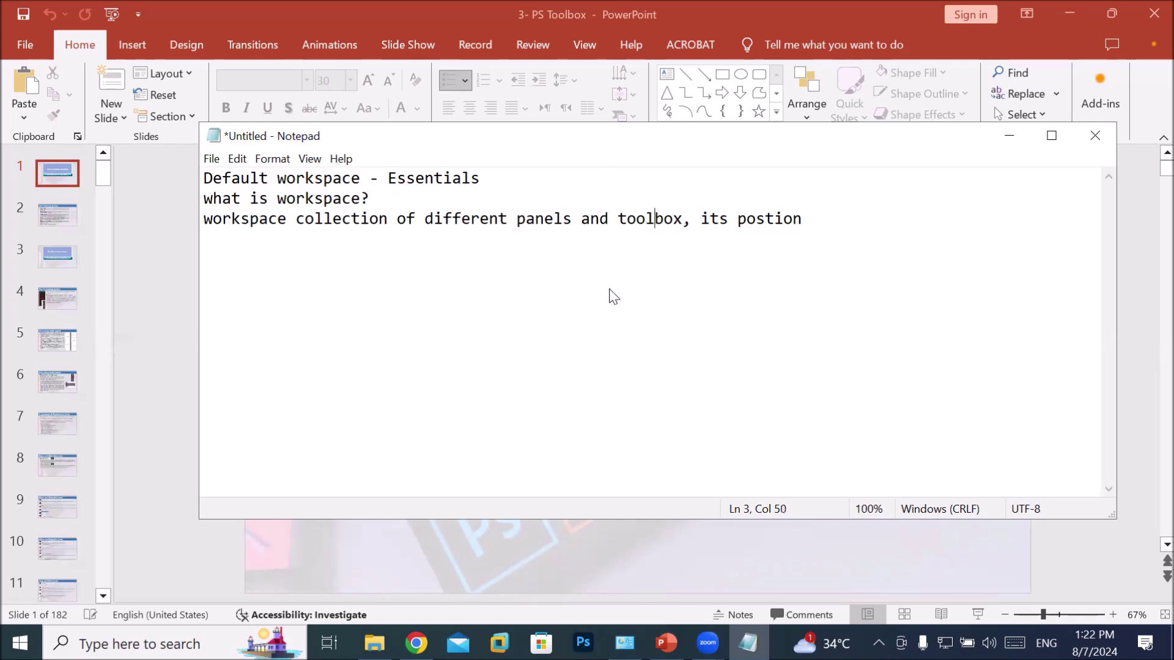
{"action": "left_click", "coordinate": [764, 221]}
{"action": "type", "text": "i"}
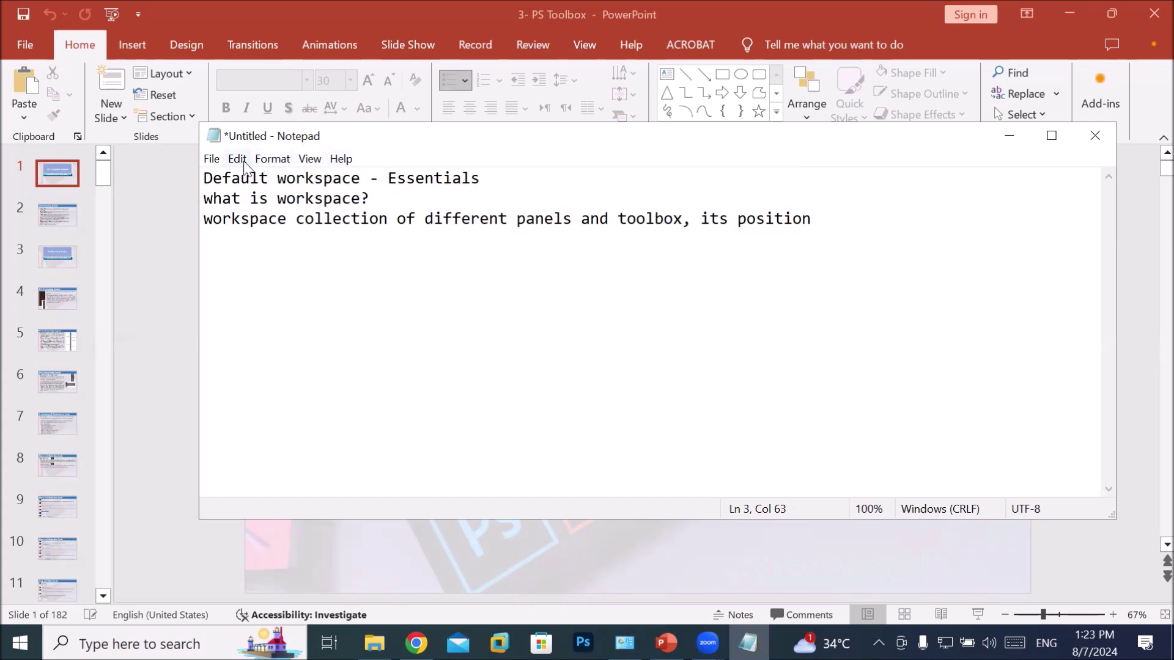
Step: Set the notes' font size to 24, using Consolas Regular
{"action": "left_click", "coordinate": [269, 160]}
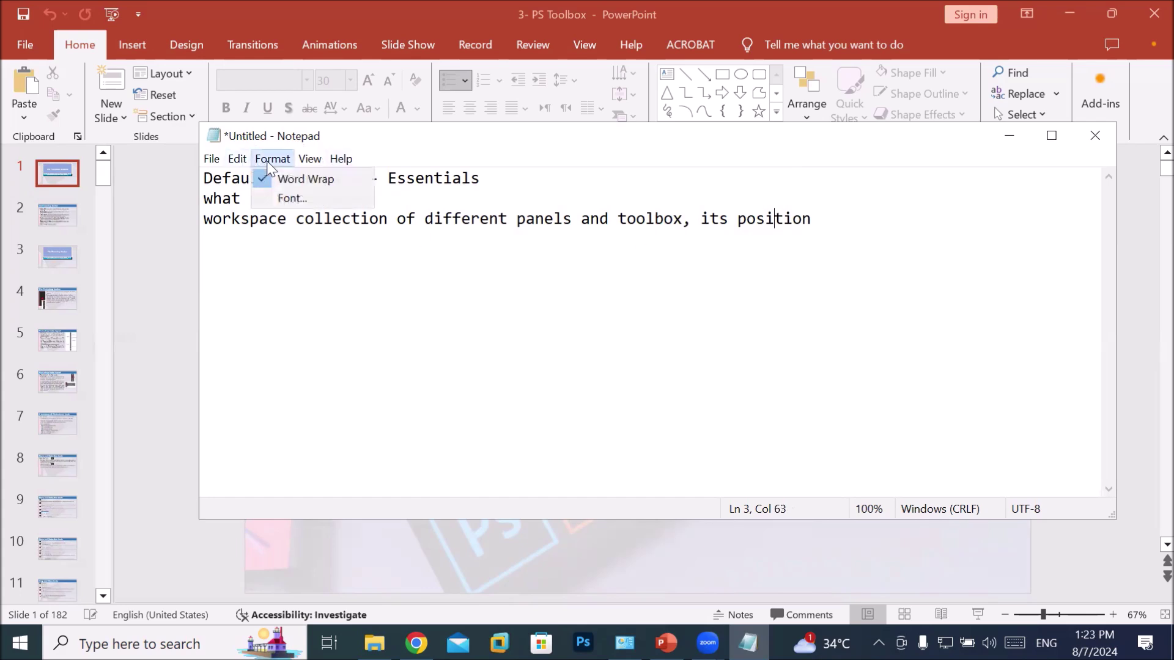
{"action": "left_click", "coordinate": [290, 198]}
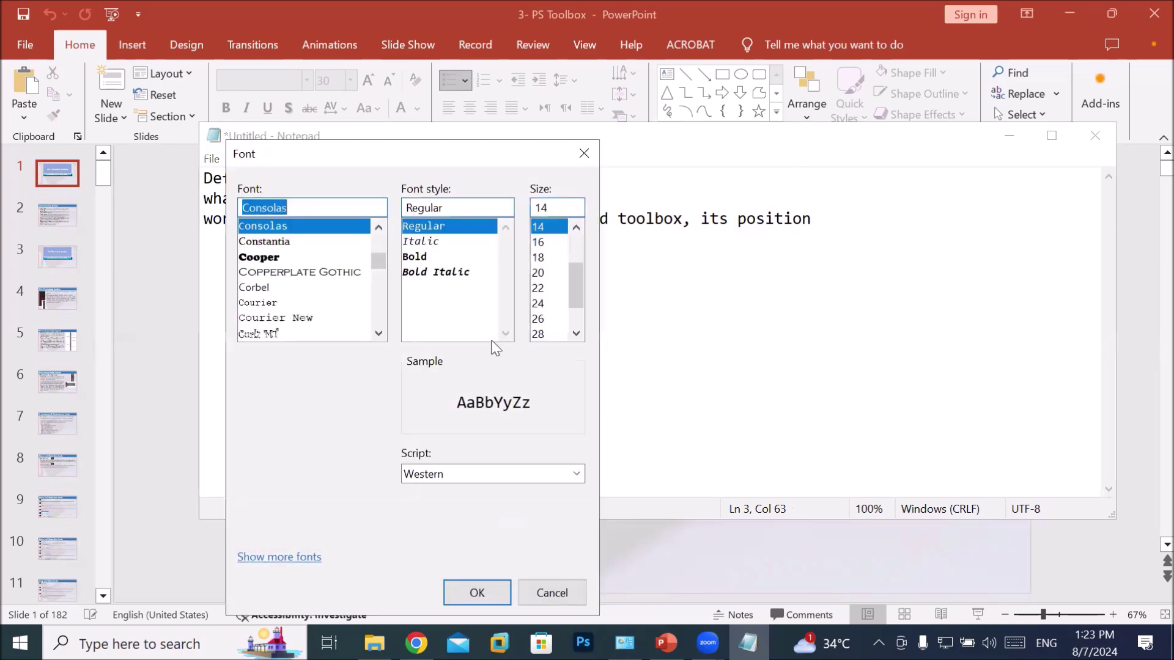
{"action": "left_click", "coordinate": [545, 272]}
{"action": "left_click", "coordinate": [546, 304]}
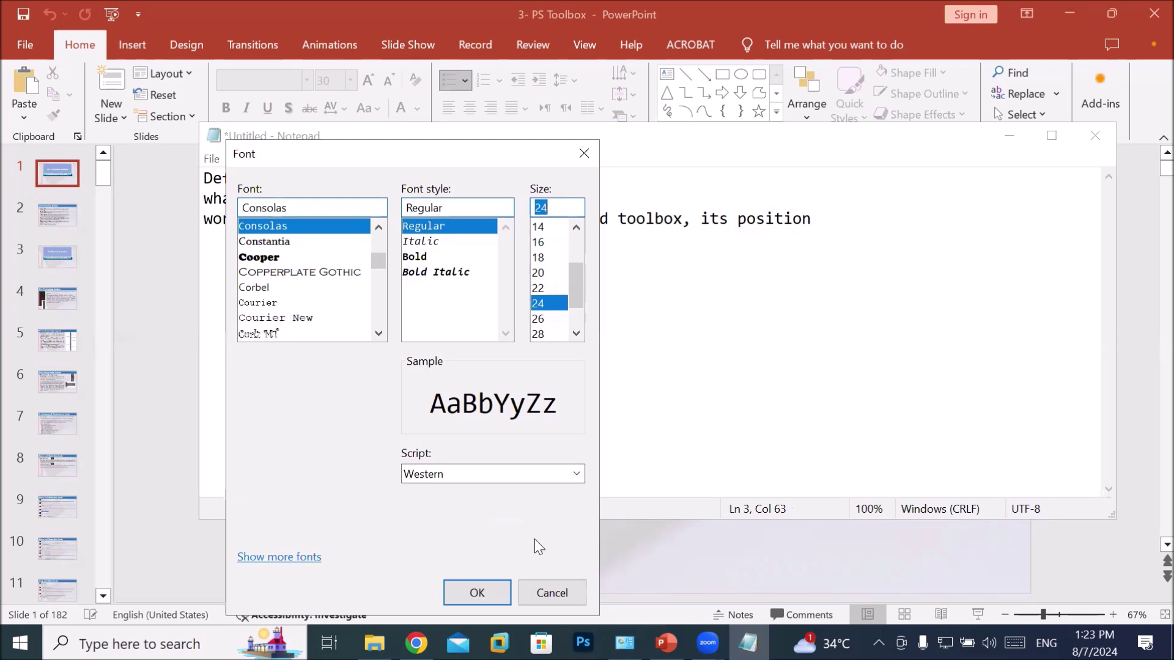
{"action": "left_click", "coordinate": [475, 593]}
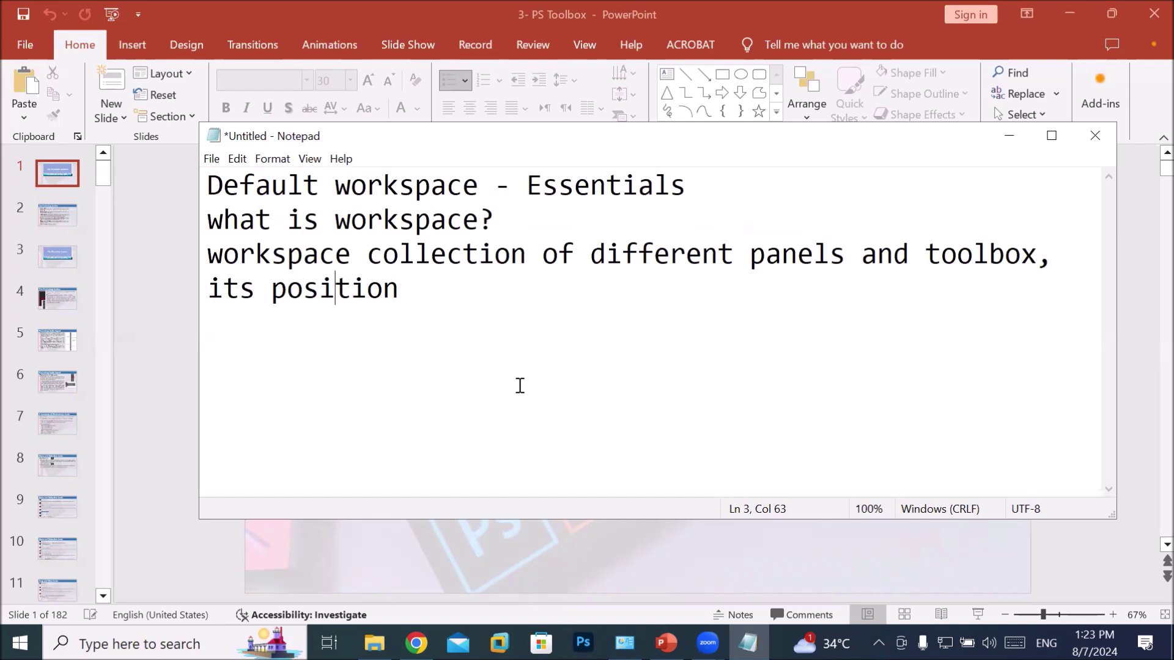
Step: Complete the workspace definition by appending ", keyboard shortcuts and Menus." after "its position"
{"action": "left_click_drag", "start_coordinate": [526, 183], "coordinate": [709, 186]}
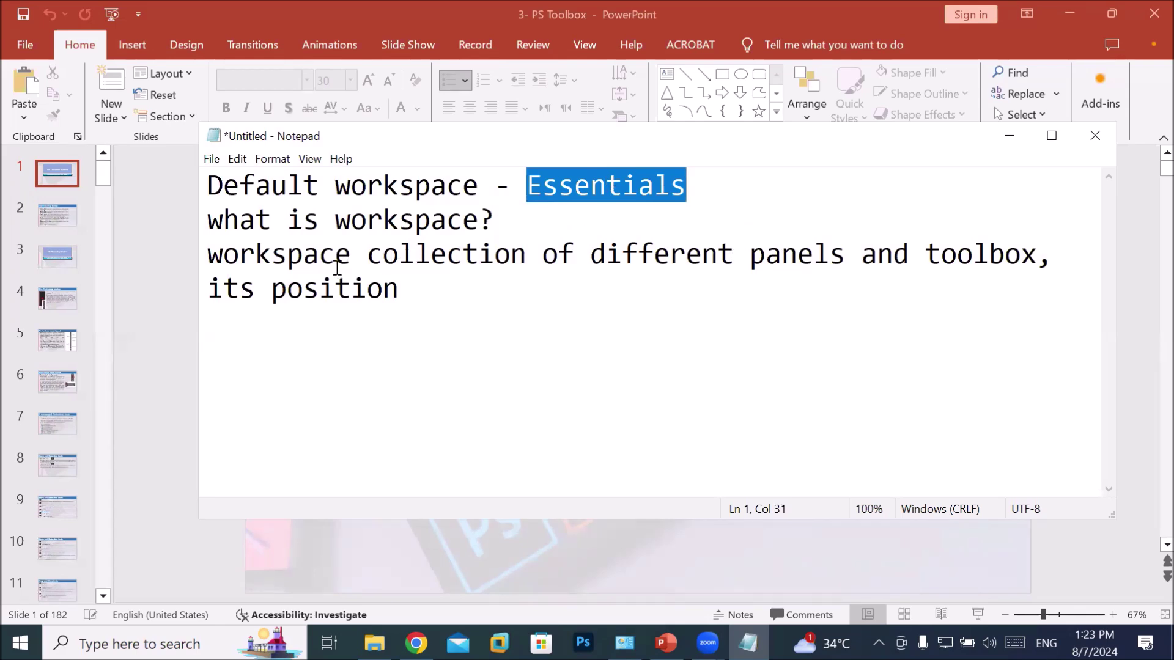
{"action": "left_click", "coordinate": [403, 296]}
{"action": "type", "text": ", keyboard short"}
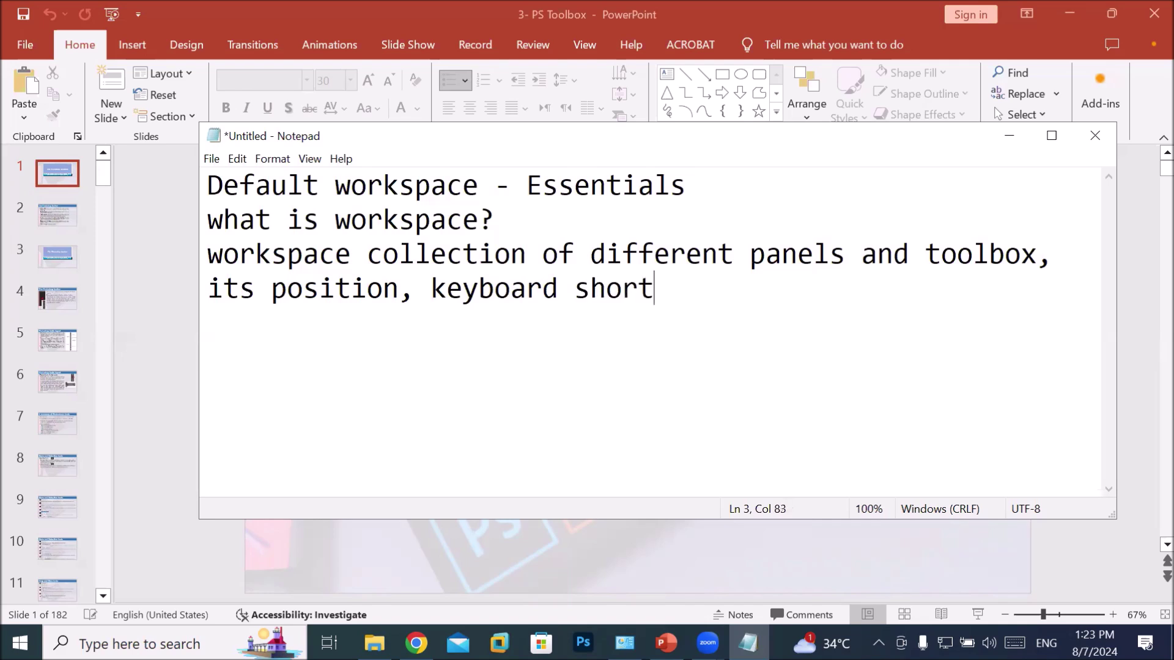
{"action": "type", "text": "cuts and Menus"}
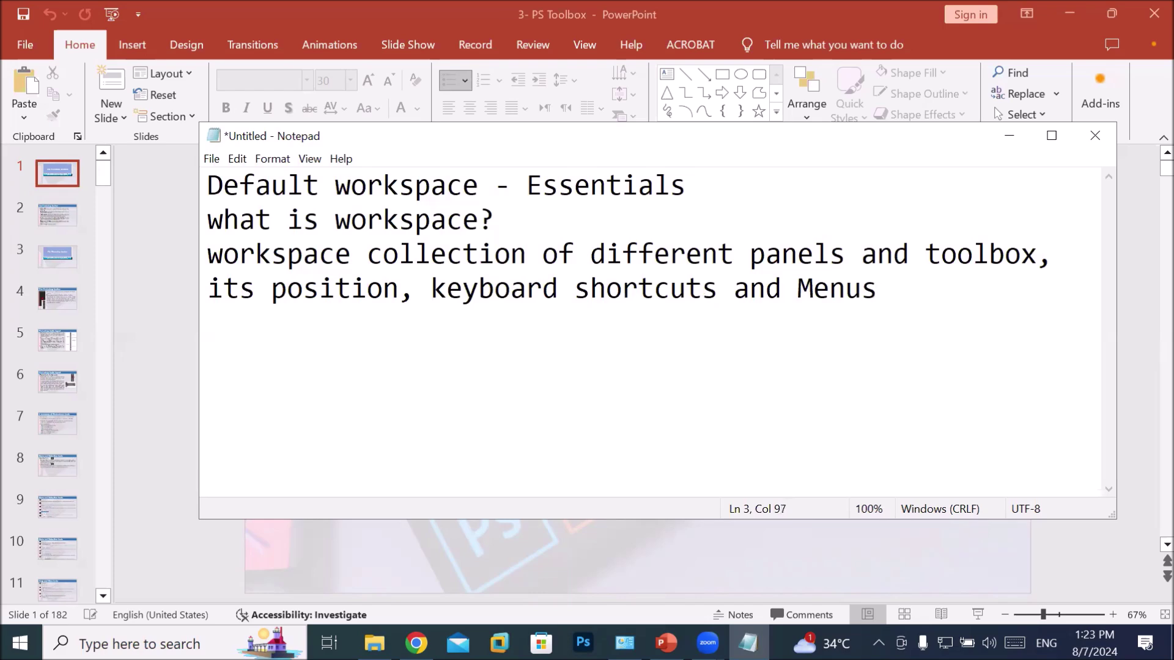
{"action": "type", "text": "."}
Step: Add a new line below the definition reading "Other workspace 3D, Painting,"
{"action": "key", "text": "Return"}
{"action": "type", "text": "Other"}
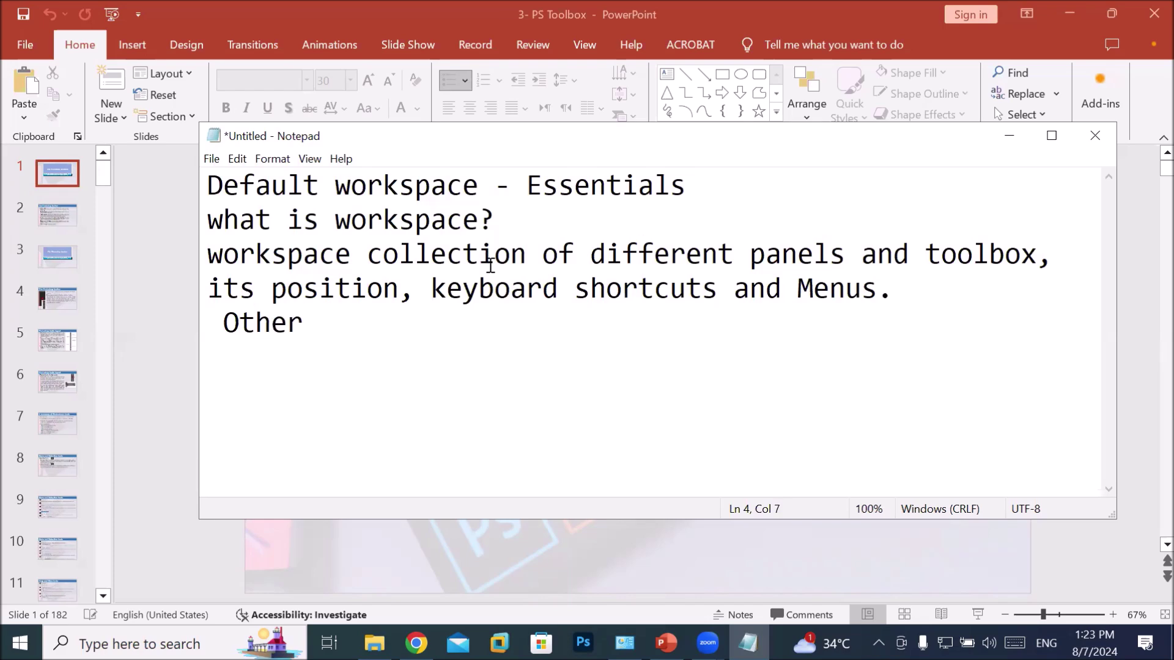
{"action": "type", "text": " work"}
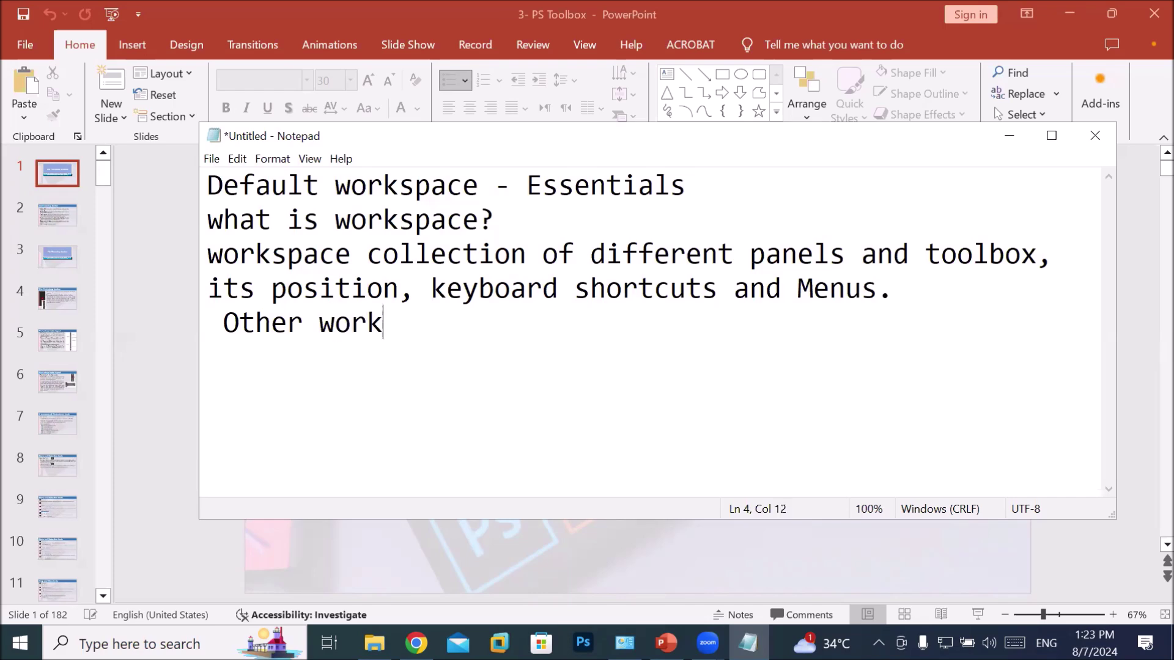
{"action": "type", "text": "space"}
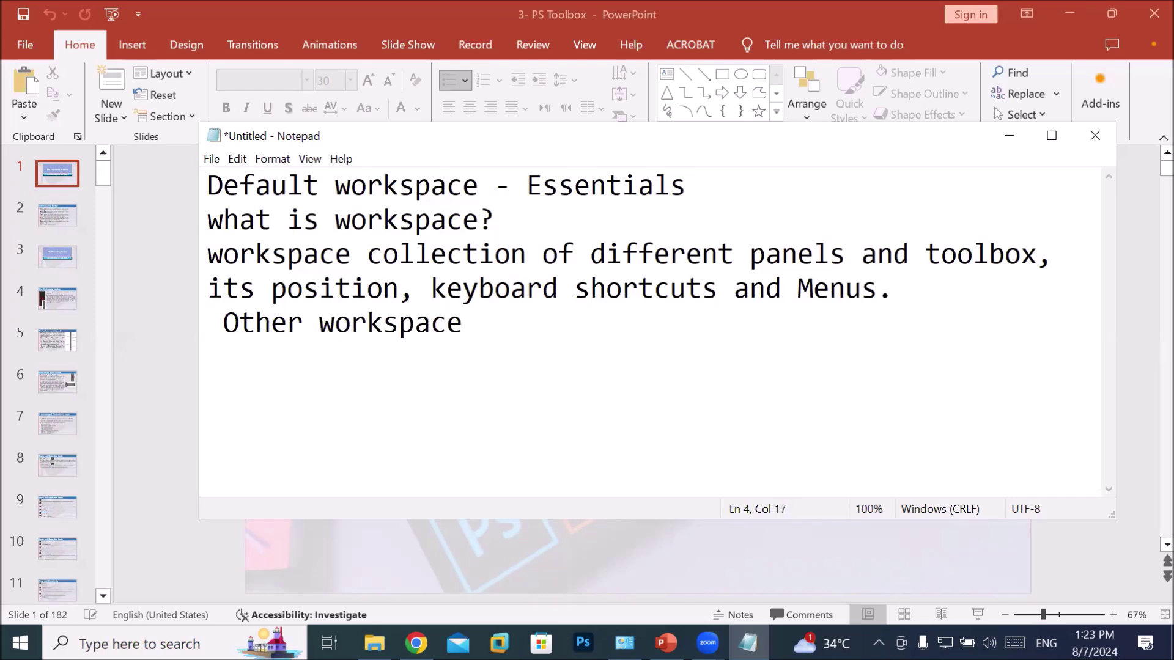
{"action": "key", "text": "Return"}
{"action": "key", "text": "BackSpace"}
{"action": "type", "text": "3D, Pai"}
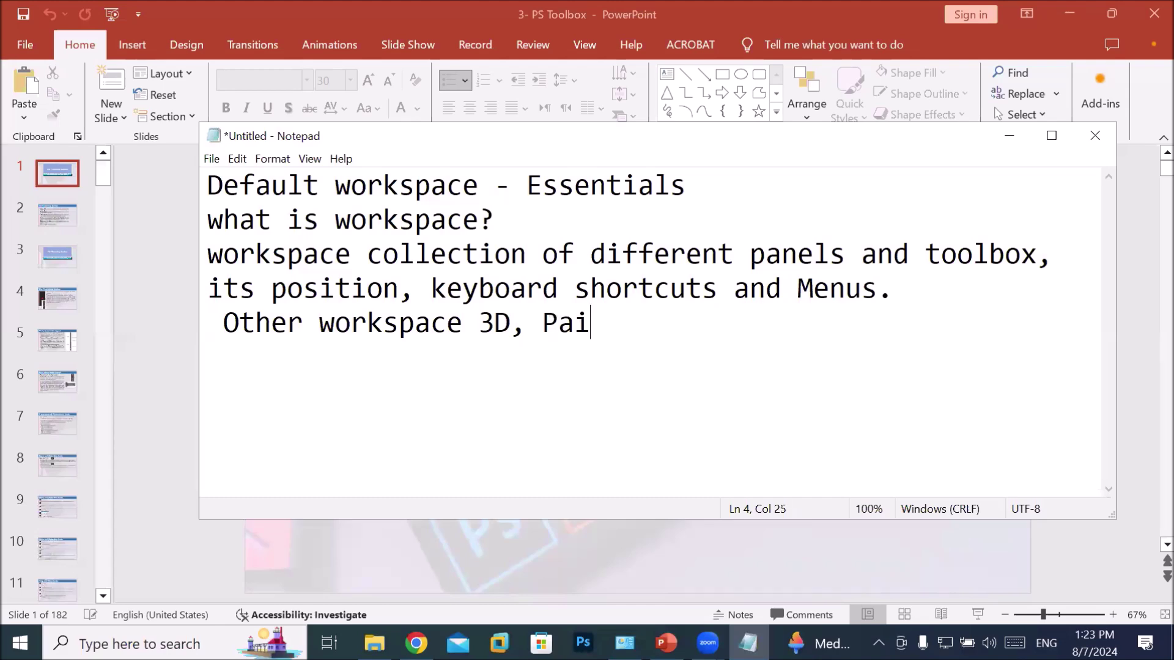
{"action": "type", "text": "nting"}
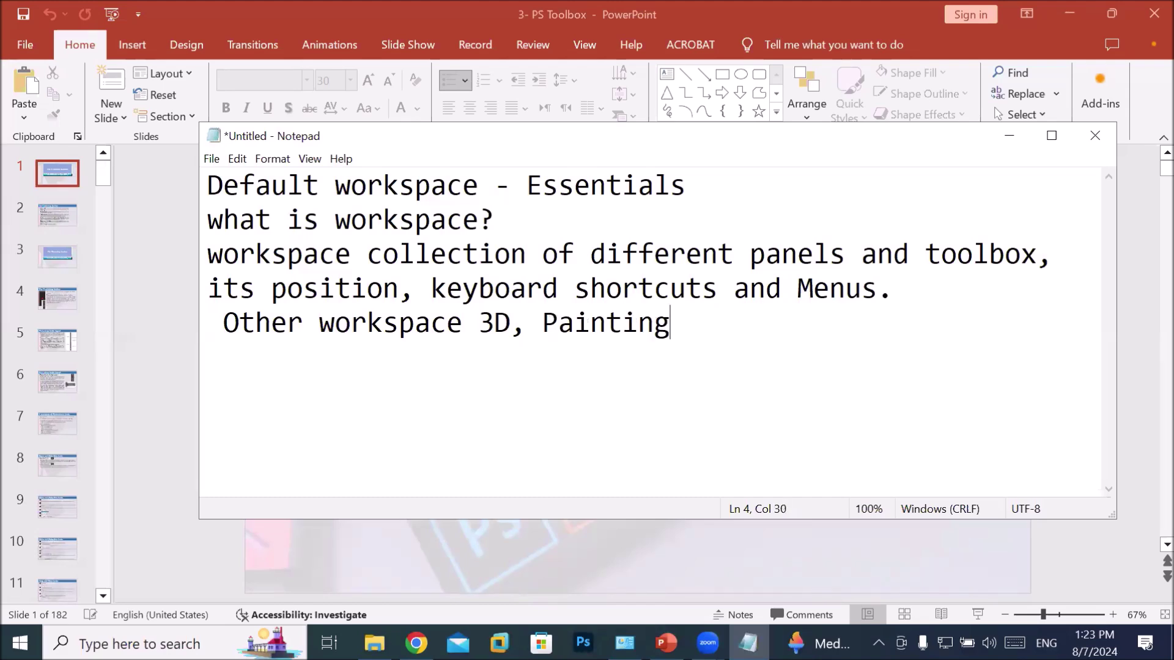
{"action": "type", "text": ","}
Step: Launch Photoshop and, in the Notepad notes, add the question "how to create your own workspace?" after a blank line
{"action": "left_click", "coordinate": [584, 643]}
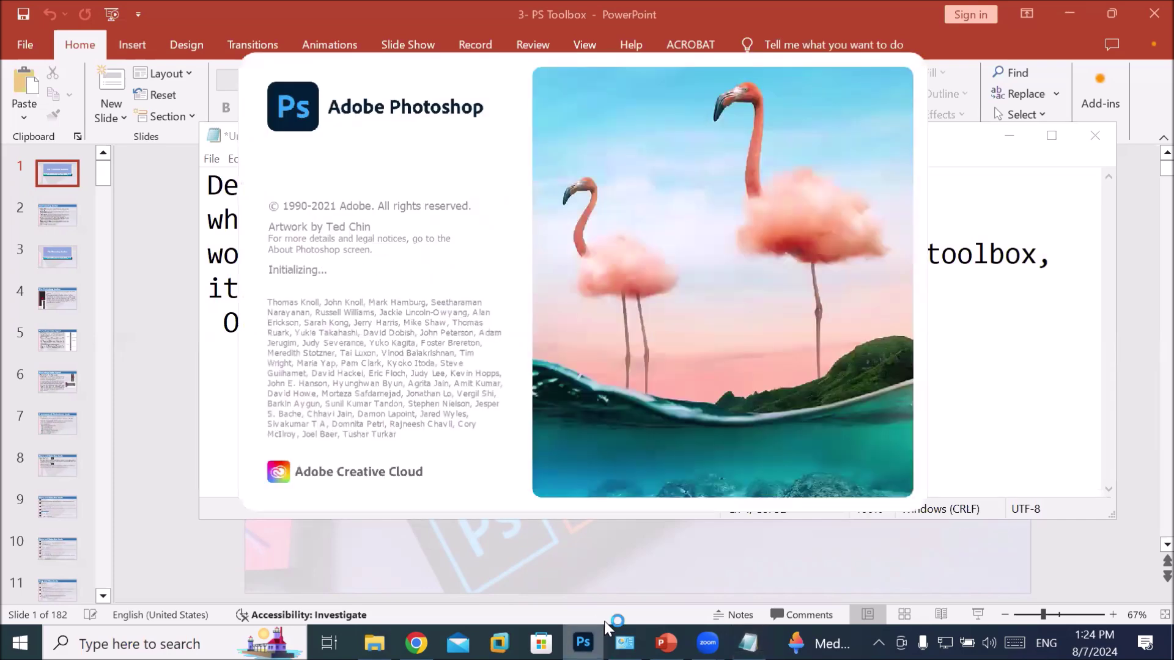
{"action": "left_click", "coordinate": [1009, 327]}
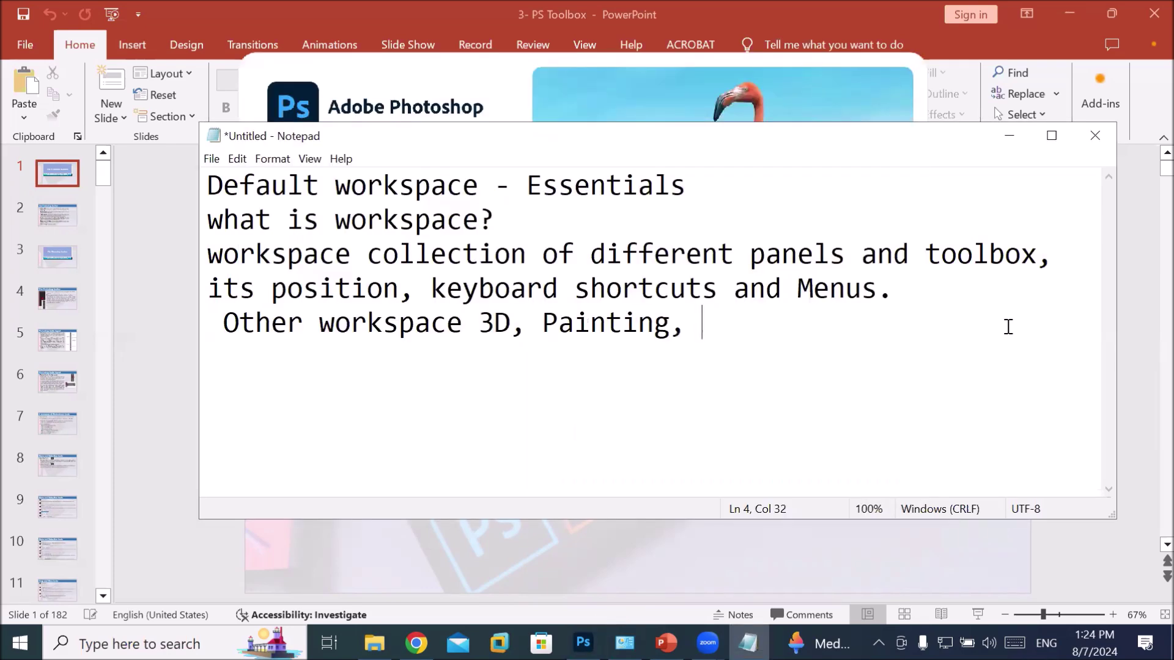
{"action": "key", "text": "Return"}
{"action": "key", "text": "Return"}
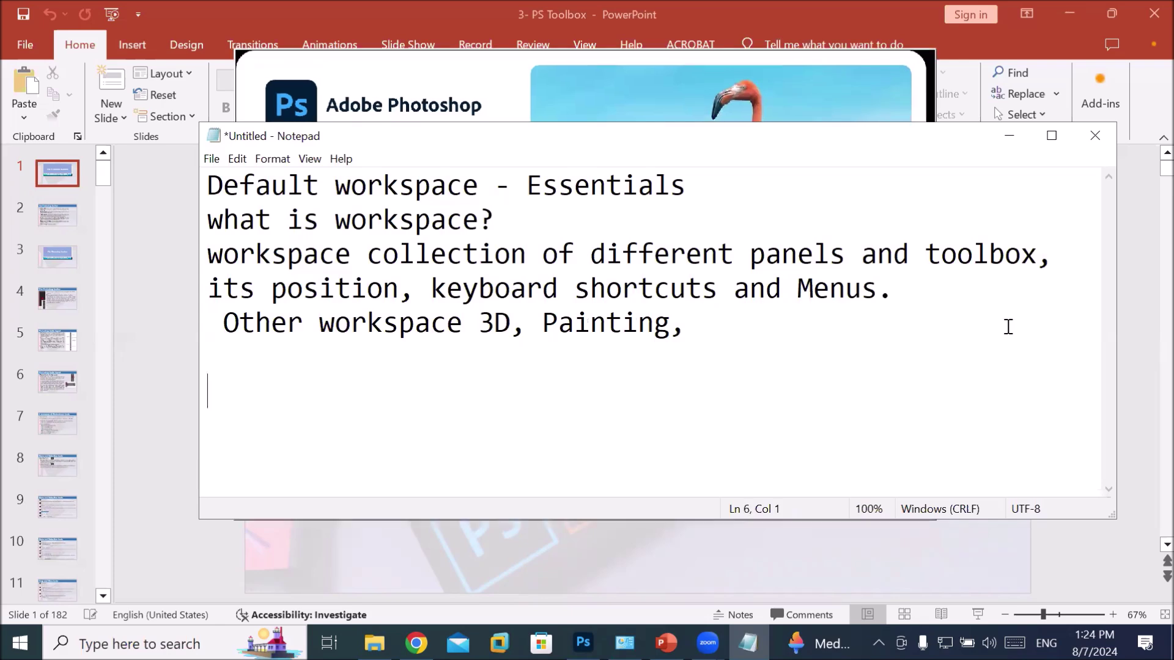
{"action": "type", "text": "how to "}
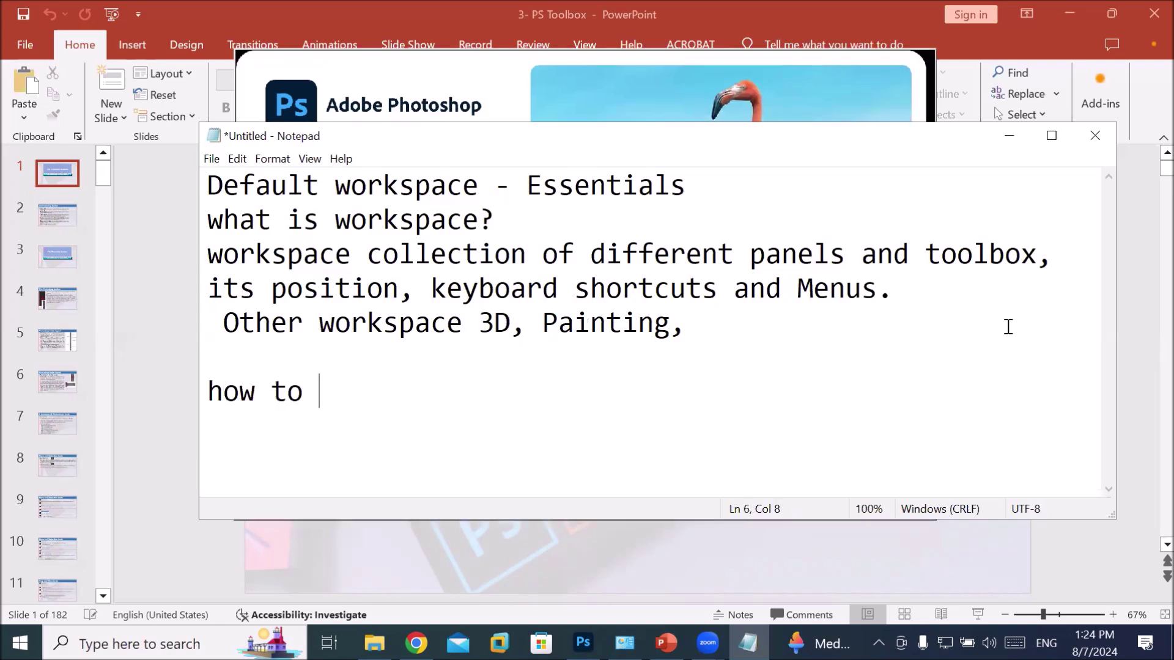
{"action": "type", "text": "create your "}
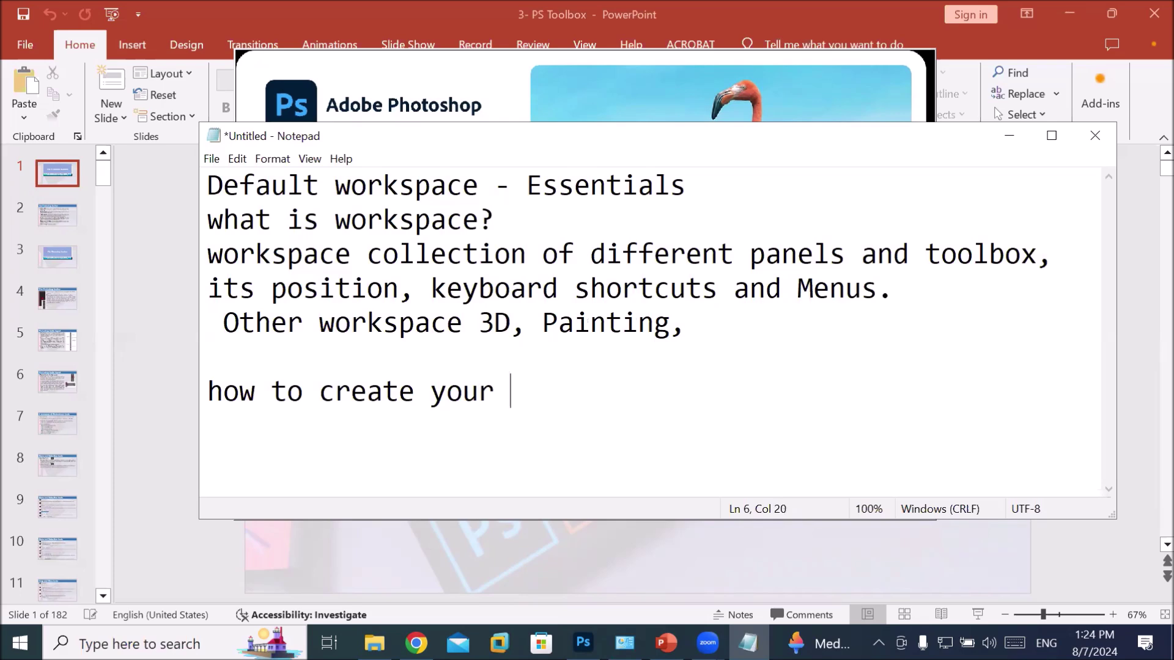
{"action": "type", "text": "own workspac"}
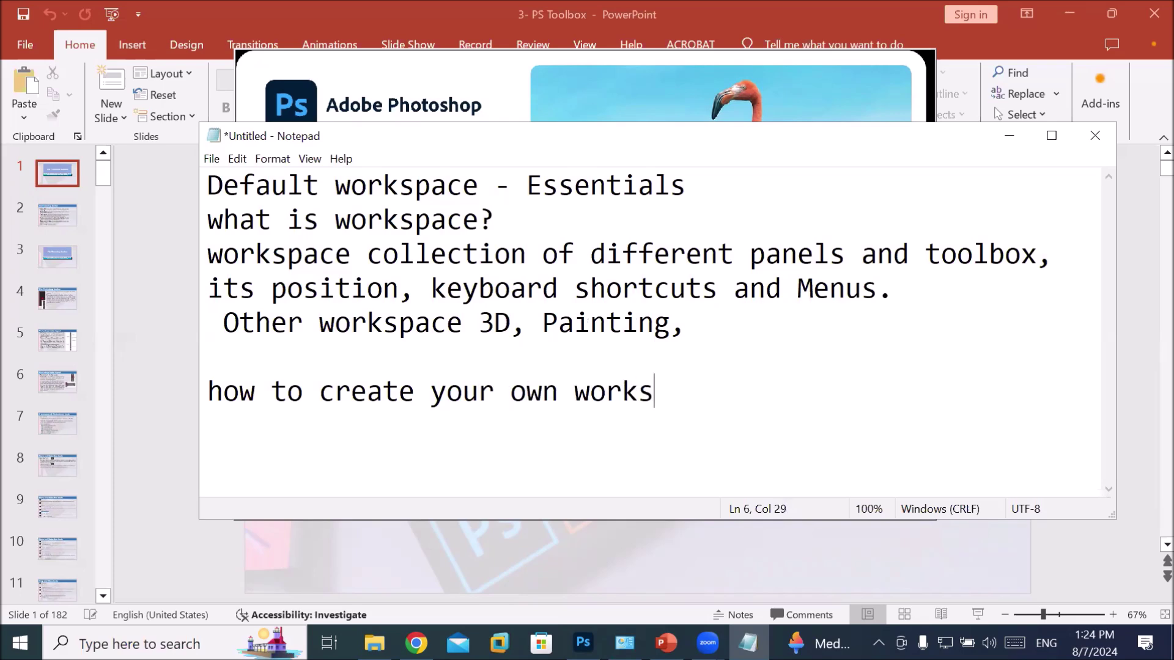
{"action": "type", "text": "e?"}
{"action": "key", "text": "Return"}
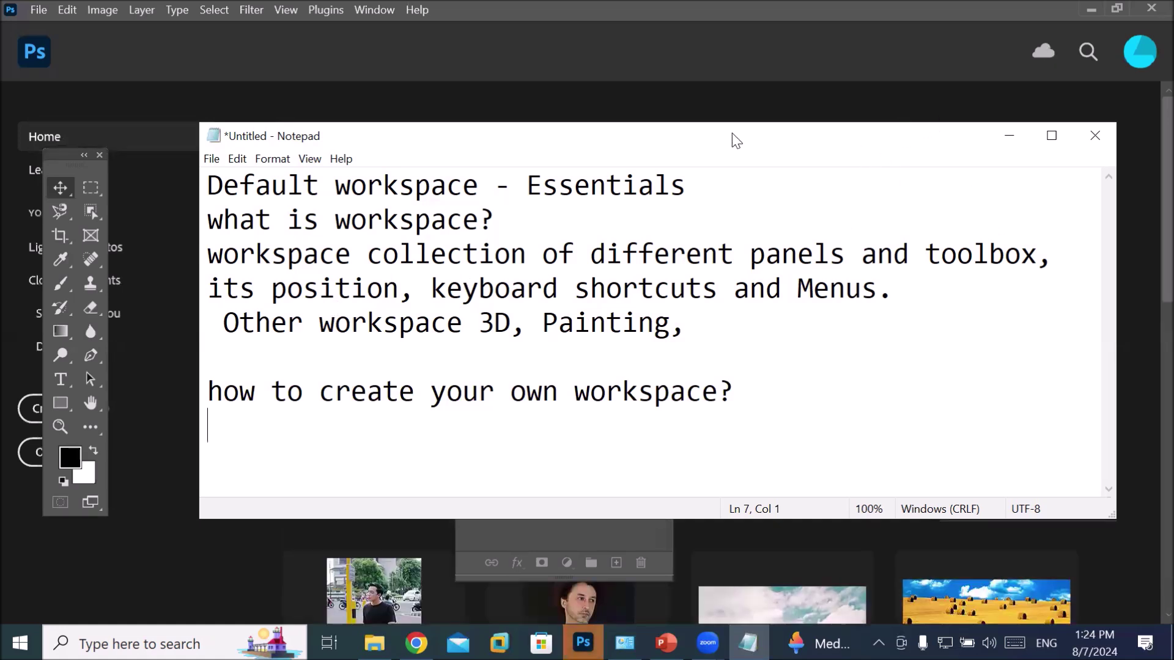
Step: Switch to Photoshop, start a new document and show the Print presets
{"action": "left_click", "coordinate": [147, 138]}
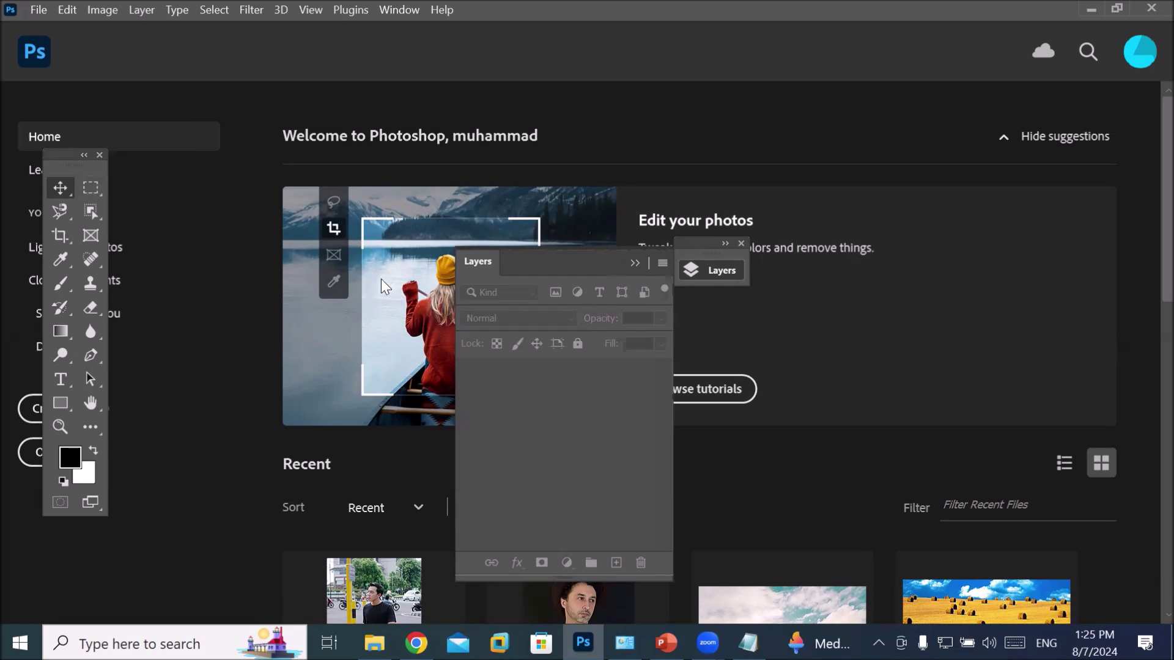
{"action": "left_click", "coordinate": [38, 11]}
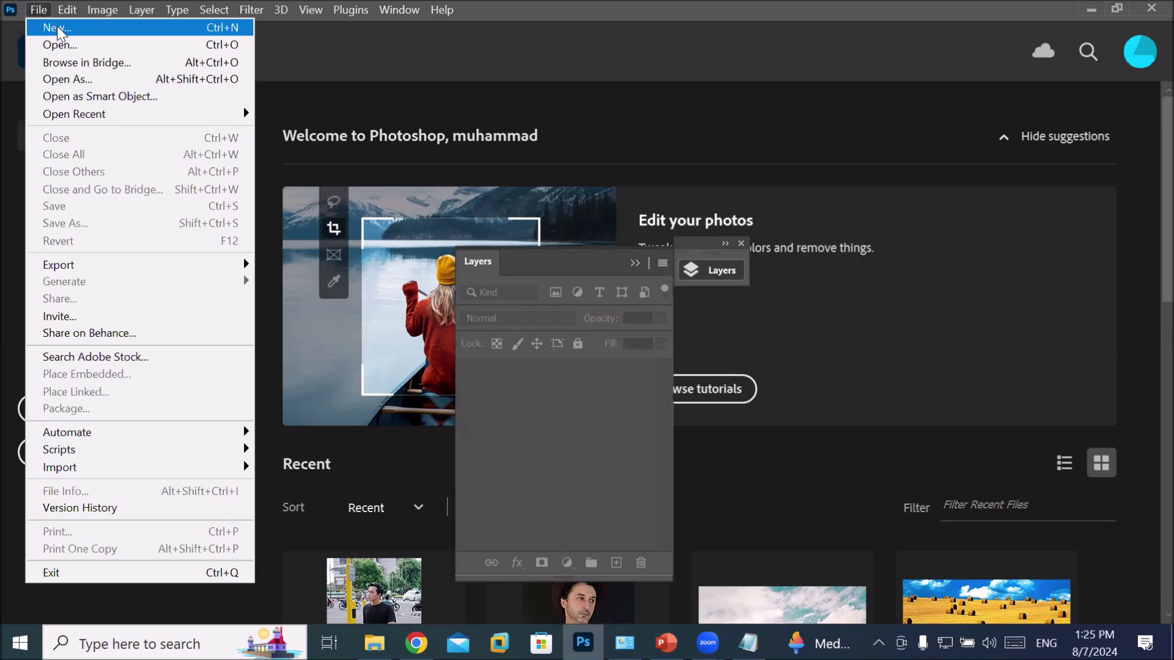
{"action": "left_click", "coordinate": [57, 28]}
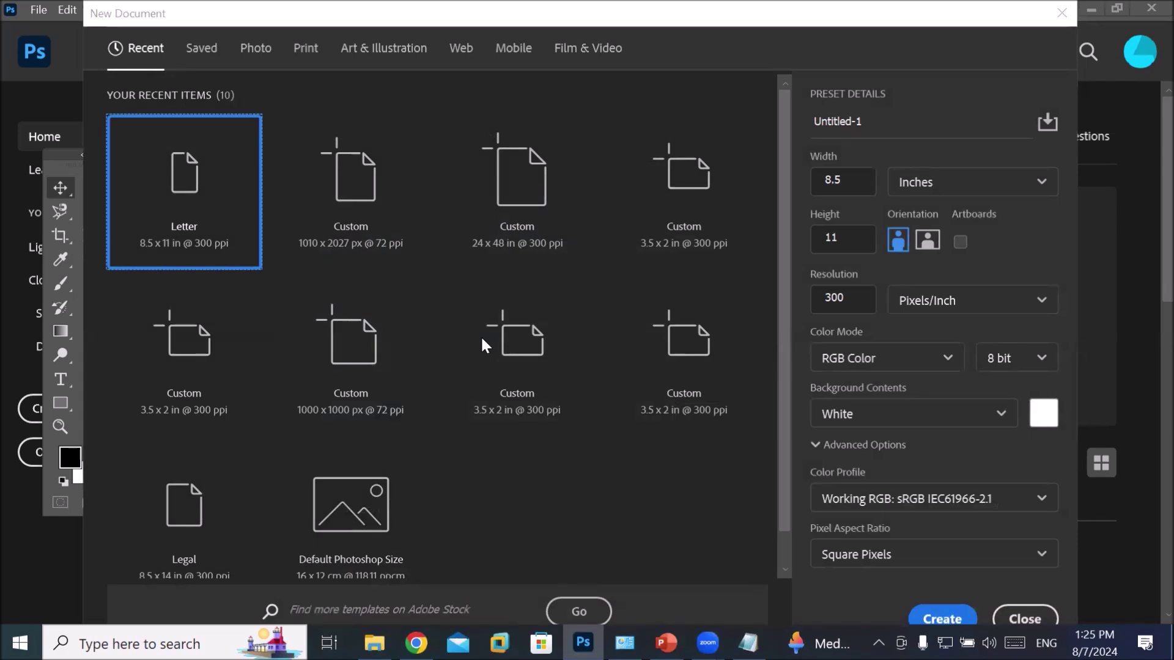
{"action": "left_click", "coordinate": [310, 55]}
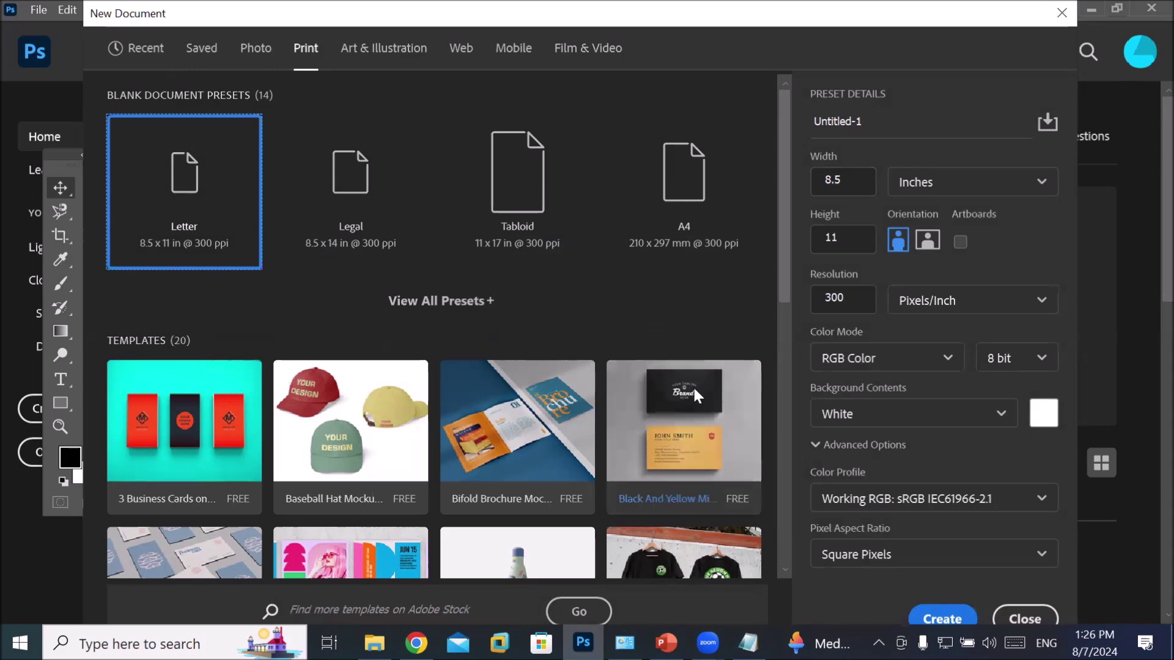
Step: Switch to Chrome, search Google for "business card size" and look through the image results
{"action": "left_click", "coordinate": [417, 643]}
{"action": "left_click", "coordinate": [379, 57]}
{"action": "type", "text": "goo"}
{"action": "key", "text": "Return"}
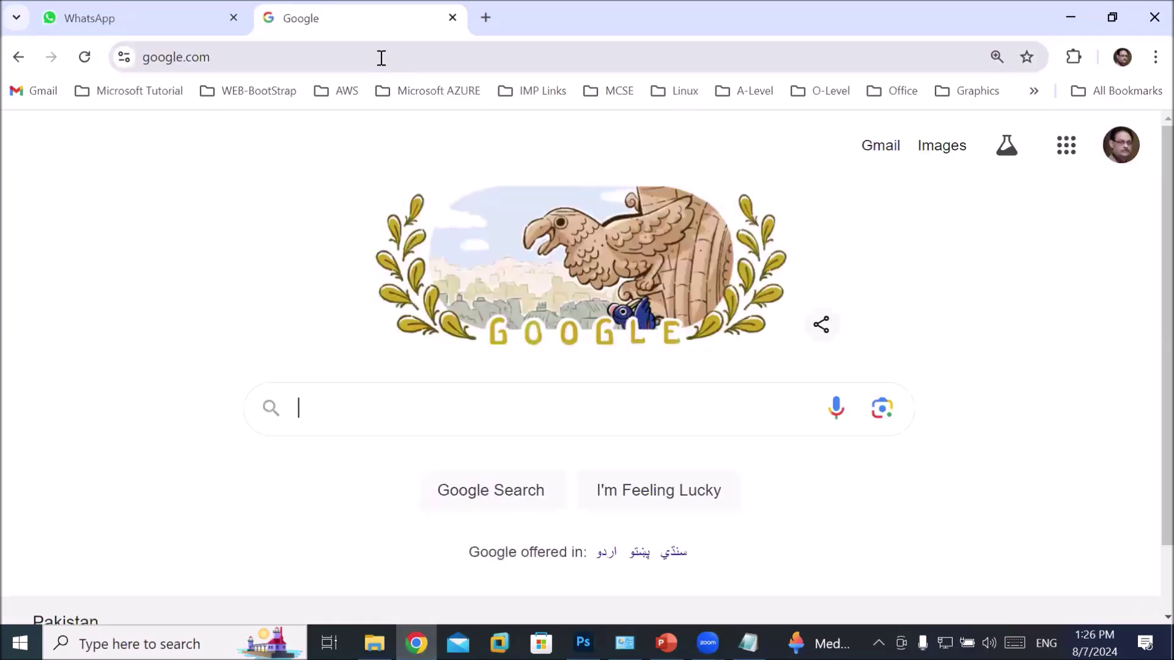
{"action": "type", "text": "busin"}
{"action": "key", "text": "Down"}
{"action": "key", "text": "Return"}
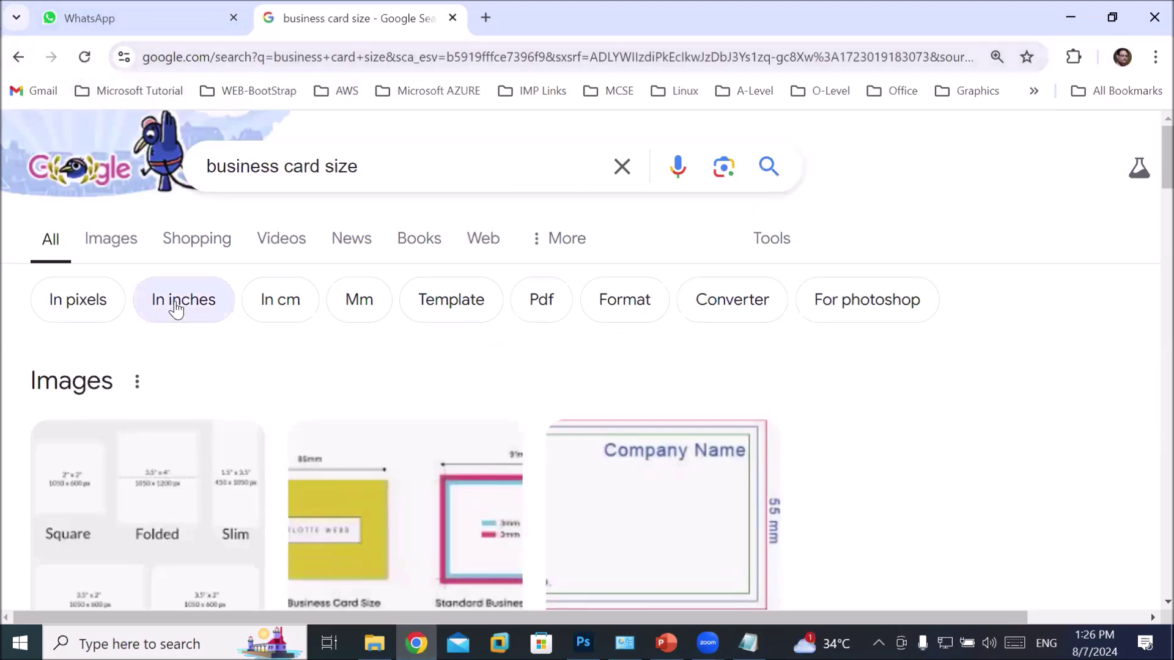
{"action": "scroll", "coordinate": [176, 310], "scroll_direction": "down", "scroll_amount": 8}
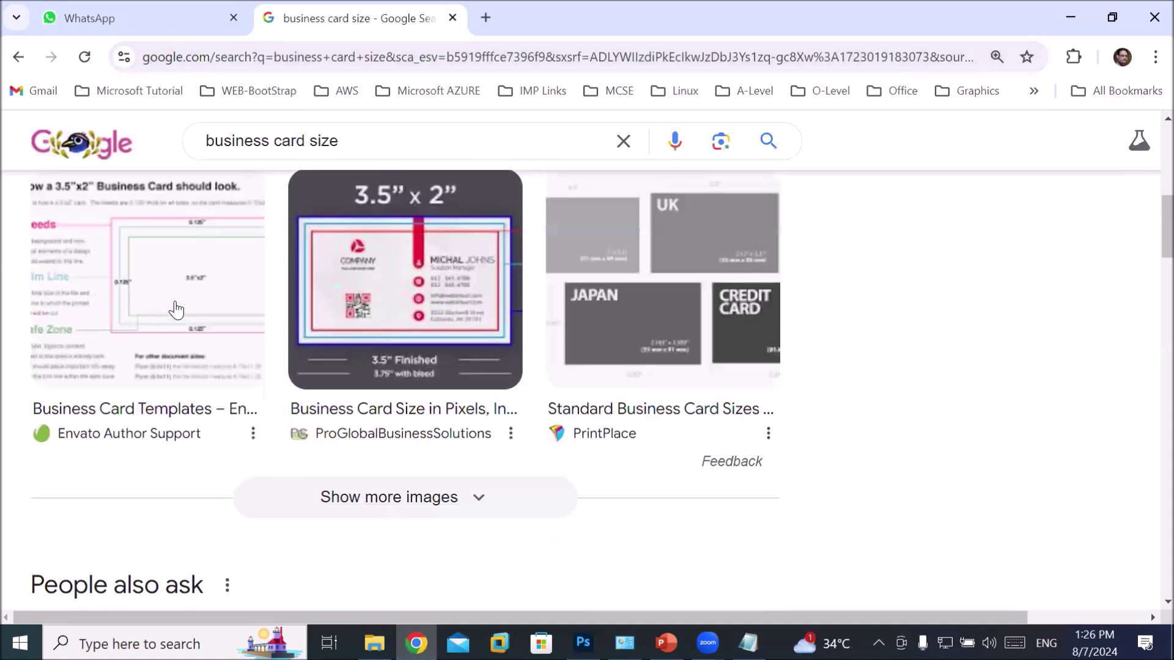
{"action": "scroll", "coordinate": [176, 310], "scroll_direction": "up", "scroll_amount": 1}
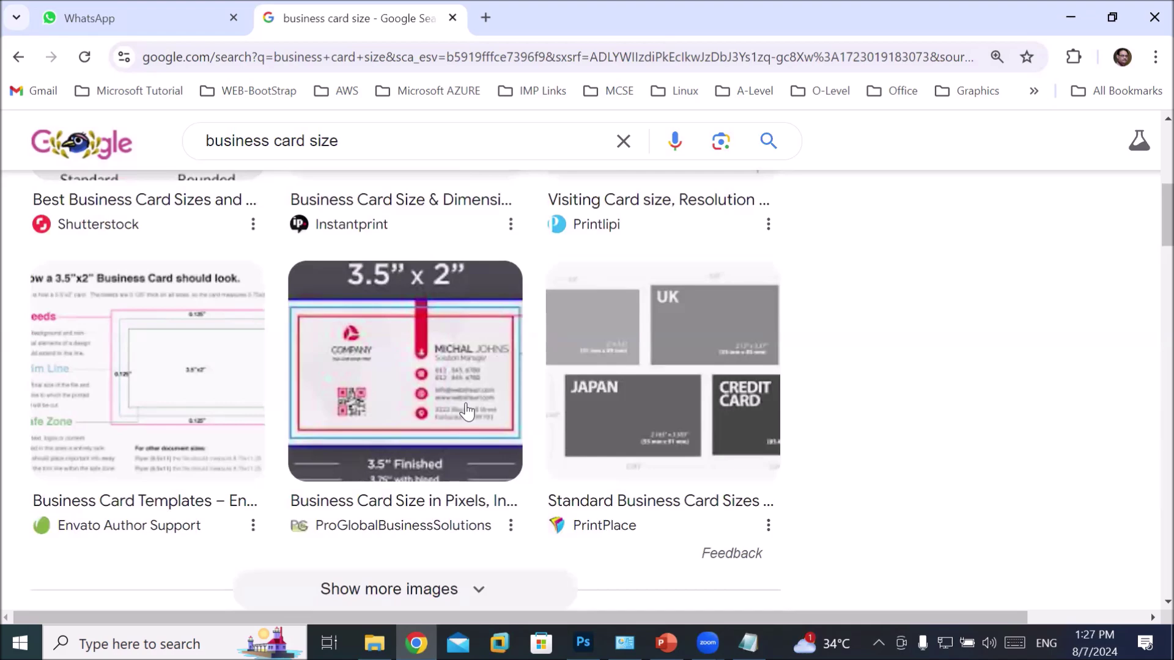
Step: Switch to Photoshop, expand the full list of Print presets and look through the available paper sizes
{"action": "left_click", "coordinate": [583, 643]}
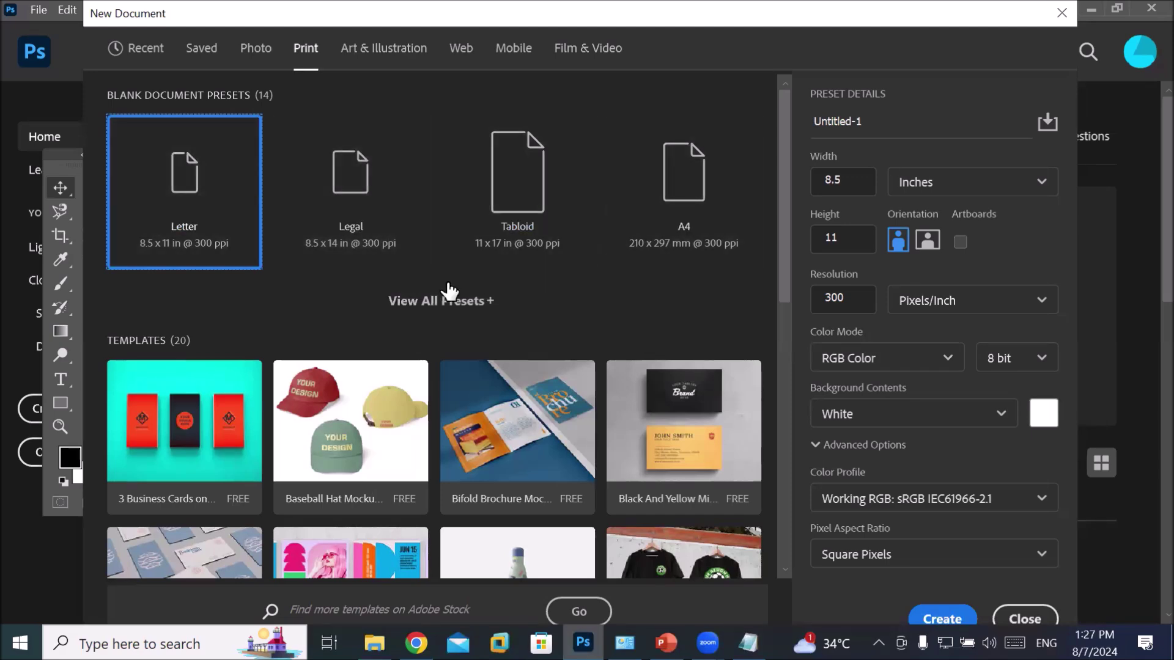
{"action": "left_click", "coordinate": [436, 302]}
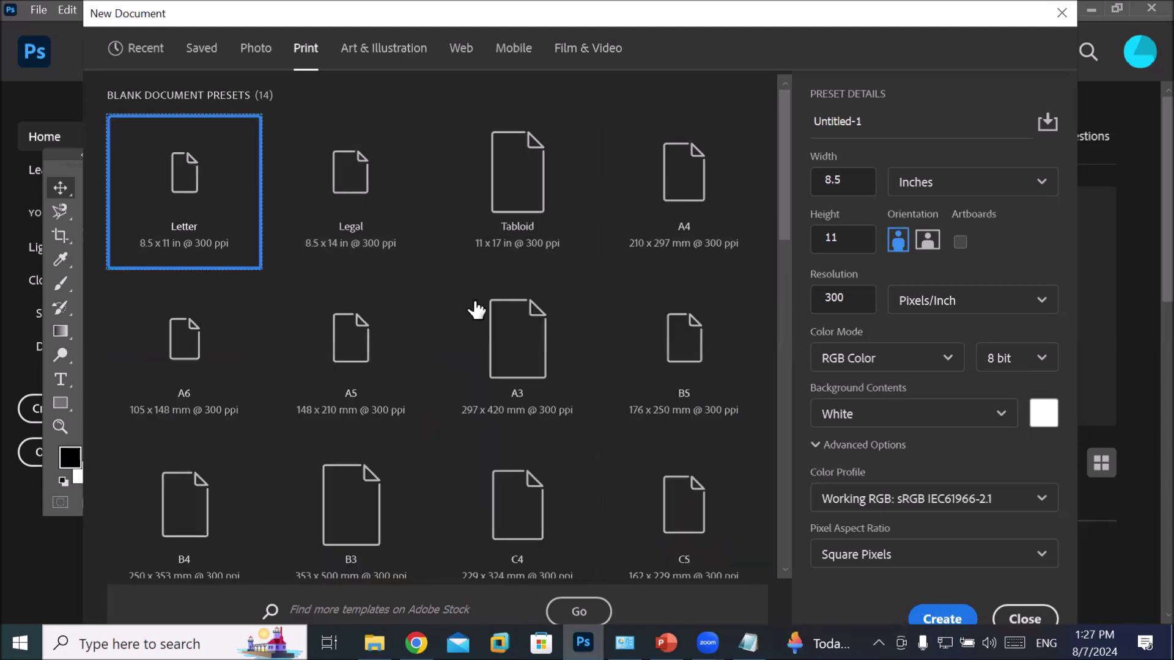
{"action": "scroll", "coordinate": [584, 333], "scroll_direction": "down", "scroll_amount": 5}
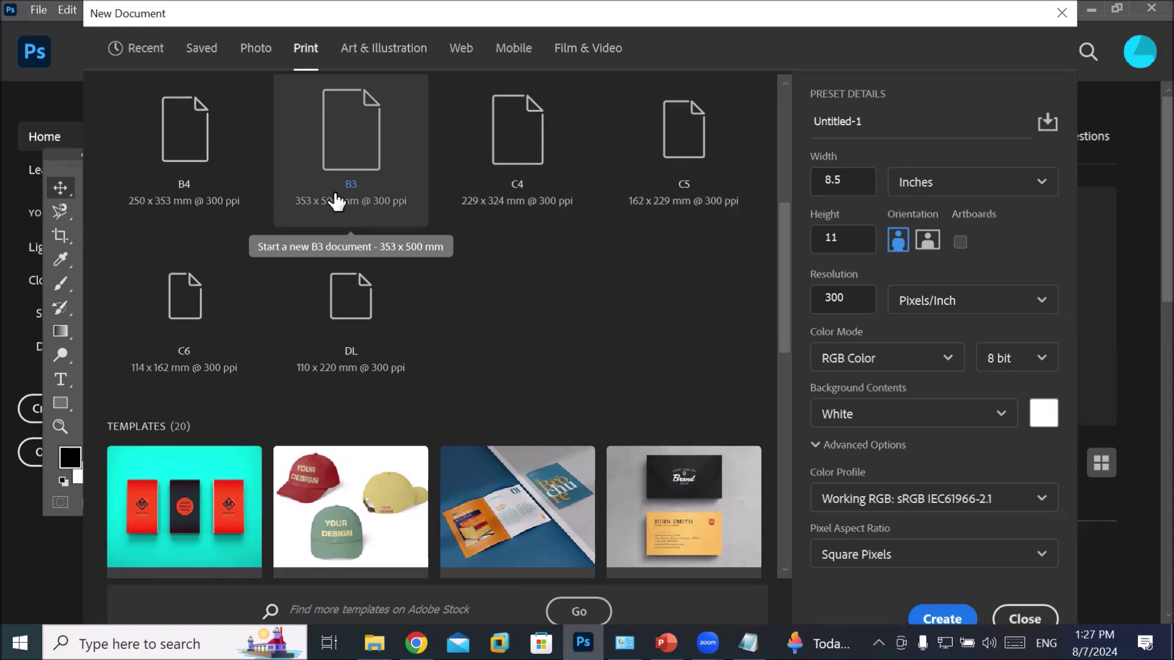
{"action": "scroll", "coordinate": [354, 214], "scroll_direction": "up", "scroll_amount": 3}
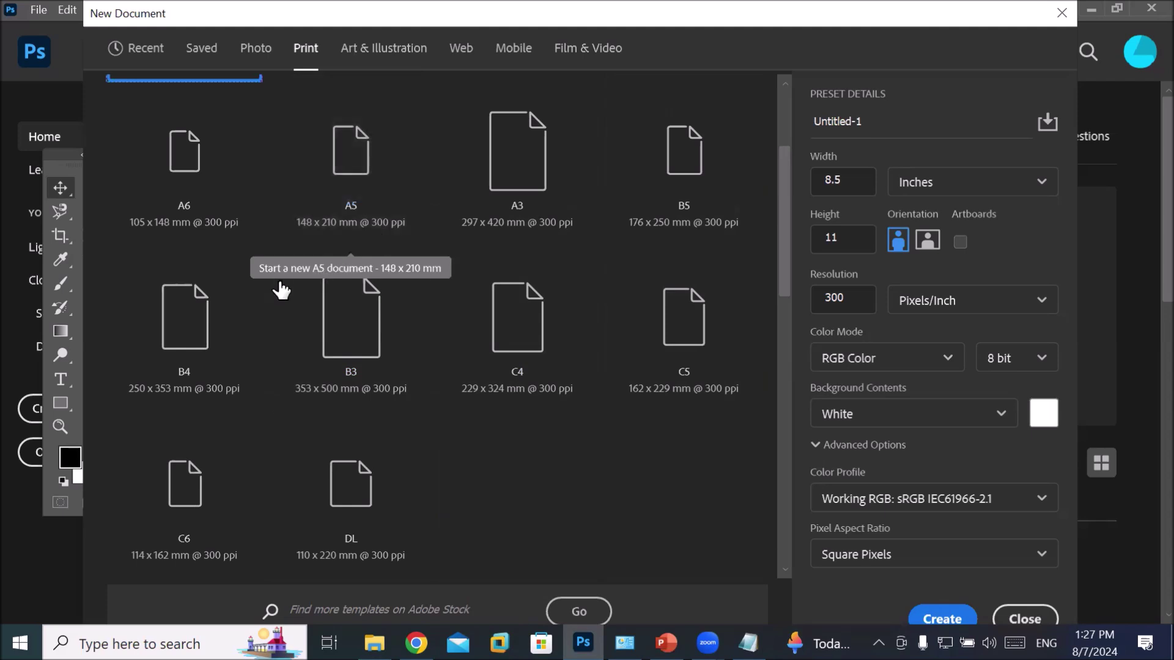
{"action": "scroll", "coordinate": [383, 283], "scroll_direction": "up", "scroll_amount": 3}
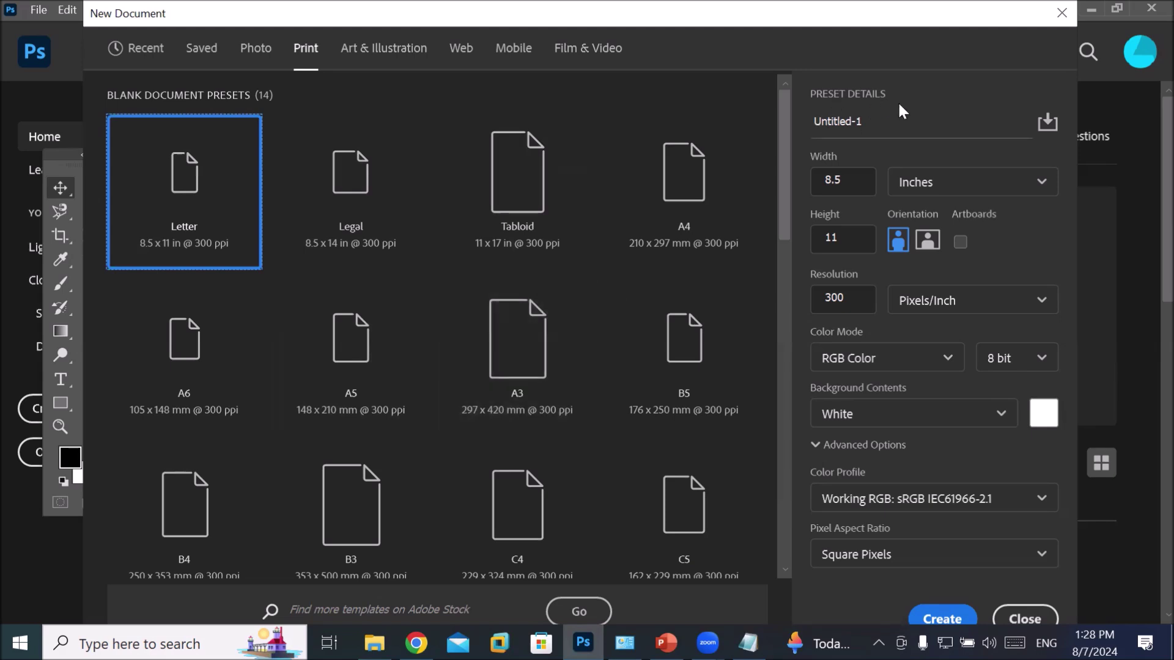
Step: Name the new document "Business card size"
{"action": "left_click_drag", "start_coordinate": [875, 123], "coordinate": [806, 128]}
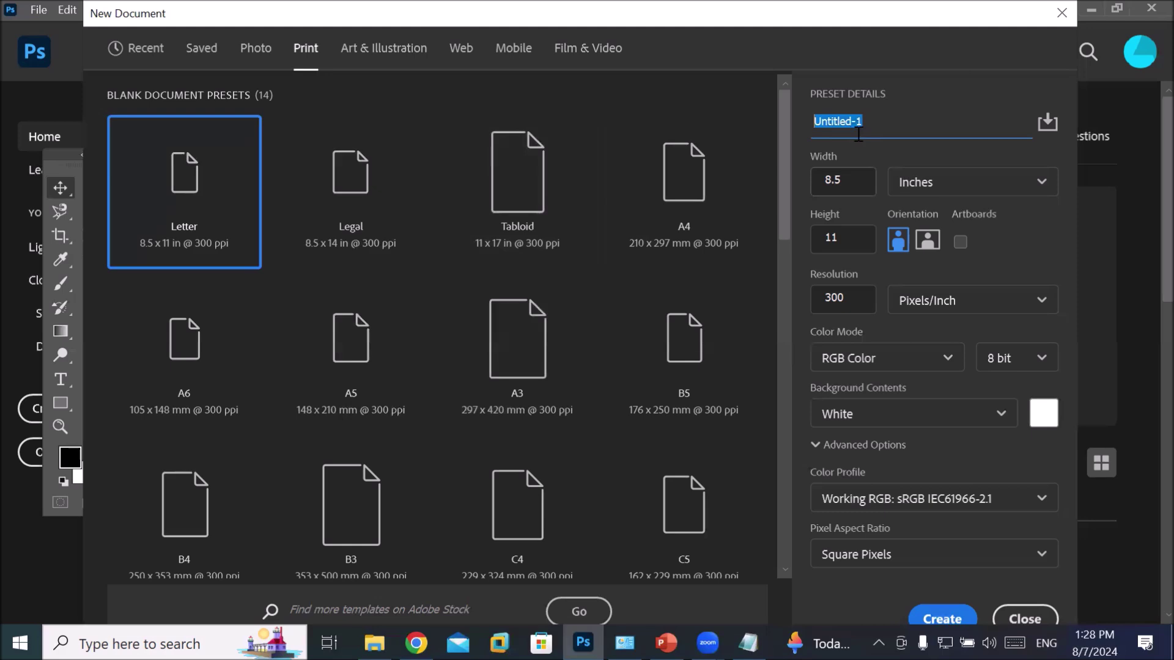
{"action": "type", "text": "Bi"}
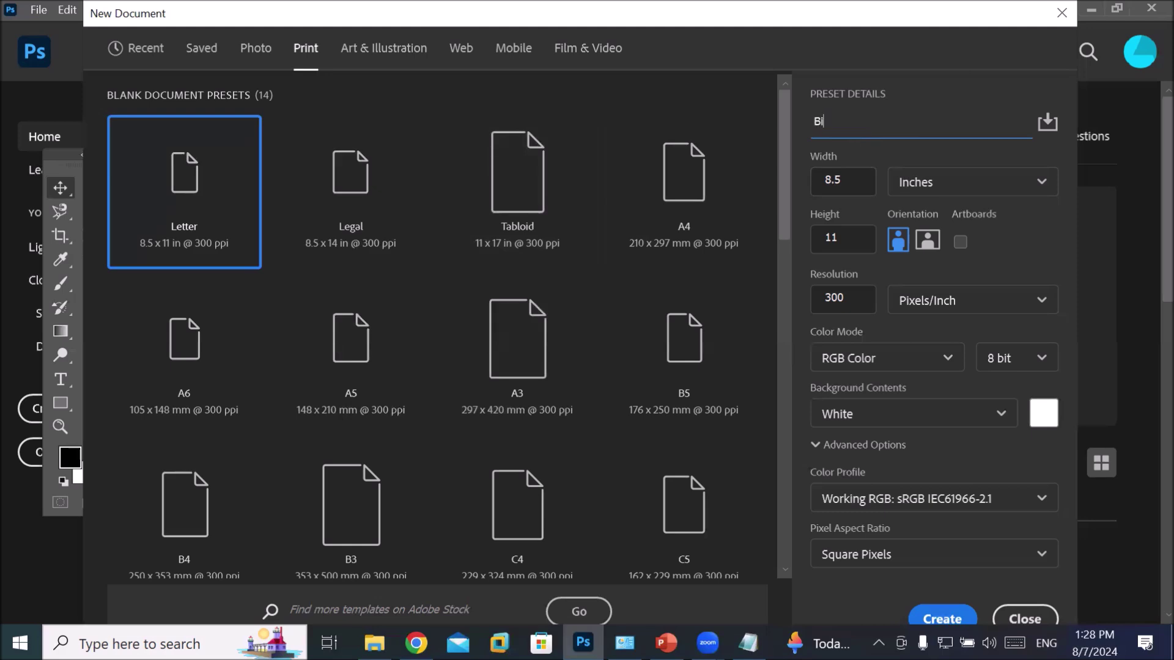
{"action": "key", "text": "BackSpace"}
{"action": "type", "text": "usiness card size"}
Step: Set the document's width to 3.5 inches and its height to 2 inches
{"action": "left_click_drag", "start_coordinate": [869, 184], "coordinate": [680, 187]}
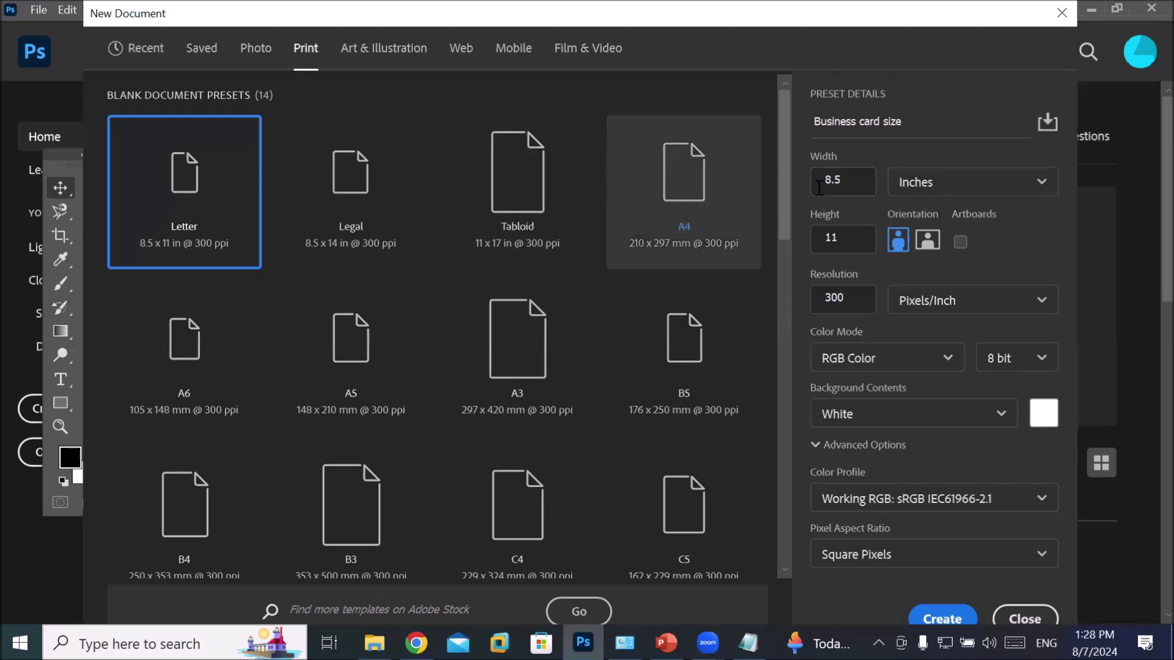
{"action": "double_click", "coordinate": [830, 182]}
{"action": "type", "text": "3.5"}
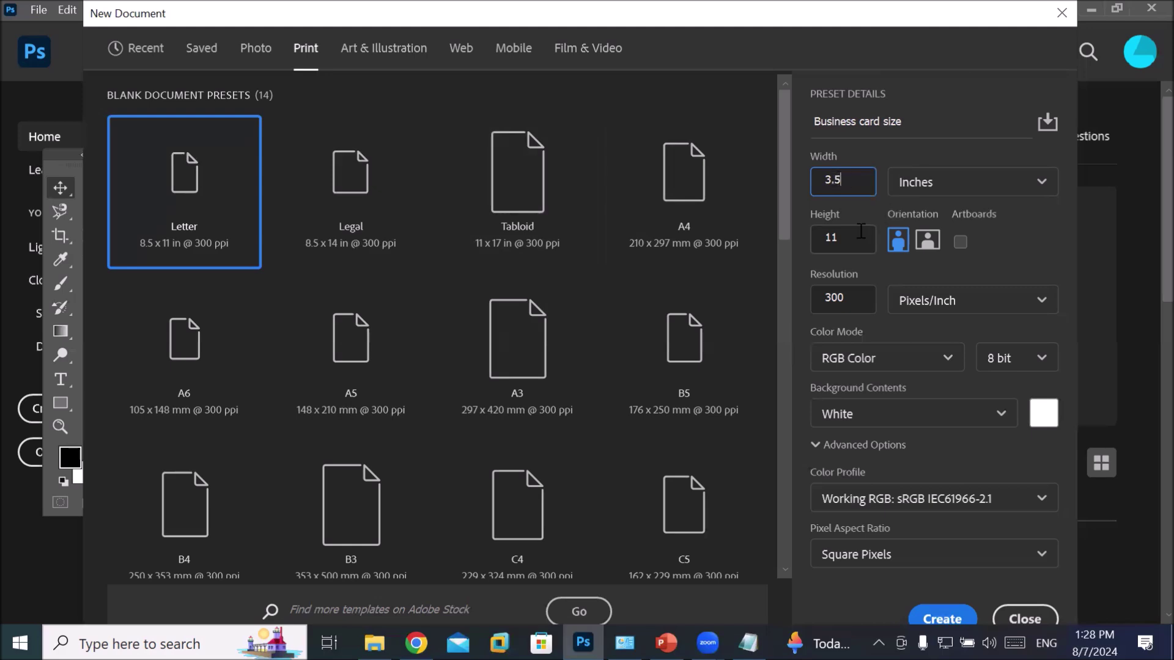
{"action": "double_click", "coordinate": [835, 237]}
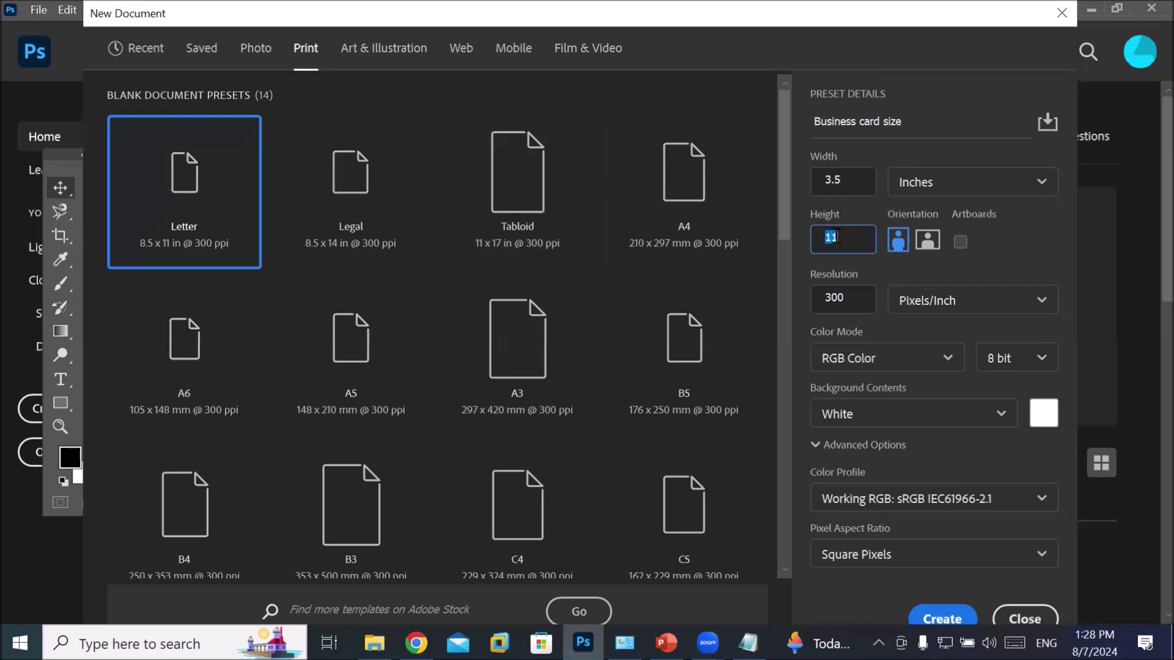
{"action": "type", "text": "2"}
{"action": "left_click", "coordinate": [872, 305]}
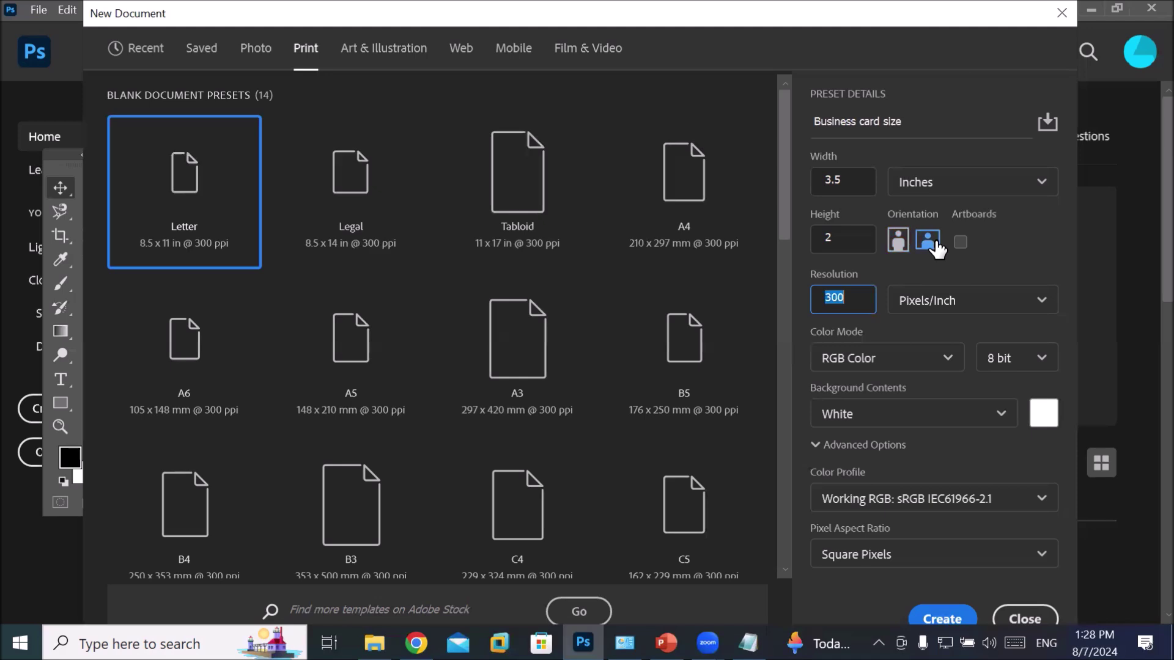
Step: Try the portrait orientation and the Artboards option, and return to landscape without artboards
{"action": "left_click", "coordinate": [899, 245]}
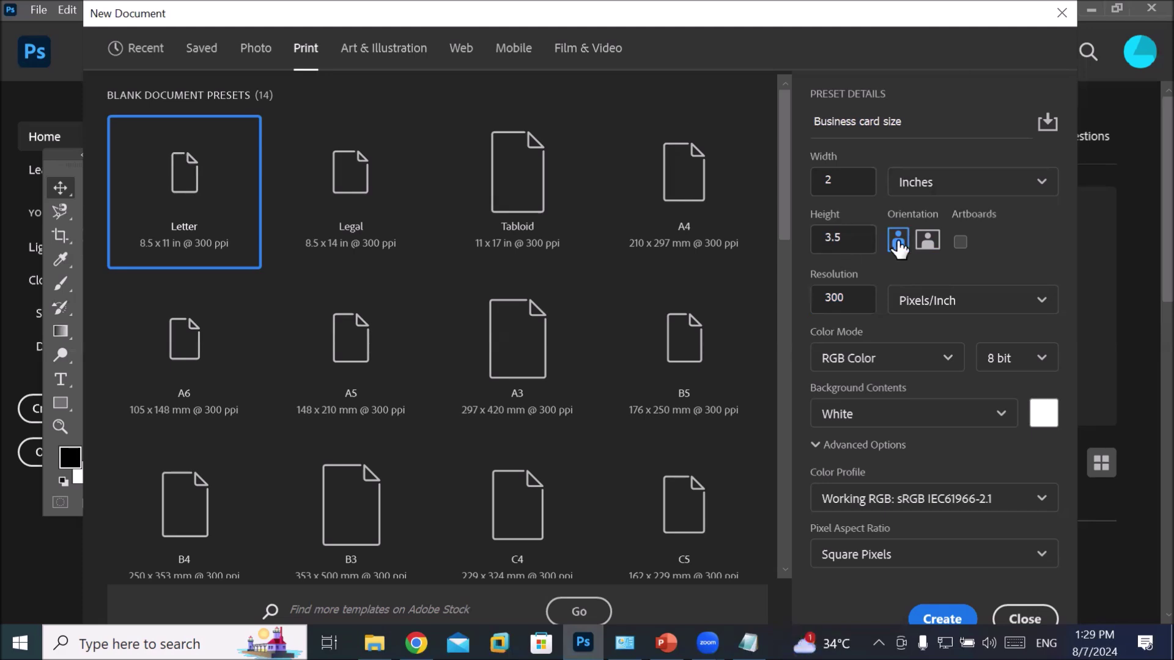
{"action": "left_click", "coordinate": [930, 242]}
{"action": "left_click", "coordinate": [960, 243]}
{"action": "left_click", "coordinate": [959, 242]}
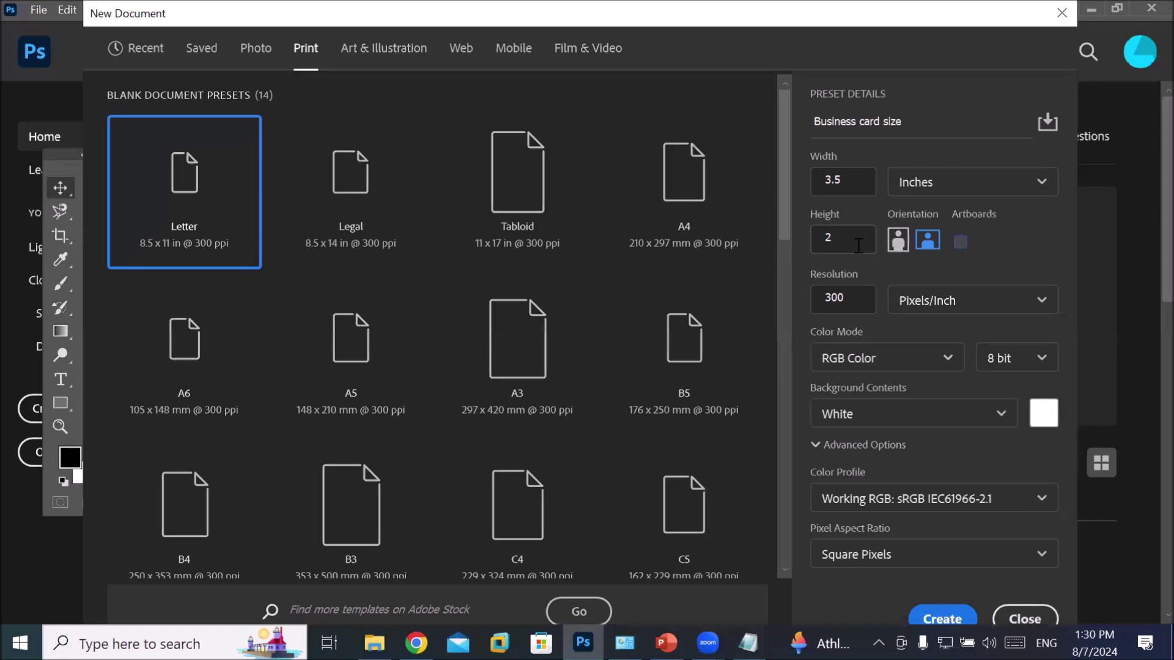
Step: Review the document's width, height and resolution, and set the color mode to CMYK Color
{"action": "left_click", "coordinate": [844, 184]}
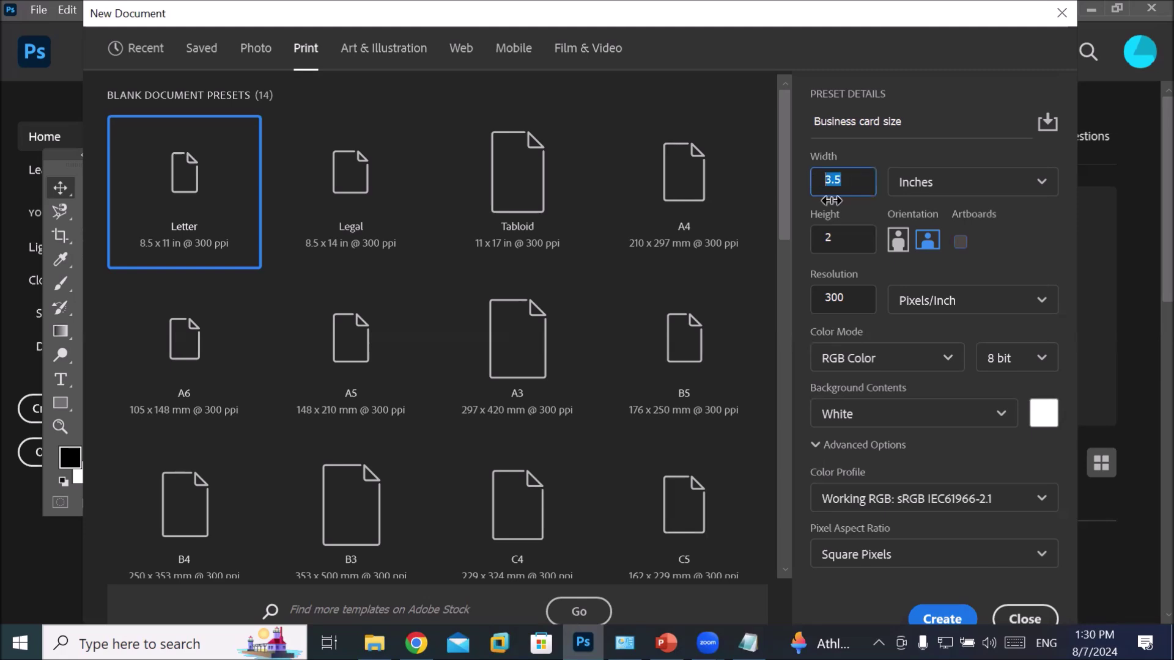
{"action": "left_click", "coordinate": [814, 241]}
{"action": "left_click", "coordinate": [856, 296]}
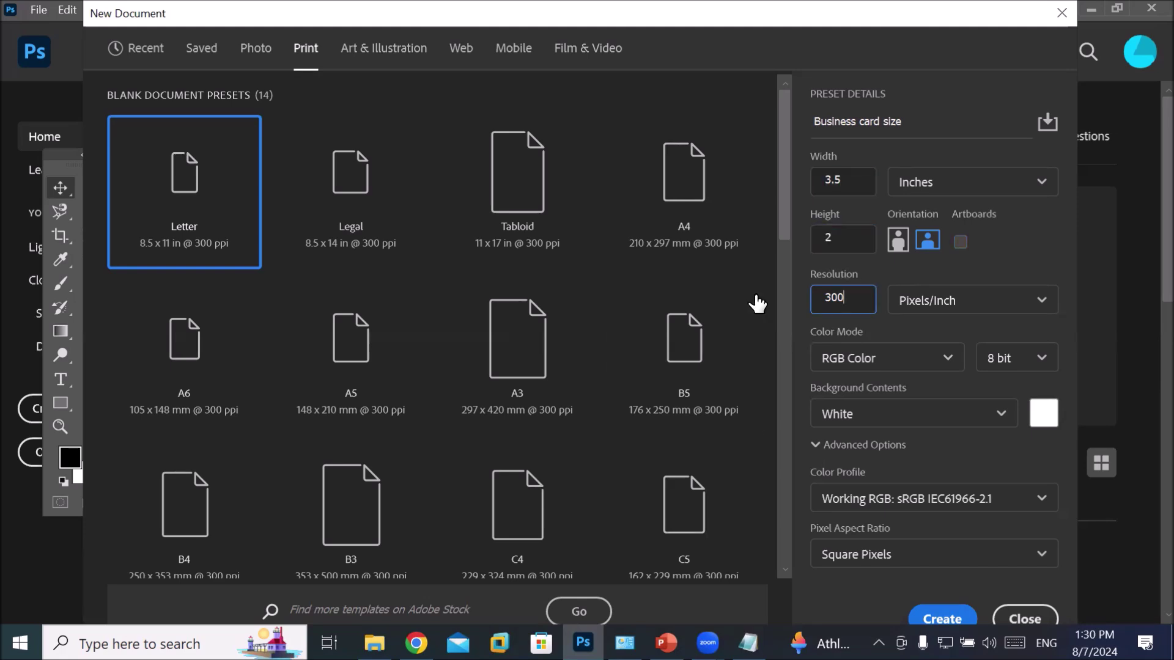
{"action": "left_click", "coordinate": [949, 357]}
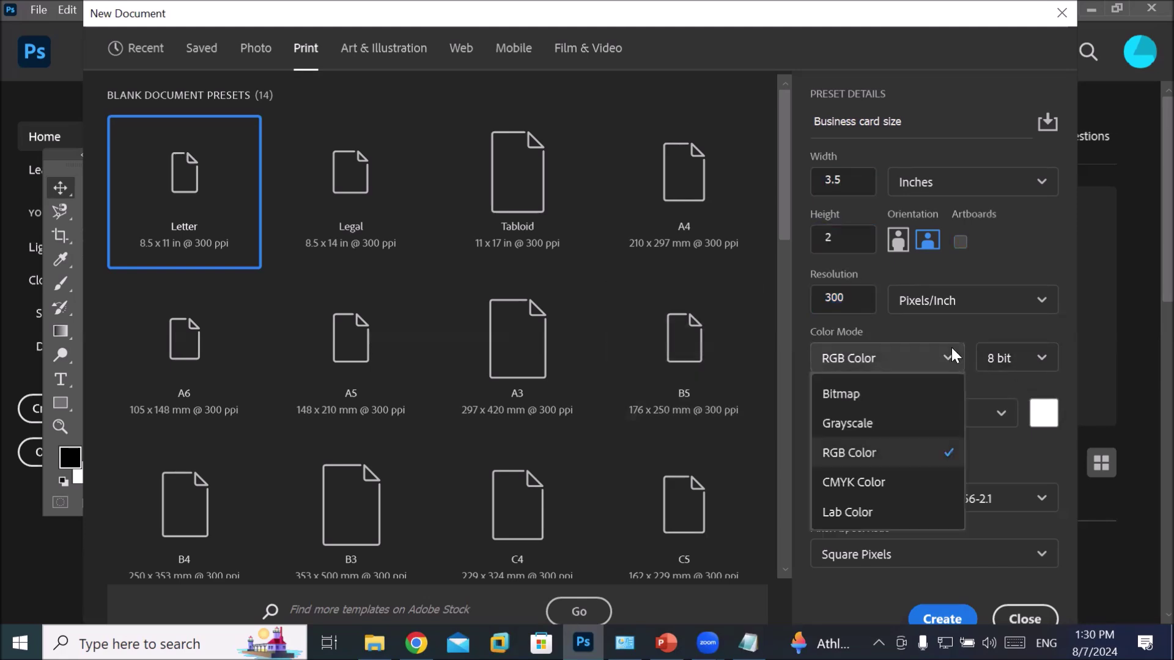
{"action": "left_click", "coordinate": [862, 485]}
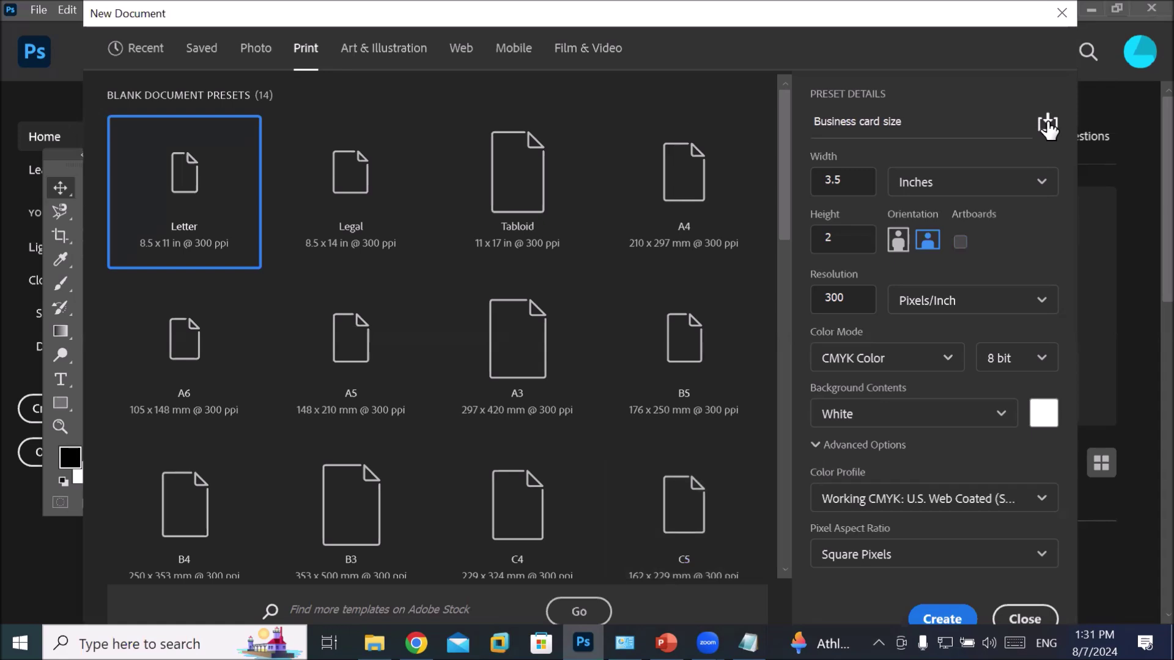
Step: Save the document settings as a preset named "Business card siz 3.5 by 2"
{"action": "left_click", "coordinate": [1047, 125]}
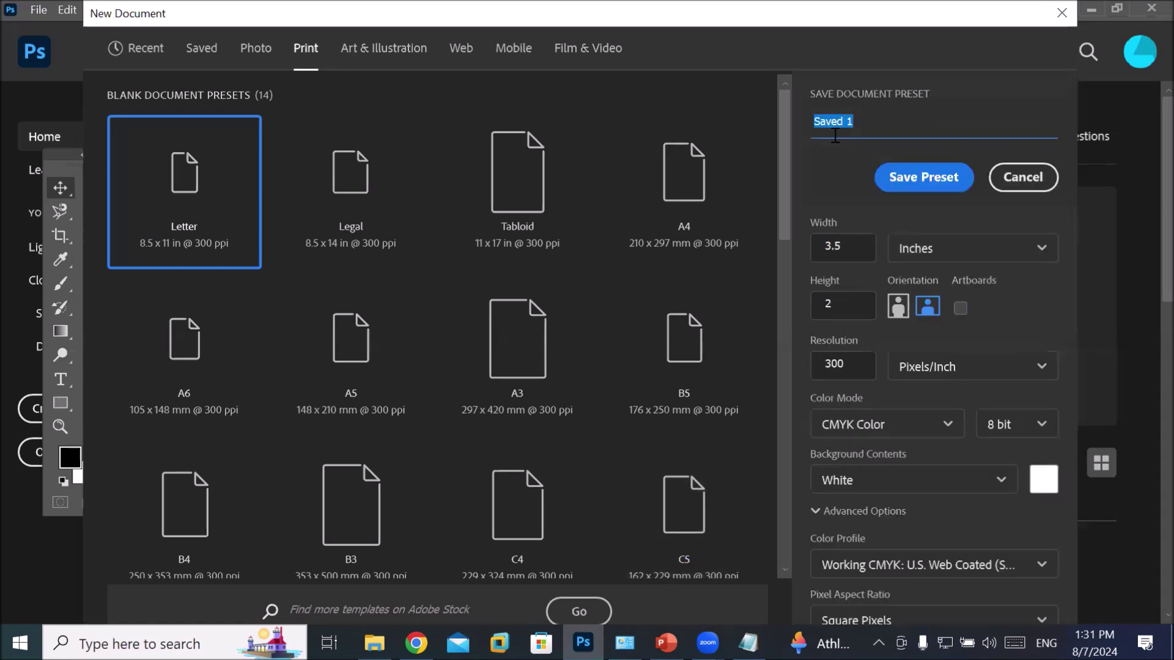
{"action": "left_click", "coordinate": [835, 135]}
{"action": "double_click", "coordinate": [854, 121]}
{"action": "key", "text": "ctrl+a"}
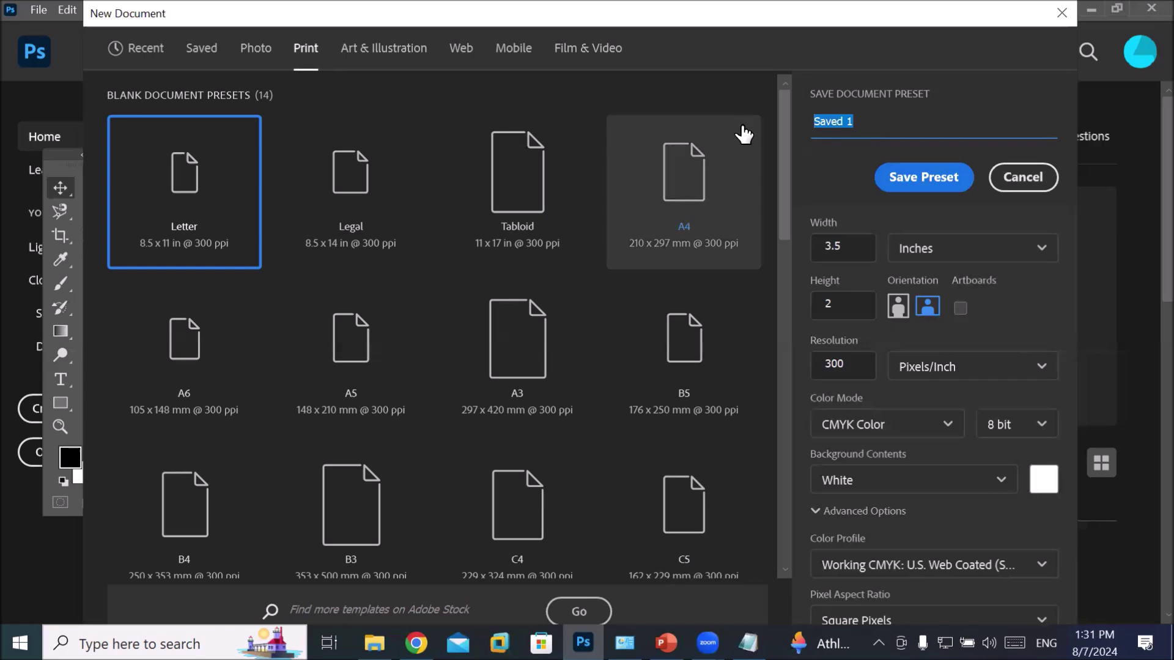
{"action": "type", "text": "Business card siz 3."}
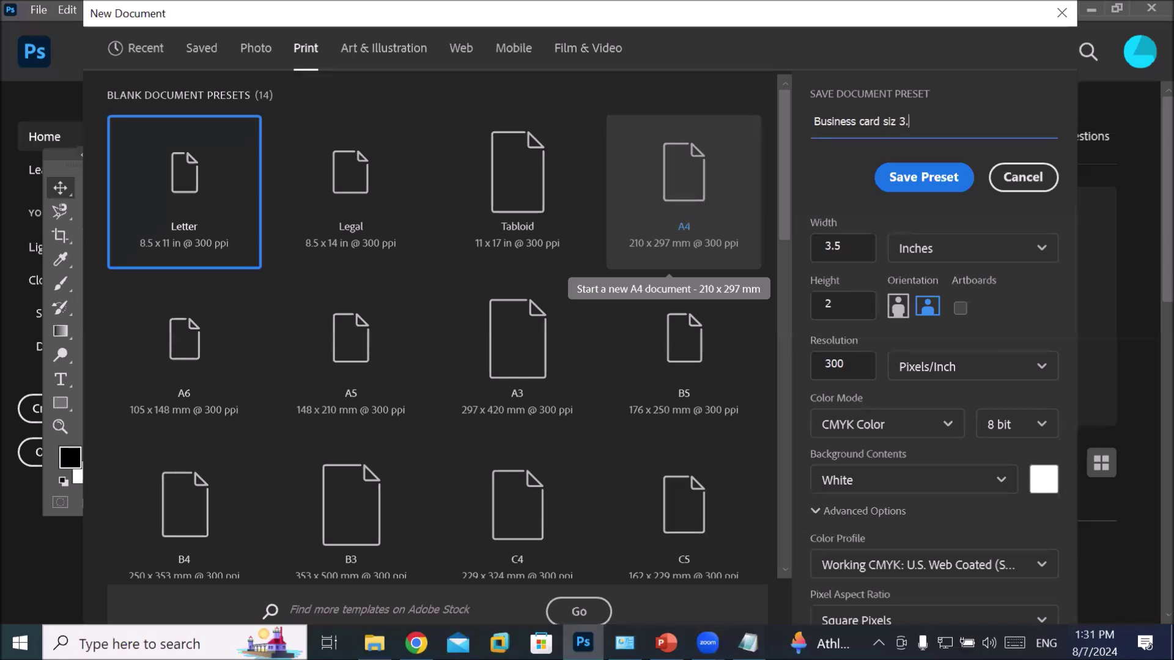
{"action": "type", "text": "5 by 2"}
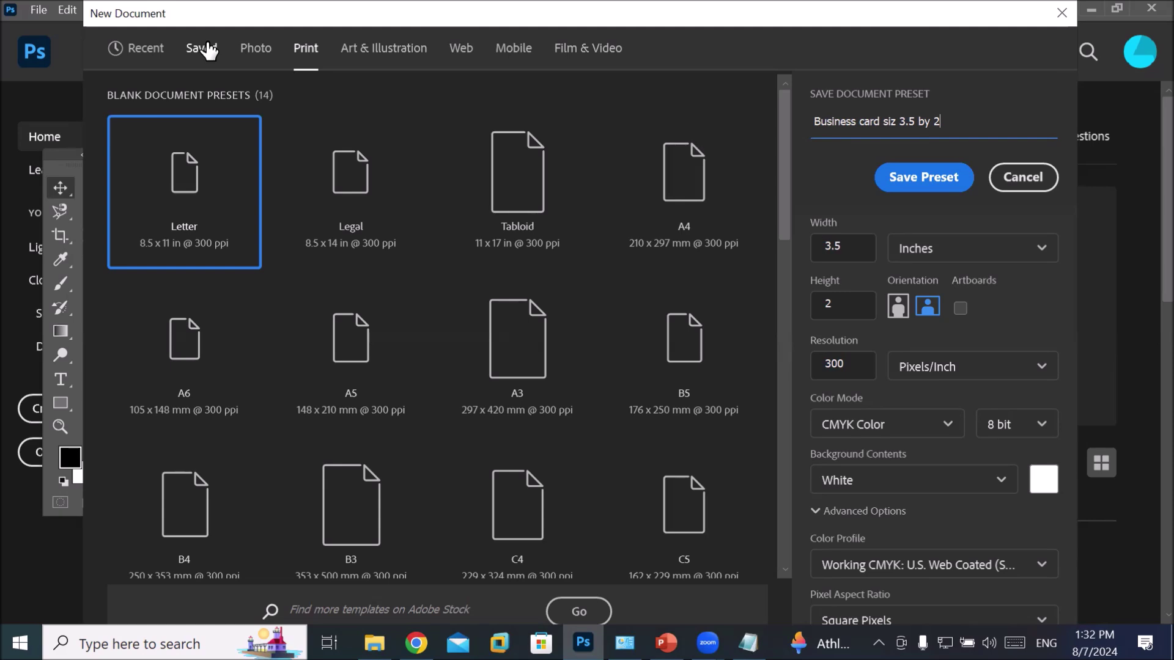
{"action": "left_click", "coordinate": [843, 178]}
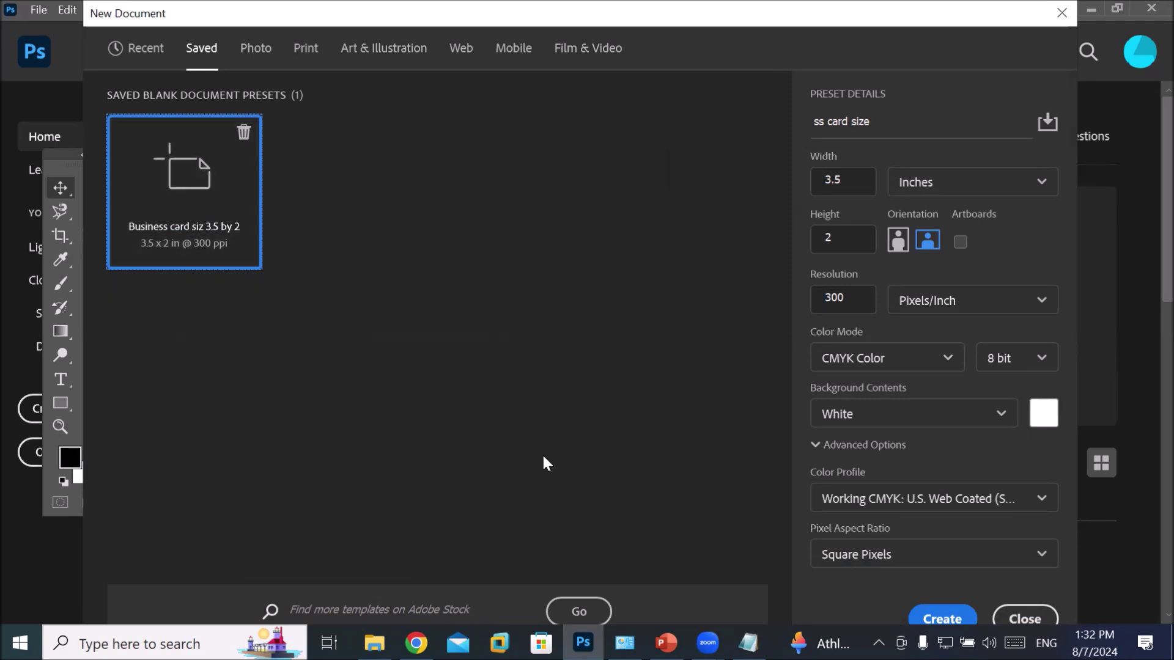
Step: Create the business card document from the saved preset and close it again
{"action": "left_click", "coordinate": [934, 619]}
{"action": "left_click", "coordinate": [939, 619]}
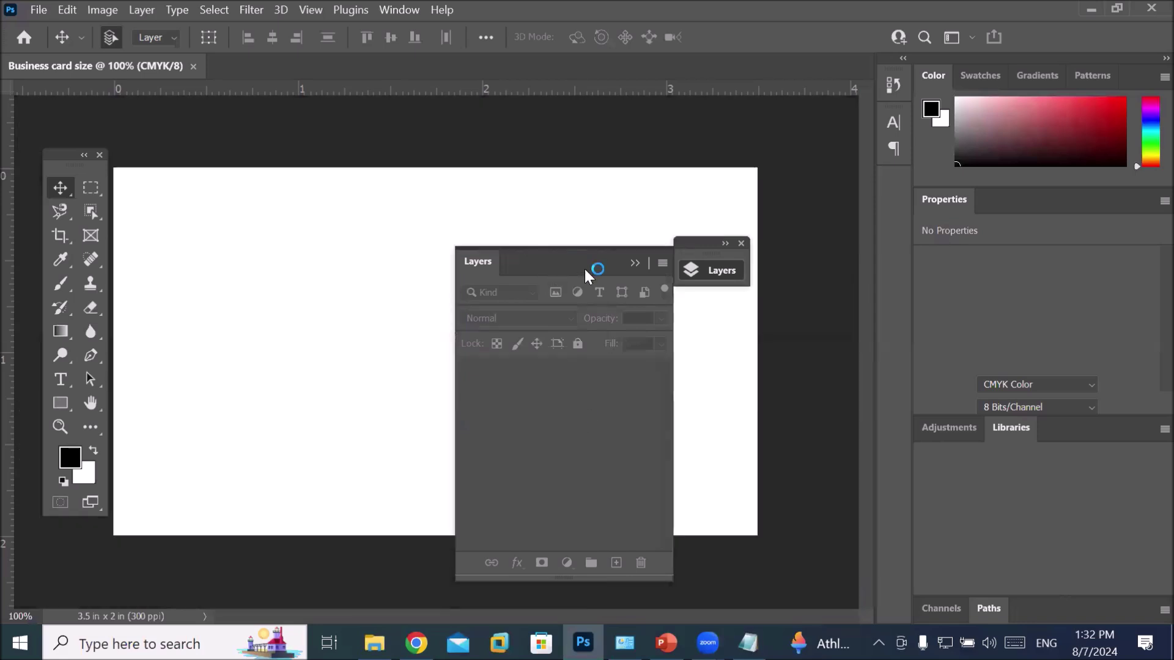
{"action": "left_click", "coordinate": [840, 246]}
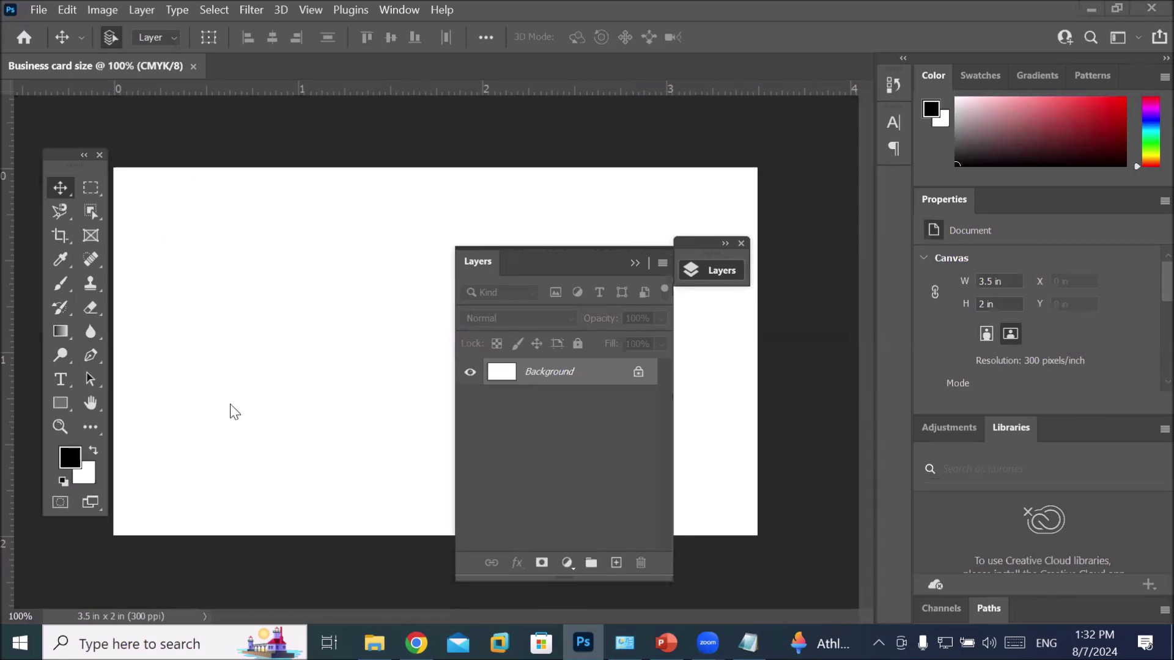
{"action": "left_click", "coordinate": [193, 66]}
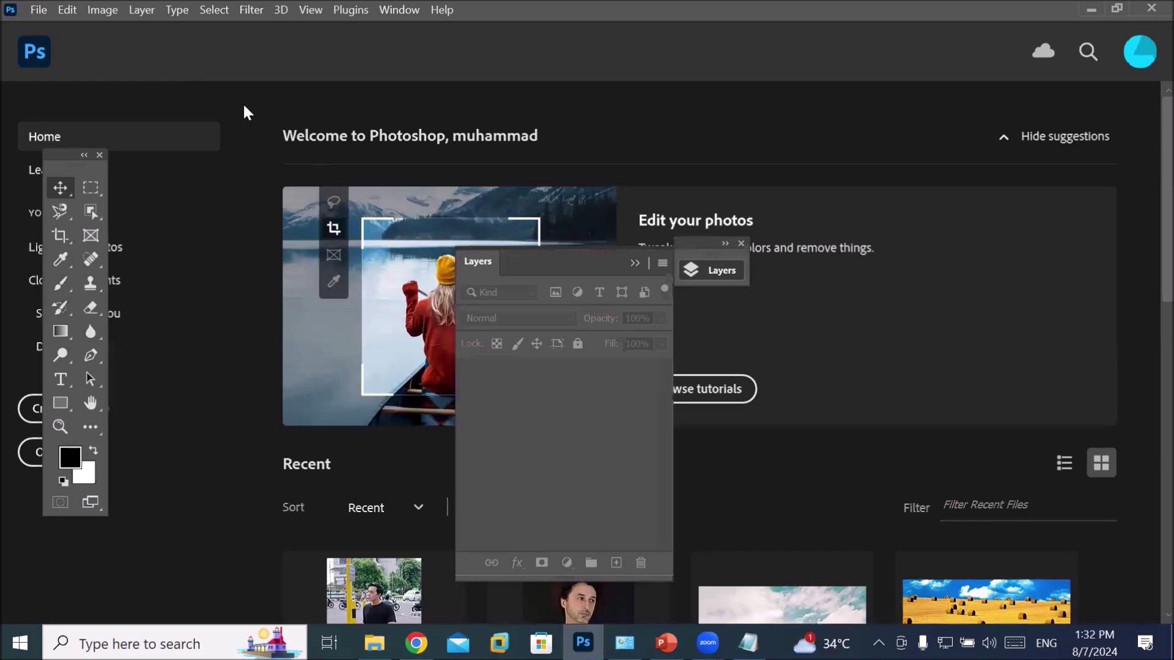
Step: Start another new document, view all Print presets, and create it from the saved preset "Business card siz 3.5 by 2"
{"action": "left_click", "coordinate": [42, 12]}
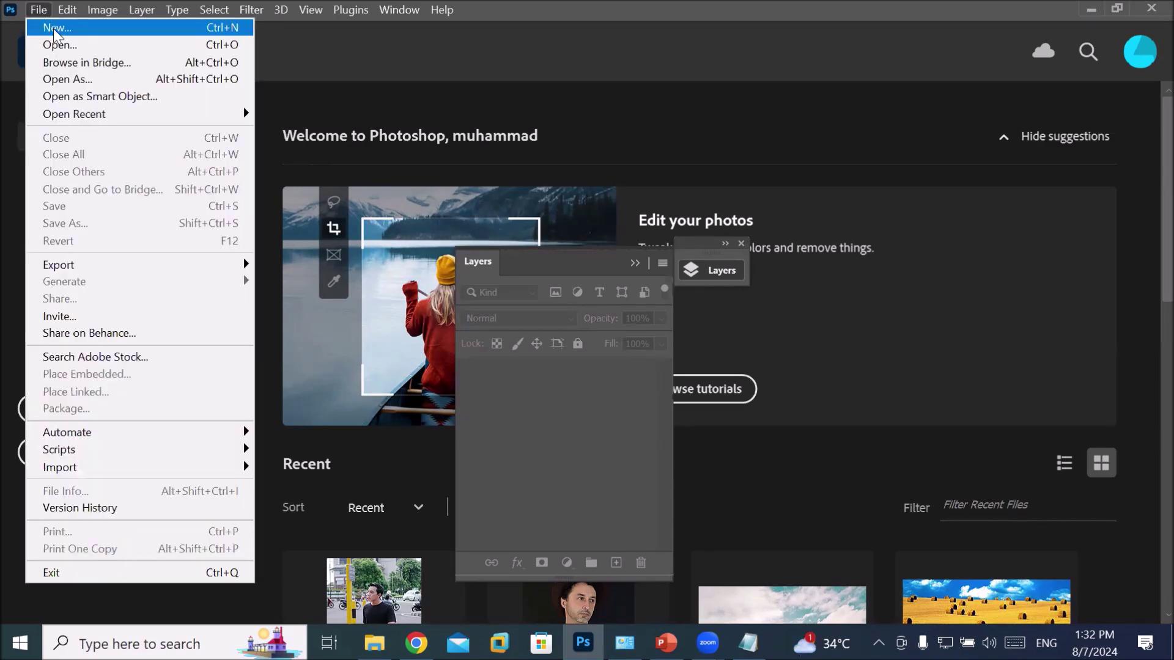
{"action": "left_click", "coordinate": [53, 28]}
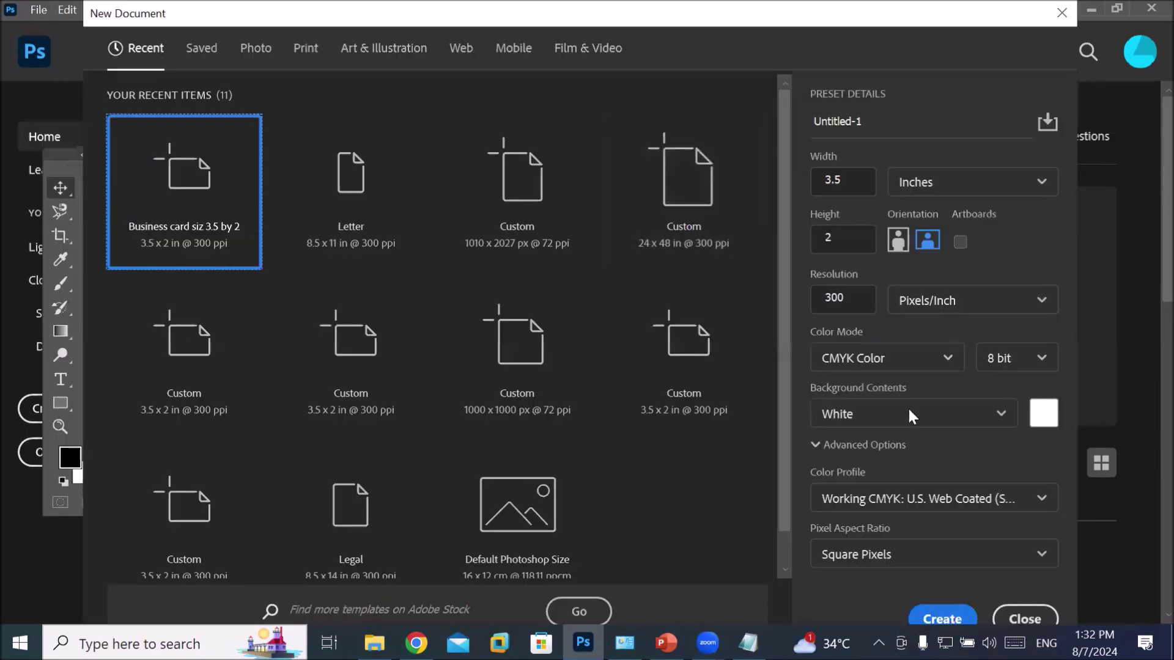
{"action": "left_click", "coordinate": [305, 49]}
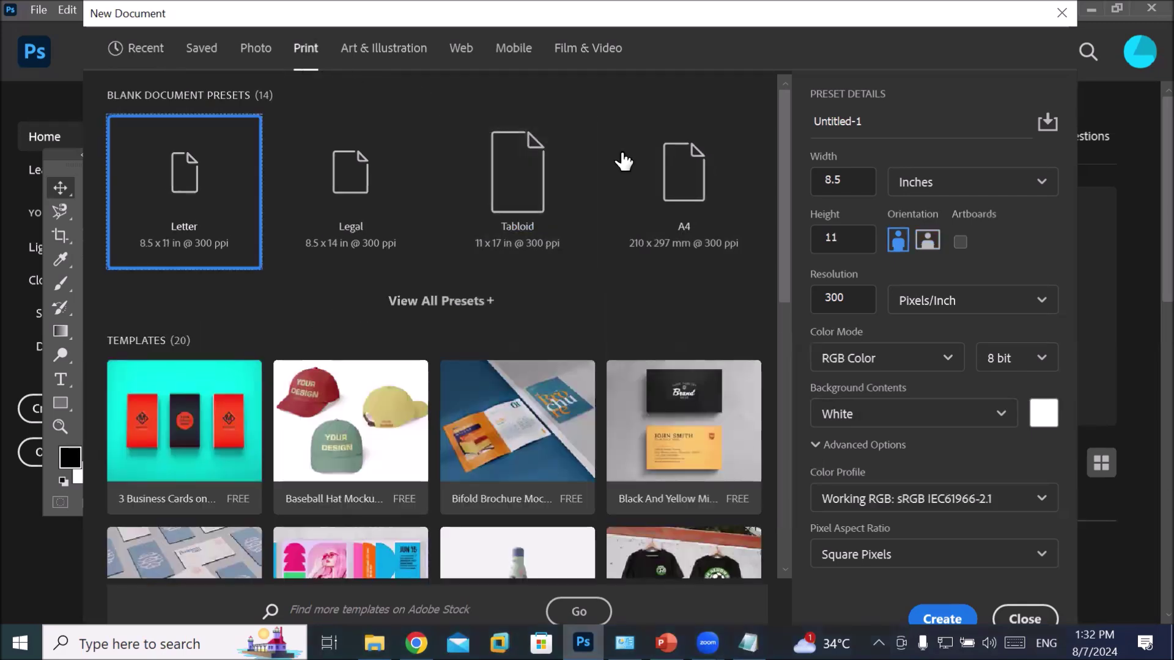
{"action": "left_click", "coordinate": [450, 302]}
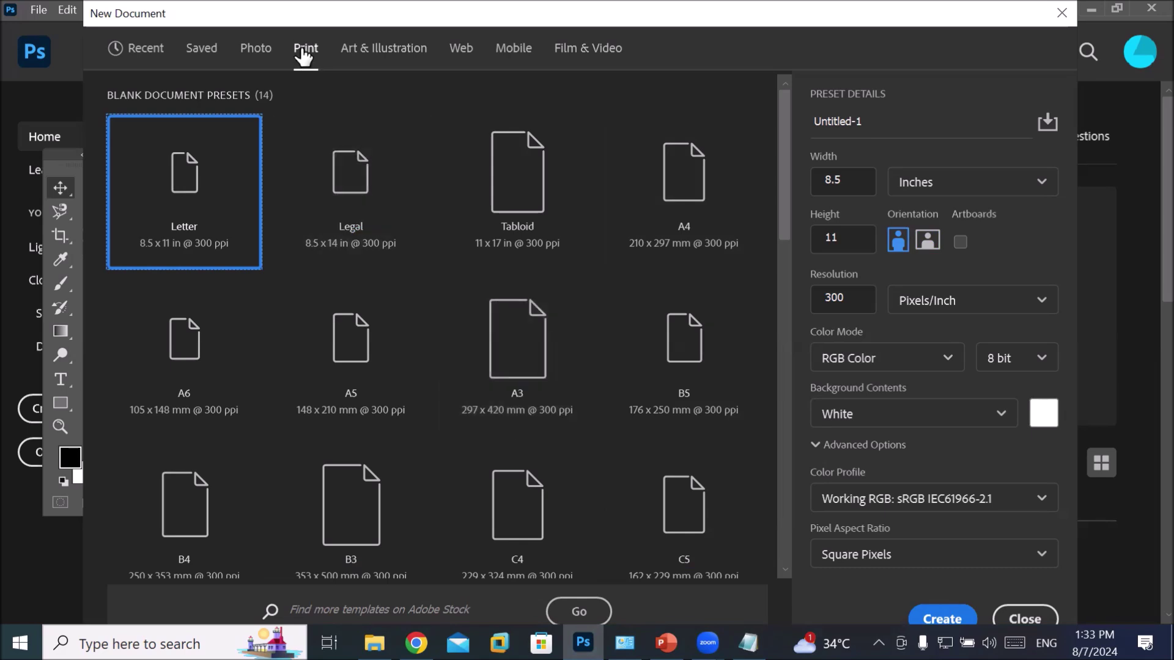
{"action": "left_click", "coordinate": [196, 49]}
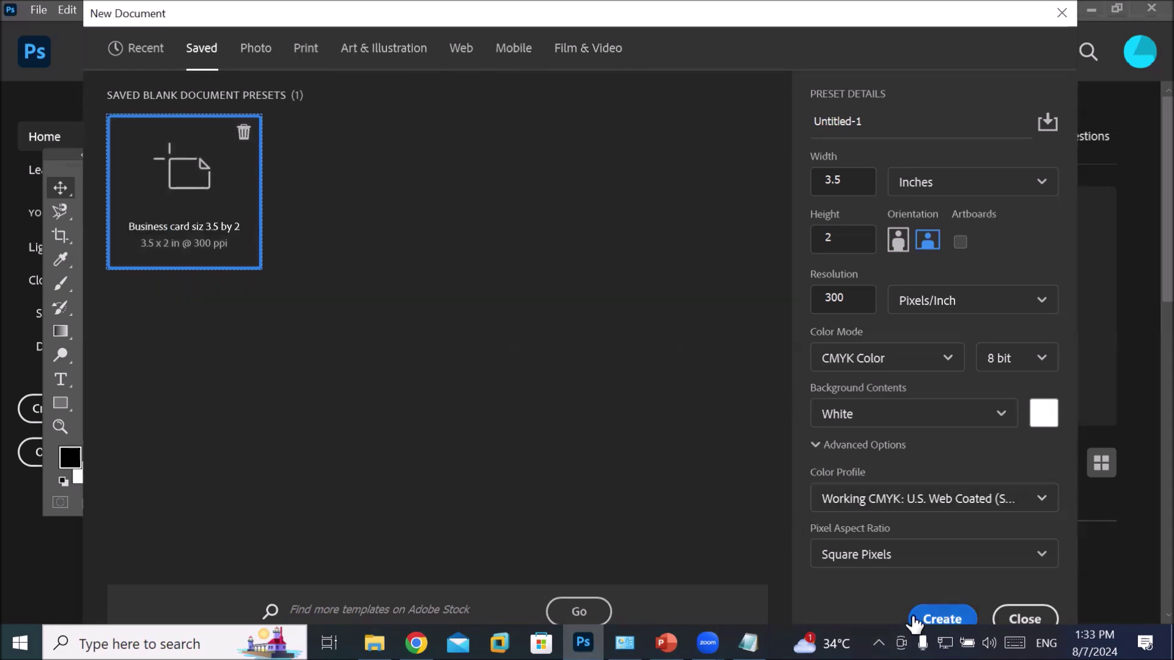
{"action": "left_click", "coordinate": [943, 619]}
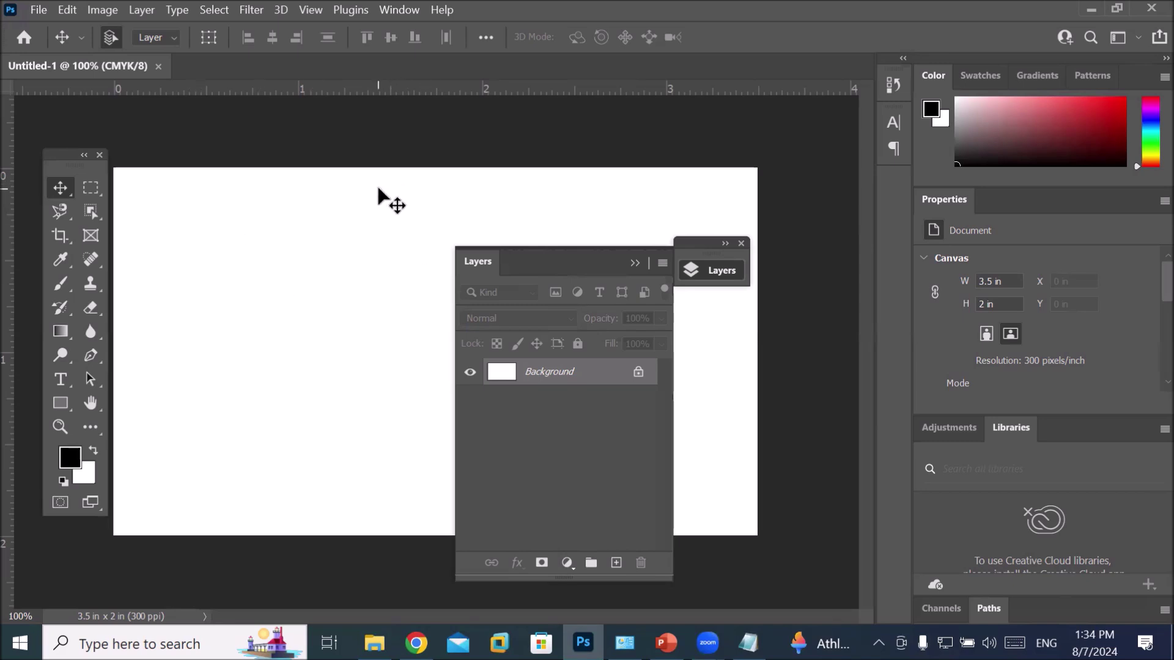
Step: Move the floating Layers panel over the canvas's upper-left area and the toolbox to the canvas's right edge
{"action": "scroll", "coordinate": [281, 190], "scroll_direction": "down", "scroll_amount": 1}
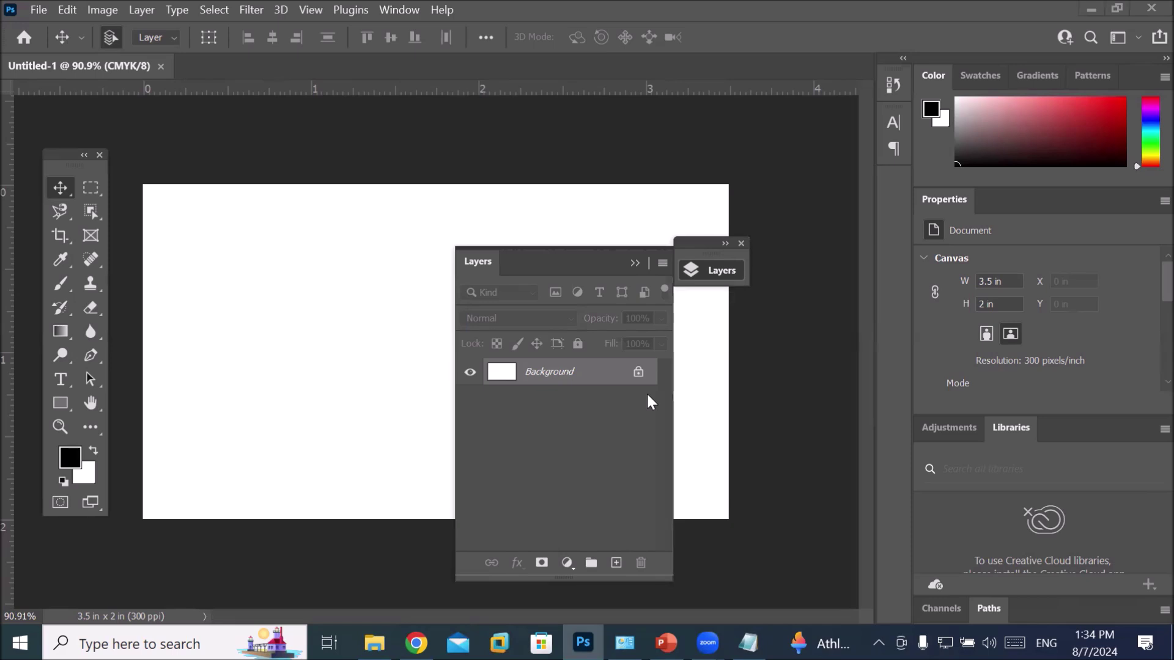
{"action": "left_click_drag", "start_coordinate": [520, 253], "coordinate": [239, 154]}
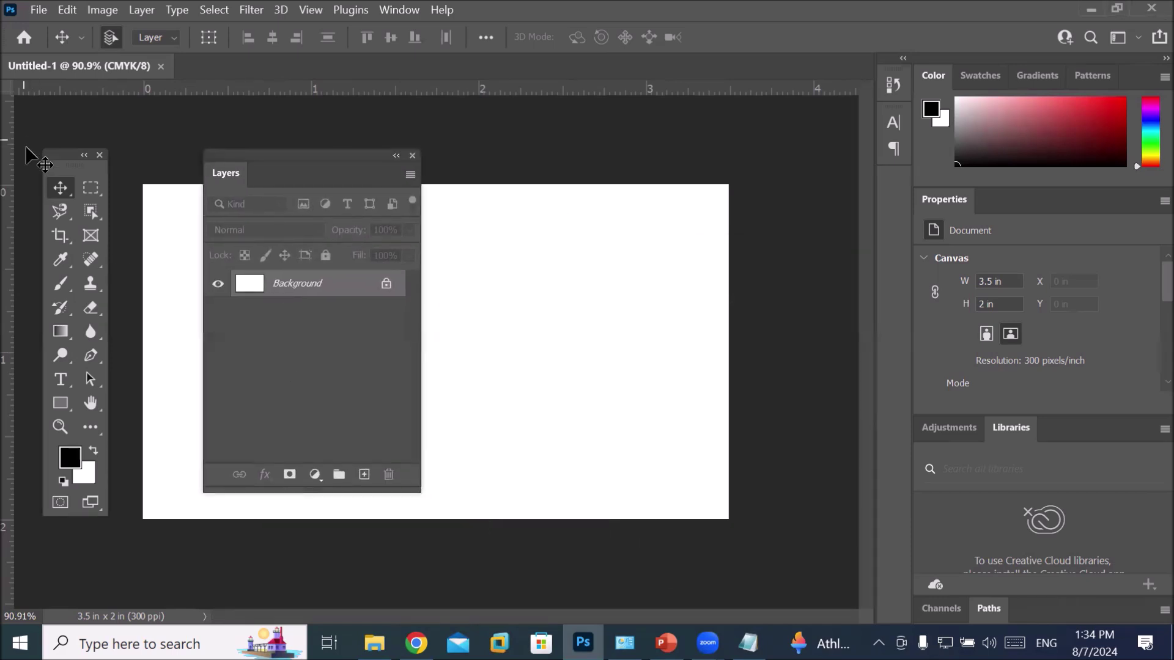
{"action": "left_click_drag", "start_coordinate": [52, 160], "coordinate": [740, 148]}
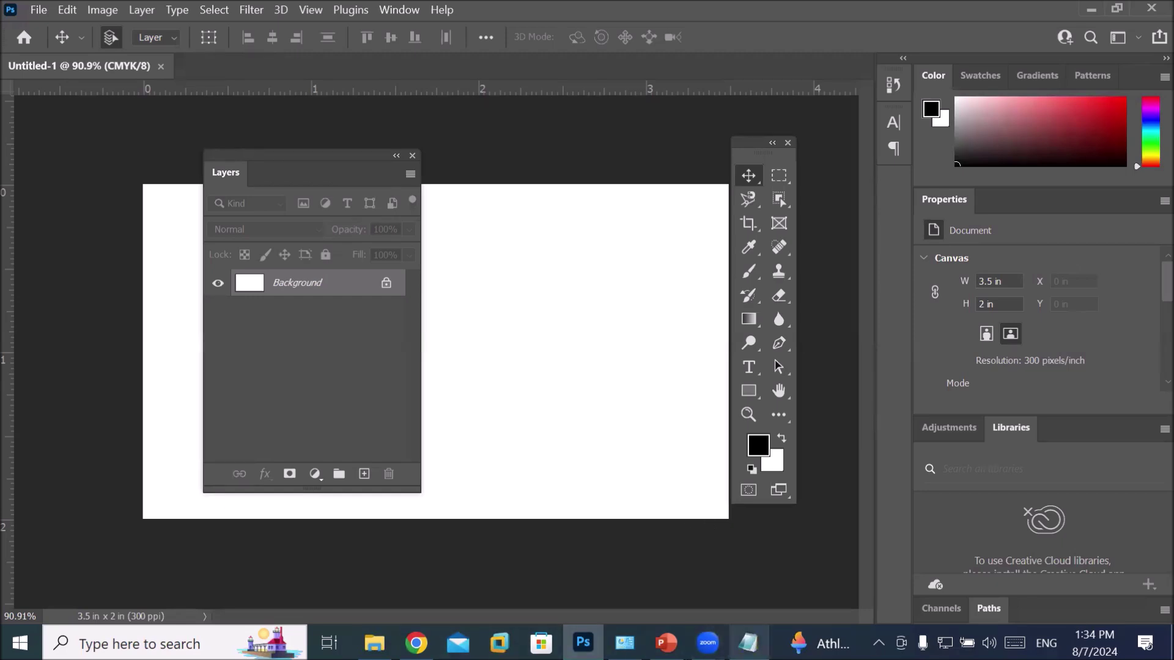
Step: Switch to the Notepad notes and highlight "Essentials" in the default workspace line
{"action": "left_click", "coordinate": [748, 643]}
{"action": "left_click_drag", "start_coordinate": [513, 183], "coordinate": [754, 181]}
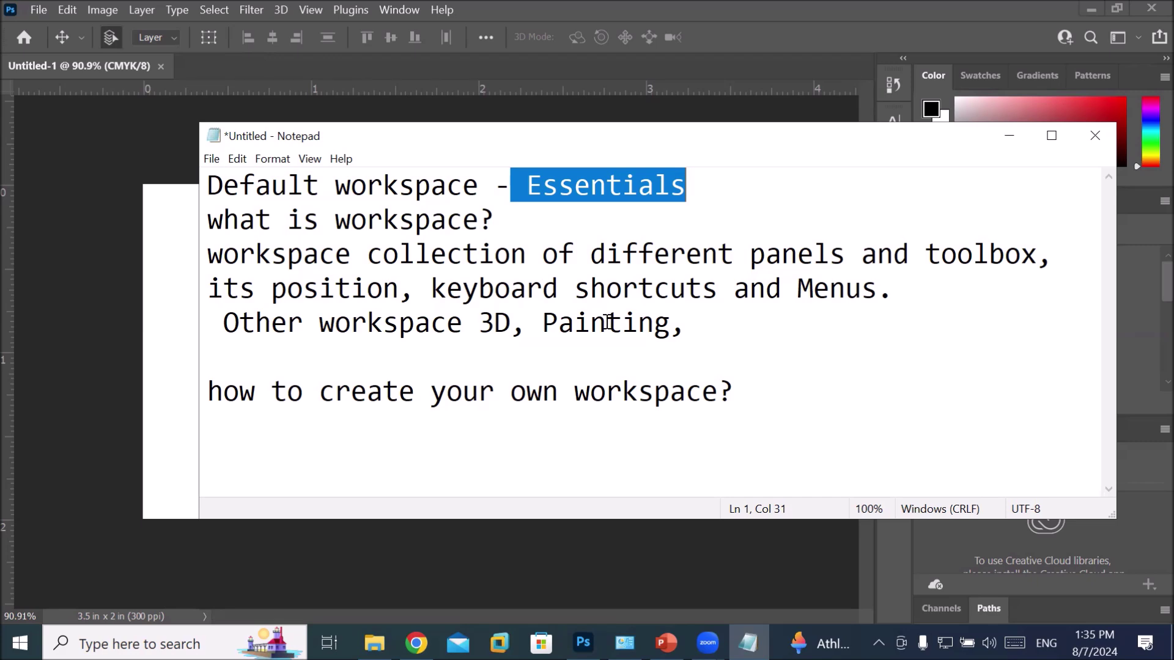
Step: Add the prefix "Q1)" before the "how to create your own workspace?" line in the notes
{"action": "left_click", "coordinate": [751, 379]}
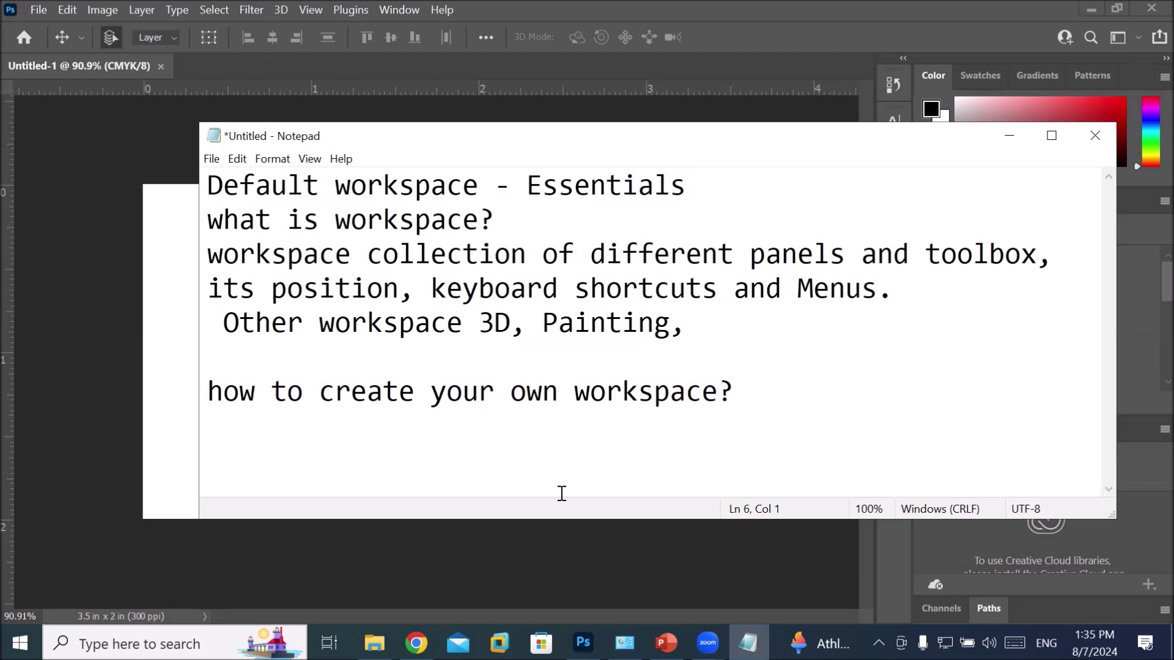
{"action": "type", "text": "1"}
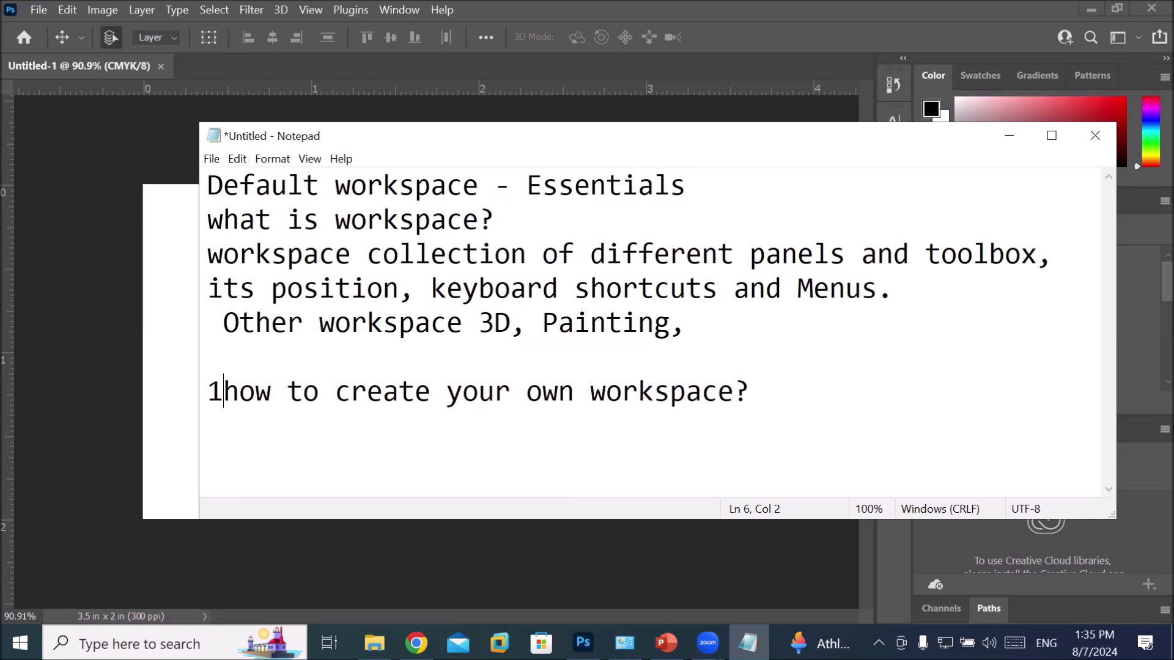
{"action": "key", "text": "BackSpace"}
{"action": "type", "text": "q)"}
{"action": "key", "text": "BackSpace"}
{"action": "key", "text": "BackSpace"}
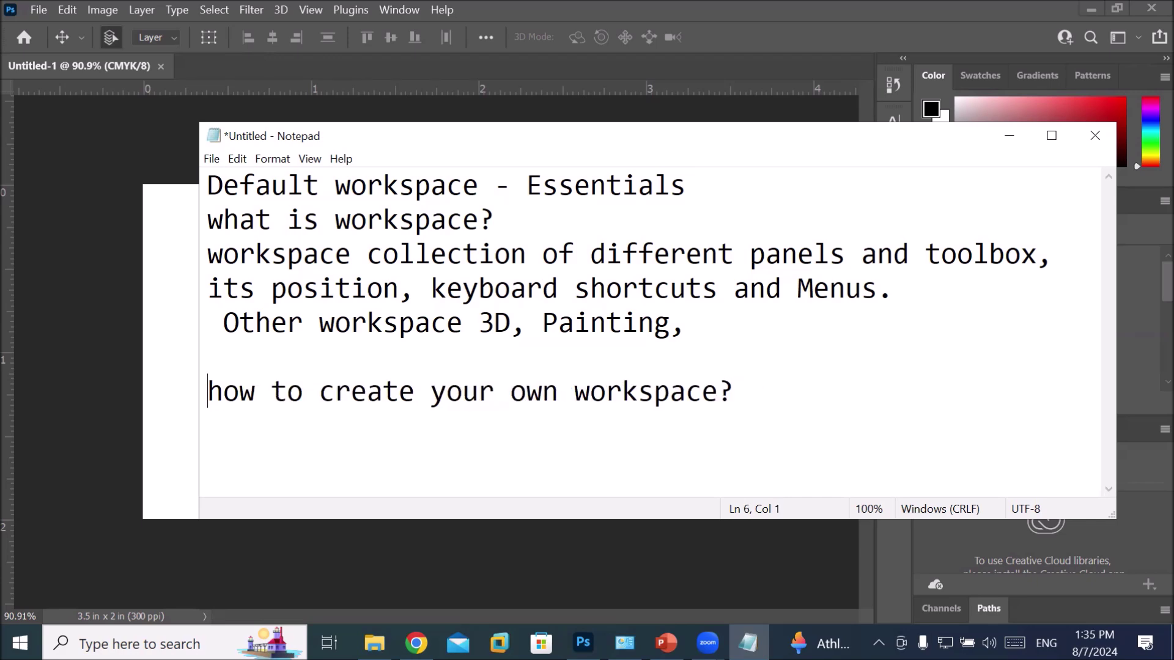
{"action": "type", "text": "Q1)"}
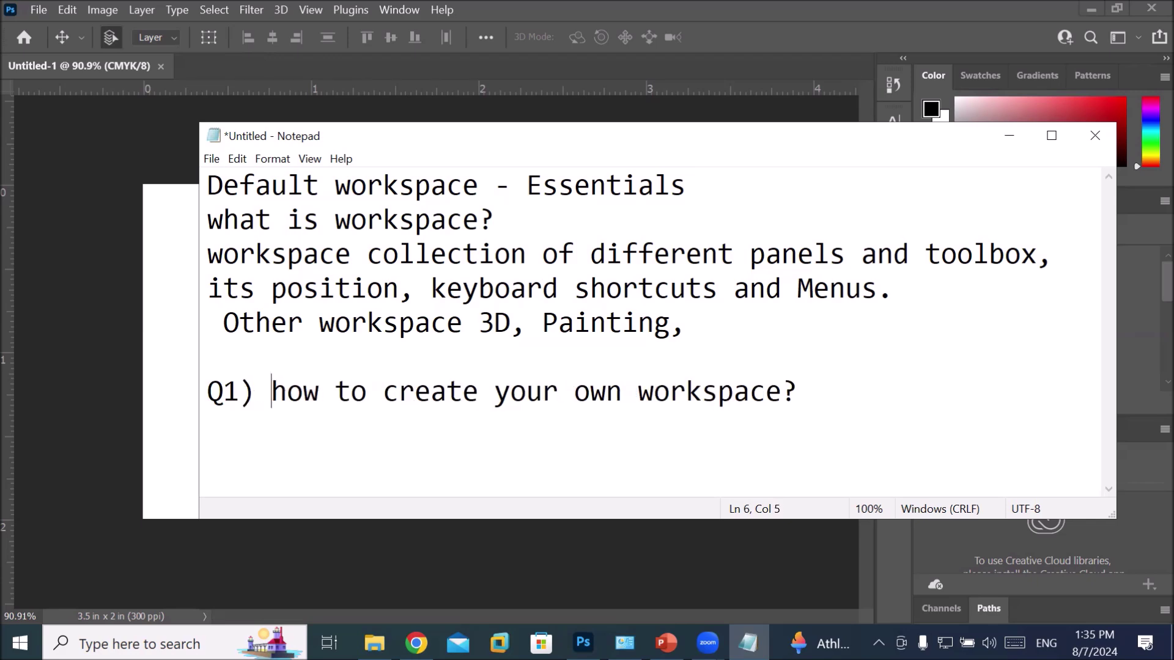
Step: Highlight "Essentials", the other workspaces "3D, Painting," and the word "workspace?" in the Q1 line in turn
{"action": "double_click", "coordinate": [581, 186]}
{"action": "left_click_drag", "start_coordinate": [495, 323], "coordinate": [542, 323]}
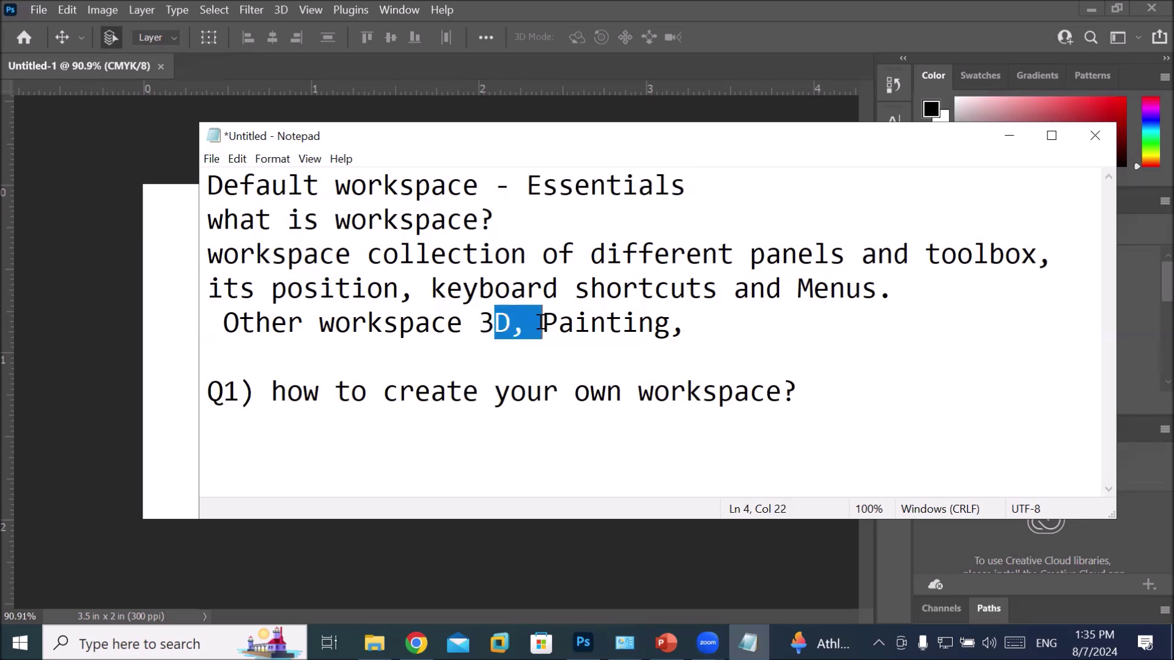
{"action": "double_click", "coordinate": [565, 183]}
{"action": "left_click", "coordinate": [479, 323]}
{"action": "left_click_drag", "start_coordinate": [478, 322], "coordinate": [686, 324]}
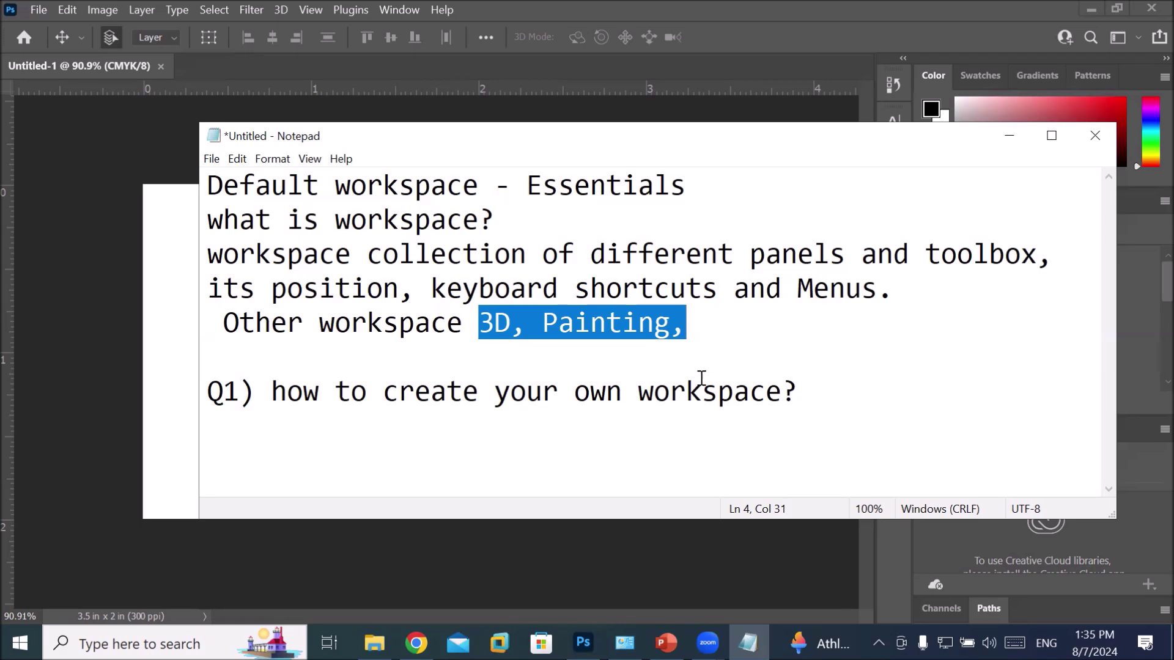
{"action": "double_click", "coordinate": [686, 391]}
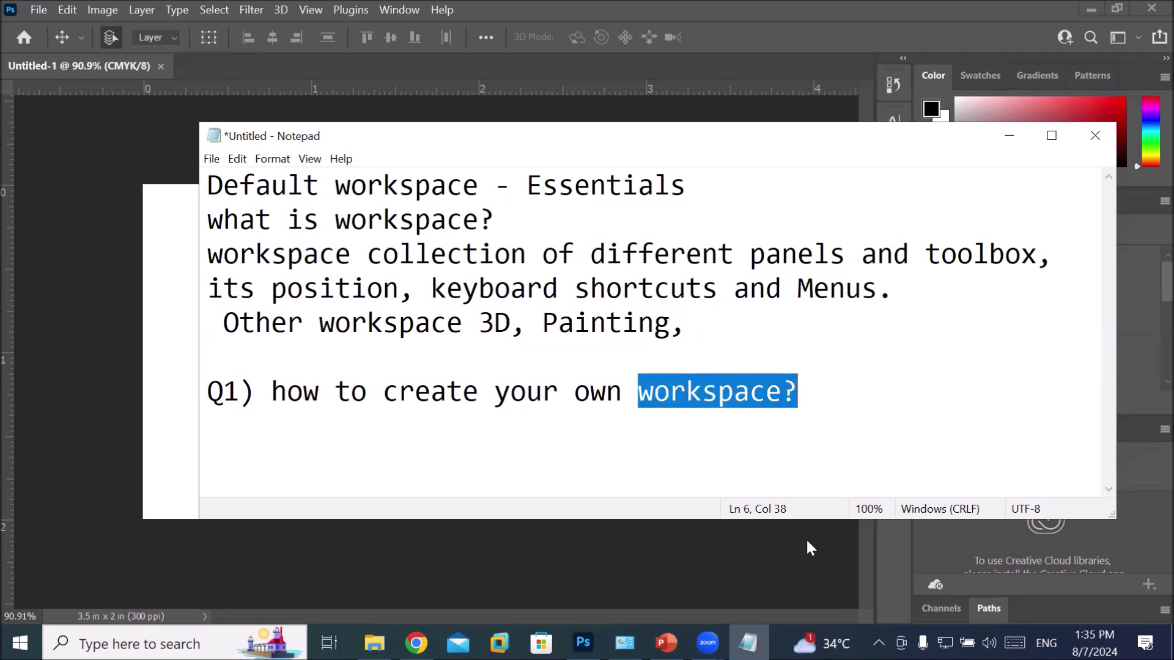
Step: Switch to Photoshop and move the floating Layers panel slightly lower over the canvas
{"action": "left_click", "coordinate": [583, 643]}
{"action": "scroll", "coordinate": [486, 258], "scroll_direction": "down", "scroll_amount": 2}
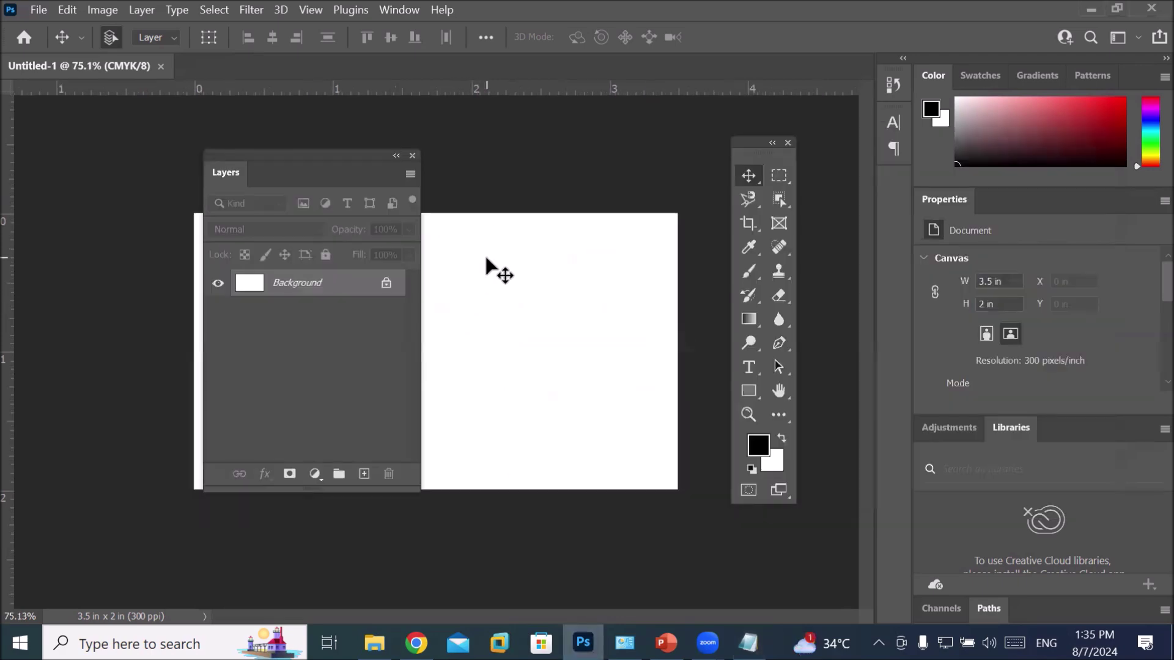
{"action": "left_click_drag", "start_coordinate": [305, 173], "coordinate": [335, 231]}
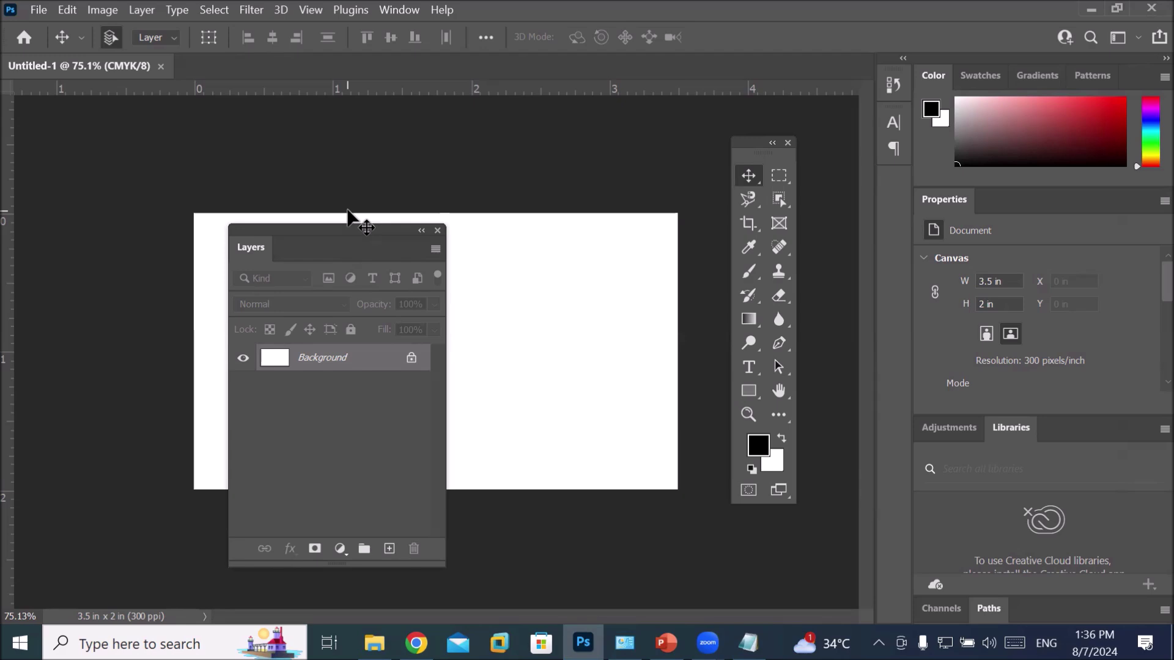
Step: Reset the Essentials workspace to its default layout
{"action": "left_click", "coordinate": [394, 11]}
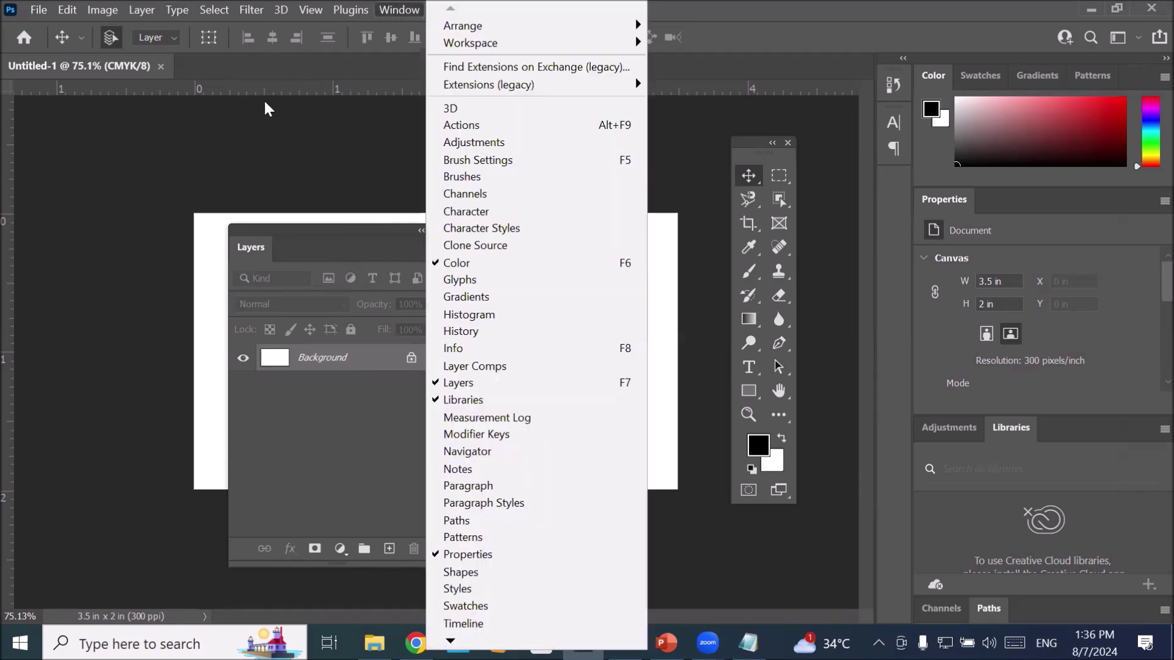
{"action": "left_click", "coordinate": [237, 152]}
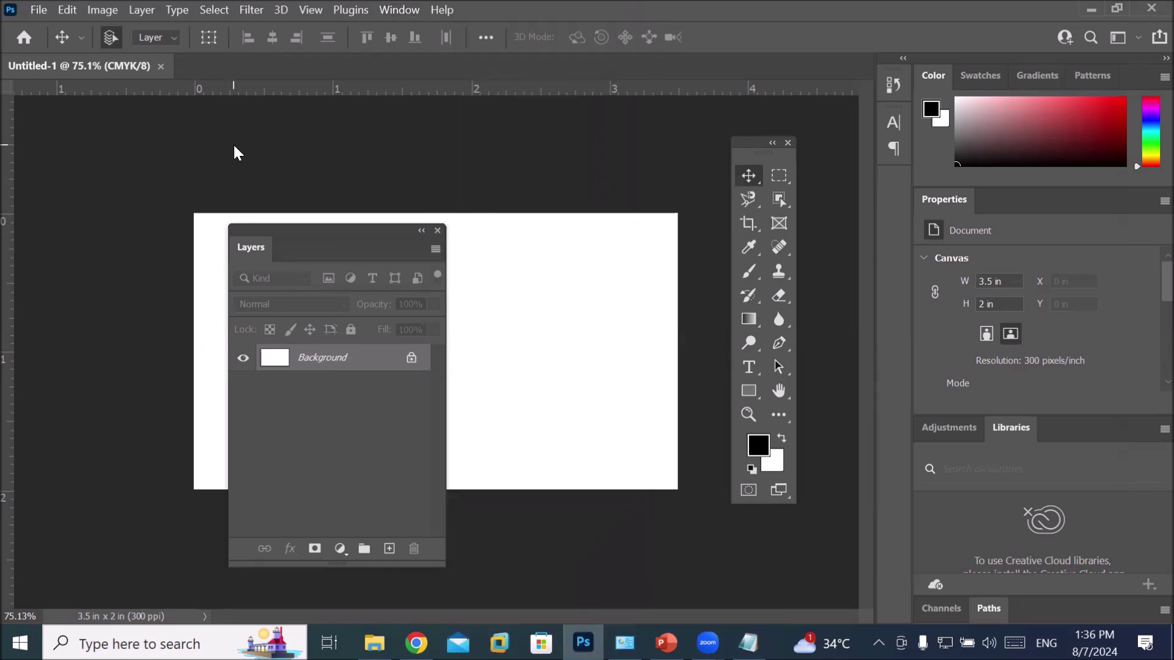
{"action": "left_click", "coordinate": [401, 9]}
{"action": "mouse_move", "coordinate": [507, 44]}
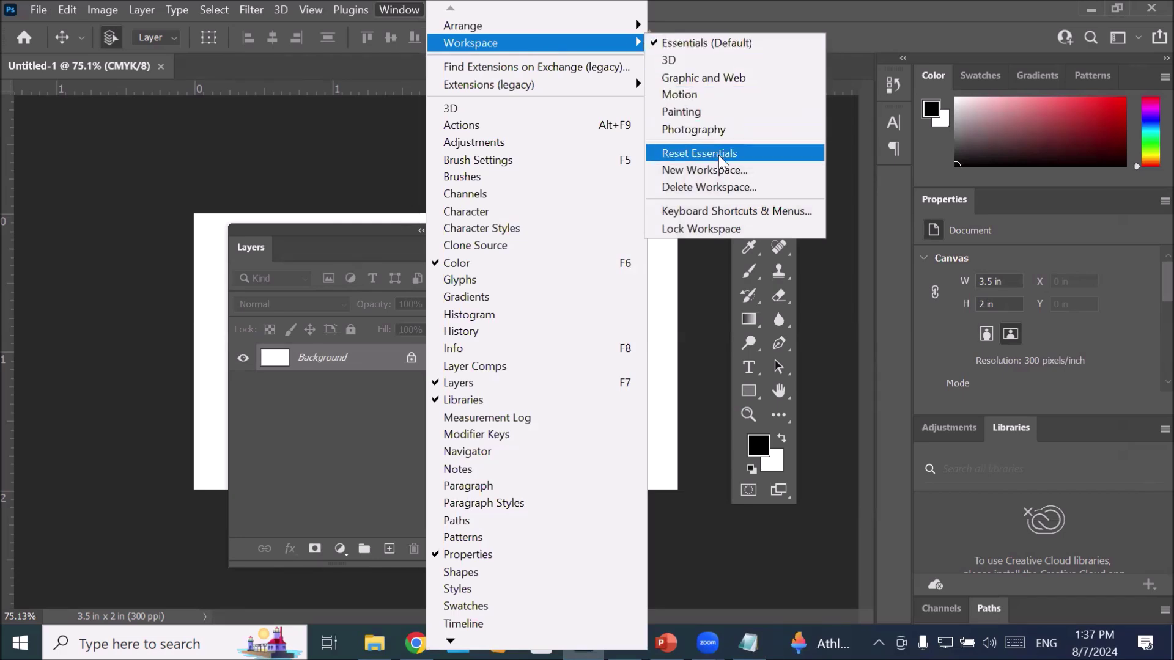
{"action": "left_click", "coordinate": [758, 154]}
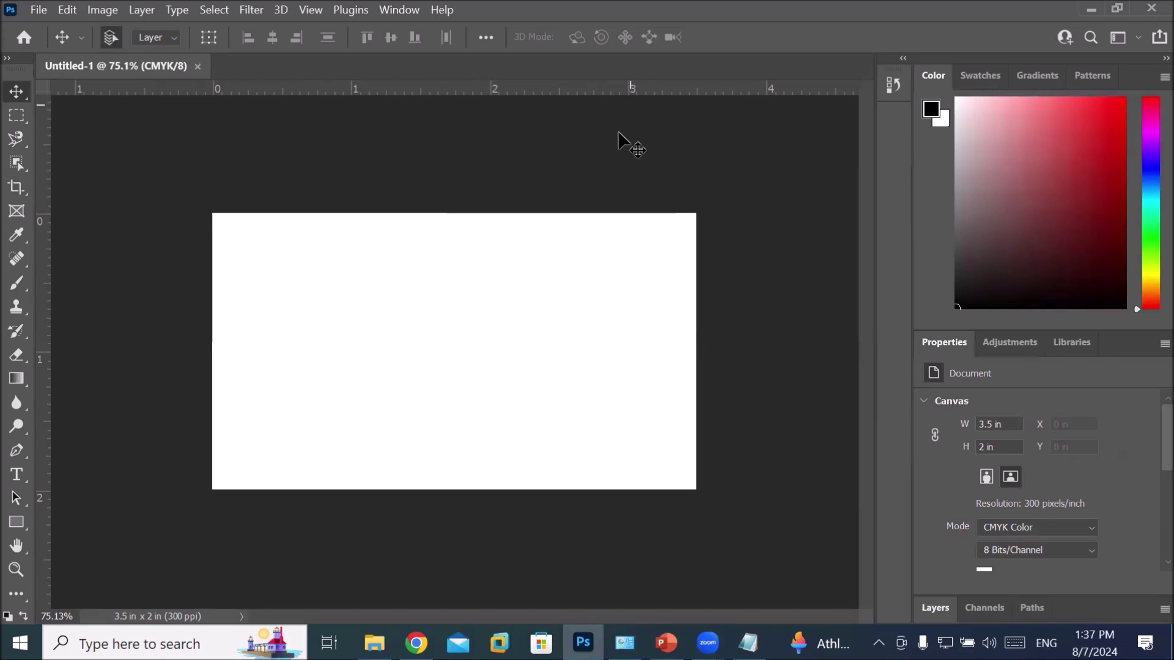
Step: Look over the workspace options and the View and 3D commands
{"action": "left_click", "coordinate": [396, 10]}
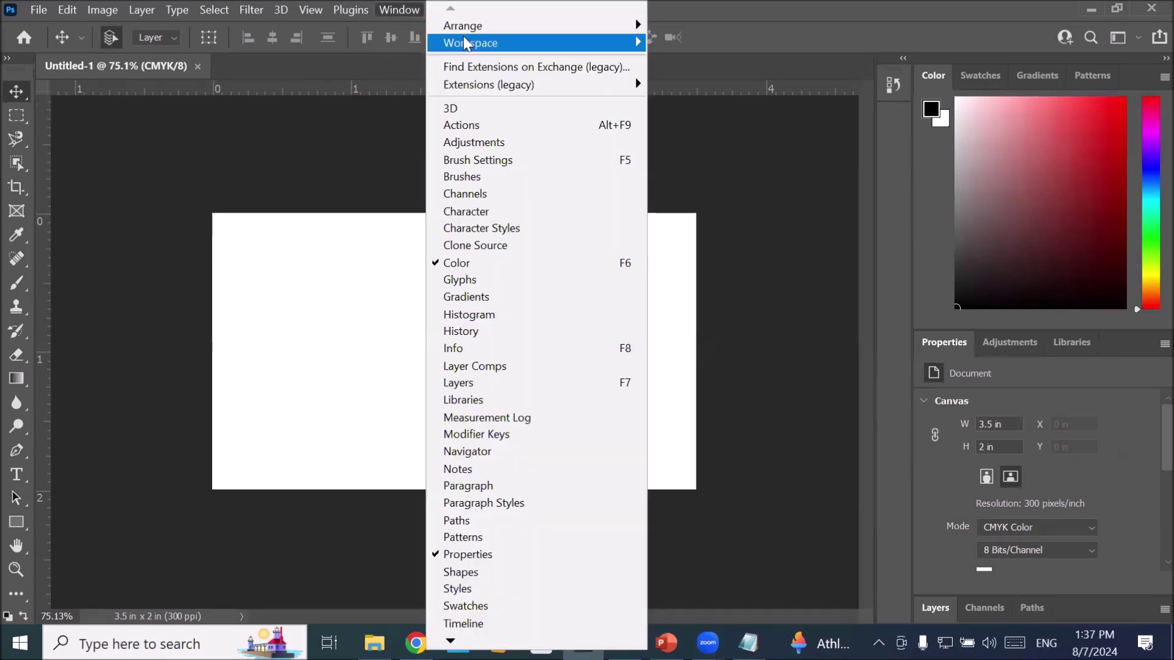
{"action": "mouse_move", "coordinate": [466, 43]}
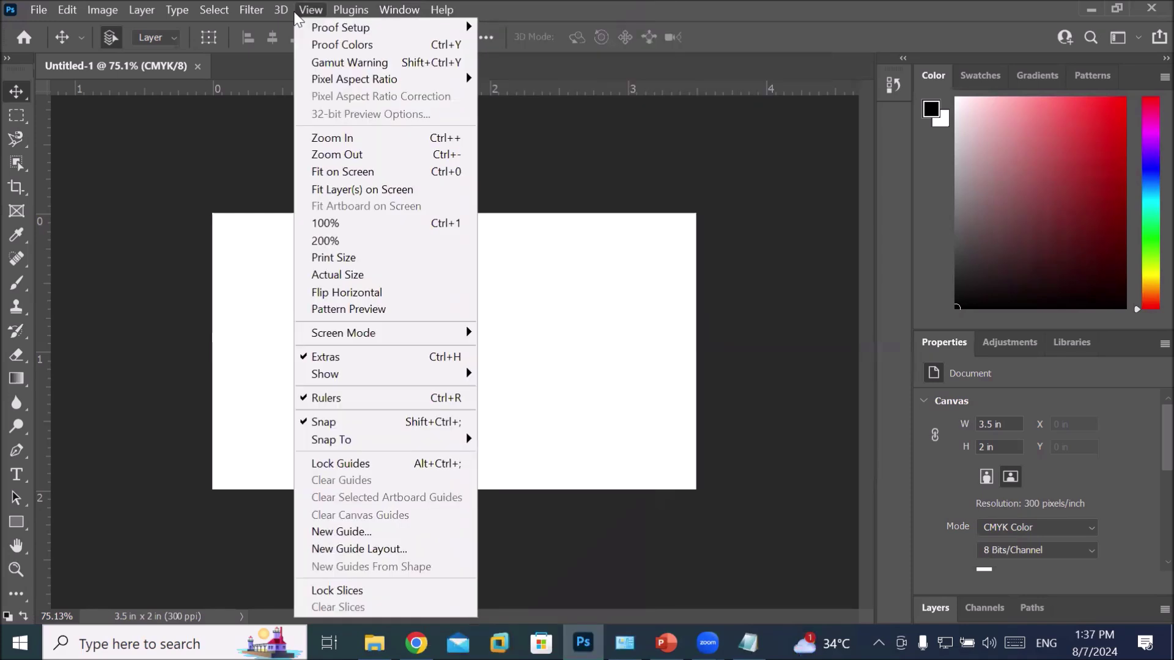
{"action": "left_click", "coordinate": [281, 6]}
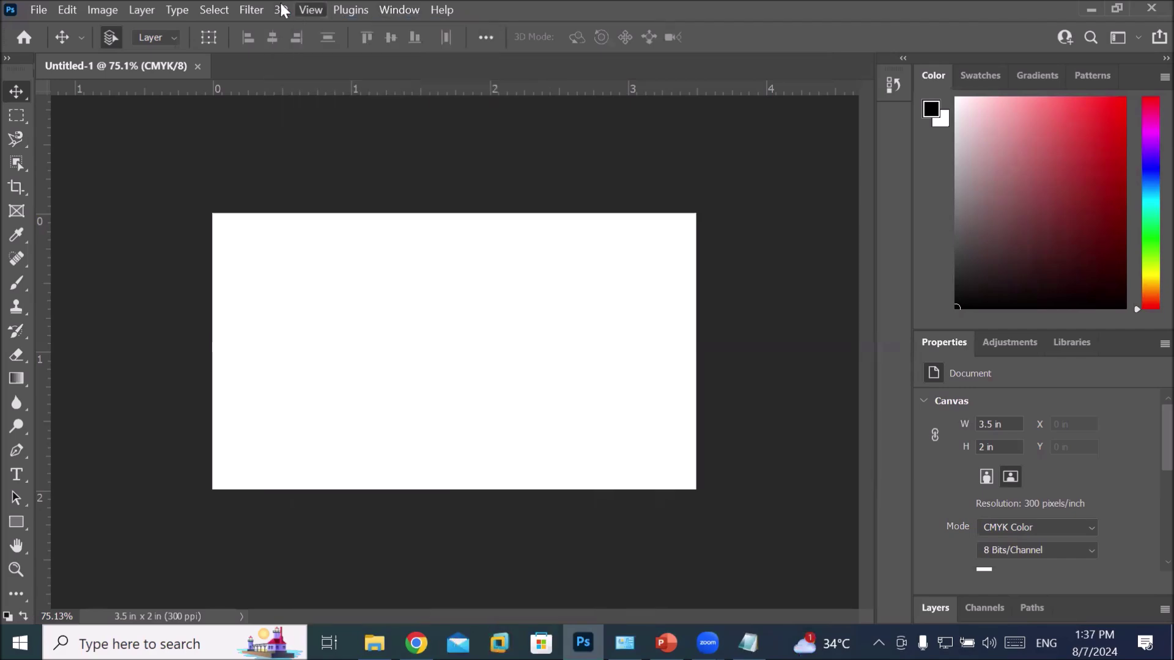
{"action": "mouse_move", "coordinate": [281, 9]}
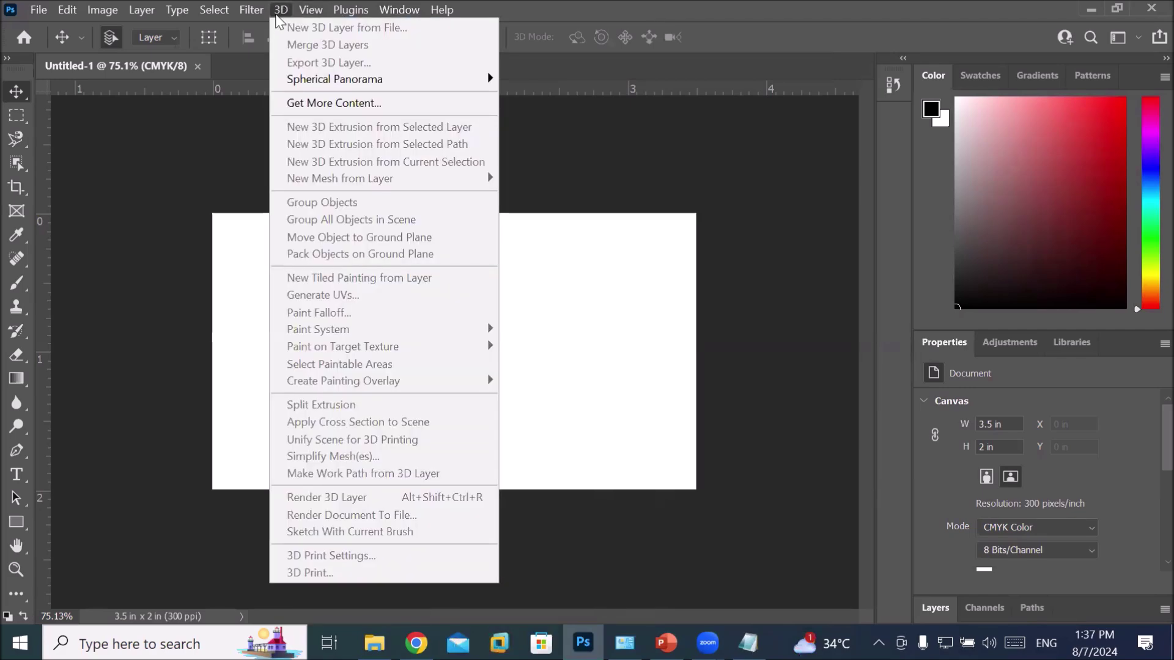
Step: Turn the toolbox into a floating two-column panel near the canvas's upper-left corner and view the tools grouped with the Eyedropper
{"action": "left_click", "coordinate": [7, 58]}
{"action": "left_click_drag", "start_coordinate": [12, 62], "coordinate": [189, 98]}
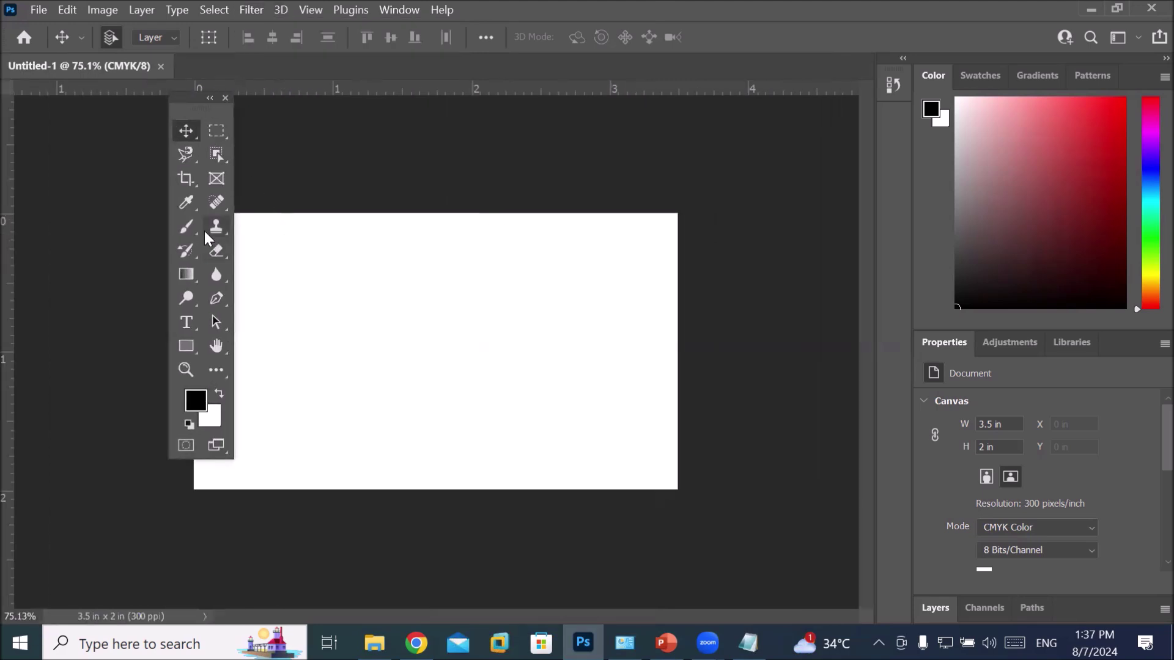
{"action": "left_click", "coordinate": [183, 207]}
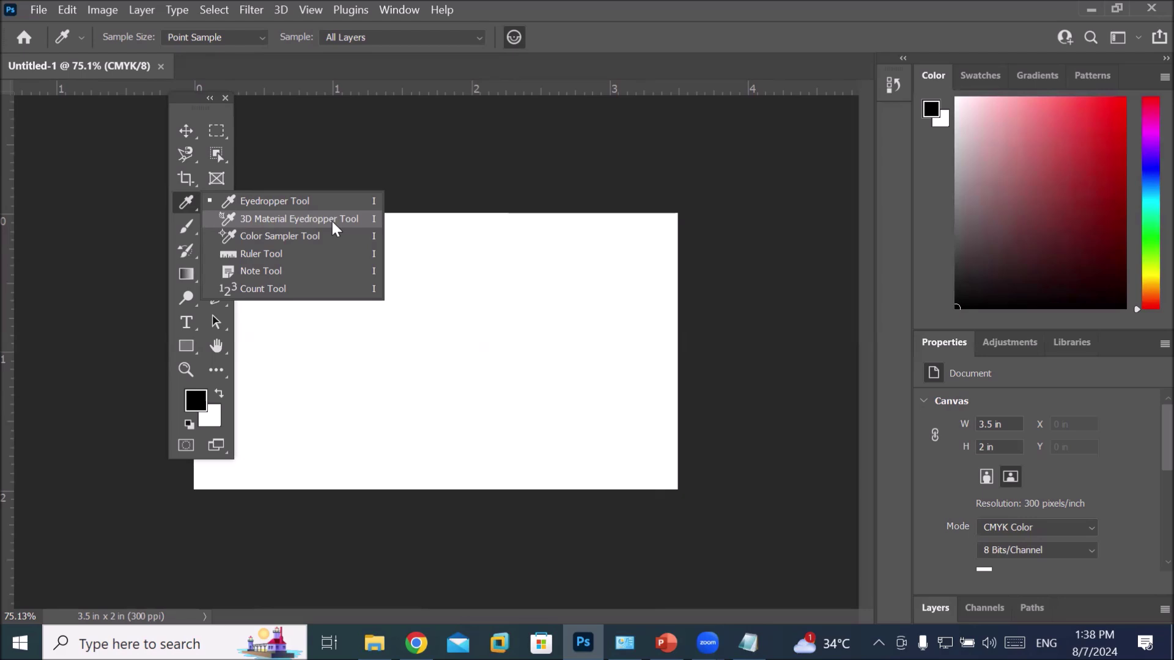
{"action": "left_click", "coordinate": [362, 104]}
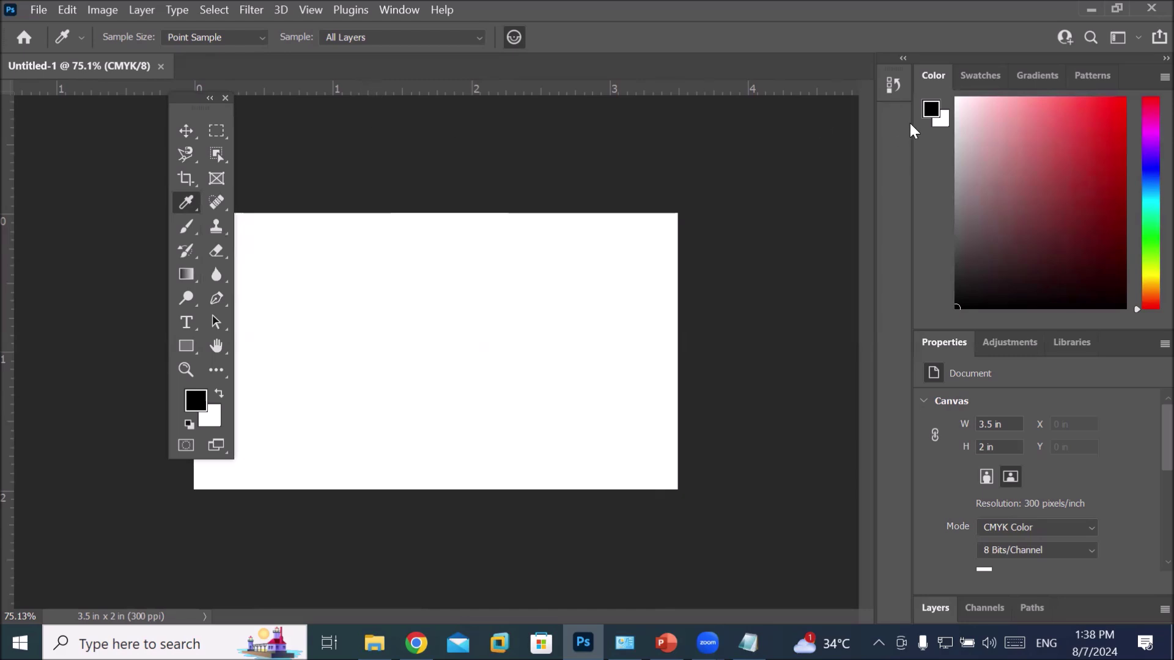
Step: Switch from the Essentials workspace to the 3D workspace
{"action": "left_click", "coordinate": [396, 11]}
{"action": "mouse_move", "coordinate": [524, 44]}
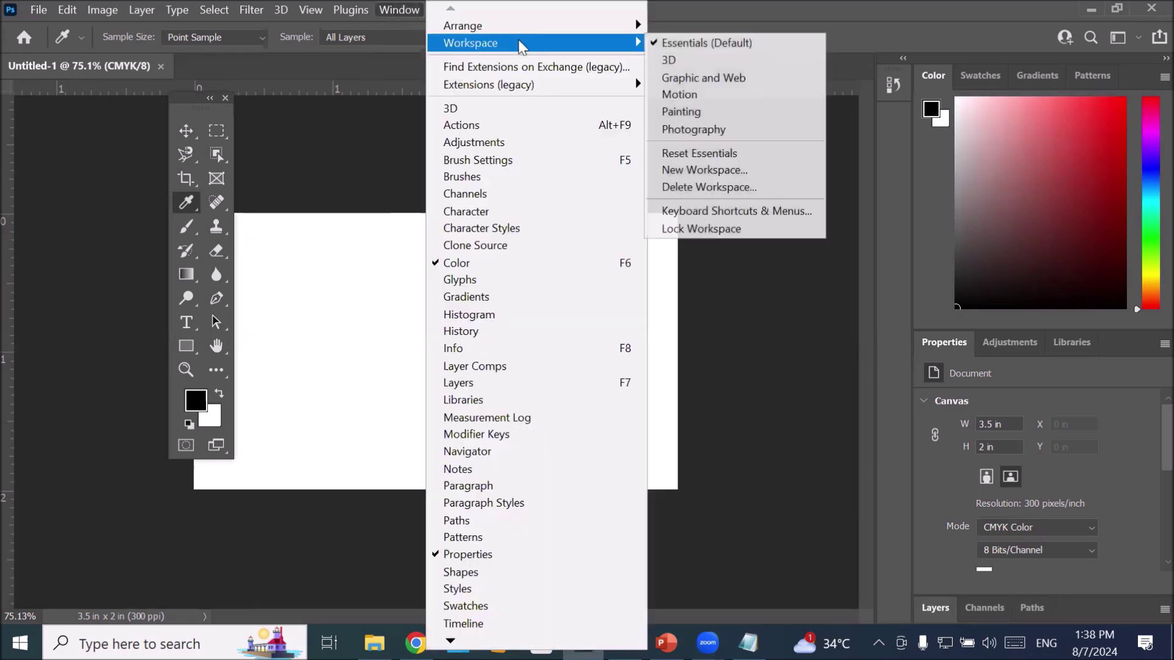
{"action": "left_click", "coordinate": [770, 58]}
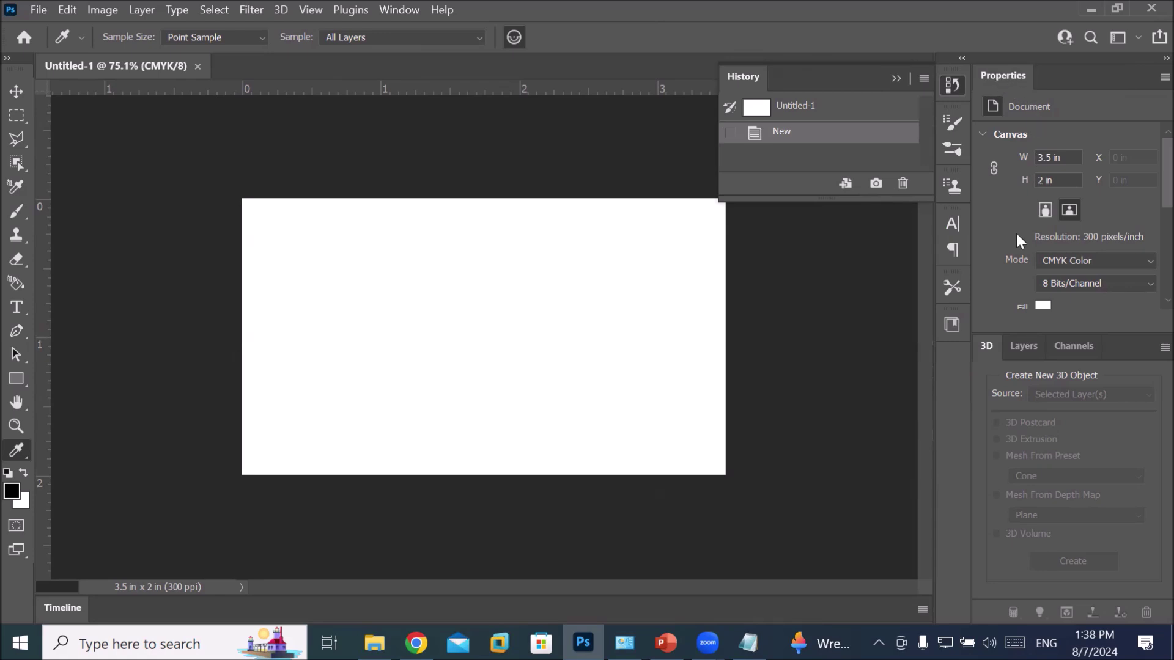
Step: View the Layers and Channels panels, and detach the 3D panel to float over the middle of the canvas
{"action": "left_click", "coordinate": [1029, 344]}
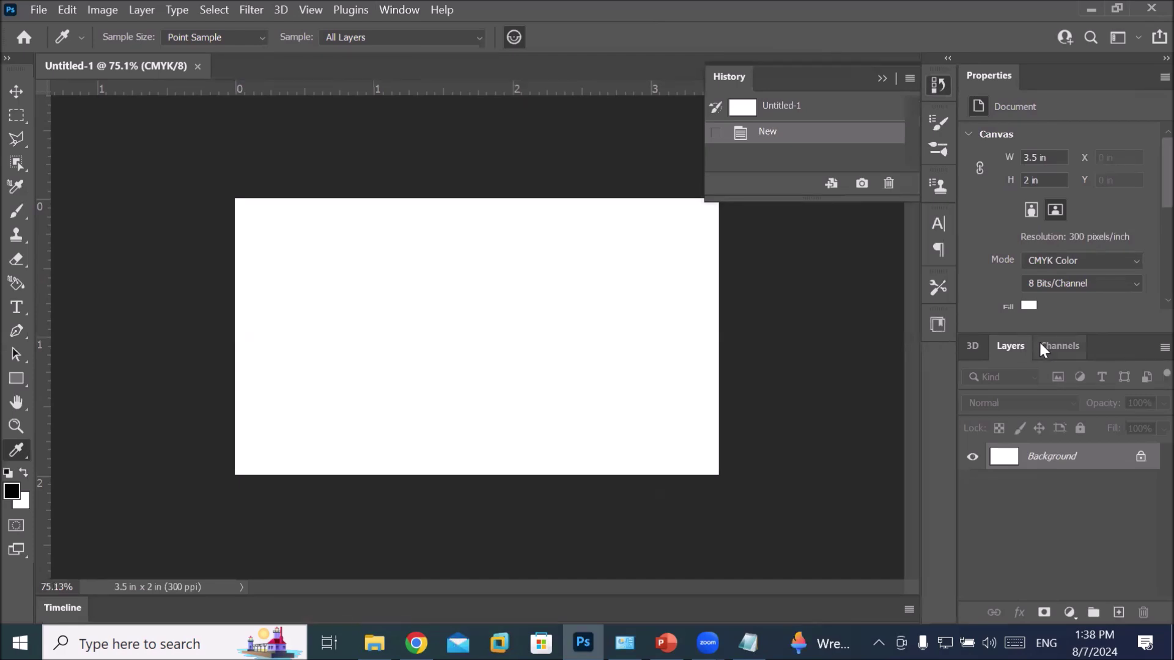
{"action": "left_click", "coordinate": [1044, 346]}
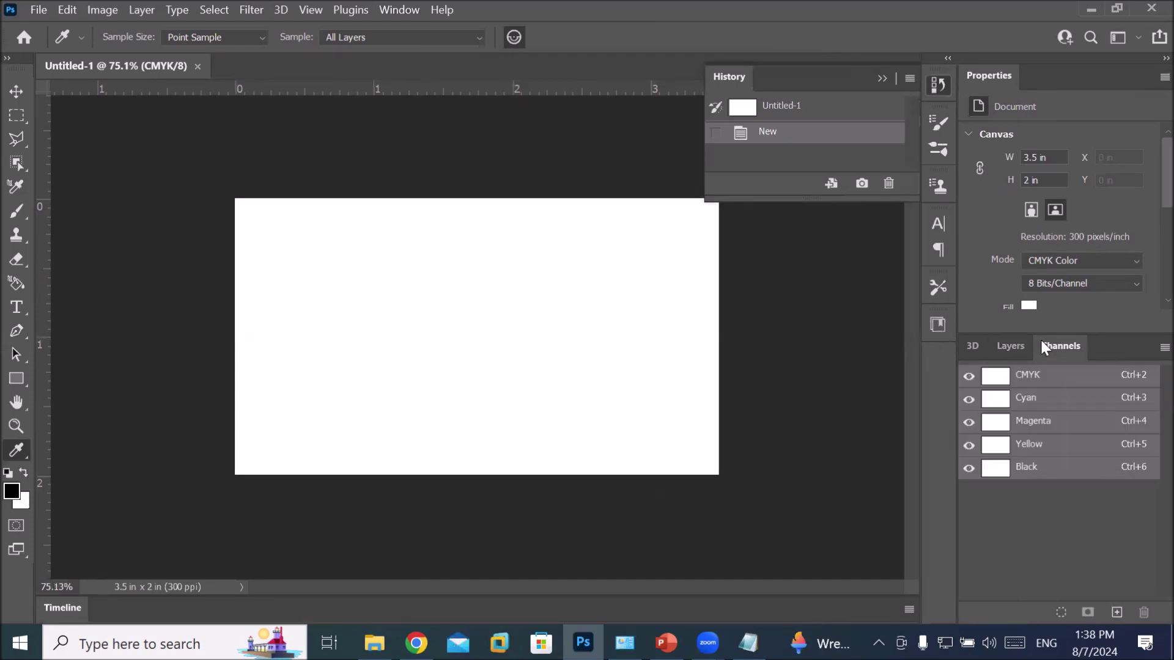
{"action": "left_click", "coordinate": [1010, 350]}
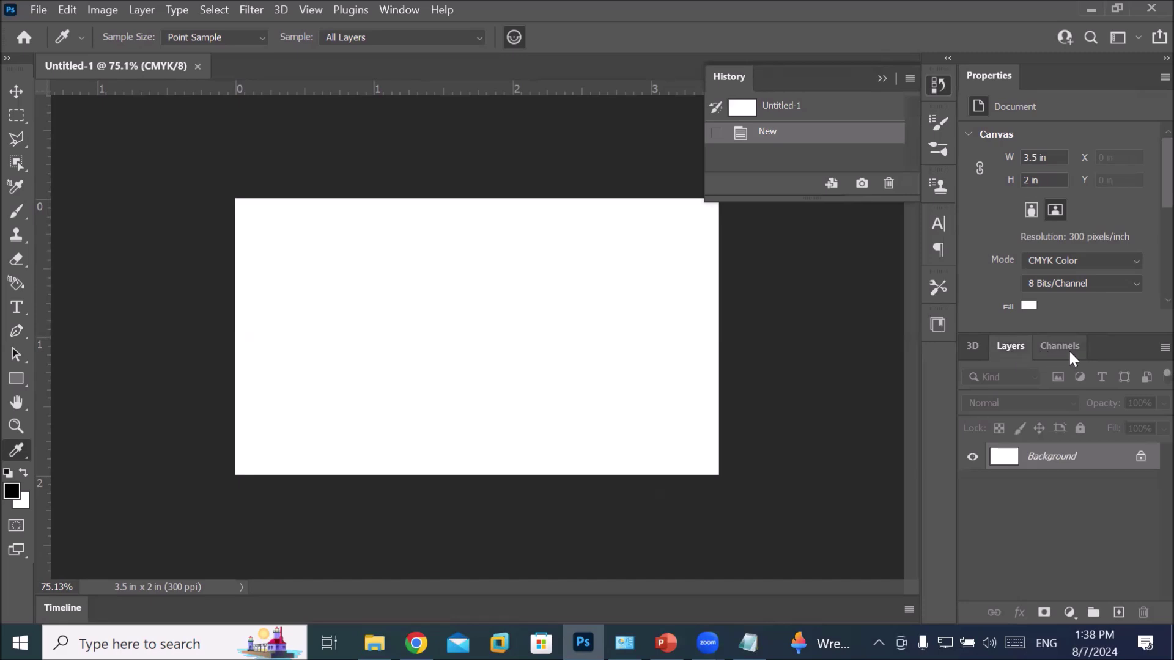
{"action": "left_click", "coordinate": [972, 348]}
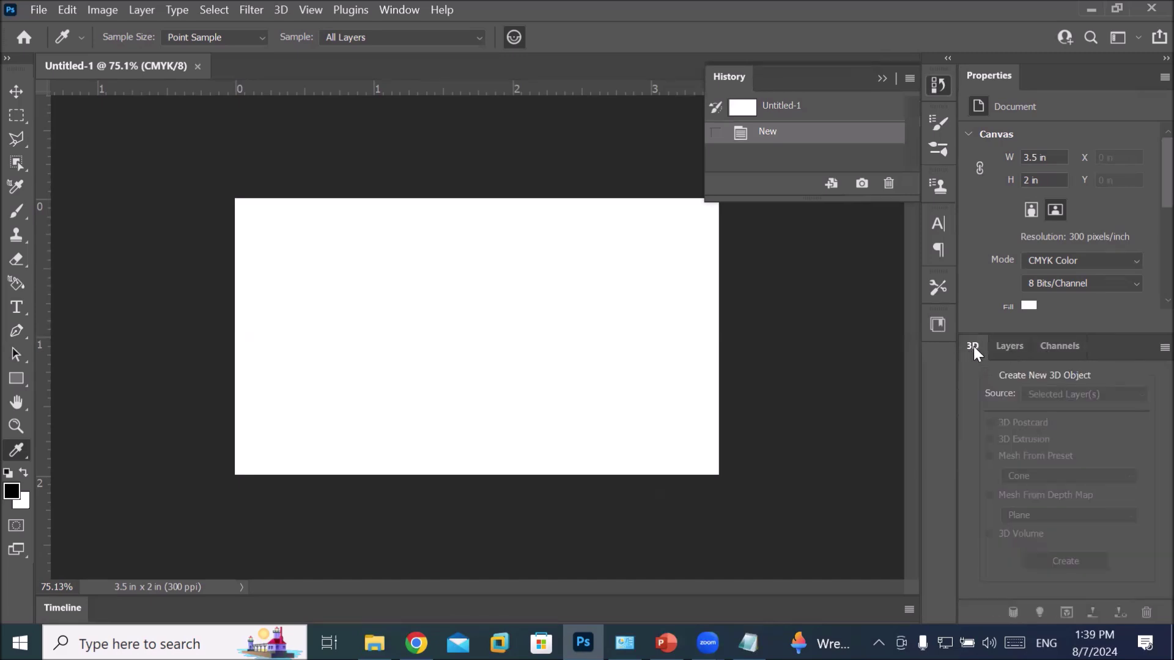
{"action": "left_click_drag", "start_coordinate": [971, 344], "coordinate": [441, 167]}
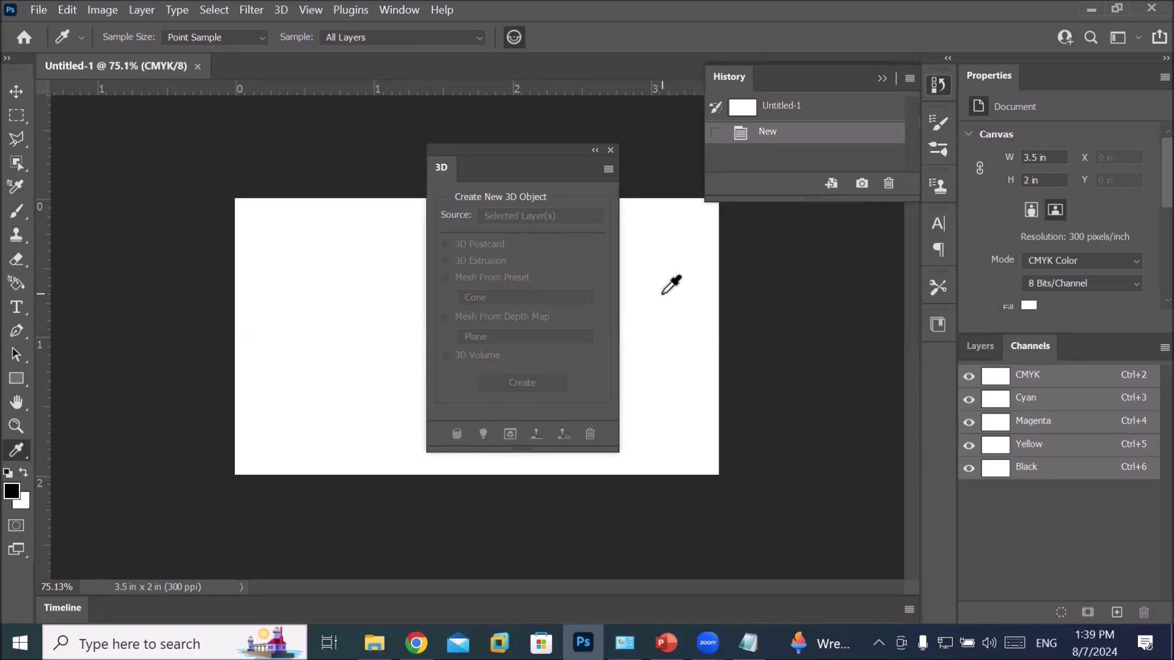
Step: Examine the collapsed History, Brush Settings and Brushes panels of the 3D workspace one after another
{"action": "left_click", "coordinate": [939, 87]}
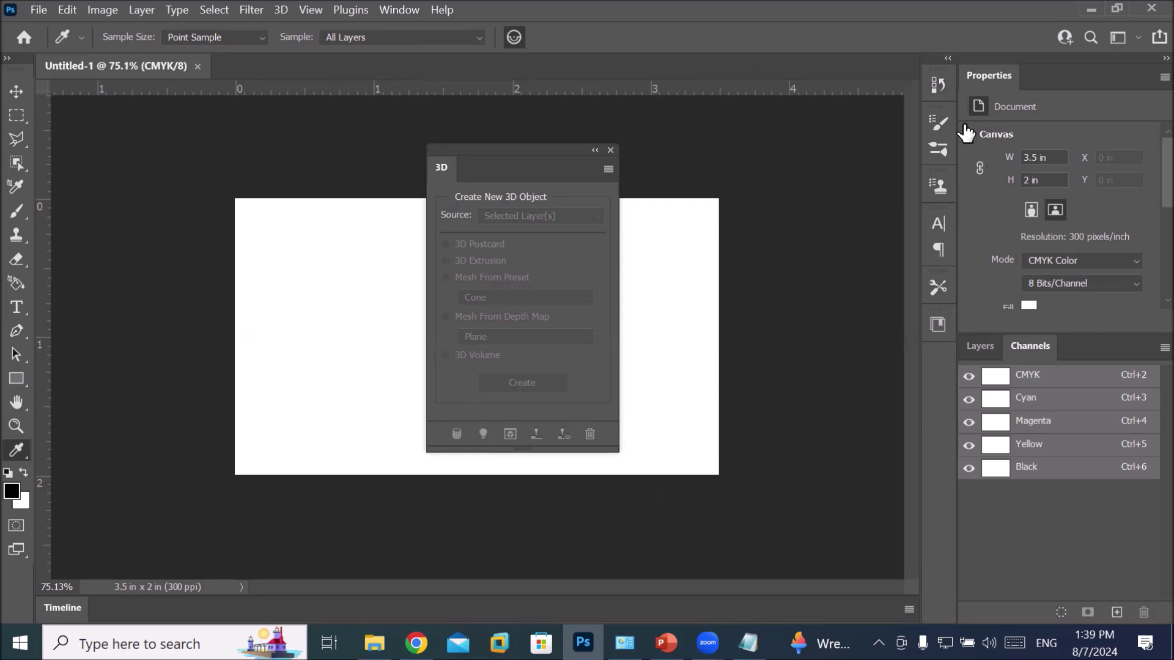
{"action": "left_click", "coordinate": [934, 82]}
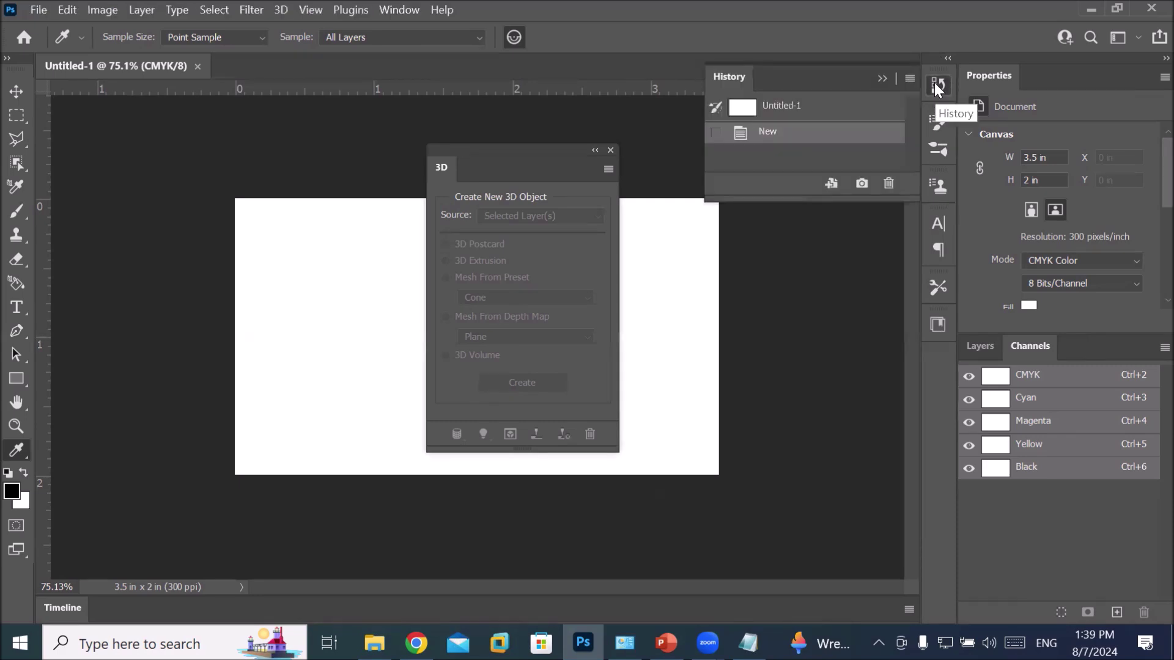
{"action": "left_click", "coordinate": [934, 82]}
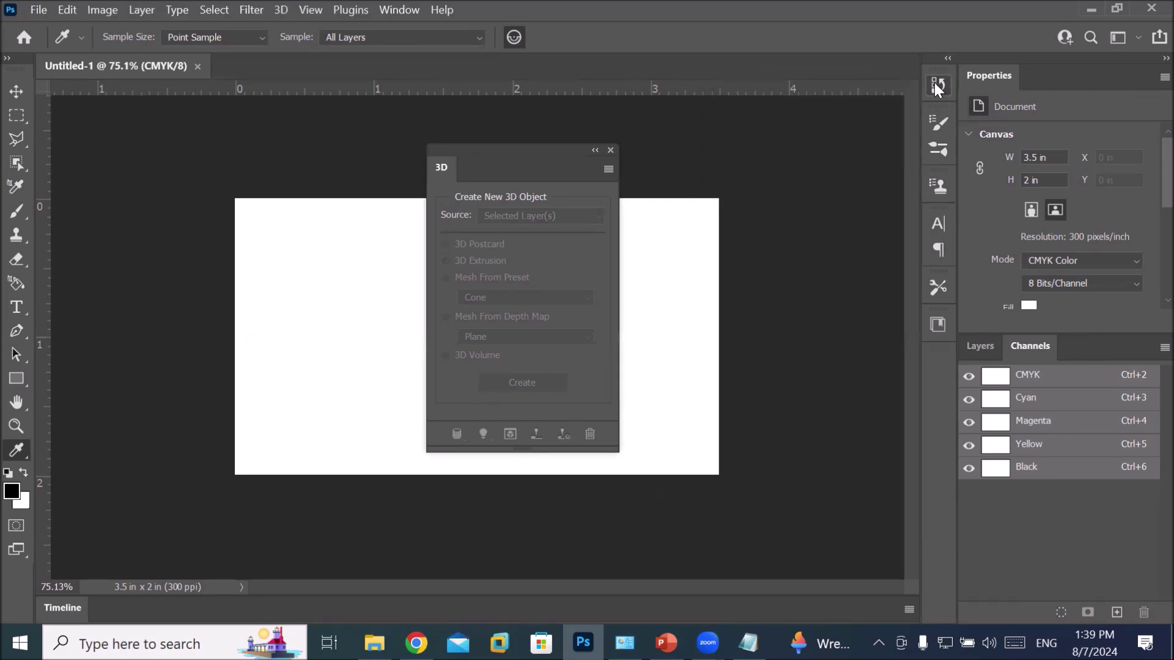
{"action": "left_click", "coordinate": [936, 120]}
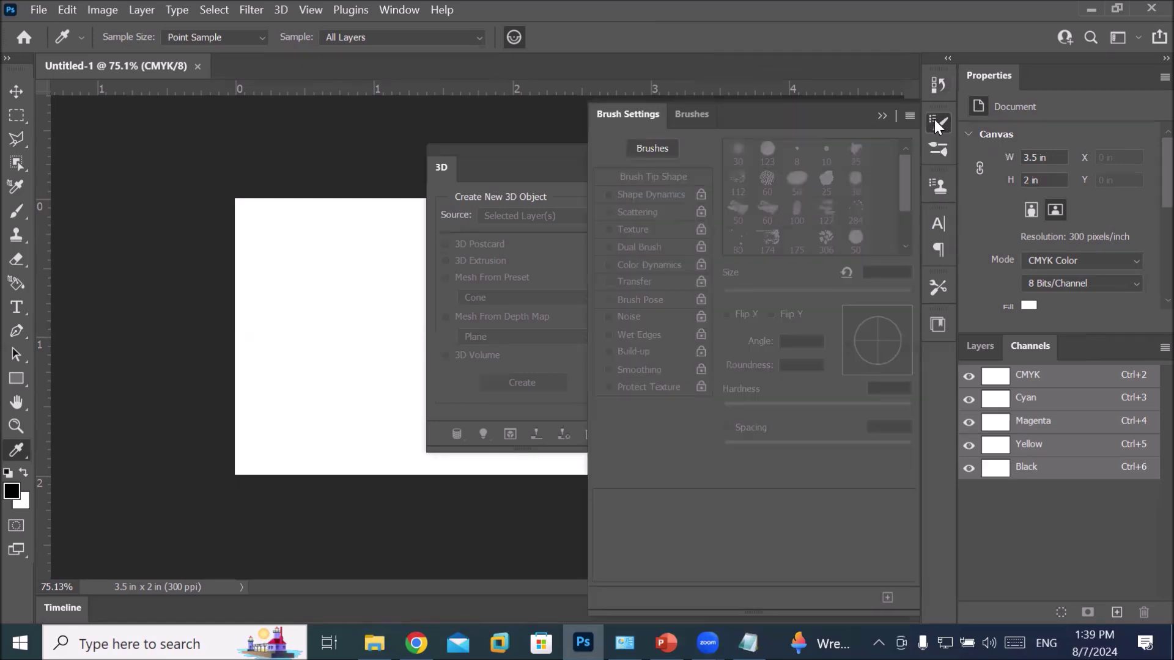
{"action": "left_click", "coordinate": [936, 120]}
{"action": "left_click", "coordinate": [936, 150]}
{"action": "left_click", "coordinate": [936, 149]}
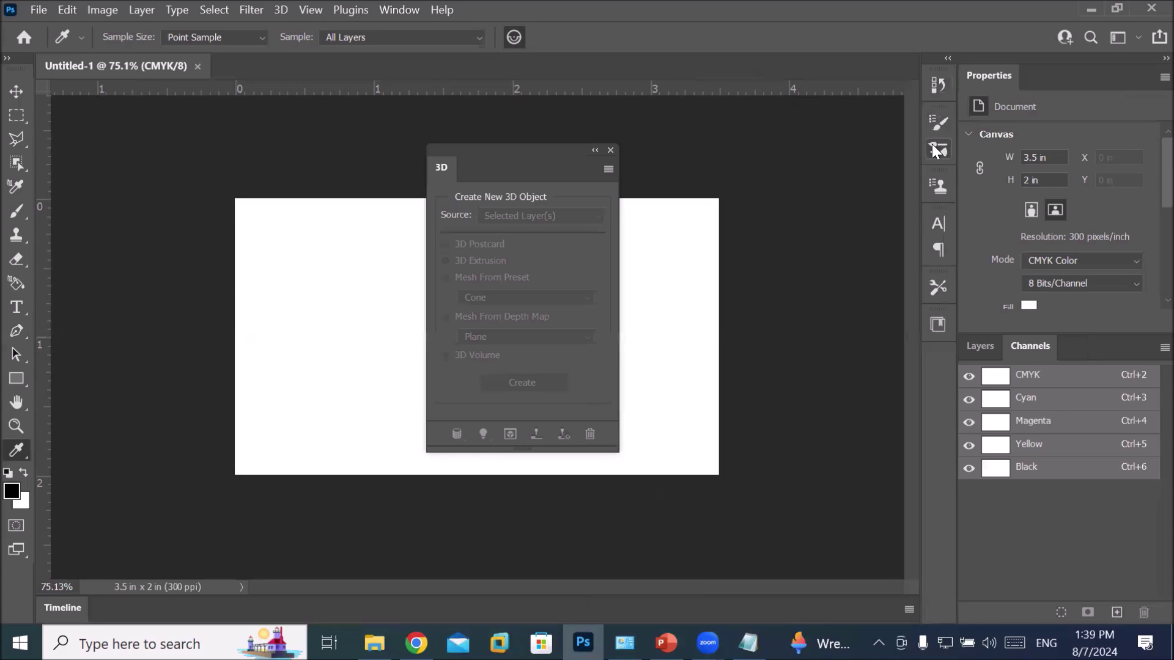
Step: Examine the collapsed panel below Brushes, as well as the Character and Paragraph panels
{"action": "left_click", "coordinate": [936, 182]}
{"action": "left_click", "coordinate": [935, 182]}
{"action": "left_click", "coordinate": [934, 219]}
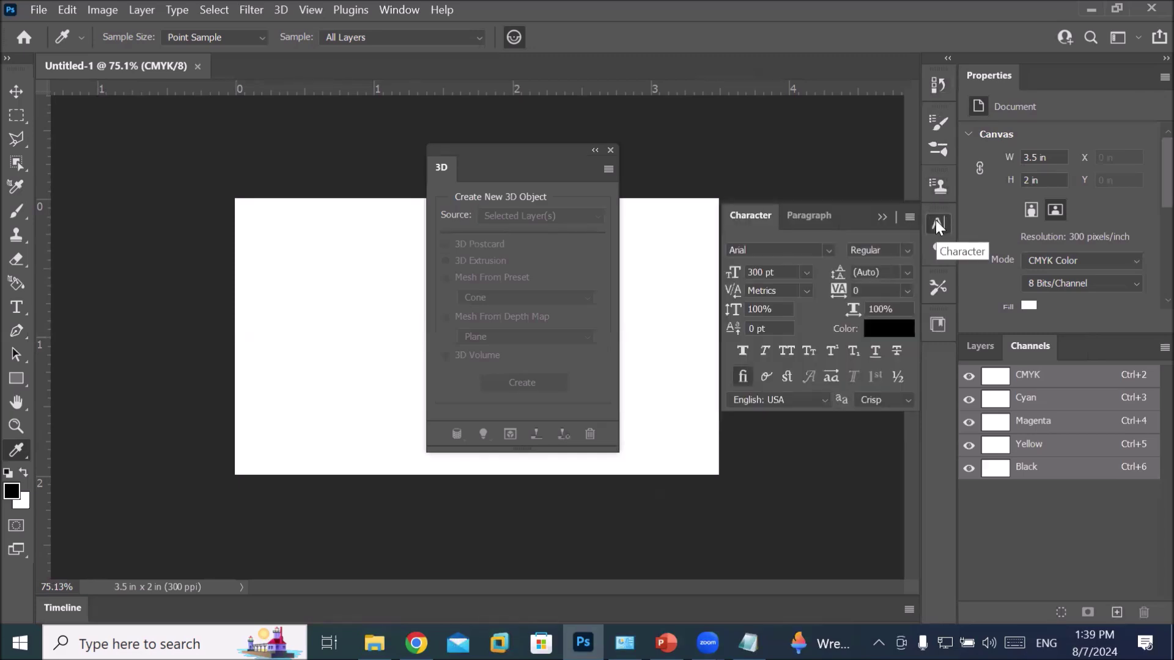
{"action": "left_click", "coordinate": [938, 225]}
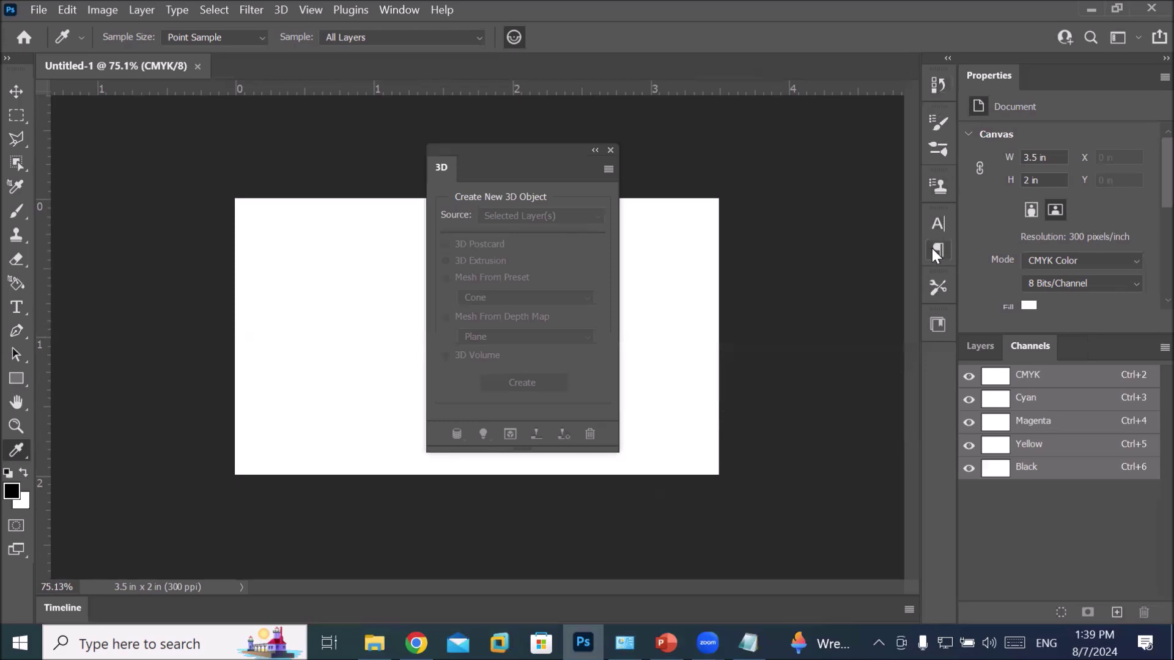
{"action": "left_click", "coordinate": [933, 249]}
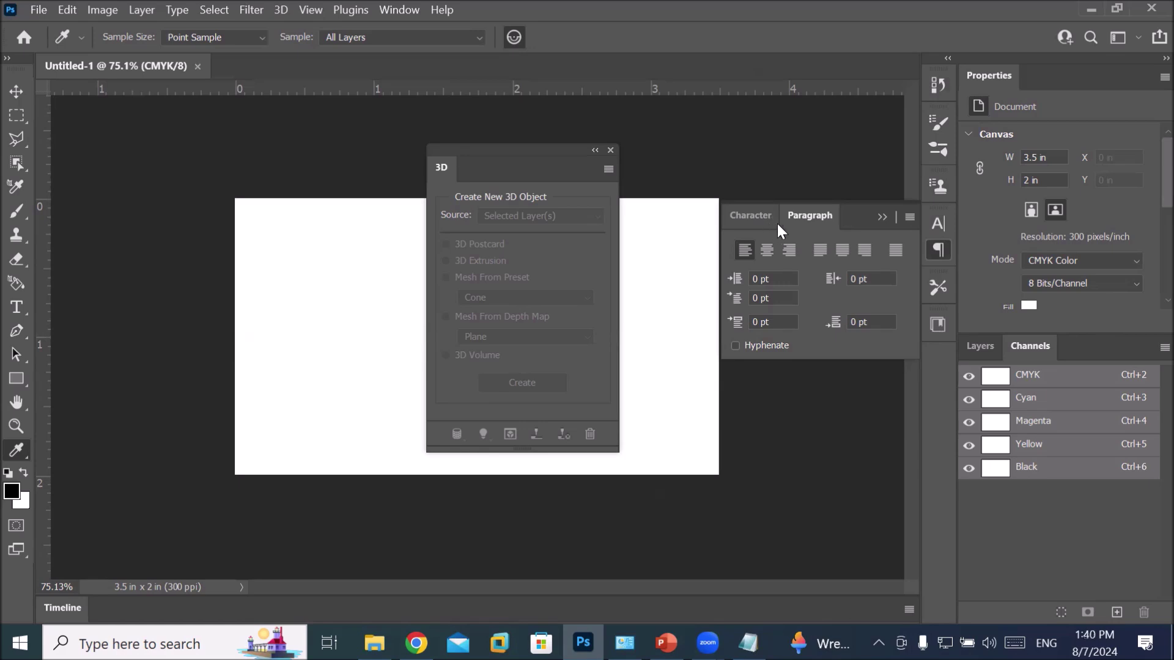
Step: Compare the Character and Paragraph panels again, and reselect the 3D workspace
{"action": "left_click", "coordinate": [939, 223]}
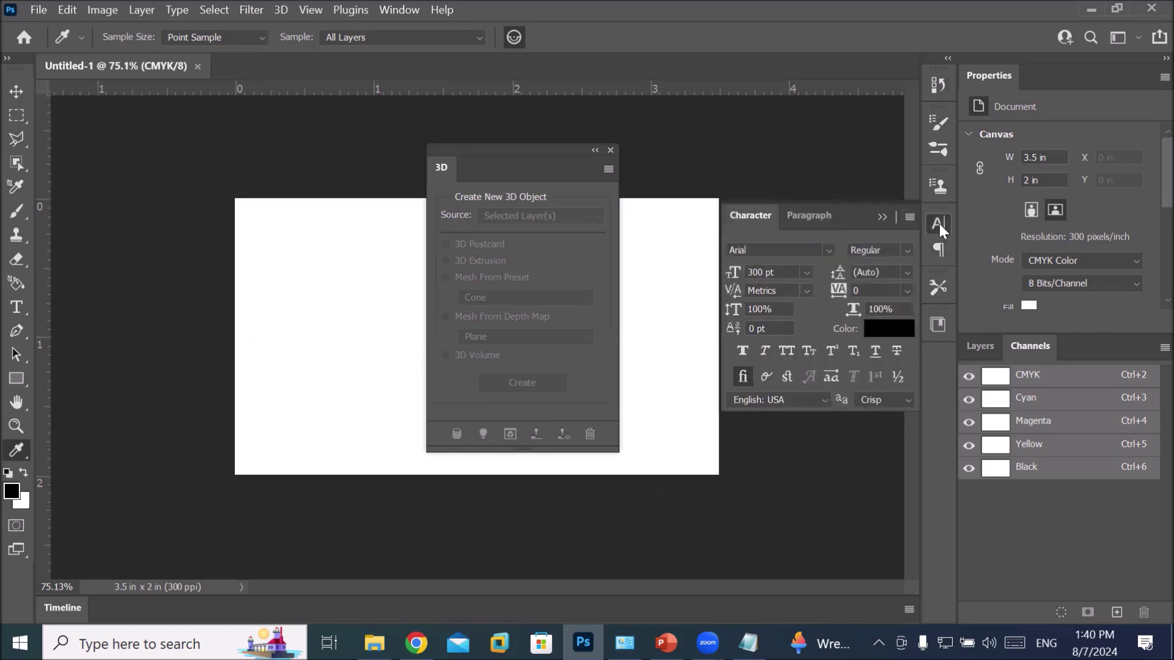
{"action": "left_click", "coordinate": [936, 250]}
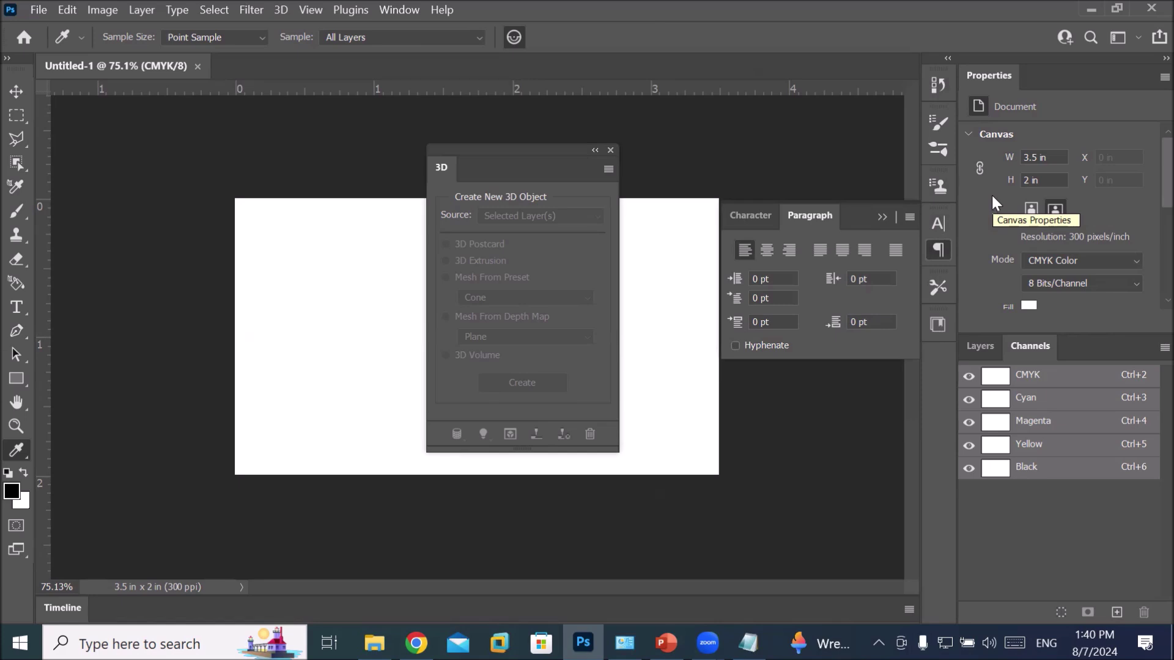
{"action": "left_click", "coordinate": [384, 9]}
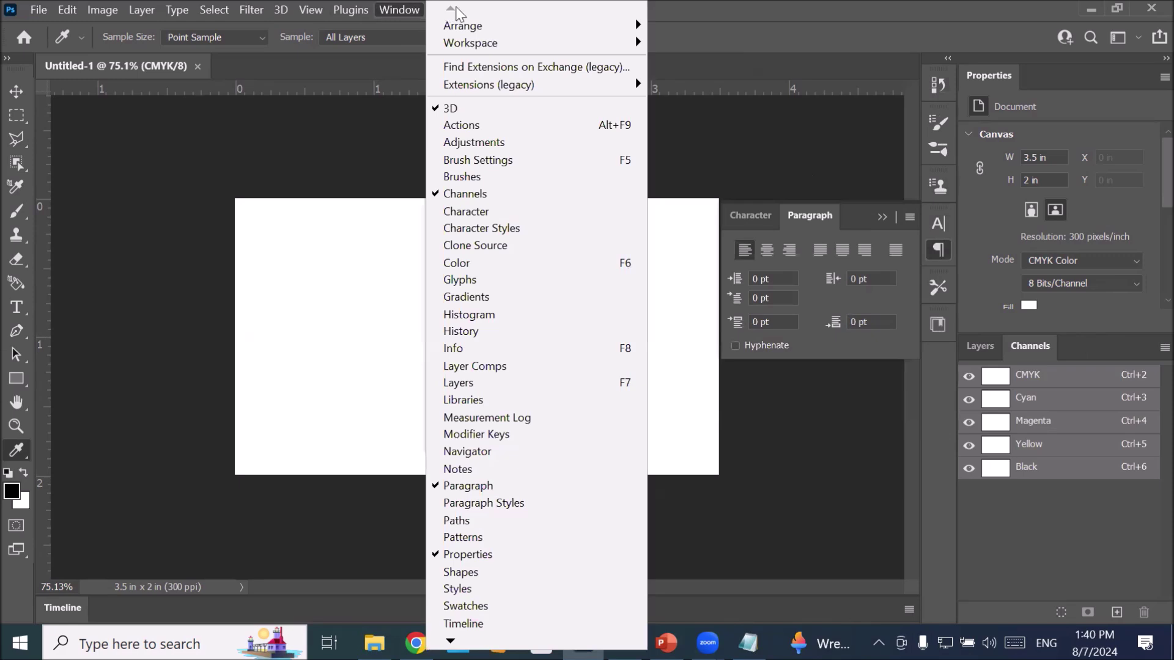
{"action": "mouse_move", "coordinate": [526, 45]}
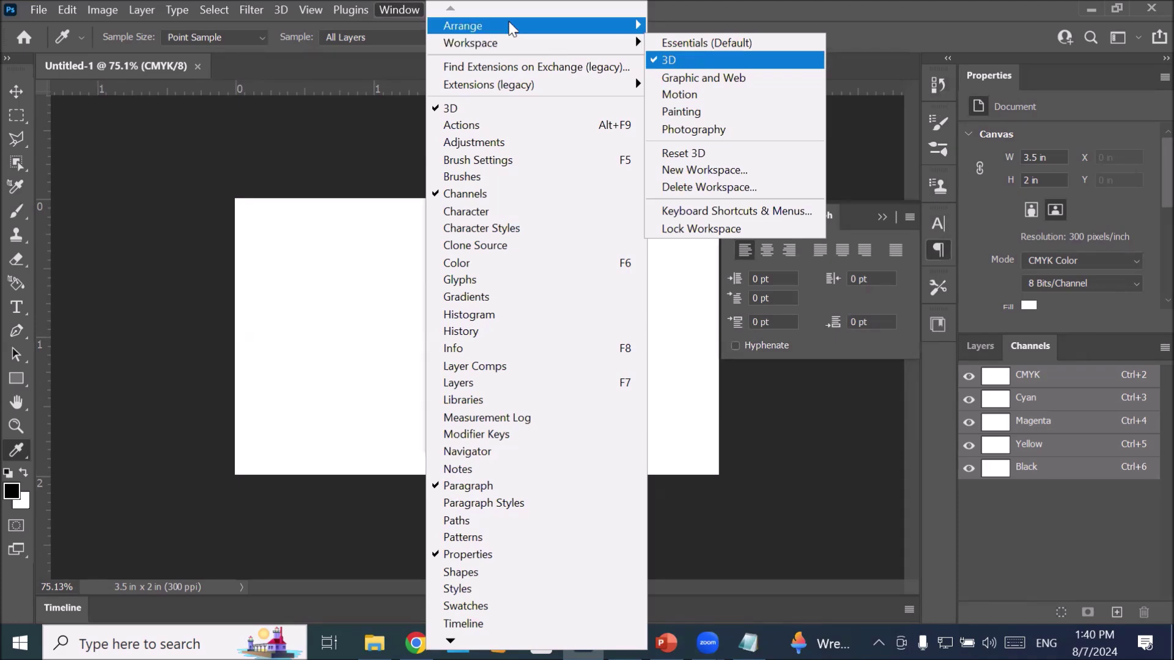
{"action": "left_click", "coordinate": [699, 61]}
Step: Move the floating 3D panel aside, detach the Character and Paragraph panel group over the canvas, and close the 3D panel
{"action": "left_click_drag", "start_coordinate": [511, 157], "coordinate": [289, 178]}
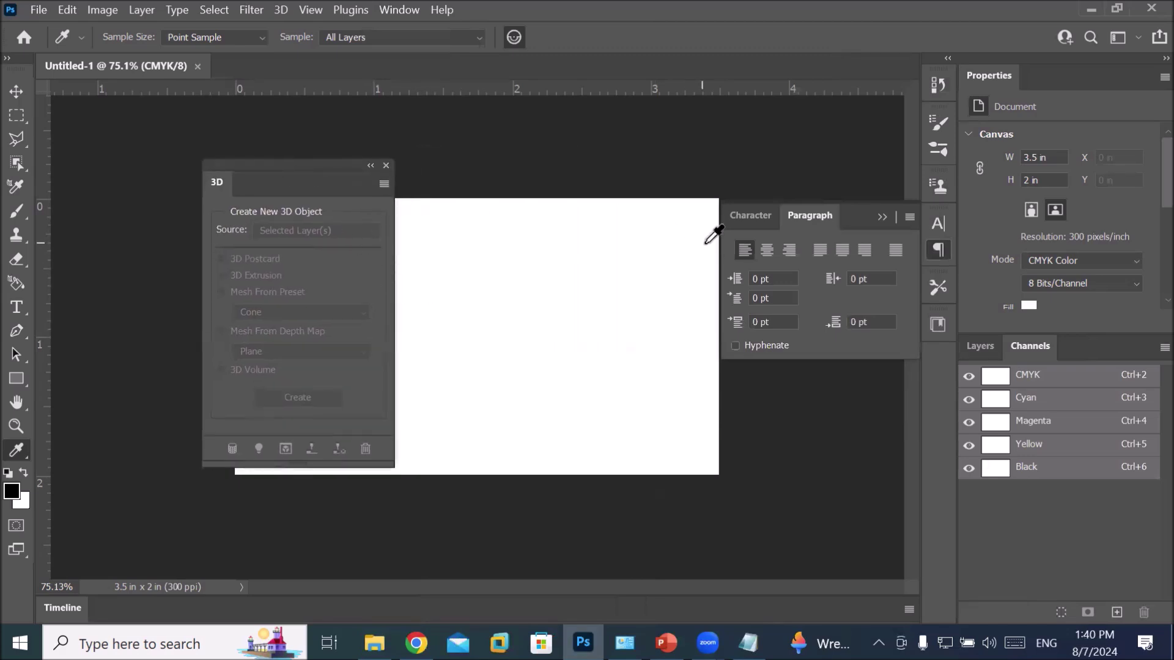
{"action": "left_click_drag", "start_coordinate": [861, 209], "coordinate": [666, 182]}
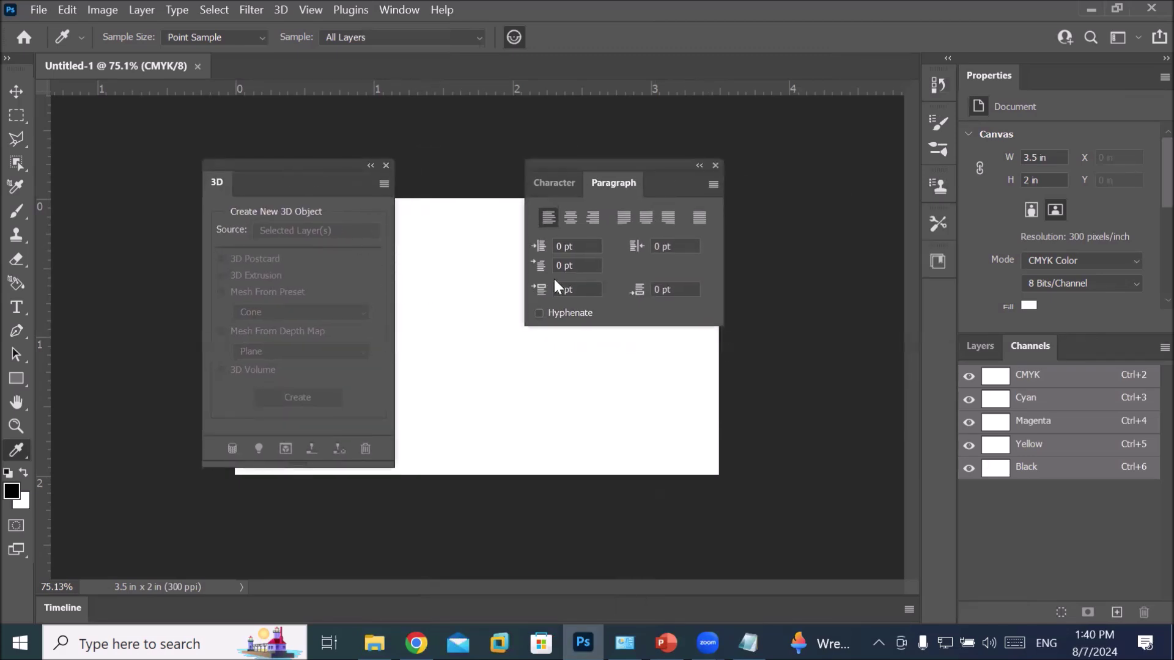
{"action": "left_click", "coordinate": [386, 165]}
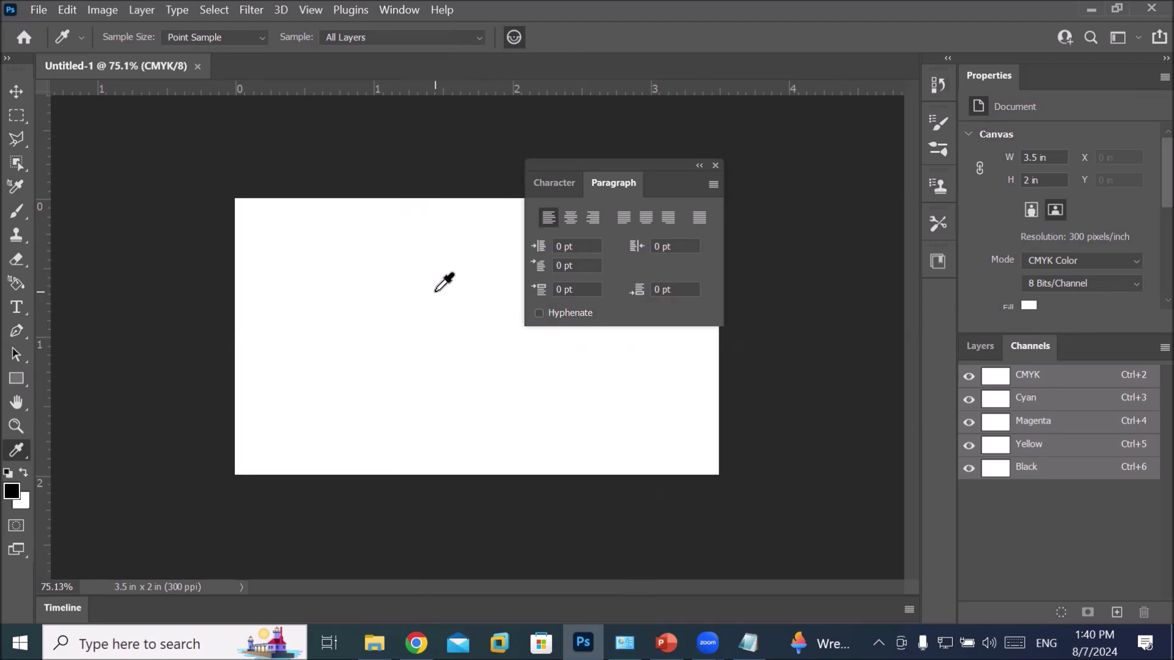
Step: Reset the 3D workspace to its default panel layout
{"action": "left_click", "coordinate": [405, 10]}
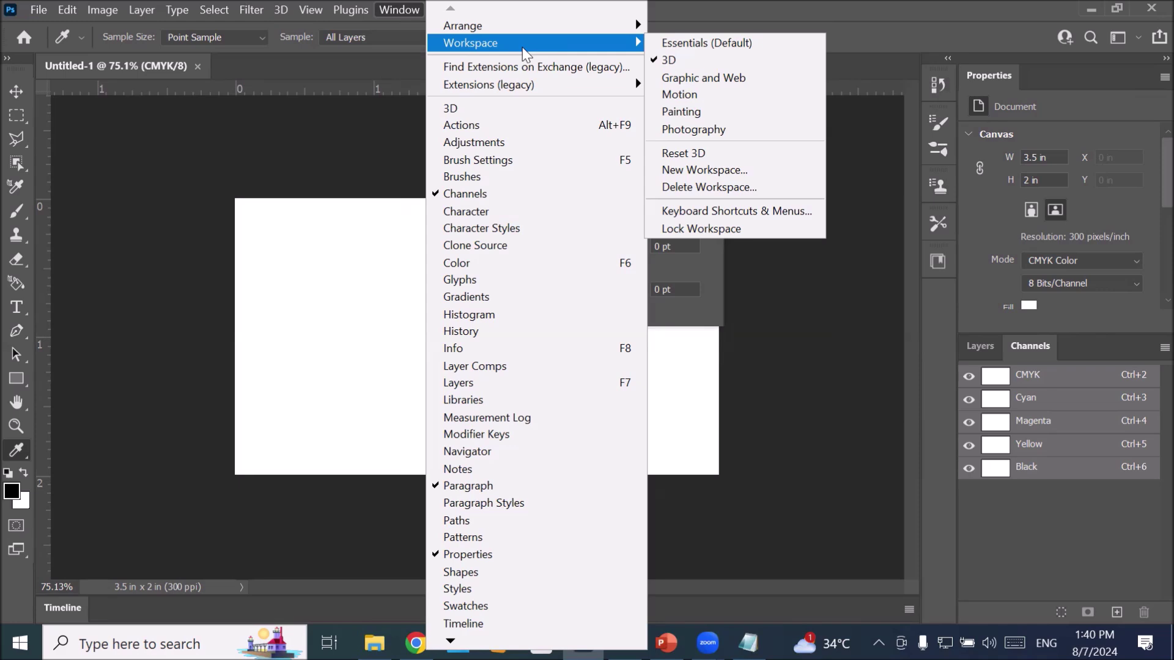
{"action": "left_click", "coordinate": [718, 152]}
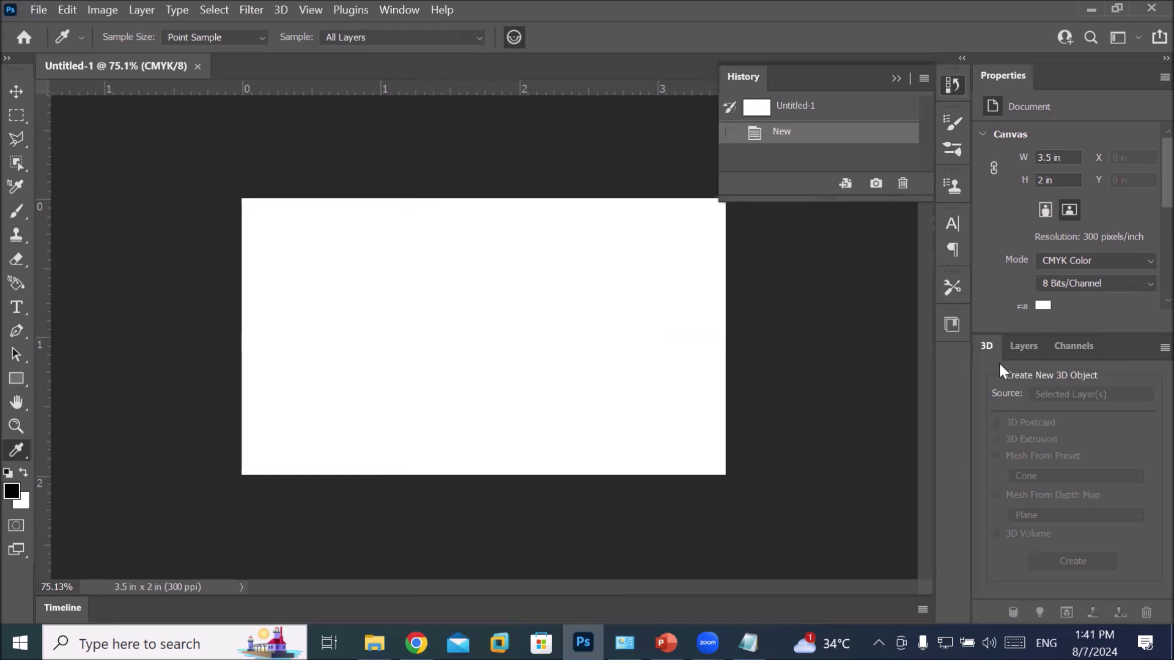
Step: Switch from the 3D workspace to the Graphic and Web workspace
{"action": "left_click", "coordinate": [401, 9]}
{"action": "mouse_move", "coordinate": [488, 44]}
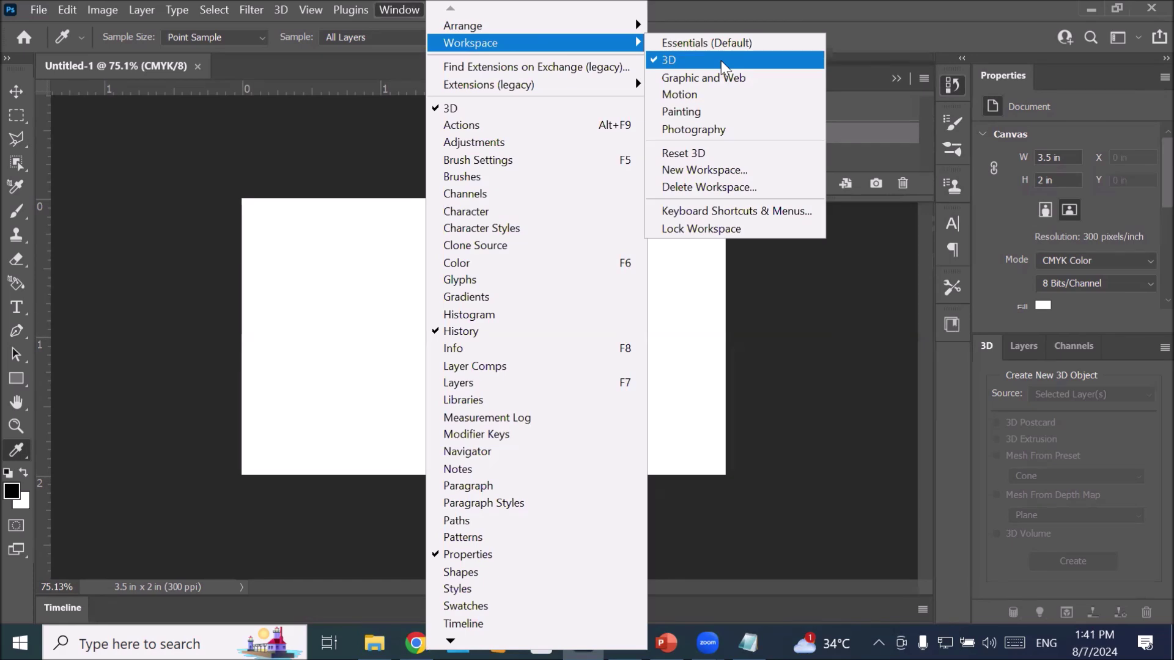
{"action": "left_click", "coordinate": [760, 79]}
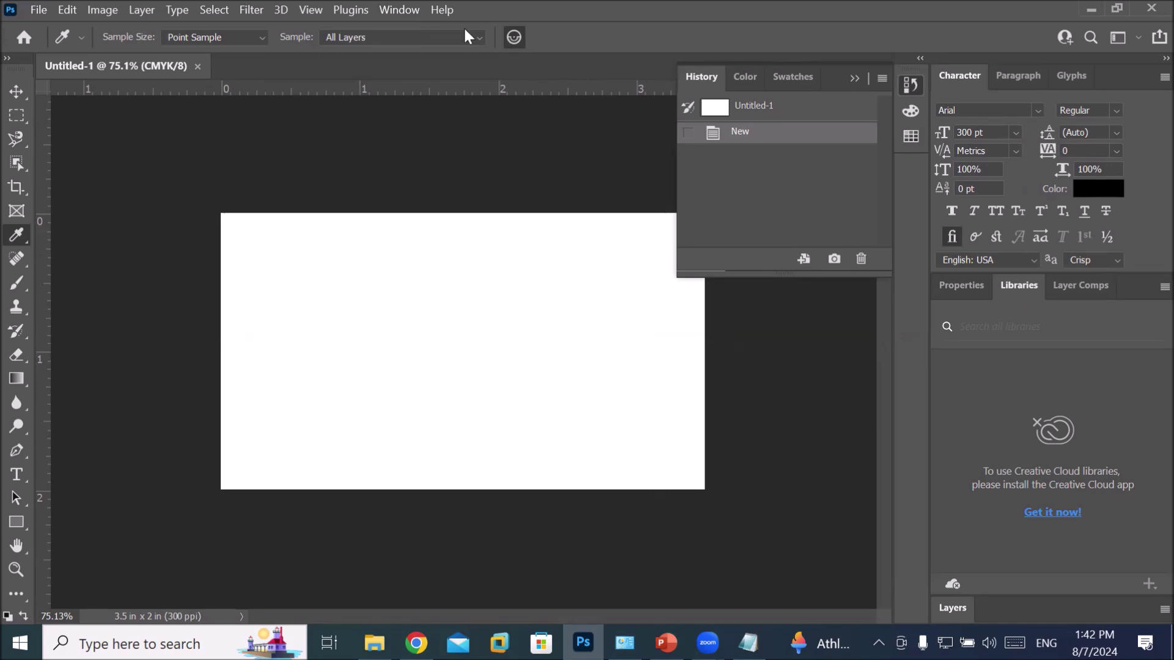
Step: Switch to the Motion workspace and detach the Timeline panel to float over the canvas
{"action": "left_click", "coordinate": [394, 7]}
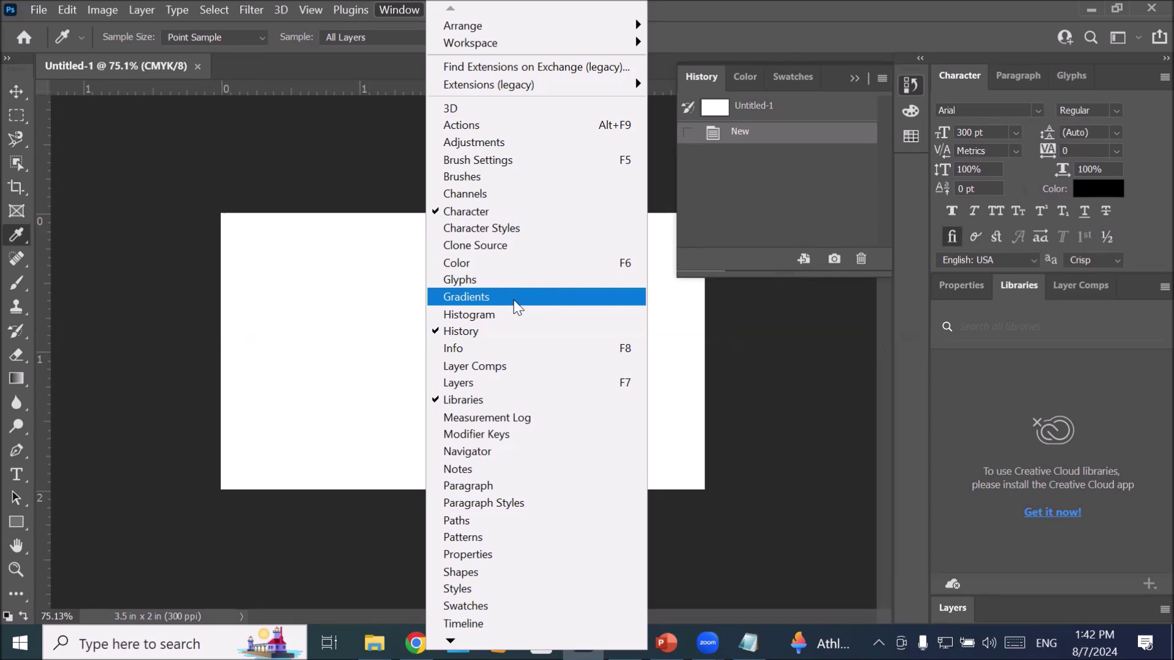
{"action": "left_click", "coordinate": [401, 11]}
{"action": "left_click", "coordinate": [396, 16]}
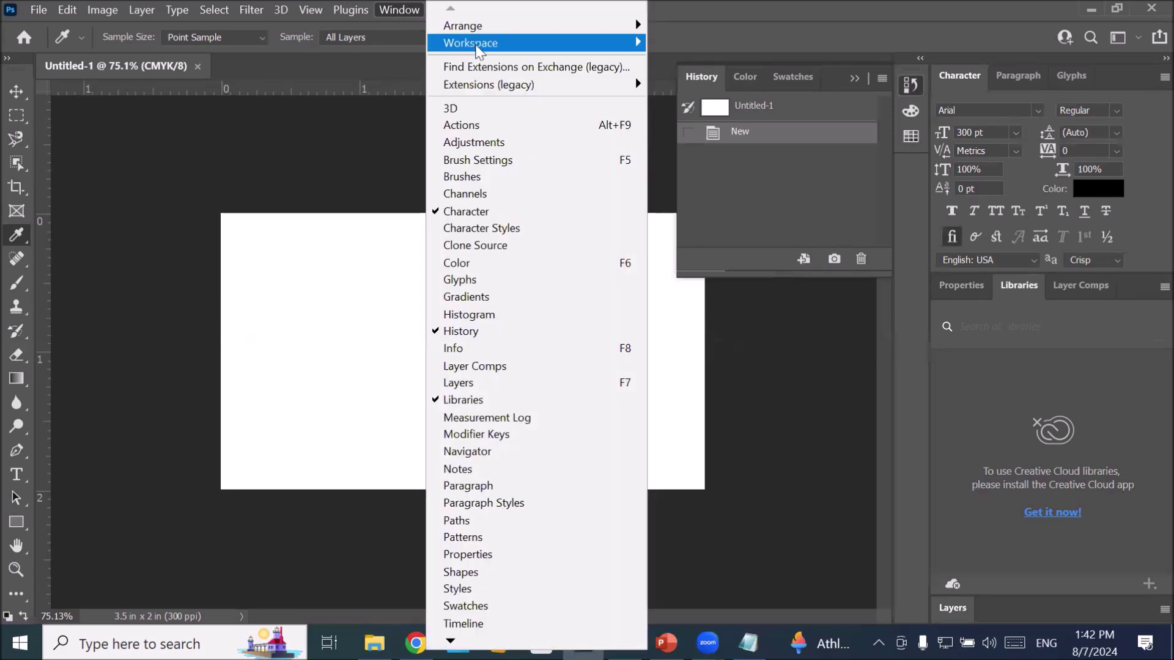
{"action": "mouse_move", "coordinate": [477, 50]}
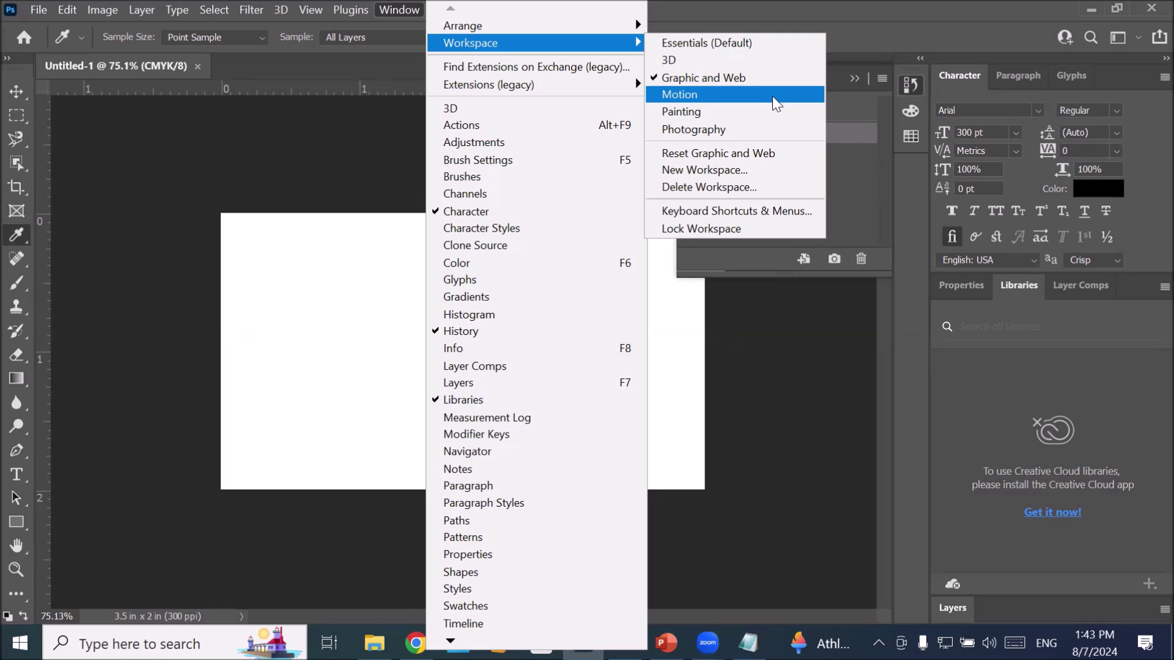
{"action": "left_click", "coordinate": [772, 97]}
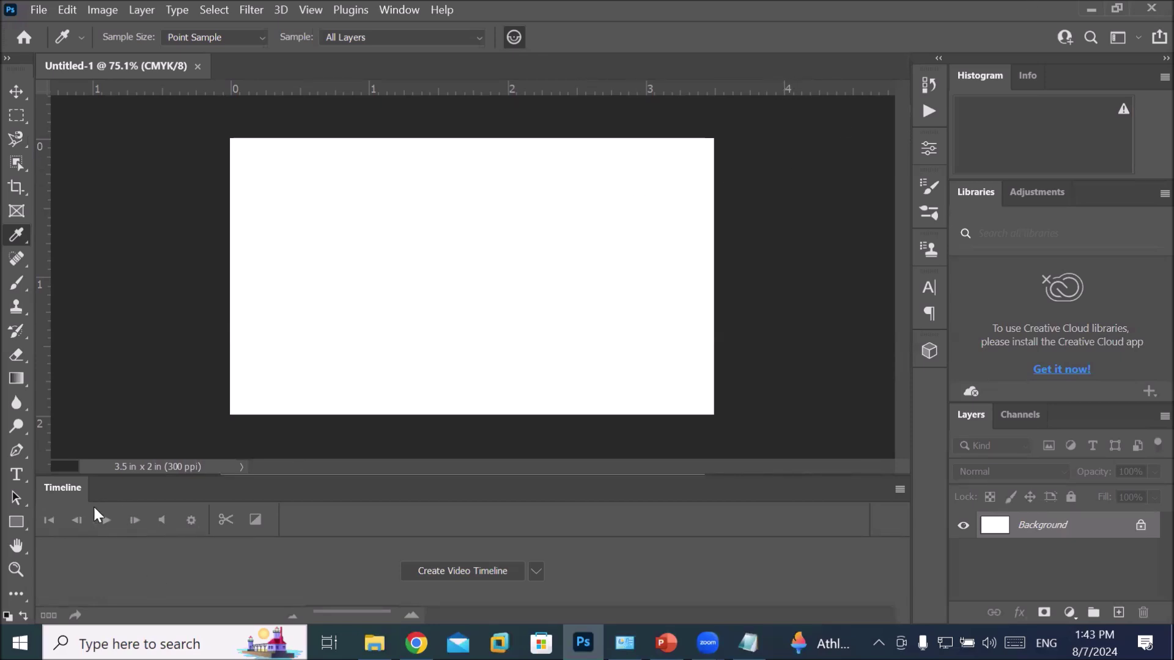
{"action": "left_click_drag", "start_coordinate": [70, 489], "coordinate": [361, 233]}
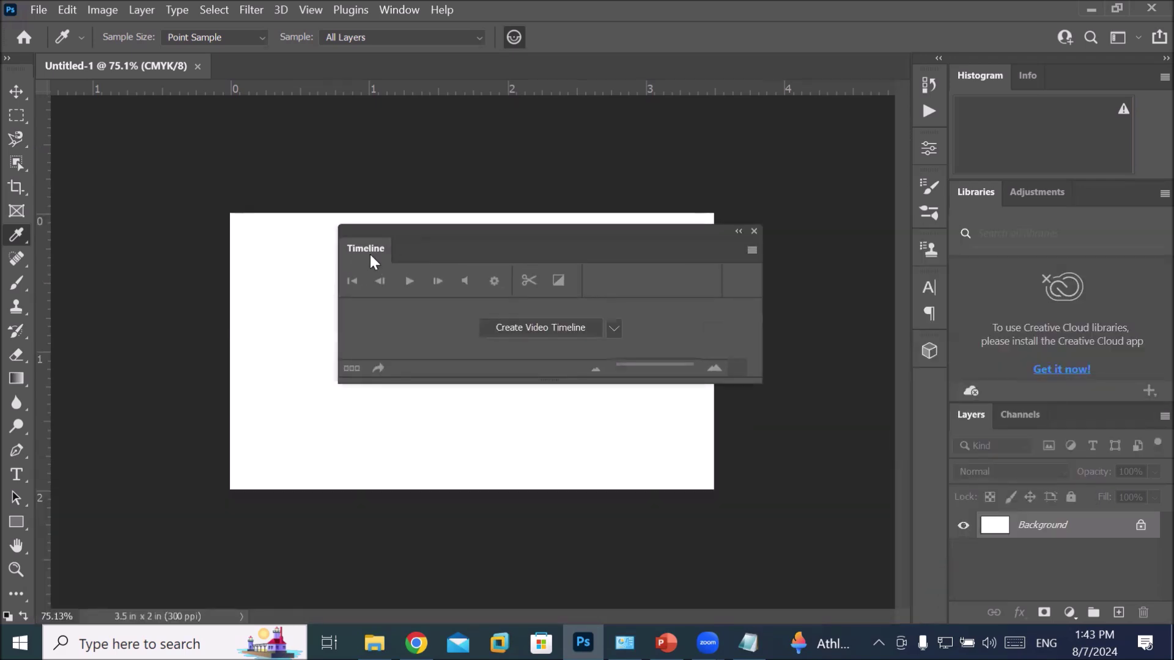
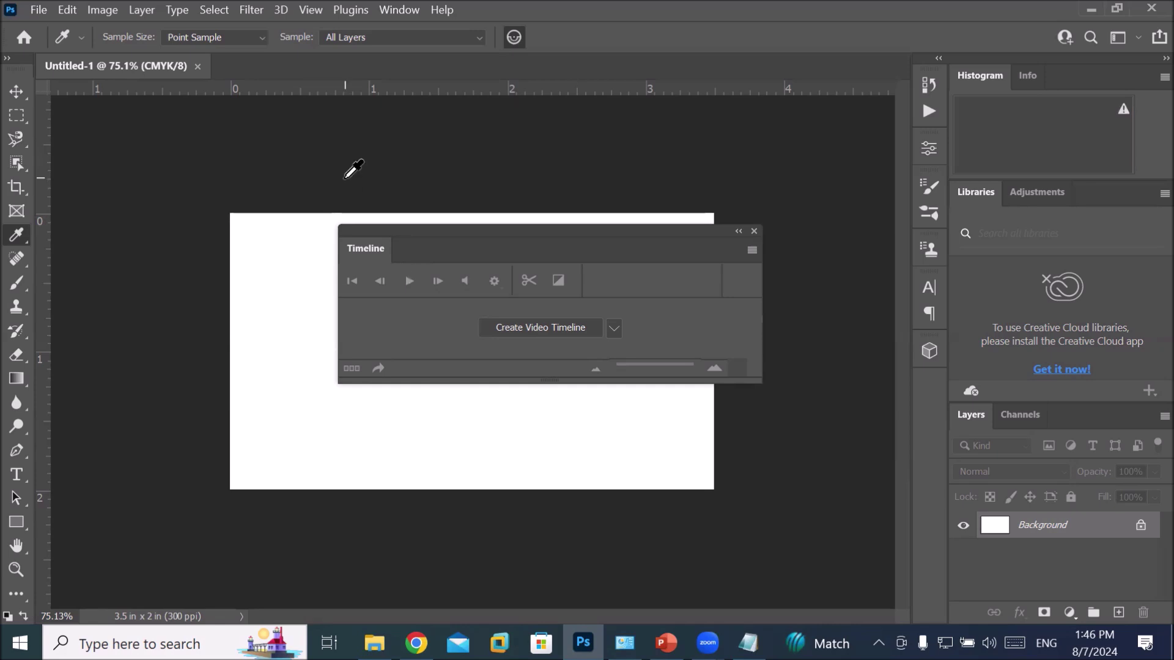
Step: Return to the Essentials (Default) workspace and show the Timeline panel in it
{"action": "left_click", "coordinate": [390, 11]}
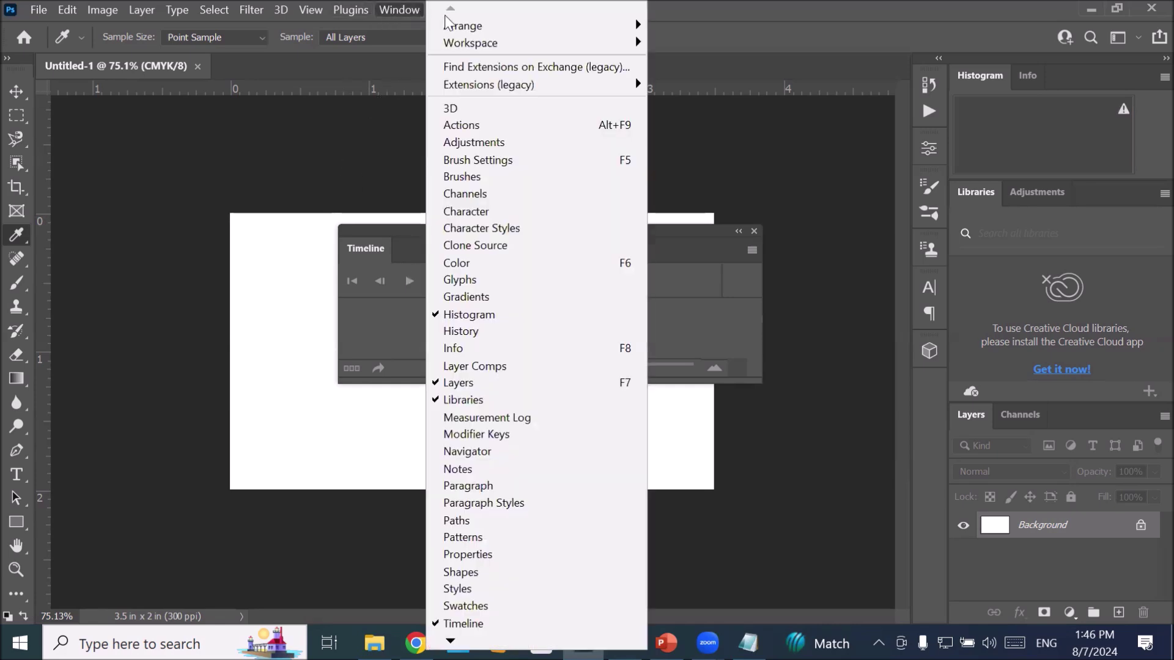
{"action": "mouse_move", "coordinate": [529, 44]}
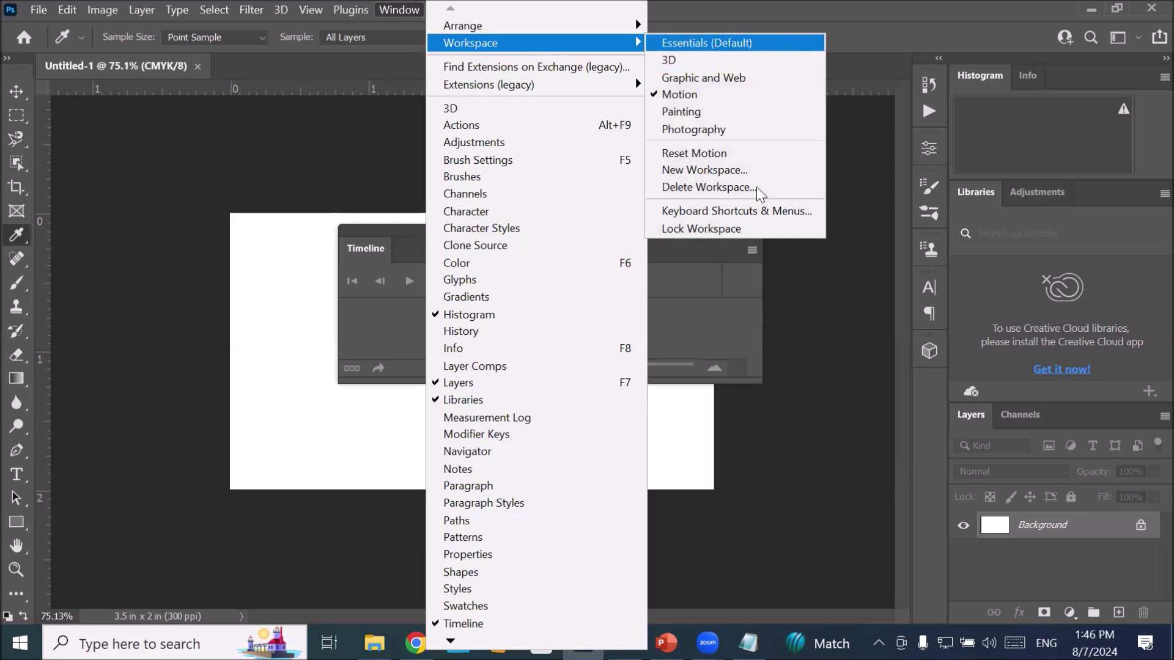
{"action": "left_click", "coordinate": [774, 46]}
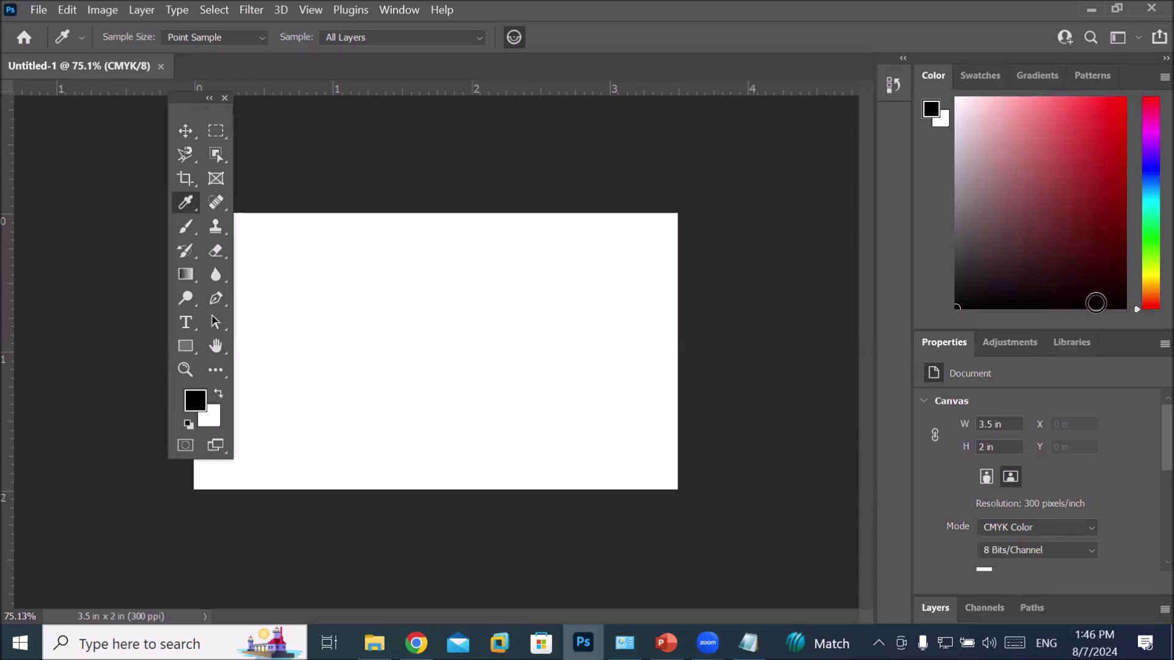
{"action": "left_click", "coordinate": [405, 11]}
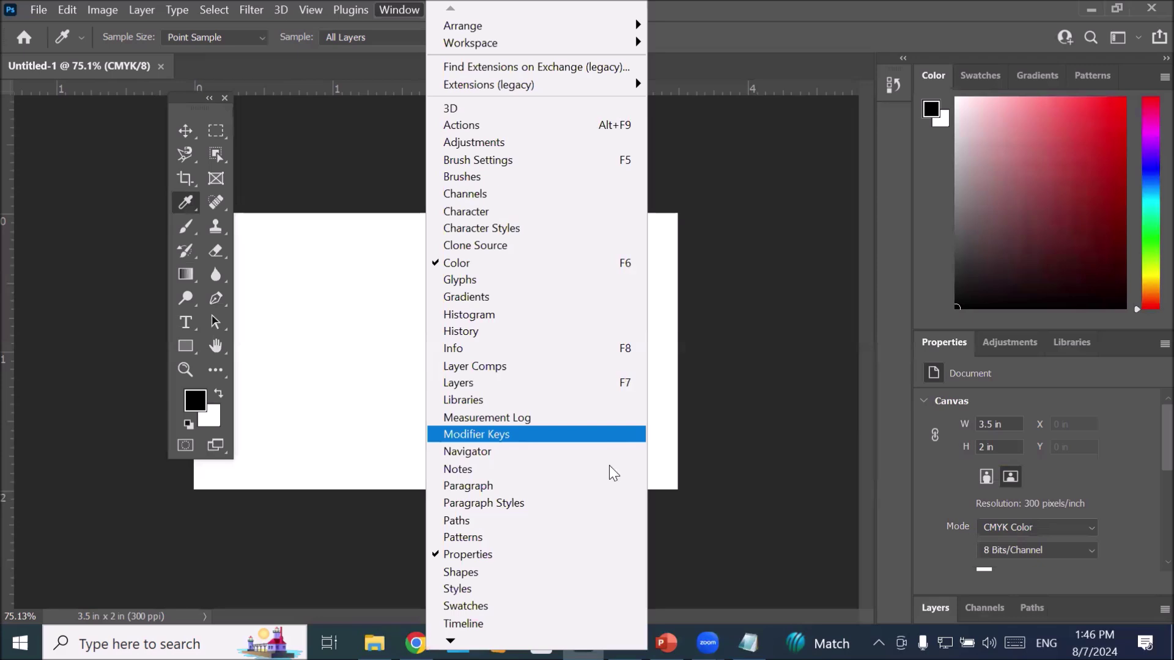
{"action": "left_click", "coordinate": [554, 623]}
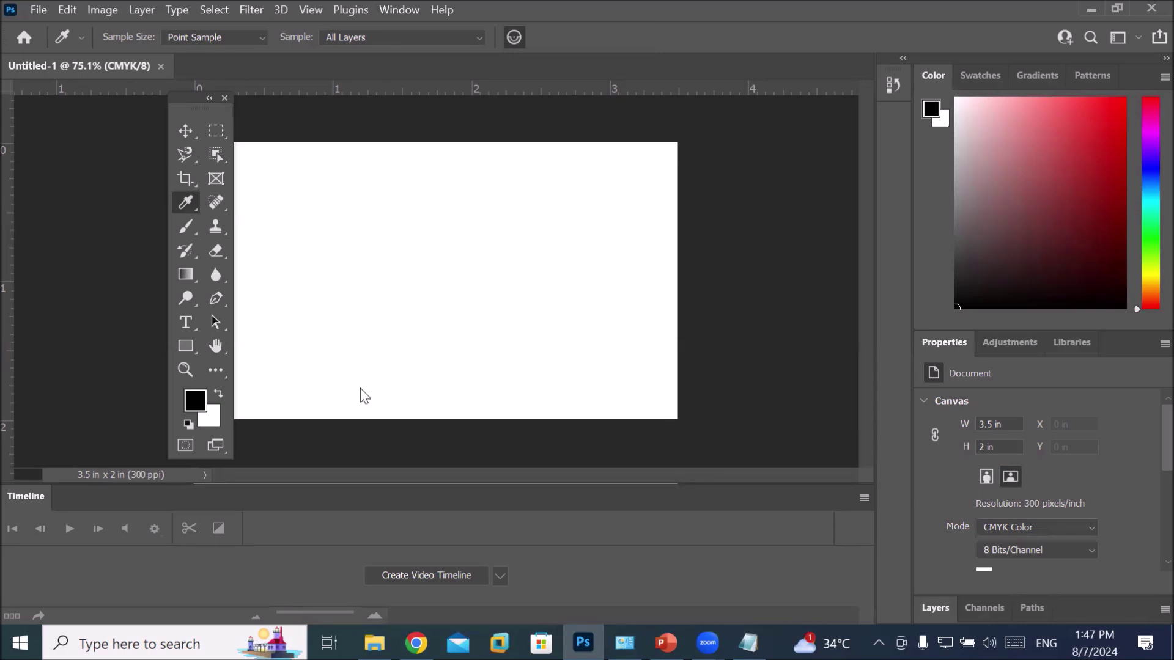
Step: Switch from the Essentials workspace to the Painting workspace
{"action": "left_click", "coordinate": [395, 10]}
{"action": "mouse_move", "coordinate": [471, 44]}
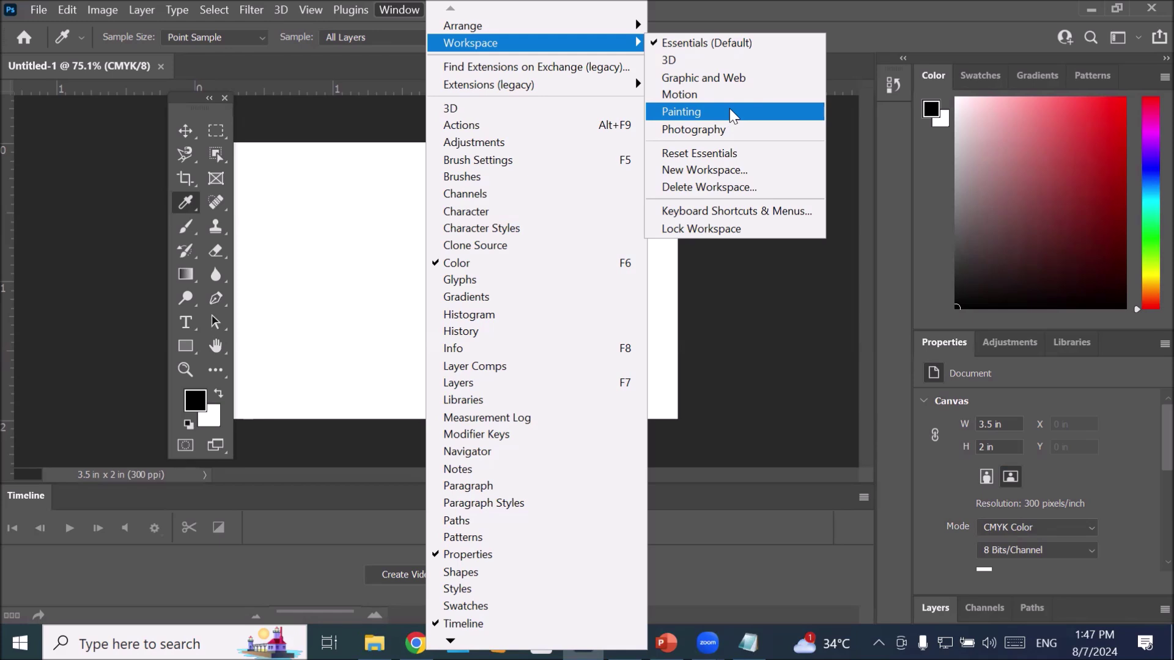
{"action": "left_click", "coordinate": [681, 111]}
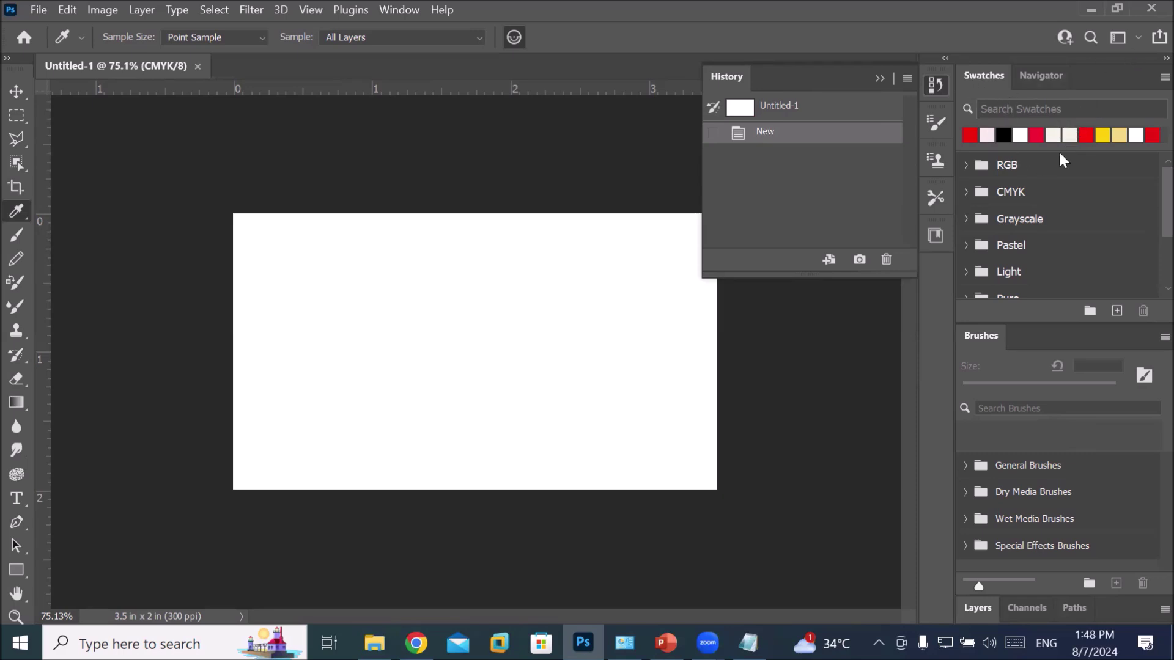
Step: Expand the Brush Settings panel, and float the toolbox over the canvas area in a two-column layout
{"action": "left_click", "coordinate": [936, 119]}
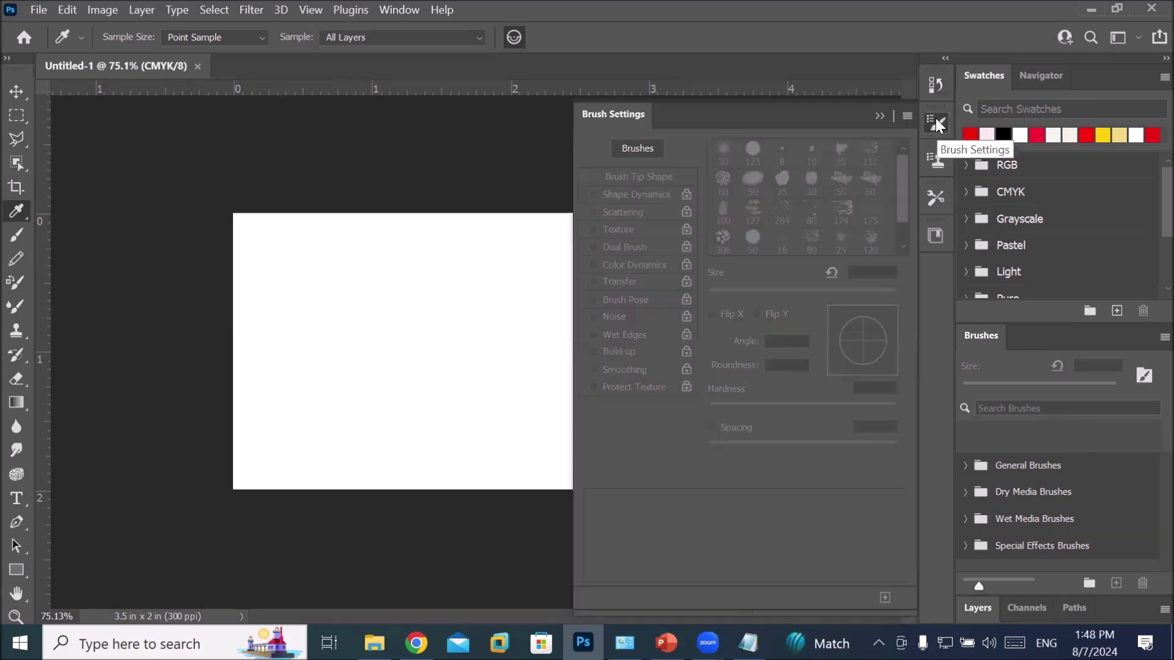
{"action": "left_click", "coordinate": [936, 120]}
{"action": "left_click", "coordinate": [937, 123]}
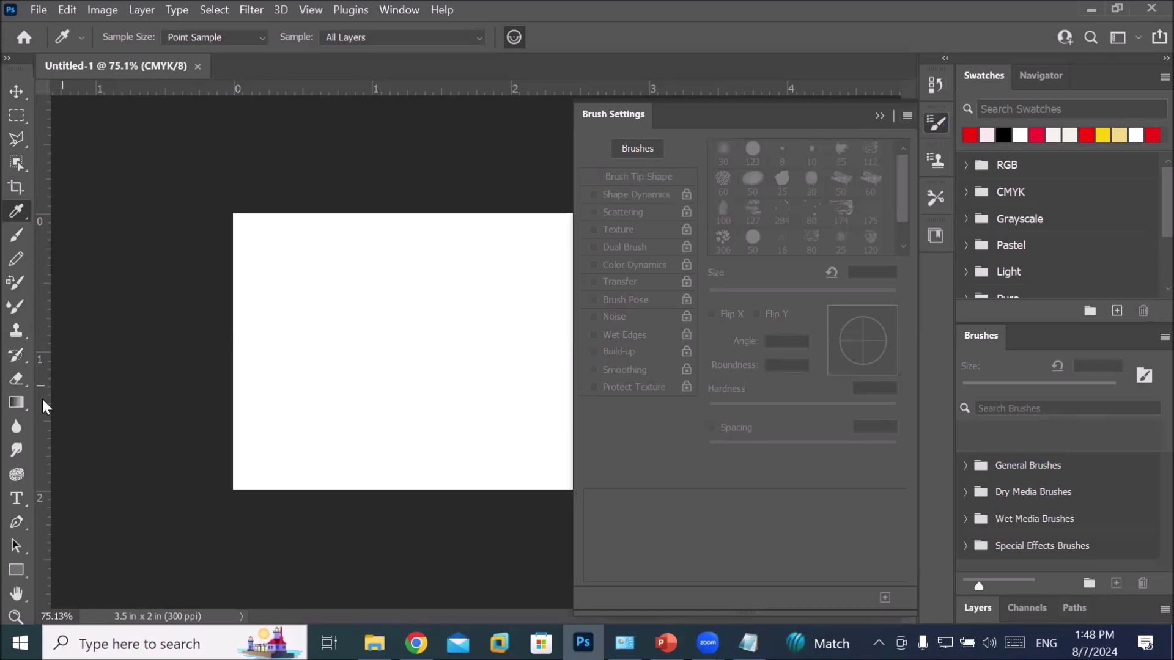
{"action": "left_click", "coordinate": [8, 59]}
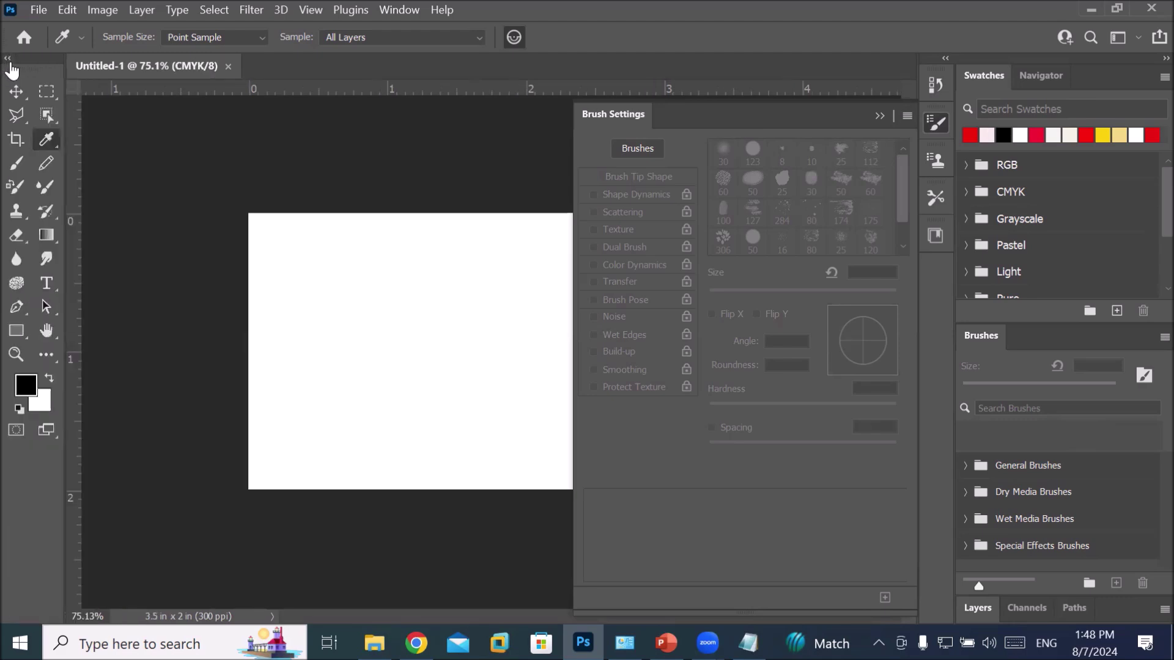
{"action": "left_click_drag", "start_coordinate": [20, 61], "coordinate": [114, 115]}
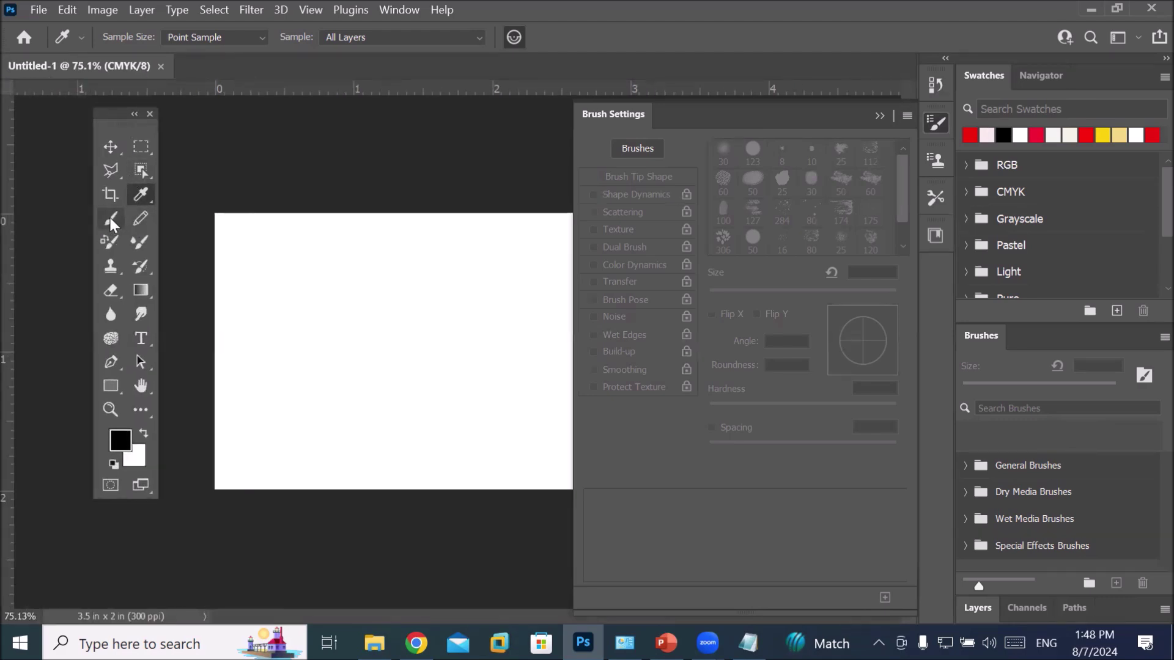
Step: Paint a wavy black Brush stroke across the canvas, and cross it with a red one using the first recent swatch
{"action": "left_click", "coordinate": [110, 218]}
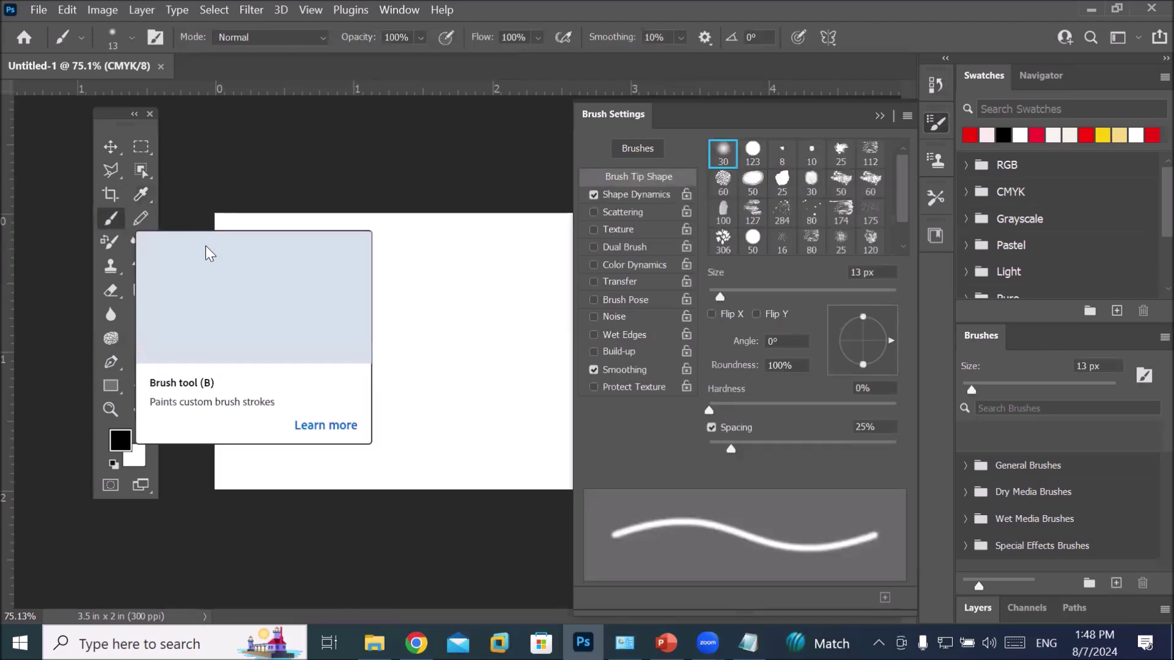
{"action": "mouse_move", "coordinate": [289, 276]}
{"action": "left_mouse_down"}
{"action": "mouse_move", "coordinate": [324, 372]}
{"action": "mouse_move", "coordinate": [394, 385]}
{"action": "mouse_move", "coordinate": [473, 345]}
{"action": "mouse_move", "coordinate": [498, 268]}
{"action": "left_mouse_up"}
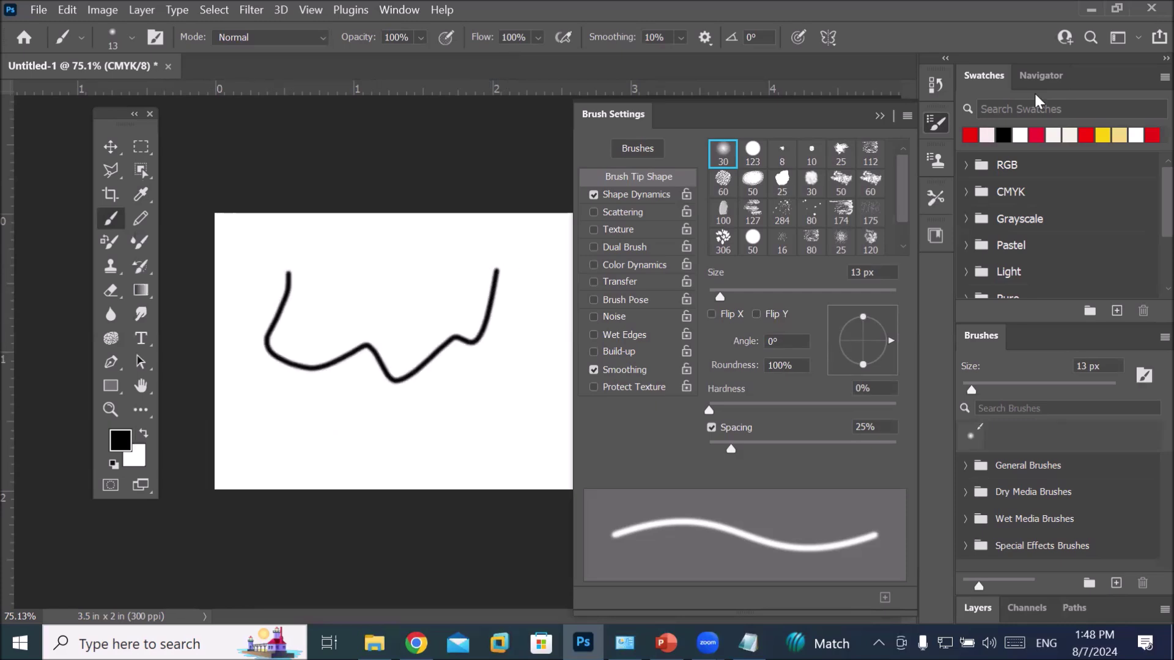
{"action": "left_click", "coordinate": [971, 134]}
{"action": "mouse_move", "coordinate": [390, 260]}
{"action": "left_mouse_down"}
{"action": "mouse_move", "coordinate": [337, 328]}
{"action": "mouse_move", "coordinate": [334, 432]}
{"action": "left_mouse_up"}
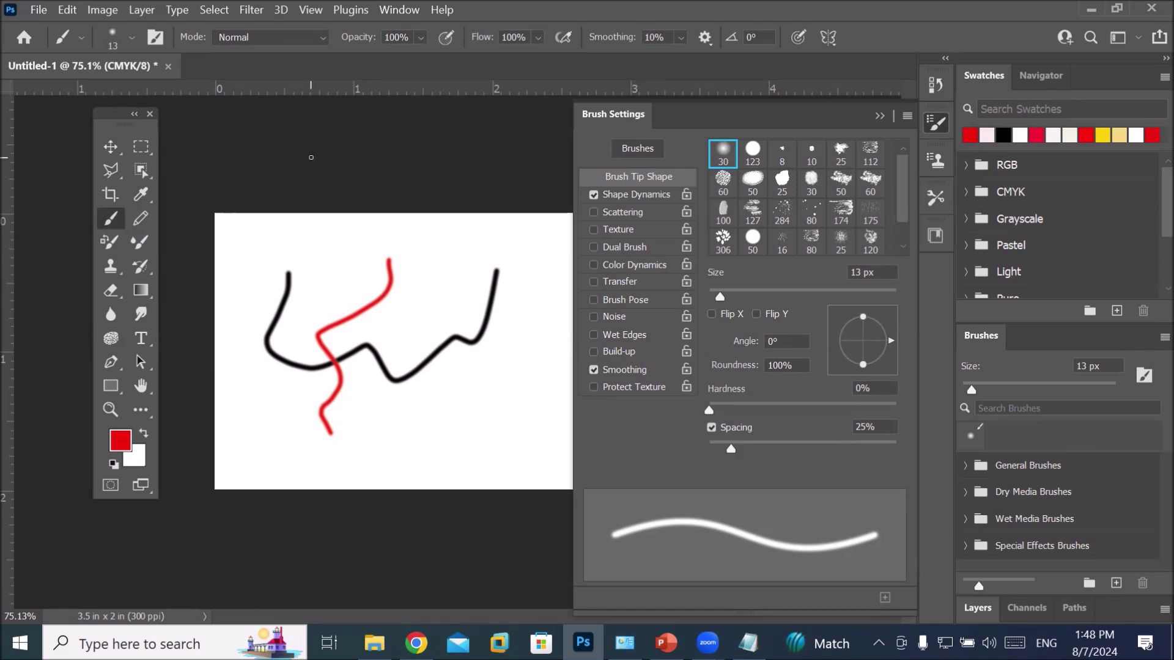
Step: Switch to the Photography workspace and zoom the canvas out to about 21% with the Navigator
{"action": "left_click", "coordinate": [399, 10]}
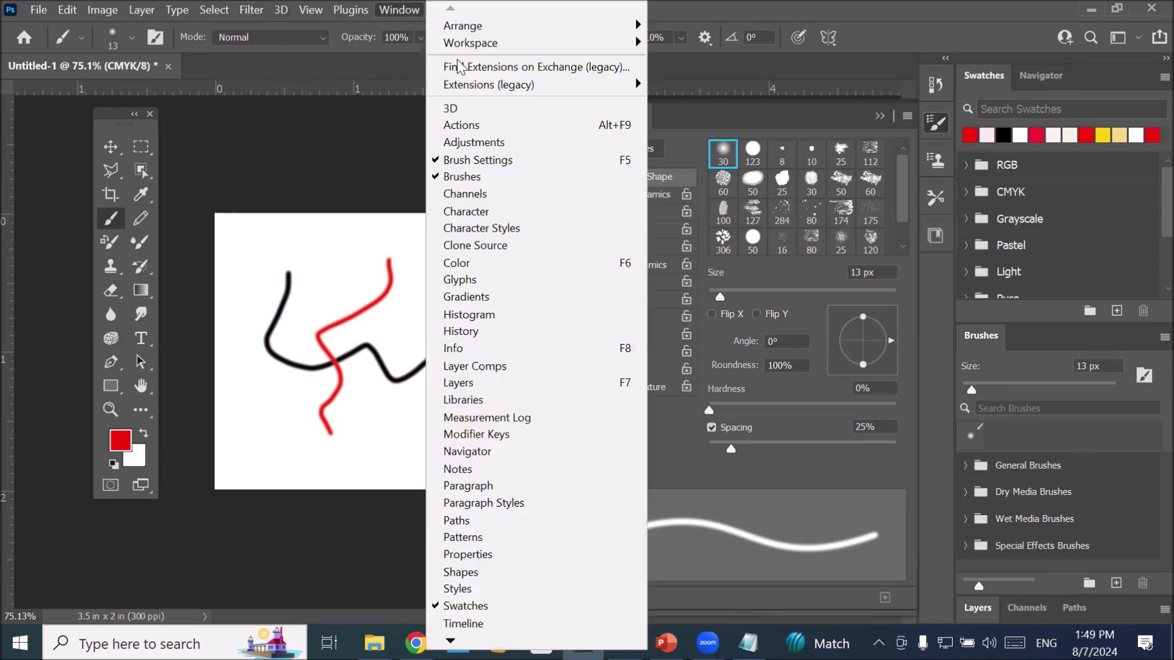
{"action": "mouse_move", "coordinate": [498, 47]}
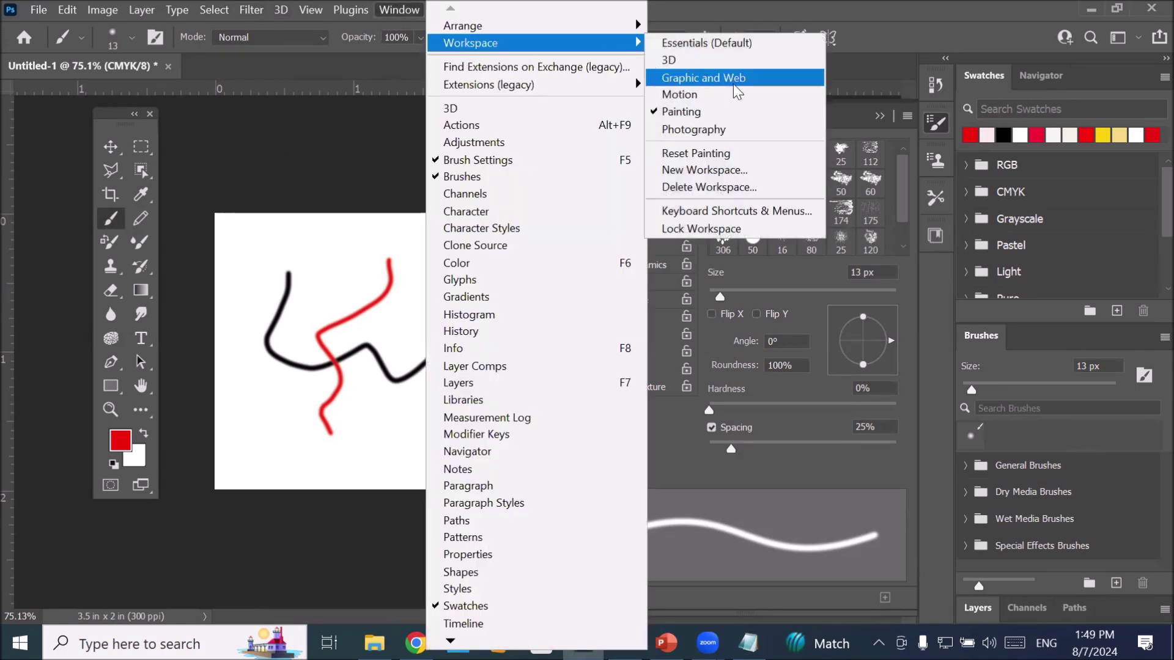
{"action": "left_click", "coordinate": [770, 132]}
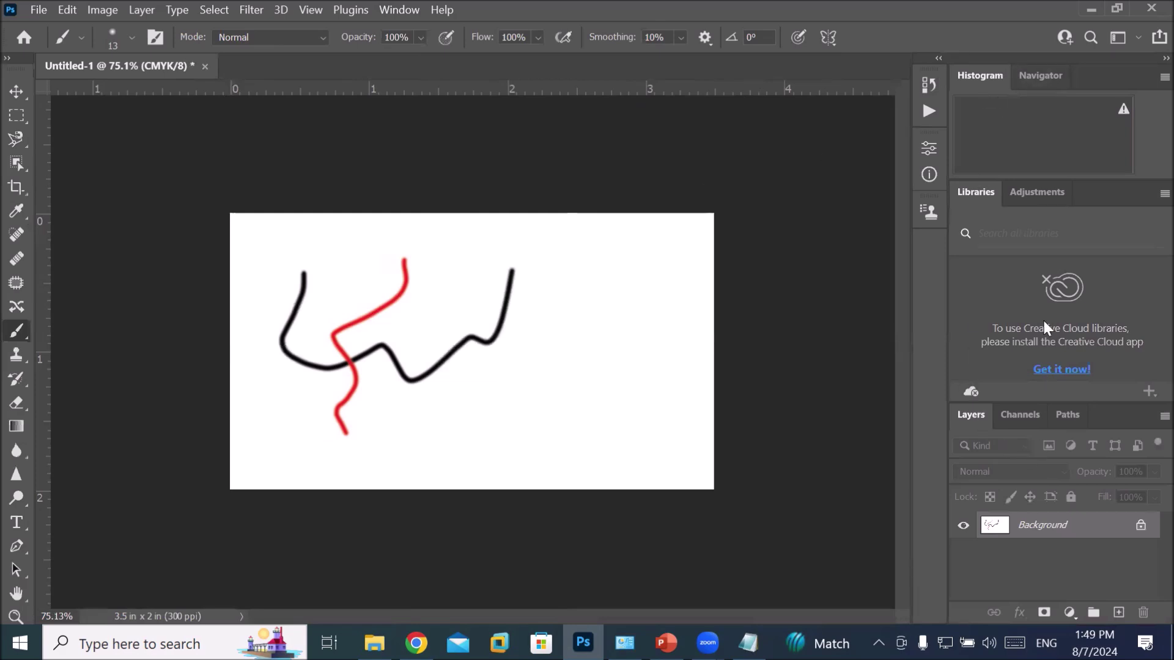
{"action": "left_click", "coordinate": [1042, 74]}
{"action": "mouse_move", "coordinate": [1076, 190]}
{"action": "left_mouse_down"}
{"action": "mouse_move", "coordinate": [1088, 190]}
{"action": "mouse_move", "coordinate": [1064, 191]}
{"action": "left_mouse_up"}
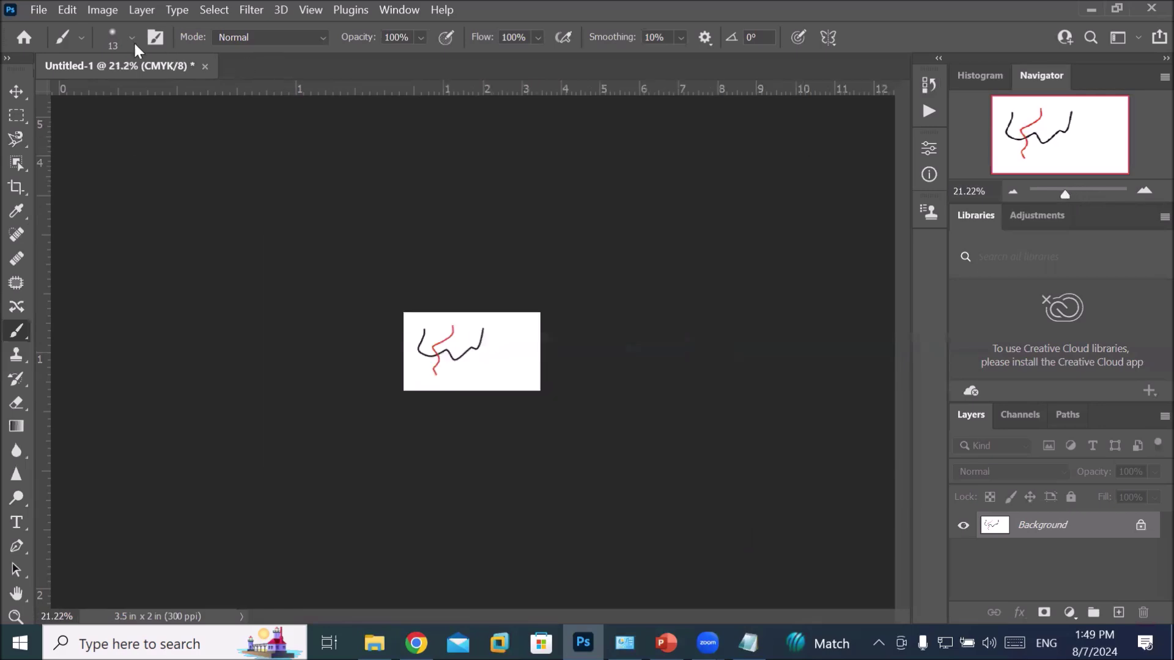
Step: Open the portrait photo of the dark-haired woman from the Models folder and zoom out to 7.43%
{"action": "left_click", "coordinate": [39, 9]}
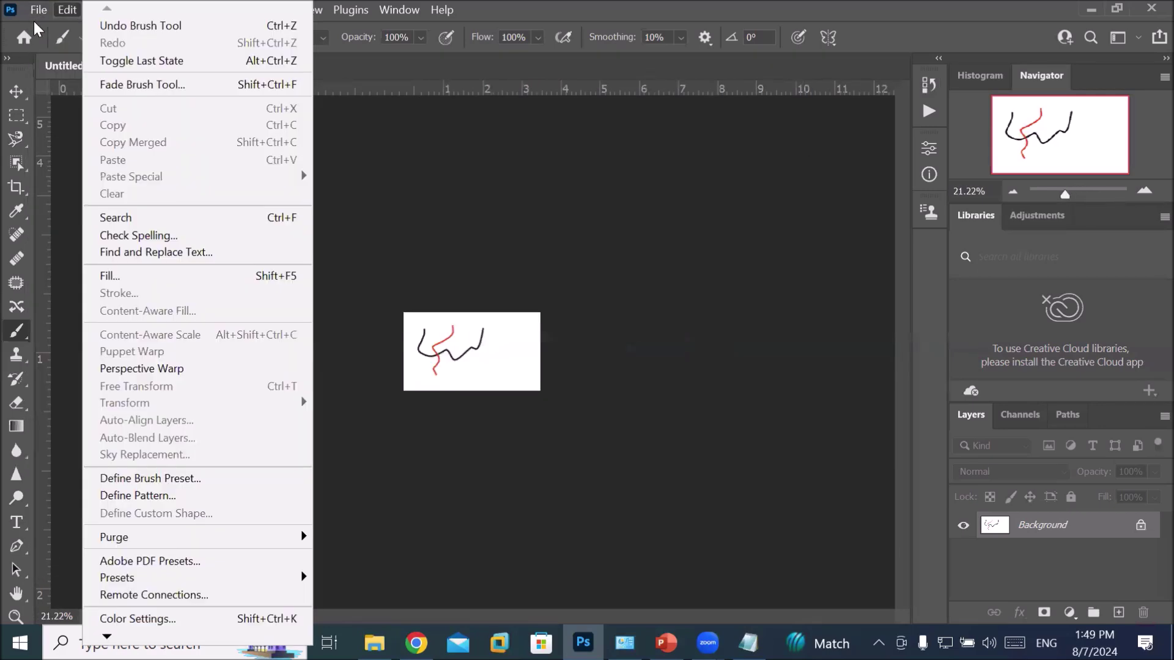
{"action": "left_click", "coordinate": [47, 45]}
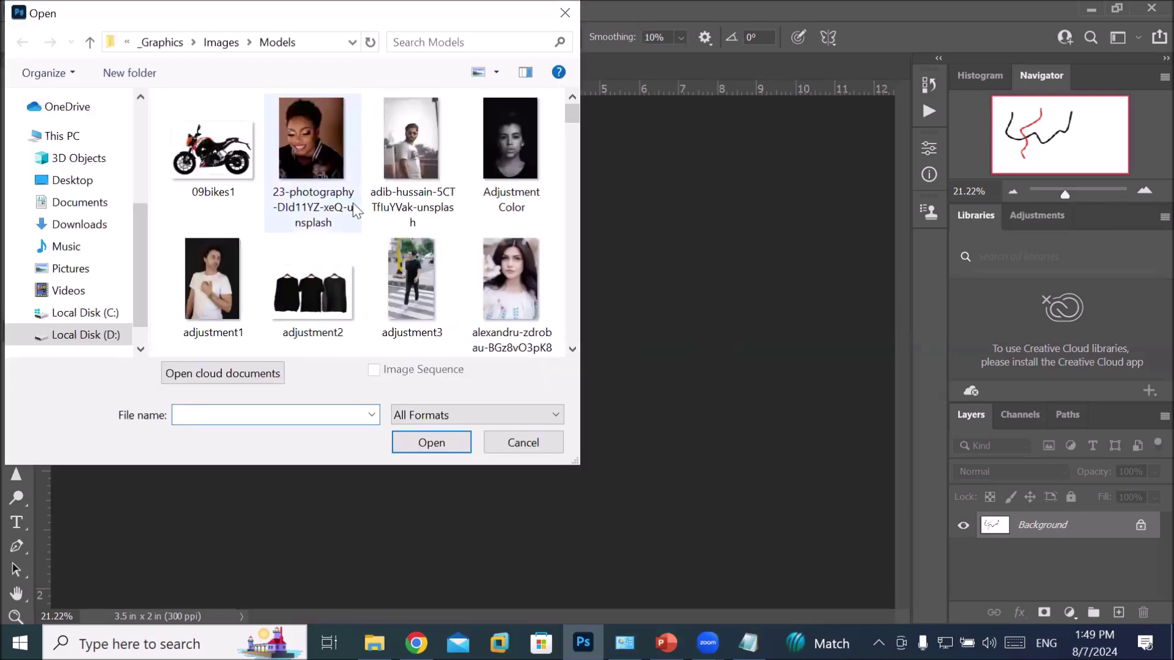
{"action": "double_click", "coordinate": [508, 248]}
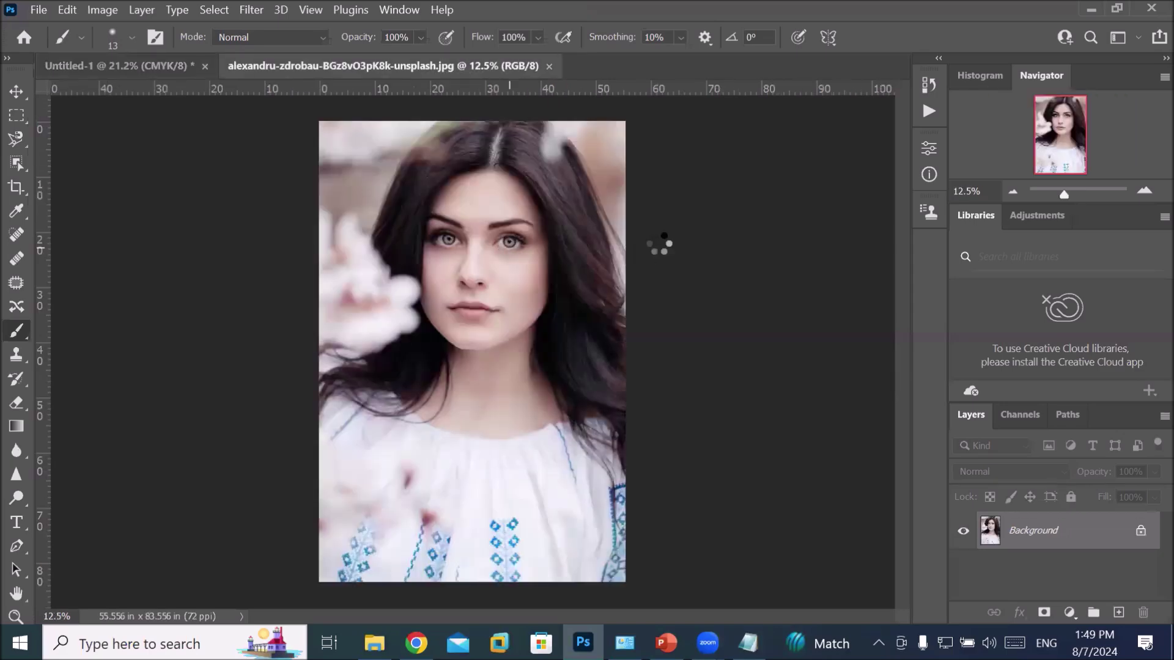
{"action": "mouse_move", "coordinate": [1064, 194]}
{"action": "left_mouse_down"}
{"action": "mouse_move", "coordinate": [1073, 195]}
{"action": "mouse_move", "coordinate": [1060, 205]}
{"action": "left_mouse_up"}
Step: Add a Brightness/Contrast adjustment with Brightness 38 and an Exposure adjustment with Exposure +0.23 to the portrait
{"action": "left_click", "coordinate": [1053, 216]}
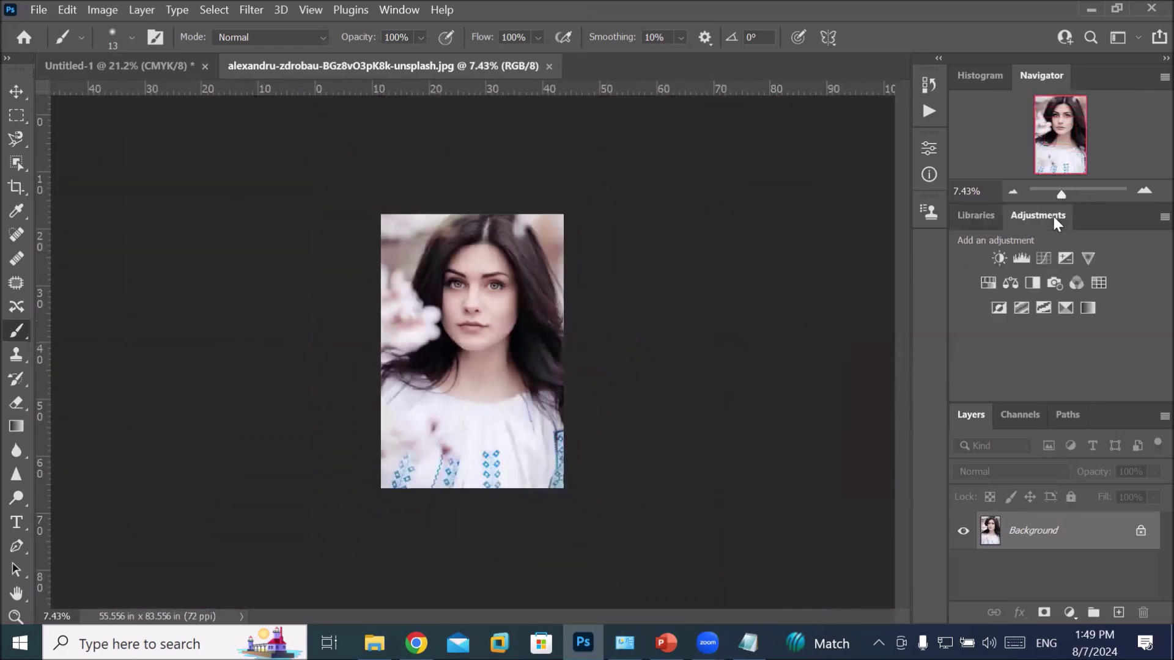
{"action": "left_click", "coordinate": [998, 258]}
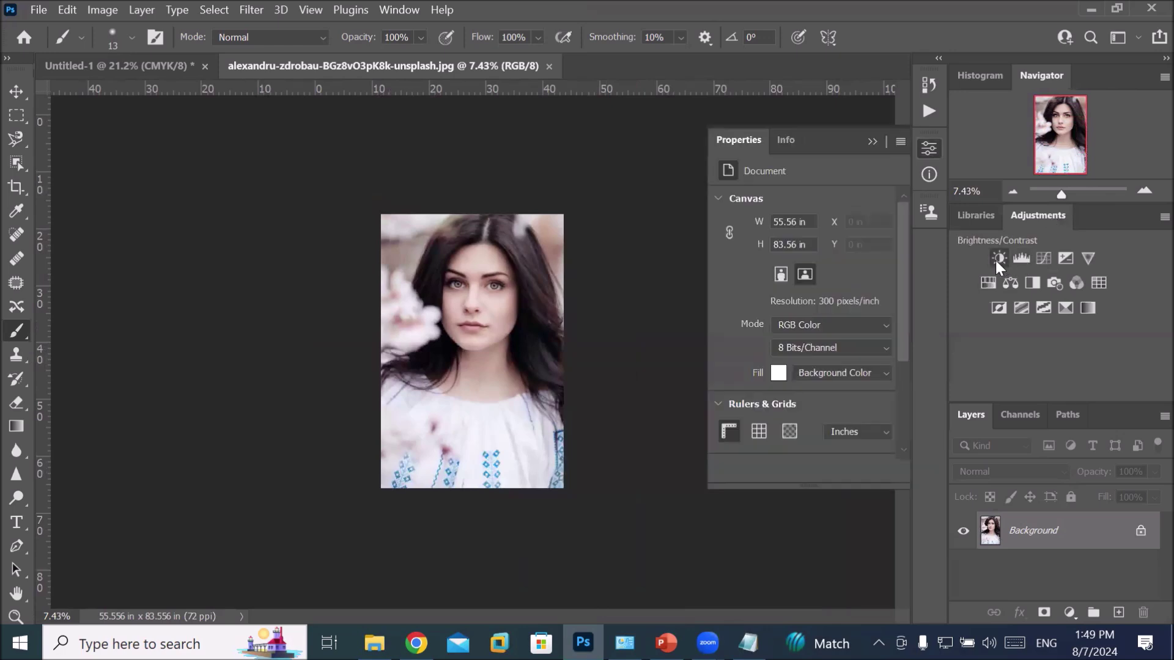
{"action": "mouse_move", "coordinate": [806, 253]}
{"action": "left_mouse_down"}
{"action": "mouse_move", "coordinate": [821, 253]}
{"action": "mouse_move", "coordinate": [773, 253]}
{"action": "mouse_move", "coordinate": [860, 257]}
{"action": "mouse_move", "coordinate": [762, 257]}
{"action": "mouse_move", "coordinate": [846, 256]}
{"action": "mouse_move", "coordinate": [791, 255]}
{"action": "mouse_move", "coordinate": [823, 256]}
{"action": "left_mouse_up"}
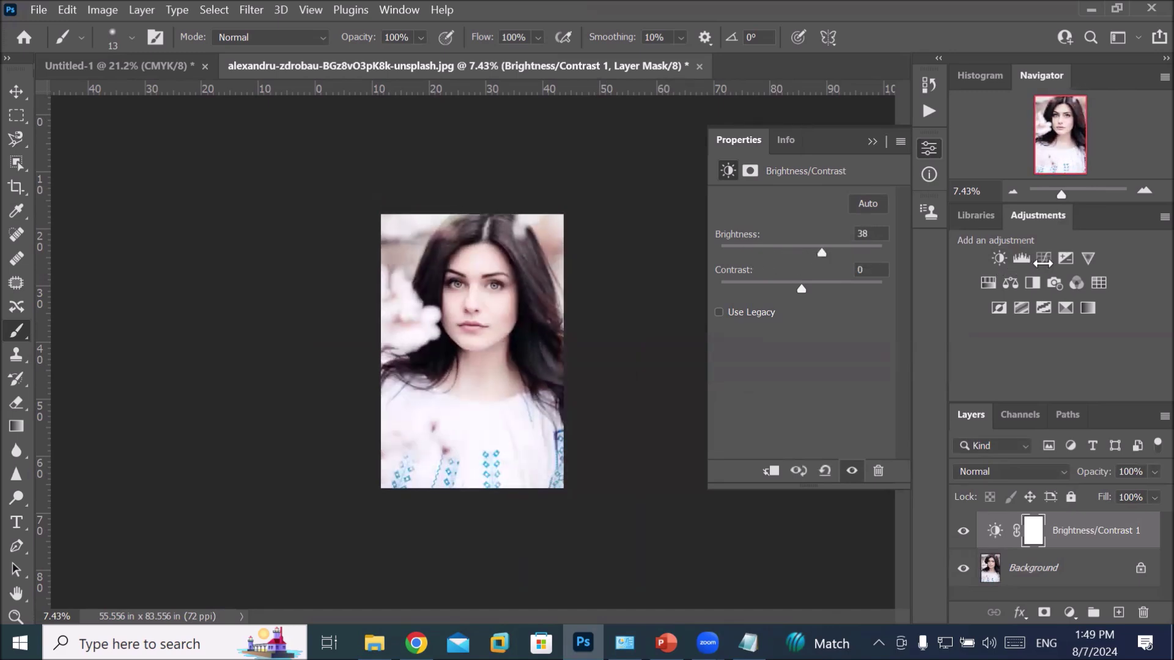
{"action": "left_click", "coordinate": [1068, 259]}
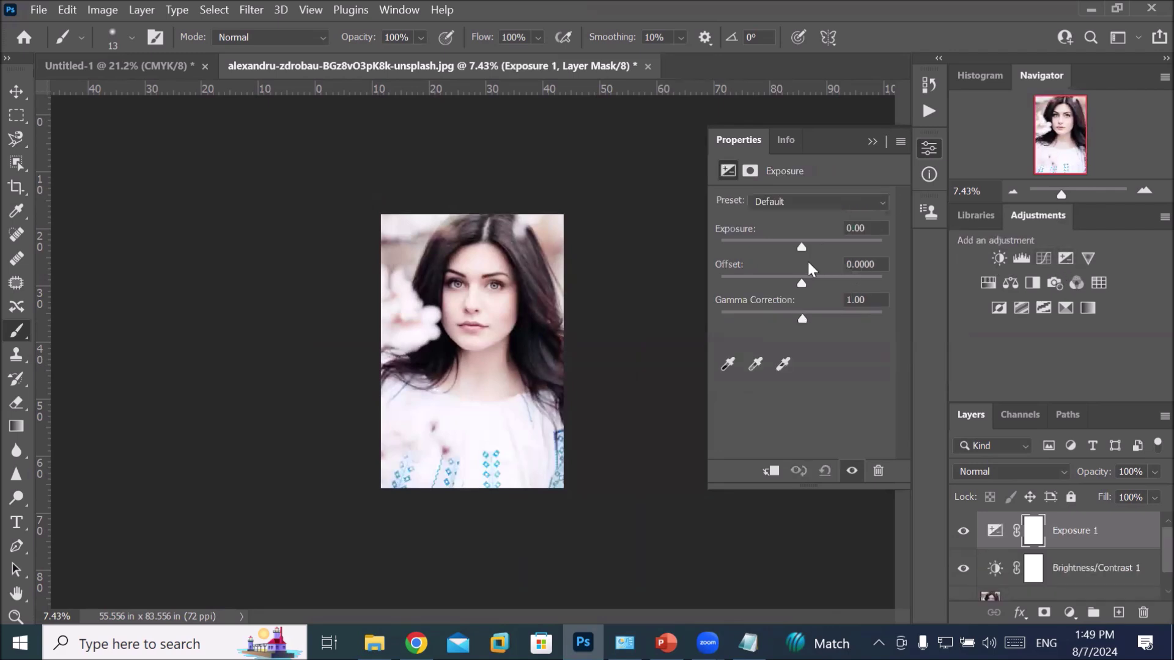
{"action": "mouse_move", "coordinate": [800, 247]}
{"action": "left_mouse_down"}
{"action": "mouse_move", "coordinate": [852, 250]}
{"action": "mouse_move", "coordinate": [773, 257]}
{"action": "mouse_move", "coordinate": [805, 256]}
{"action": "left_mouse_up"}
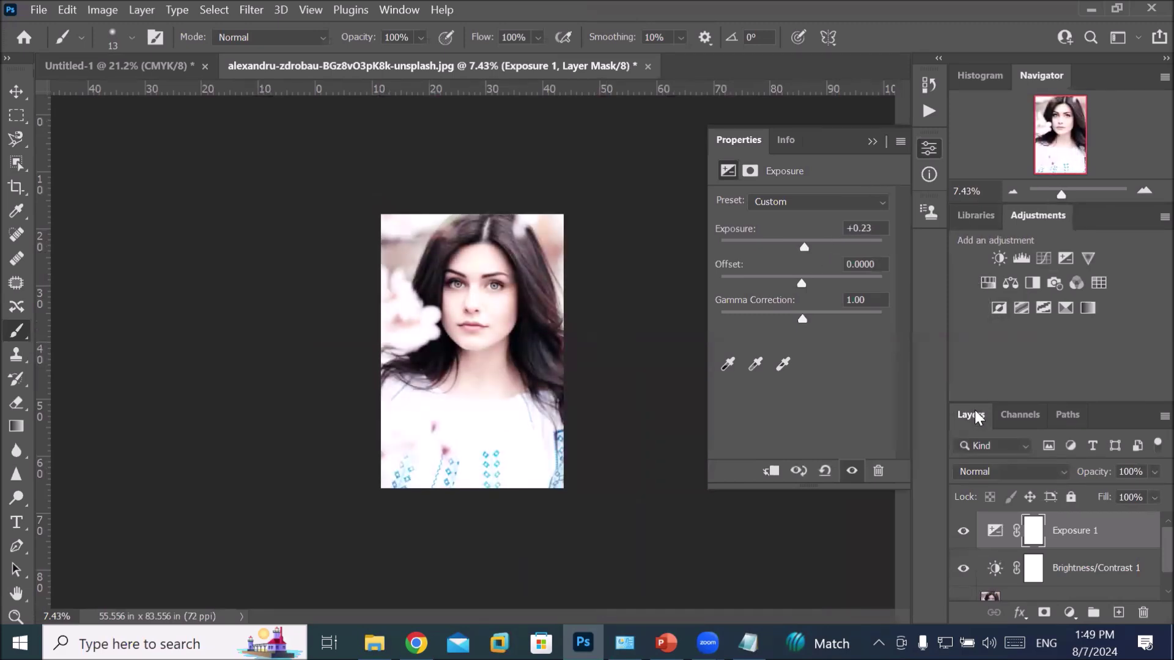
Step: Look through the Channels and Paths panels grouped with Layers
{"action": "left_click", "coordinate": [1014, 418]}
{"action": "left_click", "coordinate": [1069, 421]}
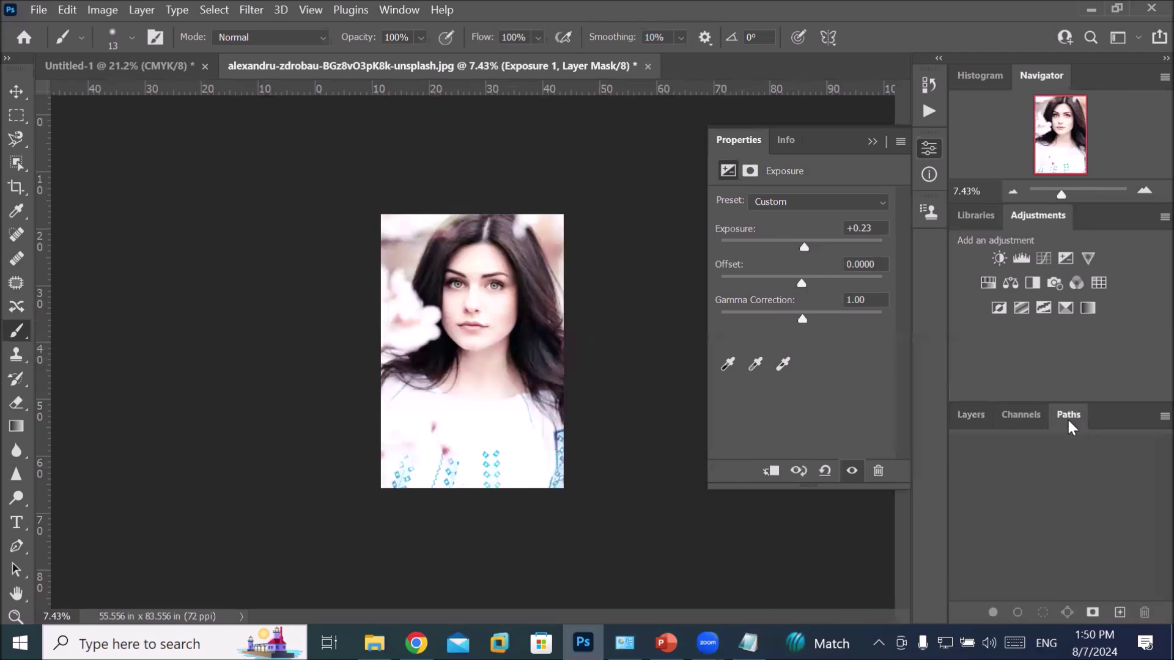
{"action": "left_click", "coordinate": [413, 11]}
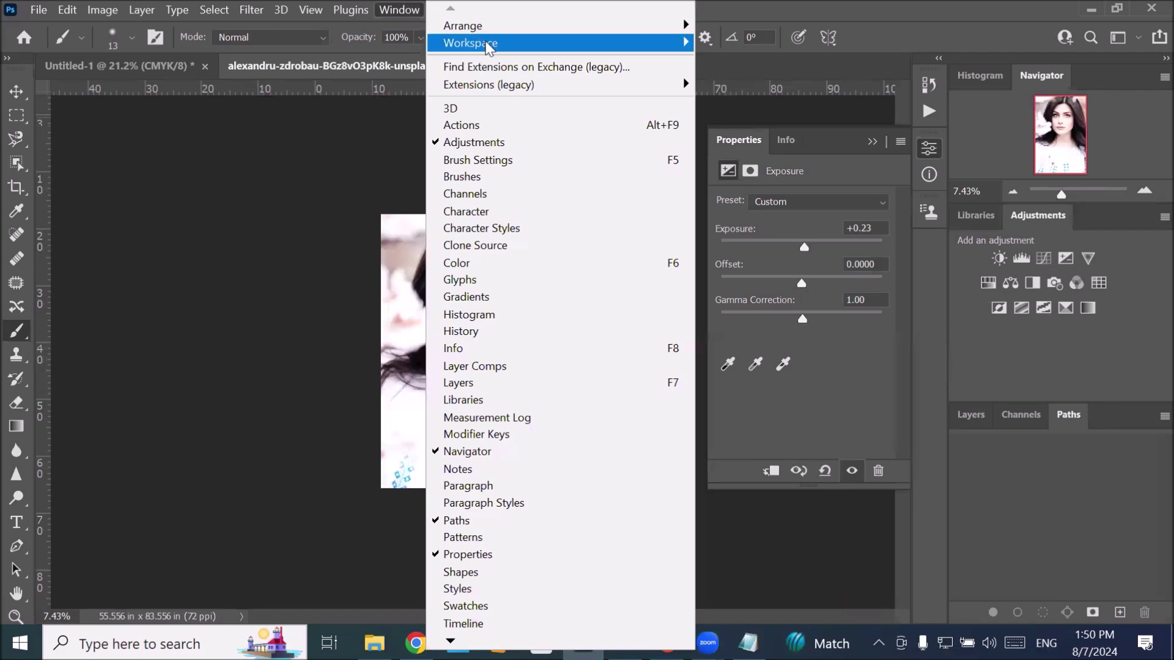
{"action": "mouse_move", "coordinate": [490, 47]}
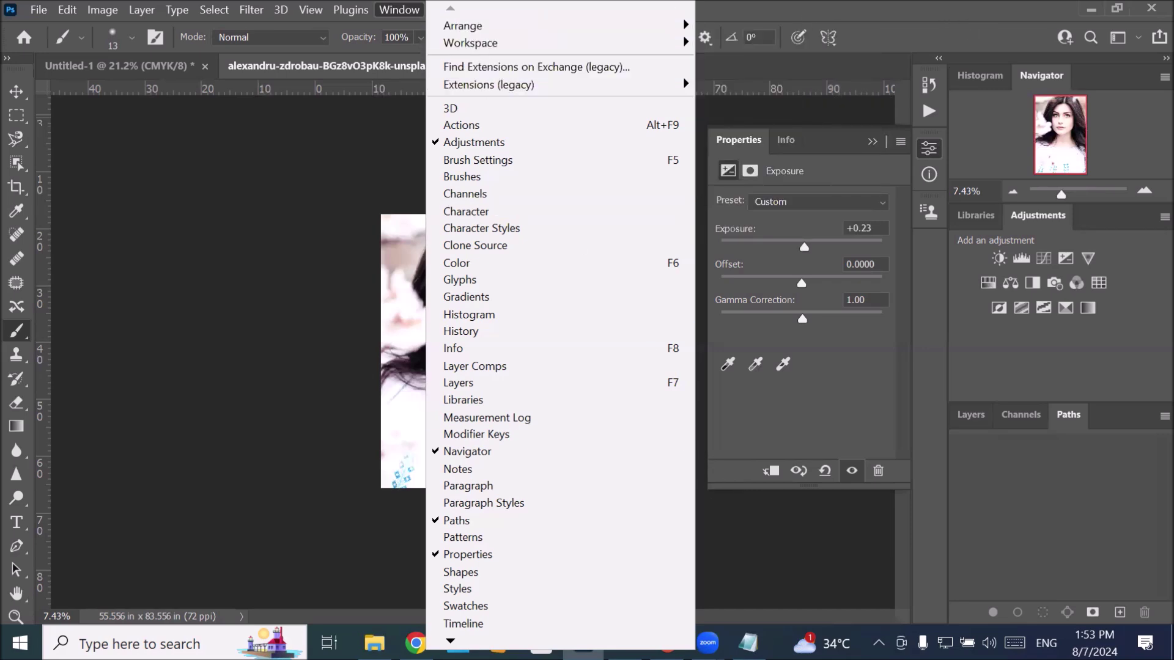
Step: Switch to Notepad and extend the list of other workspaces with "Motion, Web and Graphic" and, on a new line, "photograpy"
{"action": "key", "text": "alt+Tab"}
{"action": "left_click", "coordinate": [678, 333]}
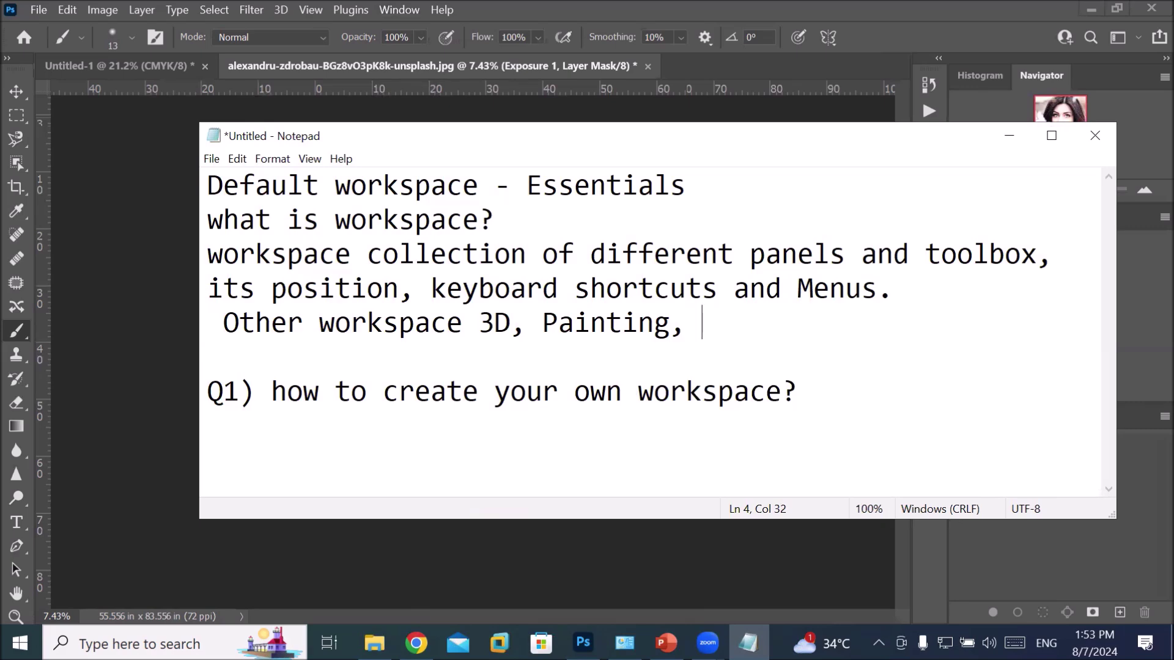
{"action": "type", "text": "Motion, Web and Graphic"}
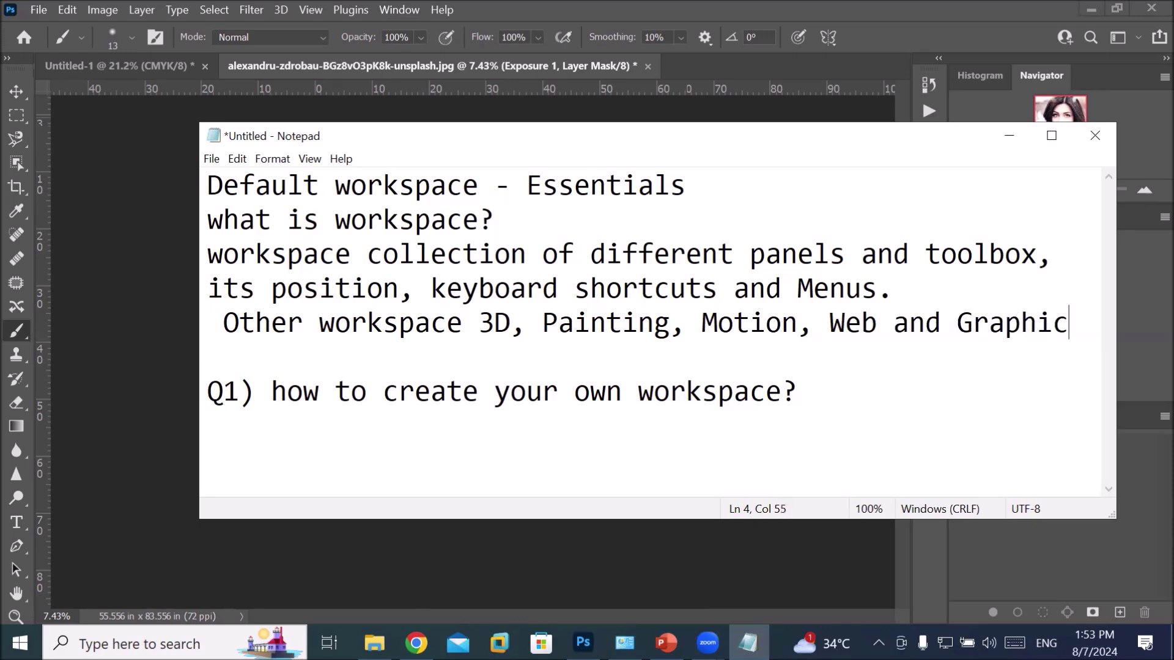
{"action": "key", "text": "Return"}
{"action": "type", "text": "photograpy"}
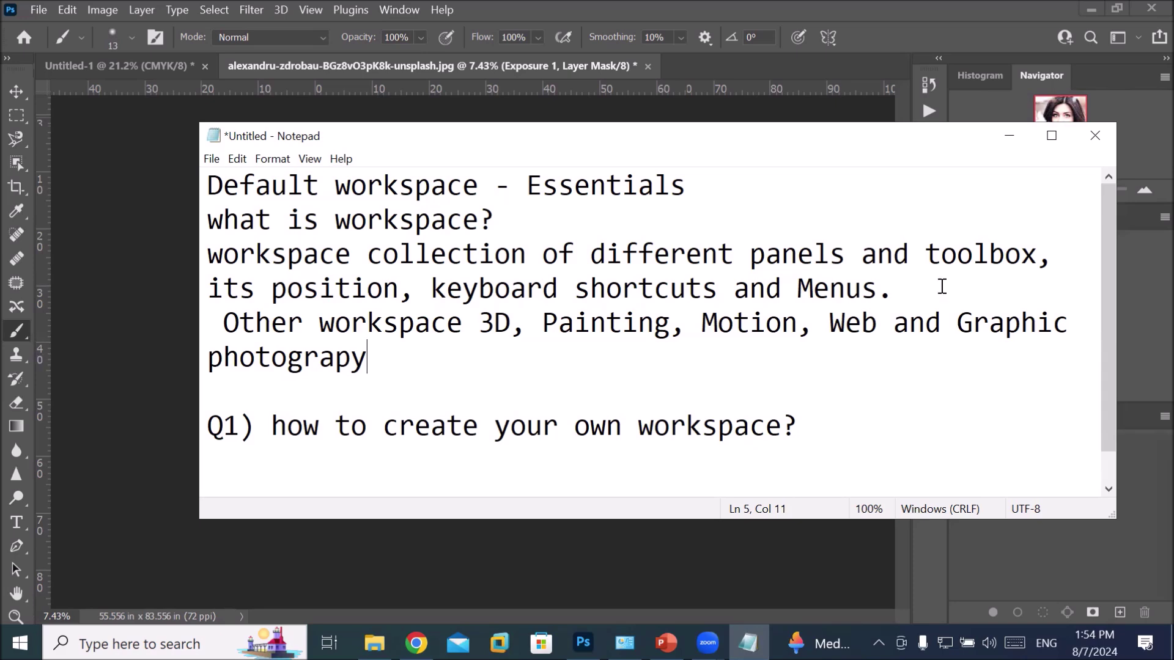
{"action": "scroll", "coordinate": [935, 428], "scroll_direction": "down", "scroll_amount": 1}
{"action": "left_click", "coordinate": [817, 397]}
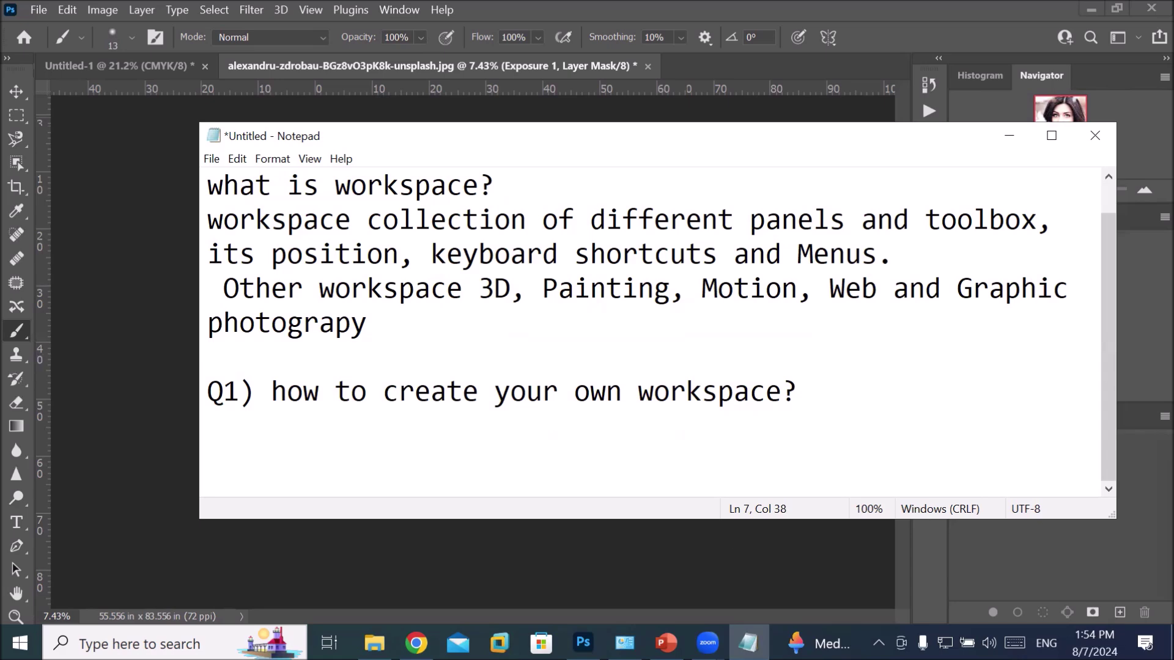
Step: Switch back to Photoshop and remove the Properties/Info and Histogram/Navigator panel groups from the workspace
{"action": "left_click", "coordinate": [583, 643]}
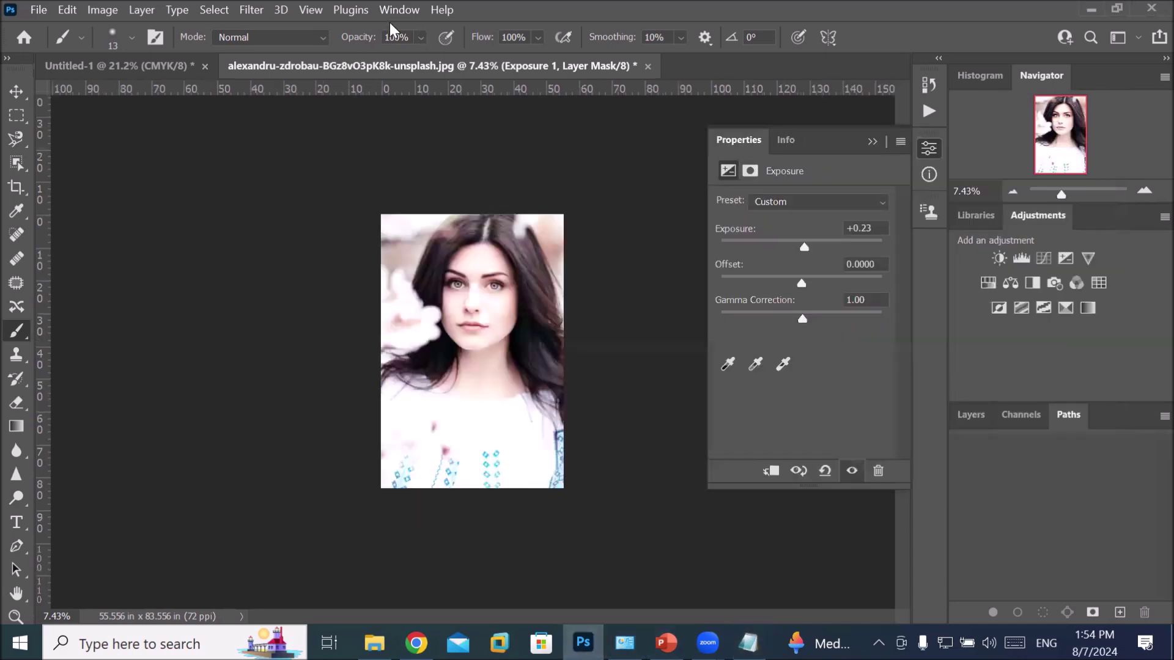
{"action": "left_click", "coordinate": [401, 9]}
{"action": "mouse_move", "coordinate": [505, 44]}
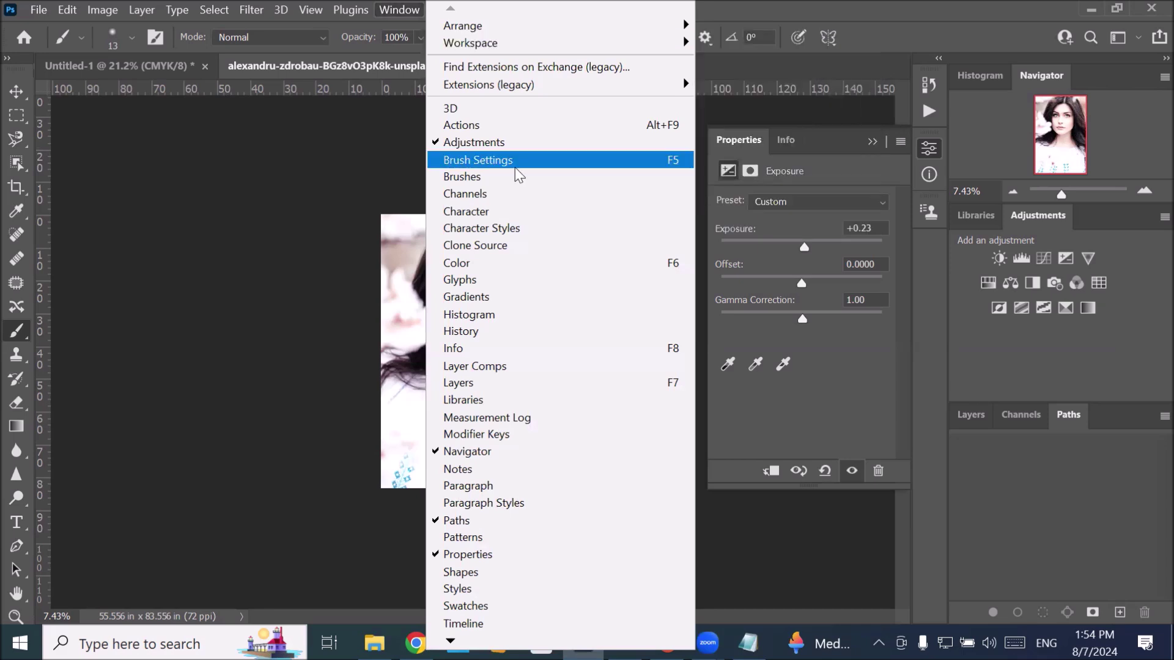
{"action": "left_click", "coordinate": [287, 167]}
{"action": "left_click_drag", "start_coordinate": [822, 147], "coordinate": [353, 177]}
{"action": "left_click", "coordinate": [455, 150]}
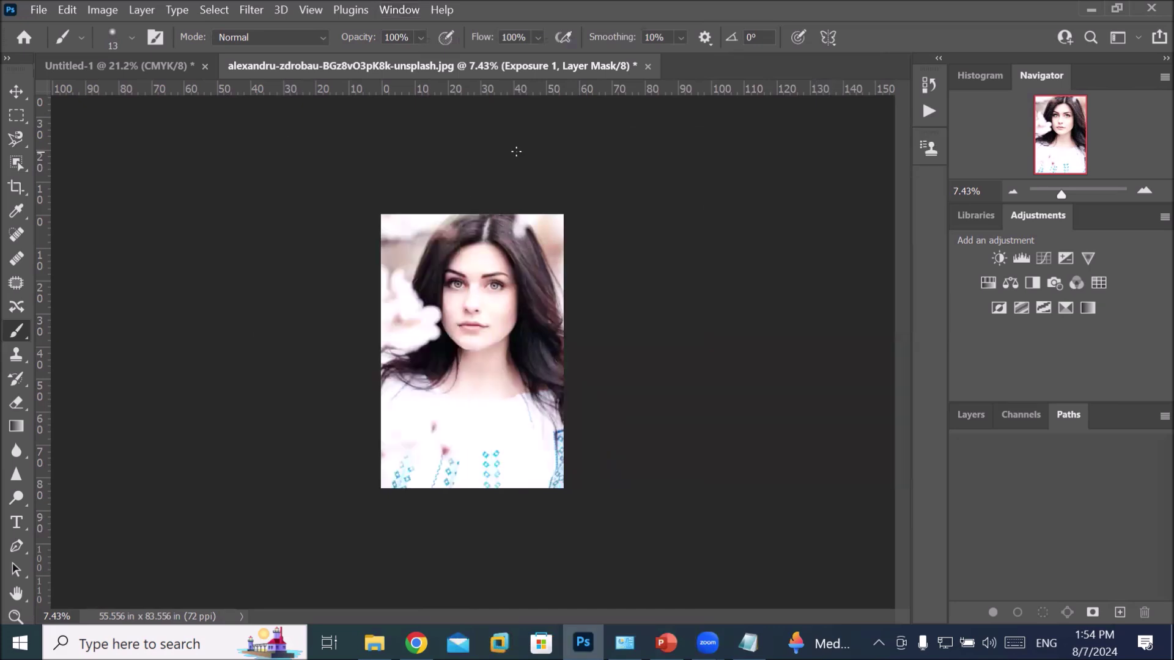
{"action": "left_click_drag", "start_coordinate": [1091, 67], "coordinate": [492, 222]}
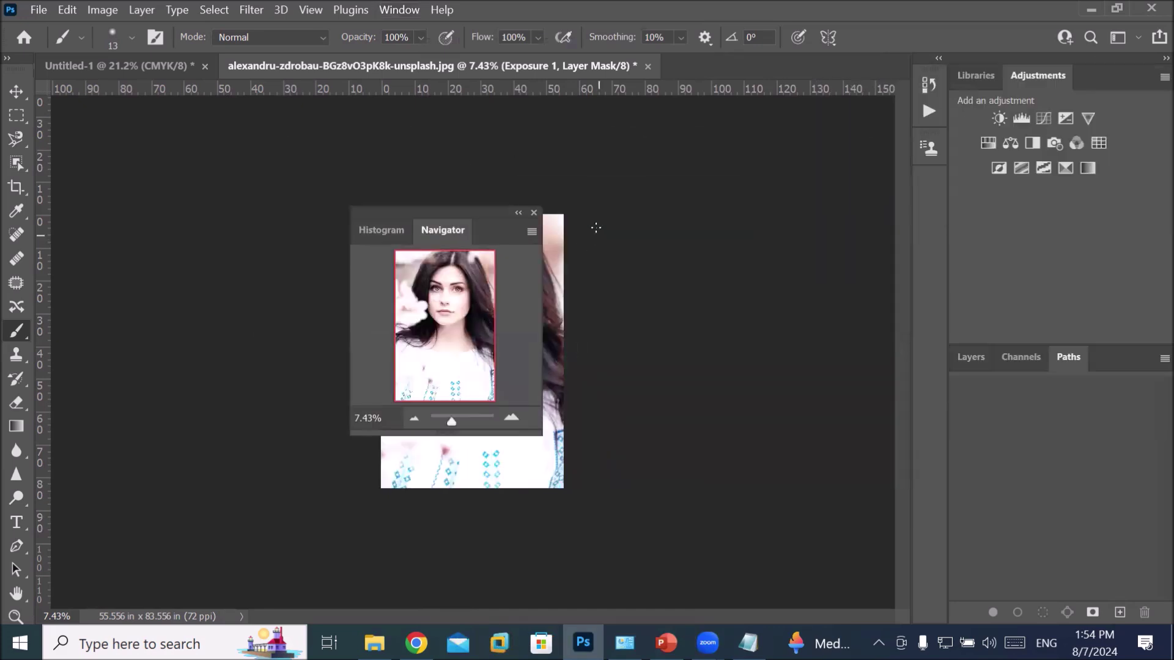
{"action": "left_click", "coordinate": [534, 212]}
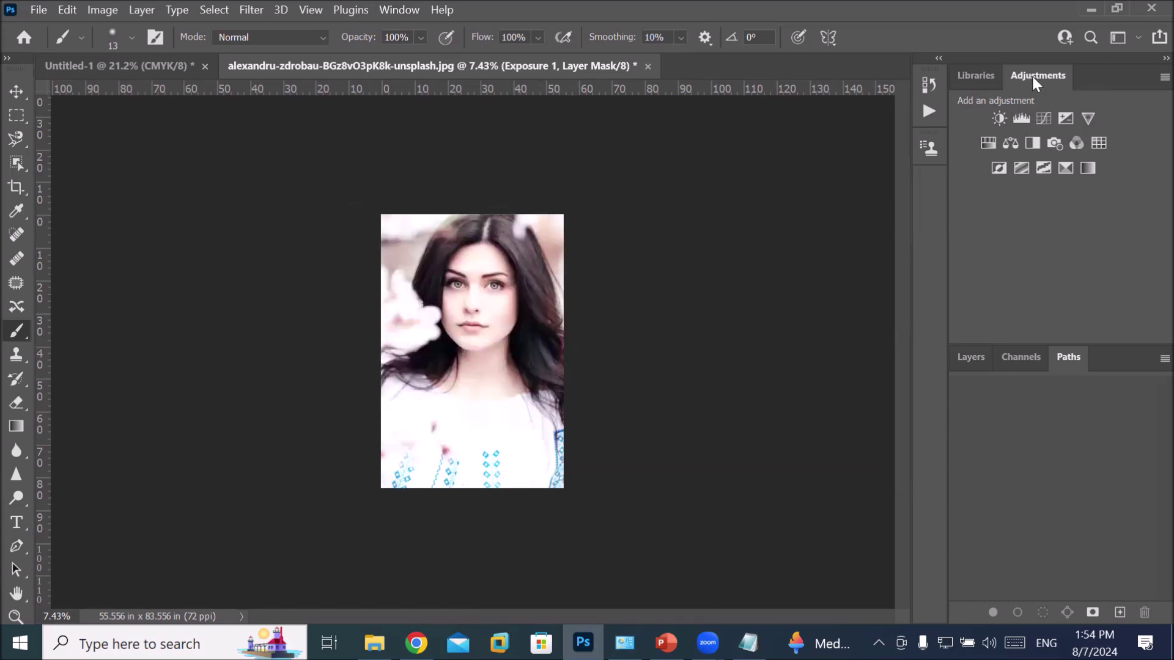
Step: Detach the Adjustments and Libraries panels from the dock and close them
{"action": "left_click_drag", "start_coordinate": [1038, 75], "coordinate": [636, 145]}
{"action": "left_click_drag", "start_coordinate": [474, 187], "coordinate": [476, 190]}
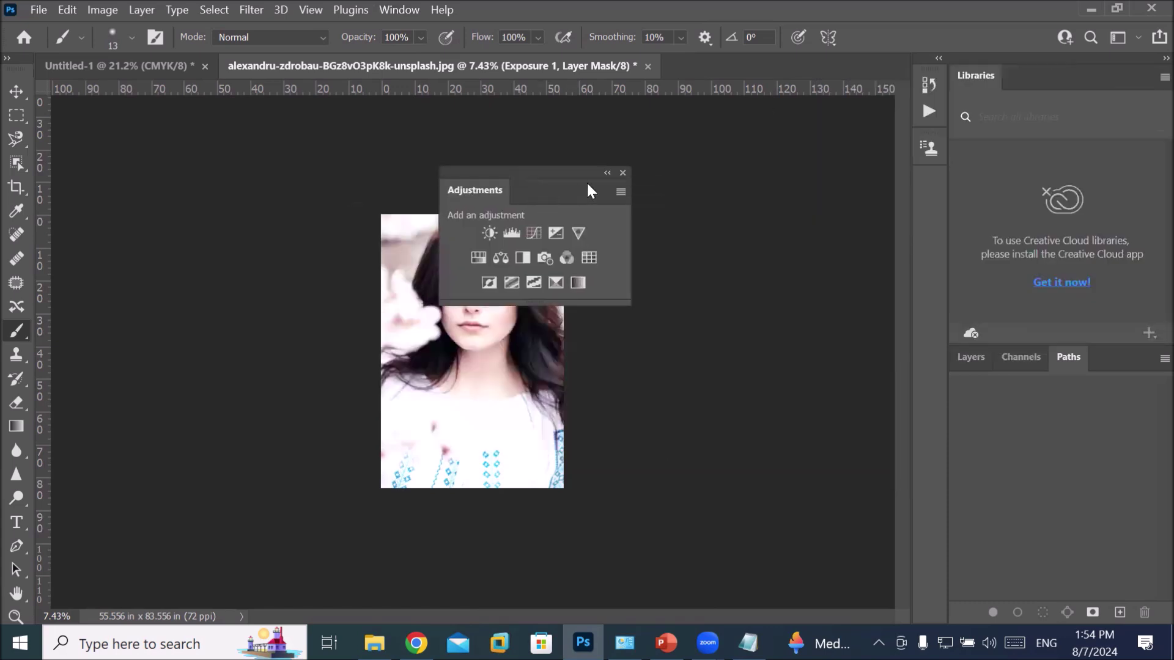
{"action": "left_click", "coordinate": [622, 173]}
{"action": "left_click_drag", "start_coordinate": [989, 76], "coordinate": [528, 212]}
{"action": "left_click", "coordinate": [719, 203]}
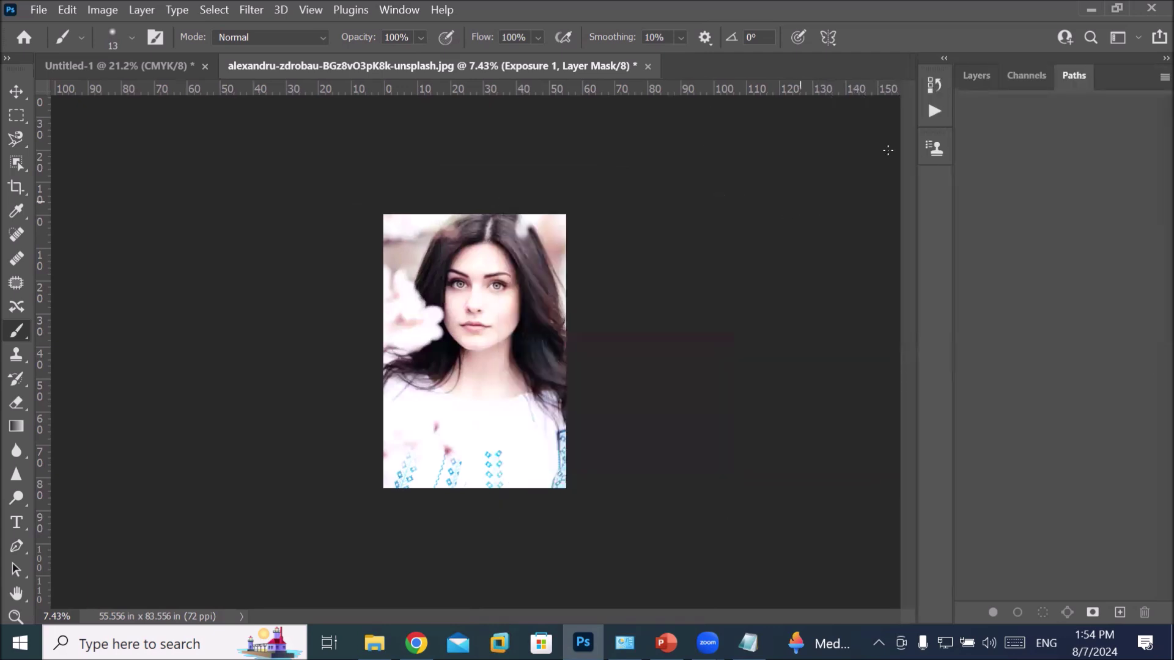
Step: Look through the Layers, Channels and Paths panels, and undock and close their group together with the collapsed icon panels
{"action": "left_click", "coordinate": [980, 78]}
{"action": "left_click", "coordinate": [1026, 76]}
{"action": "left_click", "coordinate": [1069, 74]}
{"action": "left_click_drag", "start_coordinate": [934, 61], "coordinate": [548, 145]}
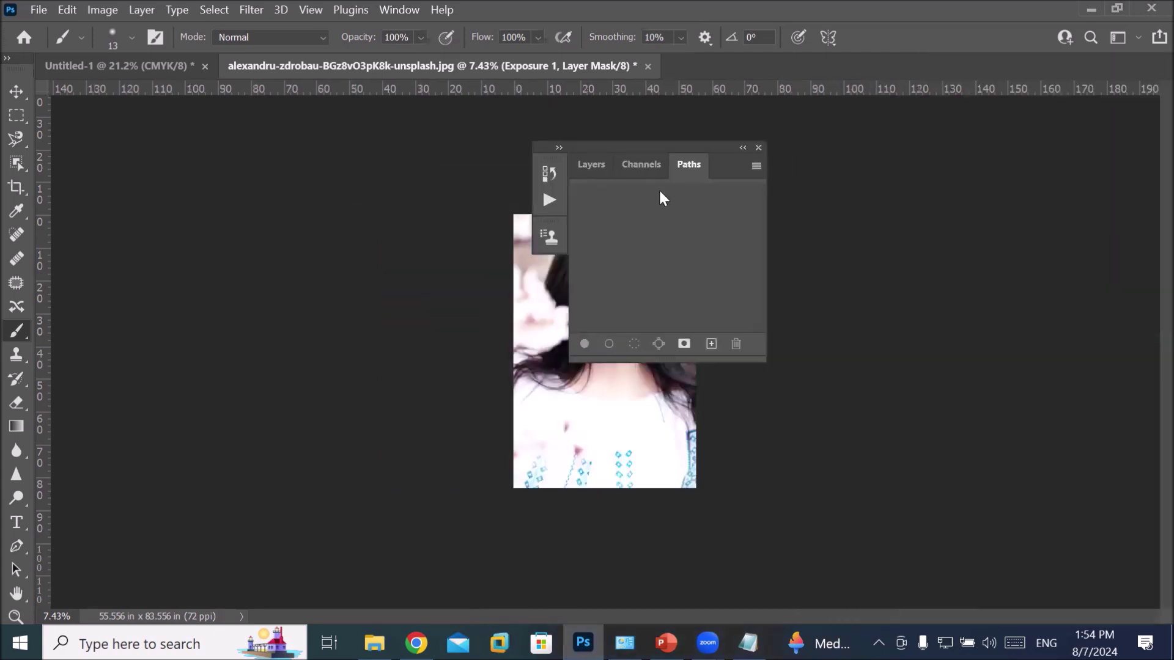
{"action": "left_click", "coordinate": [758, 148]}
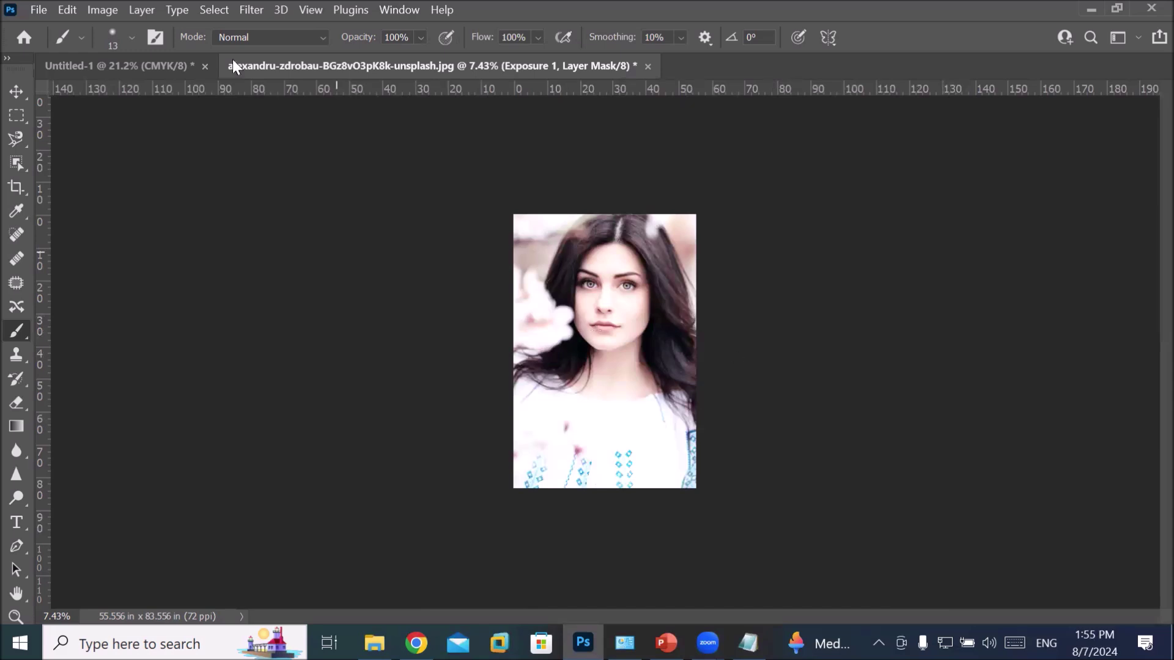
Step: Show the Layers panel again, separate it from its group, and close the remaining Channels and Paths group
{"action": "left_click", "coordinate": [387, 10]}
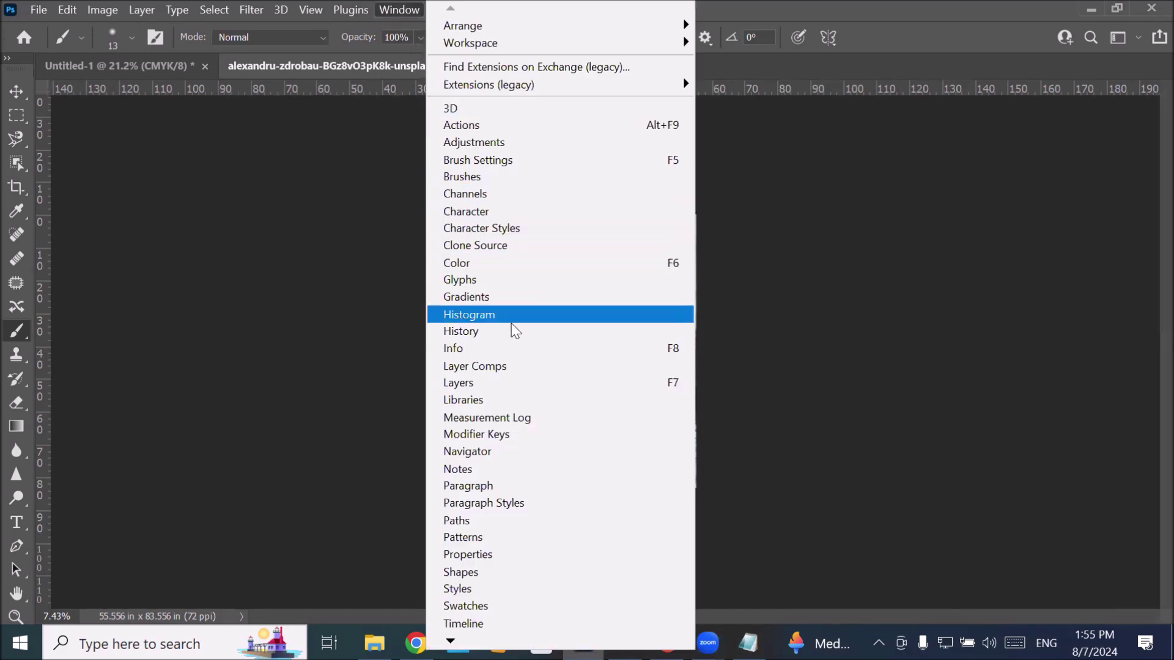
{"action": "left_click", "coordinate": [545, 386]}
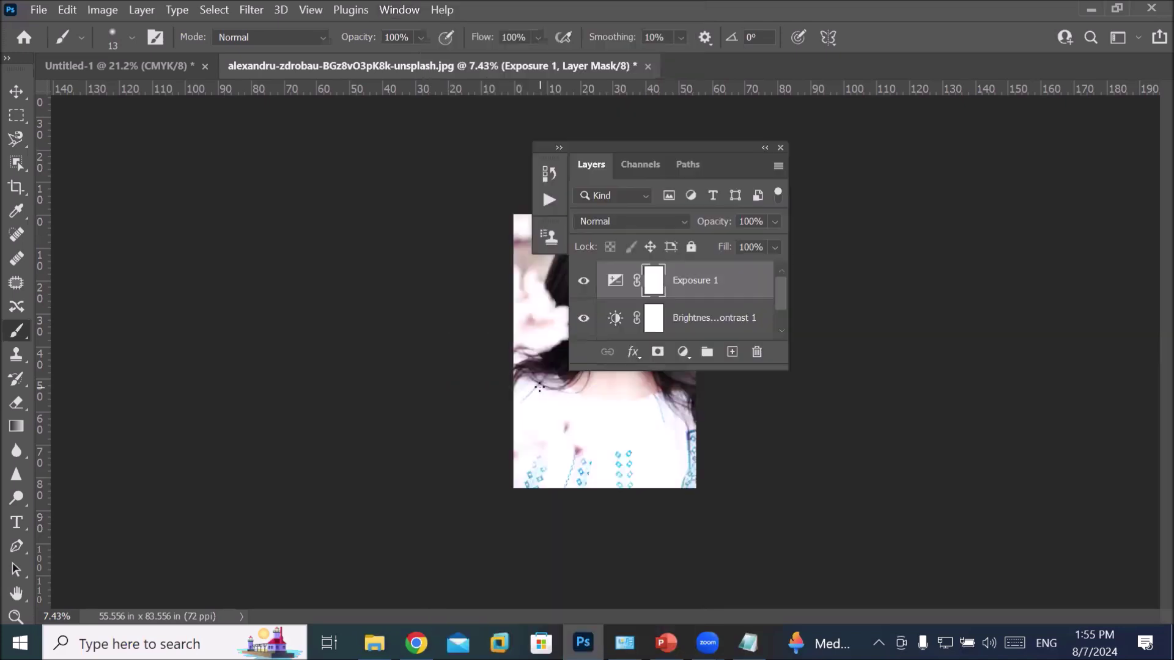
{"action": "left_click_drag", "start_coordinate": [655, 150], "coordinate": [951, 147]}
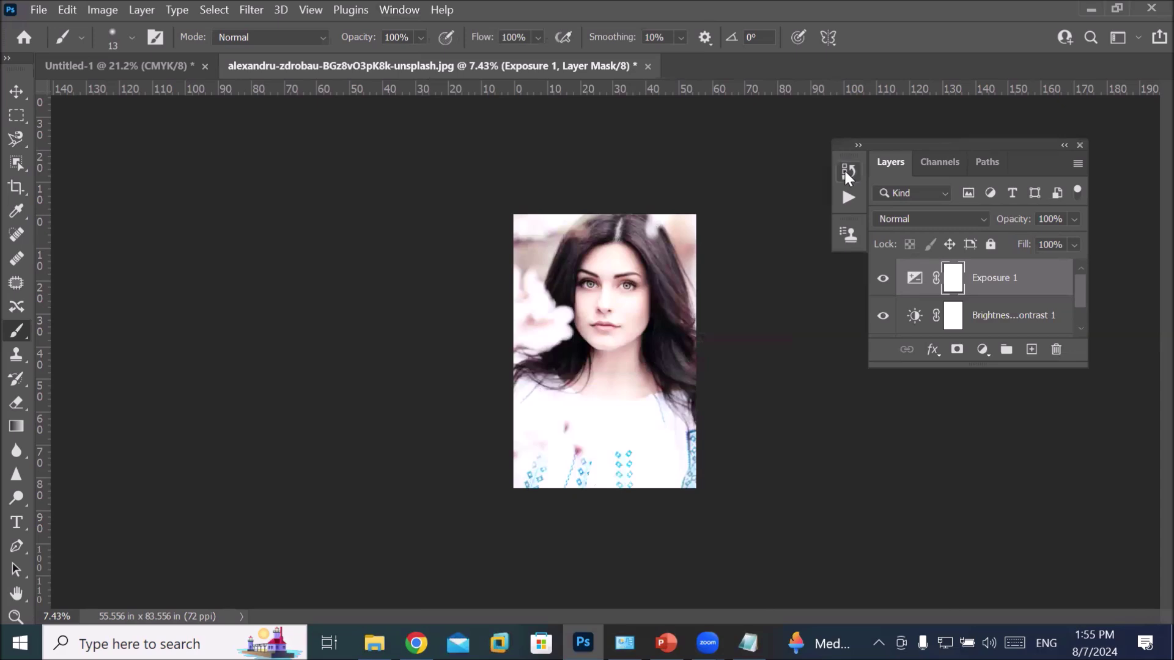
{"action": "left_click_drag", "start_coordinate": [847, 138], "coordinate": [667, 140]}
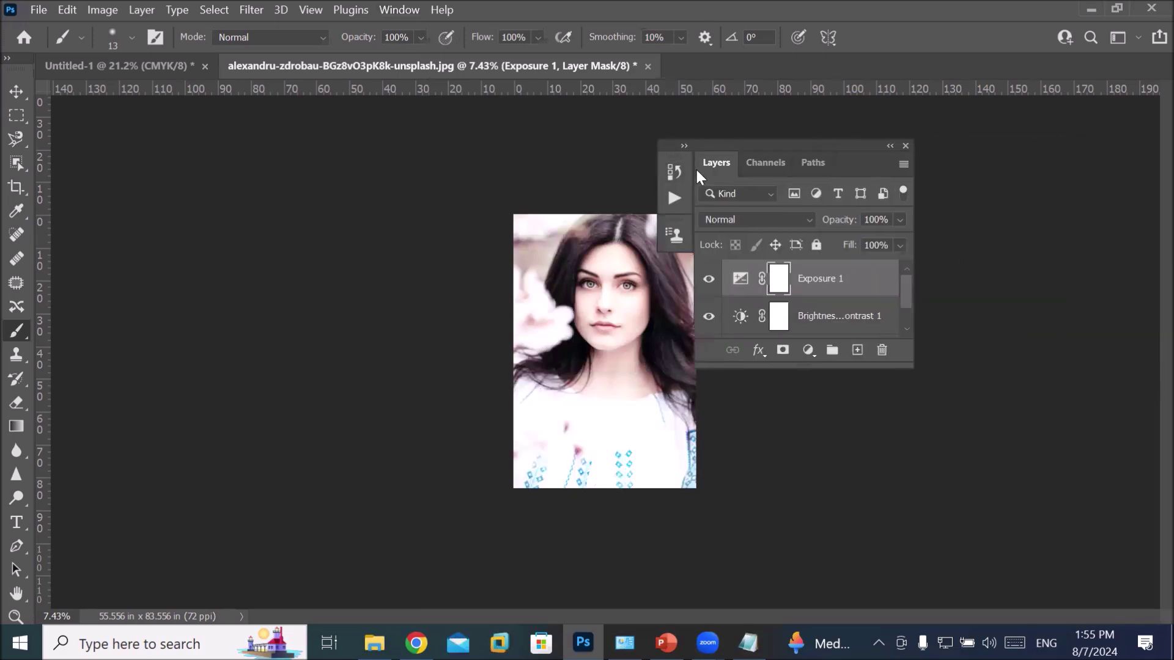
{"action": "left_click_drag", "start_coordinate": [716, 162], "coordinate": [251, 209]}
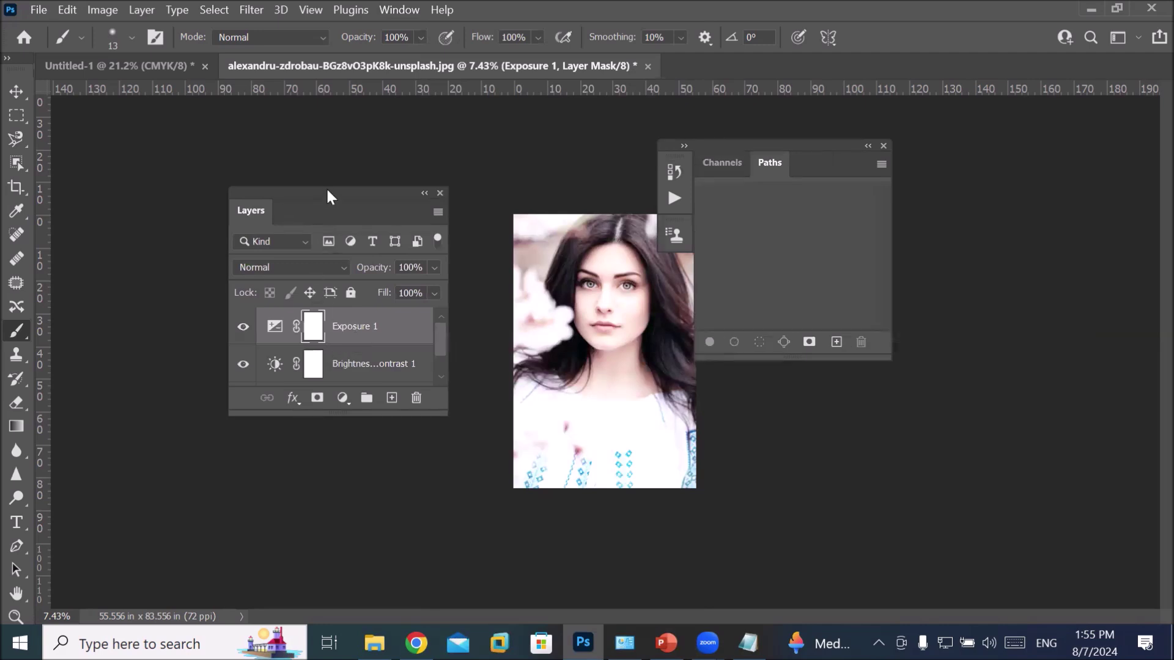
{"action": "left_click_drag", "start_coordinate": [324, 199], "coordinate": [313, 252]}
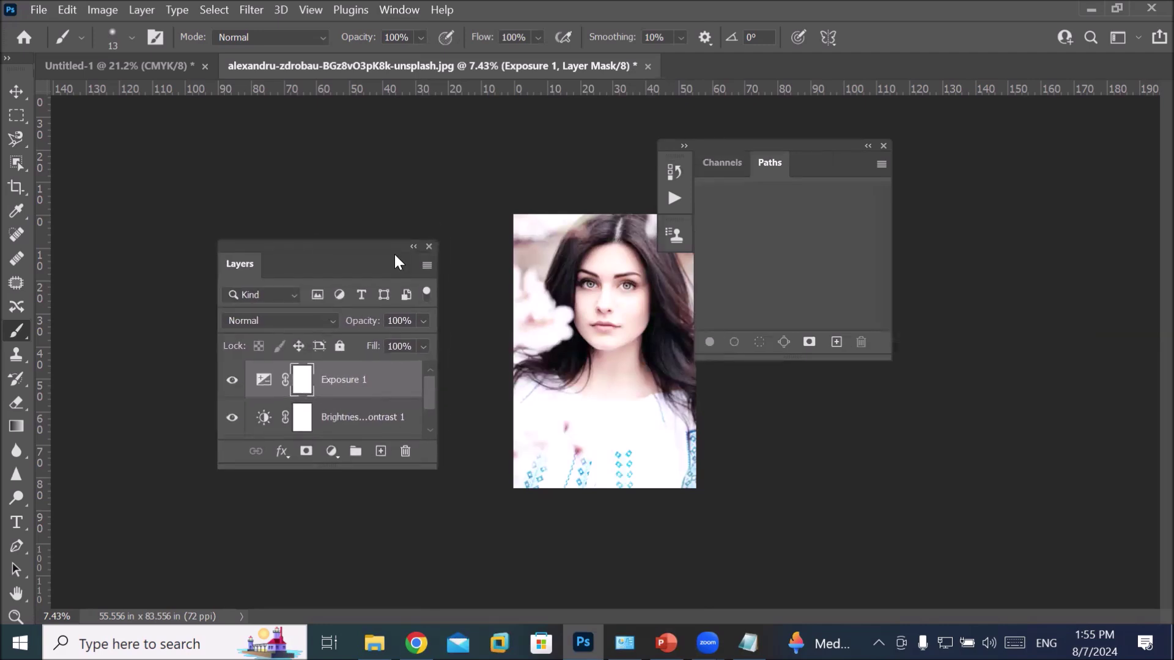
{"action": "left_click", "coordinate": [885, 146]}
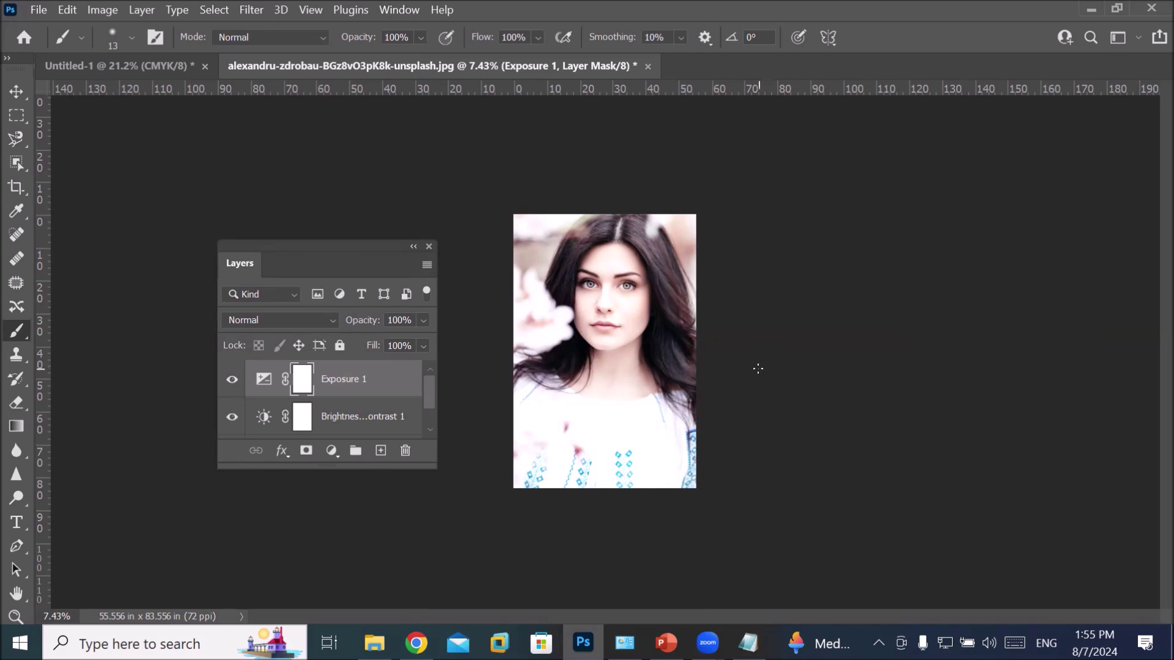
Step: Show the Properties panel, place it to the right of the portrait, and move the Layers panel beside it
{"action": "left_click", "coordinate": [405, 10]}
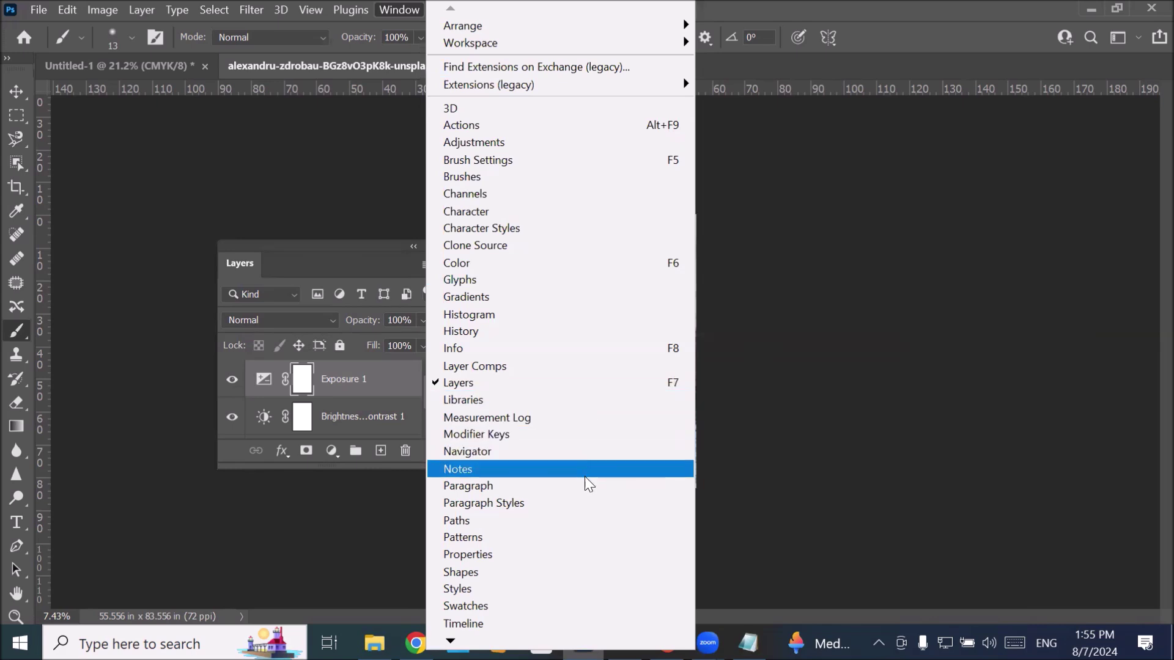
{"action": "left_click", "coordinate": [554, 555]}
{"action": "left_click_drag", "start_coordinate": [343, 148], "coordinate": [931, 120]}
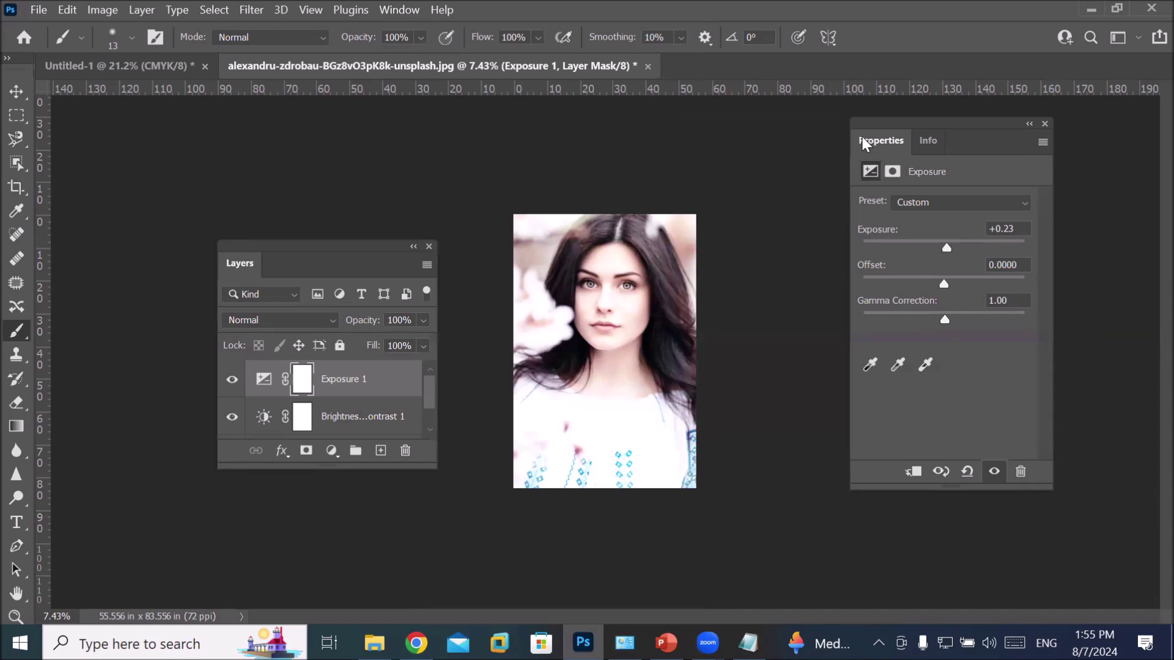
{"action": "left_click_drag", "start_coordinate": [278, 251], "coordinate": [656, 130]}
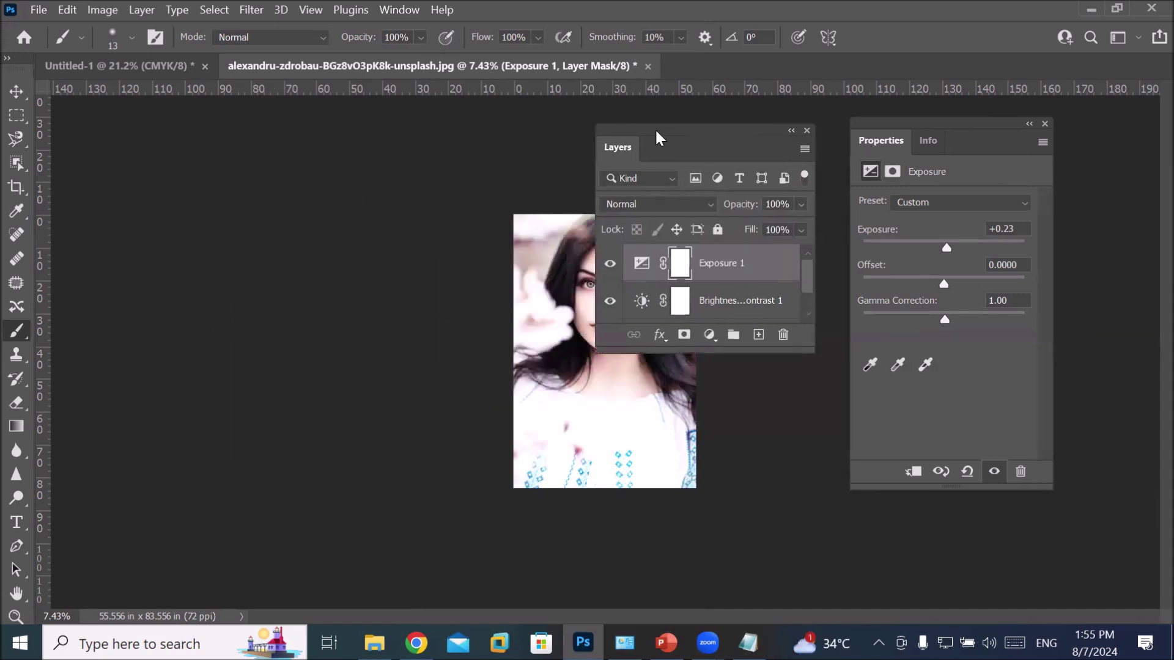
Step: Separate the Info panel from the Properties group, close it, and group the Layers panel with Properties
{"action": "left_click", "coordinate": [930, 140]}
{"action": "left_click_drag", "start_coordinate": [931, 140], "coordinate": [252, 244]}
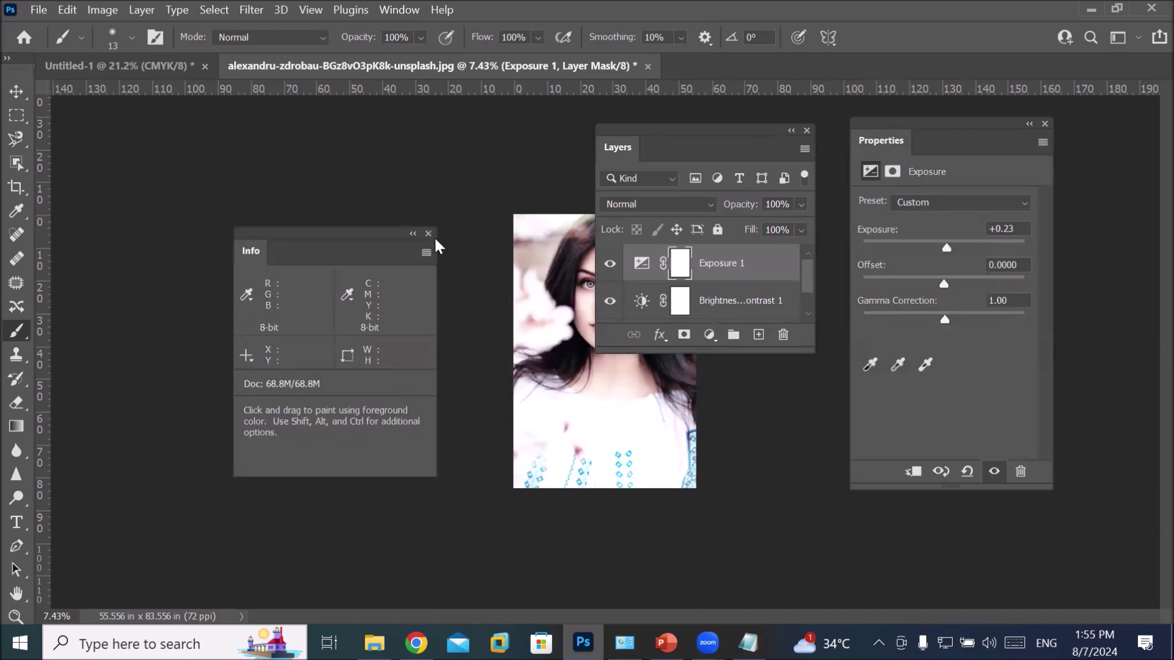
{"action": "left_click", "coordinate": [428, 233]}
{"action": "left_click_drag", "start_coordinate": [616, 148], "coordinate": [940, 141]}
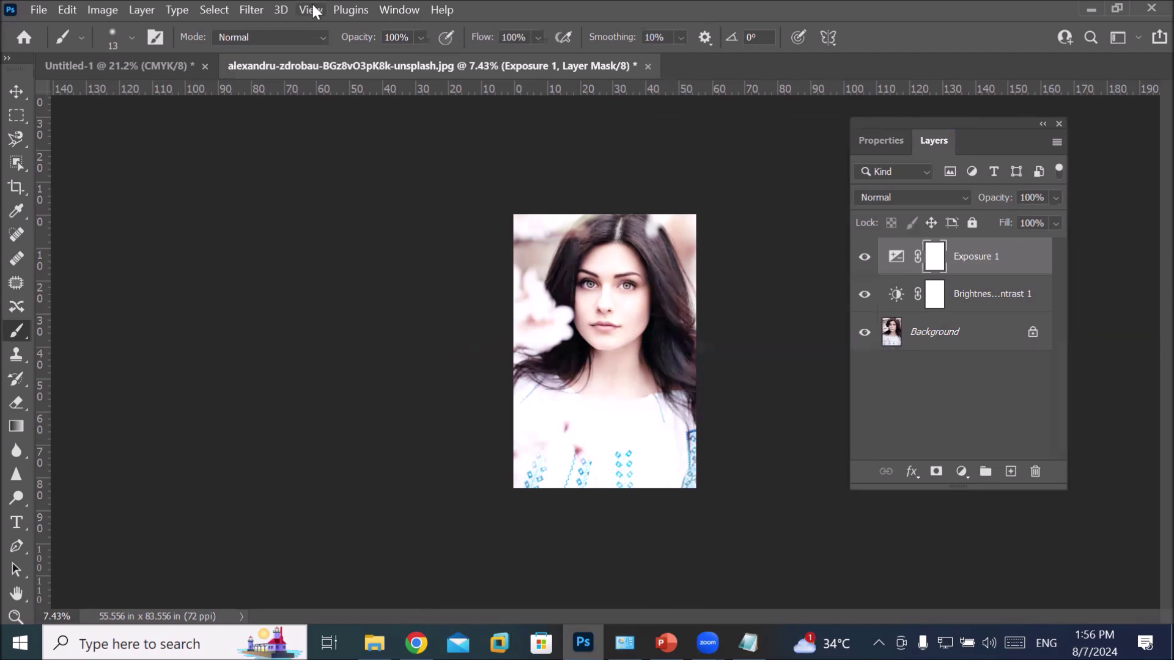
Step: Show the Character panel, detach it from the collapsed icon panels, and place it expanded beside the portrait
{"action": "left_click", "coordinate": [405, 11]}
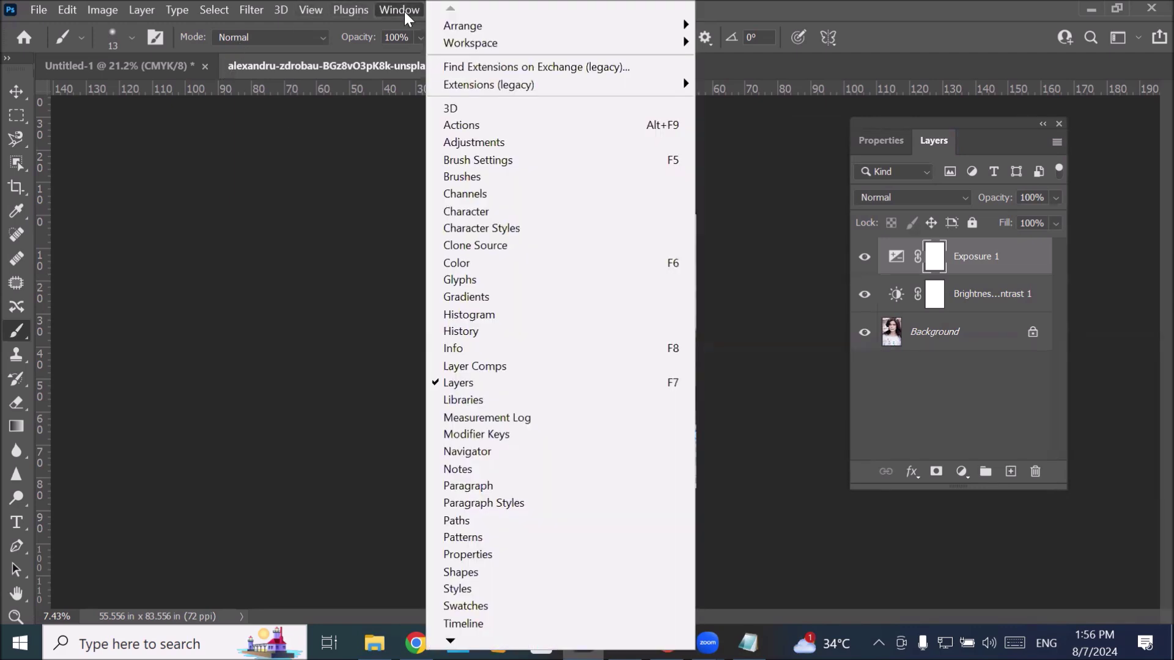
{"action": "mouse_move", "coordinate": [492, 49]}
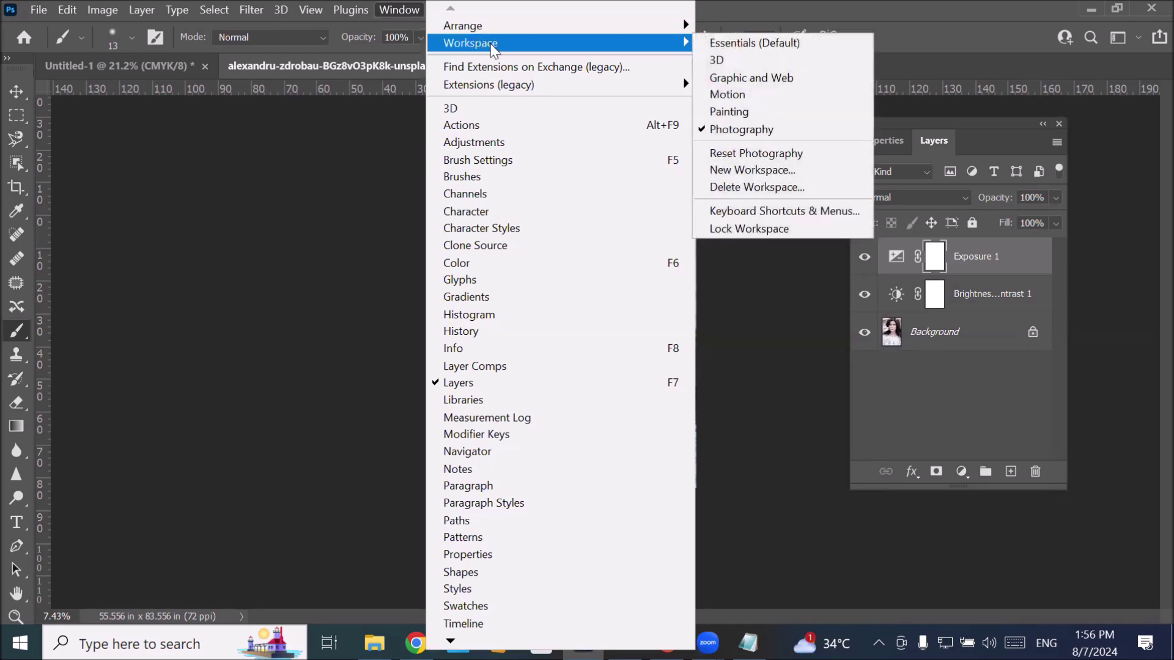
{"action": "left_click", "coordinate": [506, 215]}
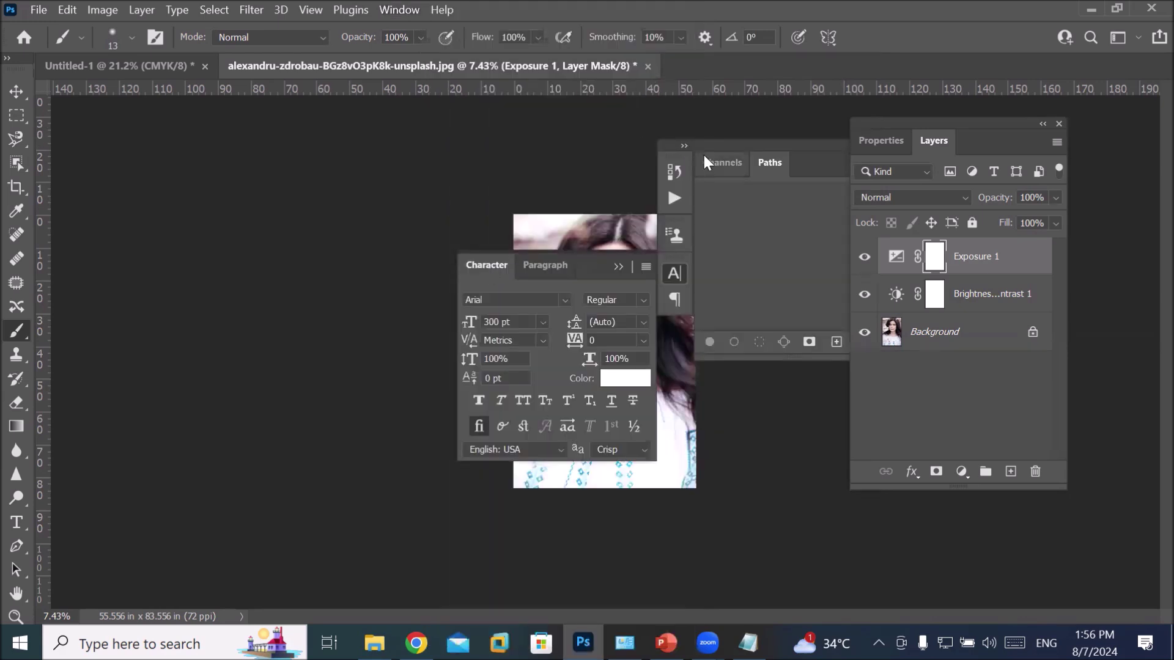
{"action": "left_click", "coordinate": [480, 269]}
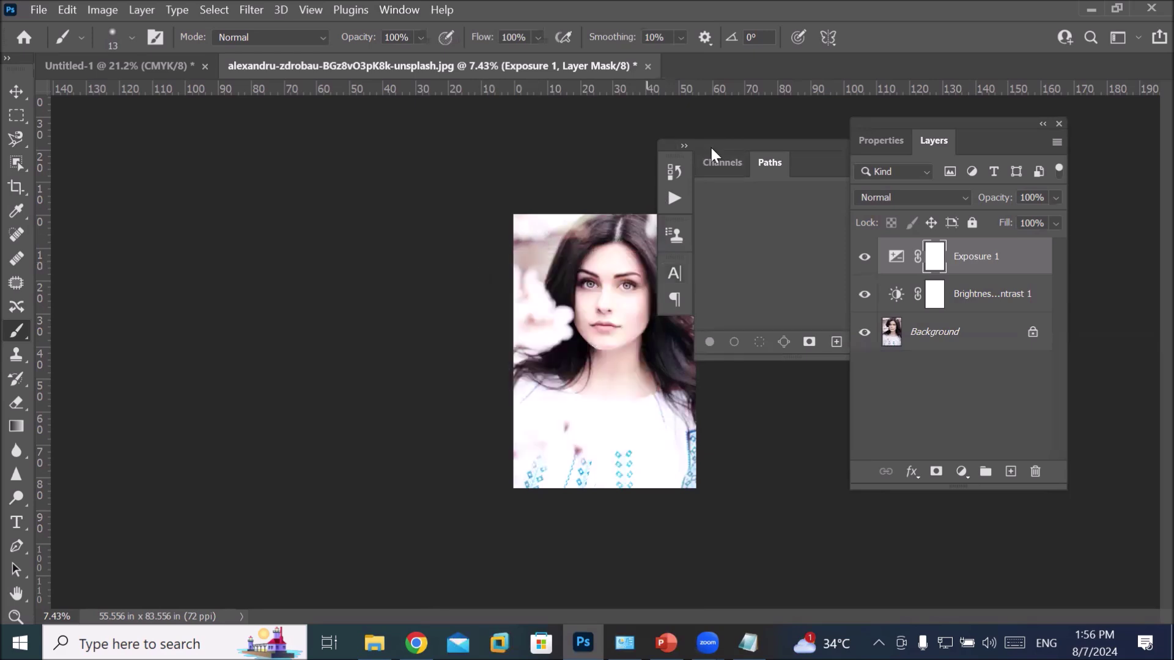
{"action": "left_click_drag", "start_coordinate": [675, 274], "coordinate": [417, 268]}
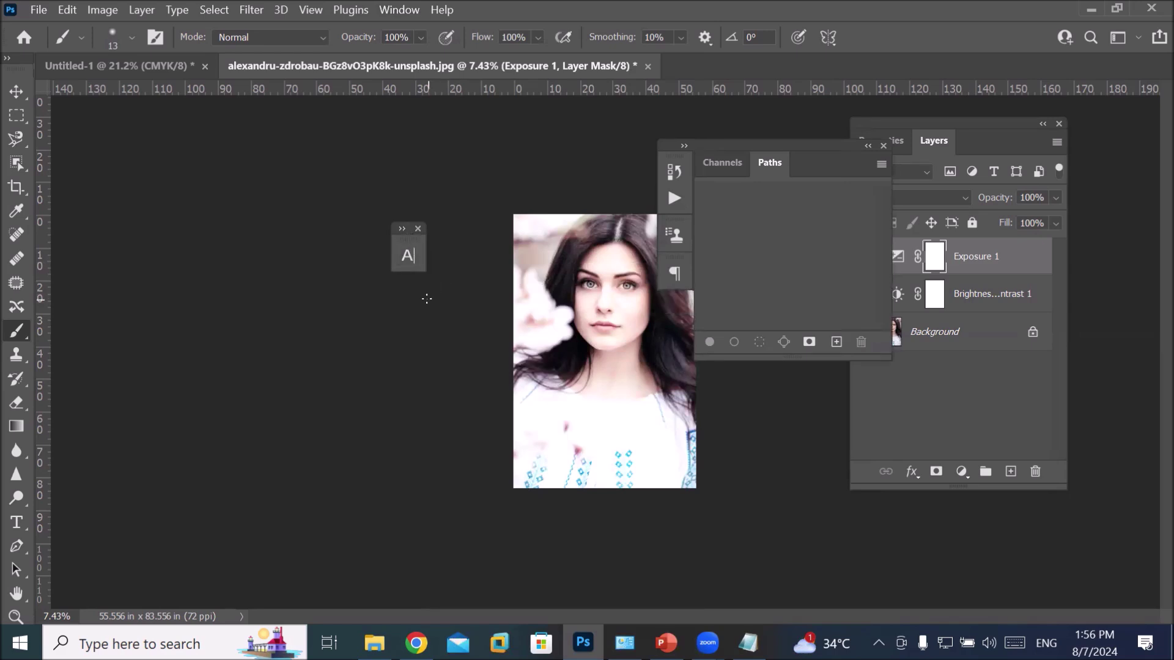
{"action": "left_click", "coordinate": [400, 231]}
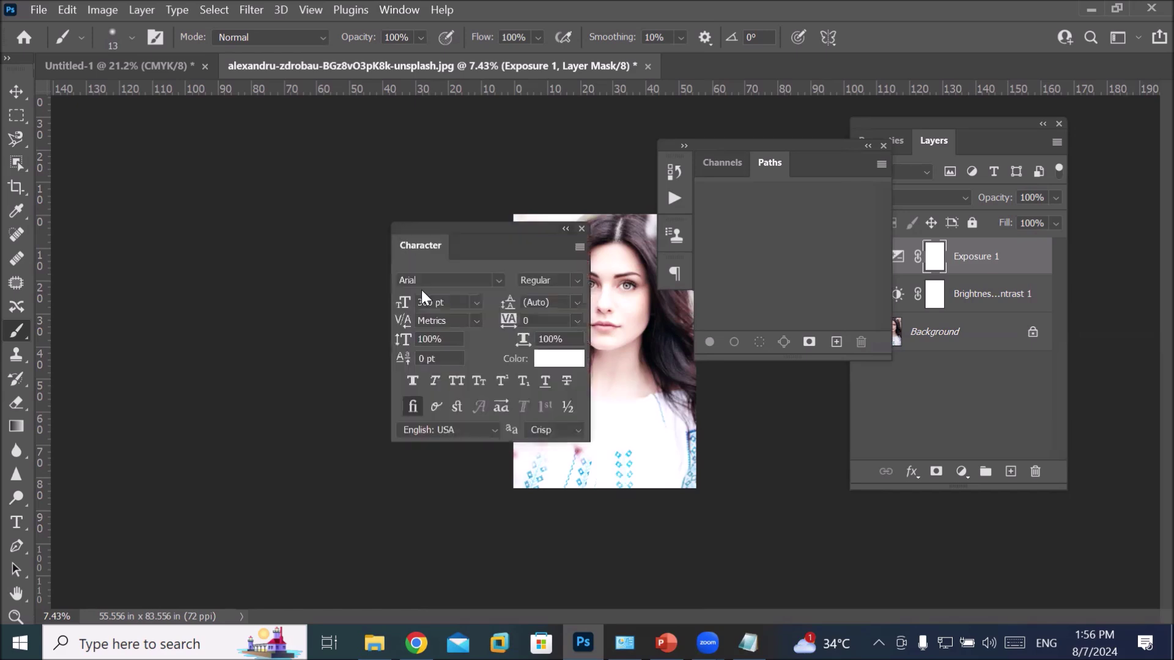
{"action": "left_click_drag", "start_coordinate": [476, 231], "coordinate": [359, 212]}
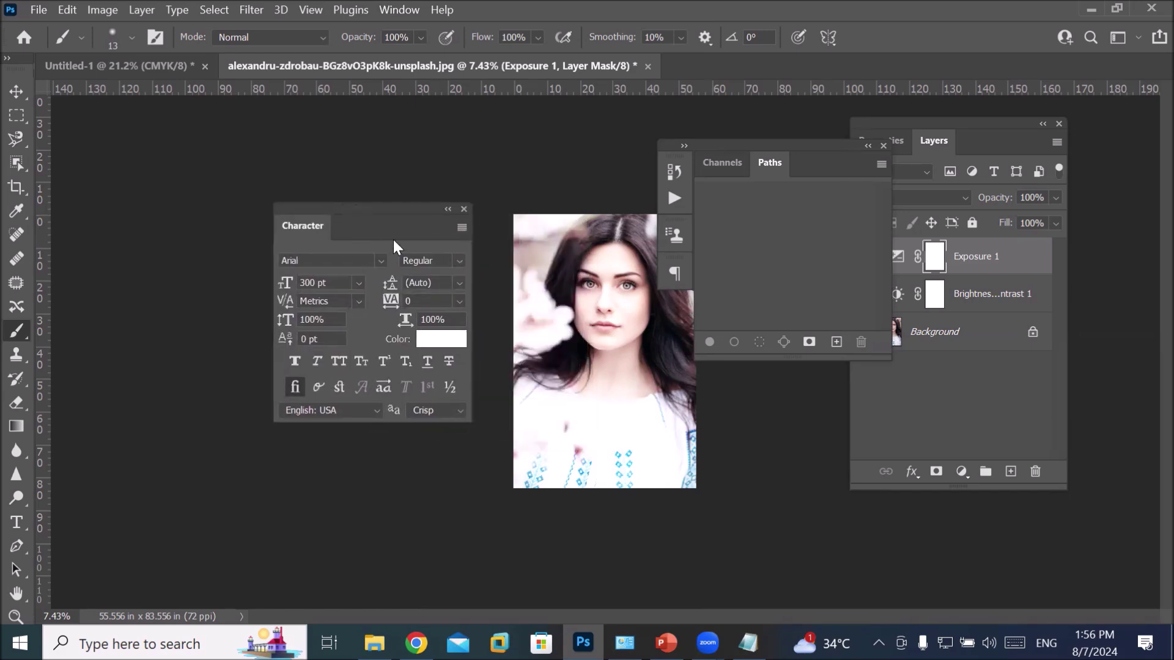
{"action": "left_click", "coordinate": [449, 210]}
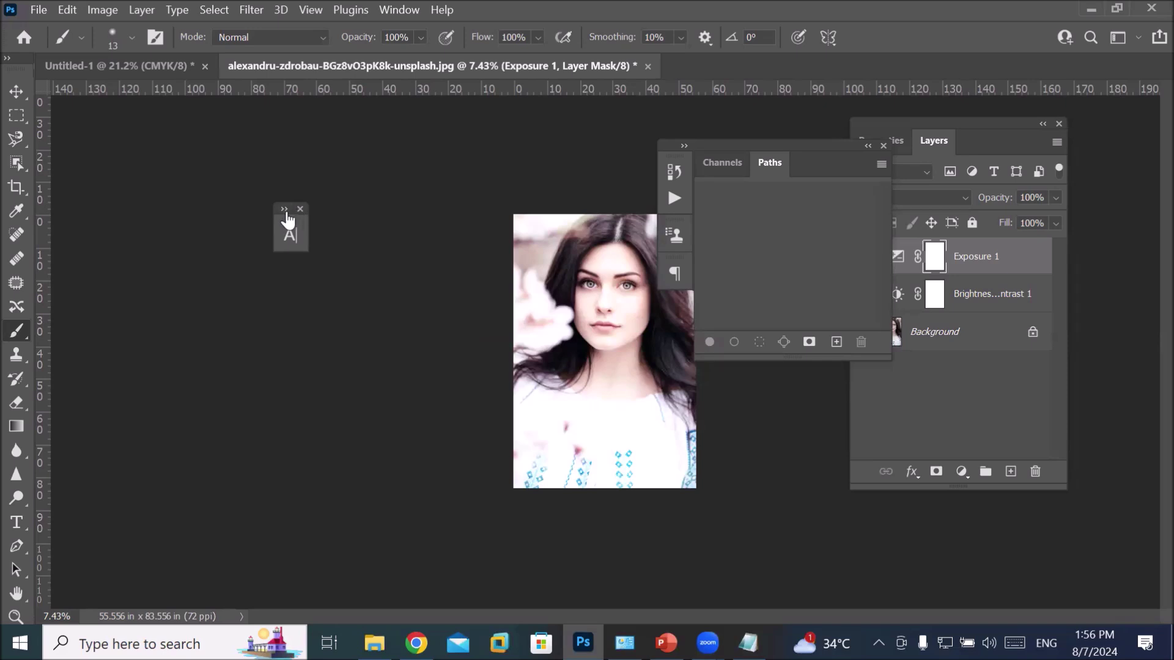
{"action": "left_click", "coordinate": [289, 234]}
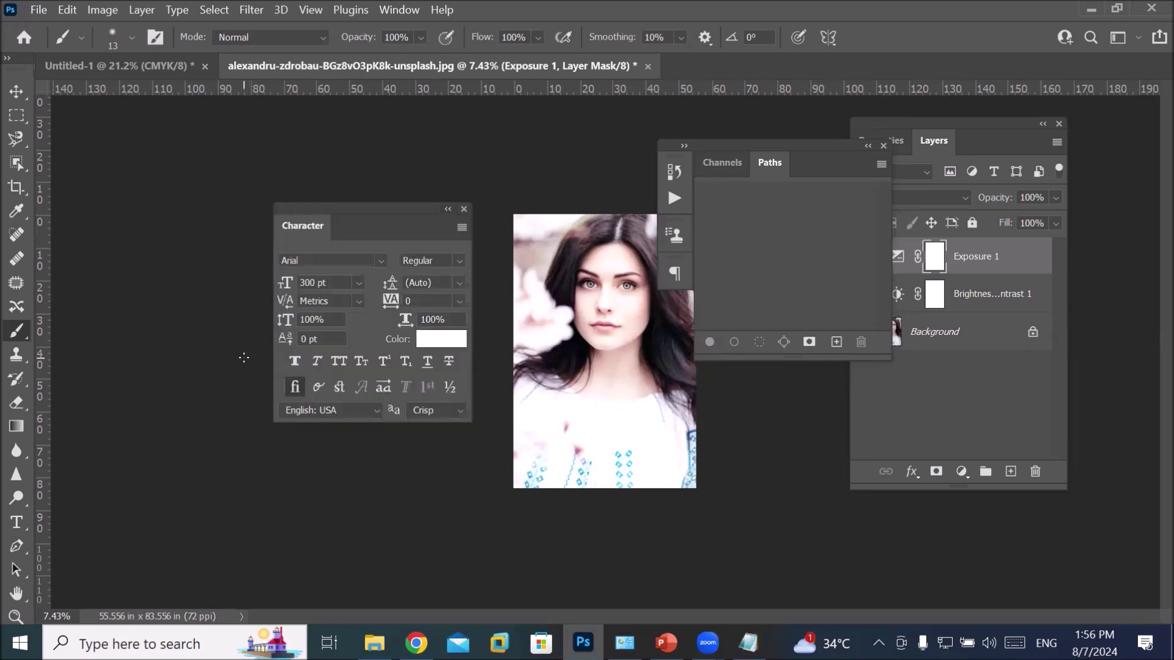
Step: Close the leftover Channels and Paths group, and dock the Character panel beneath the Properties and Layers group
{"action": "left_click_drag", "start_coordinate": [761, 141], "coordinate": [619, 130]}
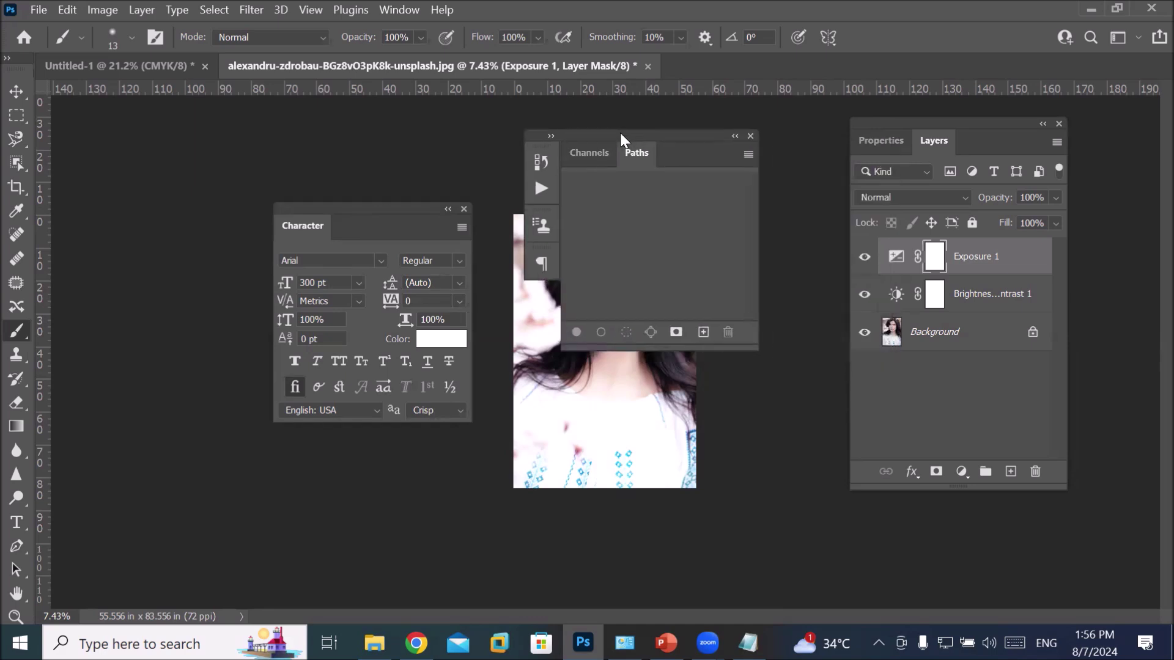
{"action": "left_click", "coordinate": [750, 136]}
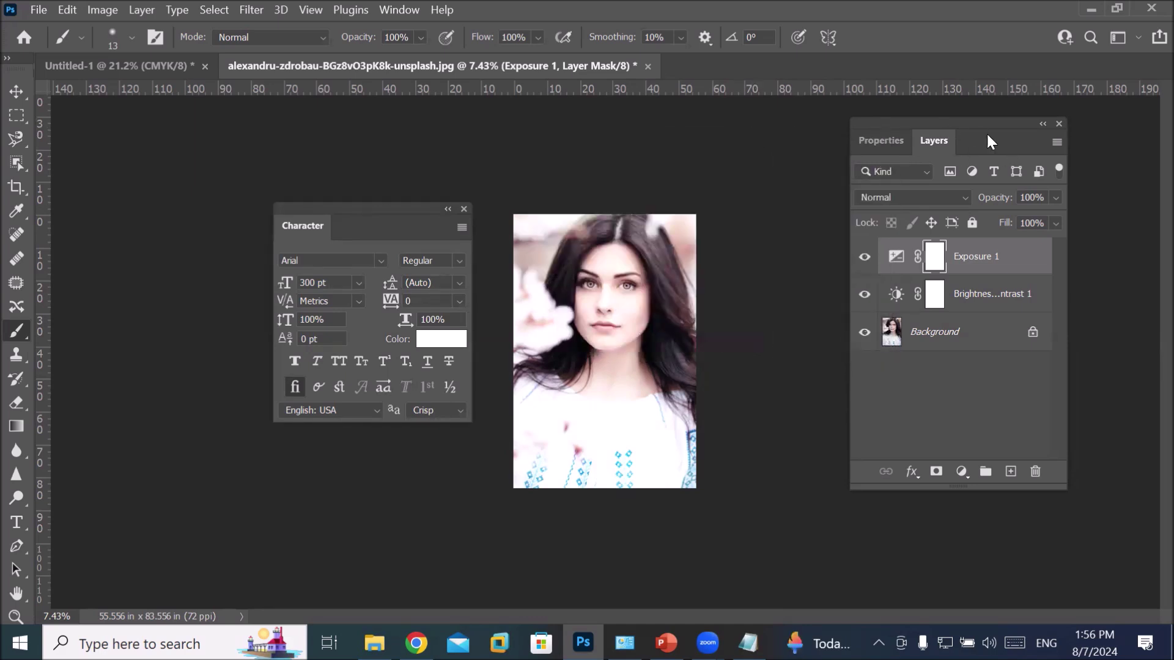
{"action": "left_click_drag", "start_coordinate": [418, 211], "coordinate": [982, 483]}
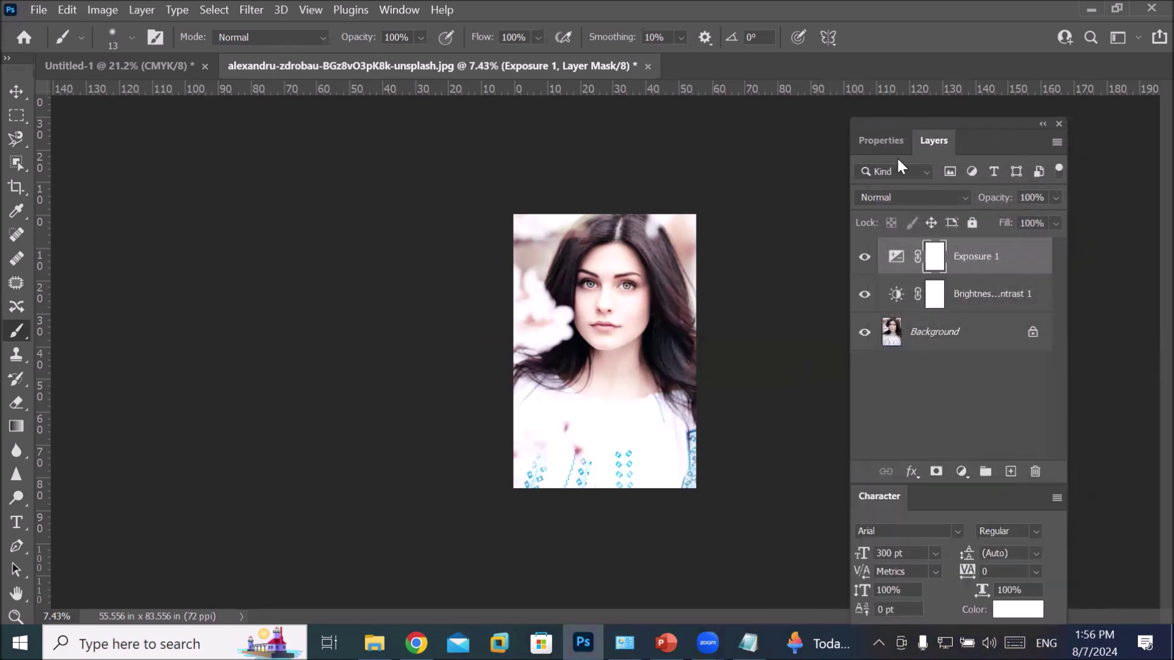
{"action": "left_click_drag", "start_coordinate": [893, 124], "coordinate": [915, 108]}
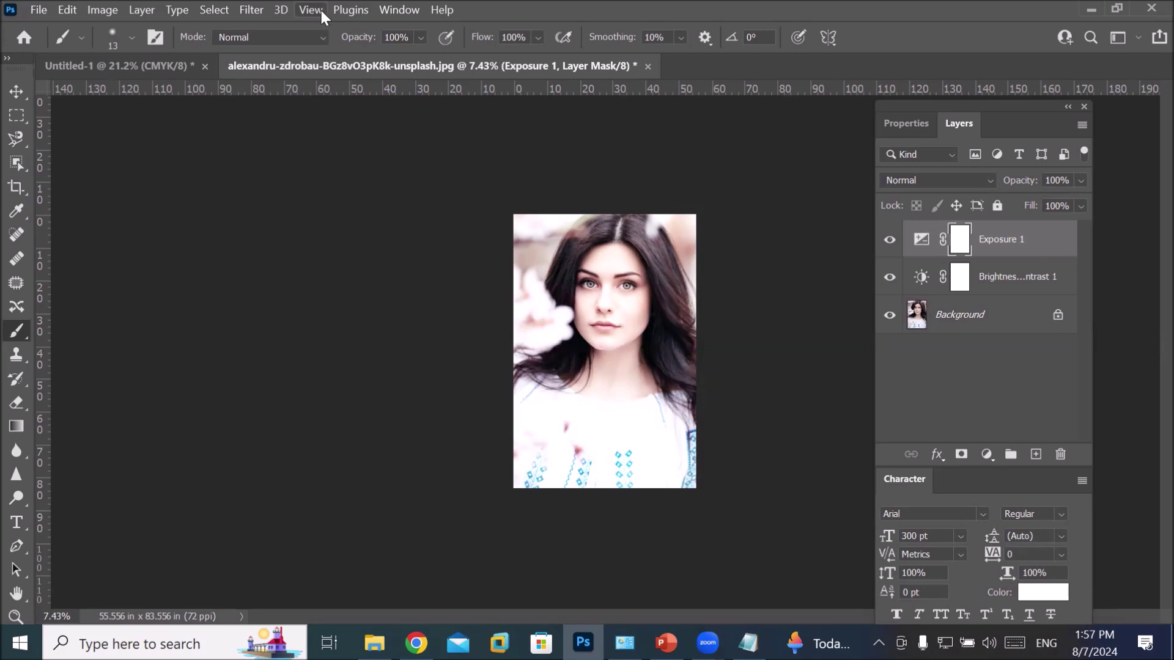
Step: Show the Paragraph panel, detach it, close the leftover Channels and Paths group, and group Paragraph with Character
{"action": "left_click", "coordinate": [395, 9]}
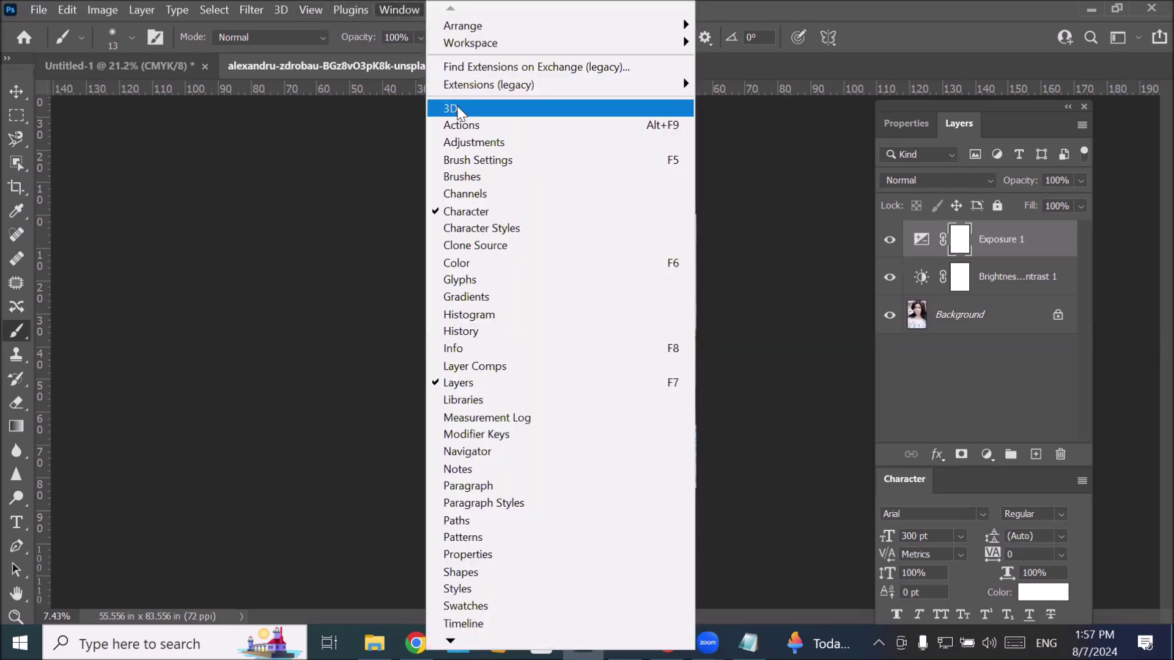
{"action": "left_click", "coordinate": [512, 486]}
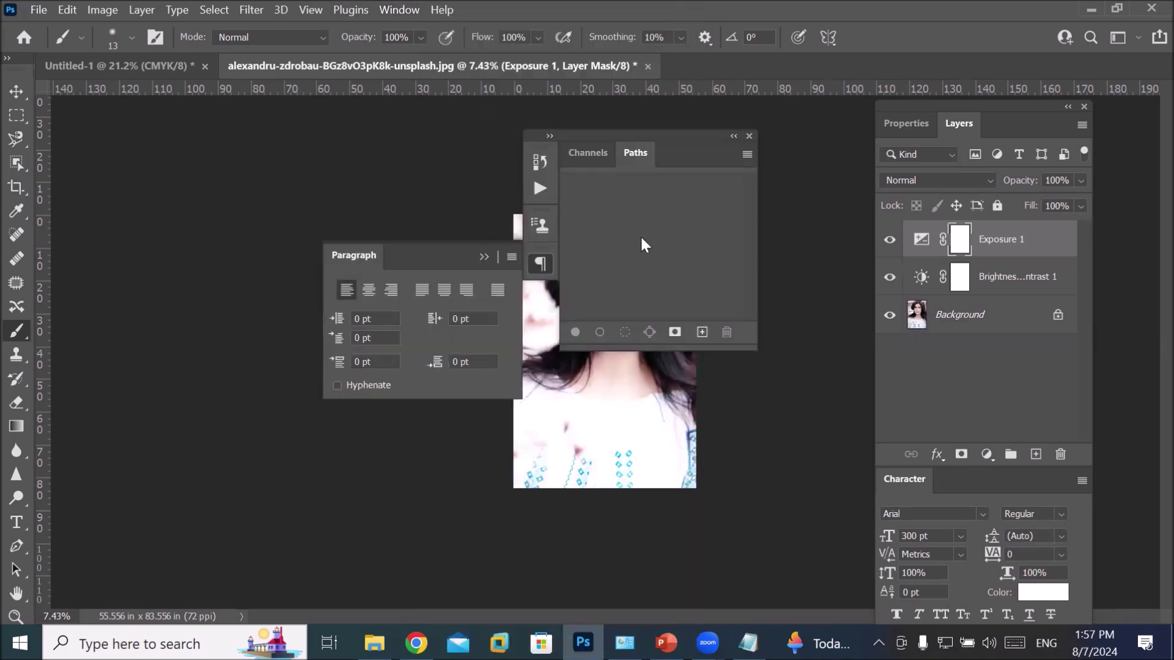
{"action": "left_click_drag", "start_coordinate": [360, 261], "coordinate": [223, 231]}
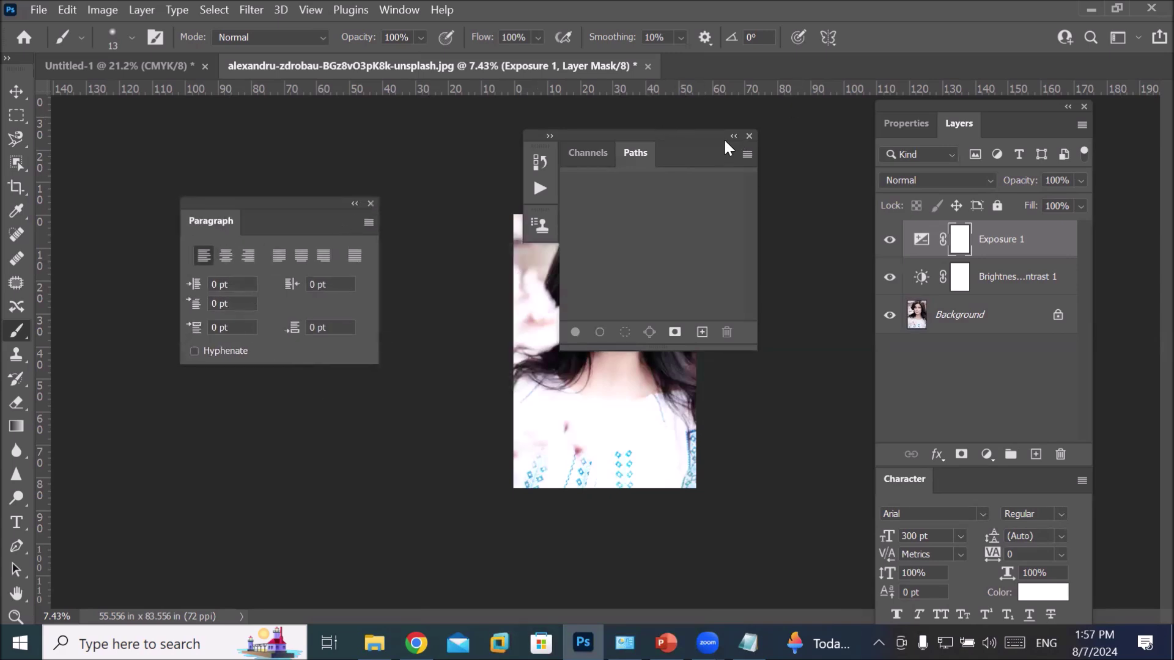
{"action": "left_click", "coordinate": [751, 136]}
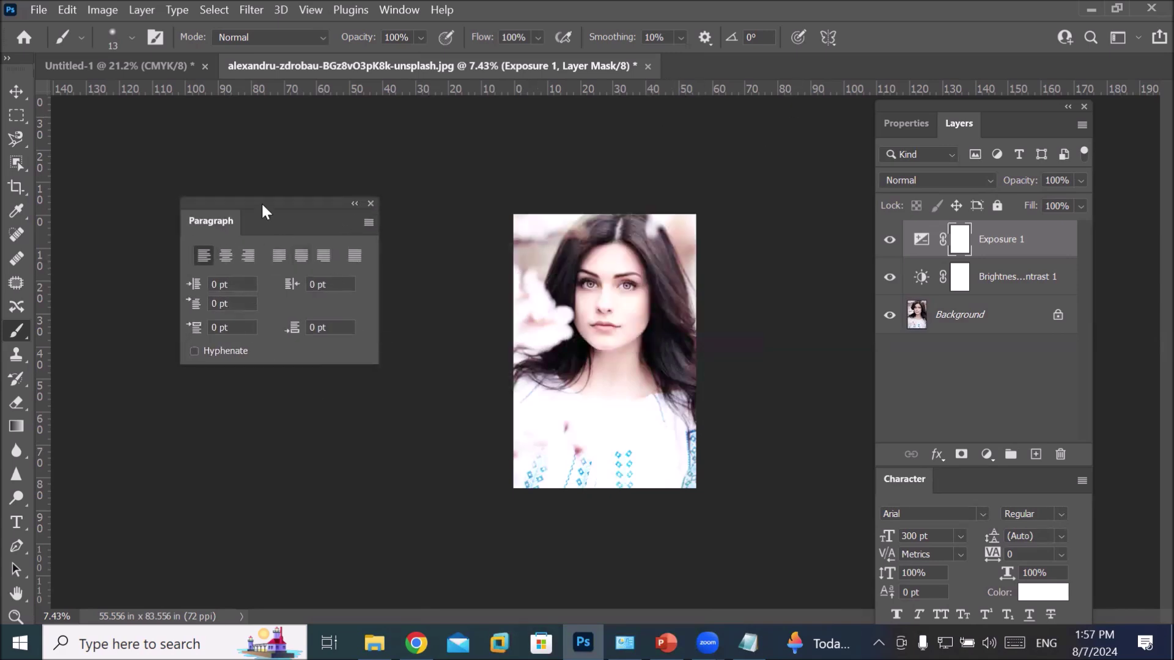
{"action": "left_click_drag", "start_coordinate": [264, 211], "coordinate": [1051, 476]}
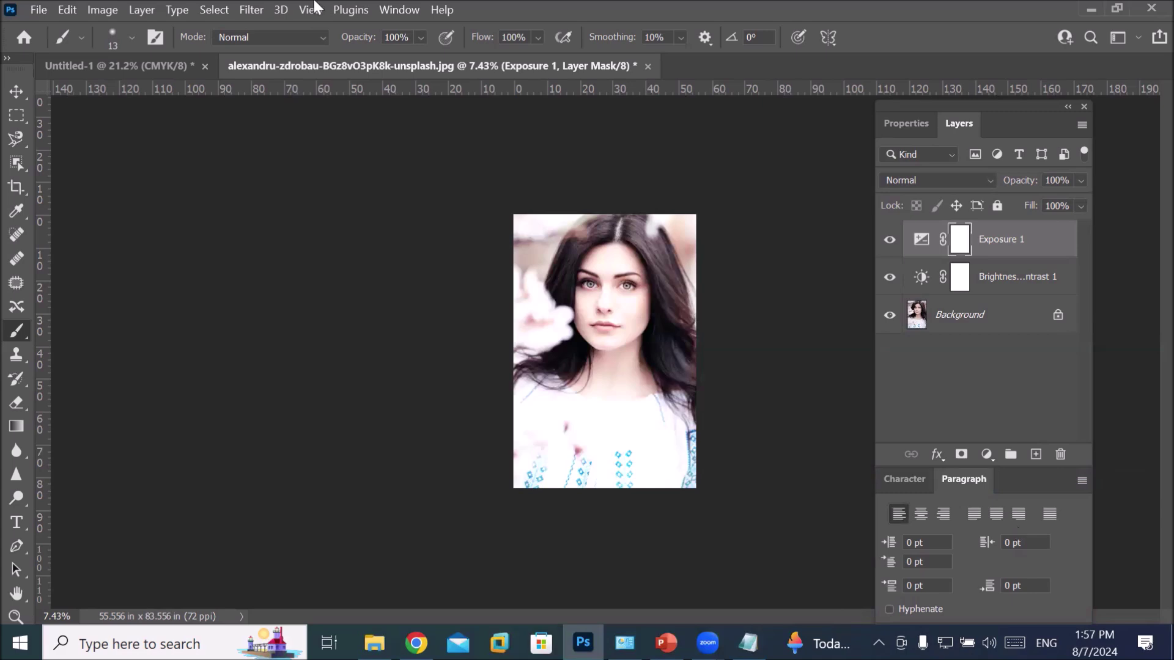
Step: Set up a new workspace named "My Project panel" that captures Keyboard Shortcuts, Menus and Toolbar
{"action": "left_click", "coordinate": [396, 10]}
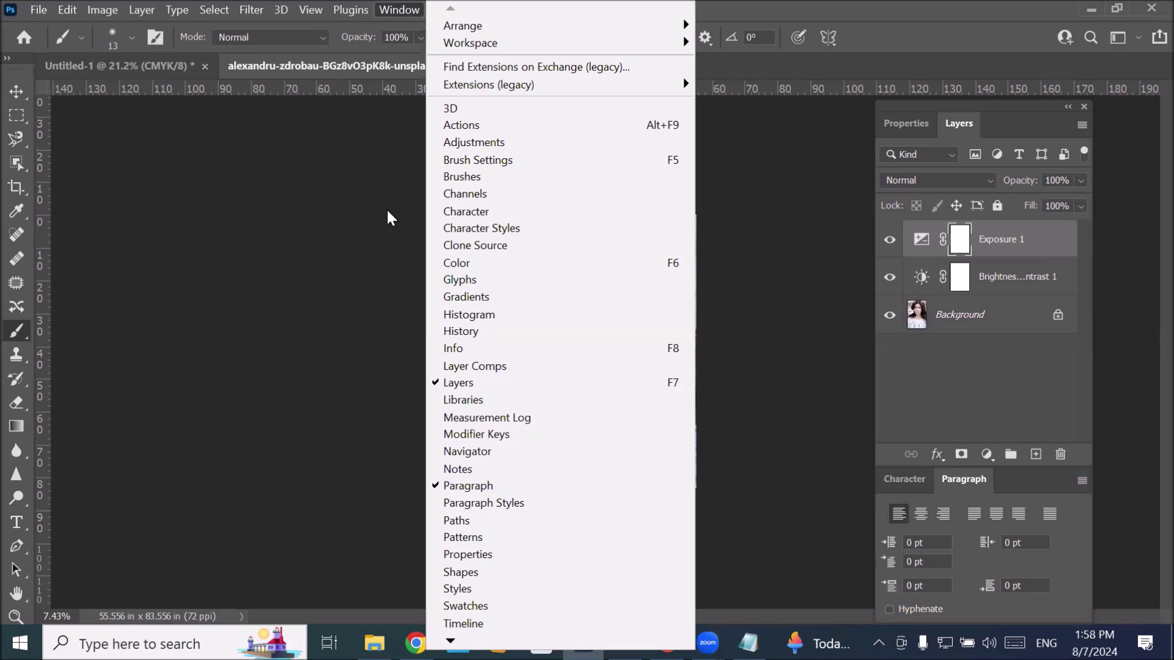
{"action": "mouse_move", "coordinate": [521, 46]}
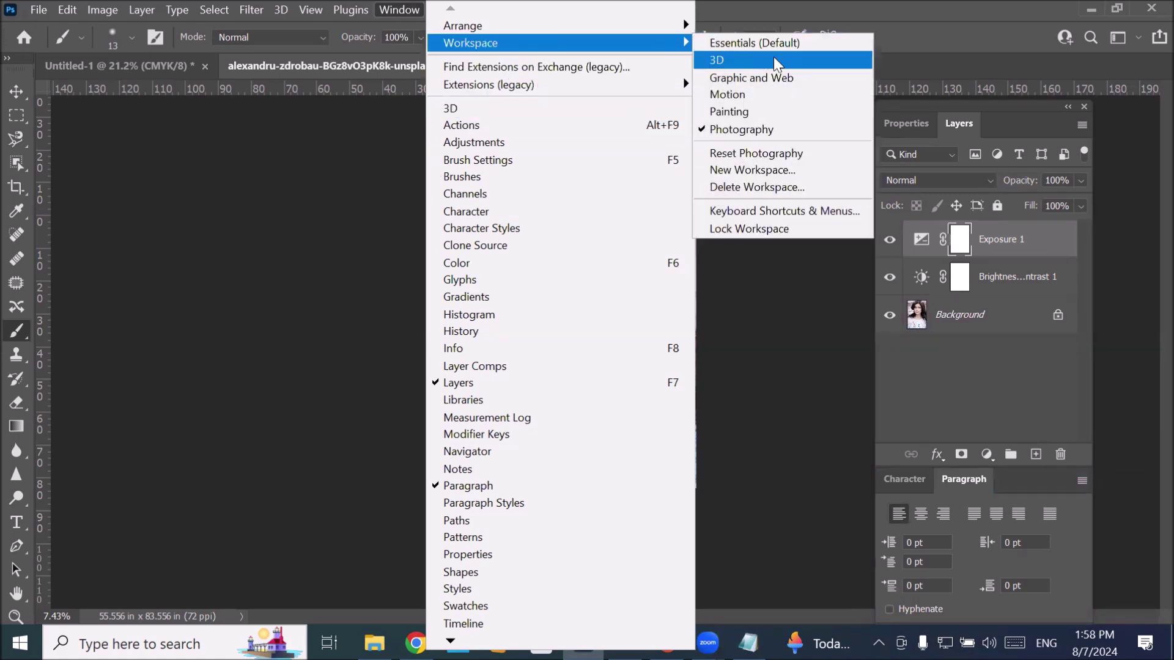
{"action": "left_click", "coordinate": [821, 173]}
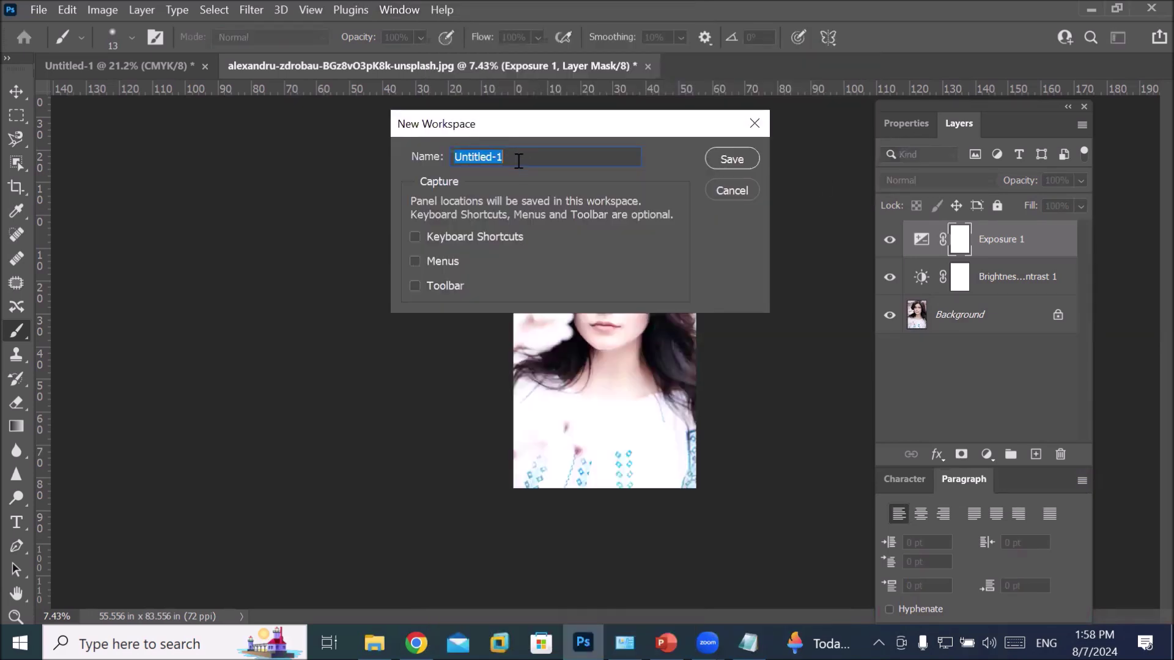
{"action": "type", "text": "My "}
{"action": "type", "text": "Panel"}
{"action": "key", "text": "BackSpace"}
{"action": "key", "text": "BackSpace"}
{"action": "key", "text": "BackSpace"}
{"action": "key", "text": "BackSpace"}
{"action": "type", "text": "roject panes"}
{"action": "key", "text": "BackSpace"}
{"action": "type", "text": "l"}
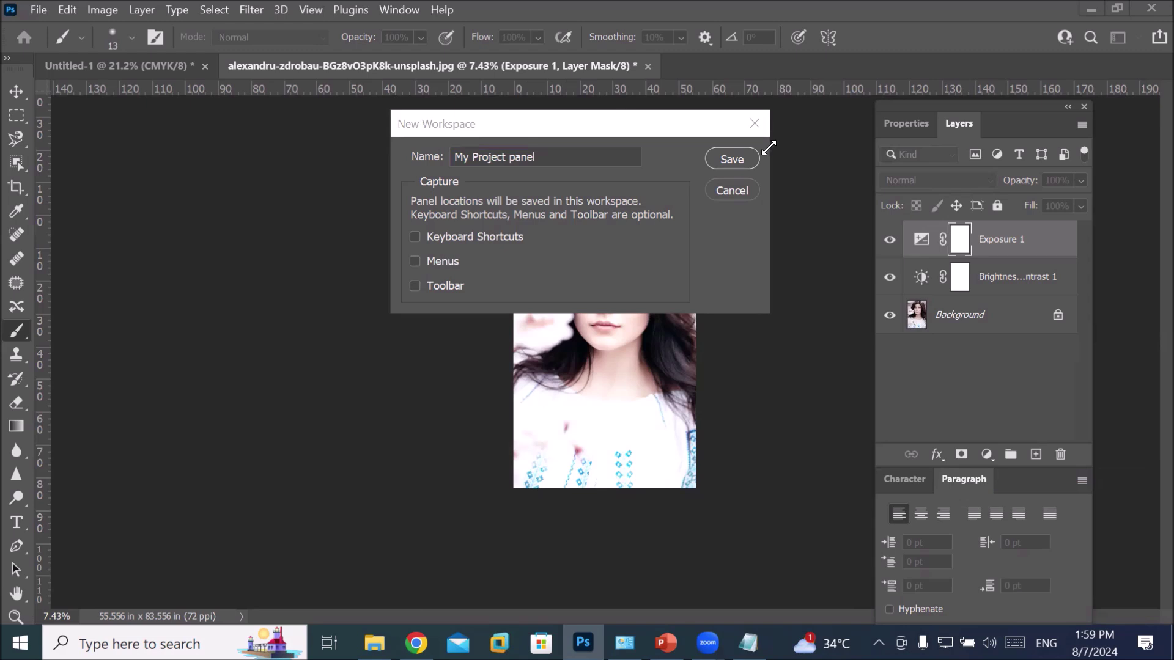
{"action": "left_click", "coordinate": [591, 159]}
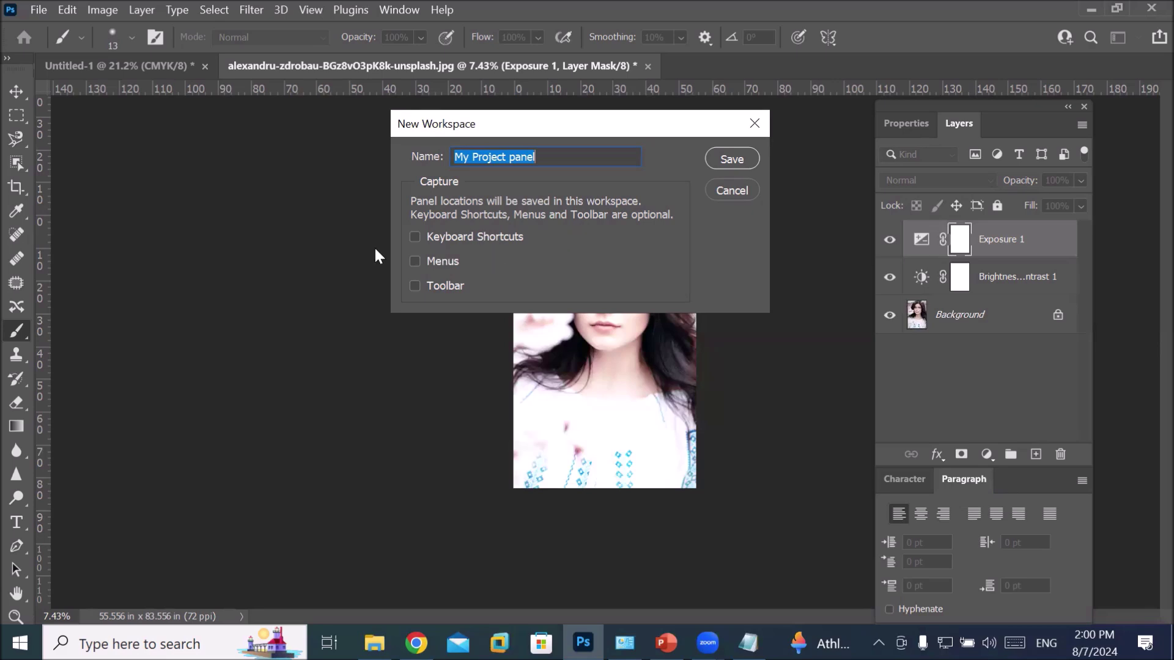
{"action": "left_click", "coordinate": [416, 238]}
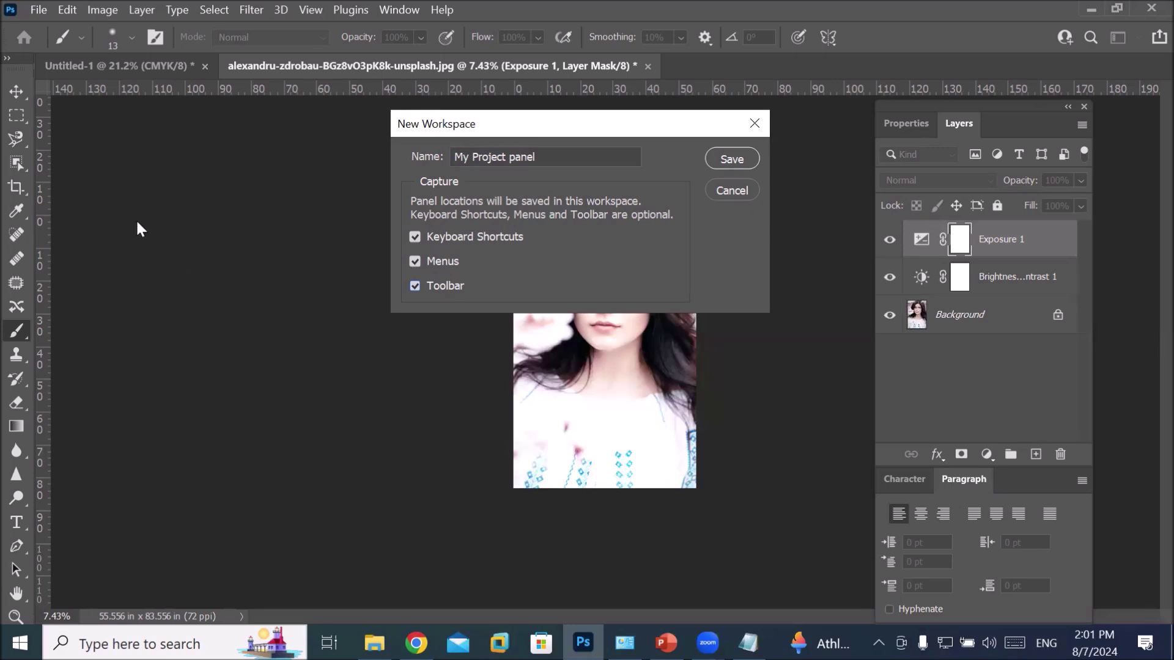
Step: Switch the toolbar to two columns, float it beside the portrait, and cancel the new workspace
{"action": "left_click", "coordinate": [7, 59]}
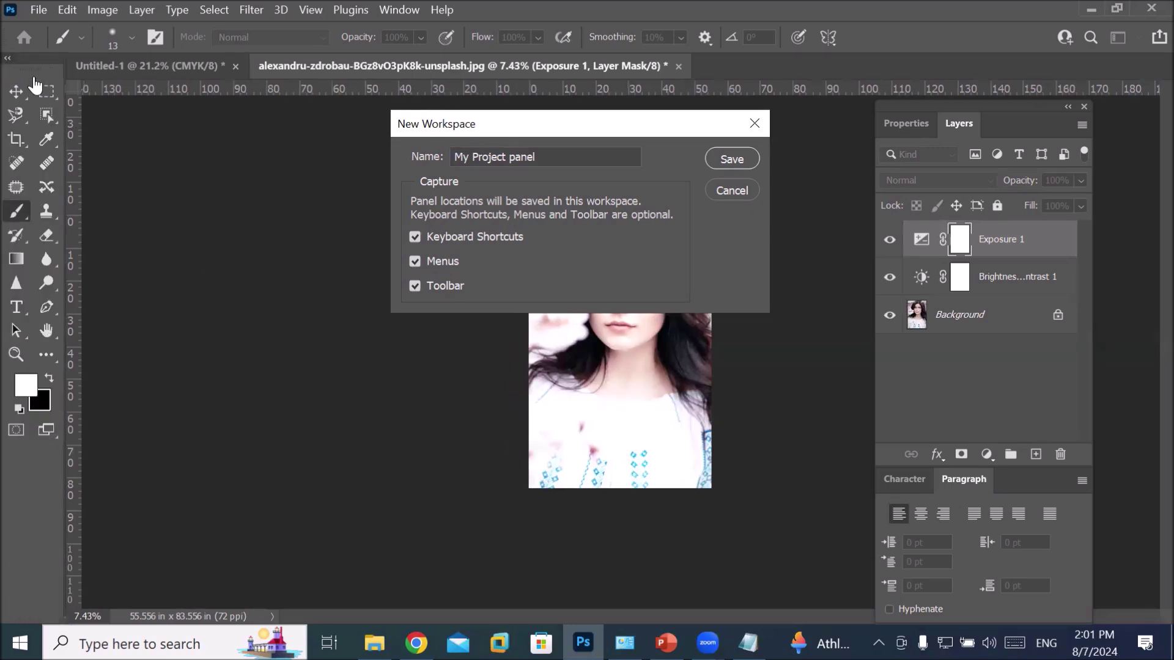
{"action": "left_click_drag", "start_coordinate": [30, 53], "coordinate": [201, 132]}
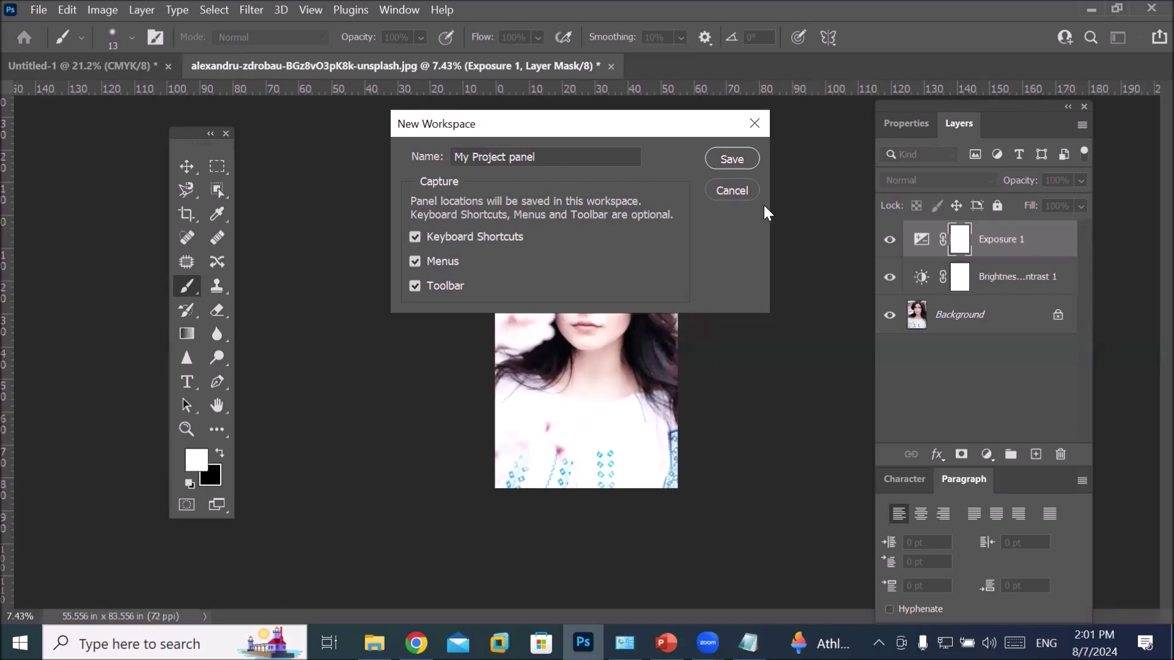
{"action": "left_click", "coordinate": [733, 193]}
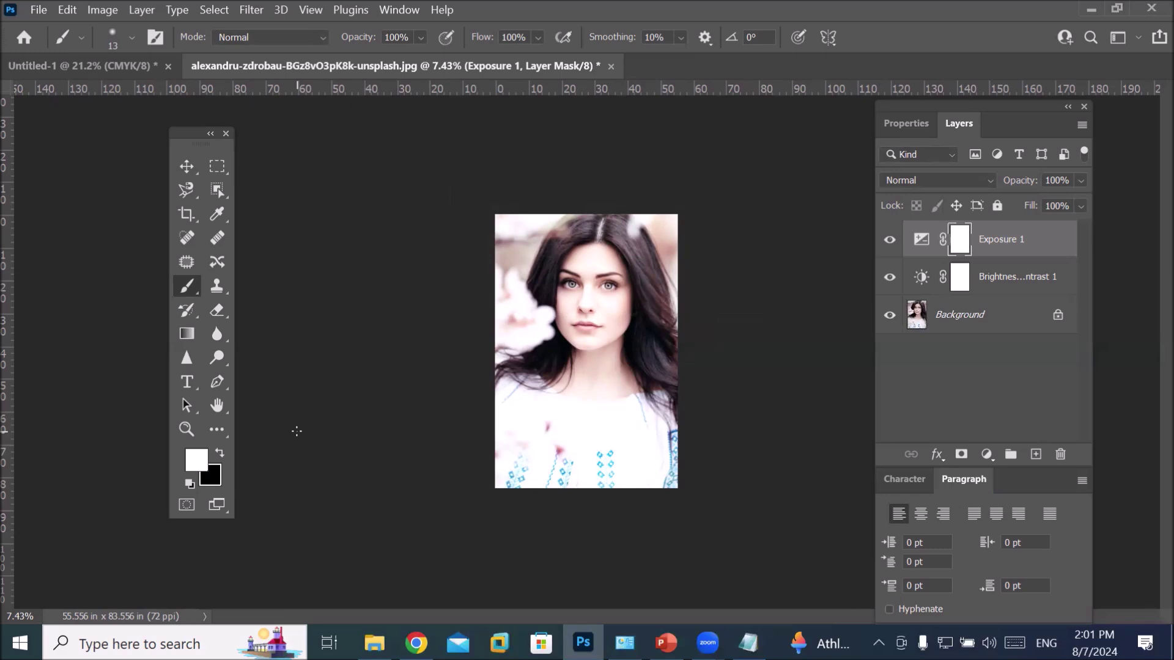
Step: Customize the toolbar by moving the Move Tool and the Artboard Tool into Extra Tools
{"action": "left_click", "coordinate": [214, 431]}
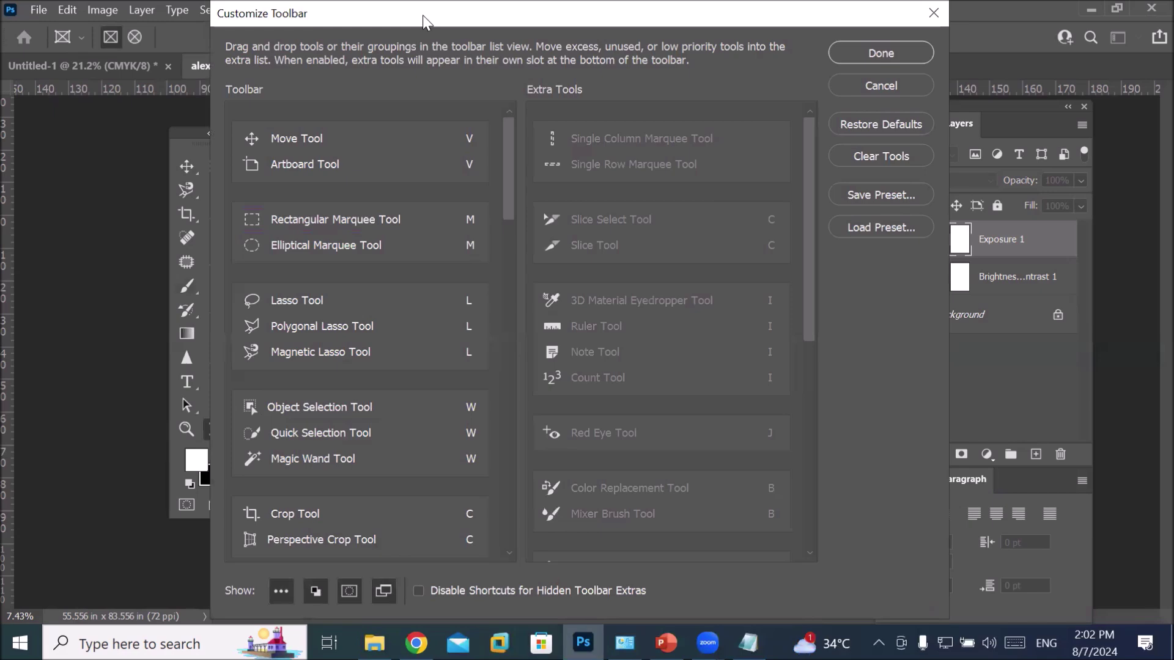
{"action": "left_click_drag", "start_coordinate": [426, 25], "coordinate": [345, 25]}
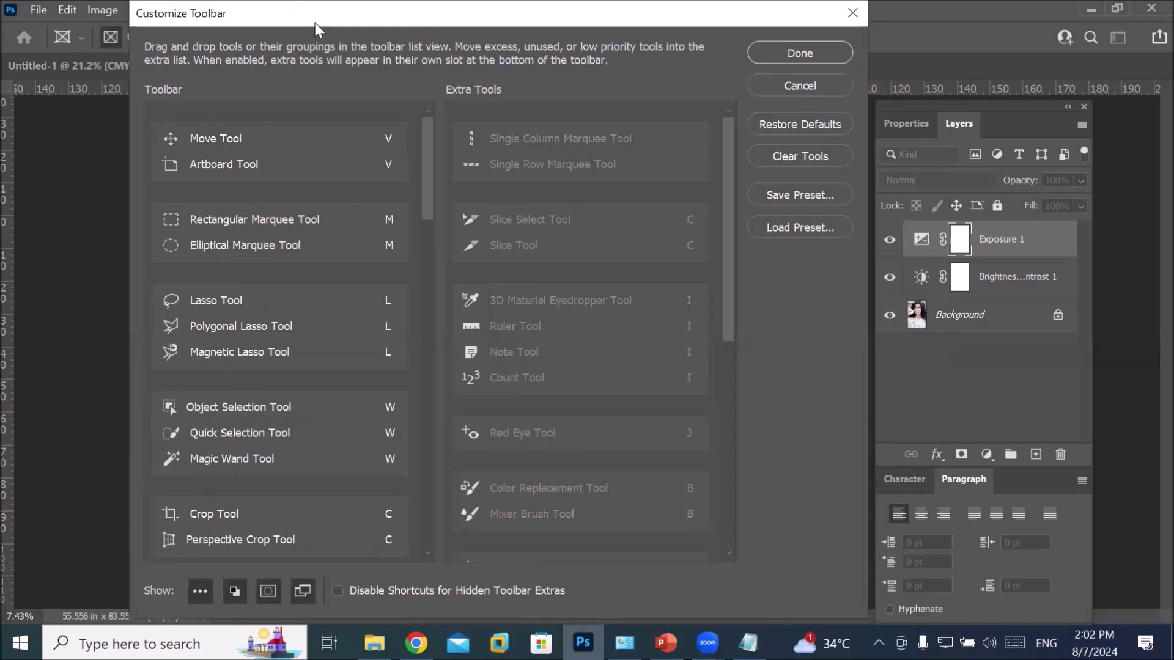
{"action": "left_click_drag", "start_coordinate": [314, 23], "coordinate": [494, 46]}
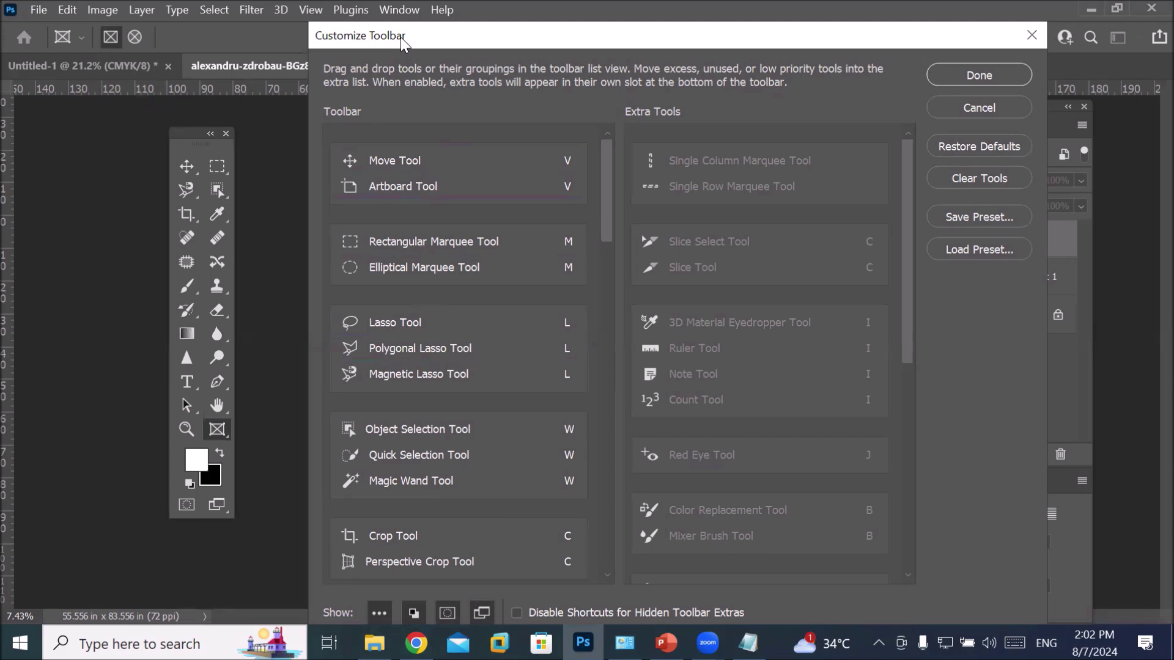
{"action": "left_click_drag", "start_coordinate": [402, 39], "coordinate": [368, 25]}
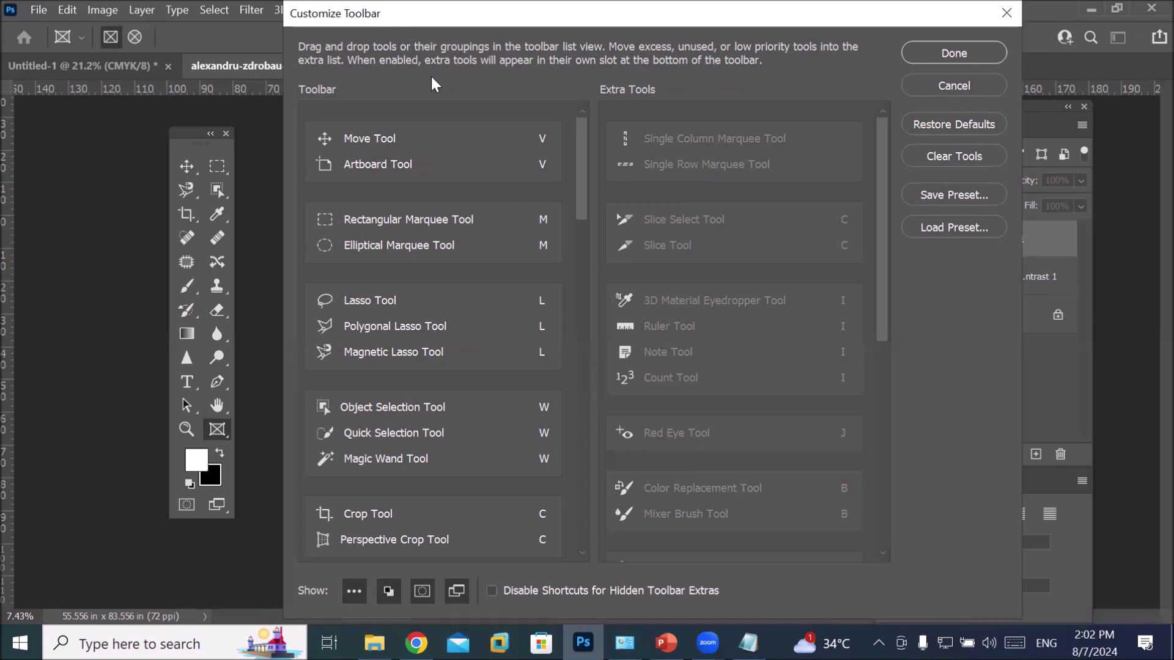
{"action": "left_click_drag", "start_coordinate": [361, 138], "coordinate": [635, 190]}
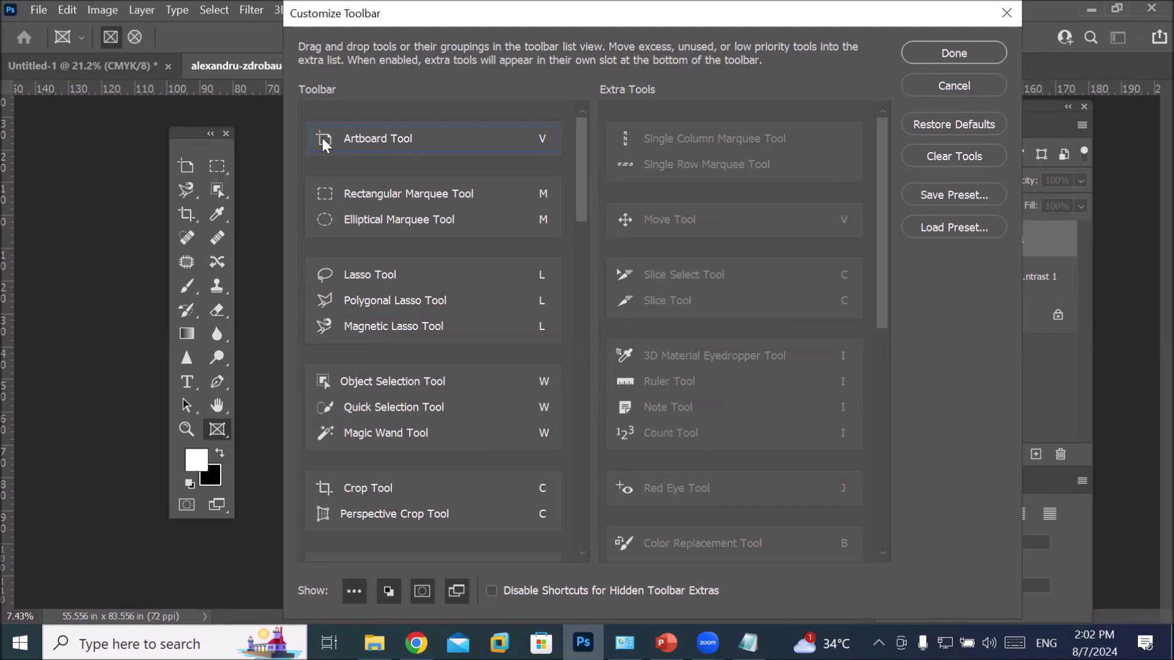
{"action": "left_click_drag", "start_coordinate": [352, 139], "coordinate": [639, 183]}
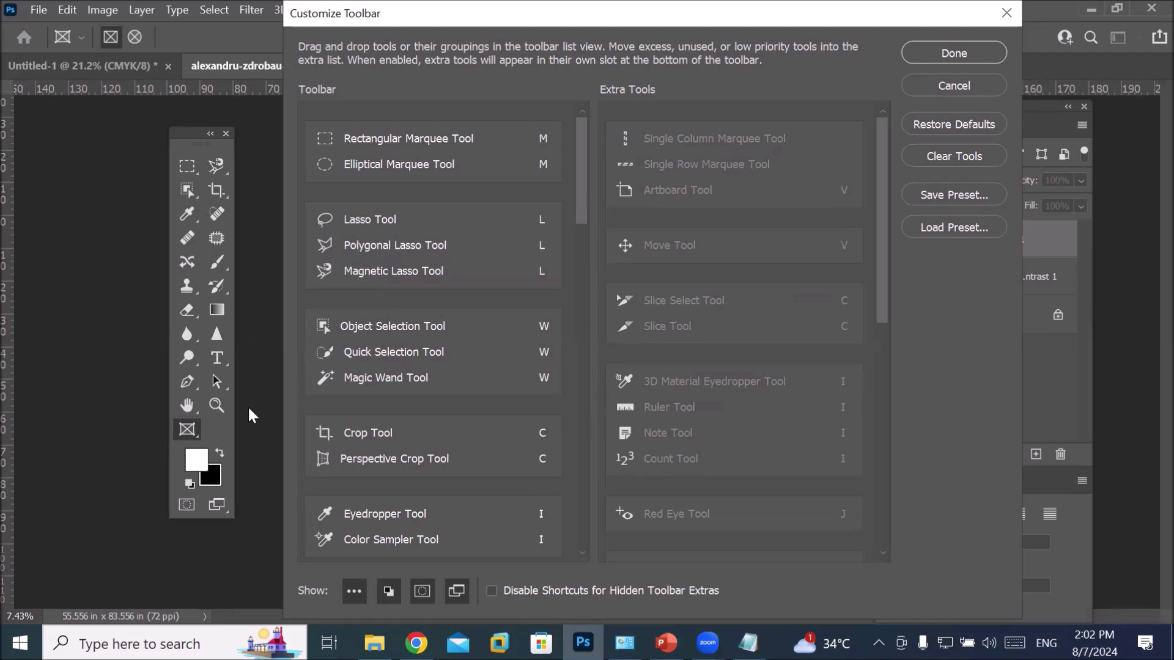
Step: Move the Zoom Tool from the toolbar list into Extra Tools and apply the toolbar customization
{"action": "scroll", "coordinate": [365, 356], "scroll_direction": "down", "scroll_amount": 4}
{"action": "scroll", "coordinate": [367, 356], "scroll_direction": "down", "scroll_amount": 15}
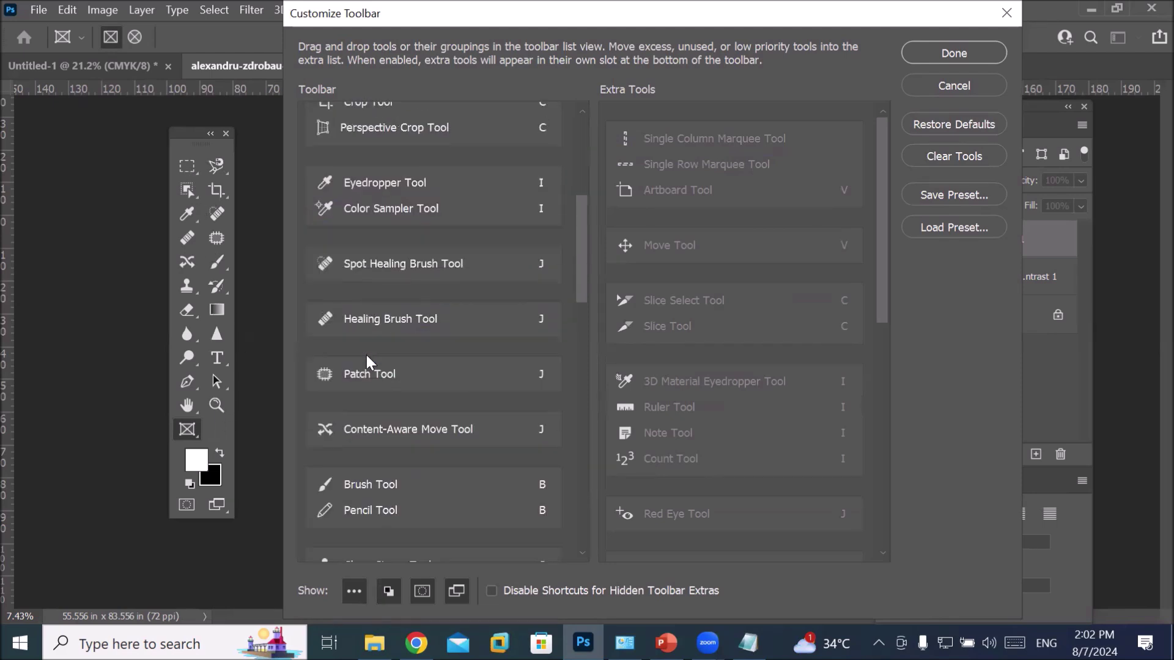
{"action": "scroll", "coordinate": [367, 356], "scroll_direction": "down", "scroll_amount": 15}
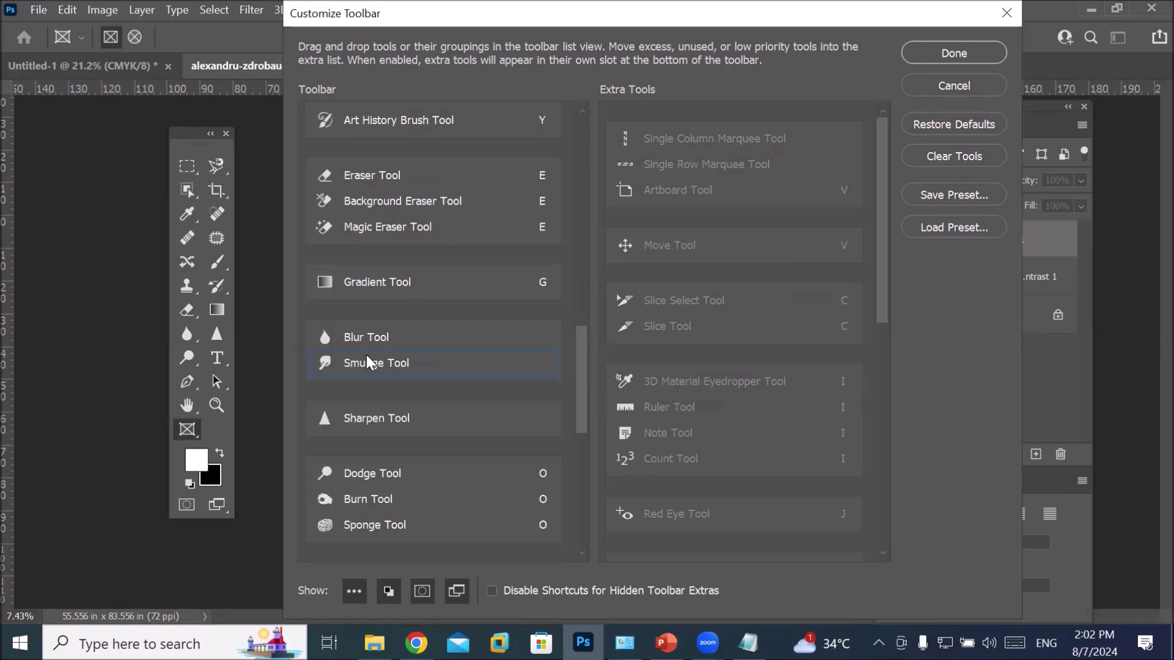
{"action": "scroll", "coordinate": [366, 355], "scroll_direction": "down", "scroll_amount": 3}
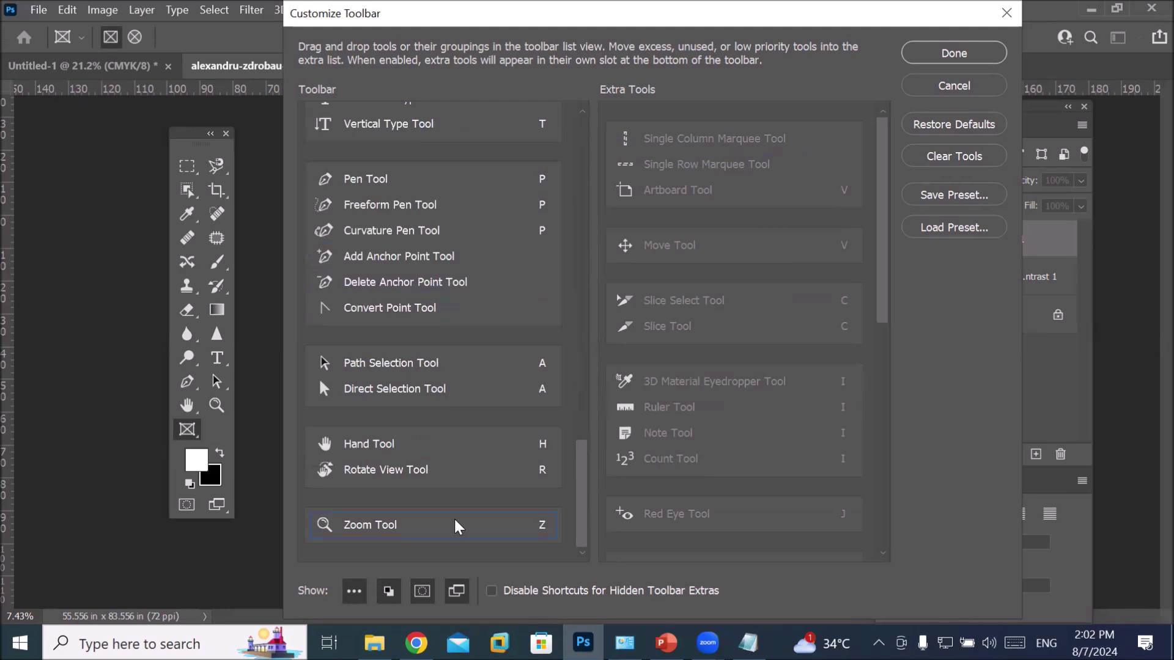
{"action": "left_click_drag", "start_coordinate": [468, 534], "coordinate": [748, 499]}
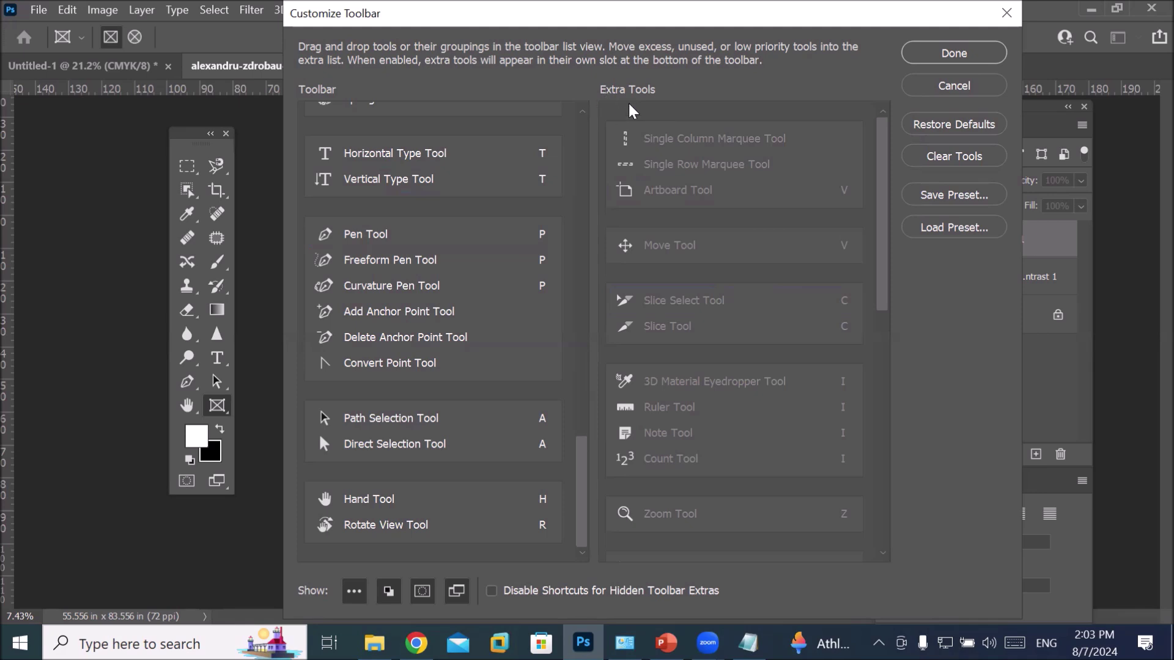
{"action": "left_click", "coordinate": [975, 52]}
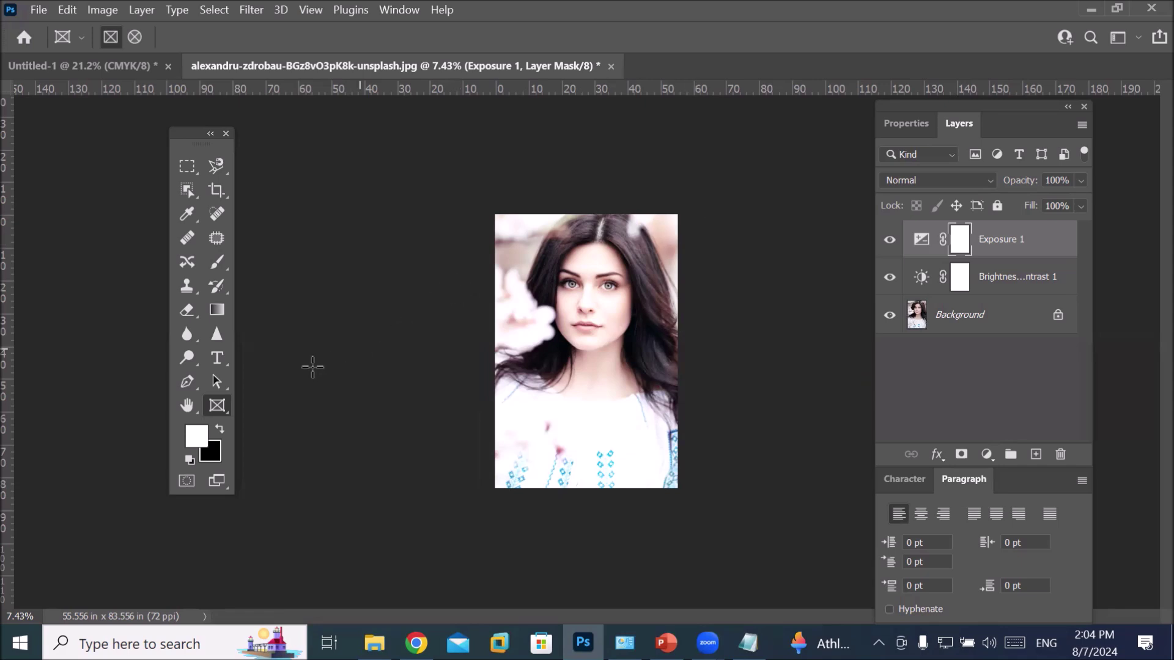
Step: Review the extra tools grouped in the toolbar's last slot and in the Customize Toolbar dialog, and close the dialog
{"action": "right_click", "coordinate": [222, 406]}
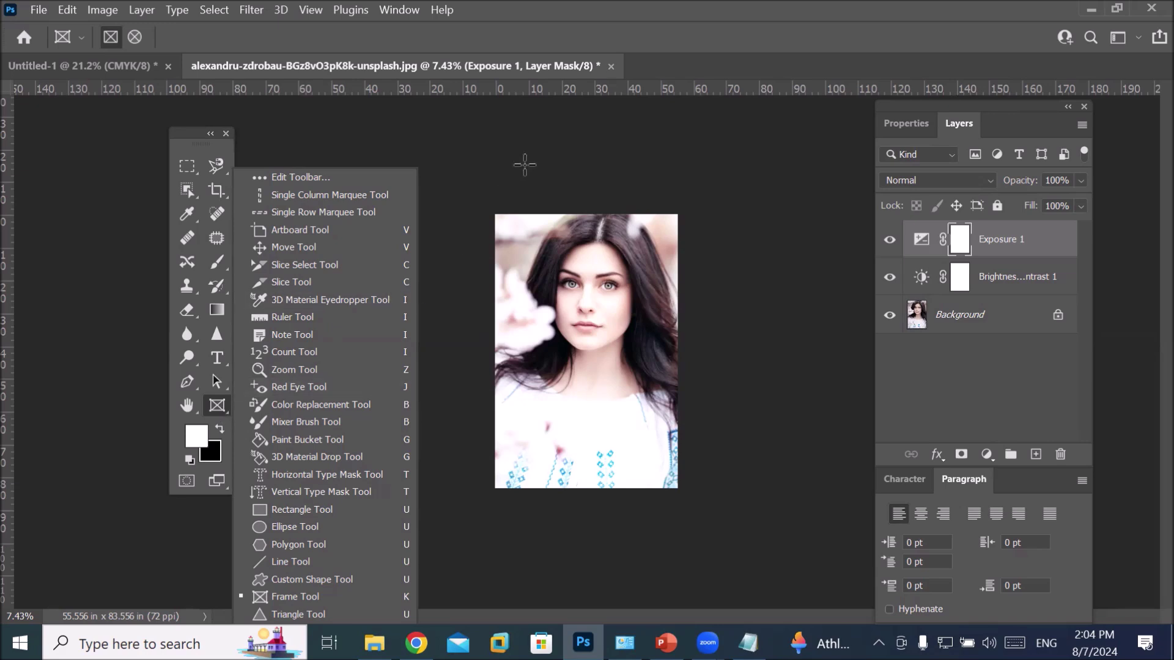
{"action": "left_click", "coordinate": [184, 129]}
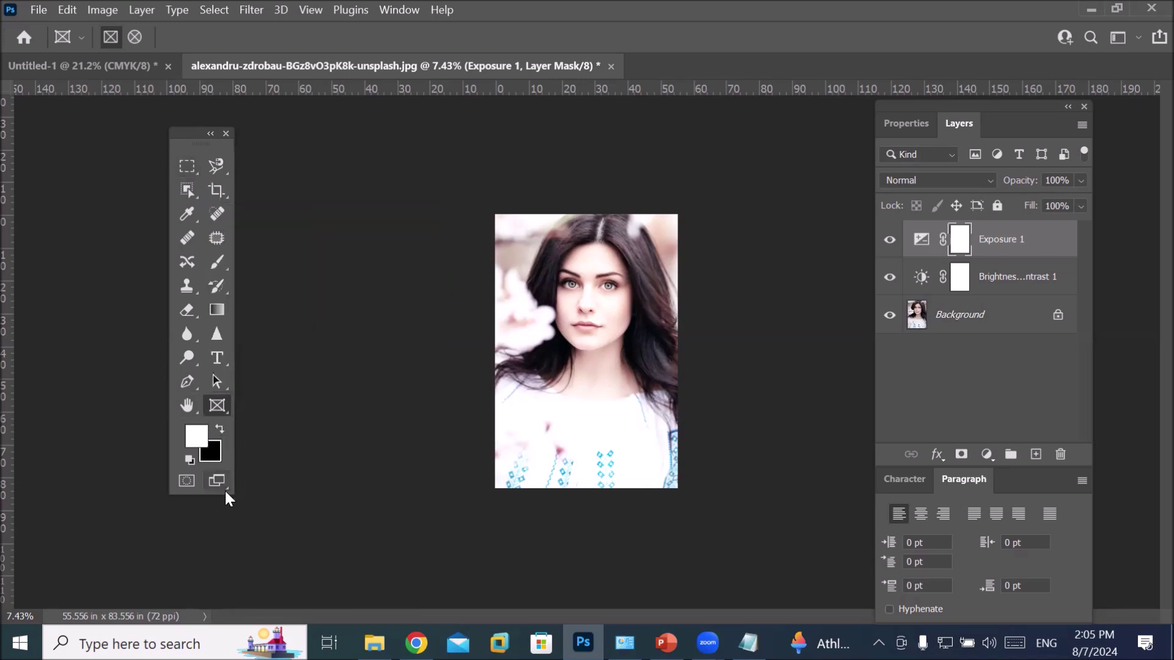
{"action": "left_click", "coordinate": [217, 405]}
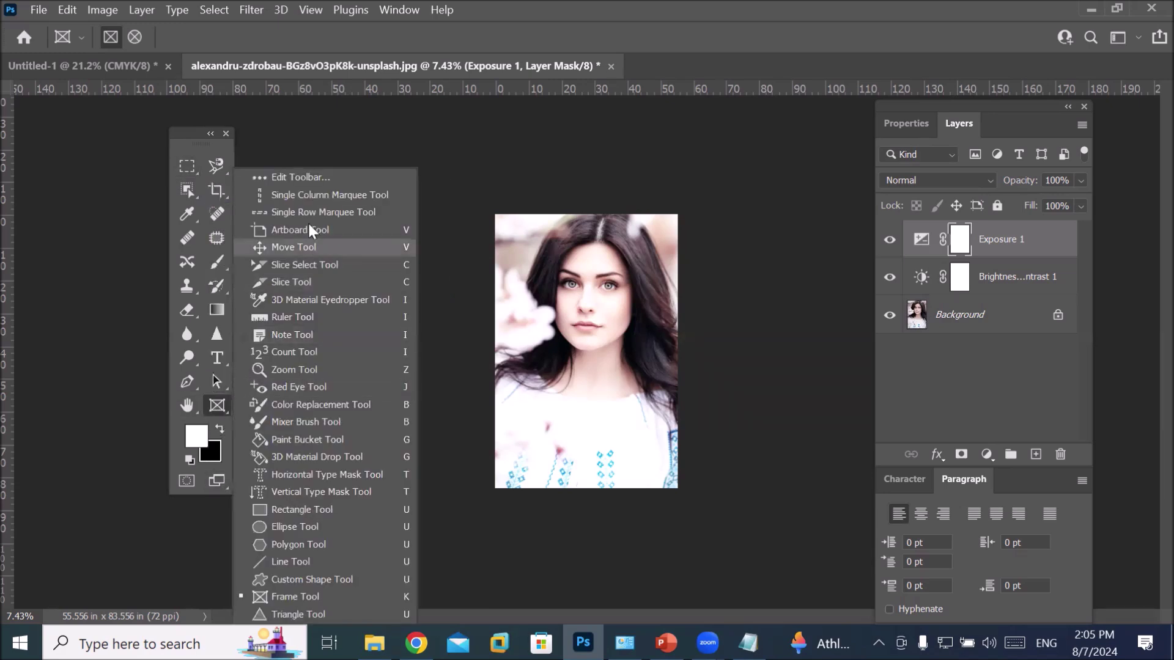
{"action": "left_click", "coordinate": [325, 173]}
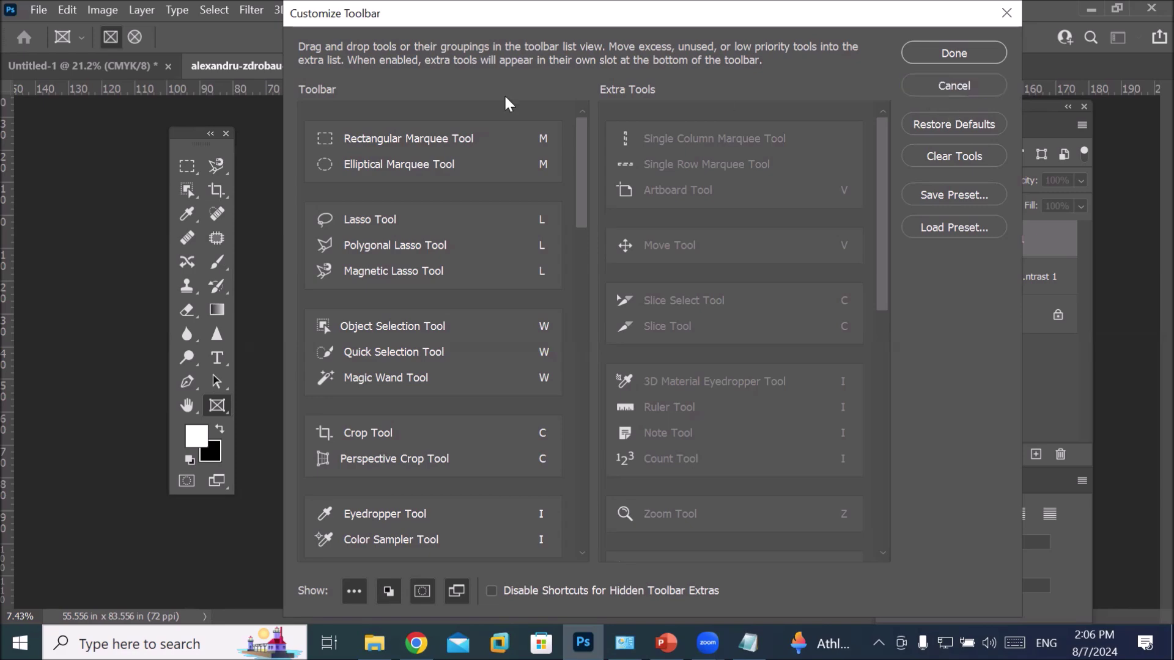
{"action": "key", "text": "Escape"}
{"action": "left_click", "coordinate": [39, 9]}
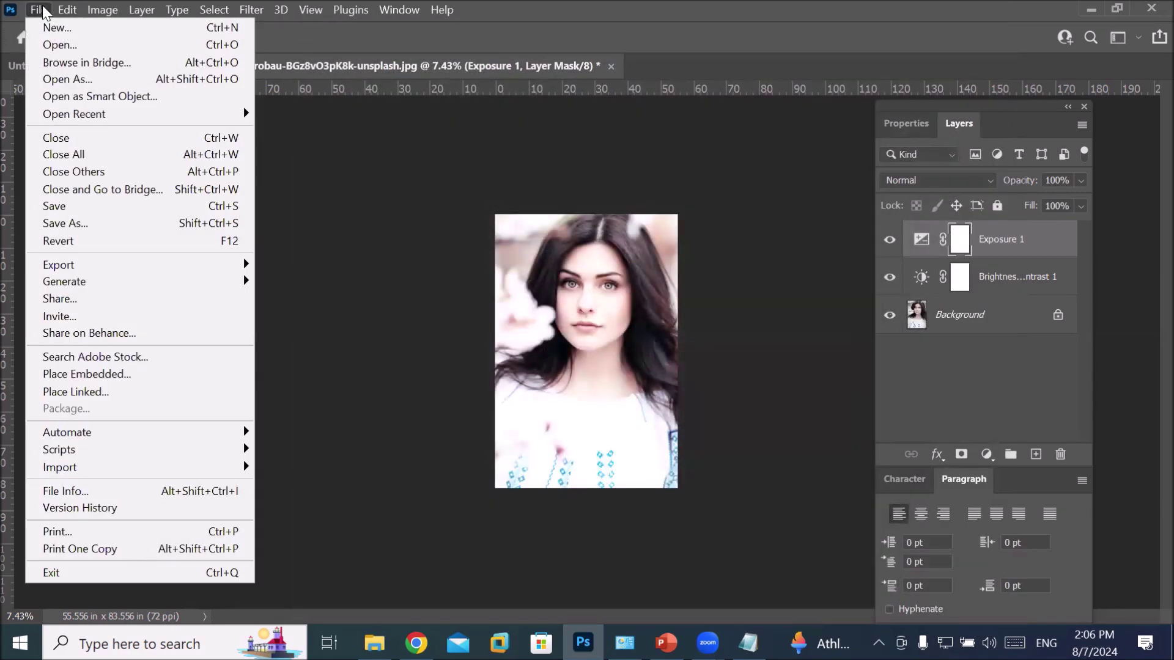
{"action": "left_click", "coordinate": [83, 13]}
{"action": "left_click", "coordinate": [72, 16]}
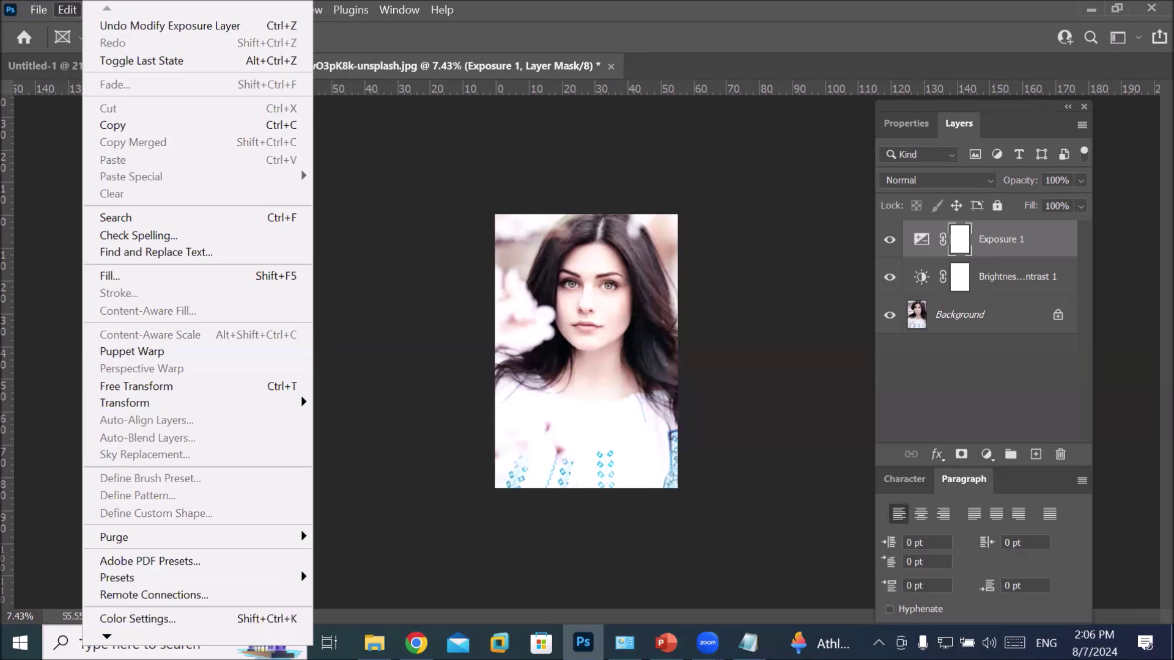
{"action": "mouse_move", "coordinate": [107, 637]}
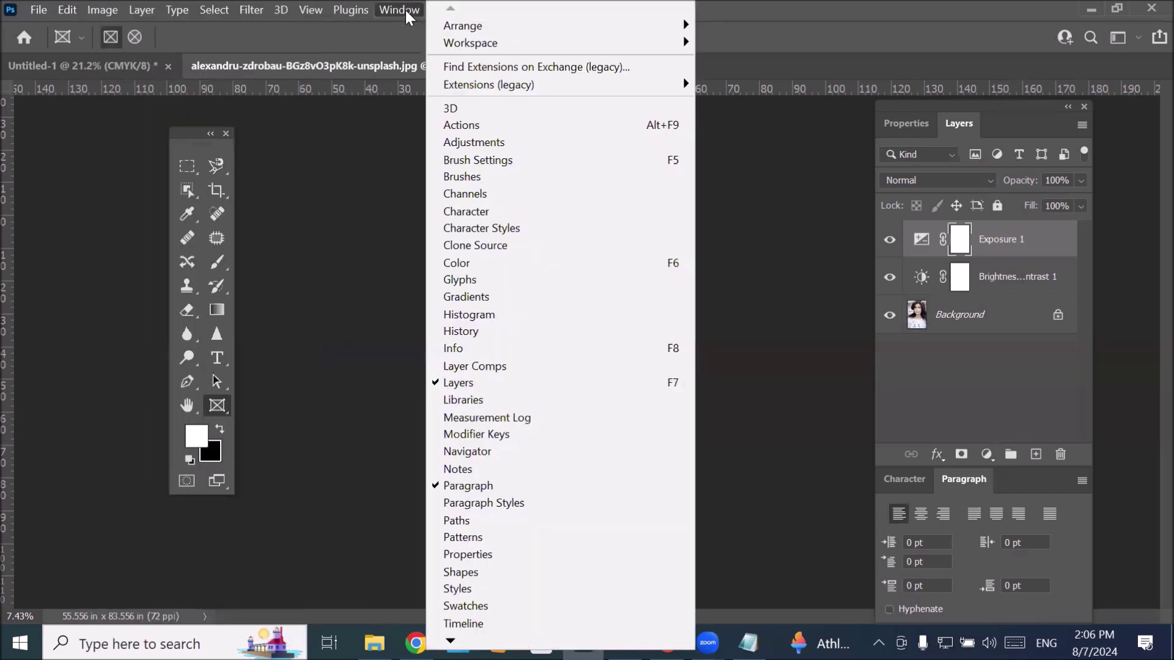
Step: Open the workspace's Keyboard Shortcuts and Menus settings at the application menu visibility list, moving the dialog clear of the toolbar
{"action": "left_click", "coordinate": [406, 11]}
{"action": "left_click", "coordinate": [406, 9]}
{"action": "mouse_move", "coordinate": [498, 51]}
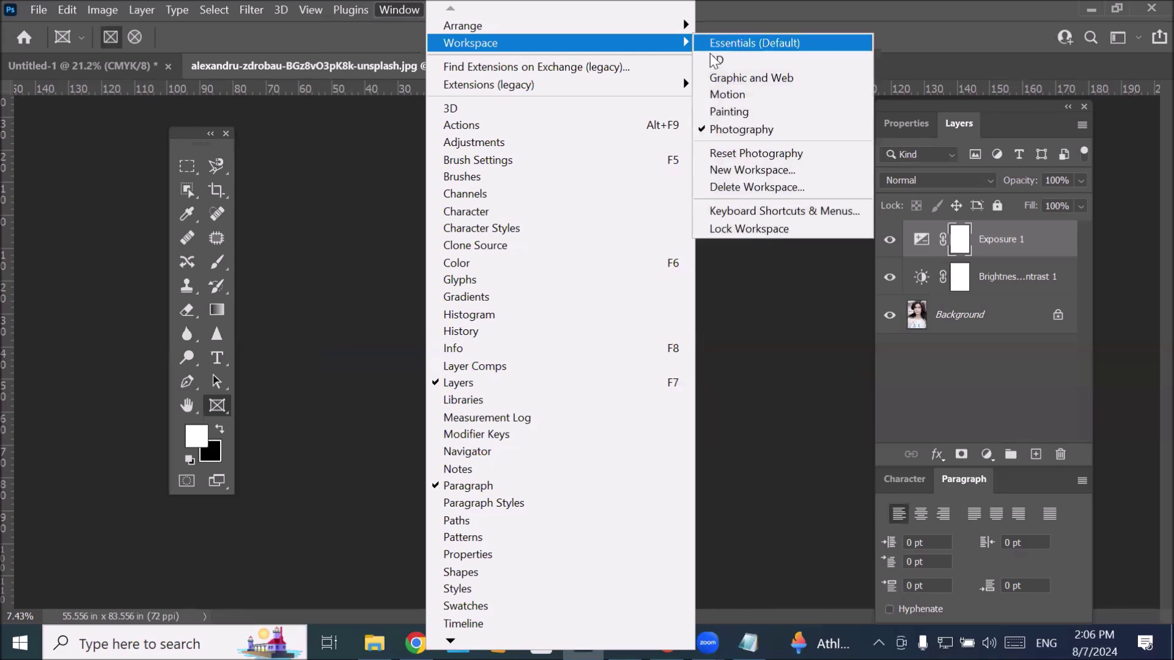
{"action": "left_click", "coordinate": [859, 212]}
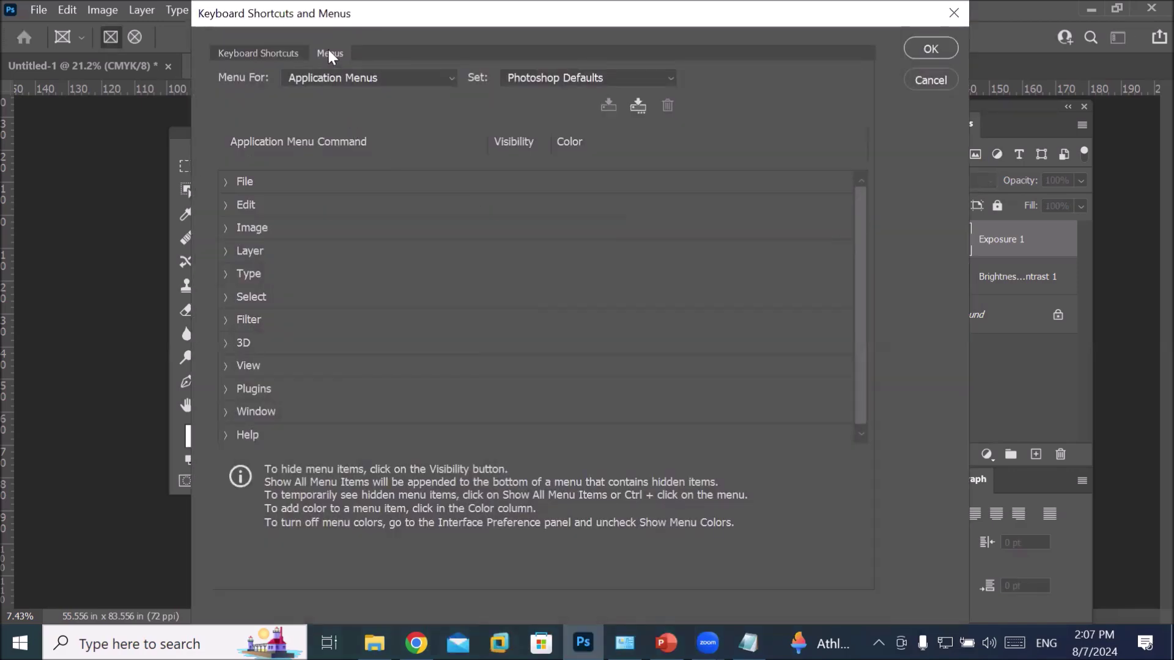
{"action": "left_click", "coordinate": [231, 53]}
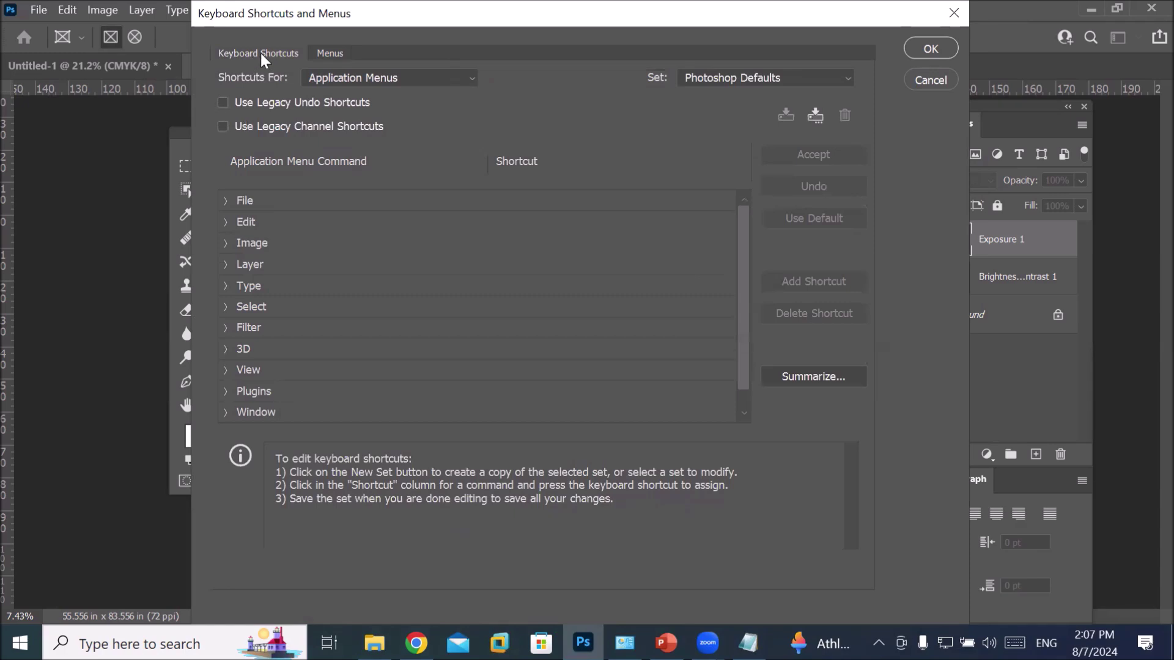
{"action": "left_click", "coordinate": [339, 53]}
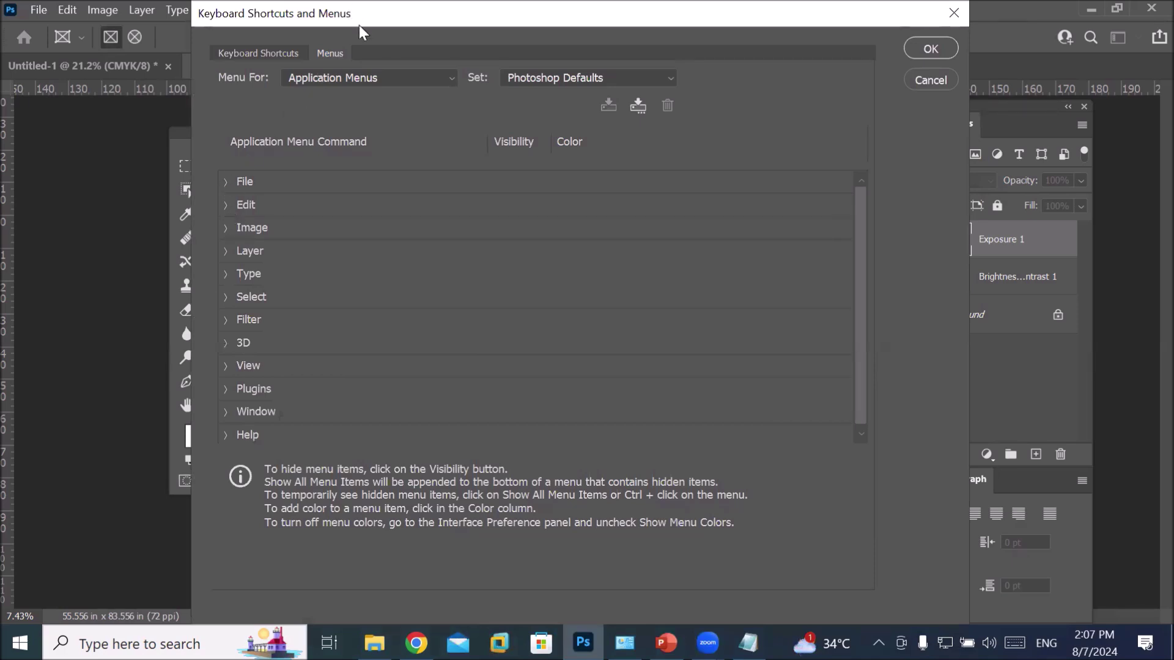
{"action": "left_click_drag", "start_coordinate": [369, 13], "coordinate": [534, 93]}
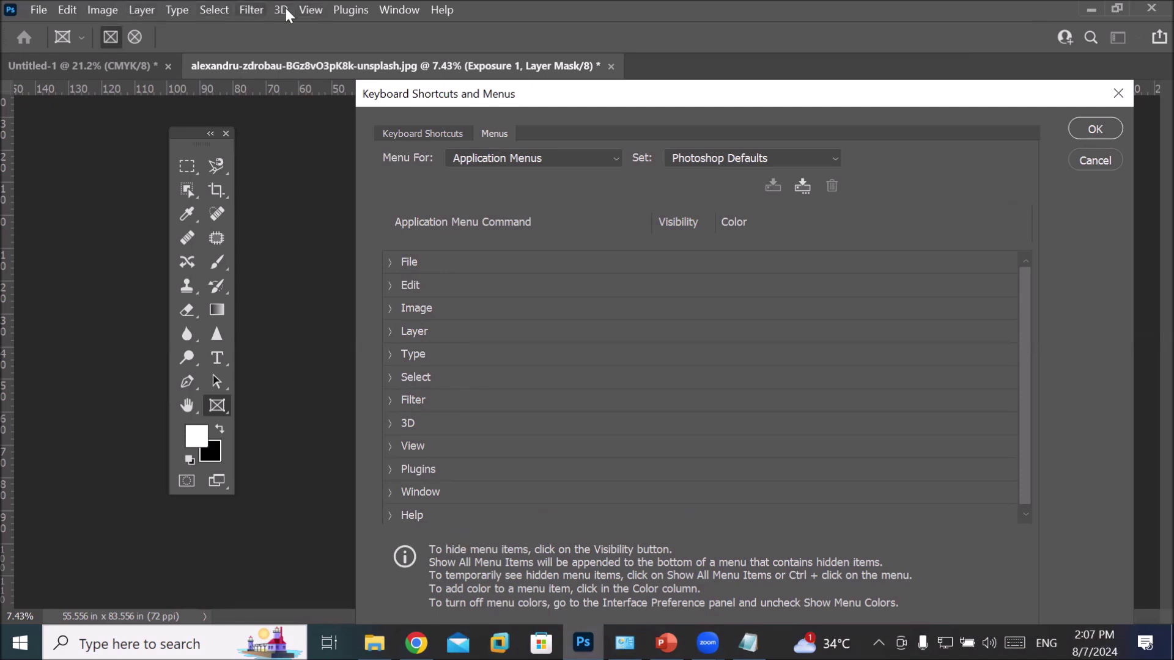
Step: Hide the New command of the File menu in the application menu settings
{"action": "left_click", "coordinate": [393, 267]}
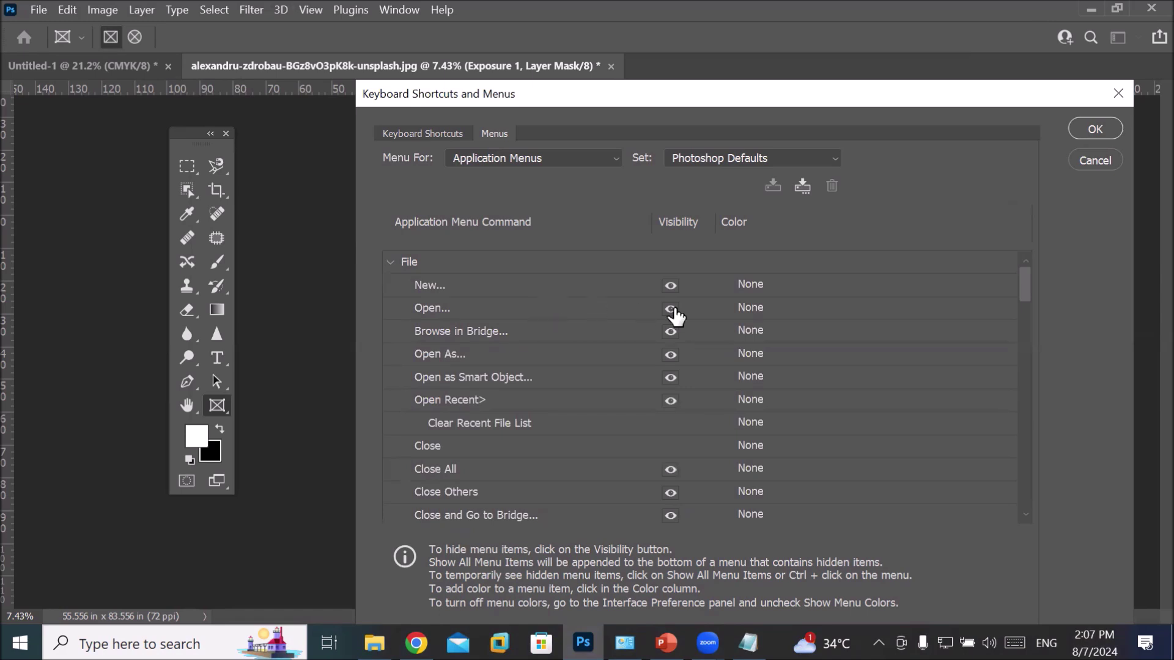
{"action": "left_click", "coordinate": [671, 285]}
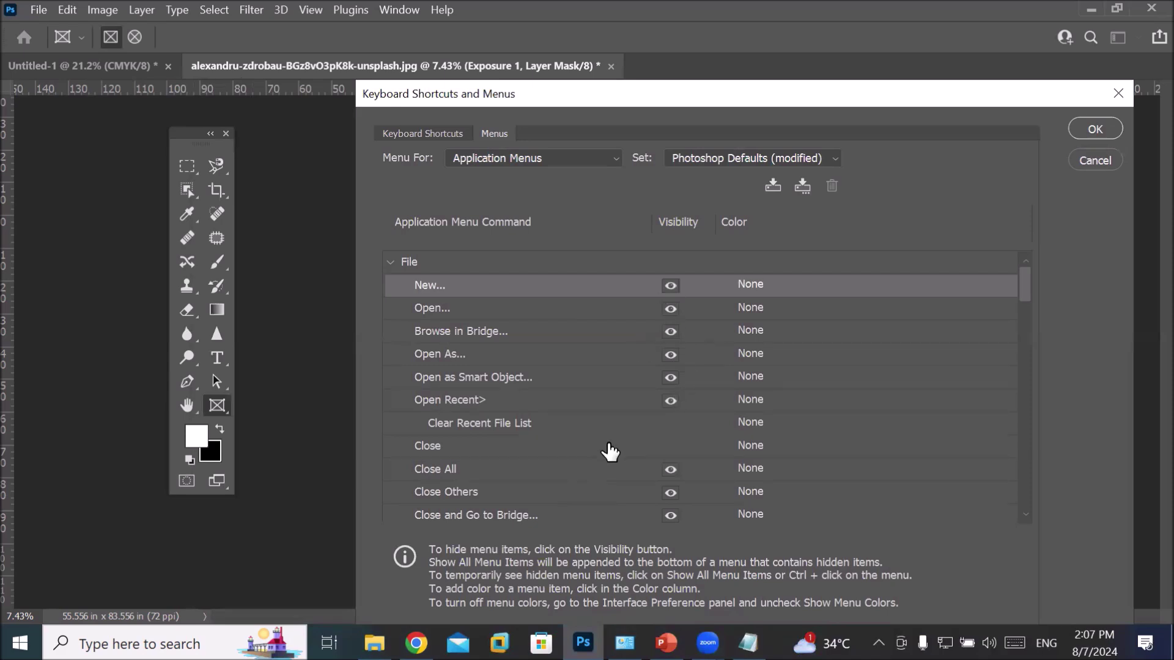
{"action": "left_click", "coordinate": [671, 287]}
{"action": "left_click", "coordinate": [671, 287]}
{"action": "left_click", "coordinate": [390, 263]}
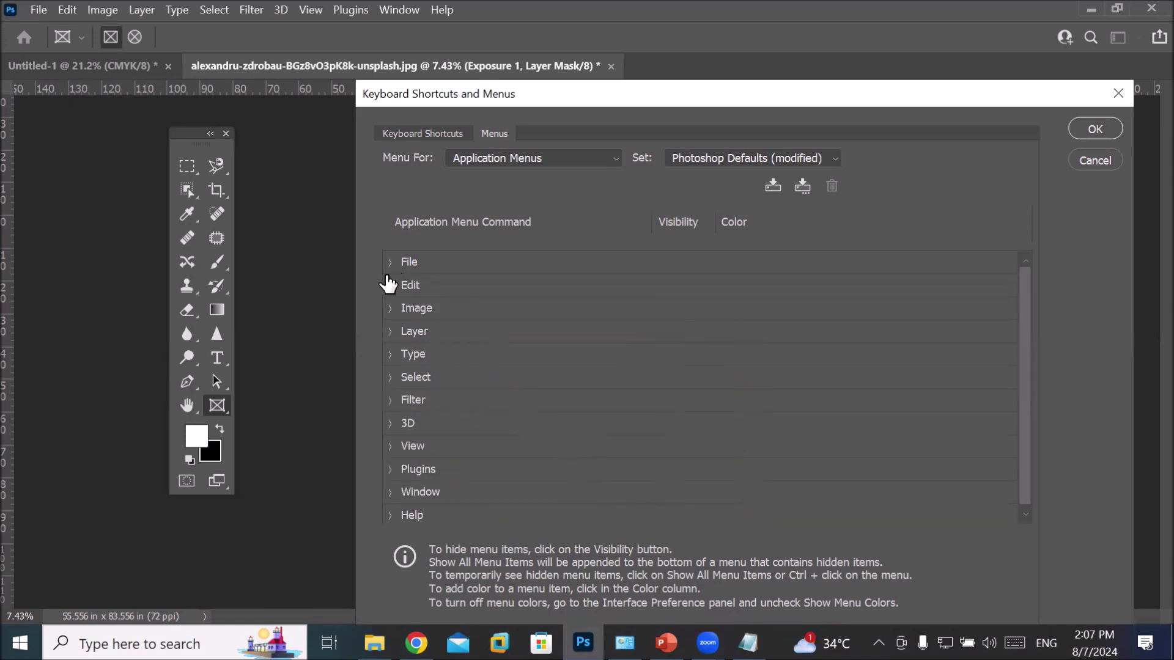
Step: Hide Undo, Redo, Toggle Last State, Fade, Cut, Copy and Copy Merged in the Edit menu and apply the menu settings
{"action": "left_click", "coordinate": [390, 287]}
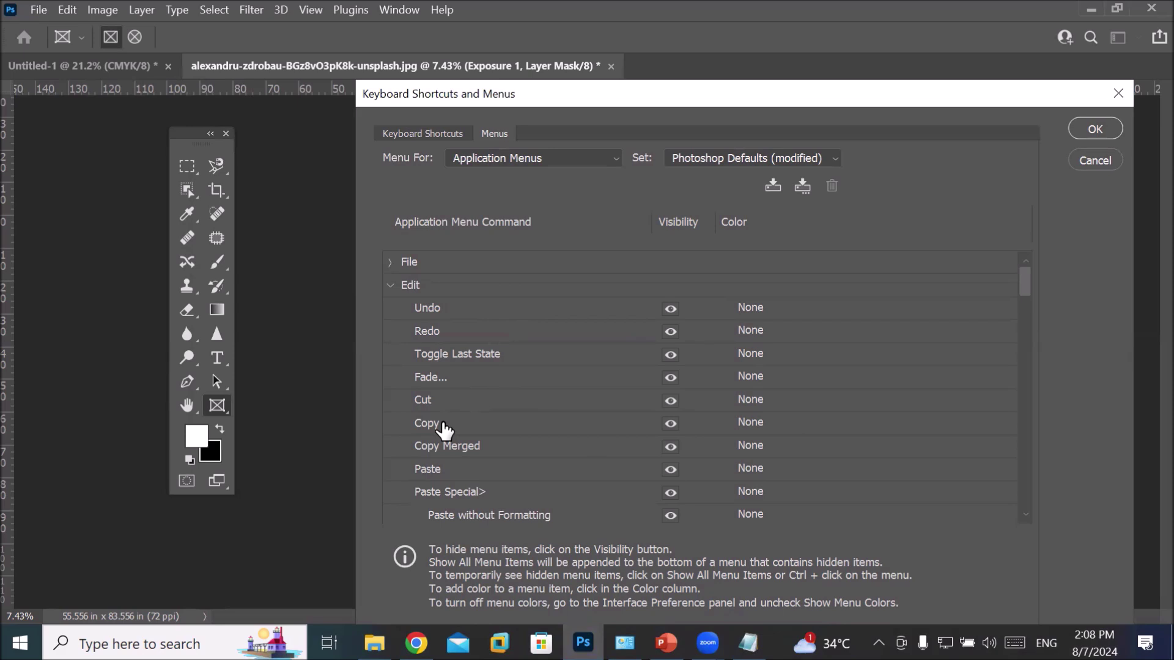
{"action": "left_click", "coordinate": [671, 401]}
{"action": "left_click", "coordinate": [671, 424]}
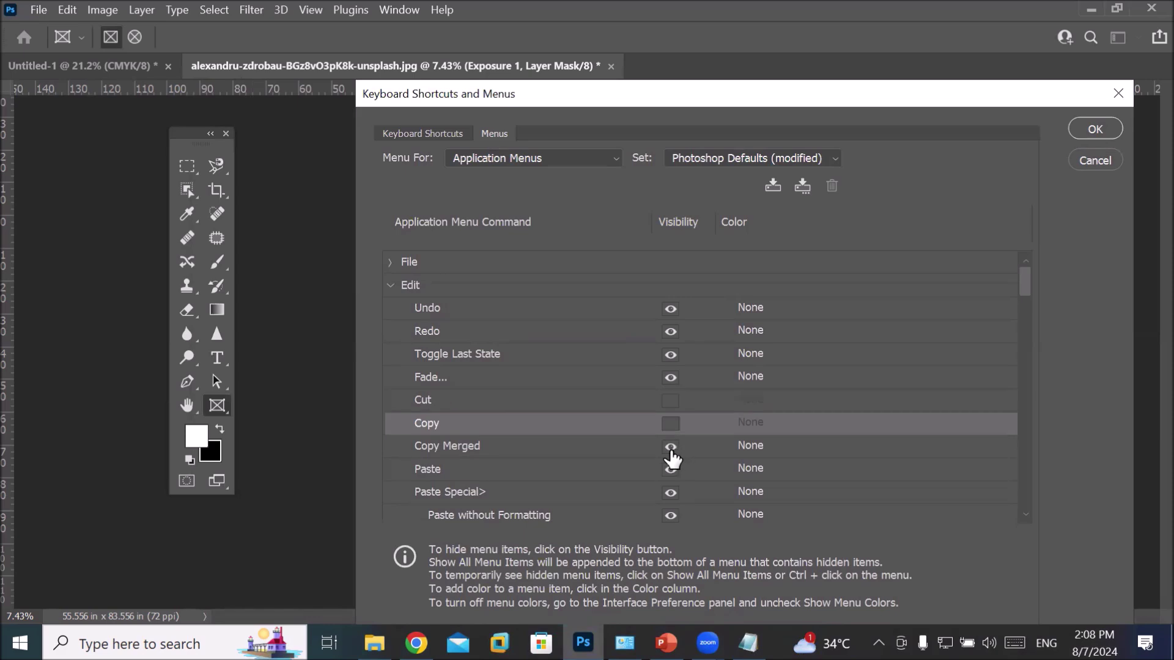
{"action": "left_click", "coordinate": [670, 447]}
{"action": "left_click", "coordinate": [671, 309]}
{"action": "left_click", "coordinate": [671, 332]}
{"action": "left_click", "coordinate": [671, 355]}
{"action": "left_click", "coordinate": [671, 378]}
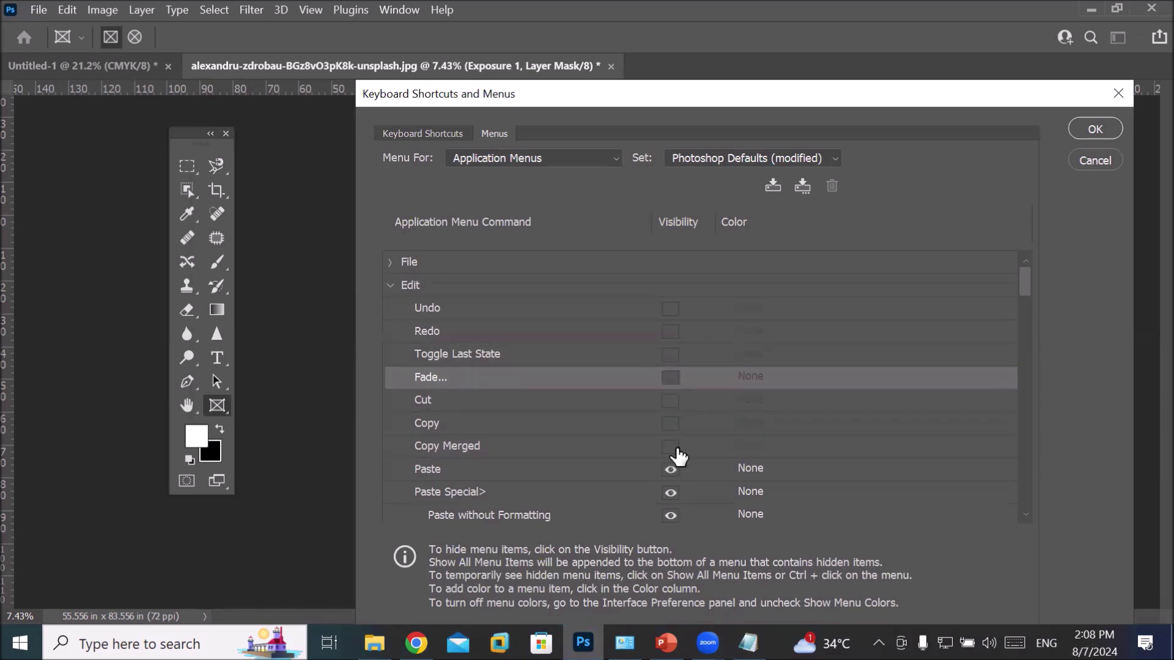
{"action": "left_click", "coordinate": [1094, 131]}
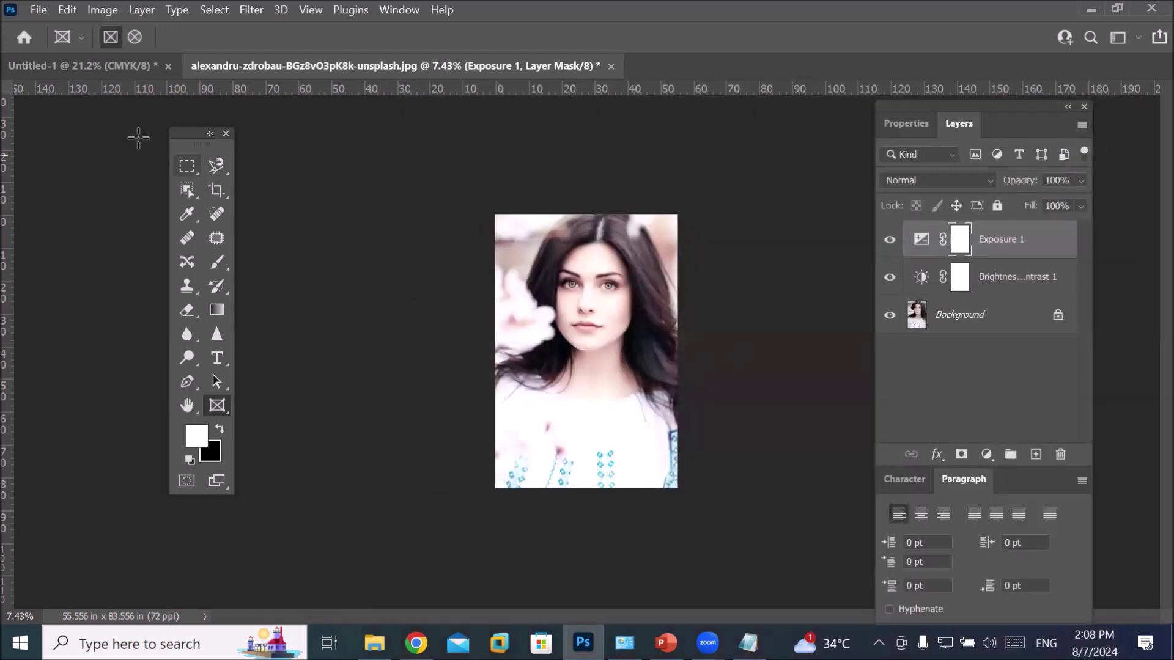
Step: Examine the File and Edit menus to check which commands they still list
{"action": "left_click", "coordinate": [39, 8]}
{"action": "left_click", "coordinate": [38, 8]}
{"action": "left_click", "coordinate": [28, 7]}
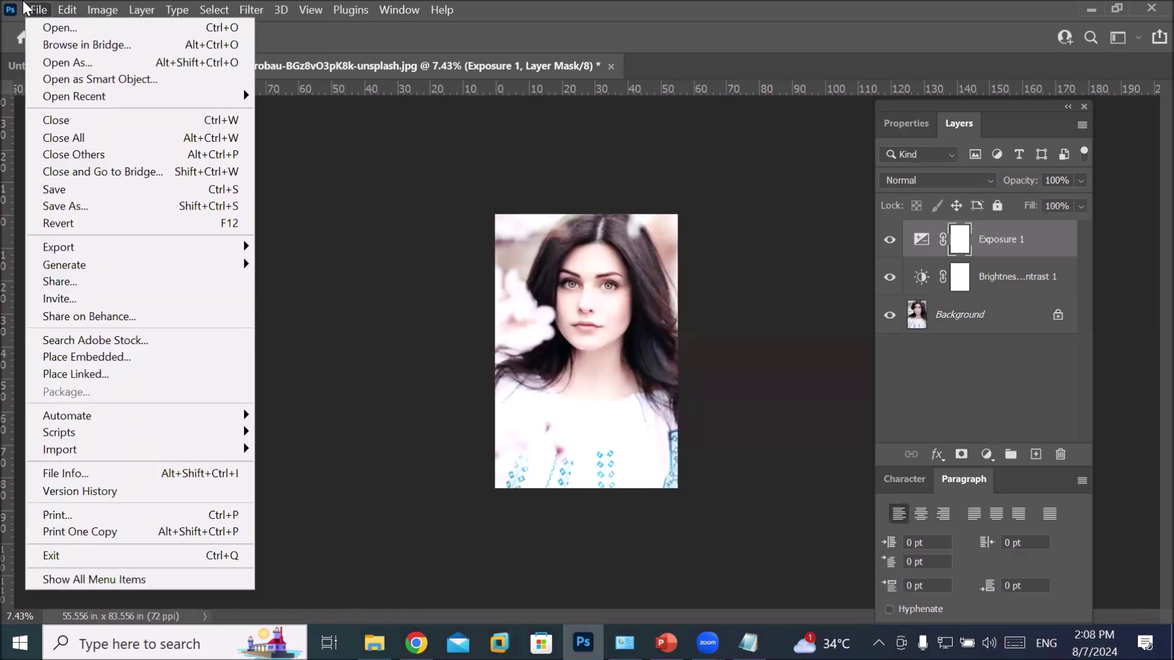
{"action": "mouse_move", "coordinate": [64, 9]}
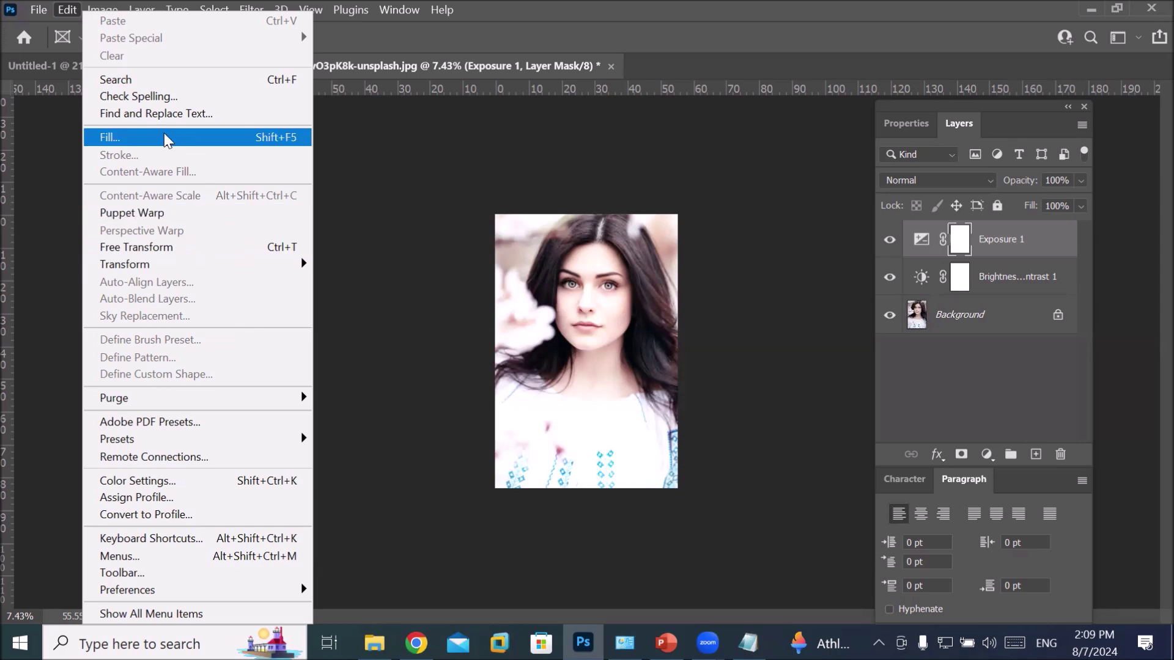
{"action": "mouse_move", "coordinate": [36, 16]}
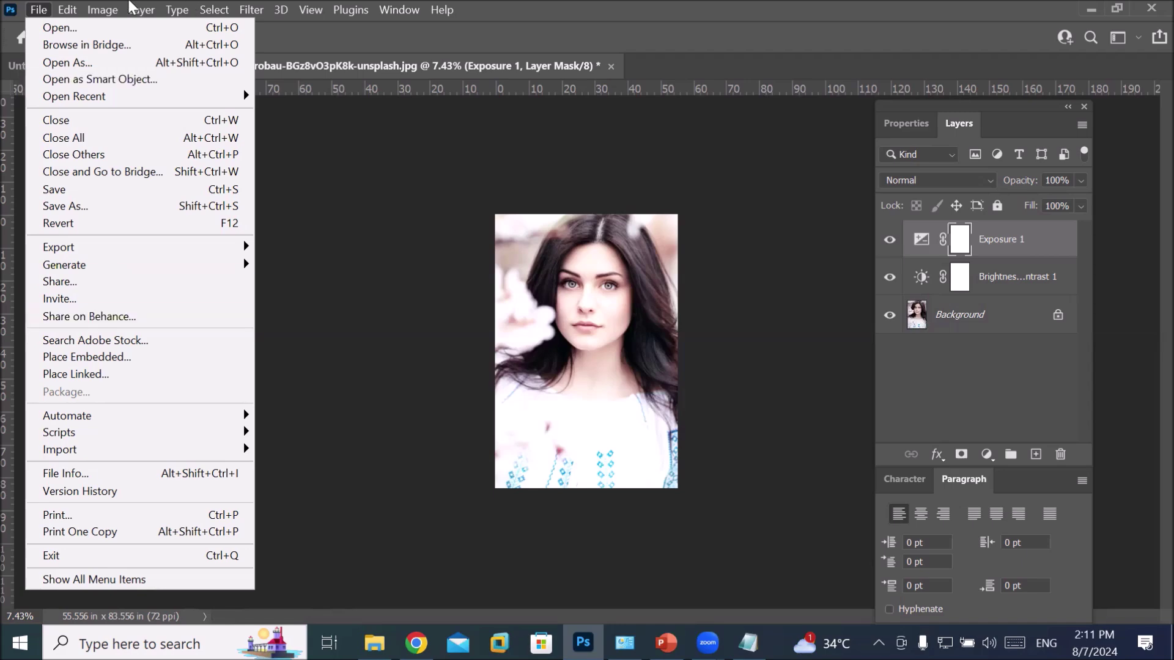
{"action": "mouse_move", "coordinate": [64, 13]}
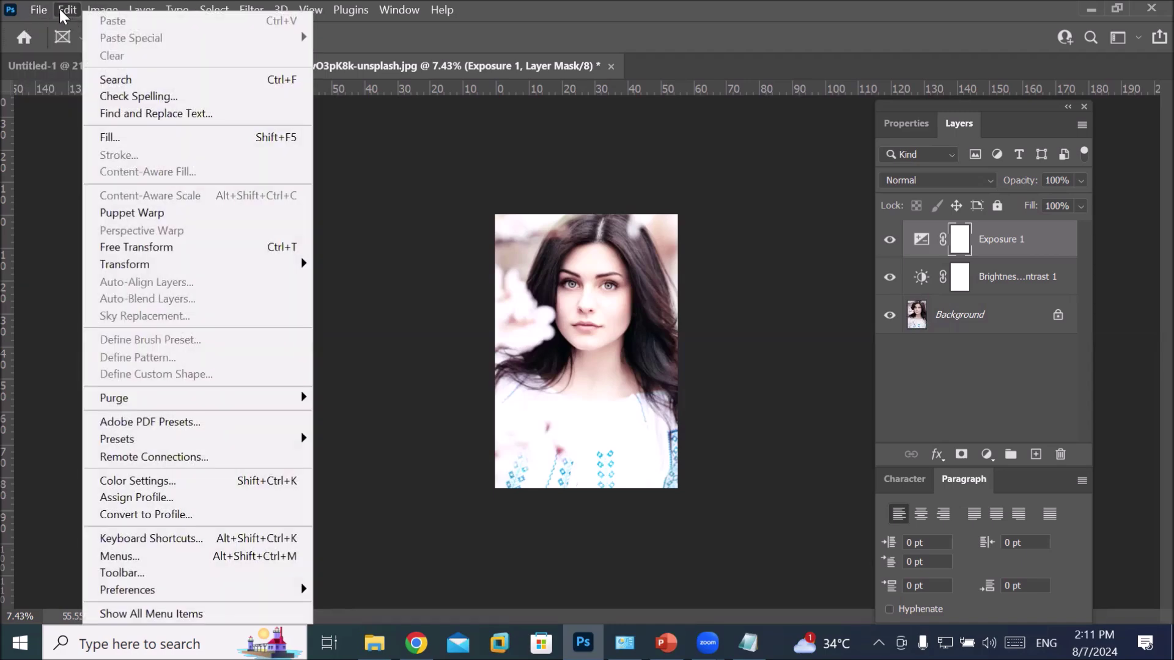
Step: Open the Keyboard Shortcuts settings and delete the shortcut assigned to the File menu's Open command
{"action": "left_click", "coordinate": [64, 12]}
{"action": "left_click", "coordinate": [64, 13]}
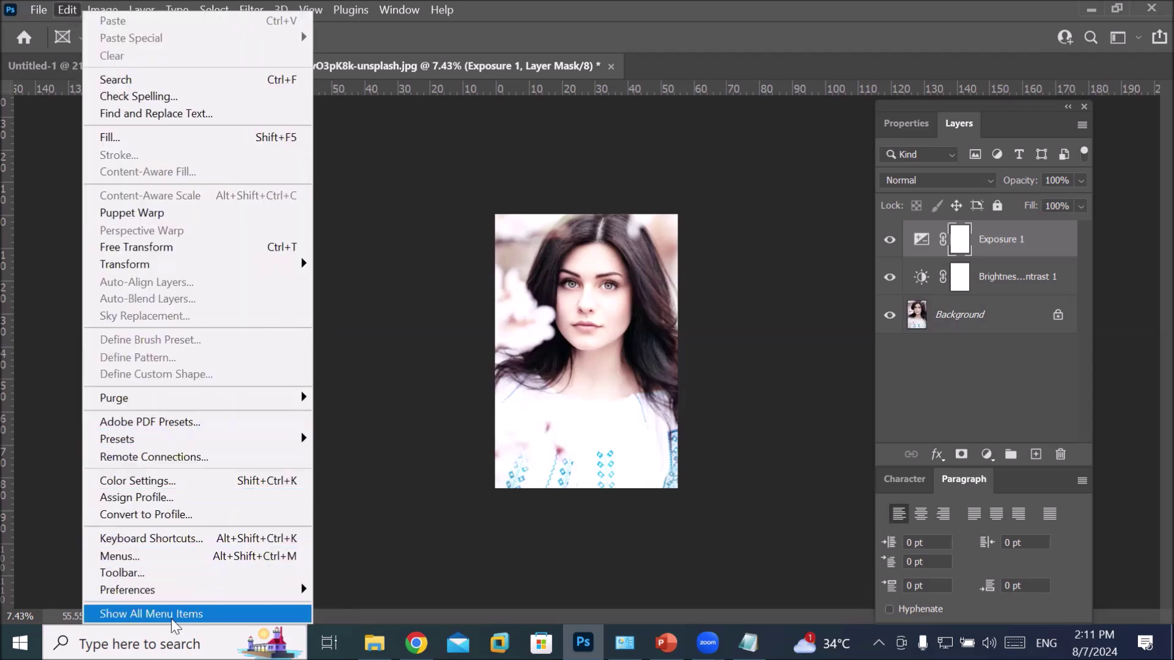
{"action": "left_click", "coordinate": [225, 542]}
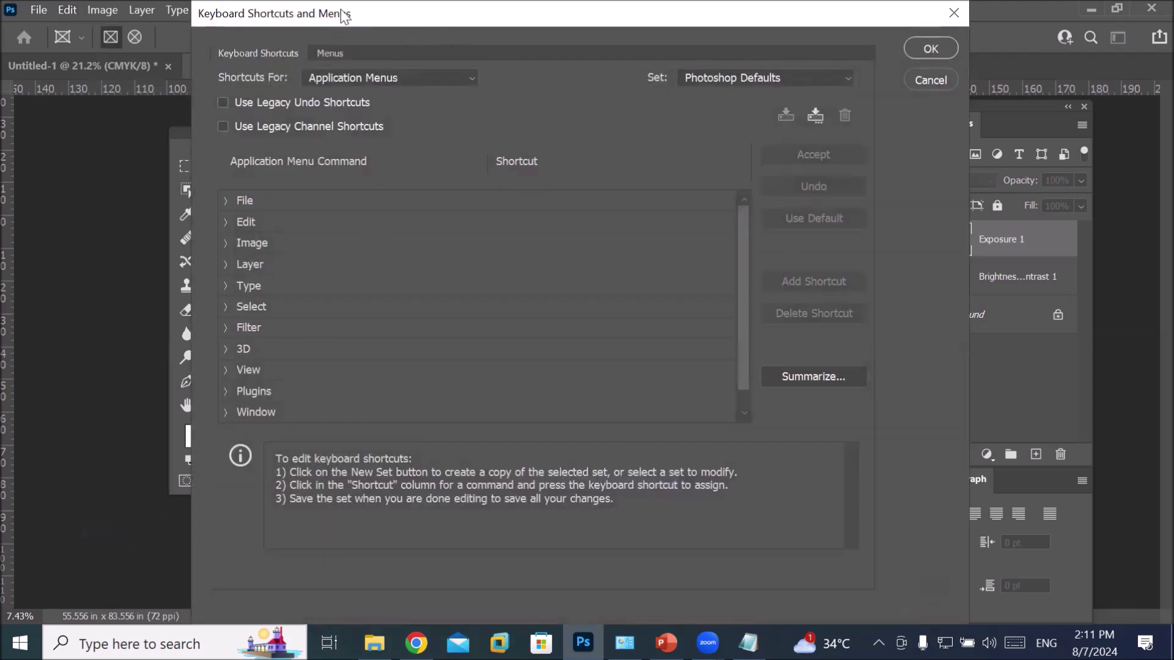
{"action": "left_click", "coordinate": [327, 58]}
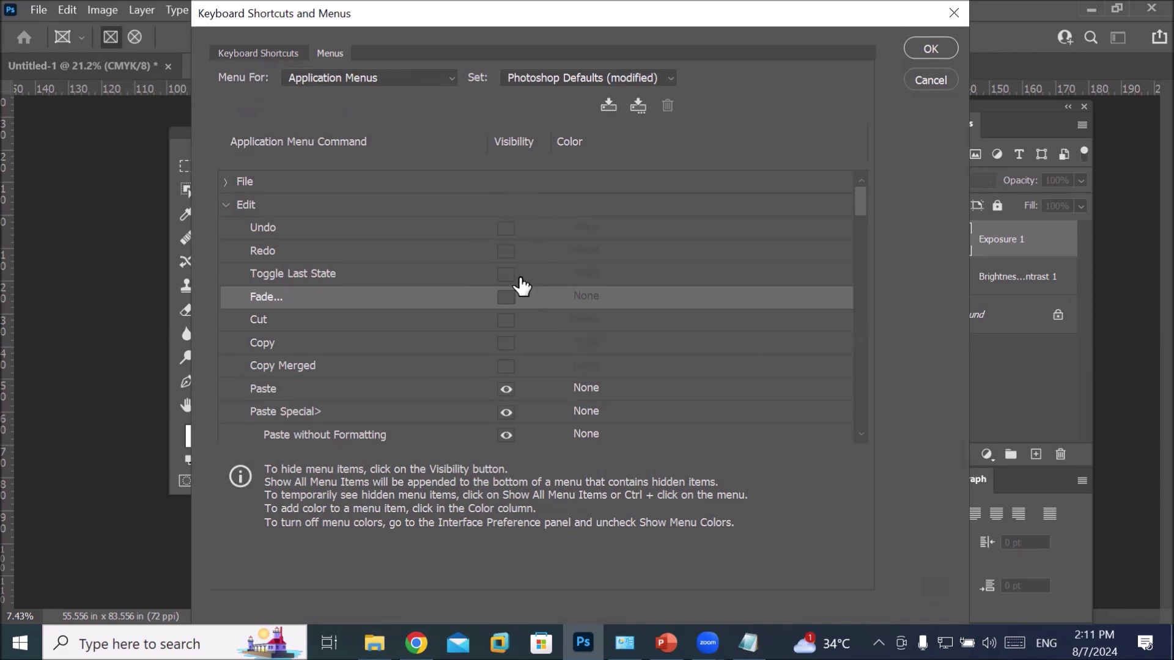
{"action": "left_click", "coordinate": [244, 49]}
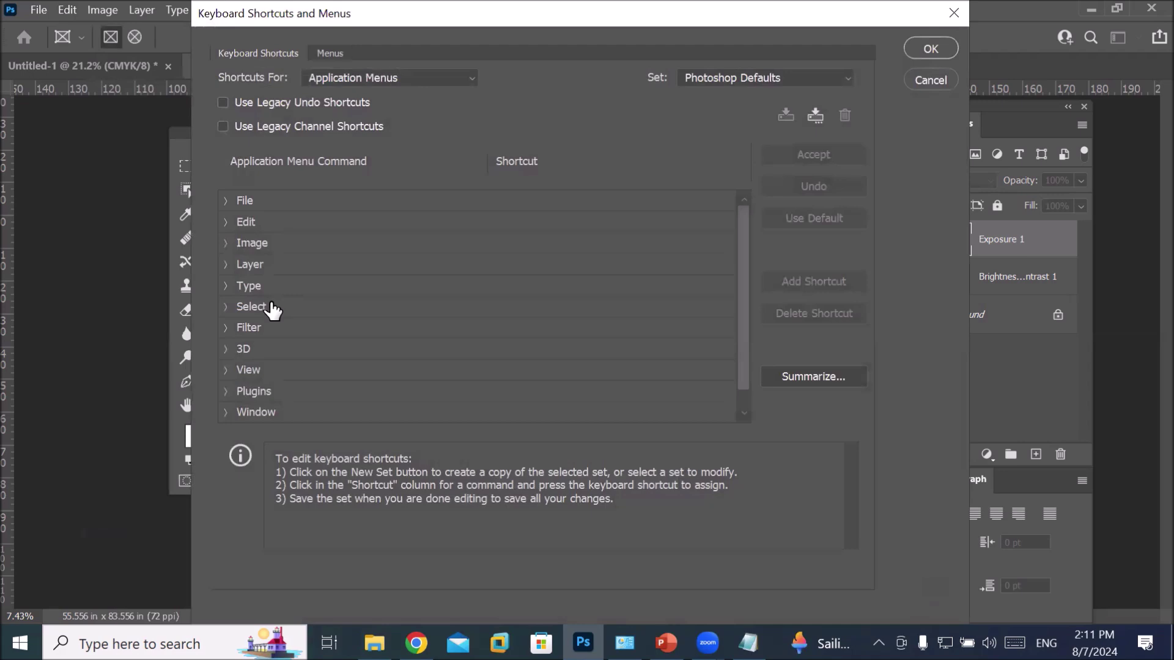
{"action": "left_click", "coordinate": [227, 207]}
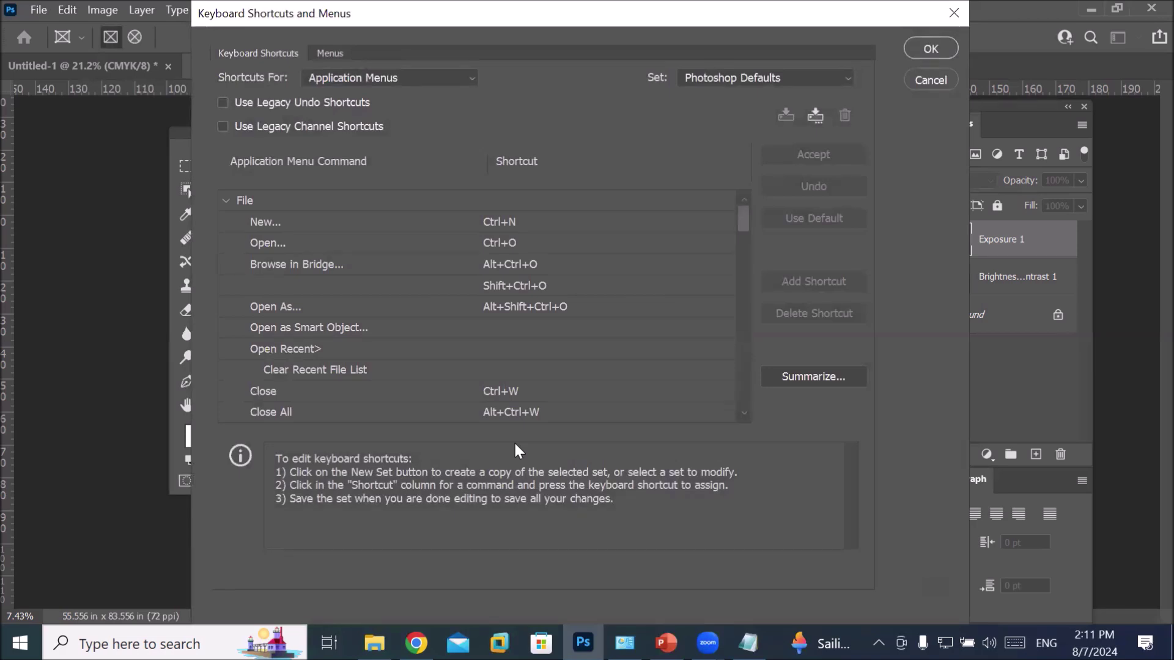
{"action": "left_click", "coordinate": [532, 245]}
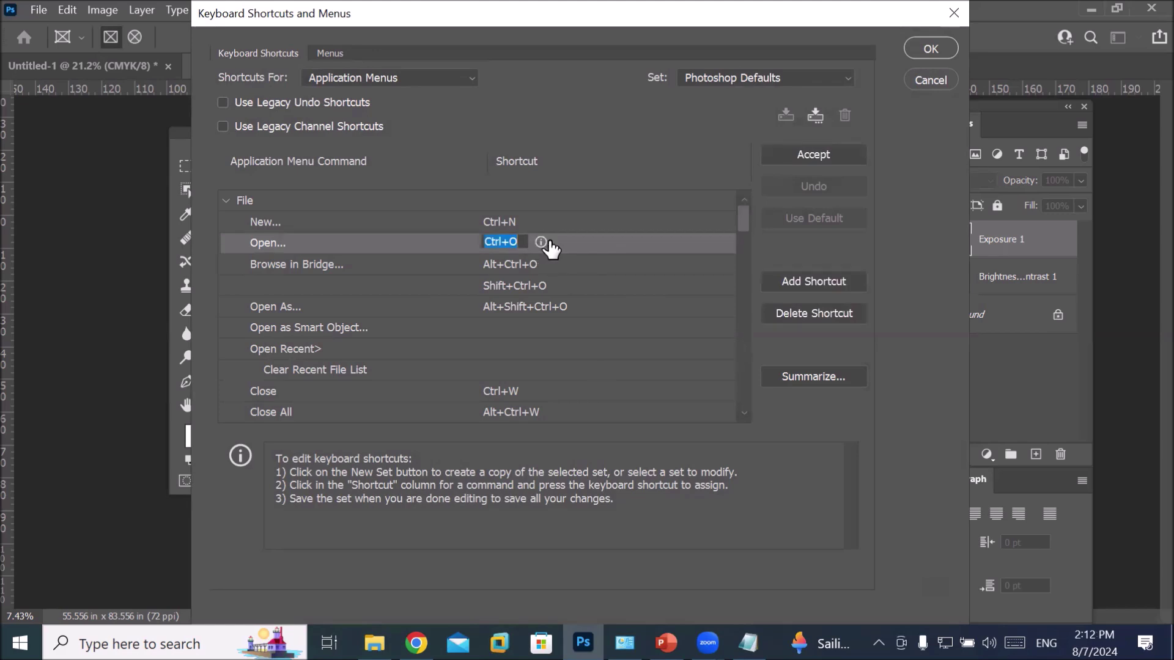
{"action": "left_click", "coordinate": [806, 314]}
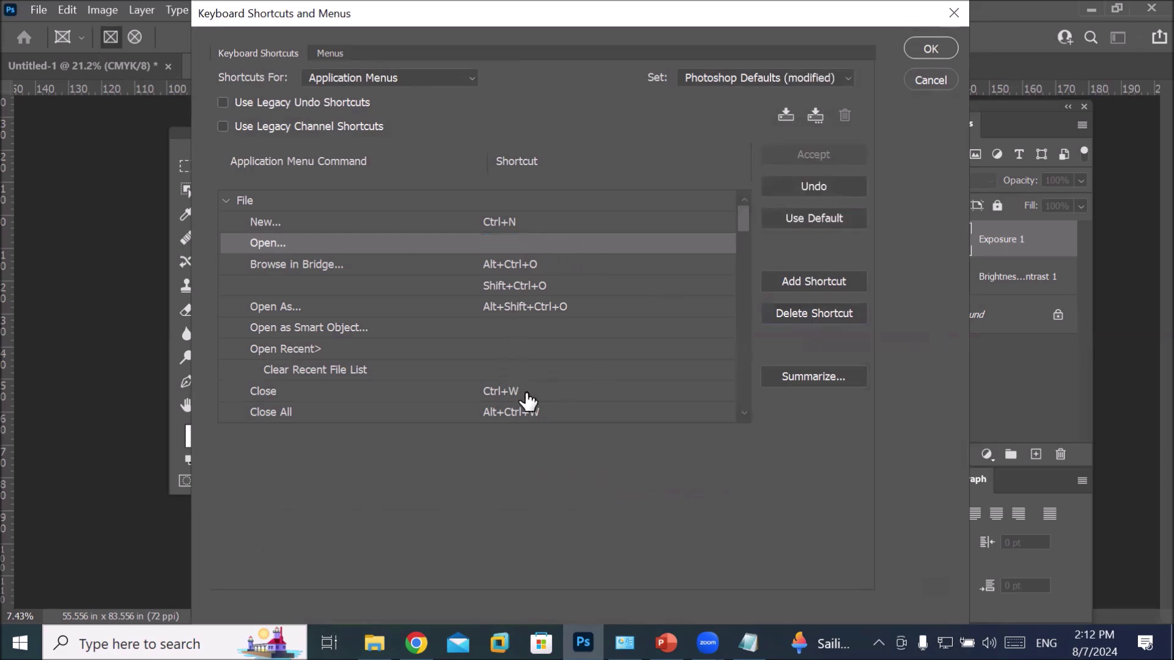
Step: Delete the shortcuts assigned to the File menu's Close and Save commands
{"action": "scroll", "coordinate": [528, 402], "scroll_direction": "down", "scroll_amount": 1}
{"action": "left_click", "coordinate": [513, 306]}
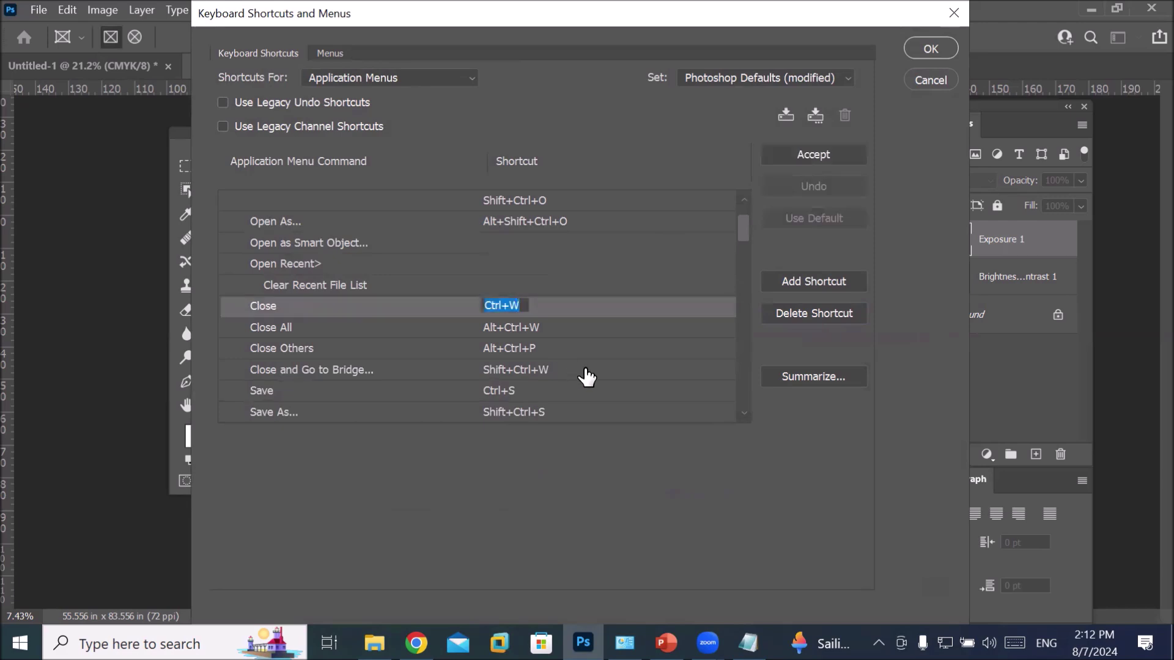
{"action": "left_click", "coordinate": [821, 313]}
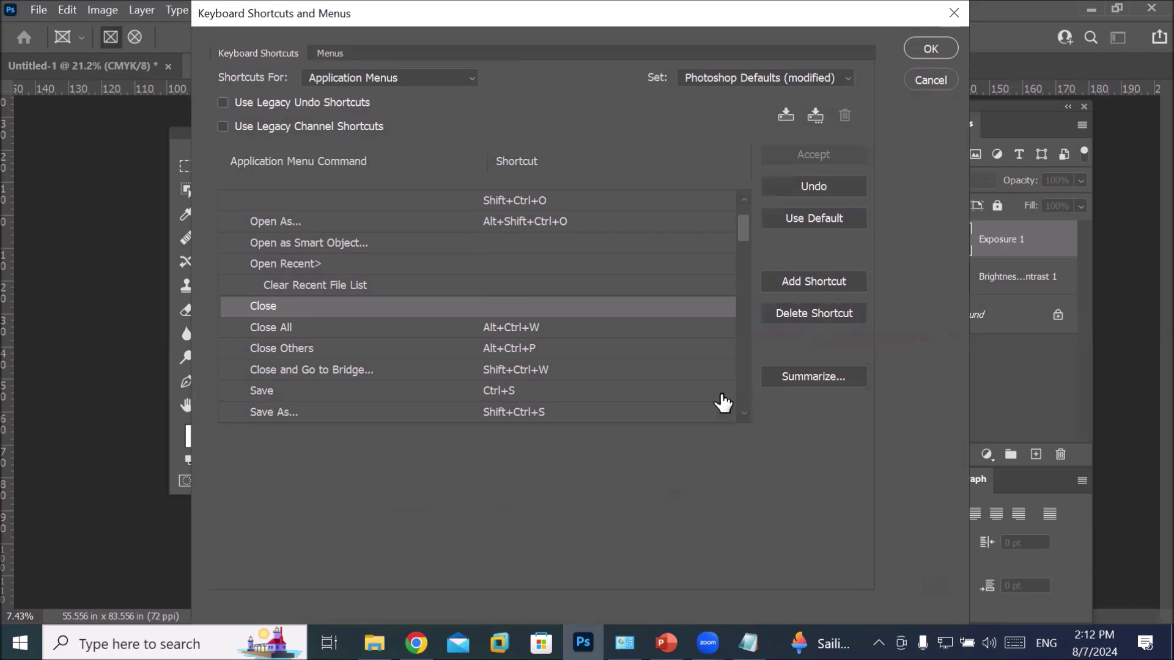
{"action": "scroll", "coordinate": [551, 354], "scroll_direction": "down", "scroll_amount": 1}
{"action": "left_click", "coordinate": [517, 332]}
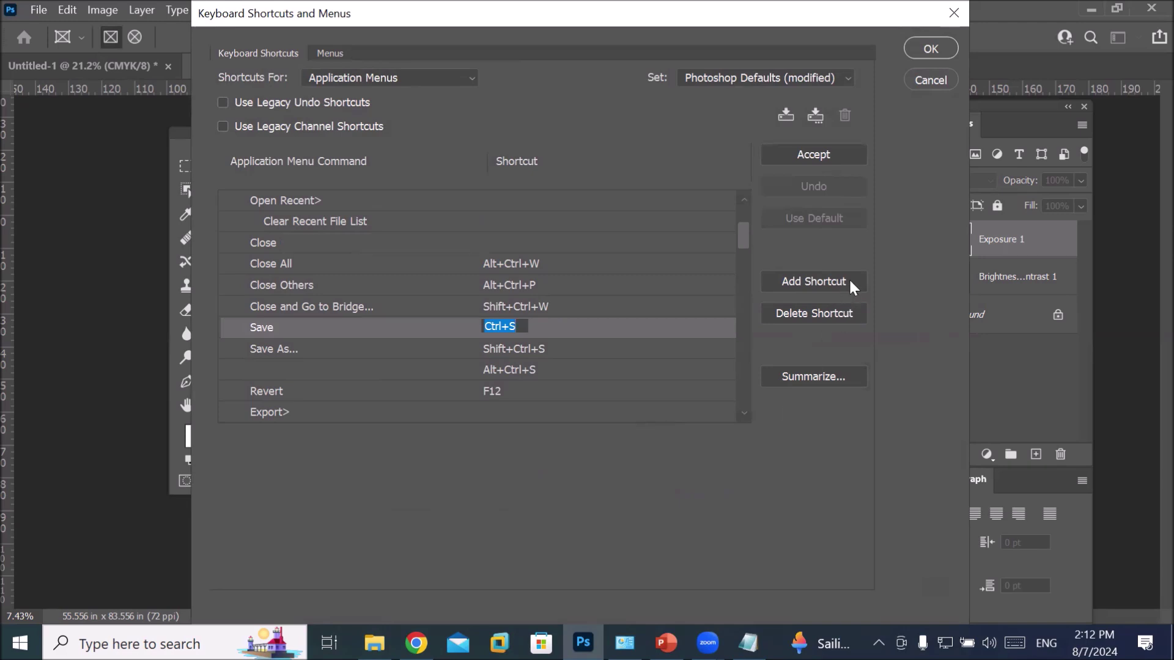
{"action": "left_click", "coordinate": [798, 311]}
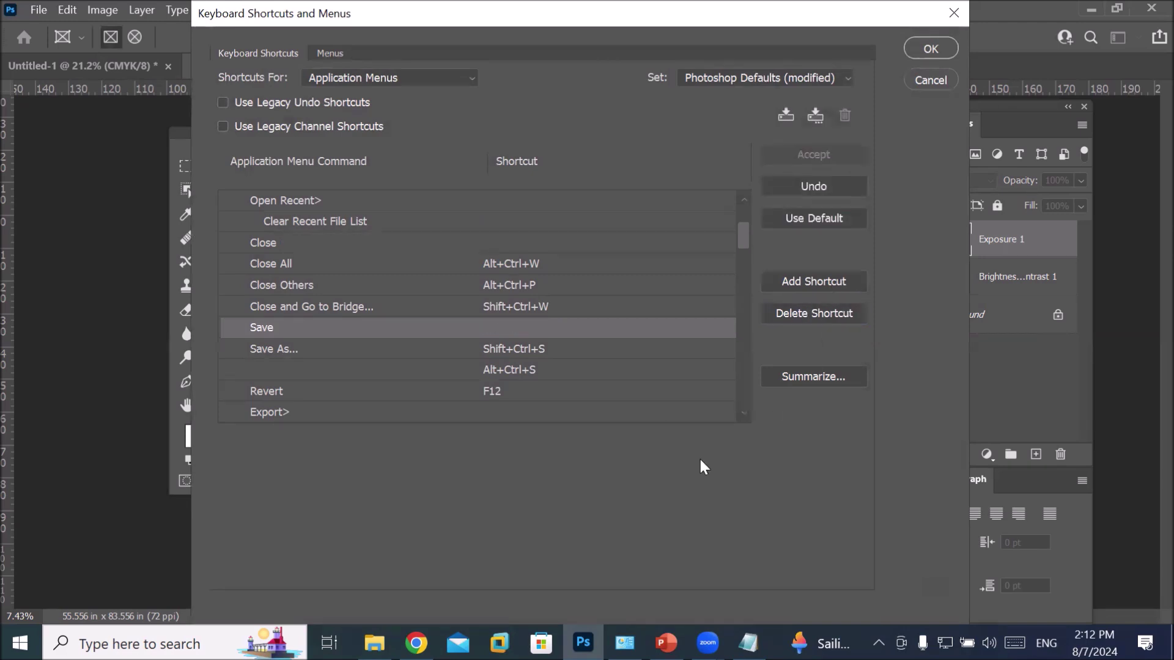
Step: Try Shift+Ctrl+H and Shift+K as the new shortcut for the Save command, clearing the entry after the attempts
{"action": "left_click", "coordinate": [512, 333]}
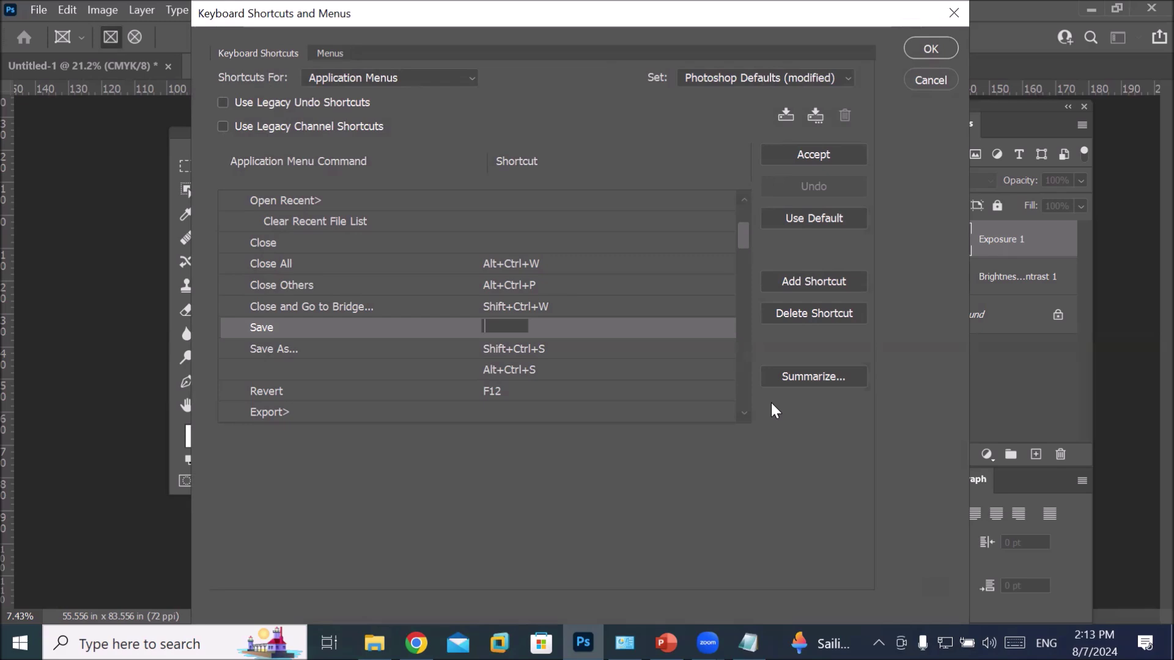
{"action": "key", "text": "shift+ctrl+h"}
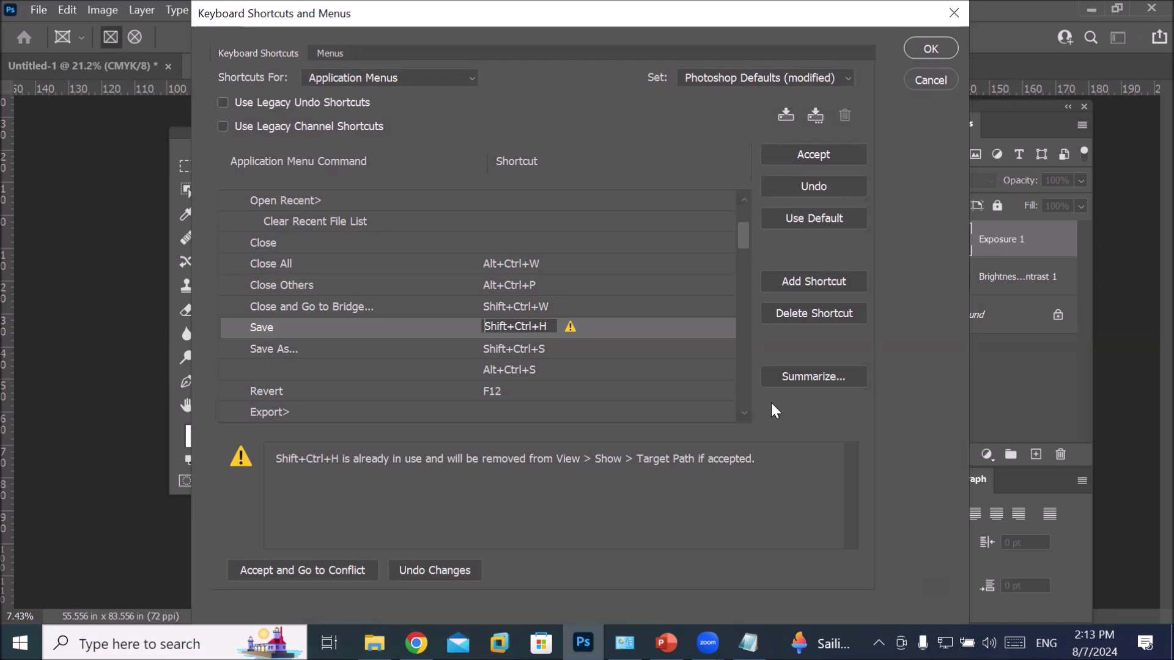
{"action": "double_click", "coordinate": [532, 324]}
{"action": "left_click_drag", "start_coordinate": [548, 324], "coordinate": [435, 321]}
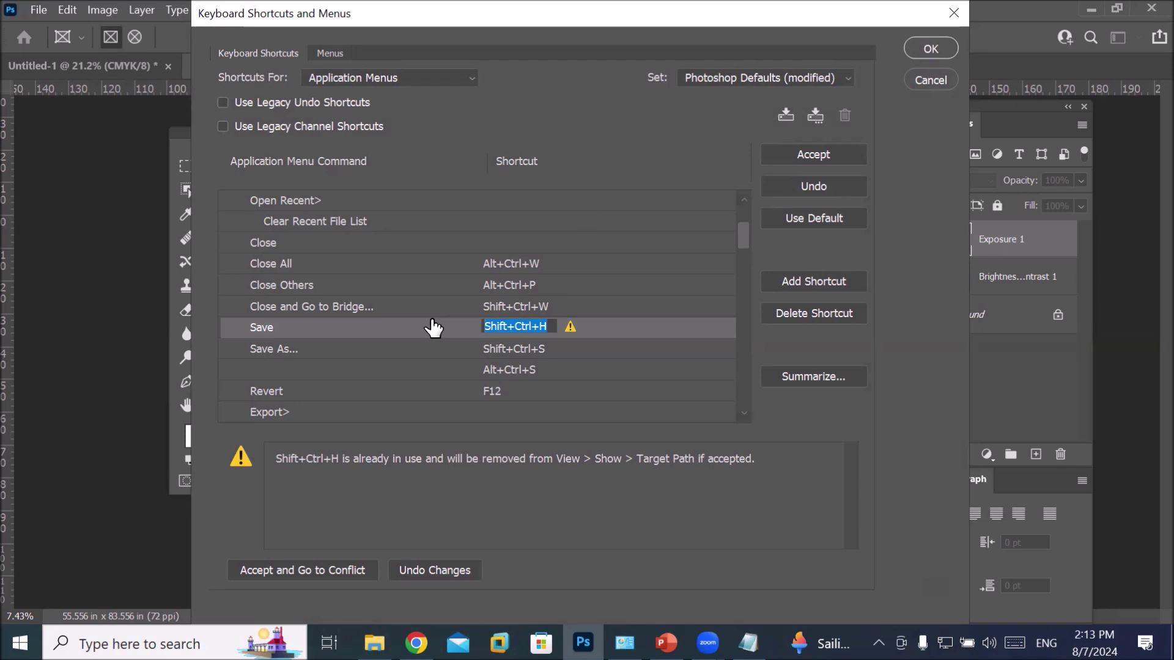
{"action": "key", "text": "shift+k"}
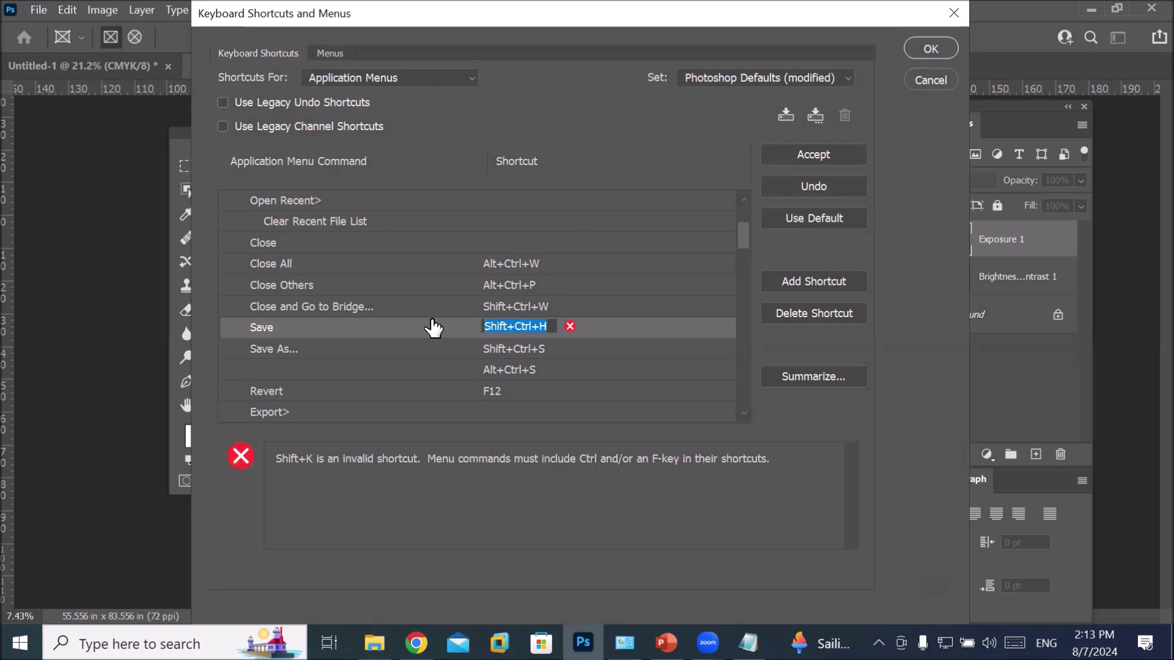
{"action": "left_click", "coordinate": [547, 324]}
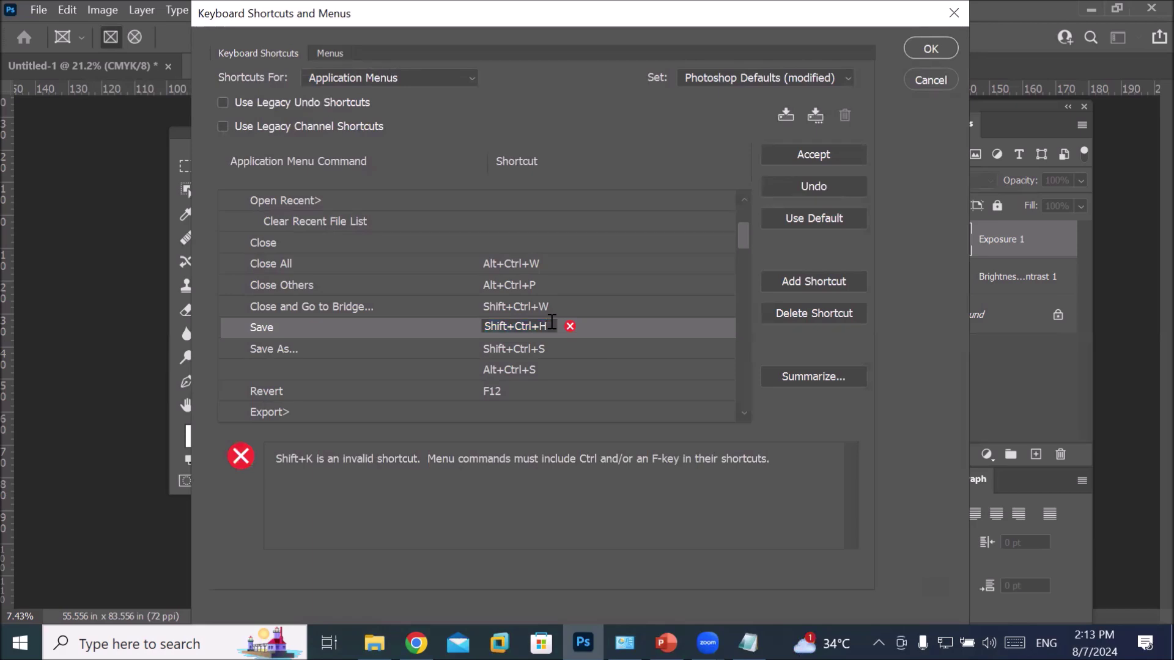
{"action": "key", "text": "BackSpace"}
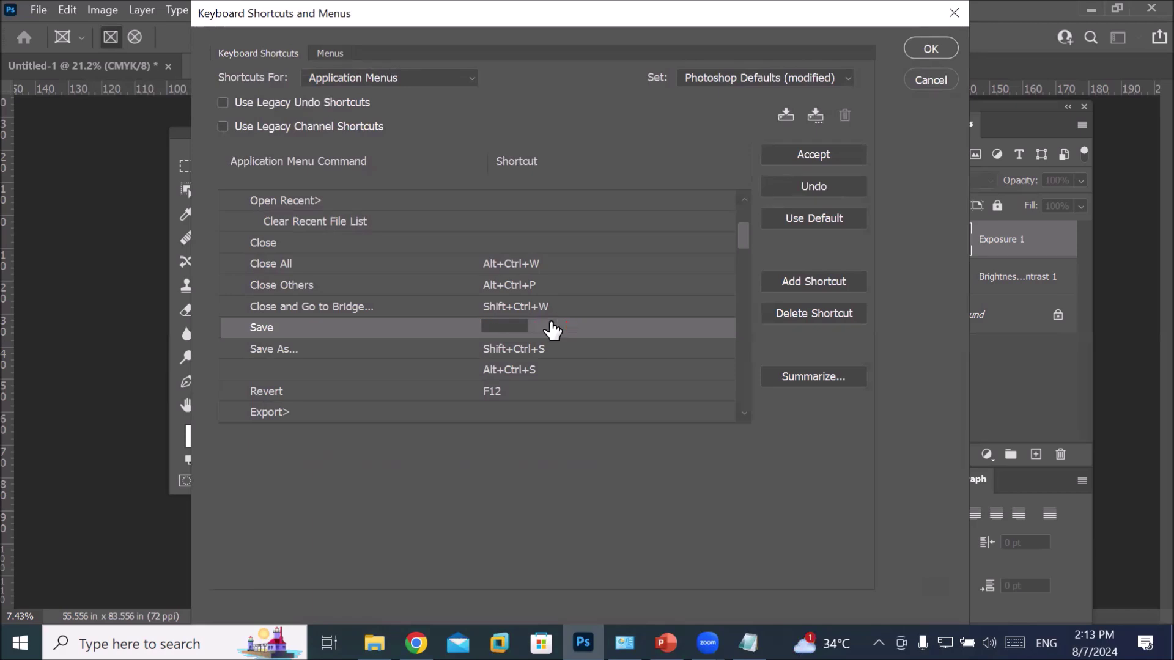
Step: Try Shift+Ctrl+K, Alt+Ctrl+U, Alt+Shift+Ctrl+I, Shift+Ctrl+5 and Alt+Shift+Ctrl+6 as the shortcut for Save
{"action": "key", "text": "shift+ctrl+k"}
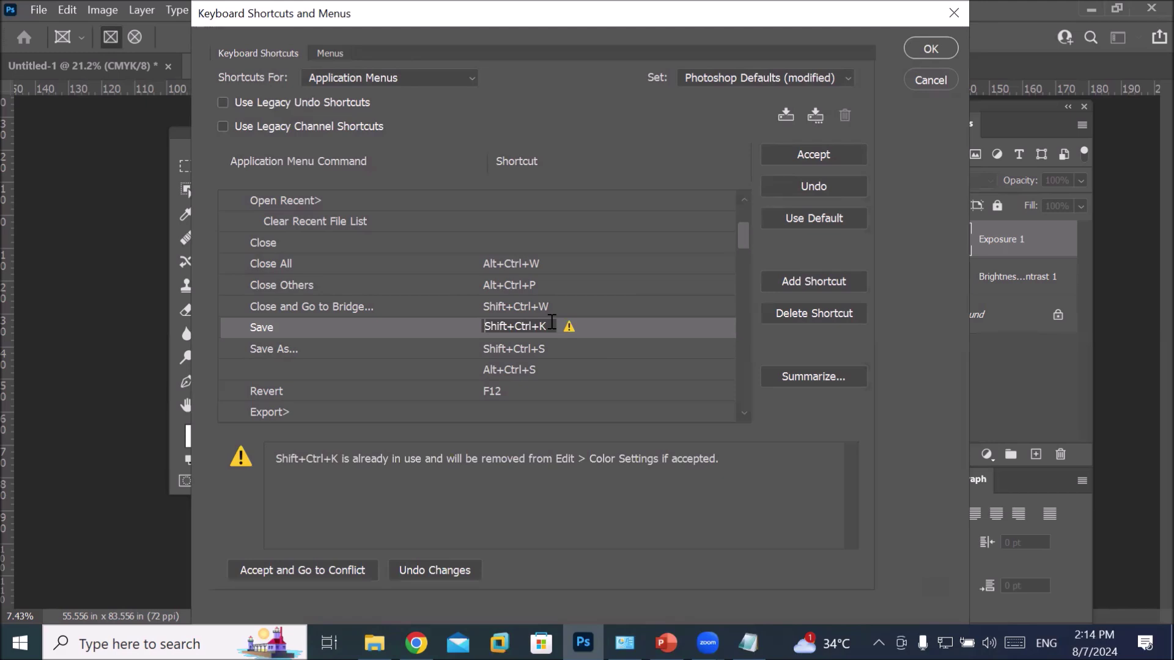
{"action": "key", "text": "BackSpace"}
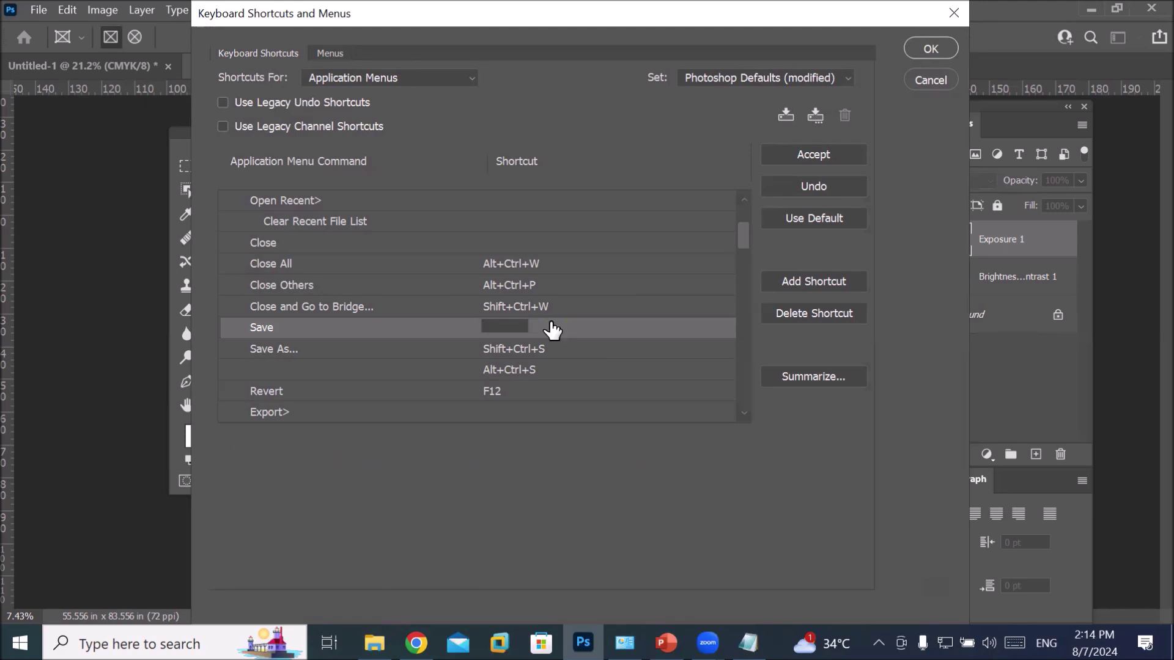
{"action": "key", "text": "ctrl+alt+u"}
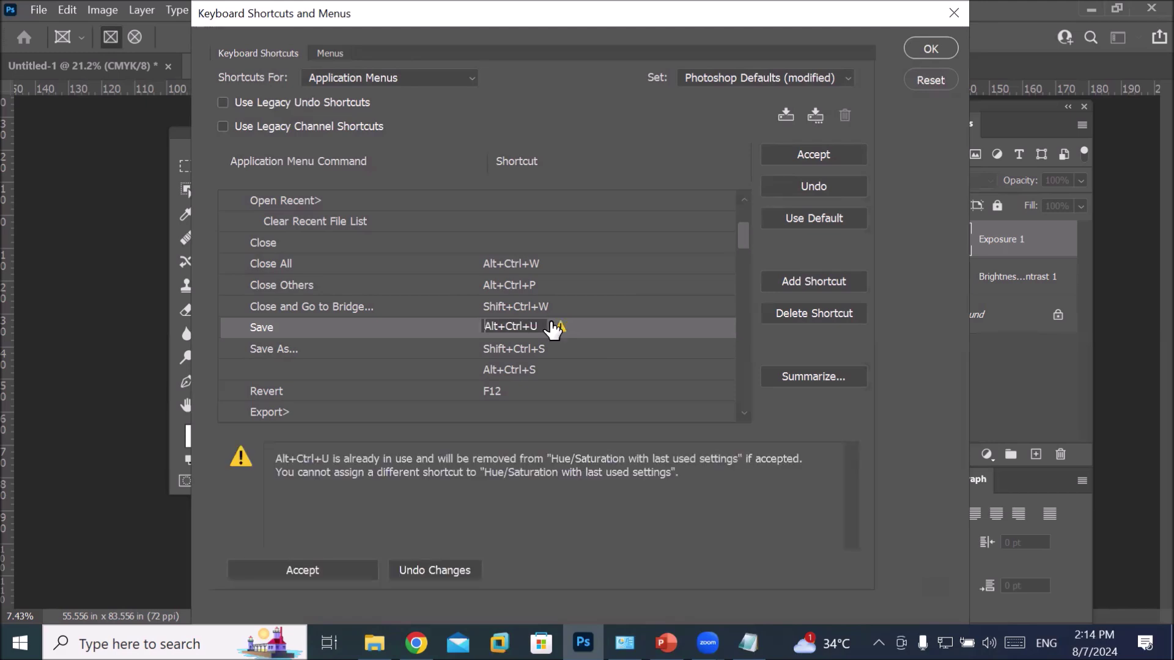
{"action": "key", "text": "BackSpace"}
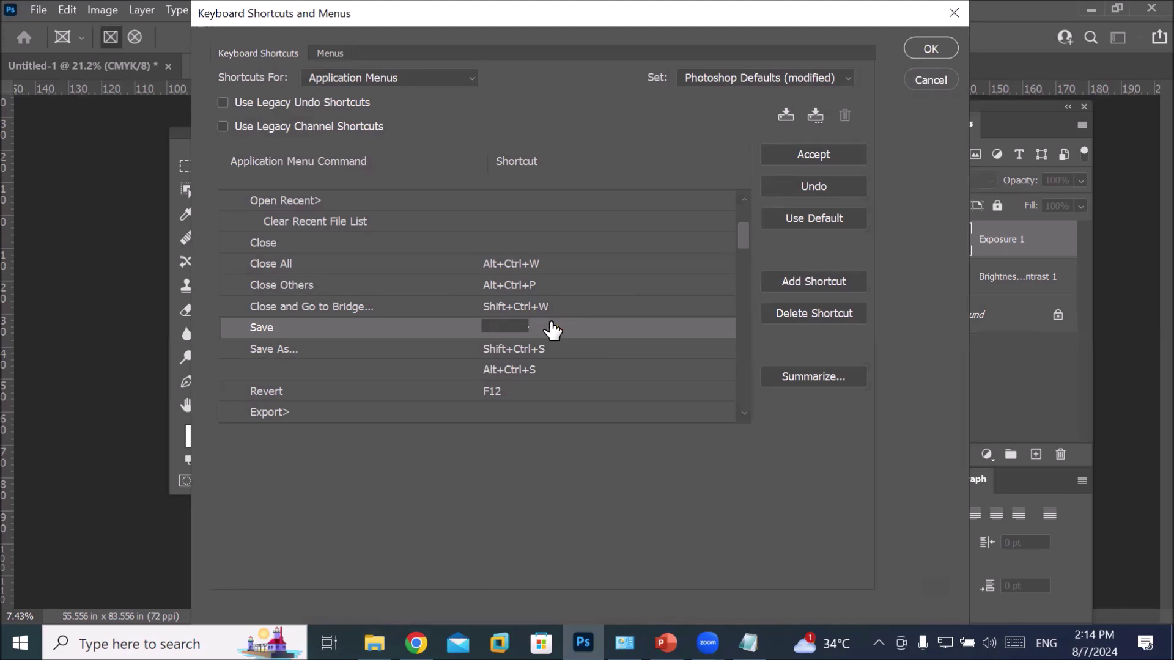
{"action": "key", "text": "ctrl+alt+shift+i"}
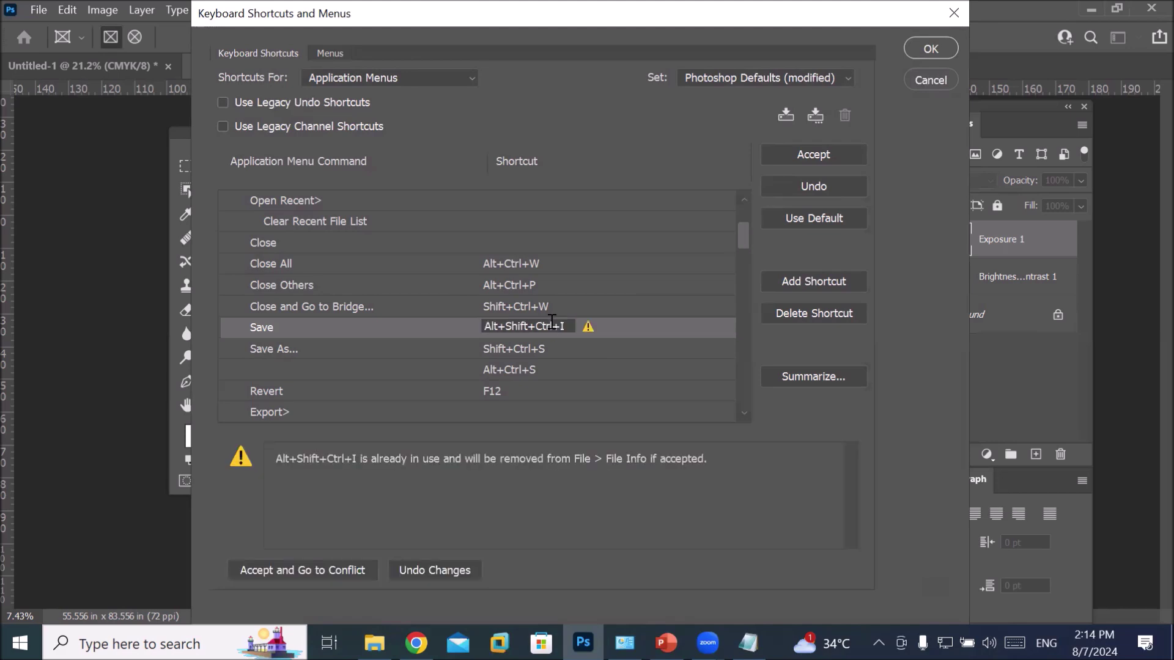
{"action": "key", "text": "BackSpace"}
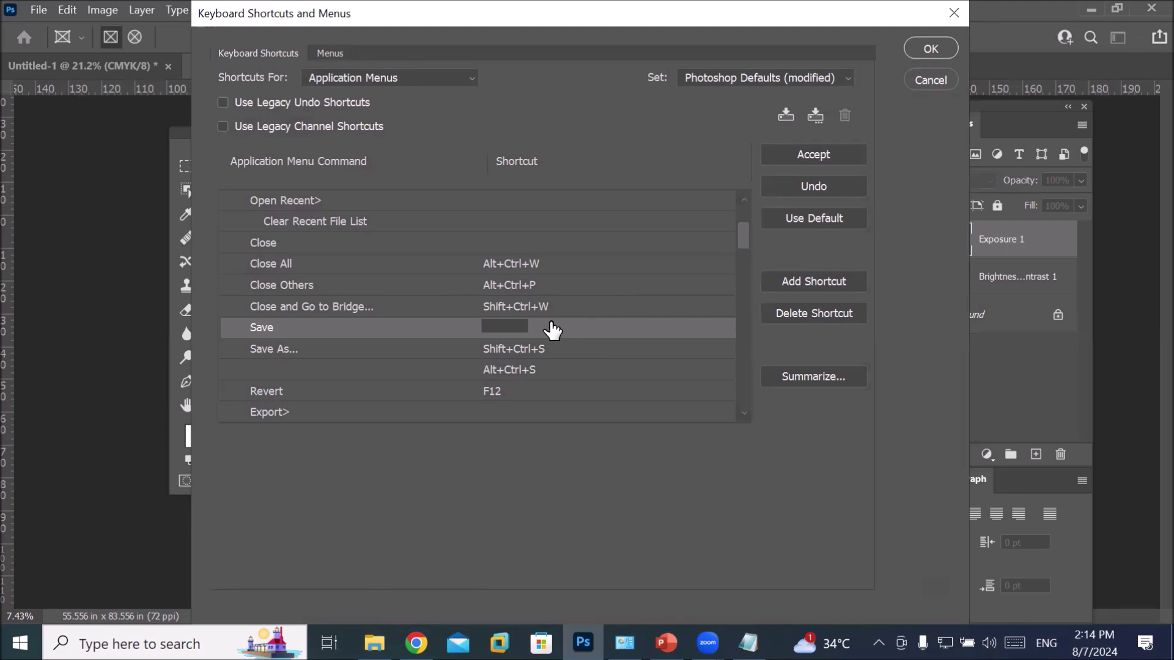
{"action": "key", "text": "ctrl+shift+5"}
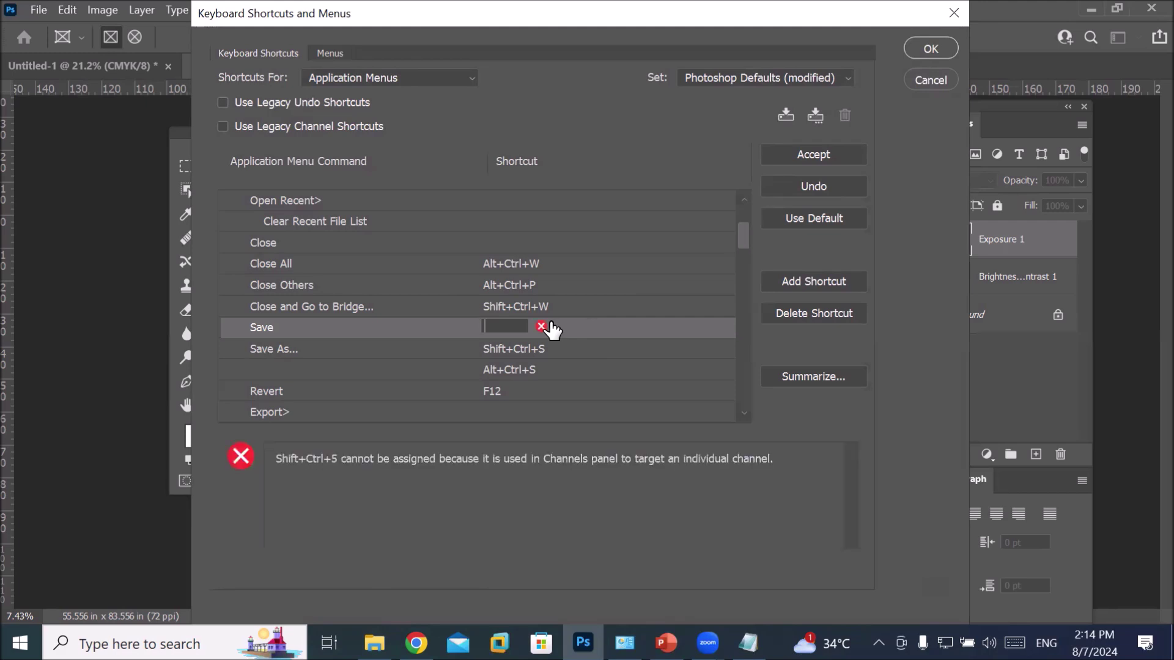
{"action": "key", "text": "ctrl+alt+shift+6"}
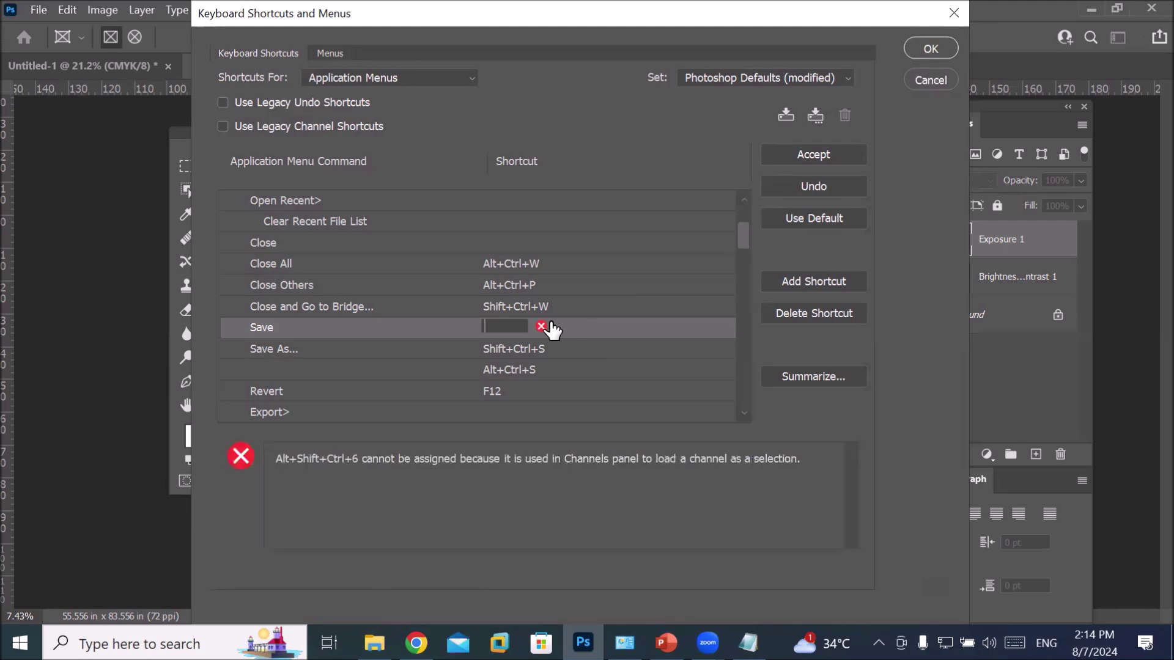
Step: Assign Shift+Ctrl+P to the Save command, apply the shortcut settings and check the File menu
{"action": "key", "text": "ctrl+shift+p"}
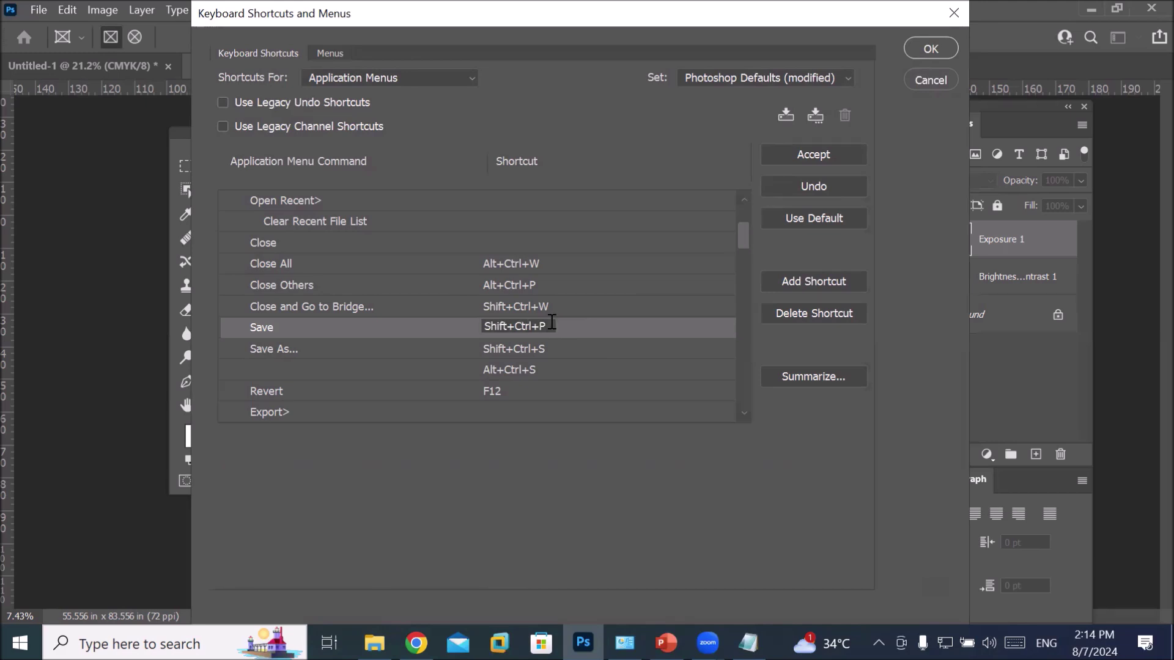
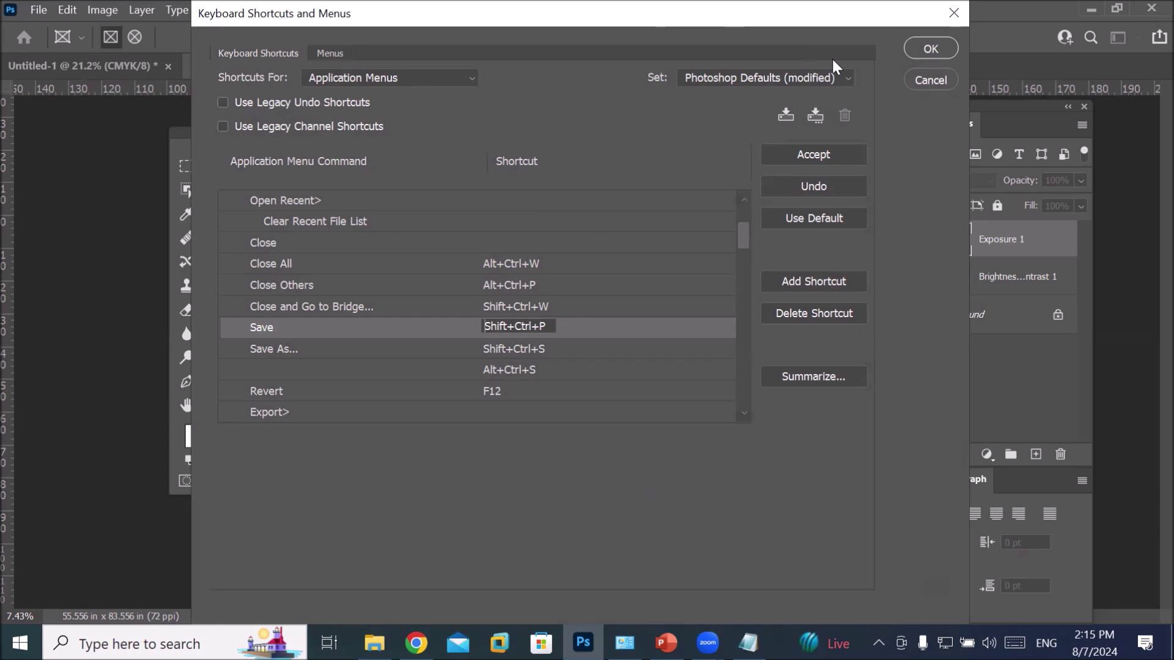
{"action": "left_click", "coordinate": [803, 157]}
{"action": "left_click", "coordinate": [942, 48]}
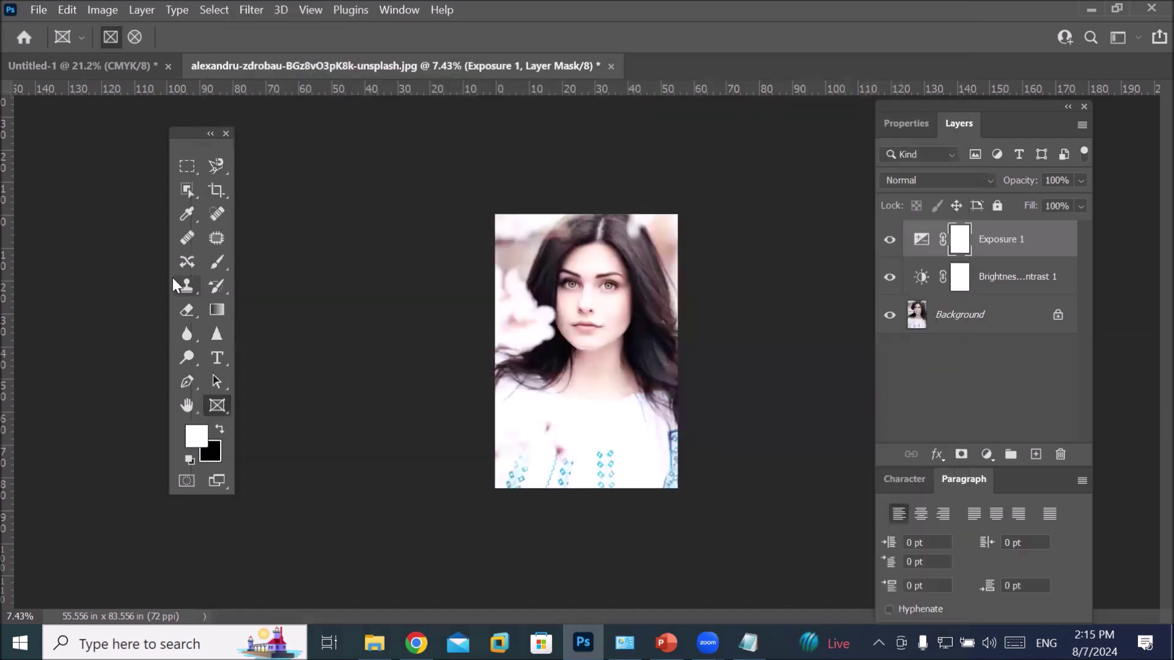
{"action": "left_click", "coordinate": [39, 10]}
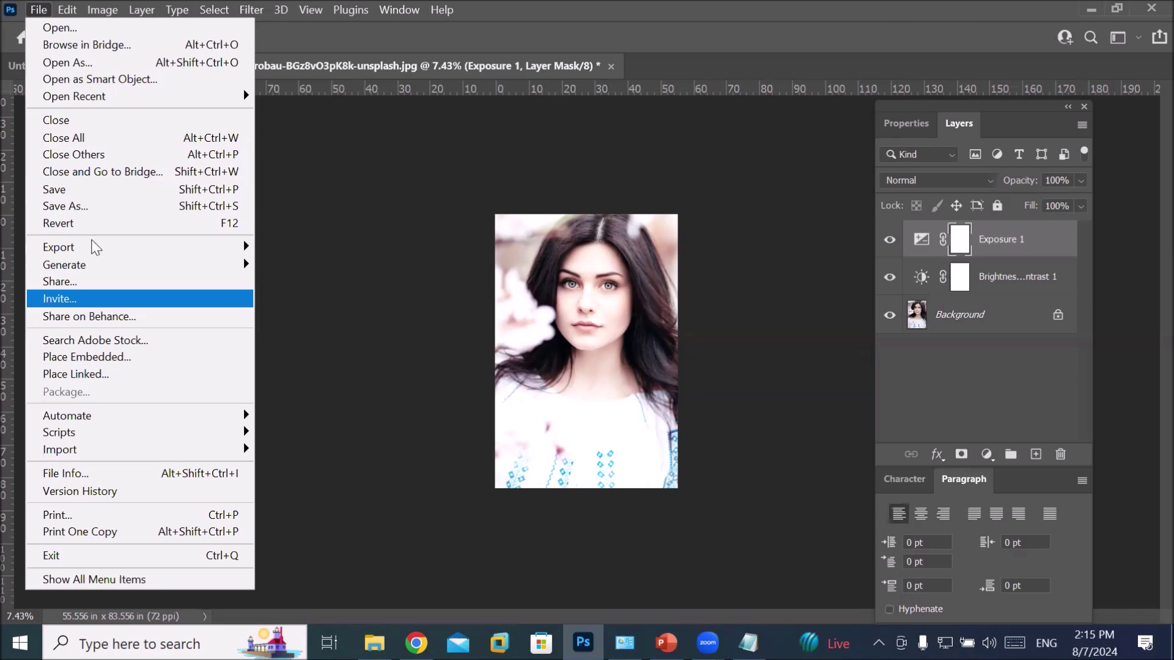
Step: Export a summary of the keyboard shortcuts to the Desktop as an HTM file, named with the owner's name plus "shortcut key for photoshop"
{"action": "mouse_move", "coordinate": [75, 8]}
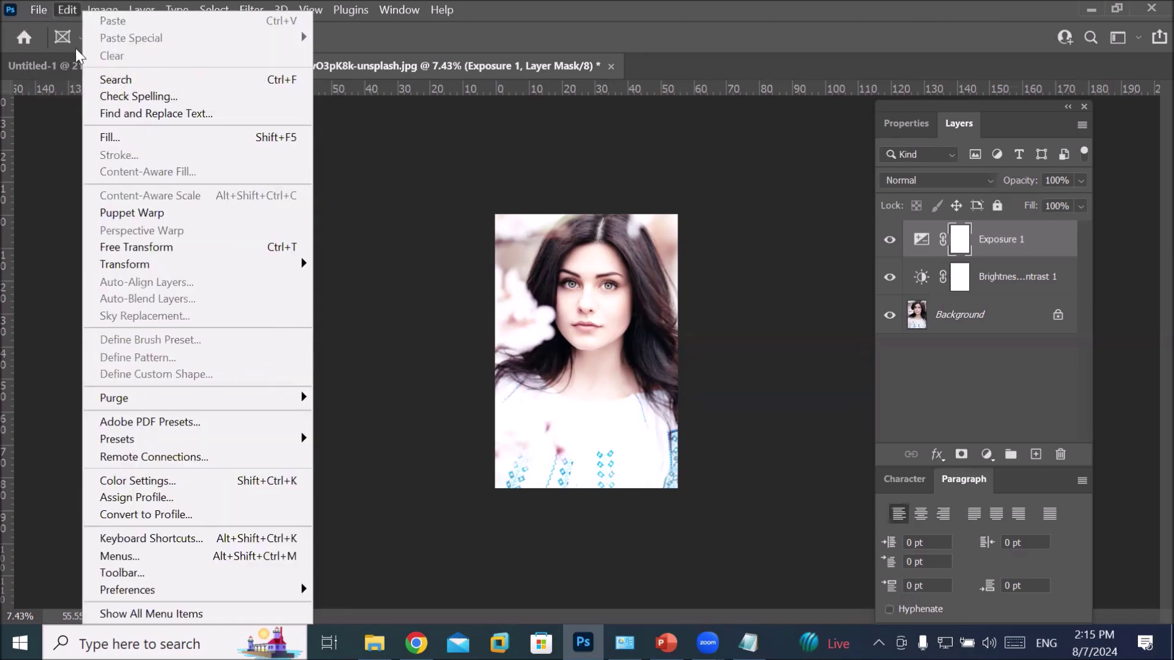
{"action": "left_click", "coordinate": [177, 540]}
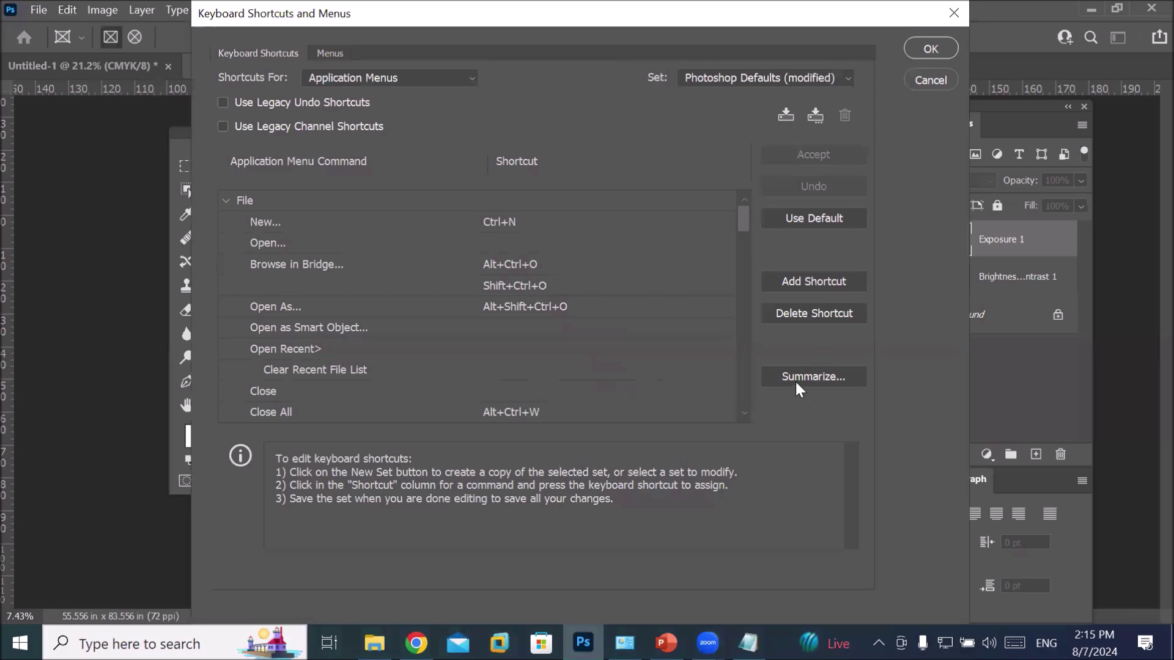
{"action": "left_click", "coordinate": [801, 375]}
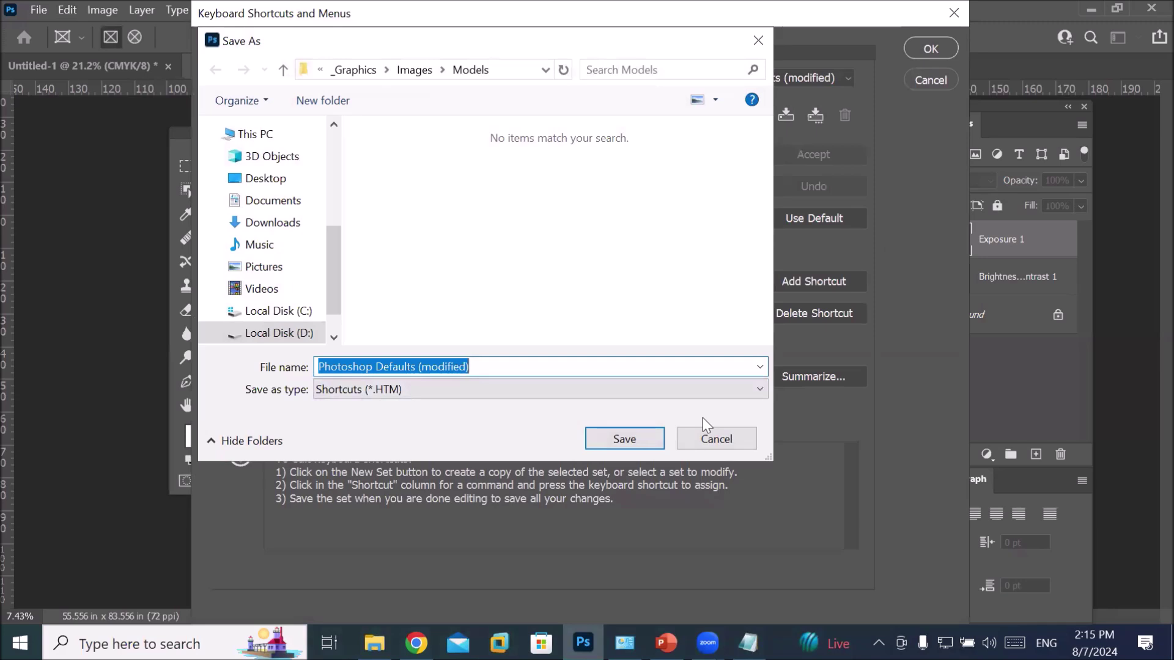
{"action": "type", "text": "Mr"}
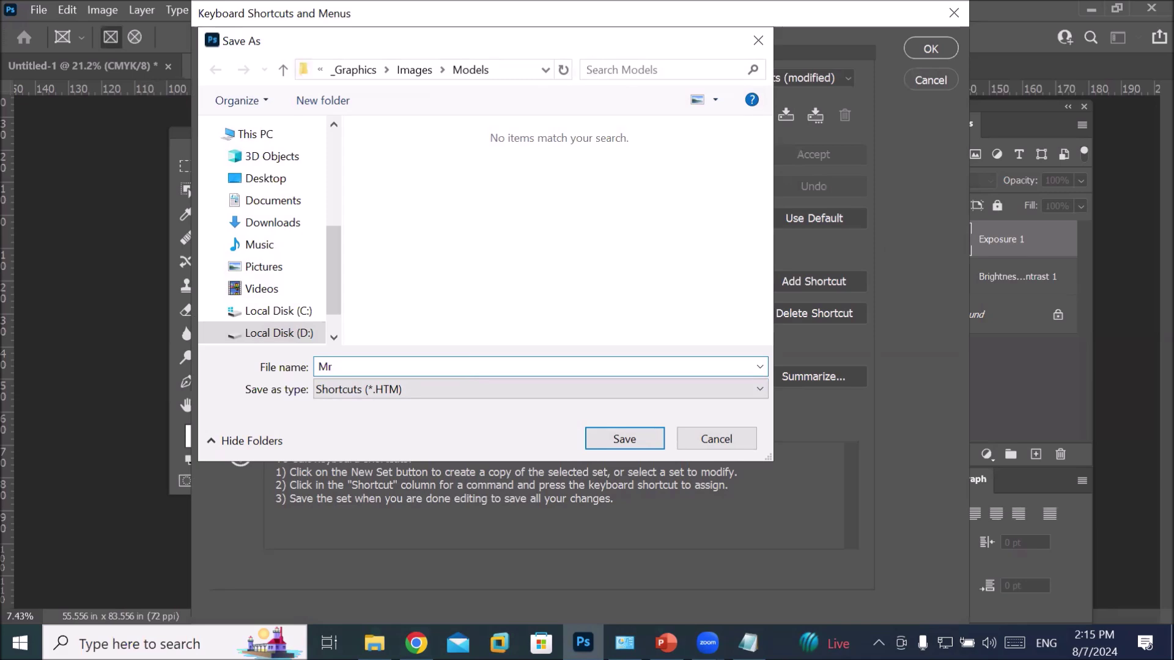
{"action": "type", "text": "ahmad shortcut key for photoshop"}
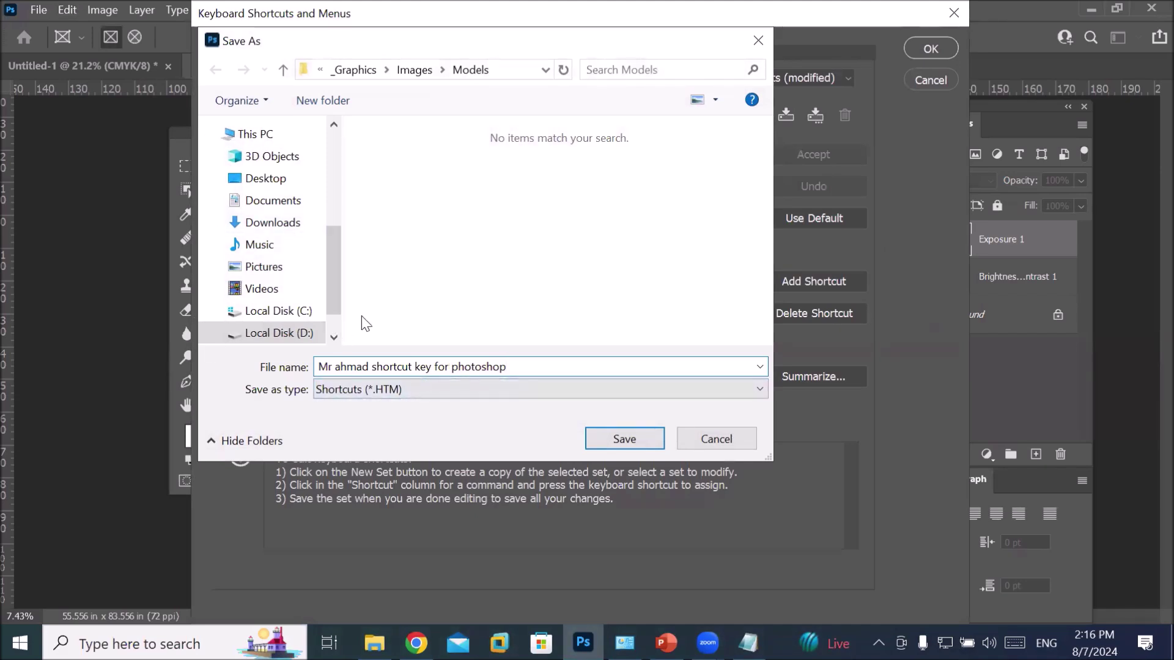
{"action": "left_click", "coordinate": [272, 178]}
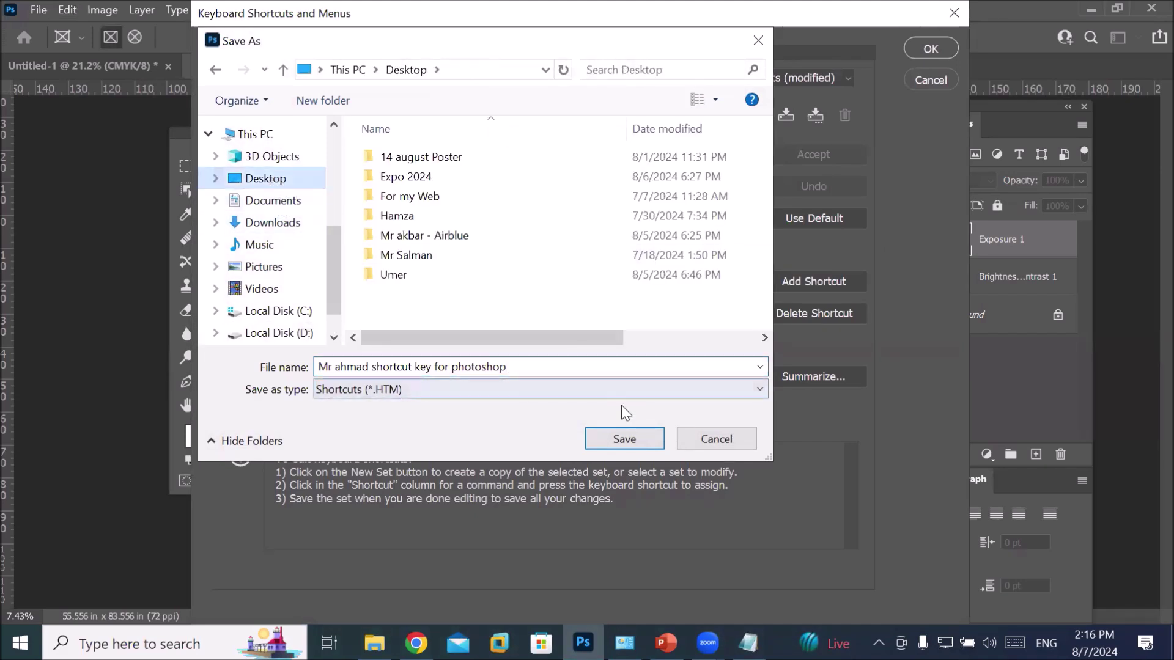
{"action": "left_click", "coordinate": [617, 436]}
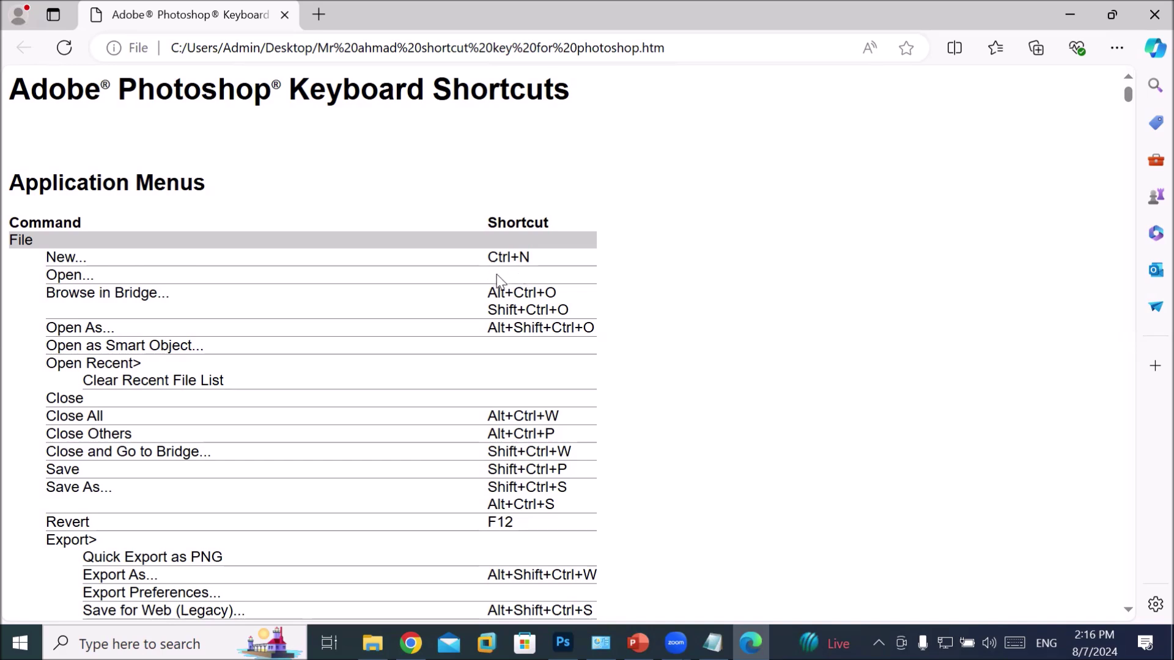
Step: Examine the exported shortcut summary, checking the Save command's shortcut and the File and Edit menu listings
{"action": "scroll", "coordinate": [538, 402], "scroll_direction": "down", "scroll_amount": 1}
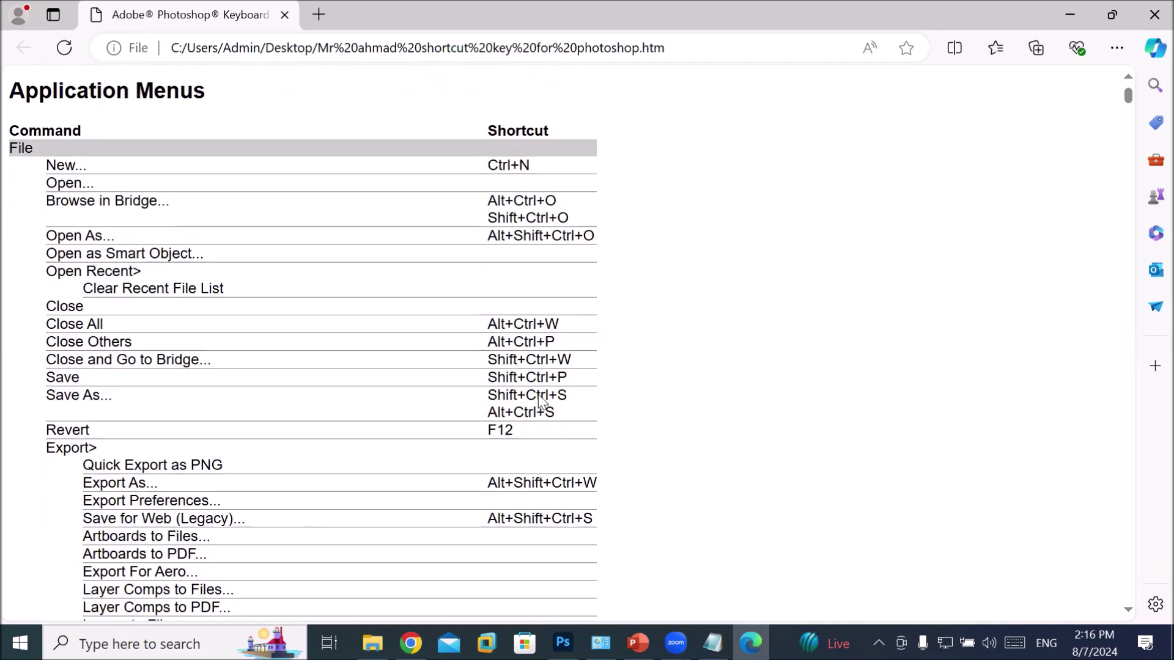
{"action": "left_click_drag", "start_coordinate": [487, 374], "coordinate": [588, 380]}
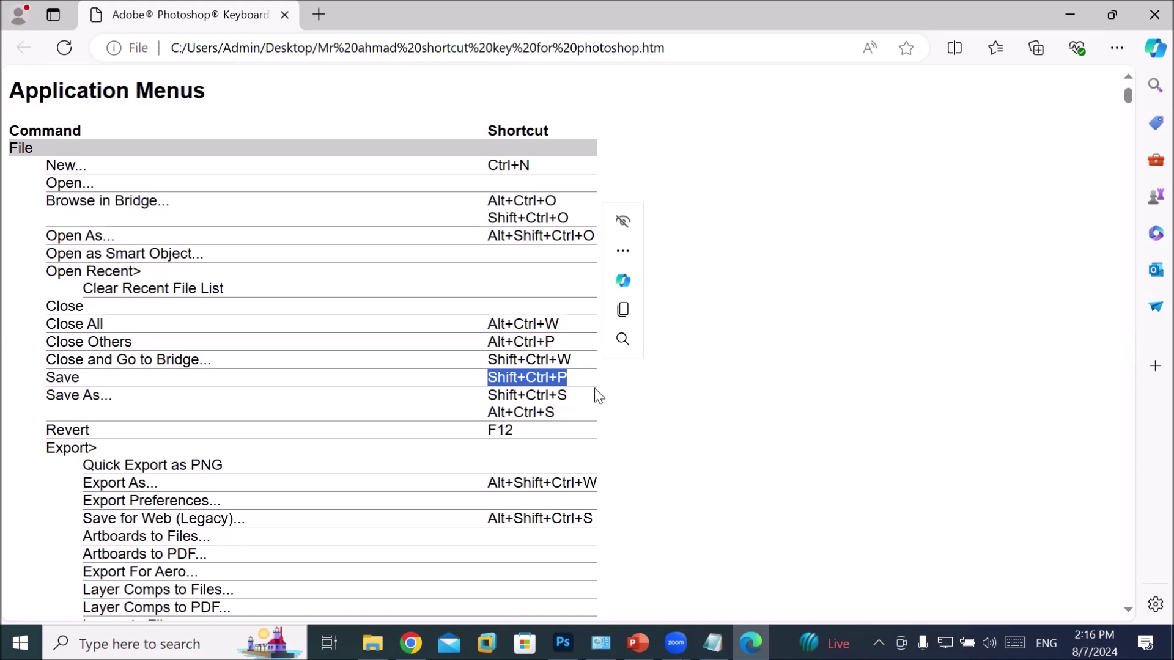
{"action": "scroll", "coordinate": [587, 385], "scroll_direction": "down", "scroll_amount": 6}
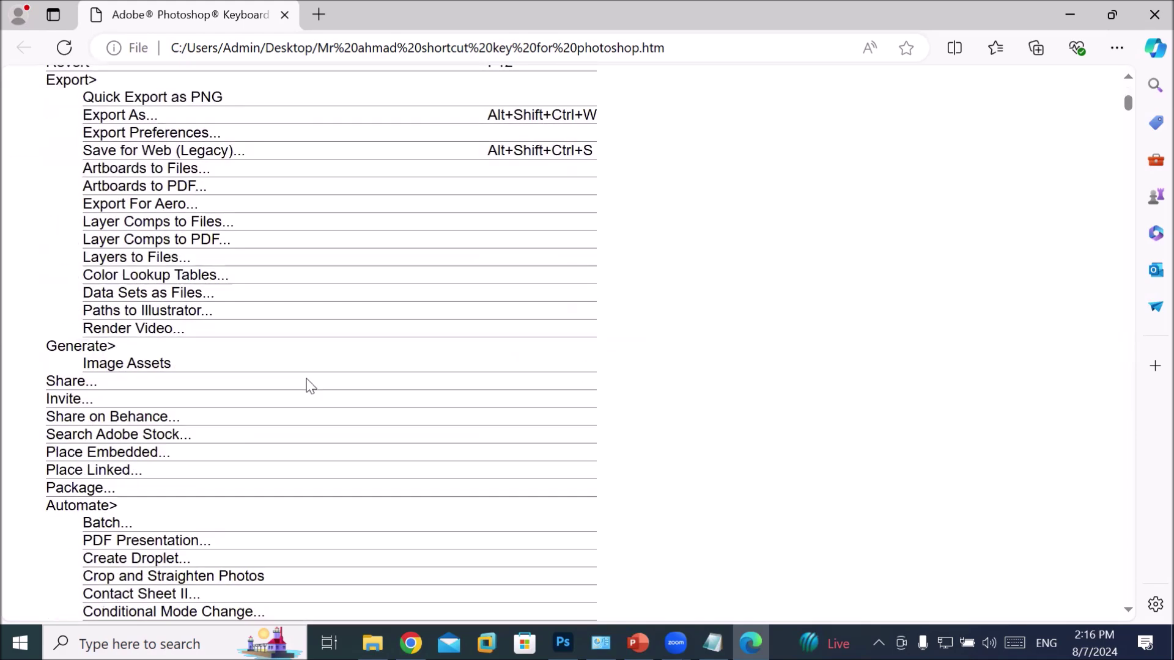
{"action": "scroll", "coordinate": [308, 385], "scroll_direction": "down", "scroll_amount": 5}
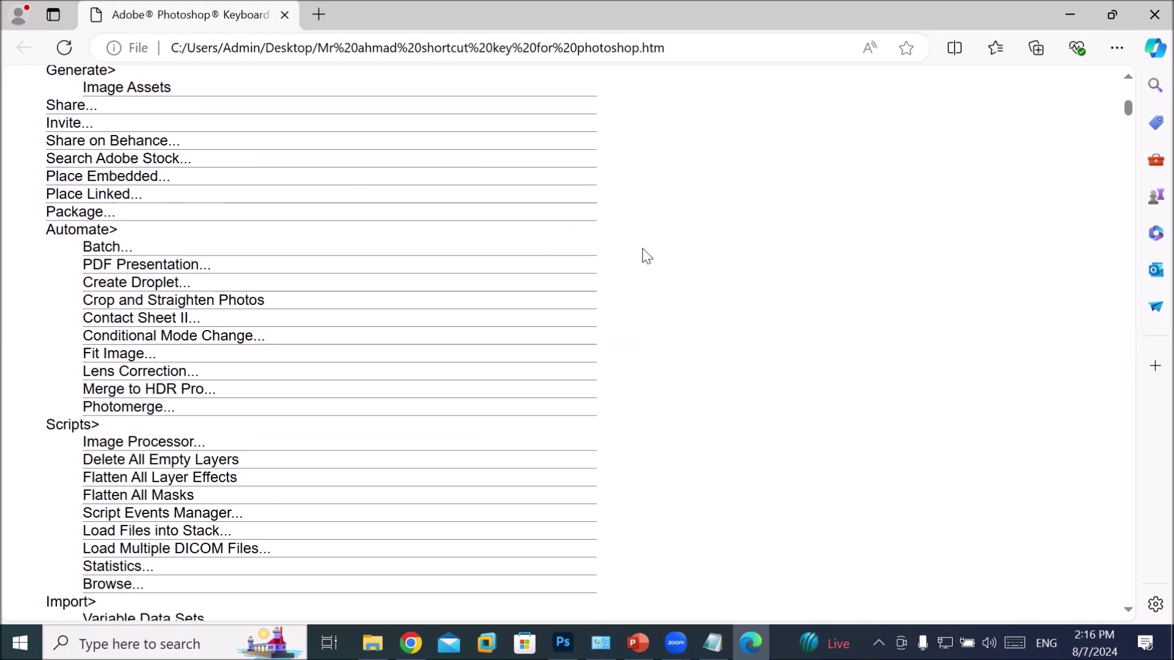
{"action": "scroll", "coordinate": [636, 263], "scroll_direction": "down", "scroll_amount": 3}
{"action": "scroll", "coordinate": [634, 270], "scroll_direction": "down", "scroll_amount": 3}
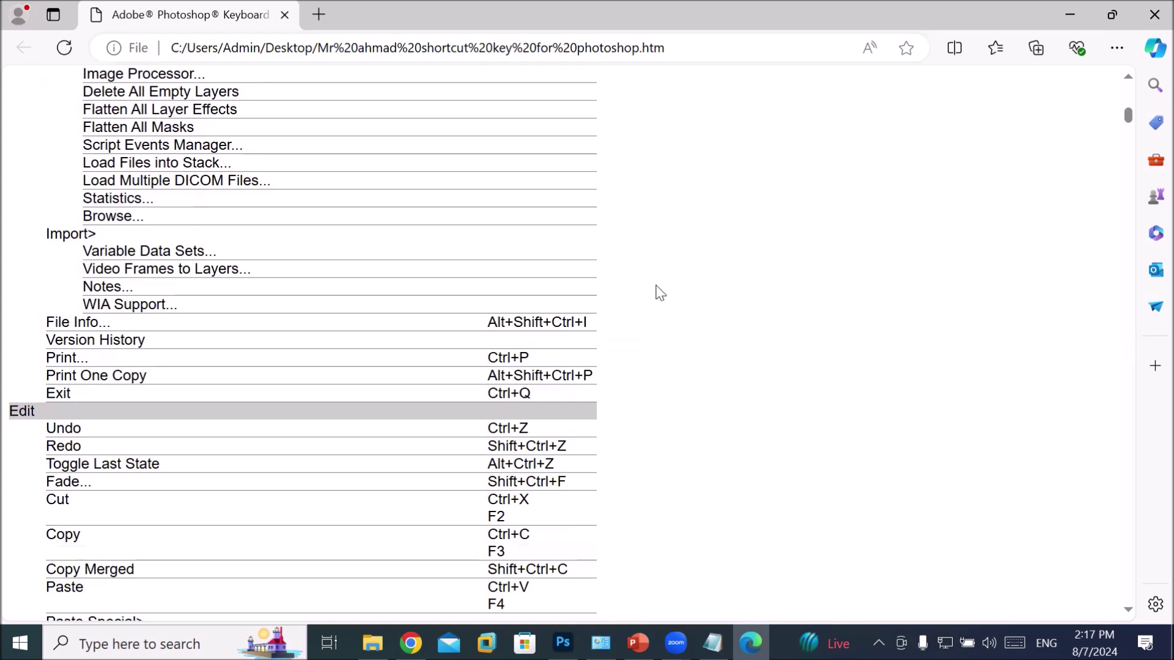
{"action": "scroll", "coordinate": [657, 293], "scroll_direction": "down", "scroll_amount": 2}
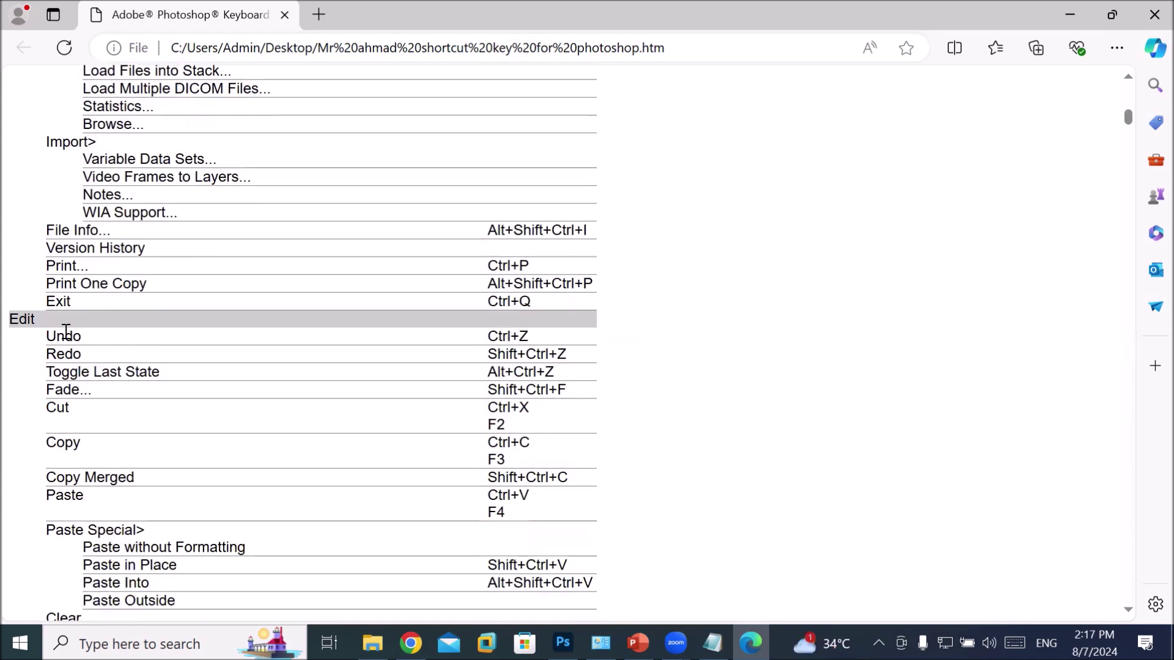
Step: Examine the Edit menu section of the exported shortcut summary, highlighting the entries from Undo through Copy and continuing to the Preferences commands
{"action": "left_click_drag", "start_coordinate": [65, 336], "coordinate": [578, 451]}
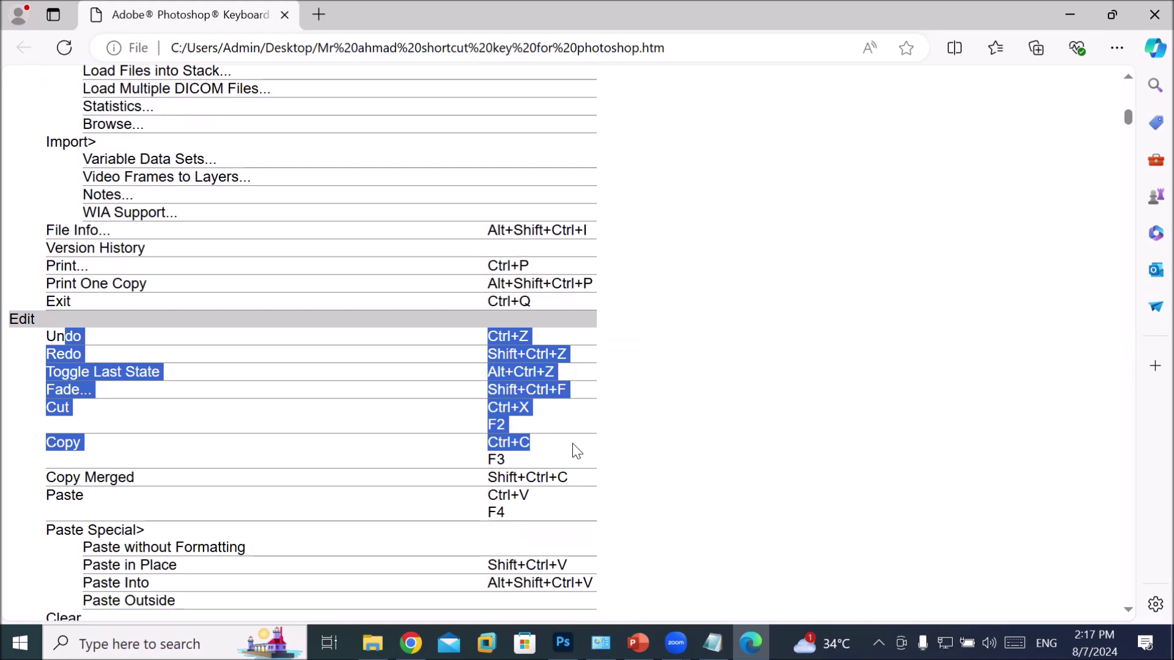
{"action": "left_click_drag", "start_coordinate": [572, 443], "coordinate": [570, 442]}
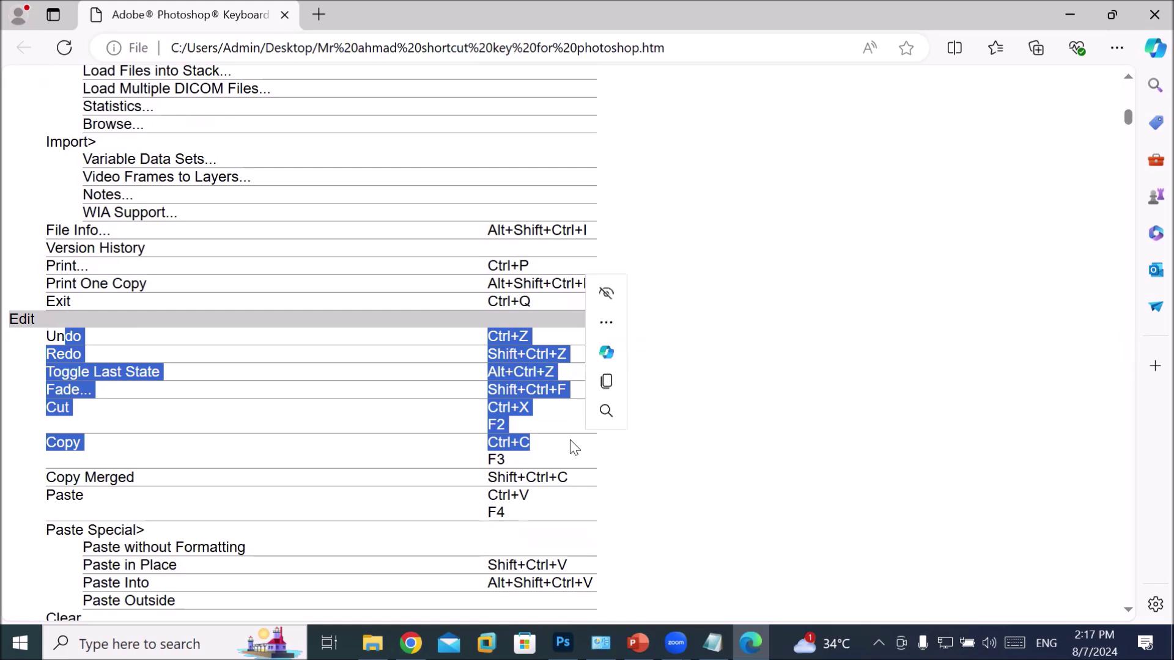
{"action": "scroll", "coordinate": [570, 439], "scroll_direction": "down", "scroll_amount": 5}
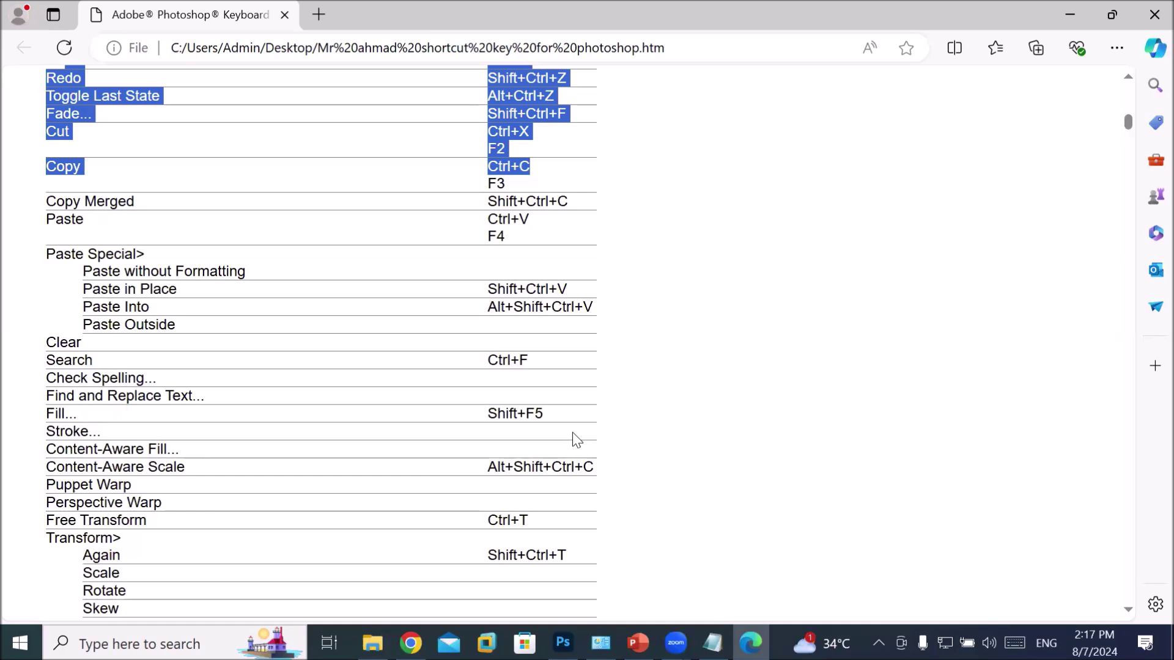
{"action": "scroll", "coordinate": [575, 431], "scroll_direction": "down", "scroll_amount": 8}
{"action": "scroll", "coordinate": [575, 431], "scroll_direction": "down", "scroll_amount": 10}
{"action": "scroll", "coordinate": [575, 431], "scroll_direction": "down", "scroll_amount": 2}
{"action": "scroll", "coordinate": [574, 431], "scroll_direction": "up", "scroll_amount": 4}
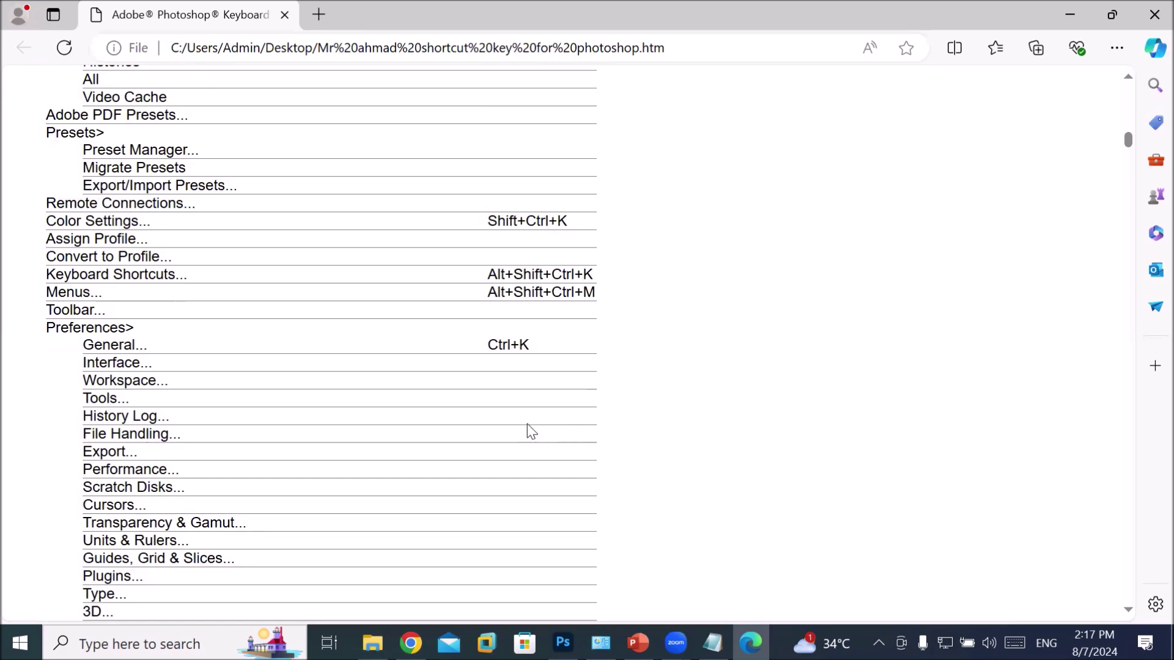
Step: Look through the Image and Layer menu sections of the shortcut summary, including adjustments, canvas commands, layer styles and merge commands
{"action": "scroll", "coordinate": [529, 430], "scroll_direction": "down", "scroll_amount": 11}
{"action": "scroll", "coordinate": [529, 431], "scroll_direction": "down", "scroll_amount": 6}
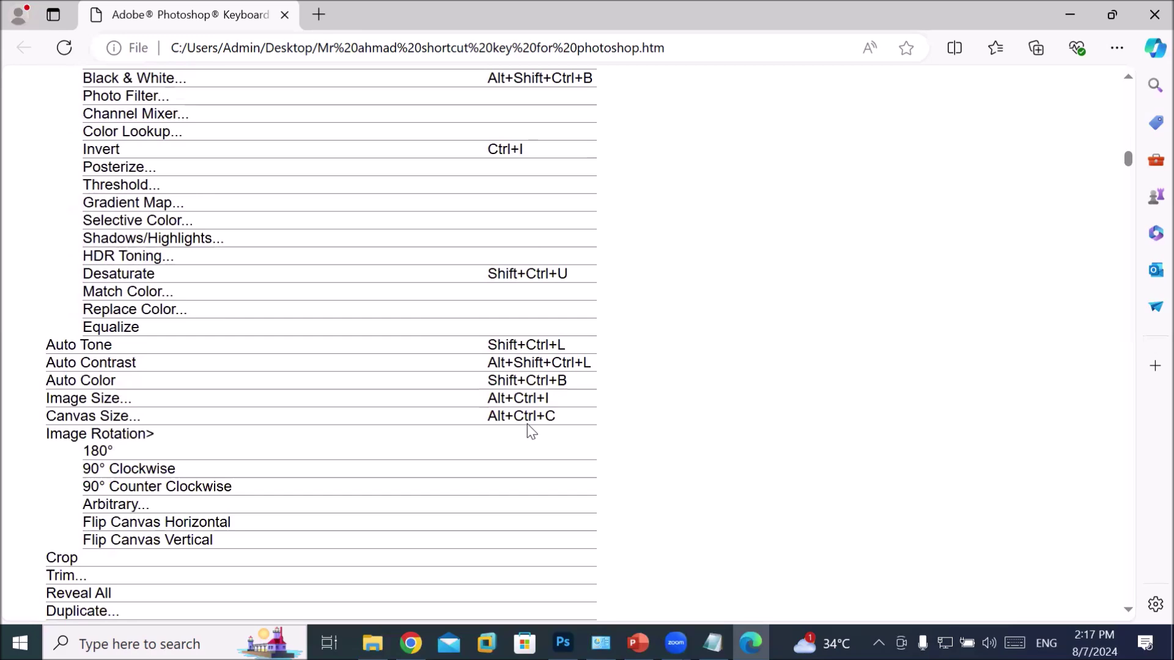
{"action": "scroll", "coordinate": [527, 425], "scroll_direction": "down", "scroll_amount": 3}
{"action": "scroll", "coordinate": [527, 425], "scroll_direction": "down", "scroll_amount": 6}
{"action": "scroll", "coordinate": [528, 430], "scroll_direction": "down", "scroll_amount": 3}
{"action": "scroll", "coordinate": [527, 431], "scroll_direction": "down", "scroll_amount": 12}
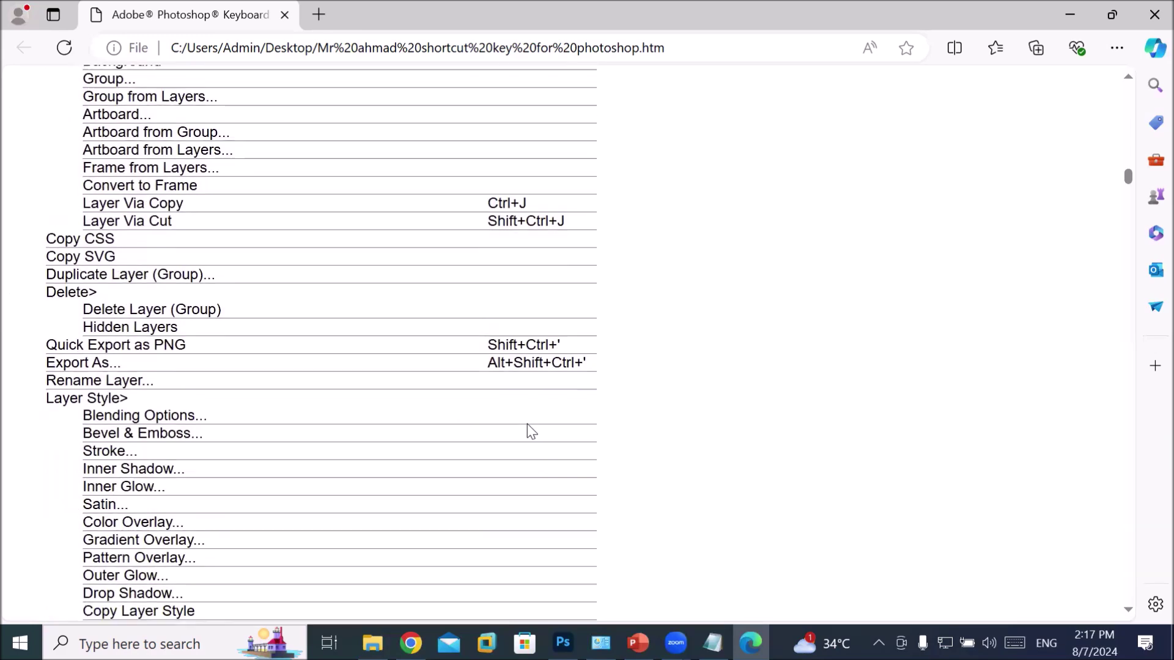
{"action": "scroll", "coordinate": [527, 431], "scroll_direction": "down", "scroll_amount": 15}
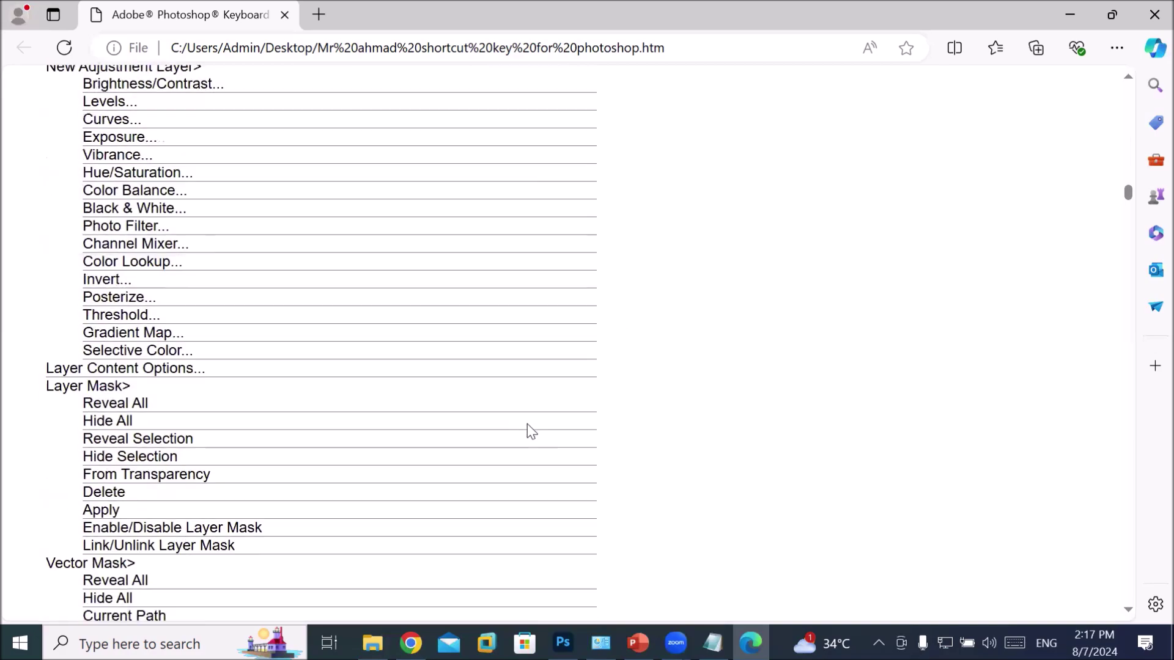
{"action": "scroll", "coordinate": [526, 424], "scroll_direction": "down", "scroll_amount": 14}
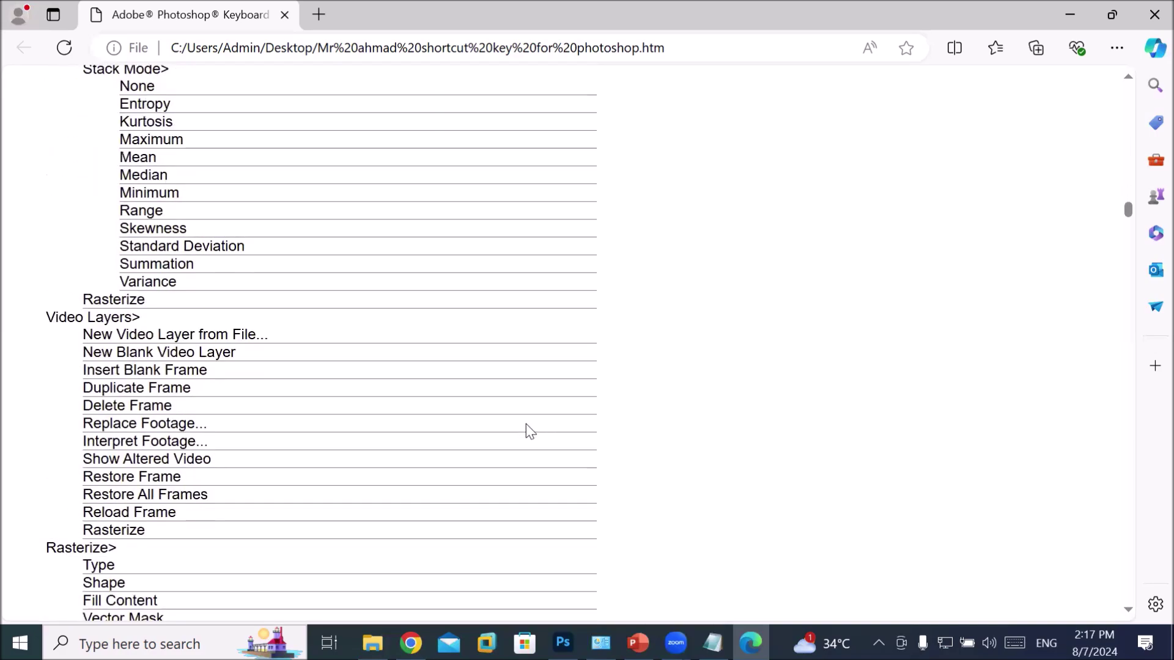
{"action": "scroll", "coordinate": [525, 423], "scroll_direction": "down", "scroll_amount": 9}
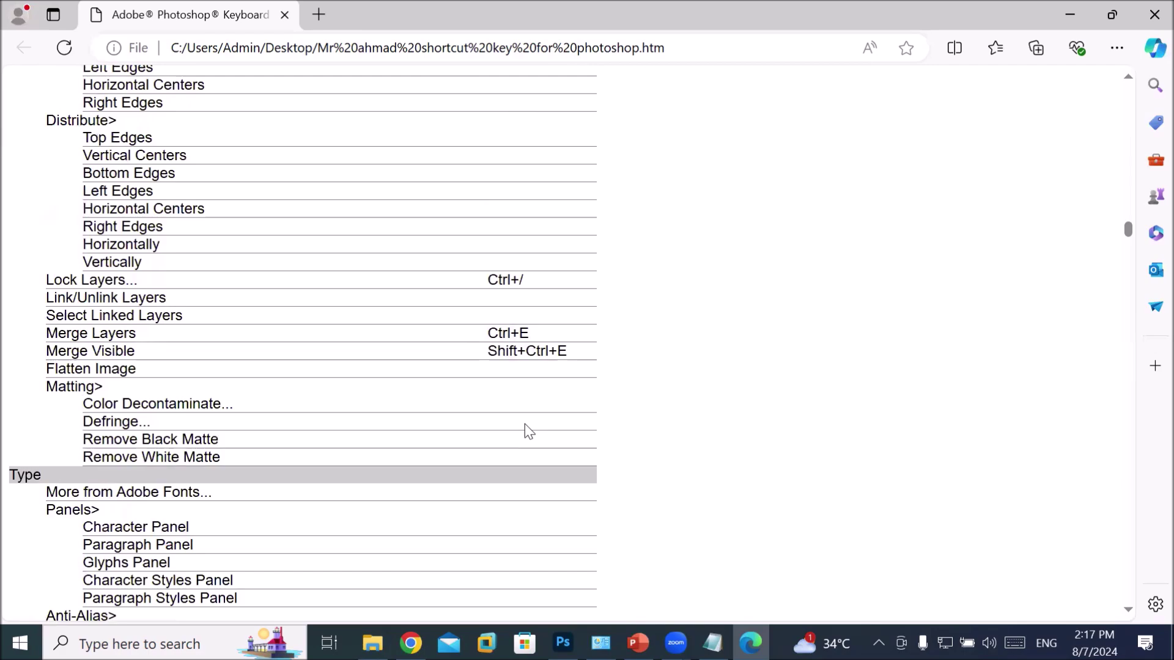
Step: Review the Type and Select menu sections of the summary, highlighting the All, Deselect, Reselect and Inverse shortcuts
{"action": "scroll", "coordinate": [525, 424], "scroll_direction": "down", "scroll_amount": 12}
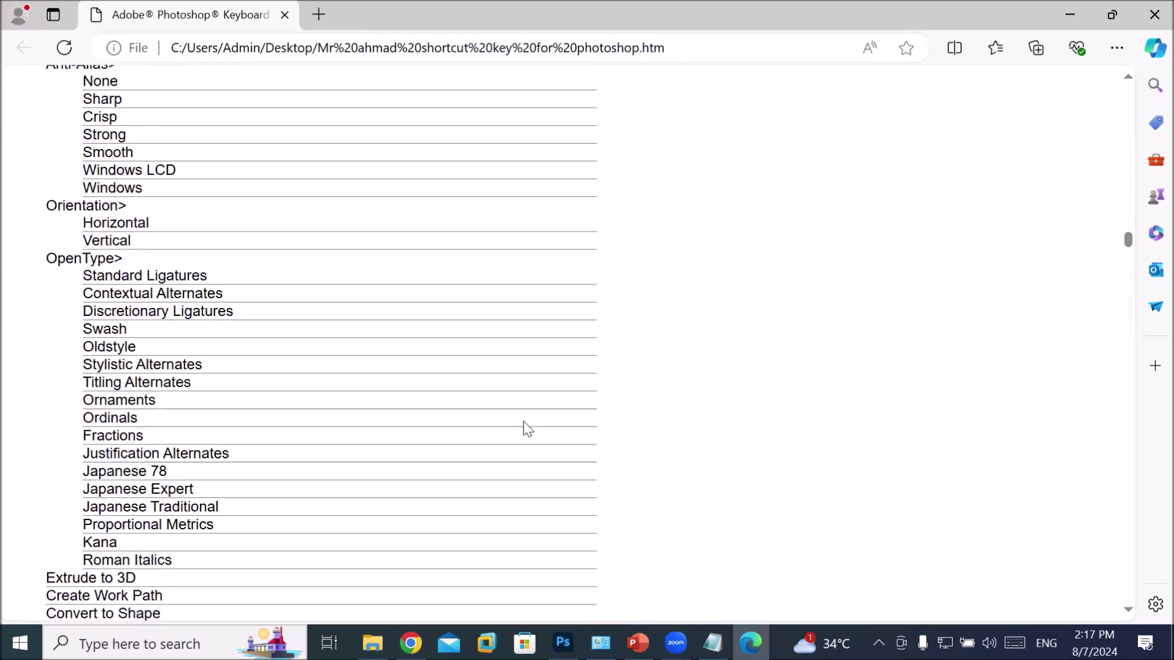
{"action": "scroll", "coordinate": [524, 422], "scroll_direction": "down", "scroll_amount": 10}
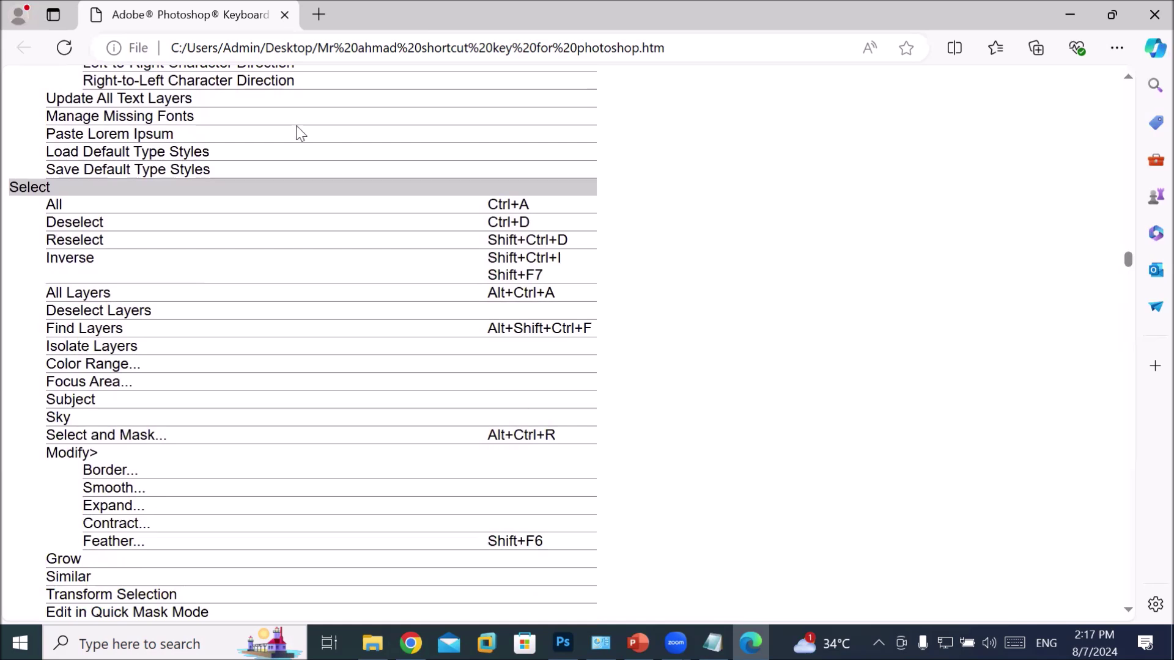
{"action": "left_click_drag", "start_coordinate": [44, 208], "coordinate": [234, 228]}
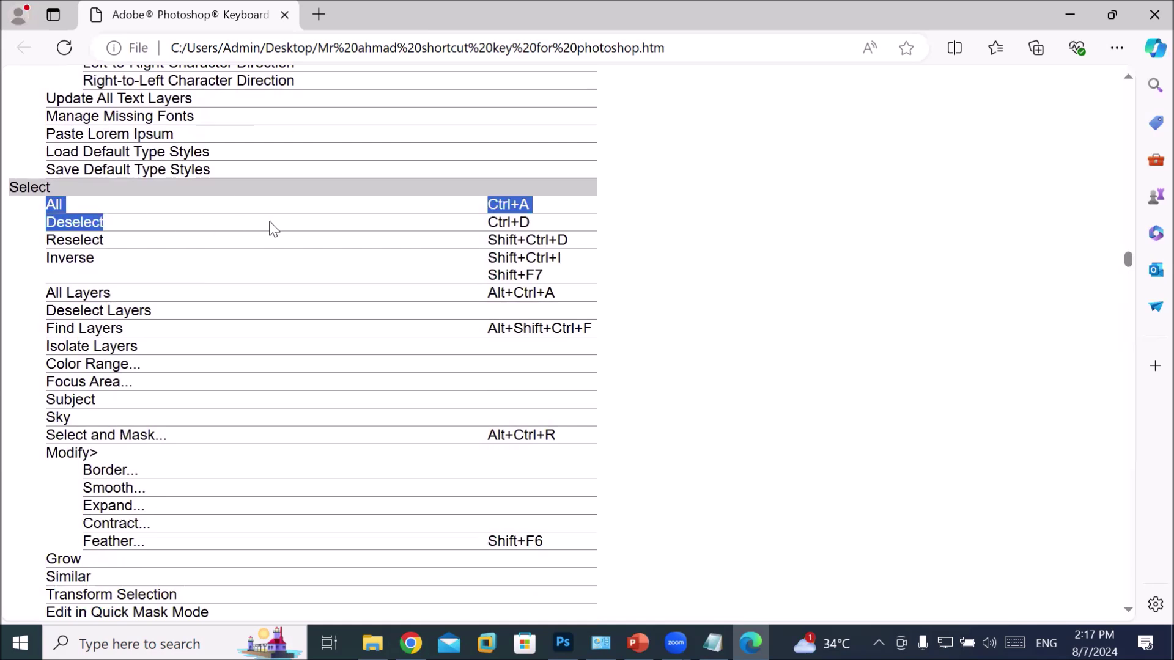
{"action": "left_click_drag", "start_coordinate": [463, 229], "coordinate": [599, 271]}
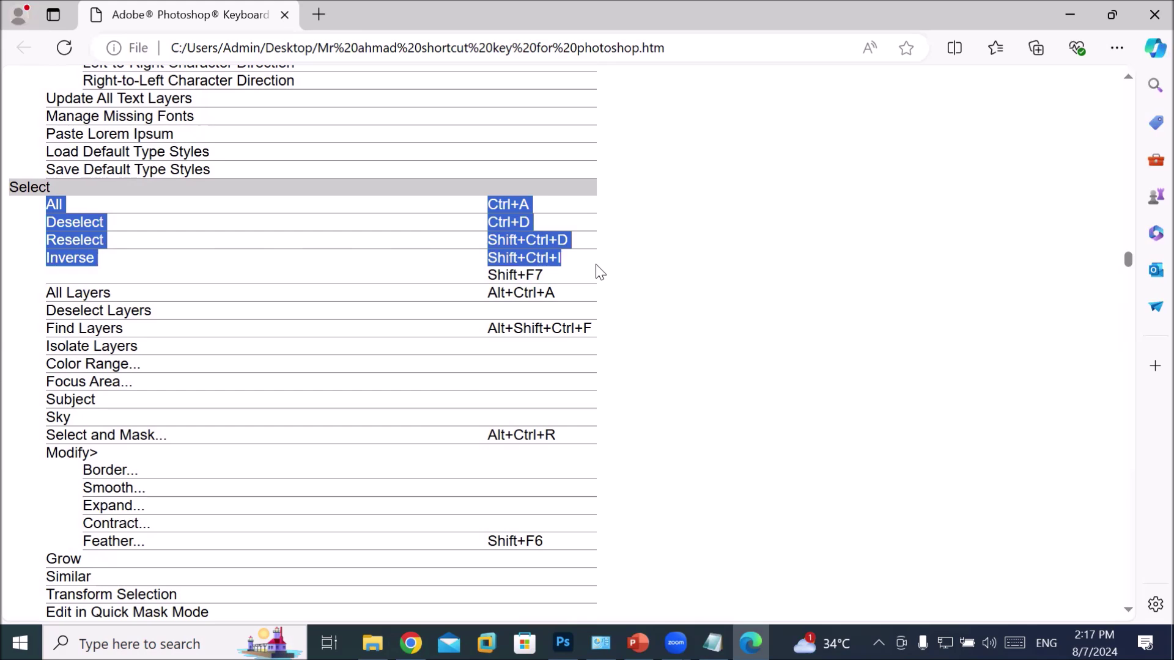
Step: Examine the View menu section of the summary, highlighting the shortcuts for Zoom In, Zoom Out, Fit on Screen and 100%
{"action": "scroll", "coordinate": [586, 269], "scroll_direction": "down", "scroll_amount": 5}
{"action": "scroll", "coordinate": [583, 270], "scroll_direction": "down", "scroll_amount": 18}
{"action": "scroll", "coordinate": [583, 270], "scroll_direction": "down", "scroll_amount": 13}
{"action": "scroll", "coordinate": [583, 270], "scroll_direction": "up", "scroll_amount": 3}
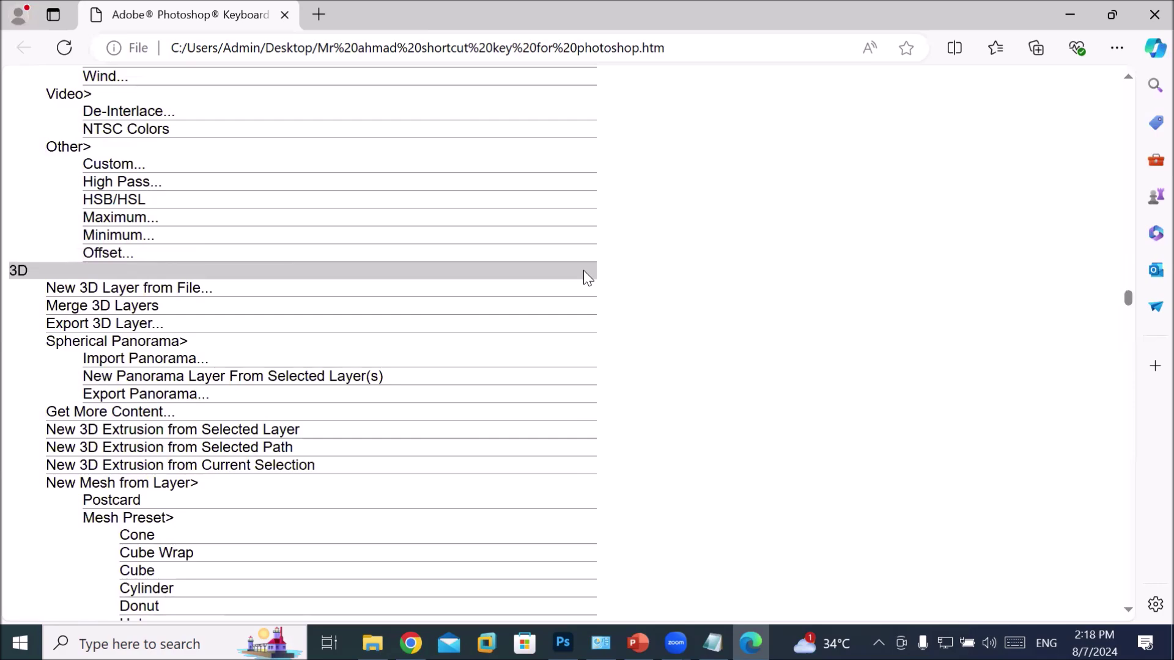
{"action": "scroll", "coordinate": [584, 270], "scroll_direction": "down", "scroll_amount": 20}
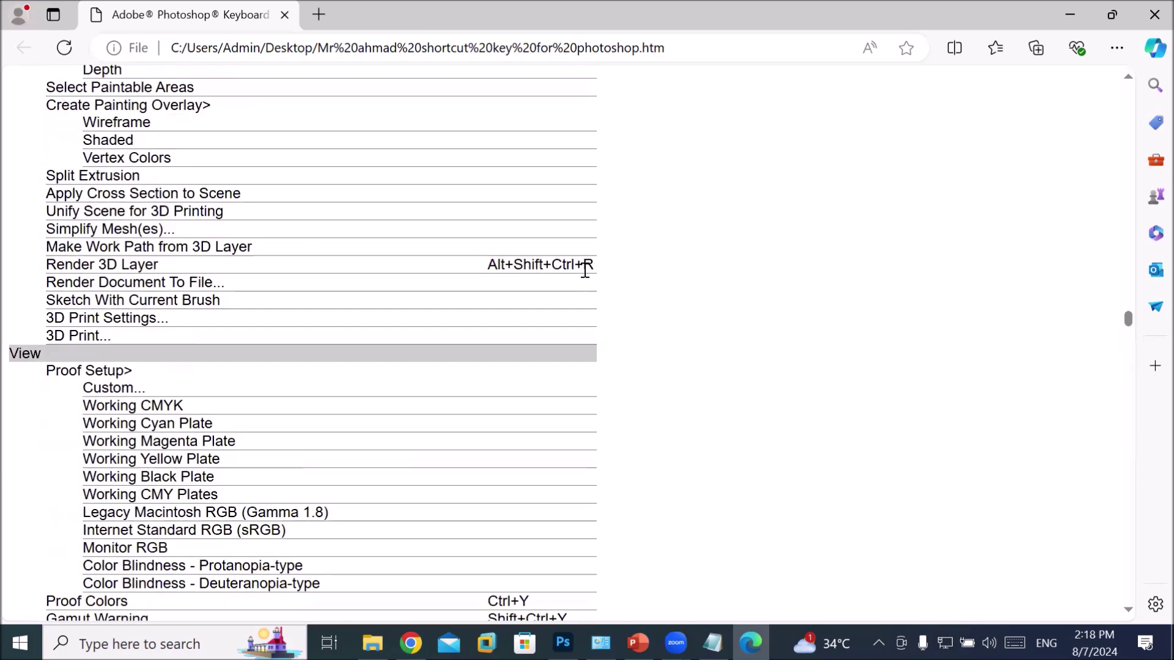
{"action": "scroll", "coordinate": [585, 269], "scroll_direction": "down", "scroll_amount": 8}
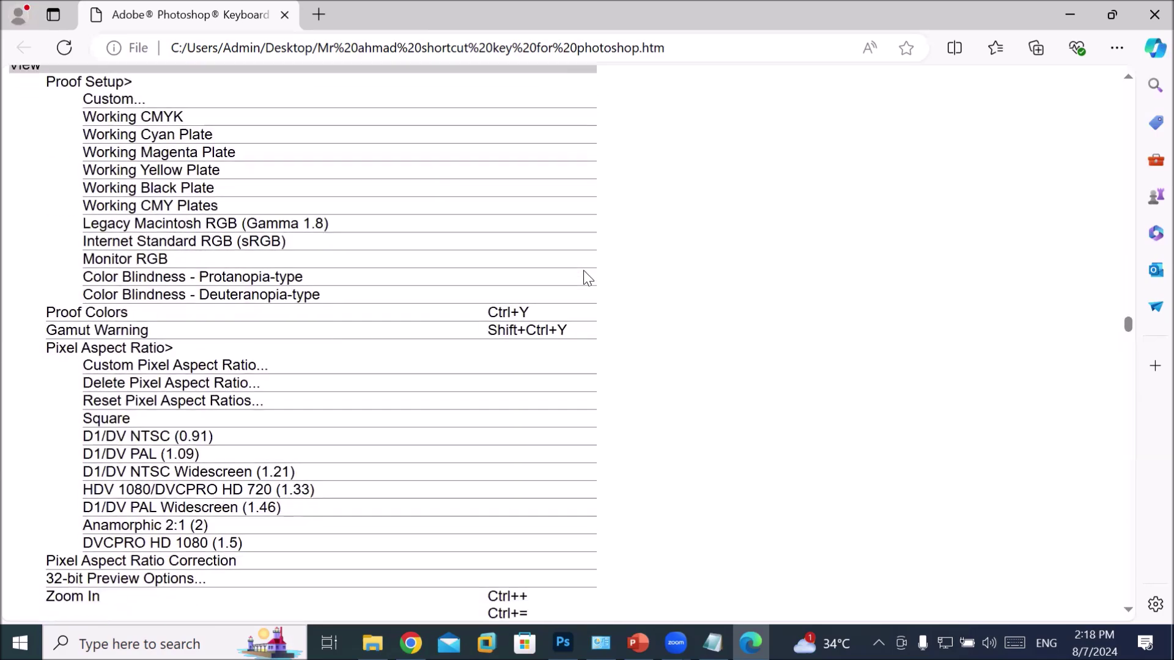
{"action": "scroll", "coordinate": [583, 271], "scroll_direction": "down", "scroll_amount": 3}
{"action": "scroll", "coordinate": [583, 270], "scroll_direction": "down", "scroll_amount": 3}
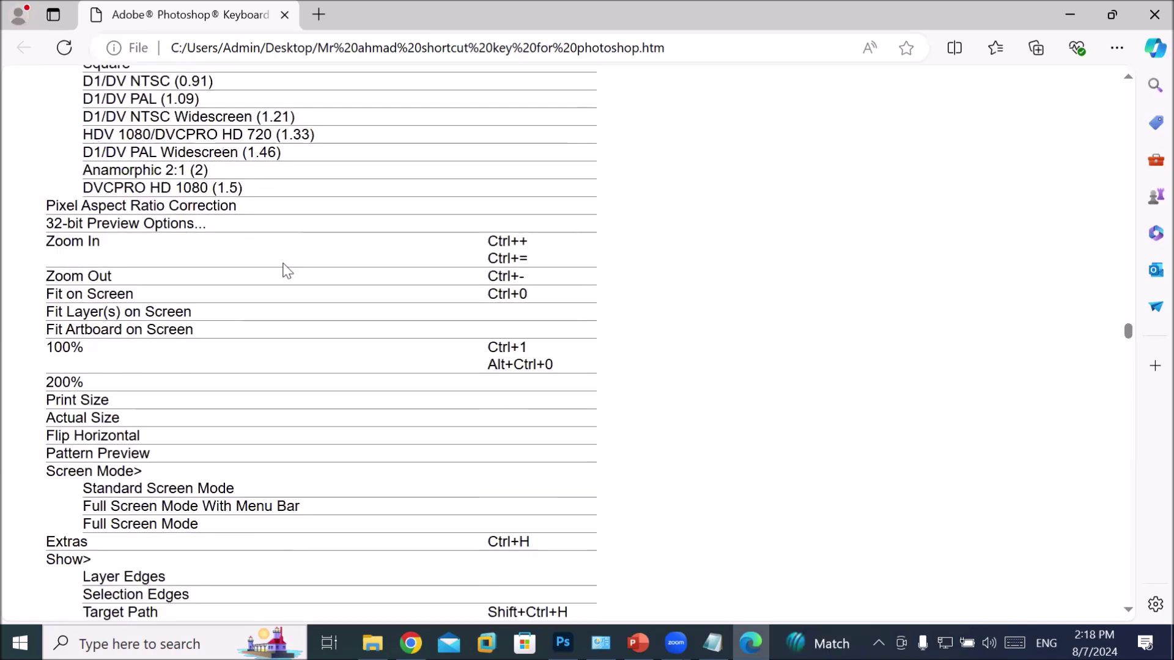
{"action": "left_click_drag", "start_coordinate": [47, 241], "coordinate": [575, 393]}
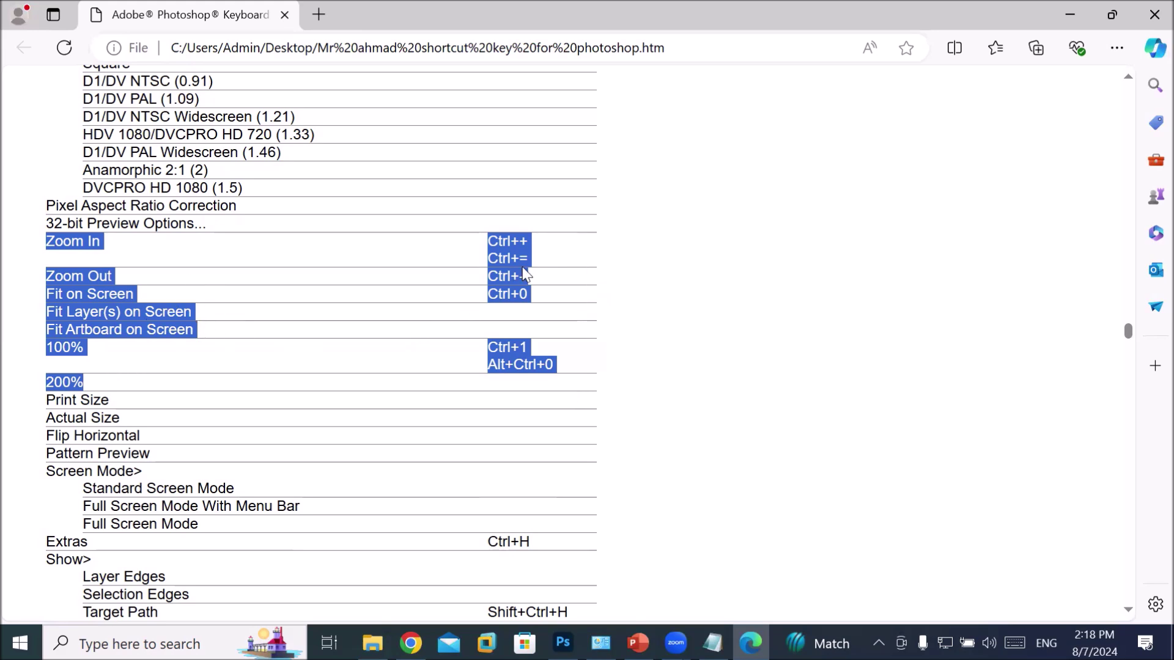
{"action": "left_click_drag", "start_coordinate": [530, 295], "coordinate": [343, 357]}
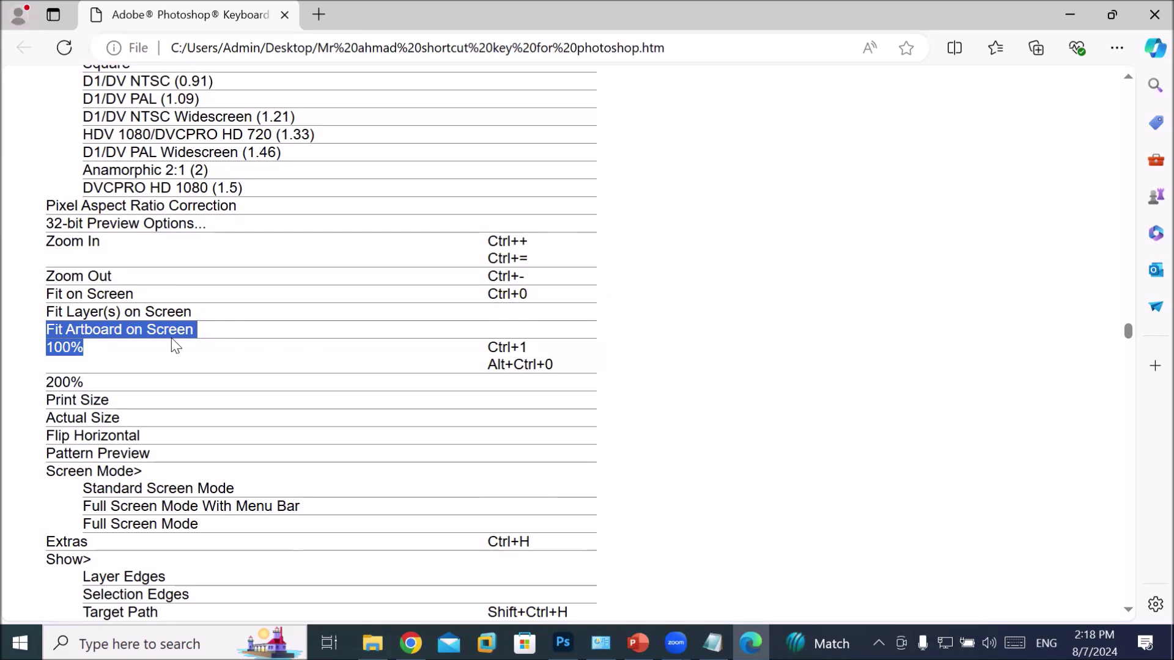
{"action": "left_click", "coordinate": [502, 350]}
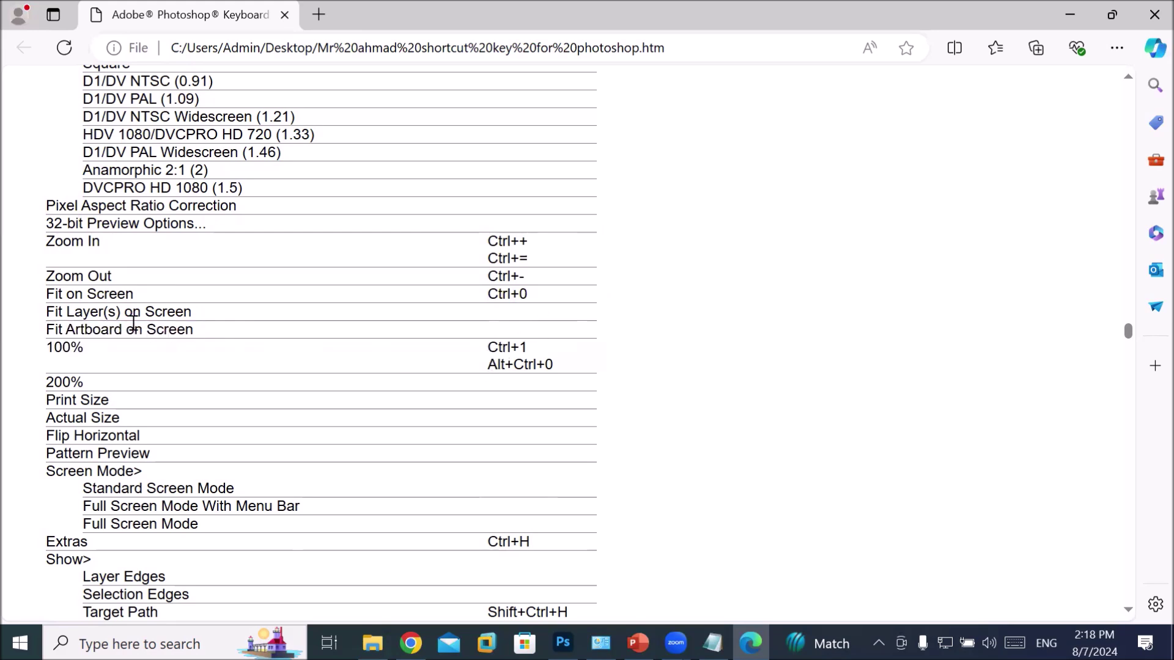
{"action": "left_click_drag", "start_coordinate": [53, 348], "coordinate": [561, 376]}
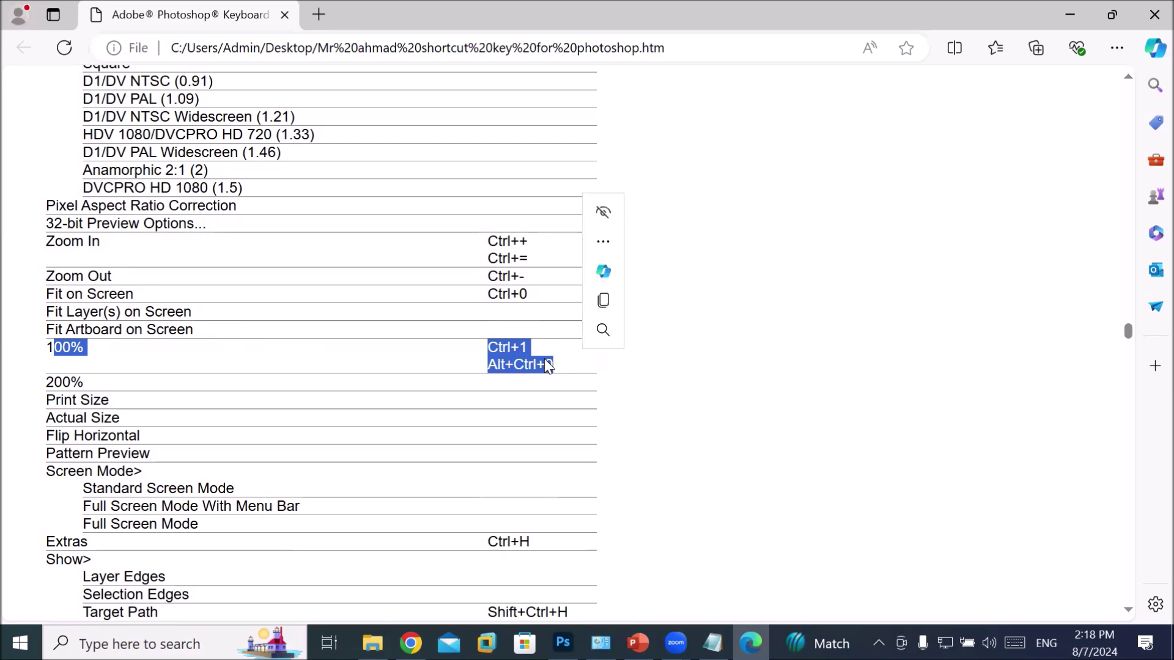
Step: Look through the Plugins and Window menu sections of the summary and check the shortcuts for panels such as Layers, Info and Color
{"action": "scroll", "coordinate": [392, 369], "scroll_direction": "down", "scroll_amount": 15}
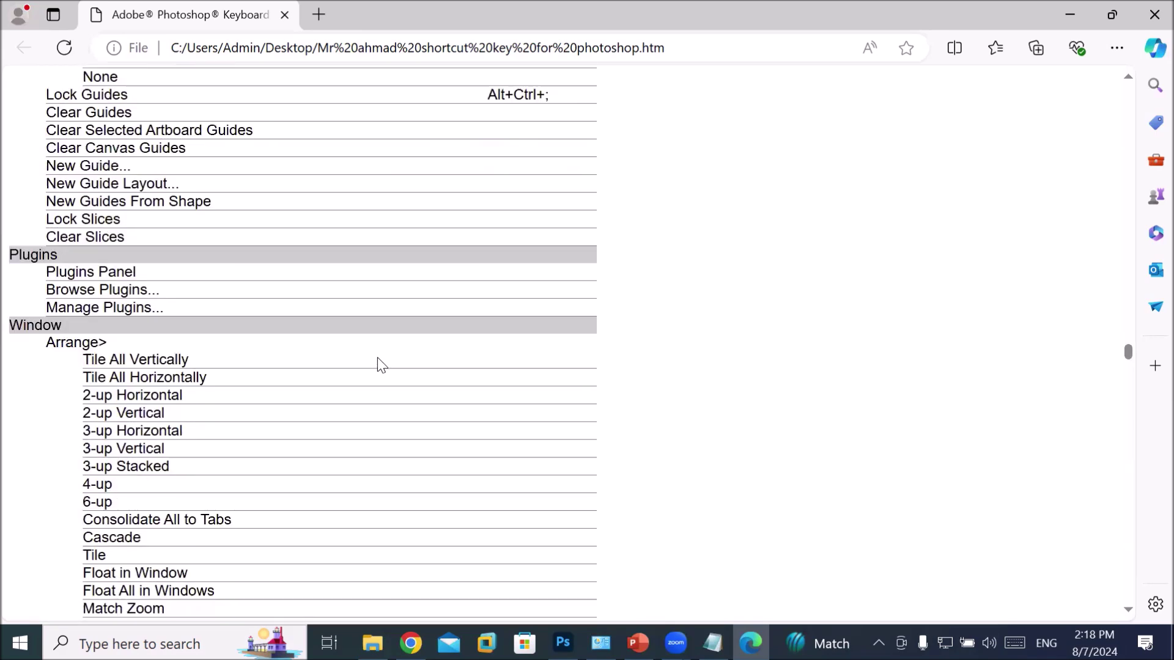
{"action": "scroll", "coordinate": [381, 365], "scroll_direction": "down", "scroll_amount": 9}
{"action": "scroll", "coordinate": [374, 365], "scroll_direction": "down", "scroll_amount": 12}
{"action": "scroll", "coordinate": [374, 366], "scroll_direction": "up", "scroll_amount": 4}
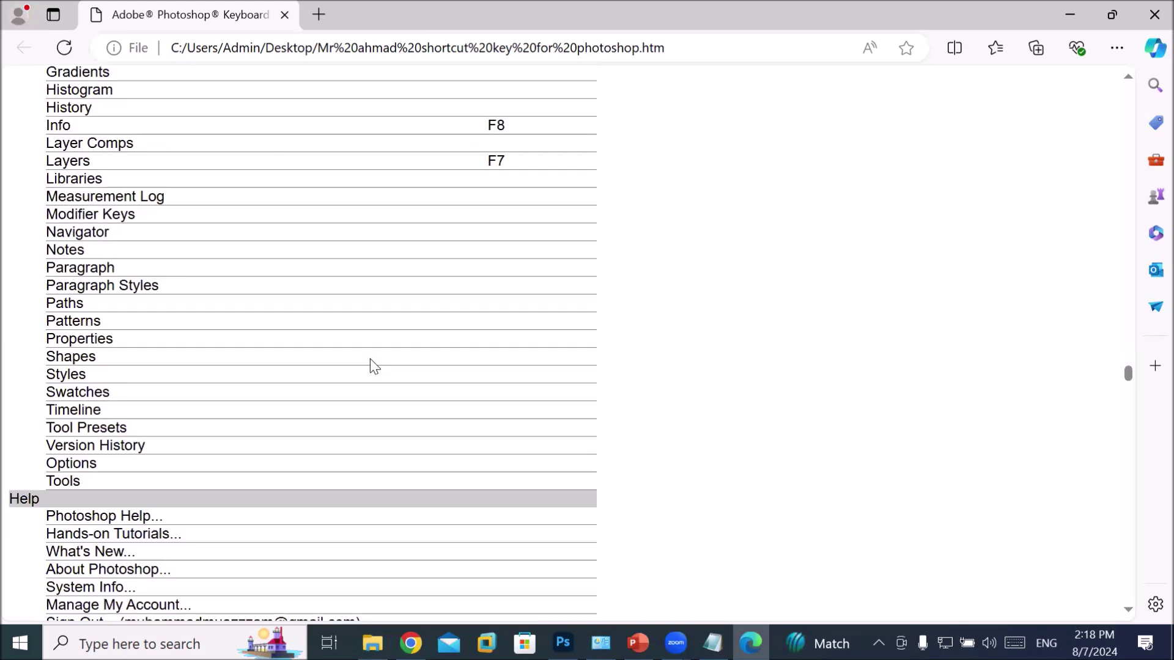
{"action": "scroll", "coordinate": [374, 366], "scroll_direction": "up", "scroll_amount": 1}
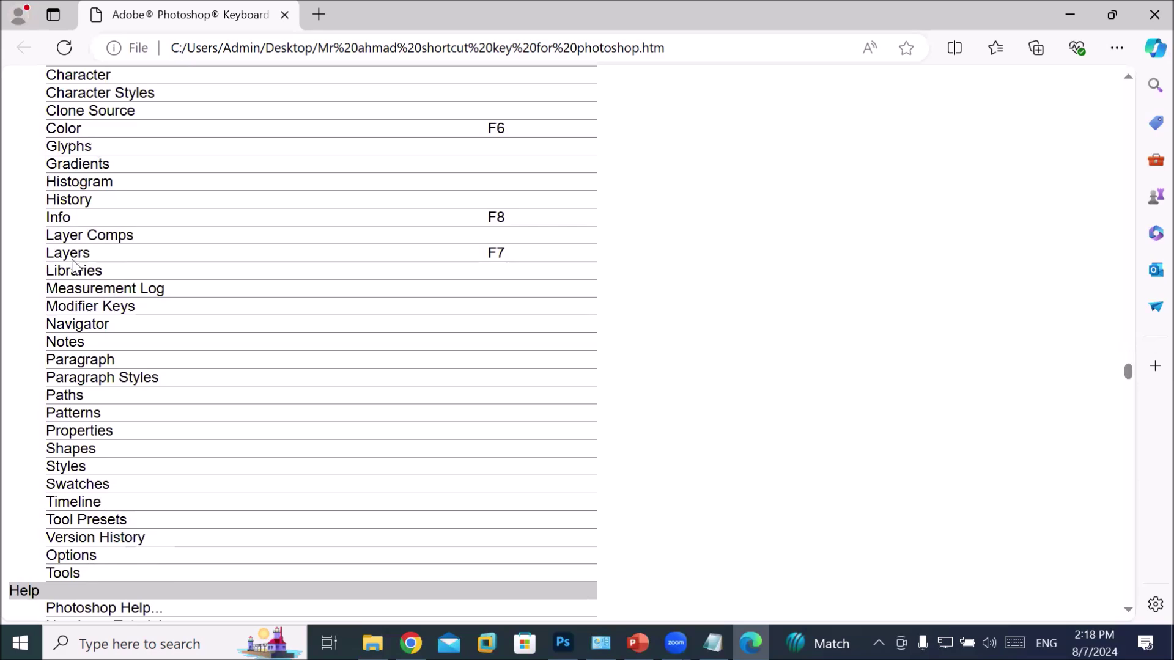
Step: Highlight the Layers entry in the shortcut summary, and read through the Help and Panel Menus sections down to Tools
{"action": "left_click_drag", "start_coordinate": [53, 253], "coordinate": [513, 252]}
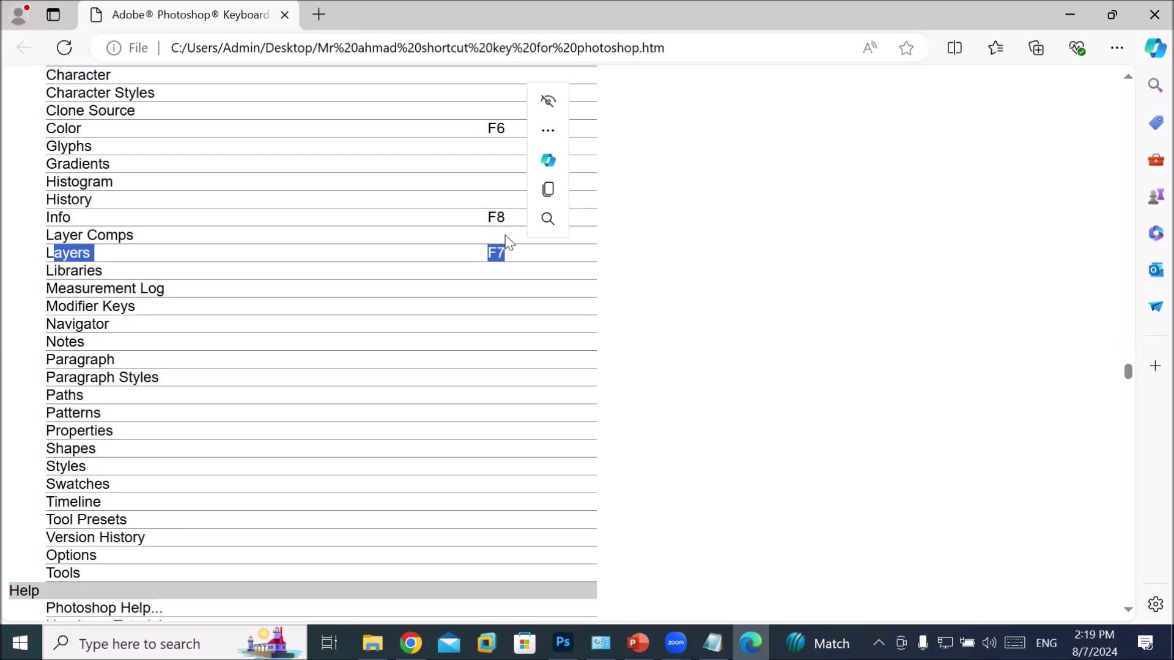
{"action": "scroll", "coordinate": [462, 222], "scroll_direction": "down", "scroll_amount": 6}
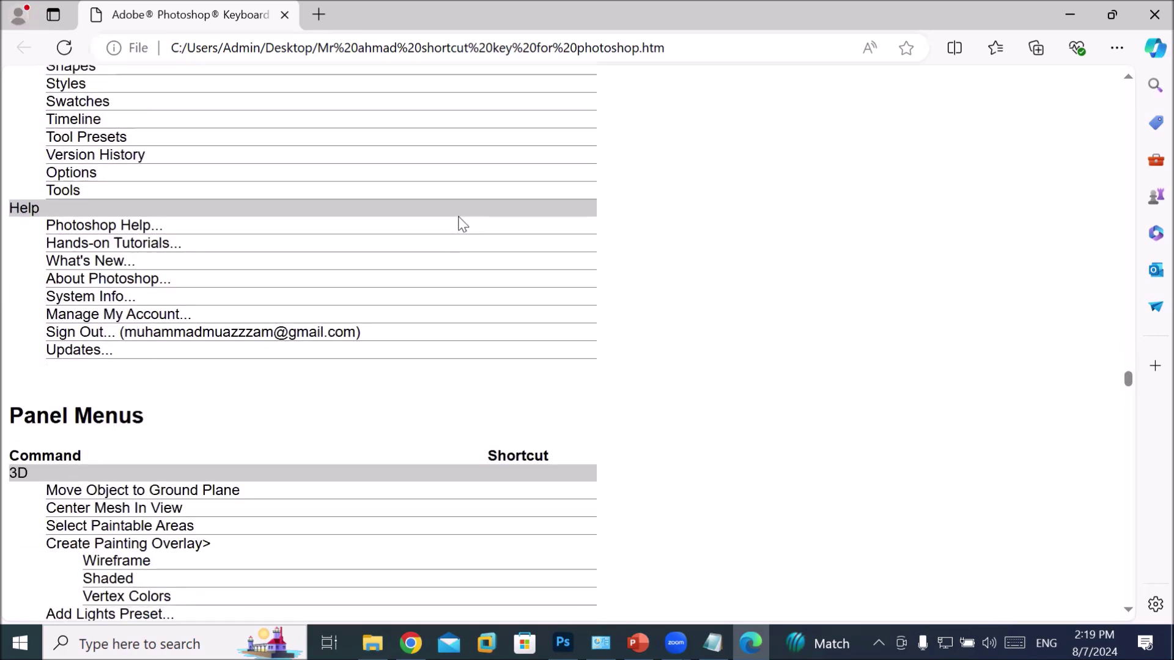
{"action": "scroll", "coordinate": [463, 224], "scroll_direction": "down", "scroll_amount": 6}
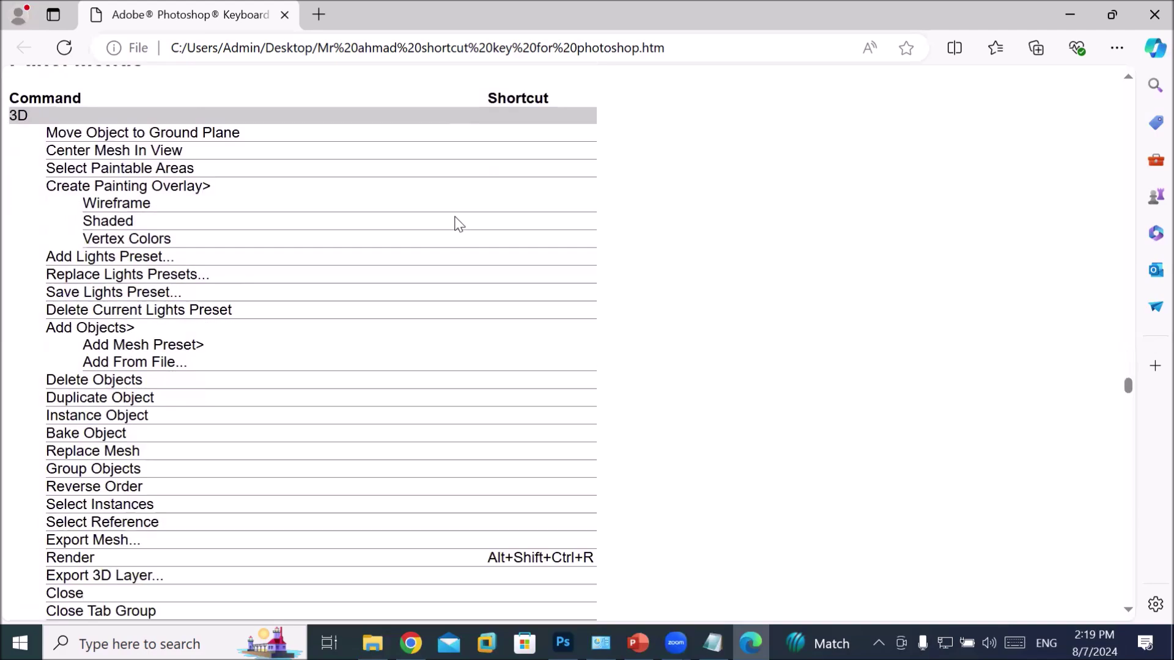
{"action": "scroll", "coordinate": [455, 223], "scroll_direction": "down", "scroll_amount": 15}
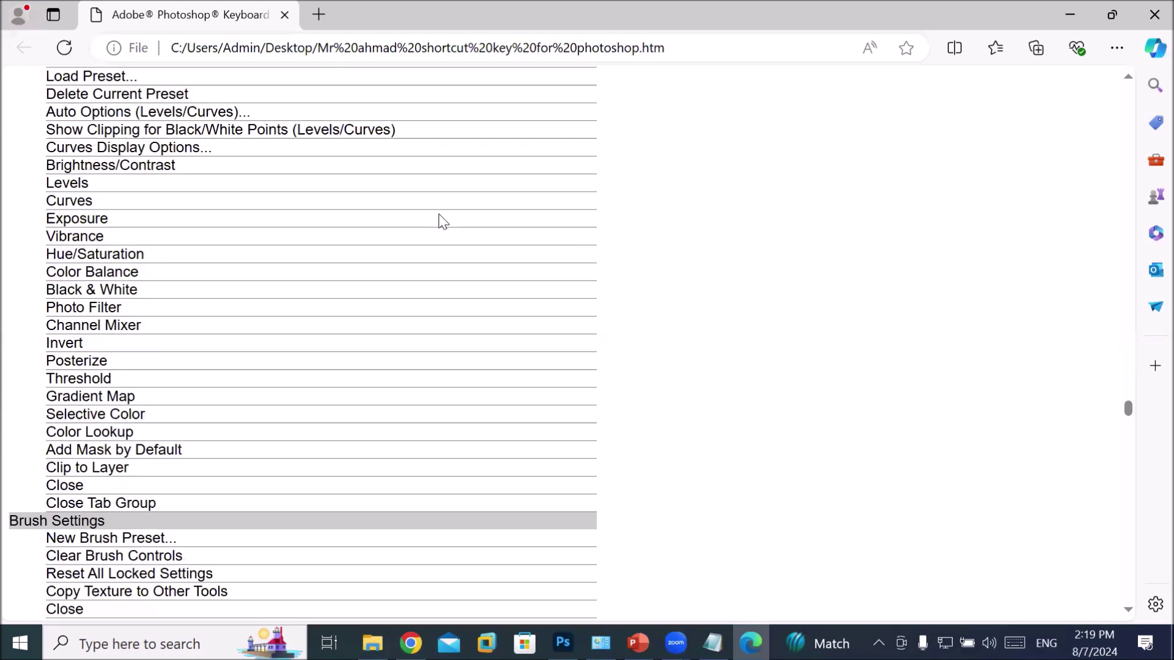
{"action": "scroll", "coordinate": [440, 220], "scroll_direction": "down", "scroll_amount": 18}
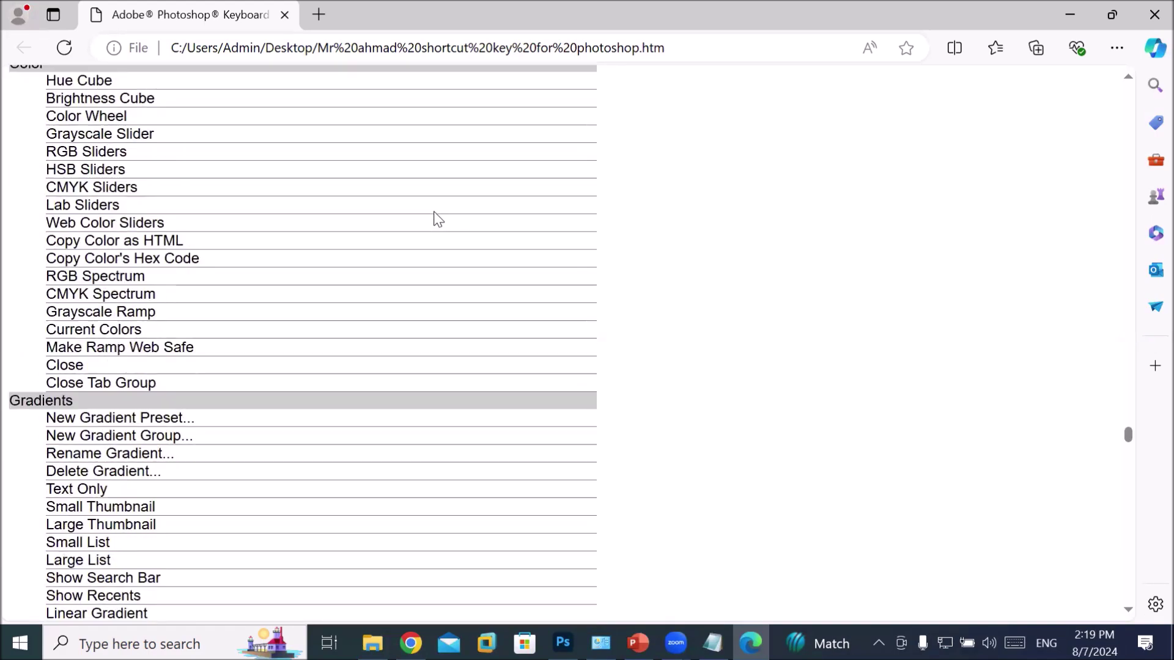
{"action": "scroll", "coordinate": [435, 218], "scroll_direction": "down", "scroll_amount": 18}
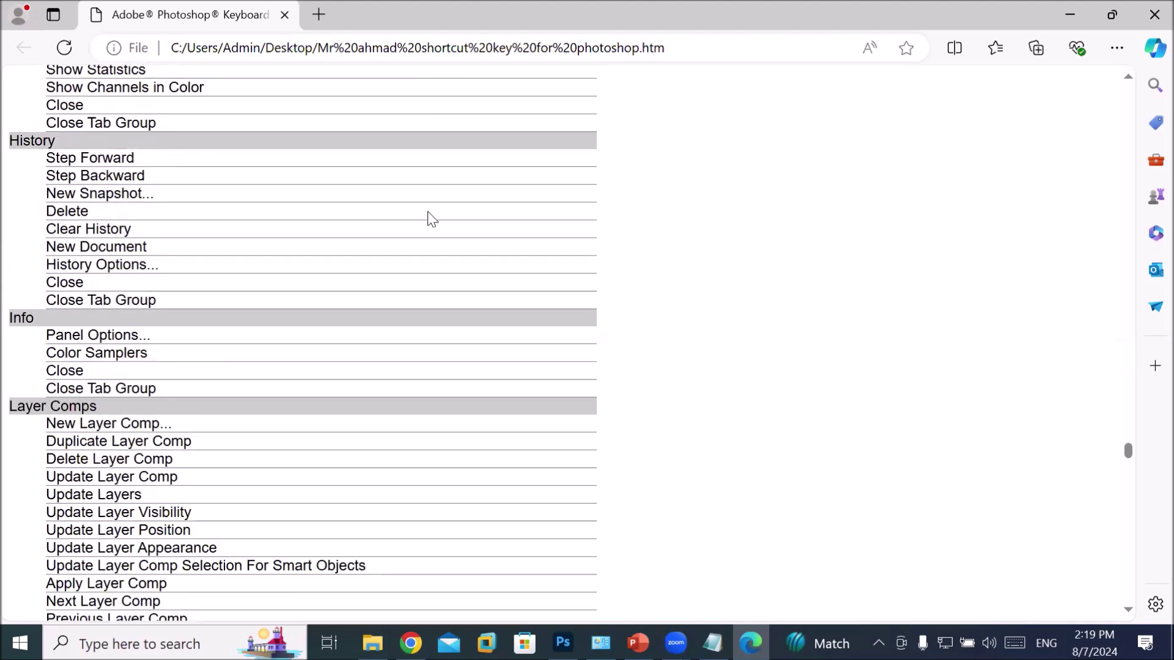
{"action": "scroll", "coordinate": [431, 216], "scroll_direction": "down", "scroll_amount": 18}
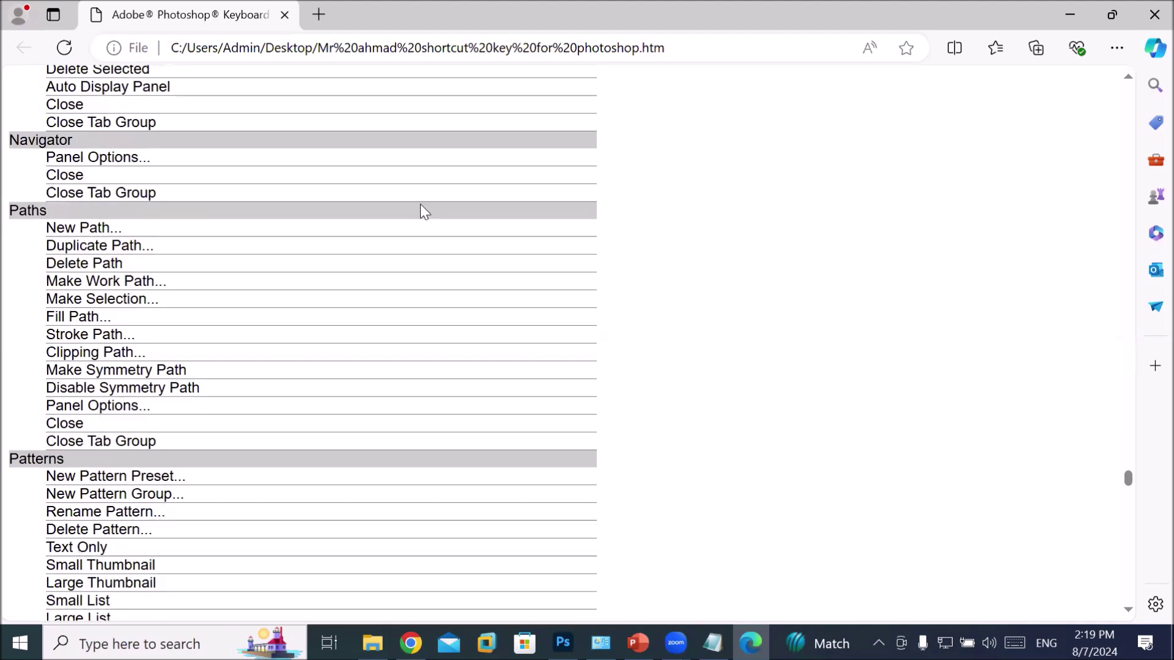
{"action": "scroll", "coordinate": [422, 208], "scroll_direction": "down", "scroll_amount": 18}
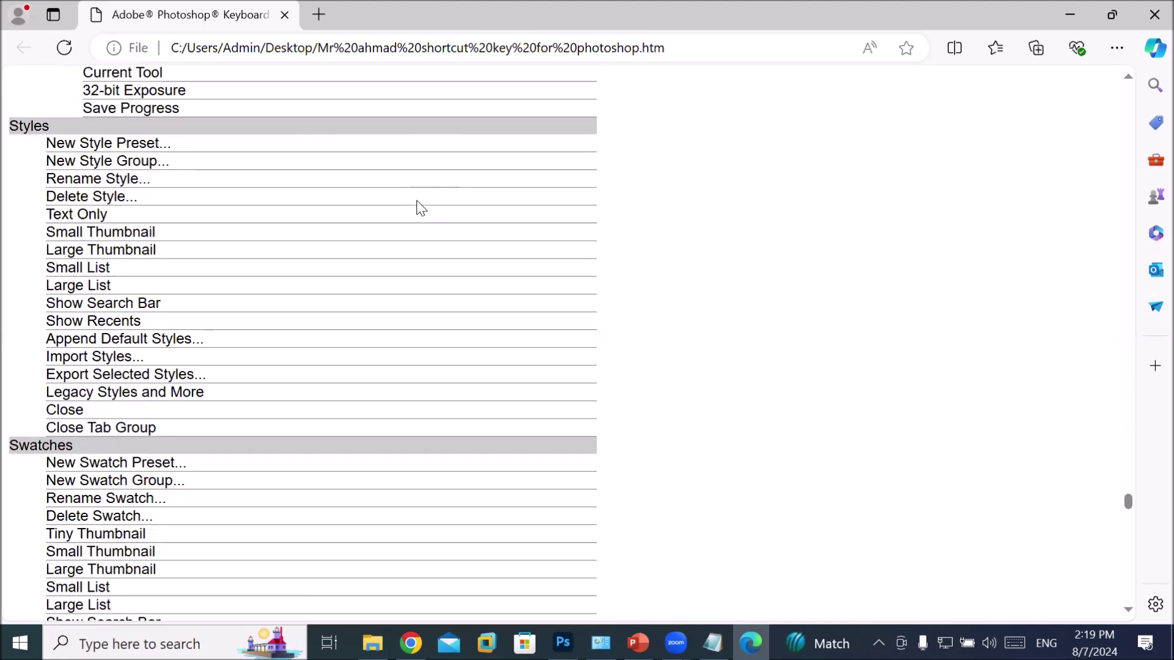
{"action": "scroll", "coordinate": [416, 206], "scroll_direction": "down", "scroll_amount": 18}
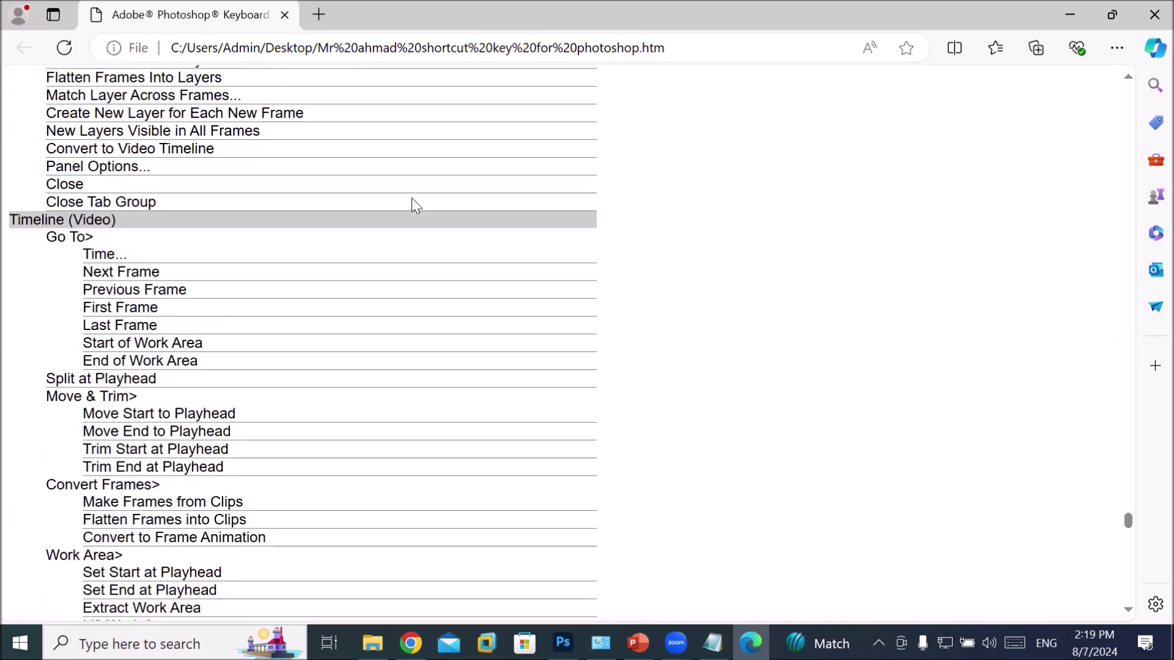
{"action": "scroll", "coordinate": [412, 197], "scroll_direction": "down", "scroll_amount": 13}
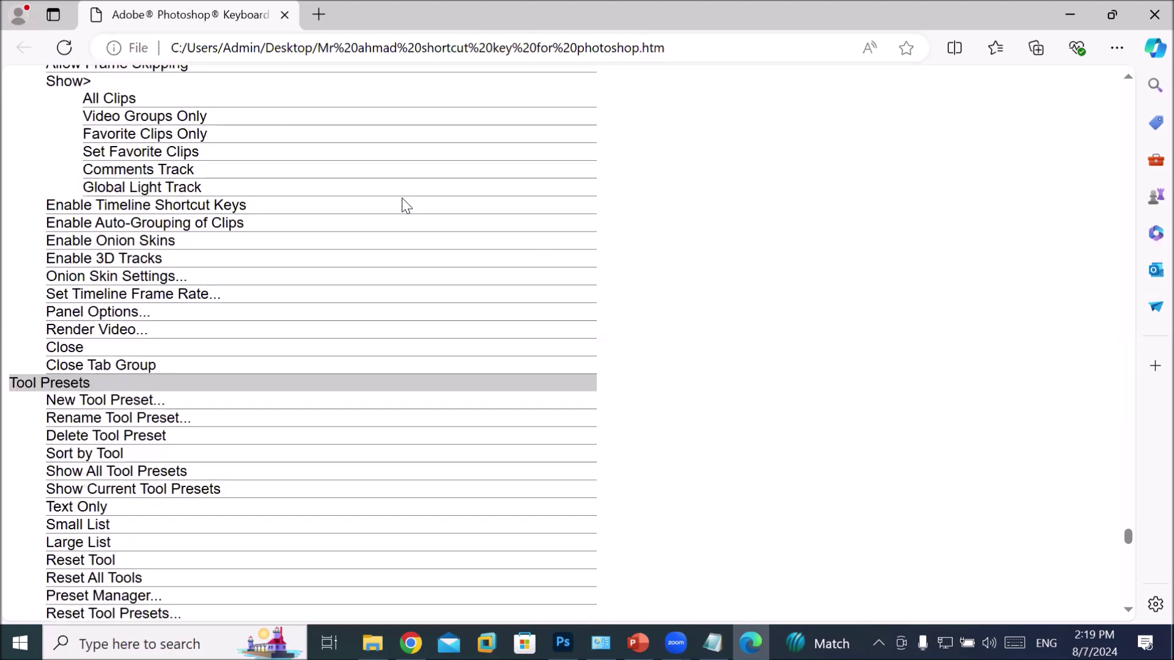
{"action": "scroll", "coordinate": [406, 206], "scroll_direction": "down", "scroll_amount": 5}
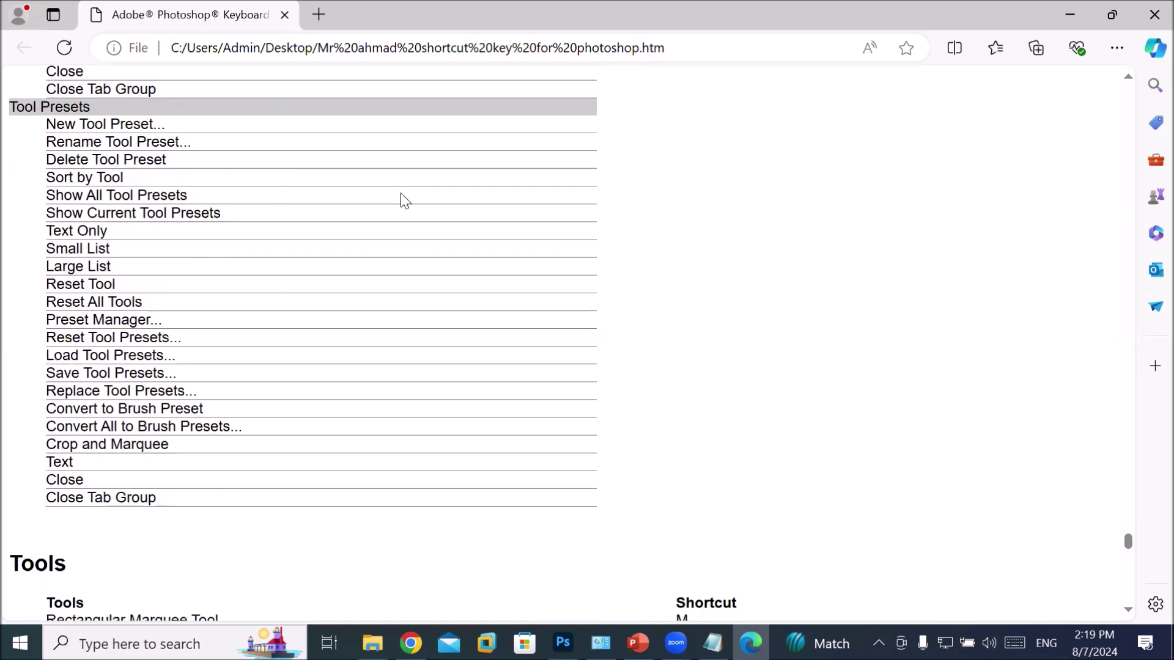
{"action": "scroll", "coordinate": [402, 199], "scroll_direction": "down", "scroll_amount": 7}
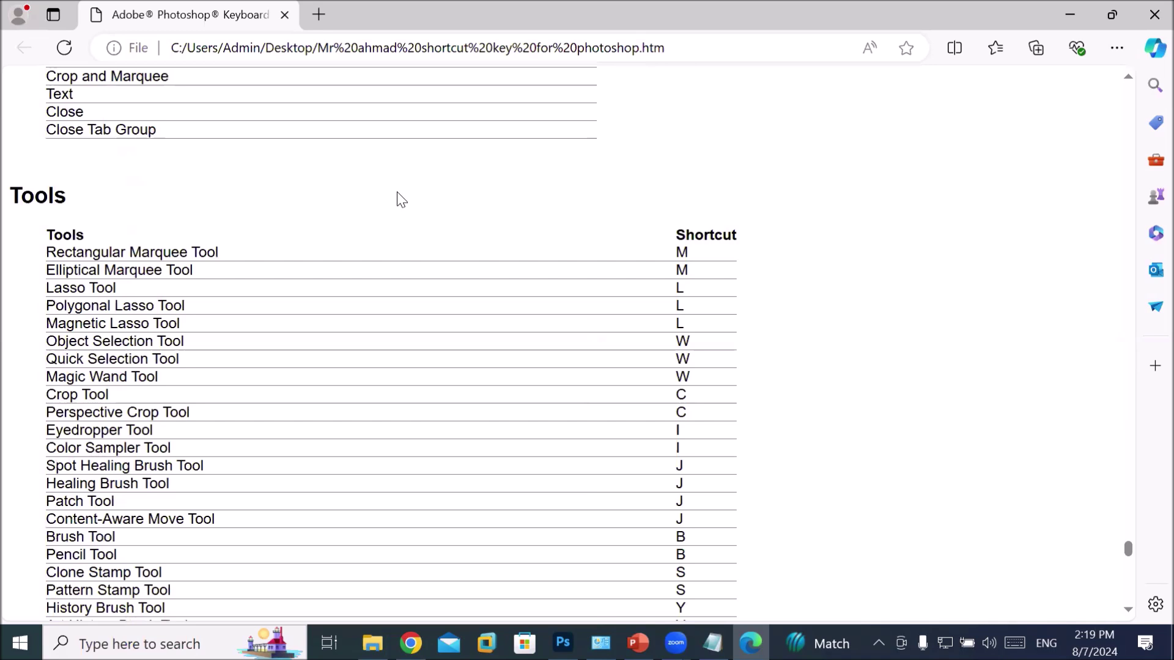
Step: Examine the shortcuts assigned to the tools and the Taskspace commands through the end of the summary
{"action": "scroll", "coordinate": [400, 200], "scroll_direction": "down", "scroll_amount": 1}
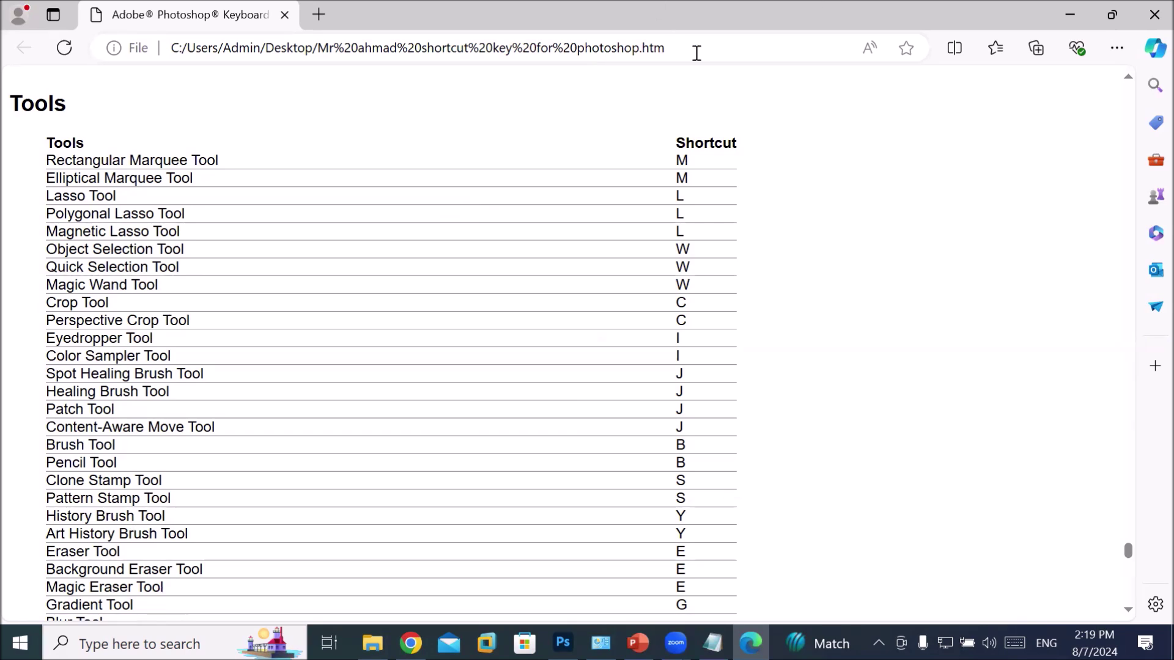
{"action": "scroll", "coordinate": [518, 269], "scroll_direction": "down", "scroll_amount": 3}
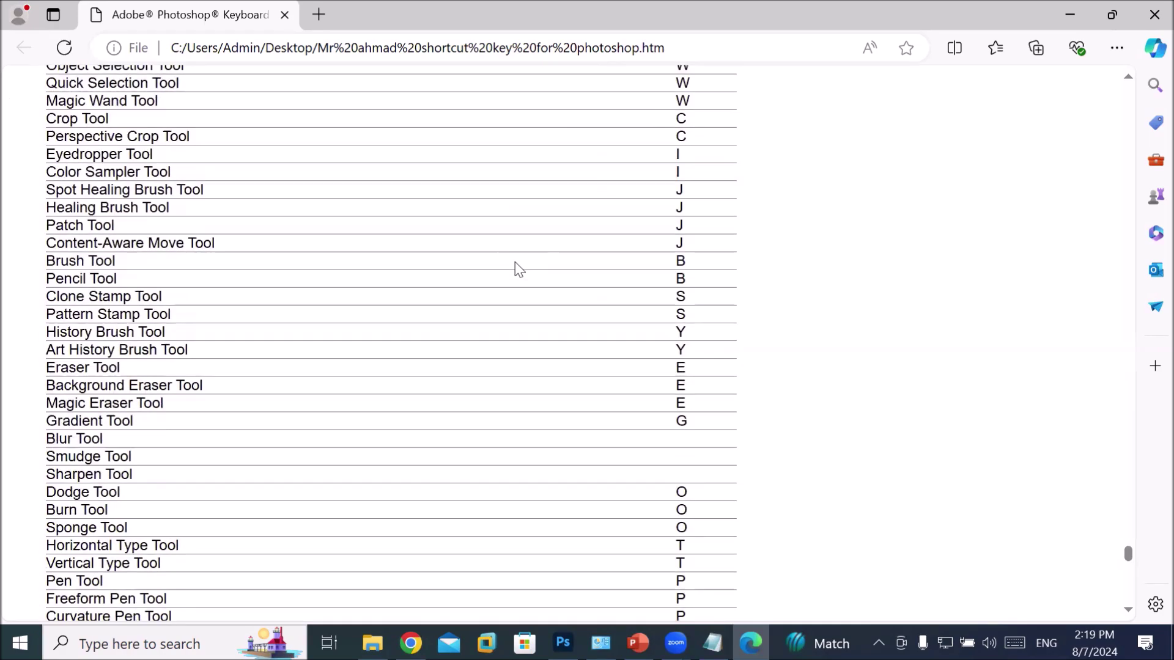
{"action": "scroll", "coordinate": [515, 263], "scroll_direction": "down", "scroll_amount": 7}
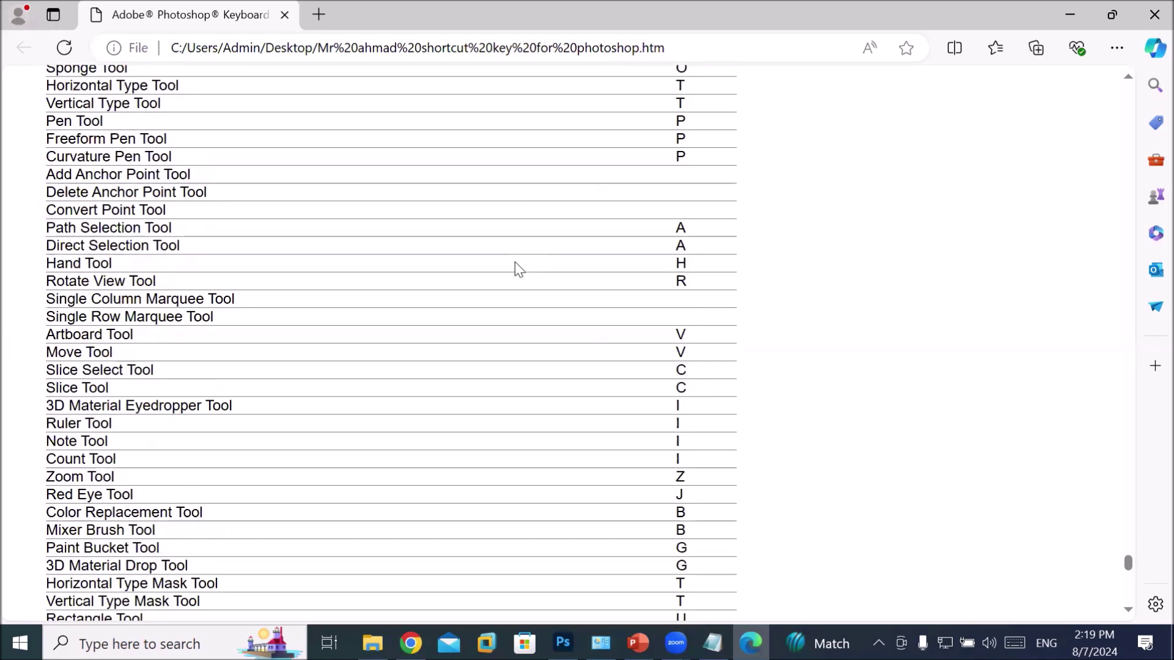
{"action": "scroll", "coordinate": [515, 261], "scroll_direction": "down", "scroll_amount": 3}
{"action": "scroll", "coordinate": [515, 261], "scroll_direction": "down", "scroll_amount": 3}
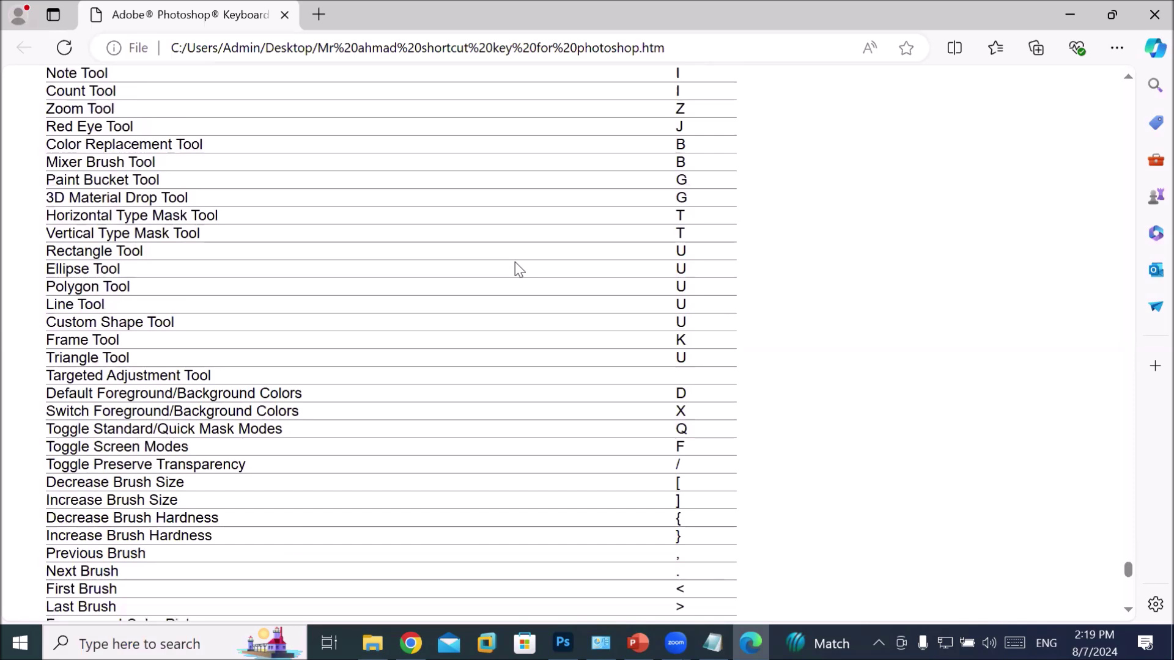
{"action": "scroll", "coordinate": [515, 262], "scroll_direction": "down", "scroll_amount": 2}
{"action": "scroll", "coordinate": [514, 261], "scroll_direction": "down", "scroll_amount": 3}
{"action": "scroll", "coordinate": [520, 256], "scroll_direction": "up", "scroll_amount": 1}
{"action": "scroll", "coordinate": [520, 255], "scroll_direction": "down", "scroll_amount": 4}
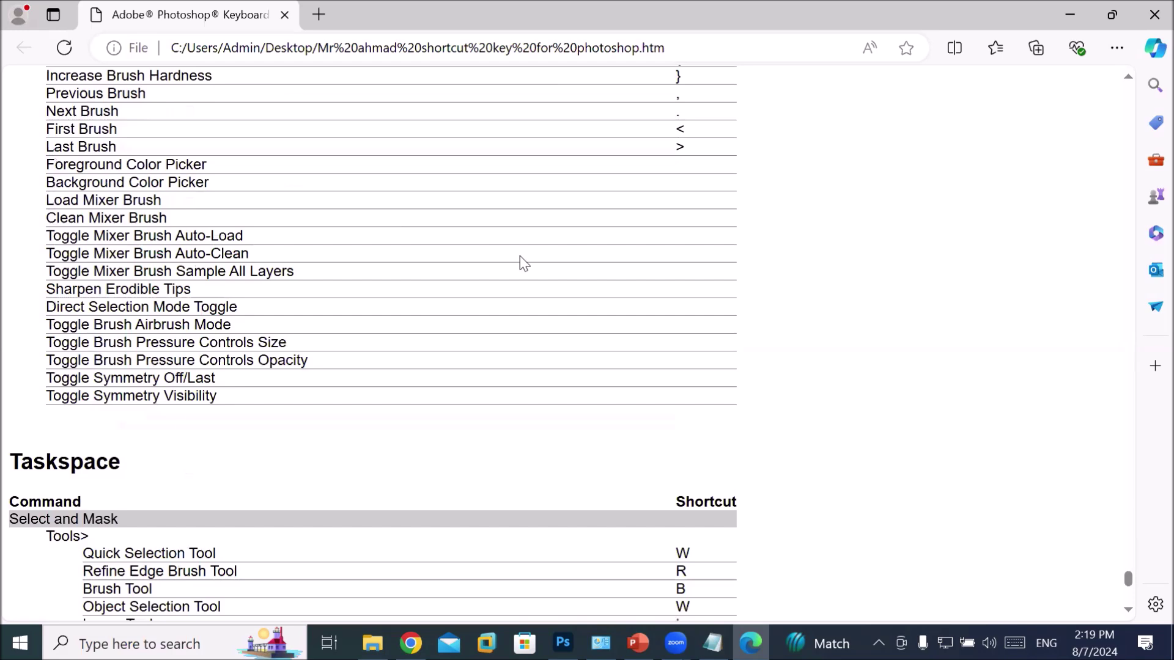
{"action": "scroll", "coordinate": [520, 256], "scroll_direction": "down", "scroll_amount": 3}
{"action": "scroll", "coordinate": [520, 255], "scroll_direction": "down", "scroll_amount": 8}
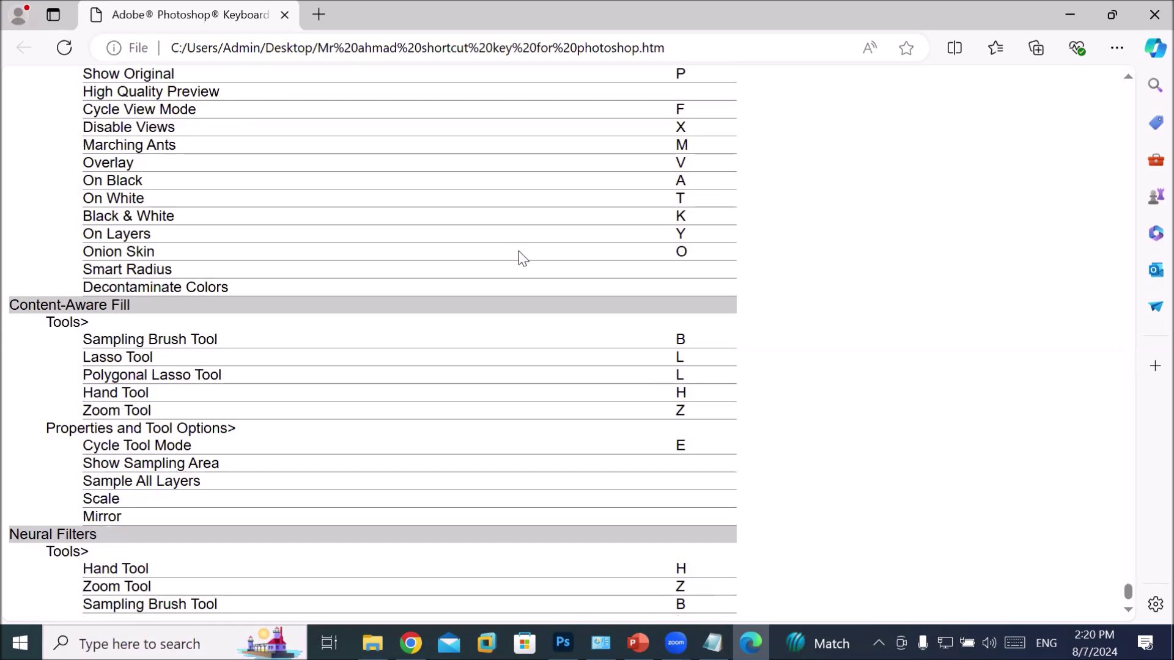
Step: Find the Zoom Tool in the tool shortcuts list and highlight its row
{"action": "scroll", "coordinate": [519, 251], "scroll_direction": "up", "scroll_amount": 10}
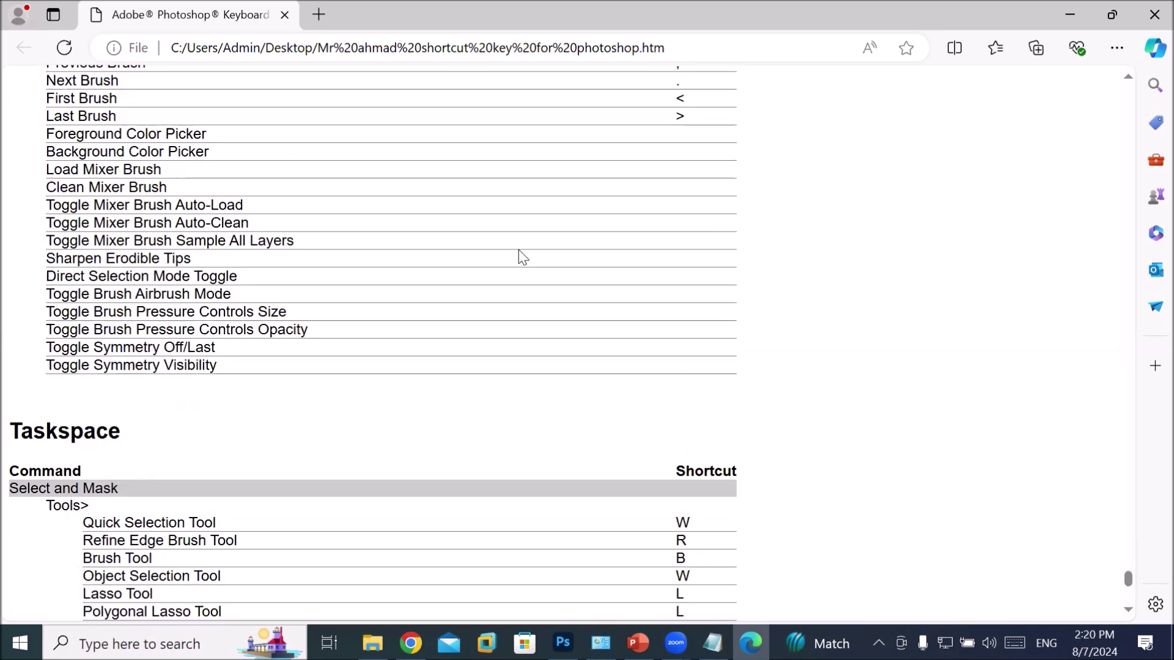
{"action": "scroll", "coordinate": [519, 250], "scroll_direction": "up", "scroll_amount": 5}
{"action": "scroll", "coordinate": [517, 247], "scroll_direction": "up", "scroll_amount": 3}
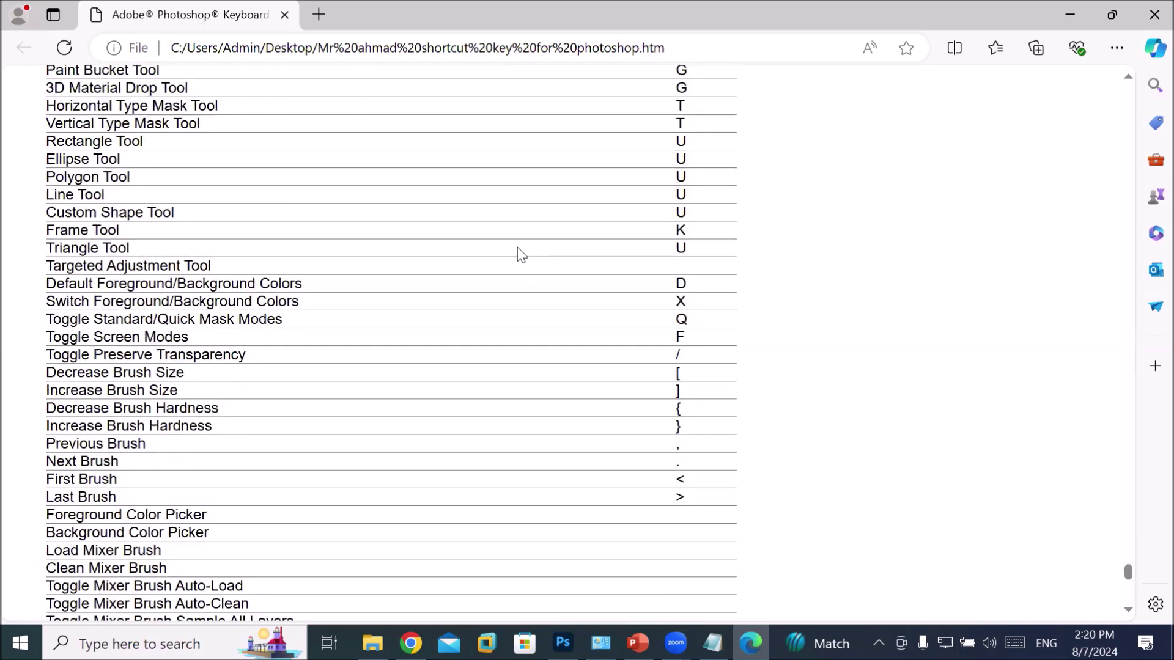
{"action": "scroll", "coordinate": [518, 247], "scroll_direction": "up", "scroll_amount": 3}
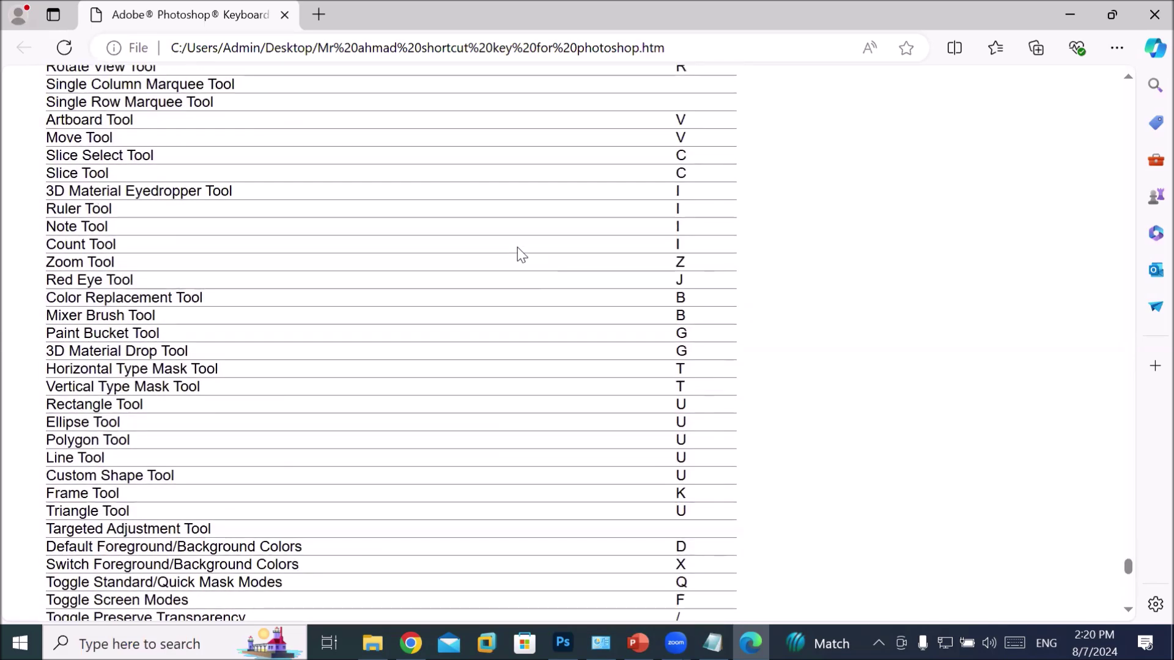
{"action": "left_click_drag", "start_coordinate": [49, 259], "coordinate": [707, 267]}
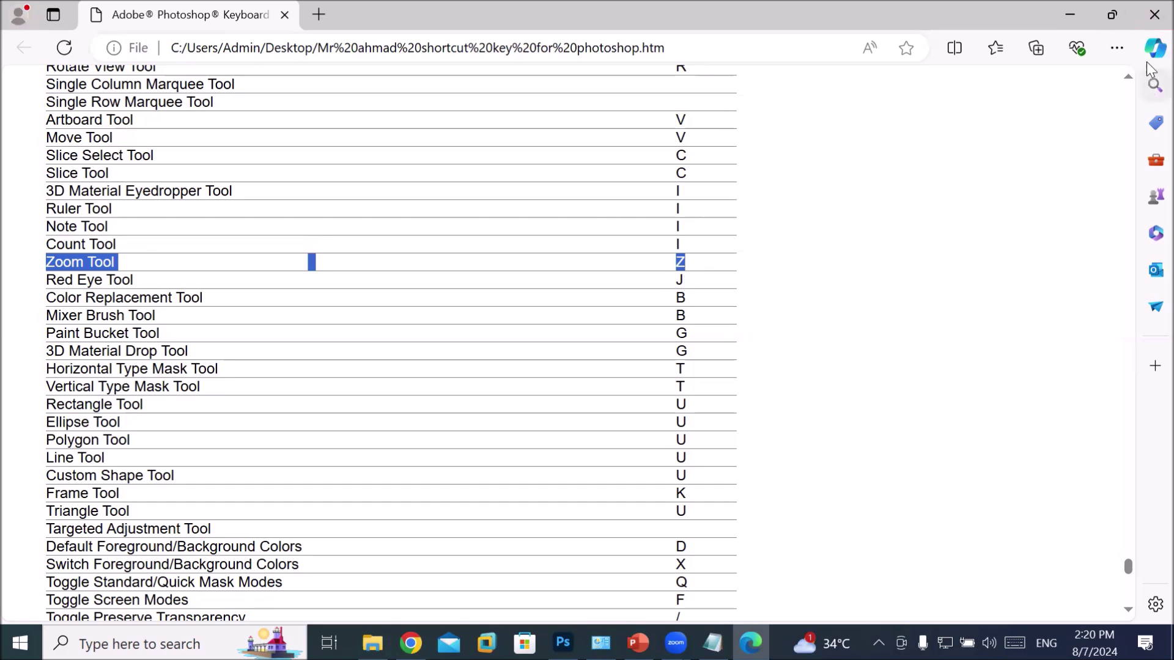
Step: Close the shortcut summary page and accept the keyboard shortcut and menu settings in Photoshop
{"action": "left_click", "coordinate": [1154, 14]}
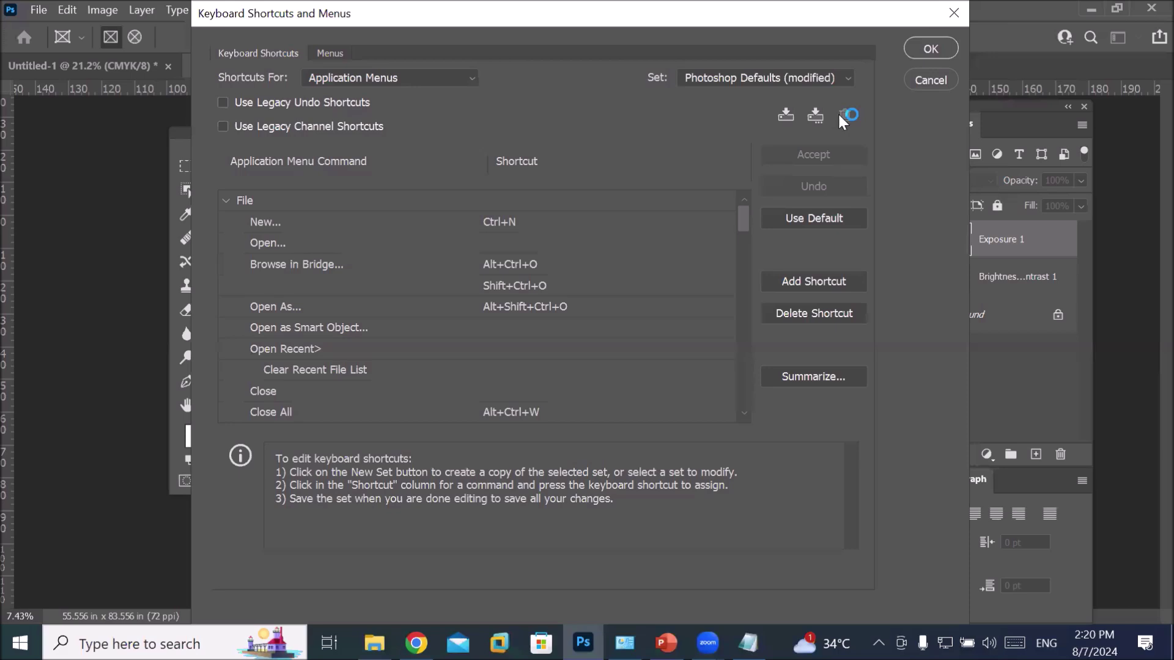
{"action": "left_click", "coordinate": [931, 48]}
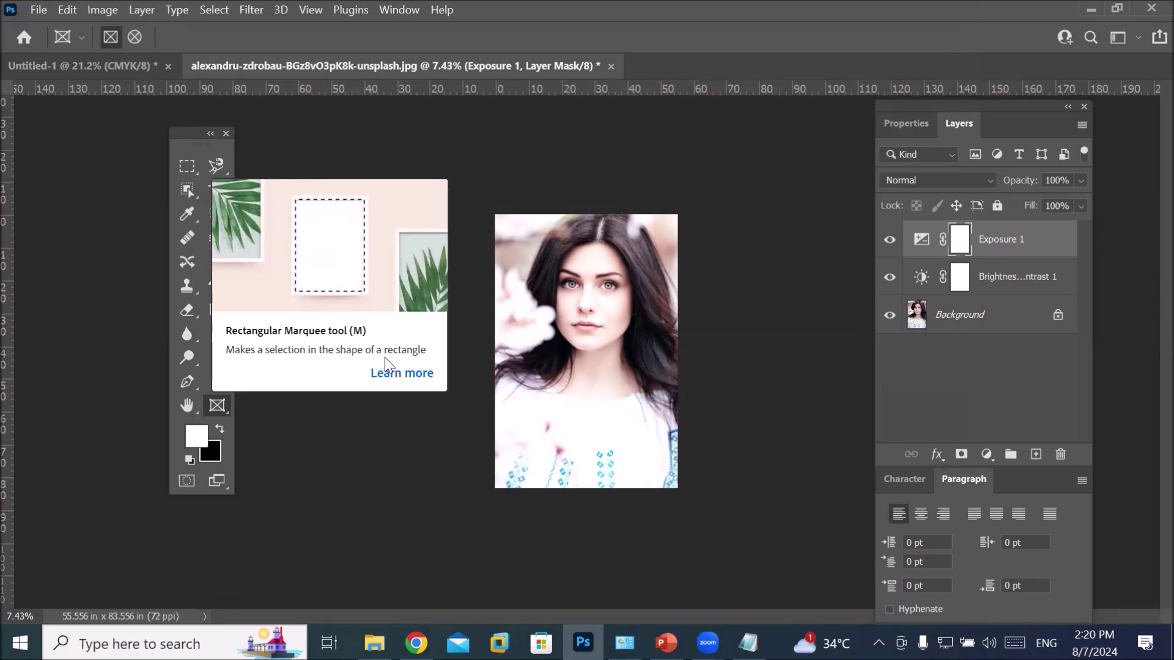
Step: Save the current panel layout as a new workspace named after its owner, with Keyboard Shortcuts captured
{"action": "left_click", "coordinate": [398, 9]}
{"action": "mouse_move", "coordinate": [480, 46]}
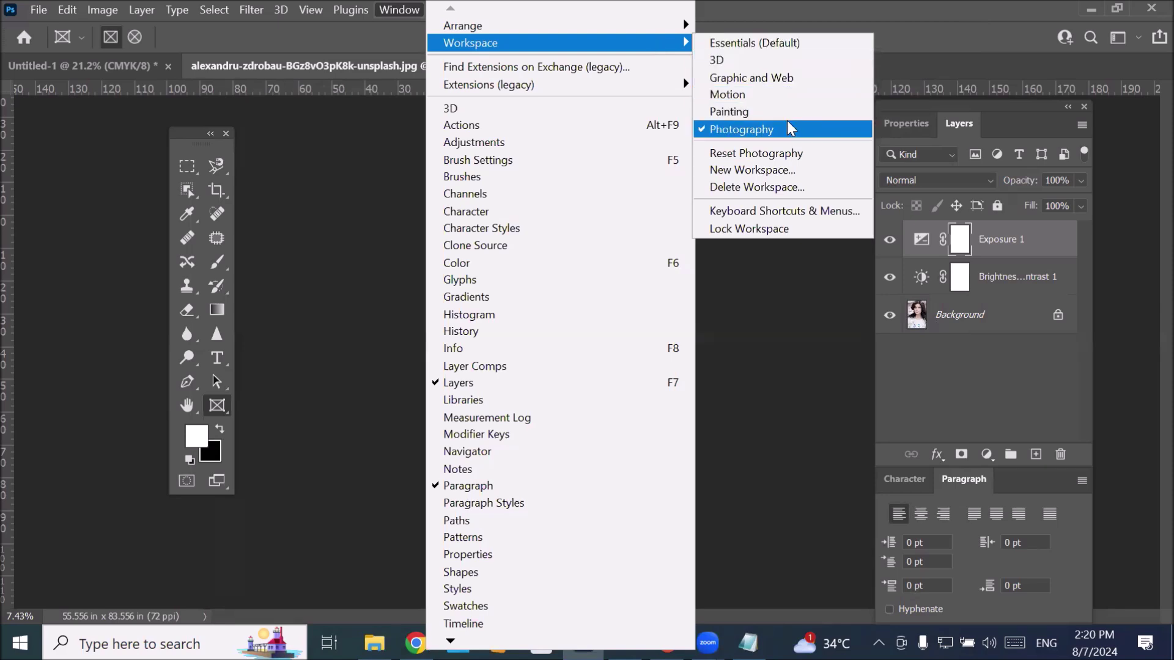
{"action": "left_click", "coordinate": [777, 177]}
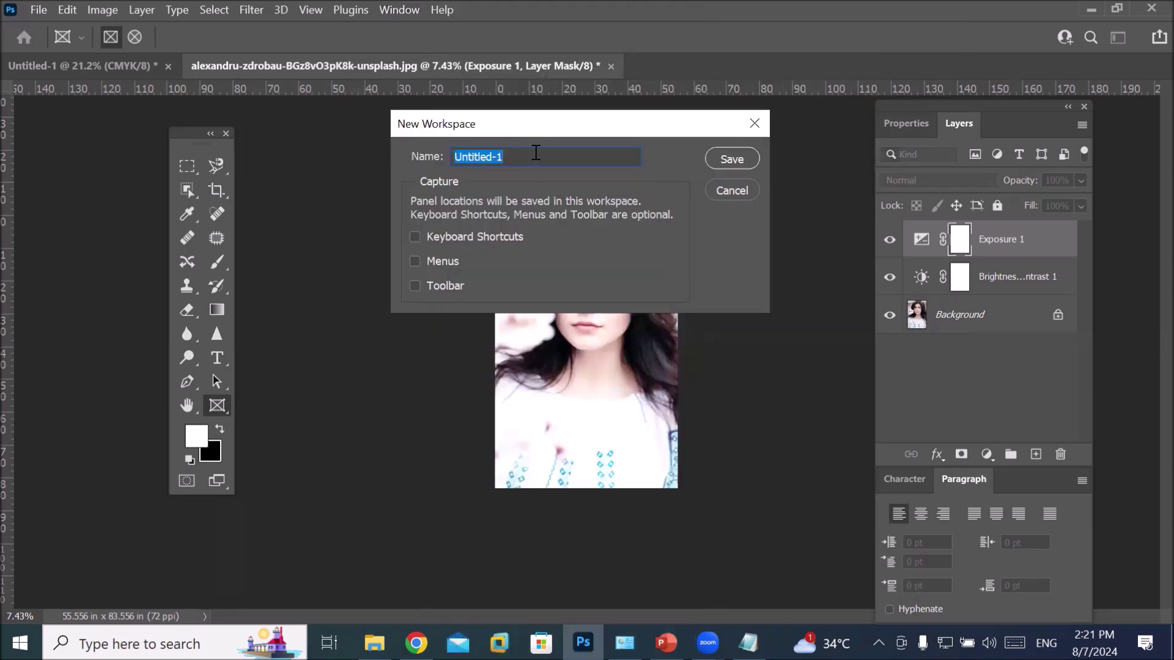
{"action": "type", "text": "Mr ahmad workspace"}
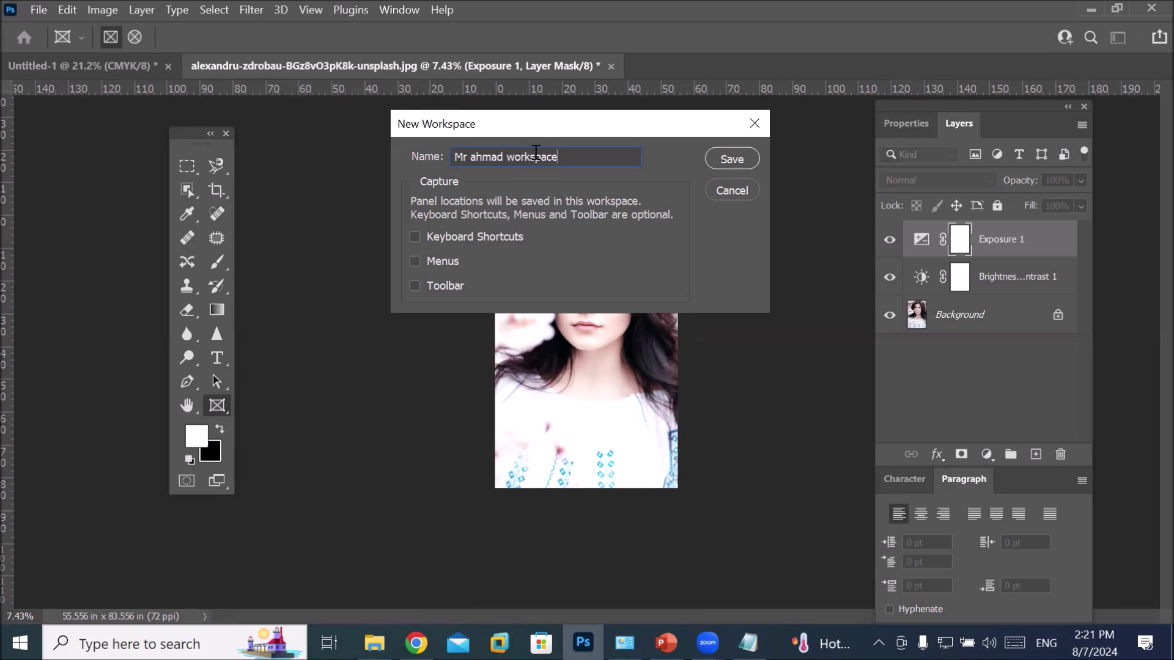
{"action": "left_click", "coordinate": [462, 240]}
{"action": "left_click", "coordinate": [731, 159]}
Step: Quit Photoshop without saving the changes to the portrait photo and the Untitled-1 document
{"action": "key", "text": "ctrl+q"}
{"action": "left_click", "coordinate": [642, 266]}
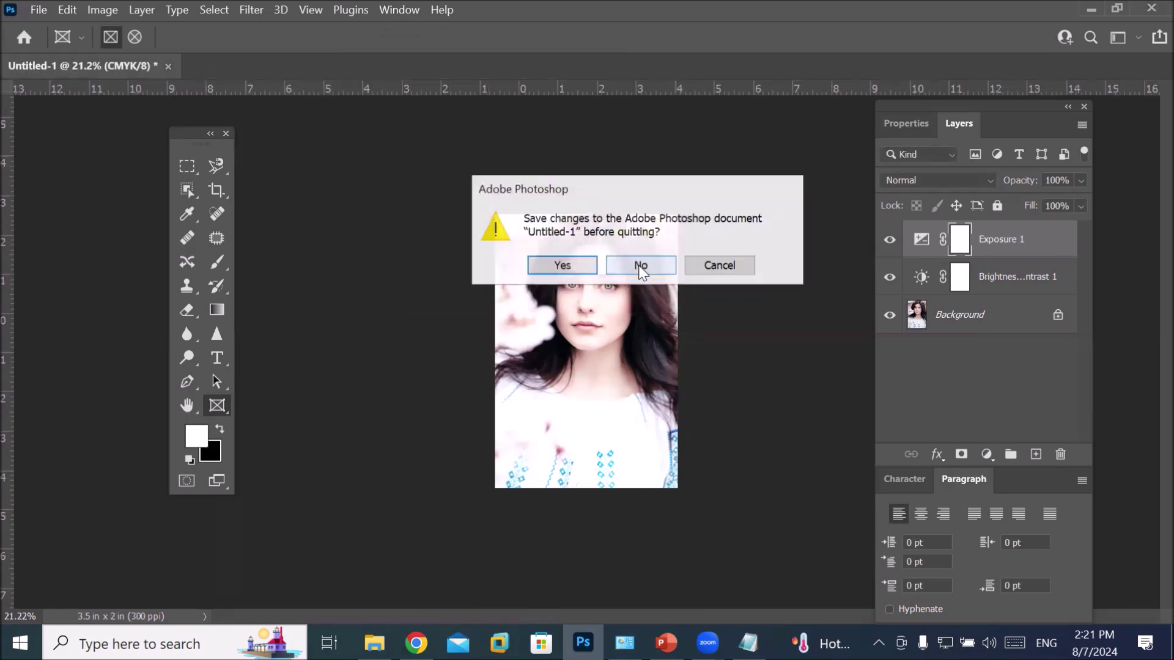
{"action": "left_click", "coordinate": [642, 266]}
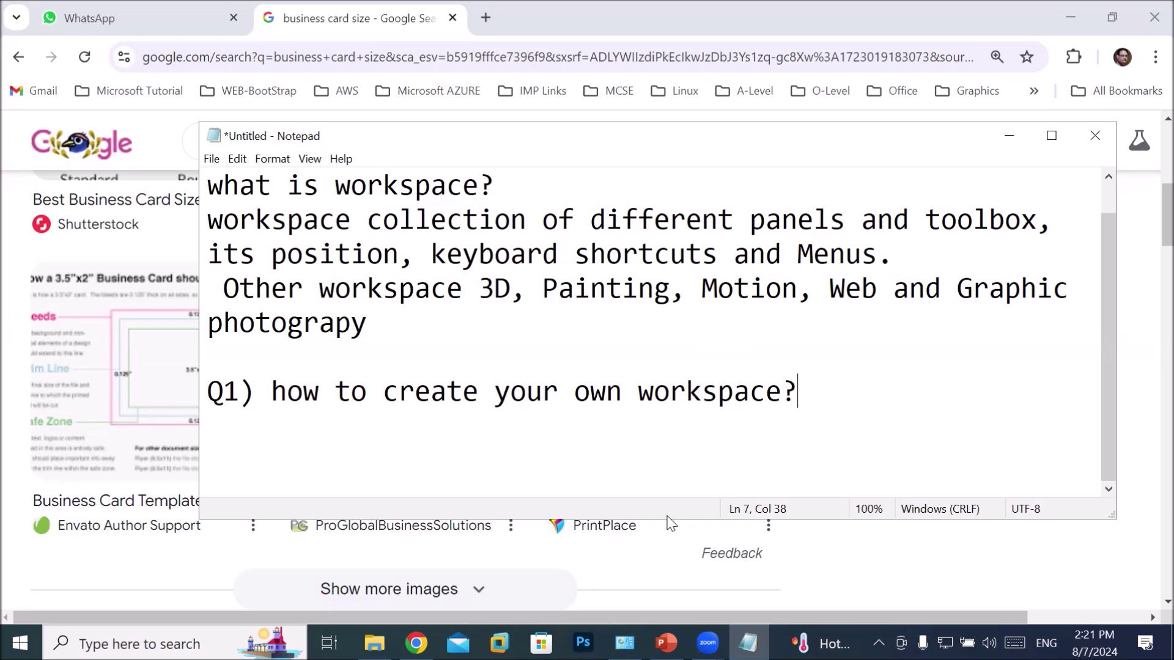
Step: Relaunch Photoshop and create a document from the recent "Business card siz 3.5 by 2" preset, dismissing the preset syncing notice
{"action": "left_click", "coordinate": [583, 643]}
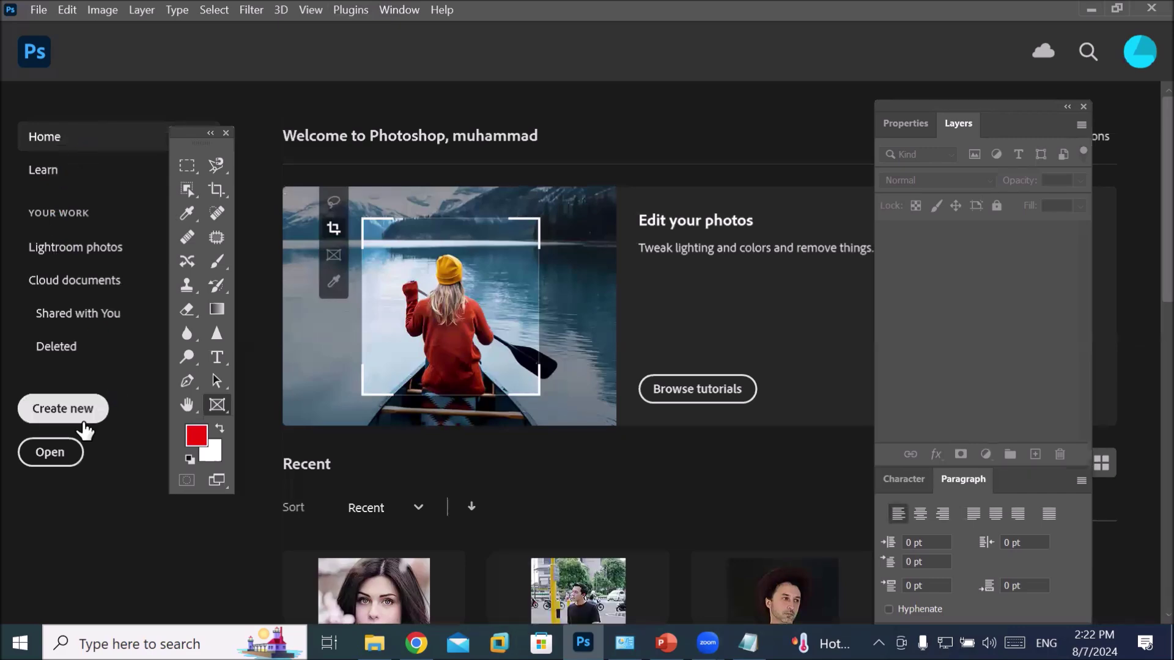
{"action": "left_click", "coordinate": [70, 415]}
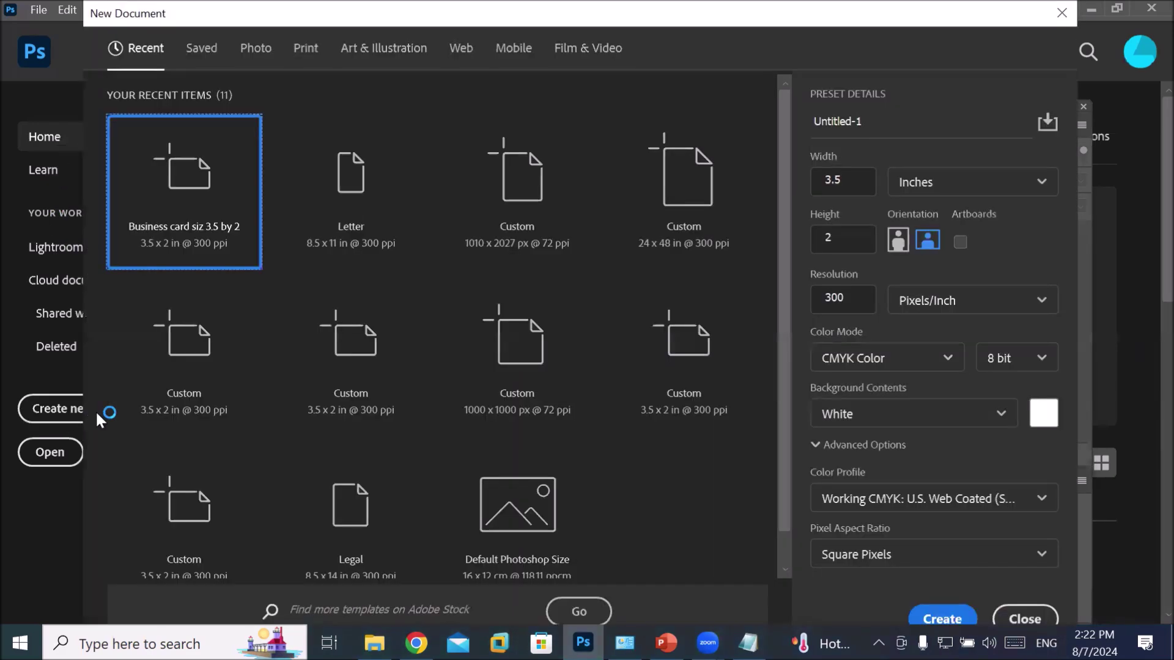
{"action": "double_click", "coordinate": [186, 173]}
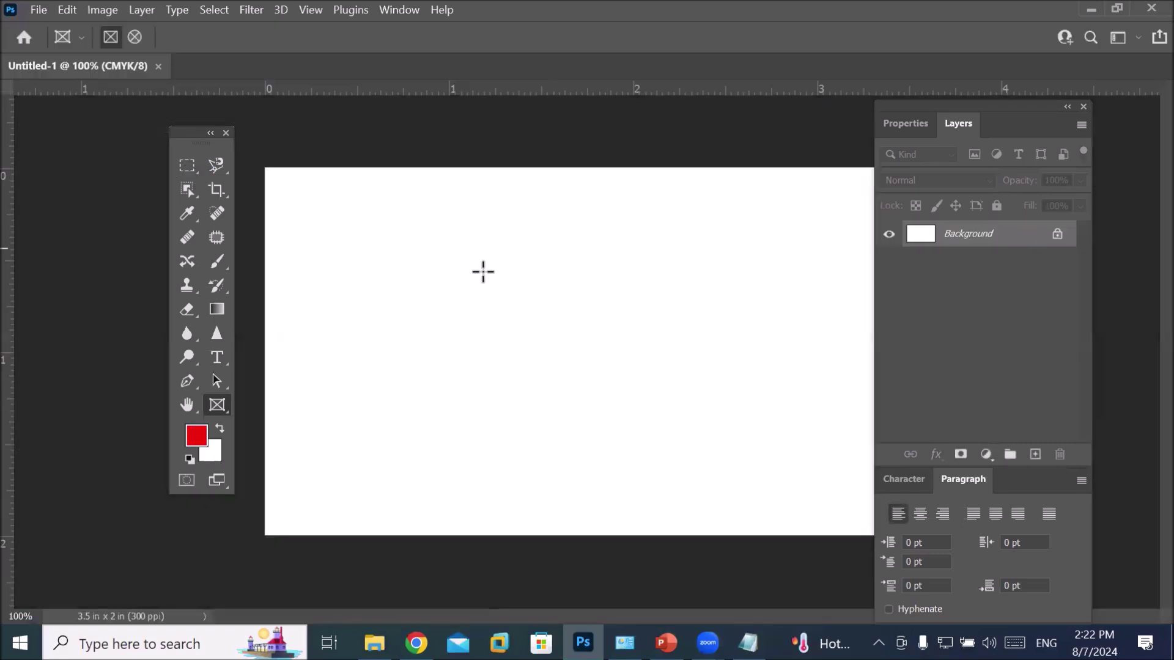
{"action": "scroll", "coordinate": [497, 268], "scroll_direction": "down", "scroll_amount": 2}
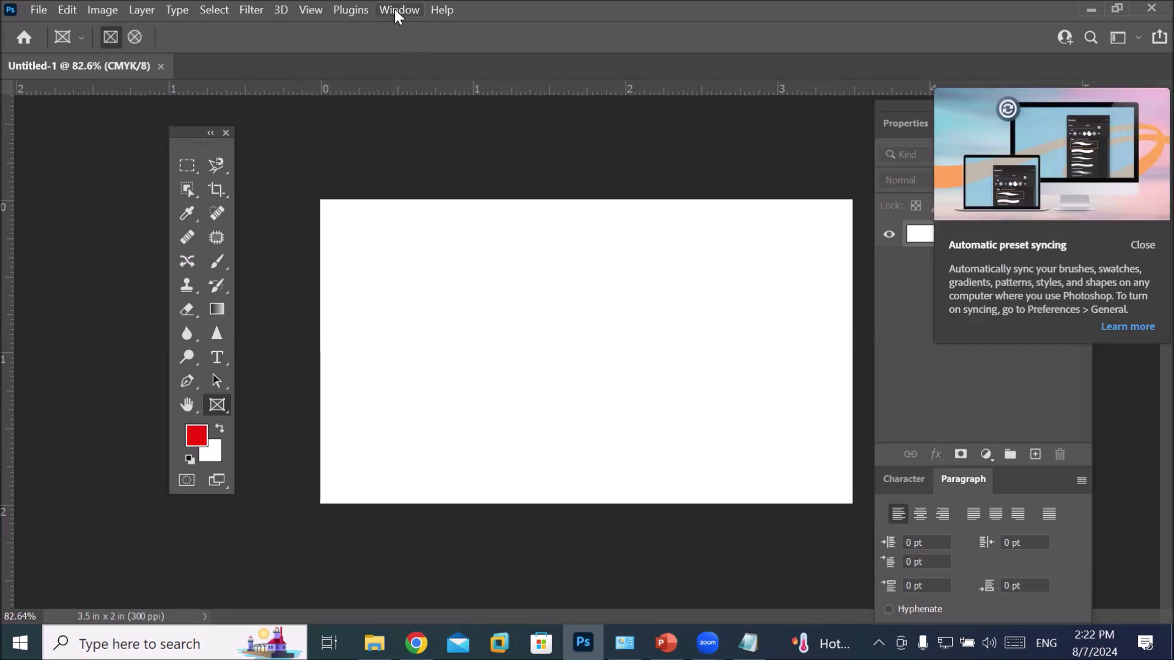
{"action": "left_click", "coordinate": [1142, 245]}
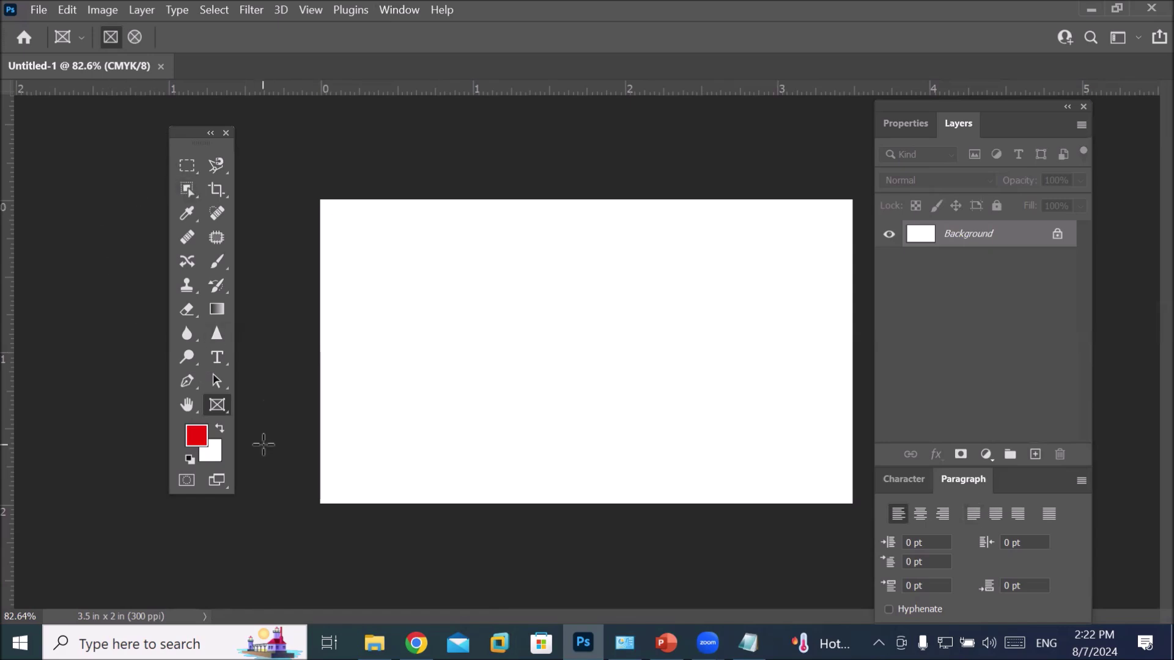
{"action": "left_click", "coordinate": [38, 11]}
{"action": "left_click", "coordinate": [38, 10]}
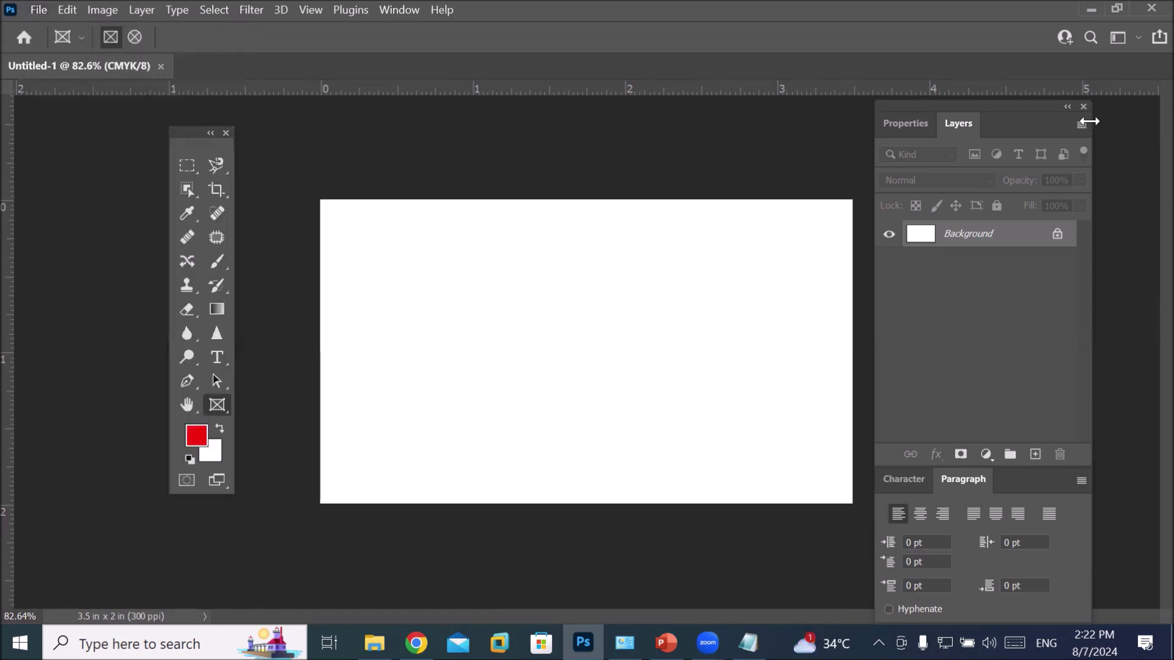
Step: Switch from the saved custom workspace to the Essentials (Default) workspace
{"action": "left_click", "coordinate": [391, 8]}
{"action": "mouse_move", "coordinate": [540, 49]}
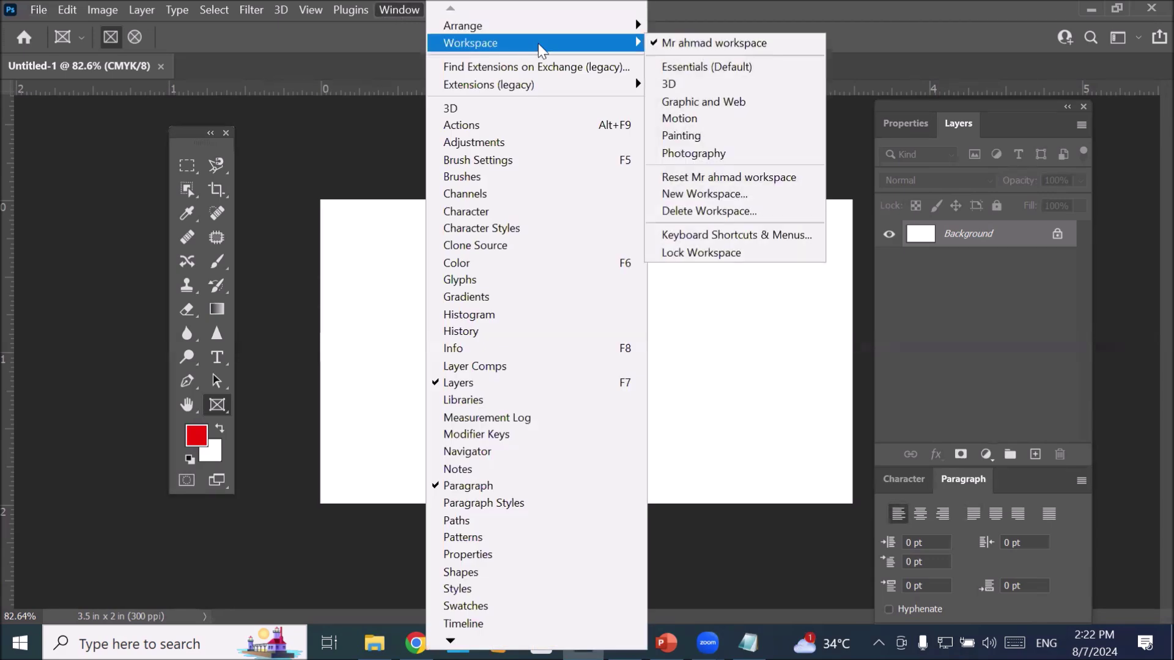
{"action": "left_click", "coordinate": [737, 68]}
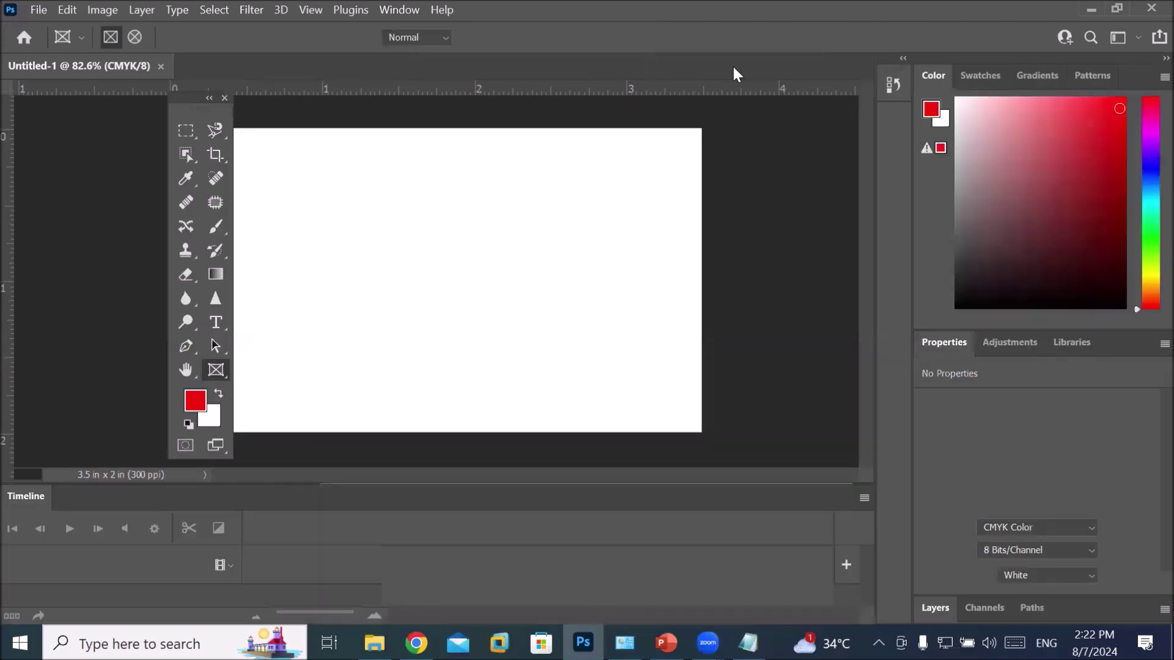
Step: Reset the Essentials workspace and float the toolbar over the canvas in two columns
{"action": "left_click", "coordinate": [394, 6]}
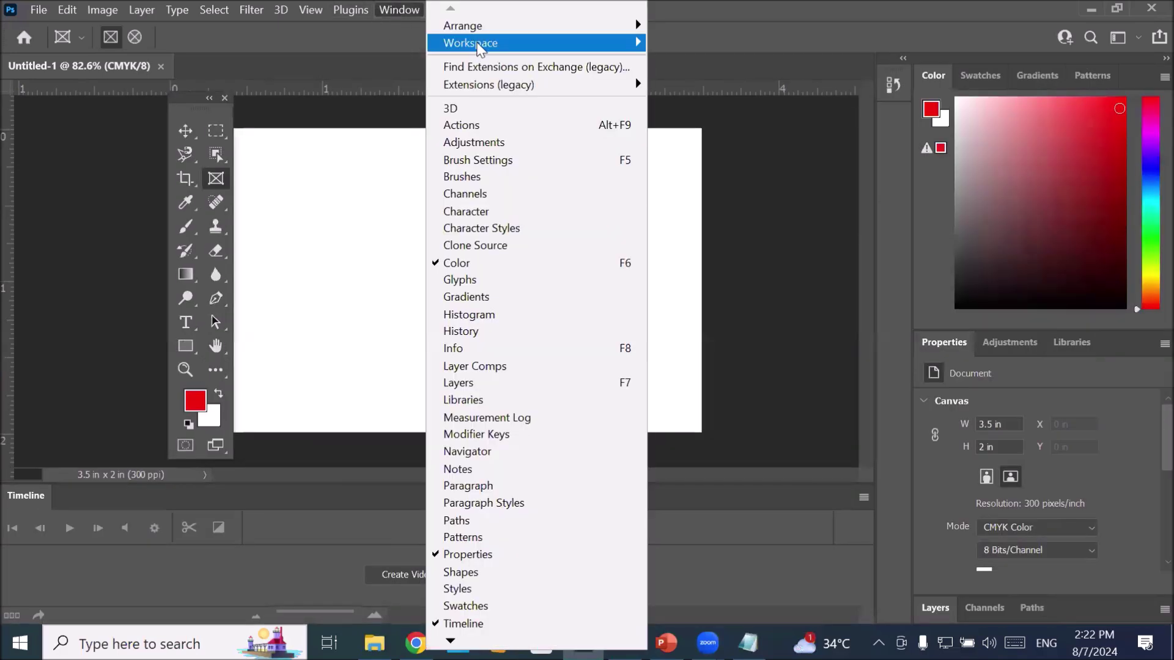
{"action": "mouse_move", "coordinate": [477, 43]}
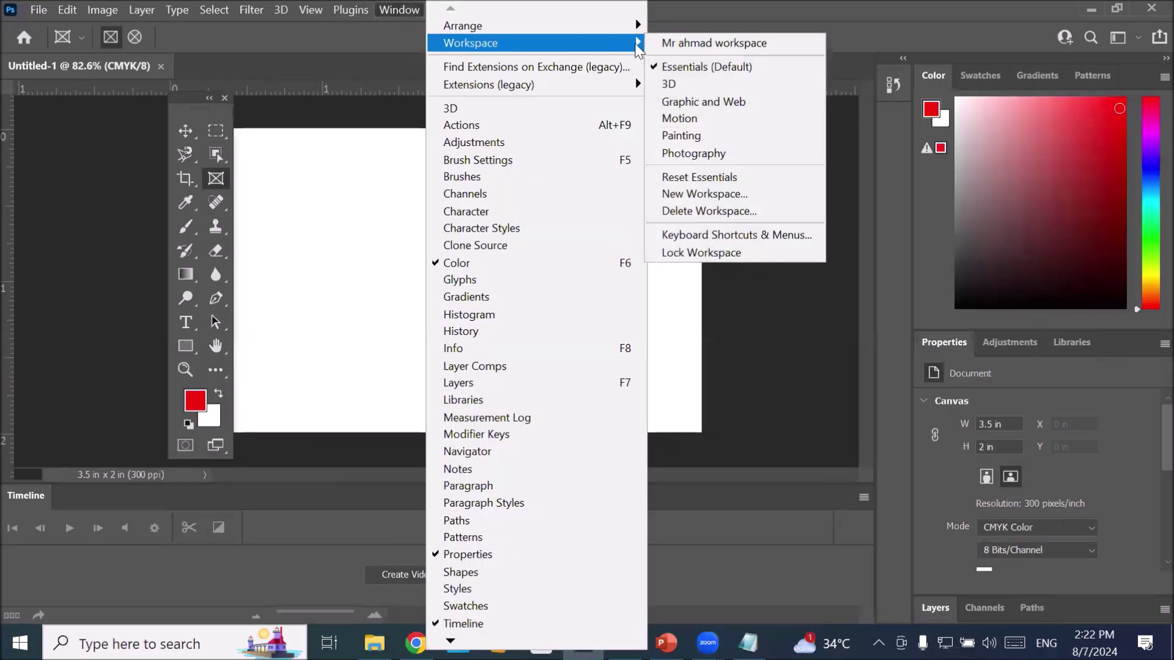
{"action": "left_click", "coordinate": [776, 181]}
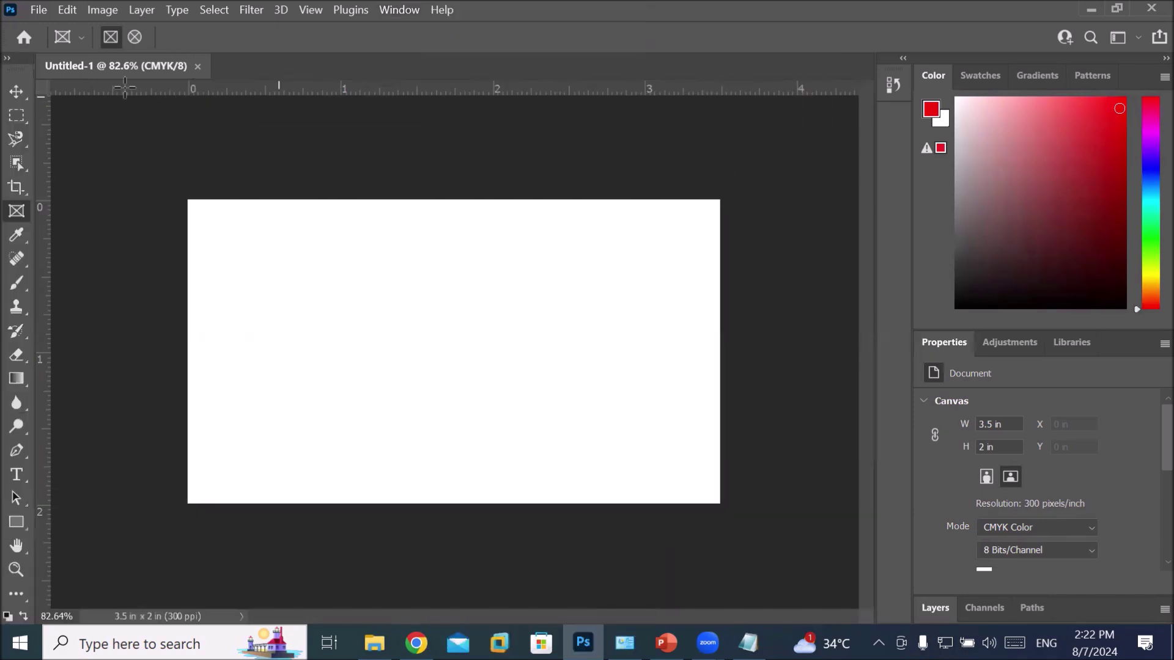
{"action": "left_click", "coordinate": [7, 60]}
{"action": "left_click_drag", "start_coordinate": [27, 61], "coordinate": [211, 128]}
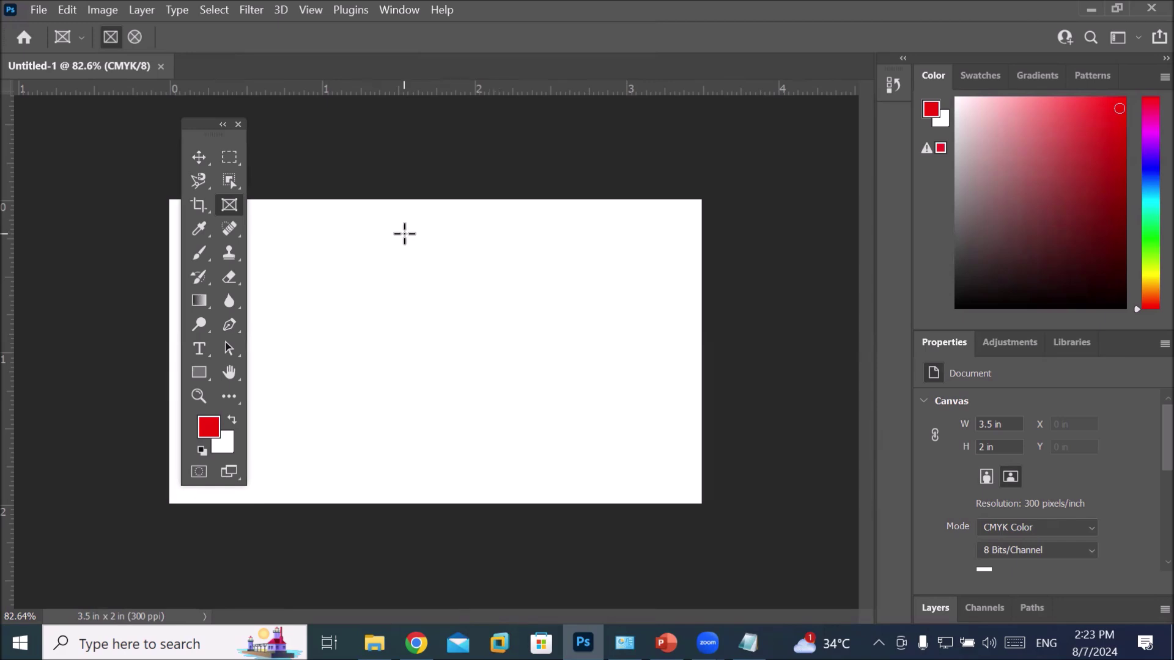
Step: Switch back to the saved custom workspace and check which commands the File menu offers
{"action": "left_click", "coordinate": [394, 9]}
{"action": "mouse_move", "coordinate": [505, 46]}
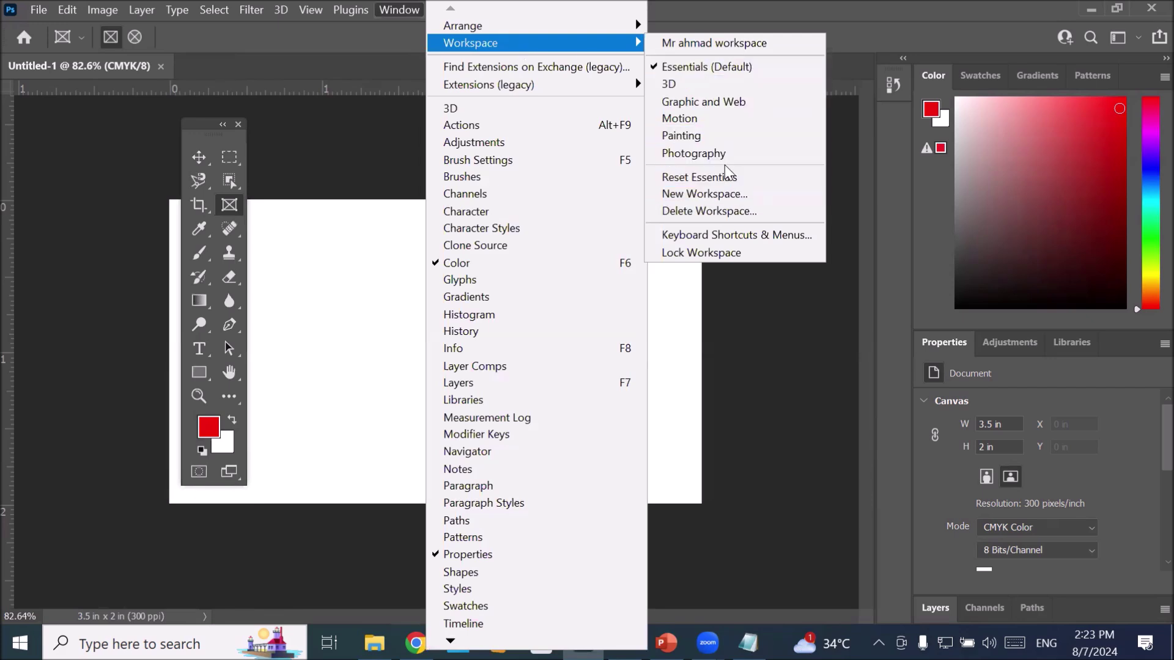
{"action": "left_click", "coordinate": [808, 49]}
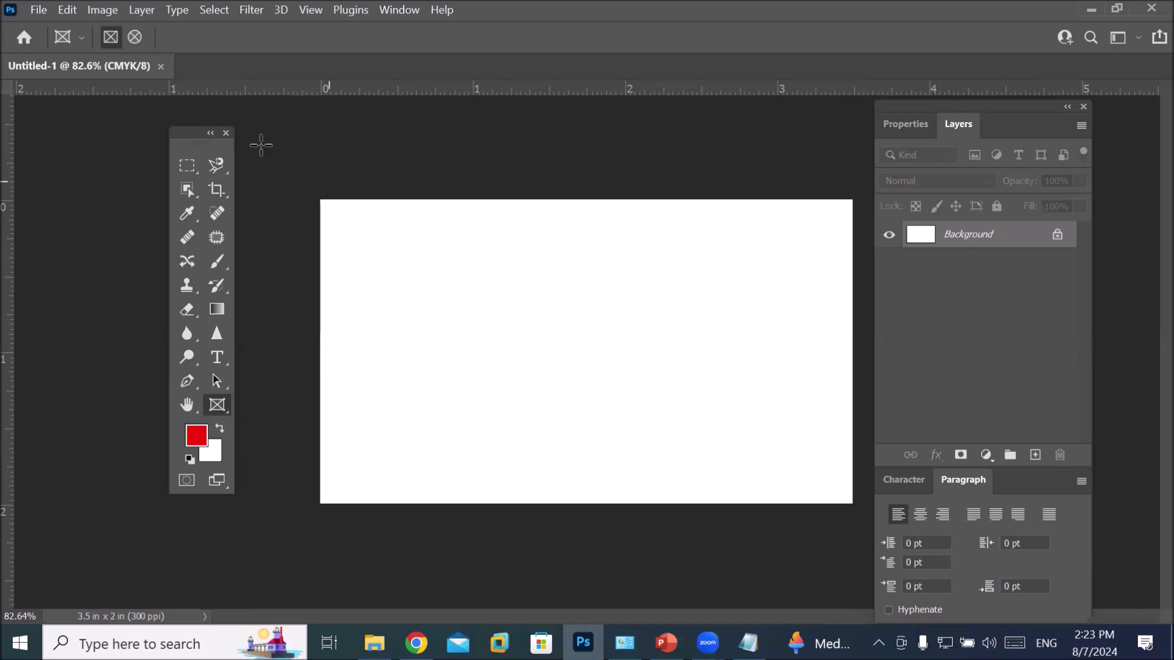
{"action": "left_click", "coordinate": [38, 9]}
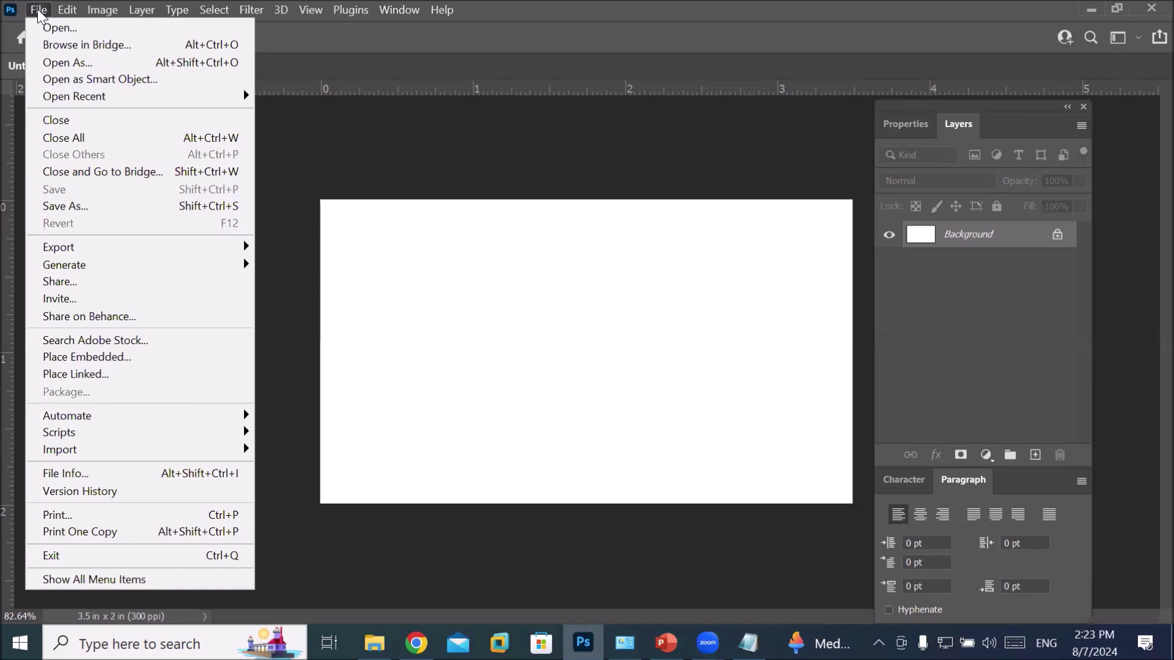
{"action": "left_click", "coordinate": [37, 11]}
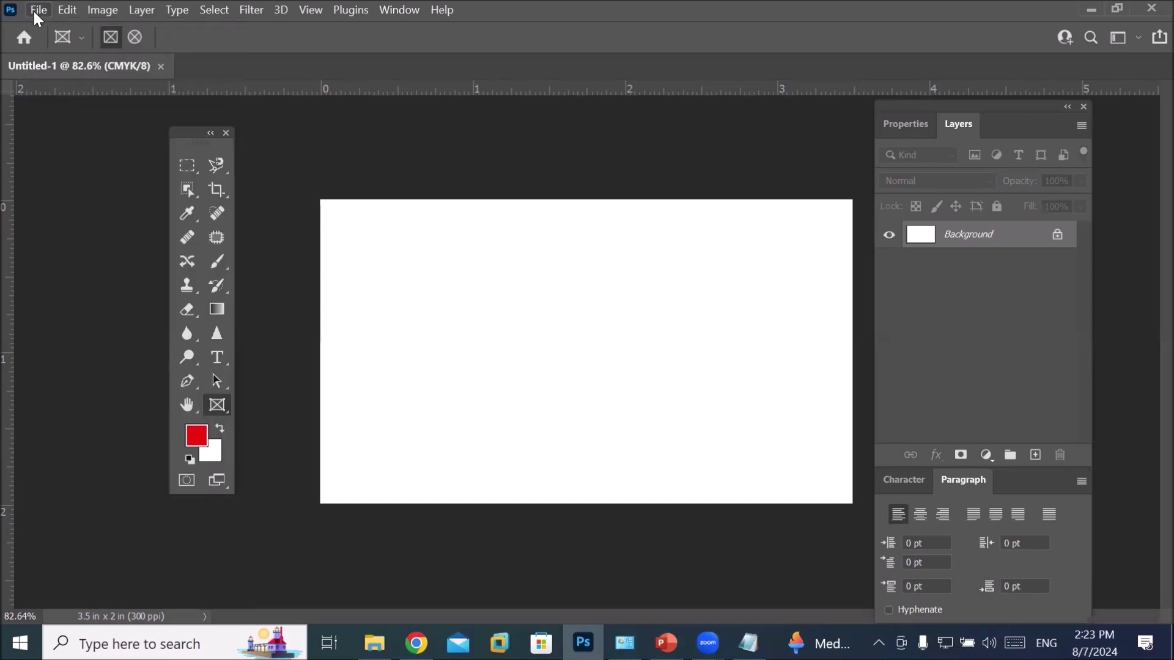
Step: Change the active workspace to Essentials (Default) again
{"action": "left_click", "coordinate": [397, 8]}
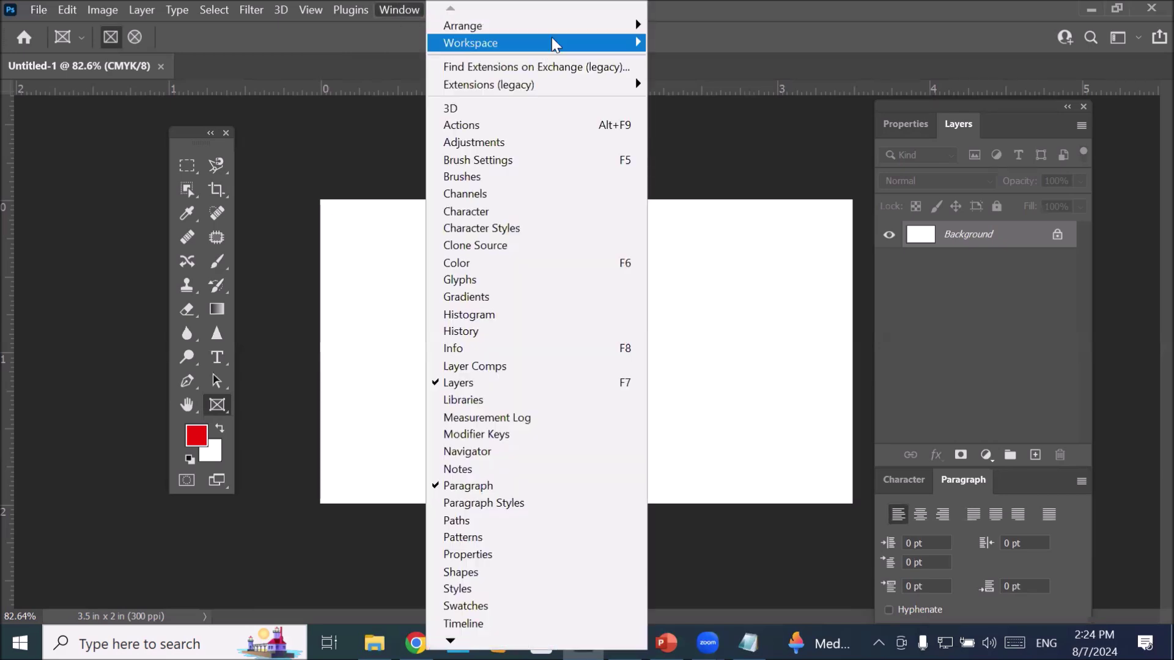
{"action": "mouse_move", "coordinate": [554, 43]}
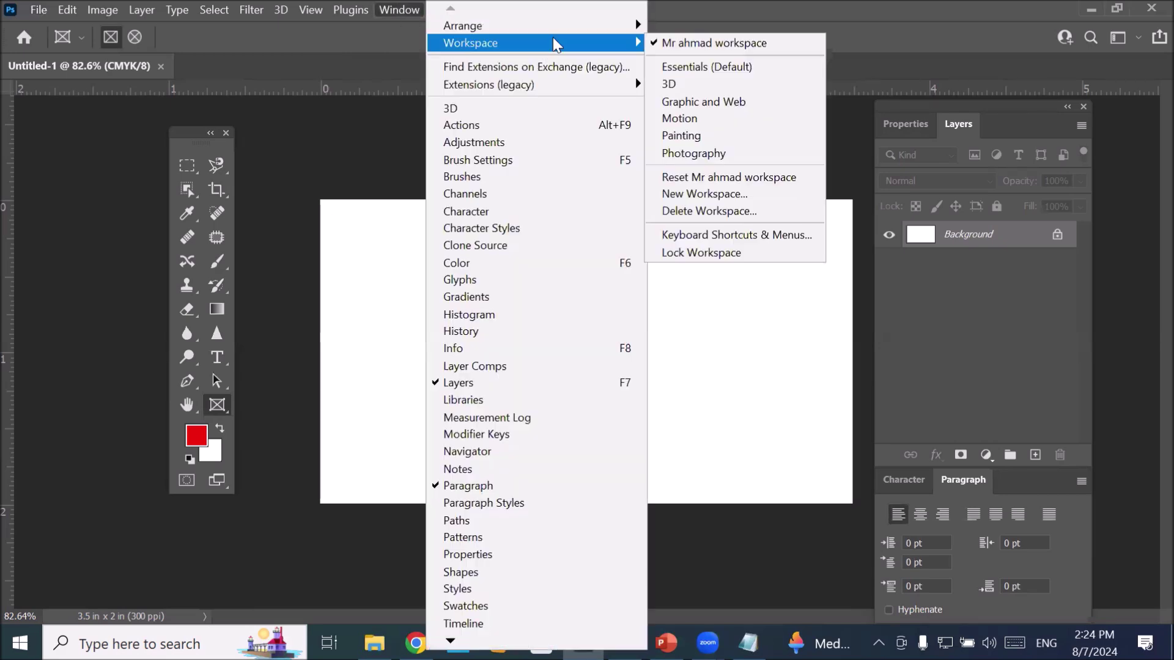
{"action": "left_click", "coordinate": [703, 68]}
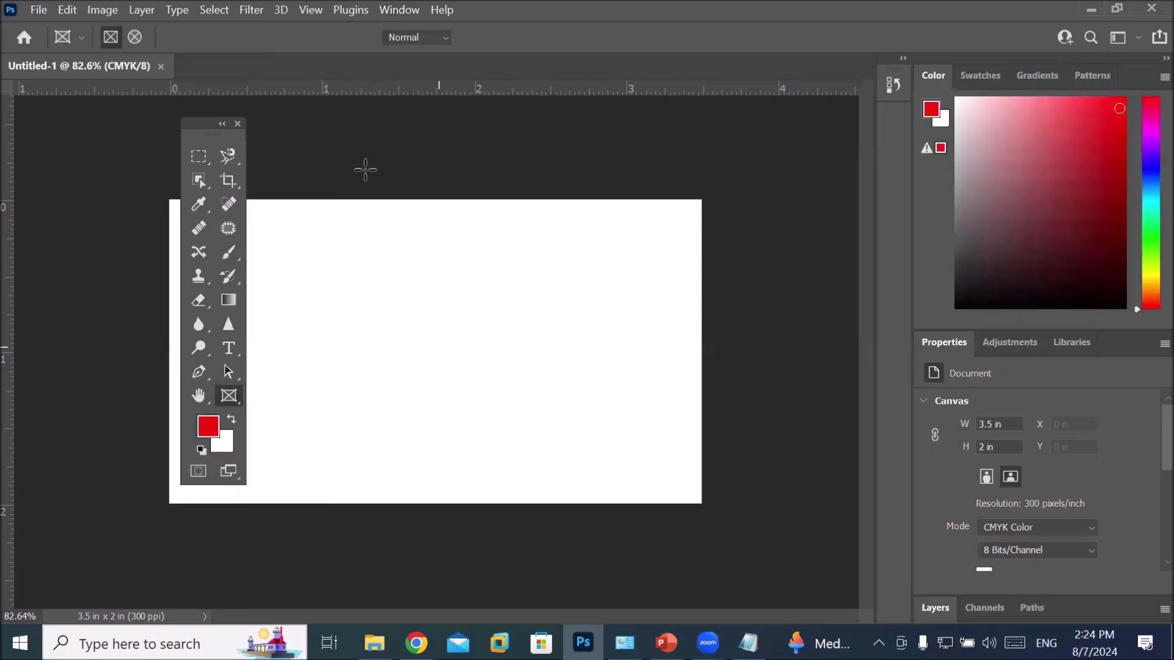
Step: Restore the Essentials layout to its defaults and undock the toolbar as a two-column floating panel over the canvas
{"action": "left_click", "coordinate": [391, 13]}
{"action": "mouse_move", "coordinate": [599, 46]}
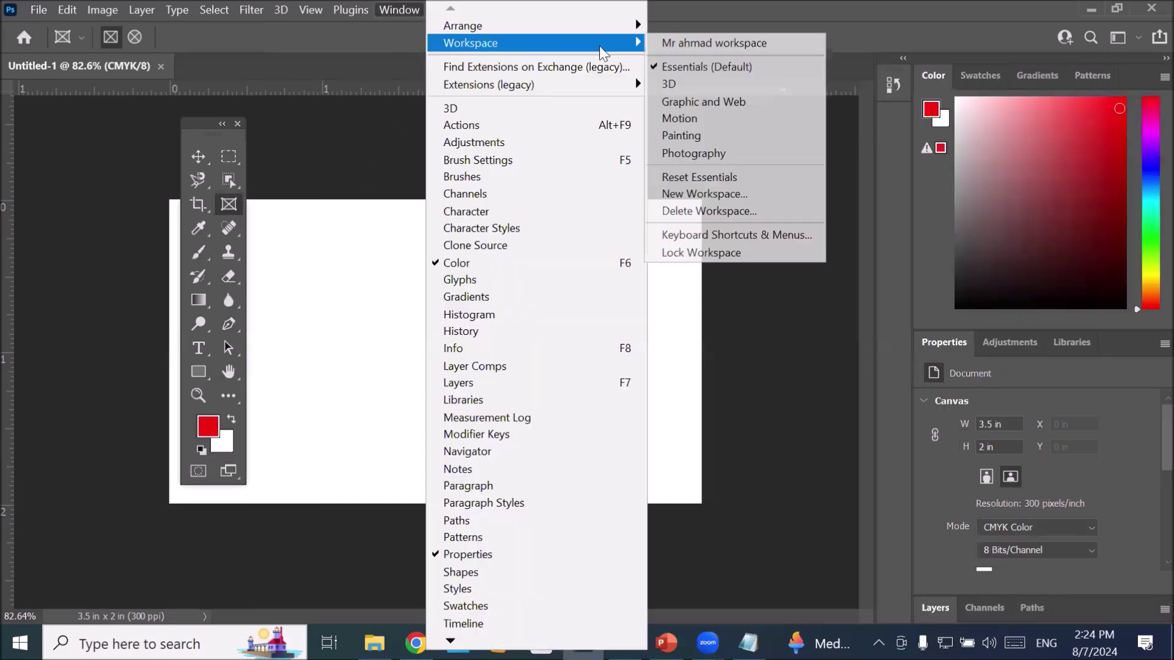
{"action": "left_click", "coordinate": [753, 178]}
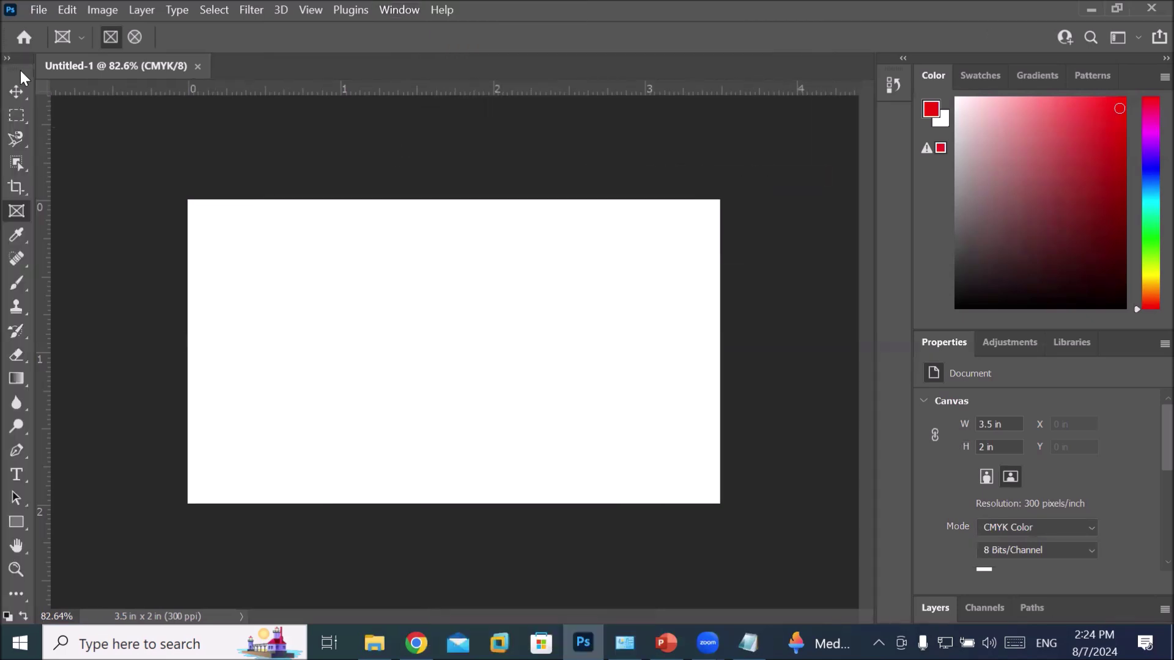
{"action": "left_click", "coordinate": [7, 58]}
{"action": "left_click_drag", "start_coordinate": [20, 61], "coordinate": [239, 152]}
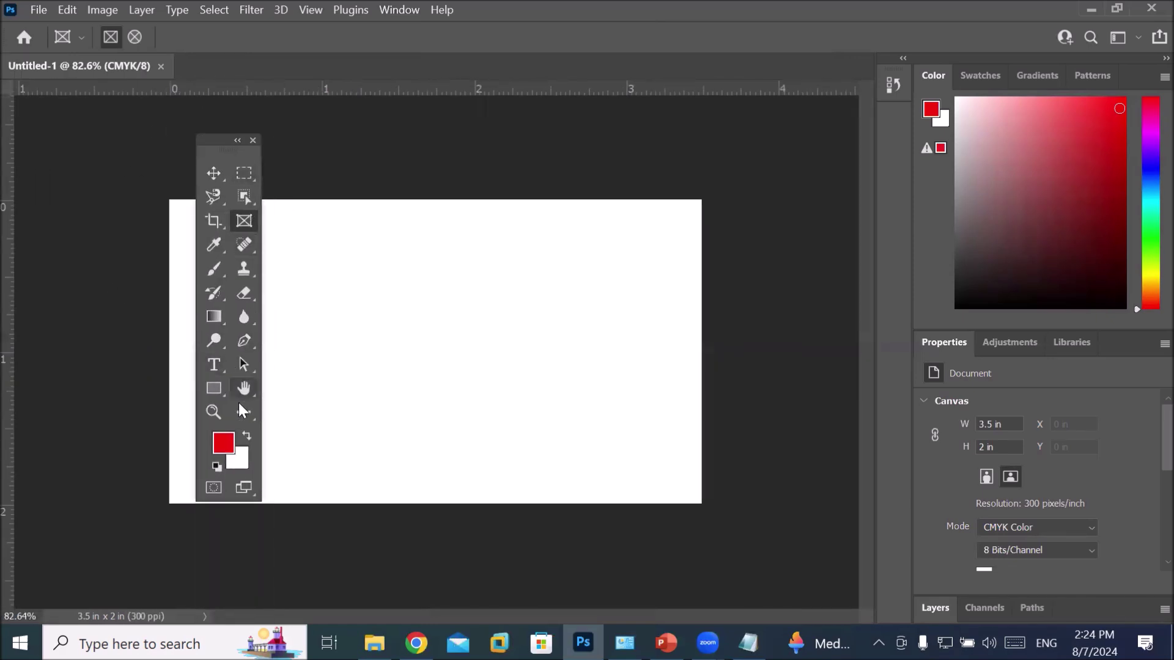
Step: Check the toolbar's Edit Toolbar option and the commands shown in the File and Edit menus
{"action": "left_click", "coordinate": [249, 416]}
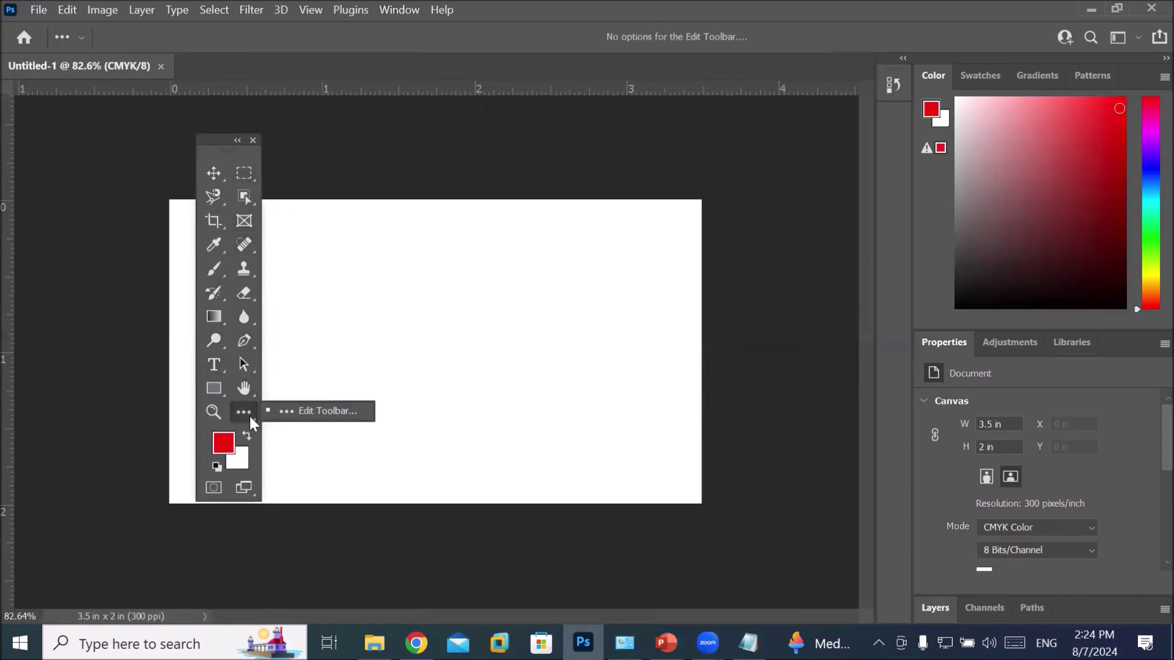
{"action": "left_click", "coordinate": [250, 417]}
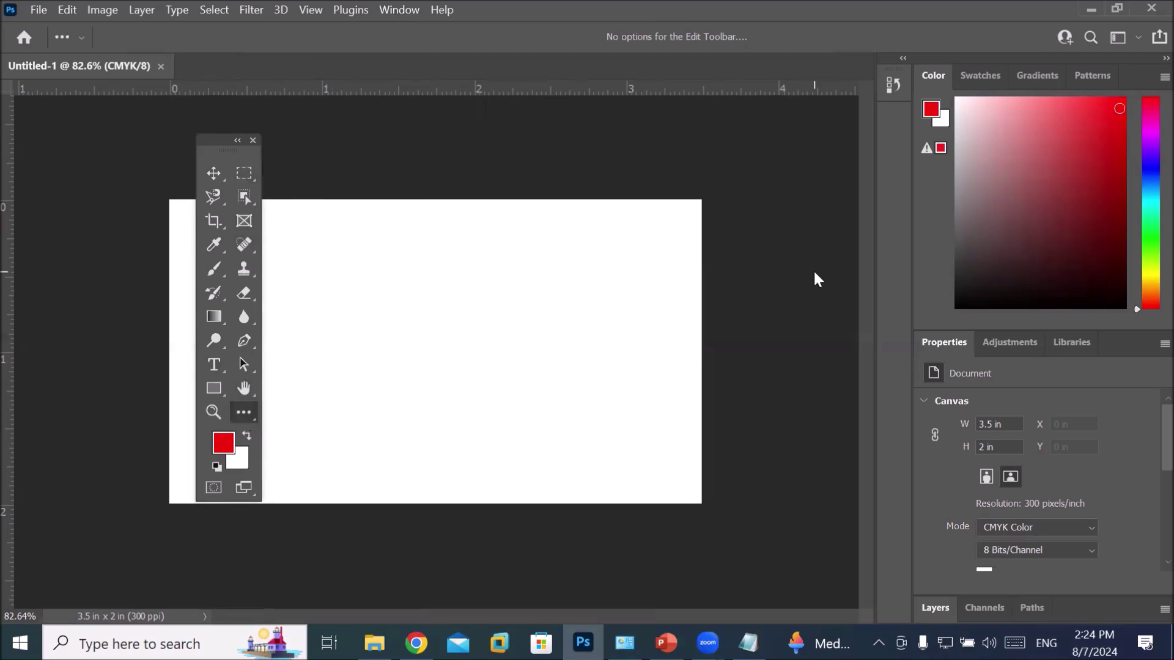
{"action": "left_click", "coordinate": [43, 14]}
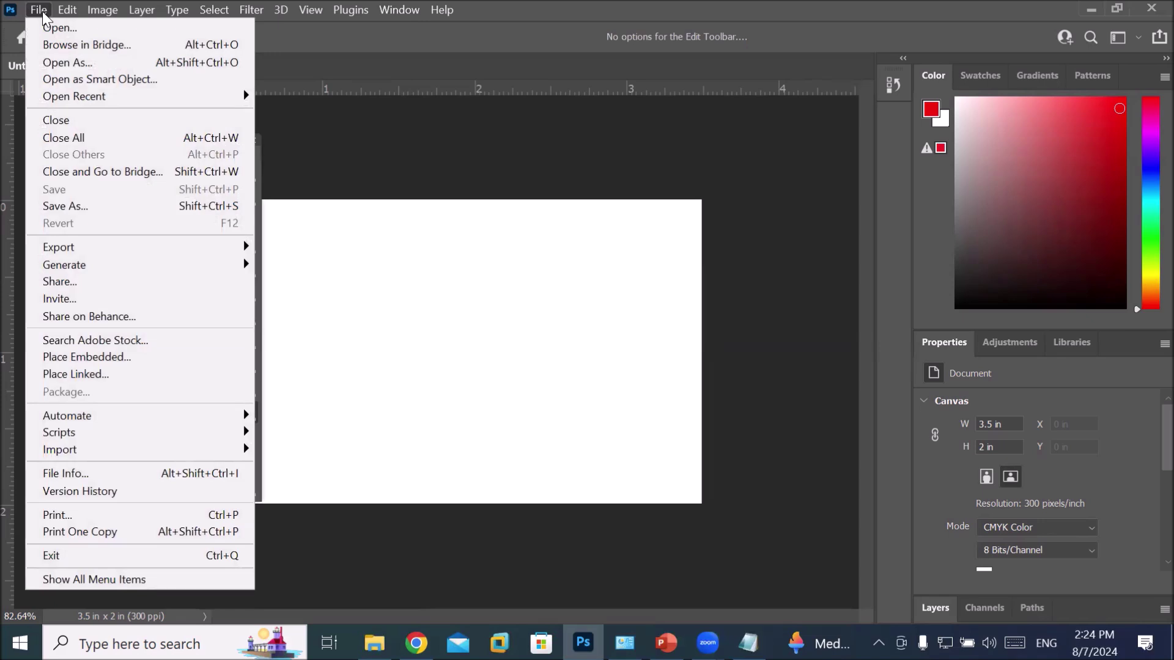
{"action": "left_click", "coordinate": [44, 12]}
{"action": "left_click", "coordinate": [67, 12]}
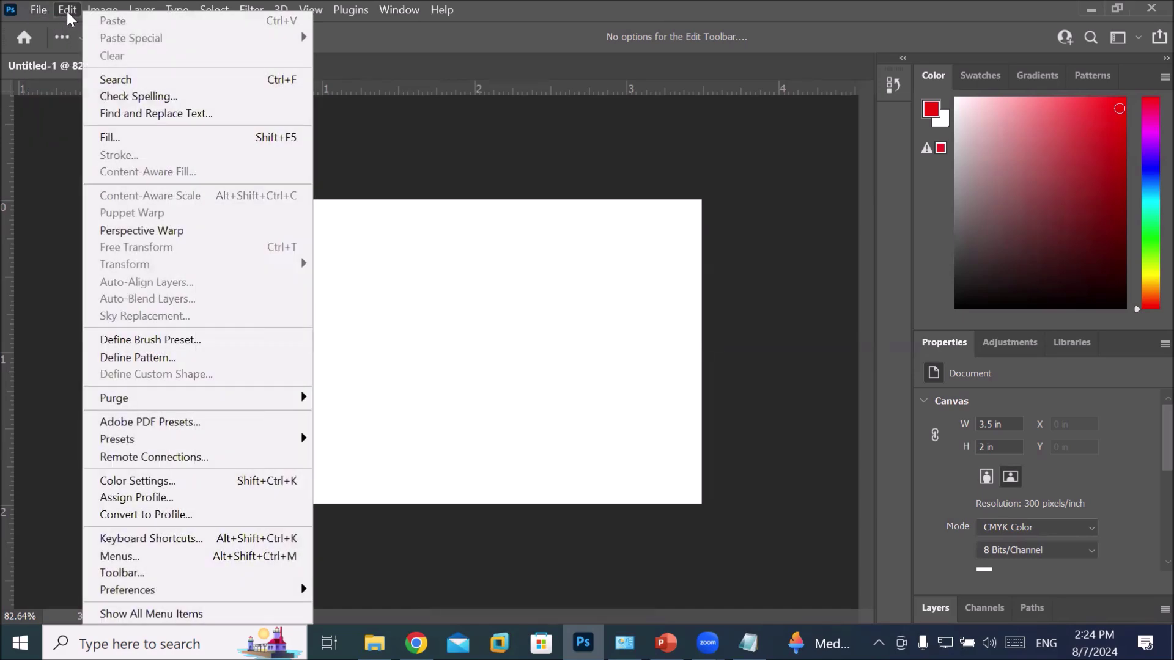
Step: Open the menu customization settings and choose the Photoshop Defaults set for the application menus
{"action": "left_click", "coordinate": [36, 13]}
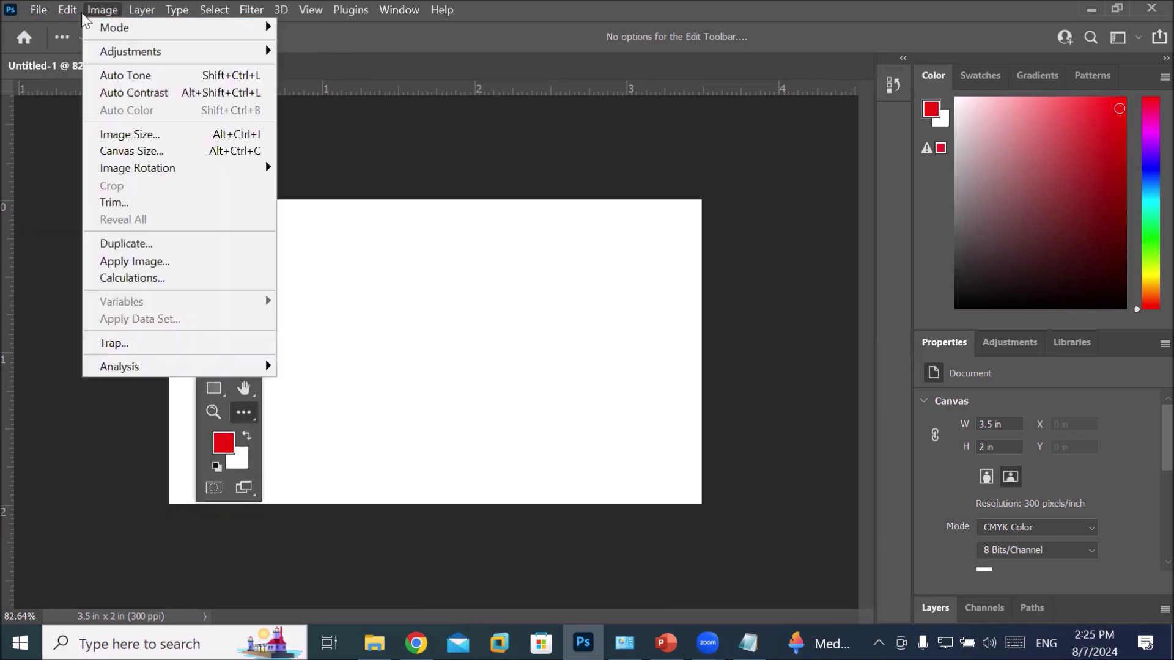
{"action": "mouse_move", "coordinate": [69, 12]}
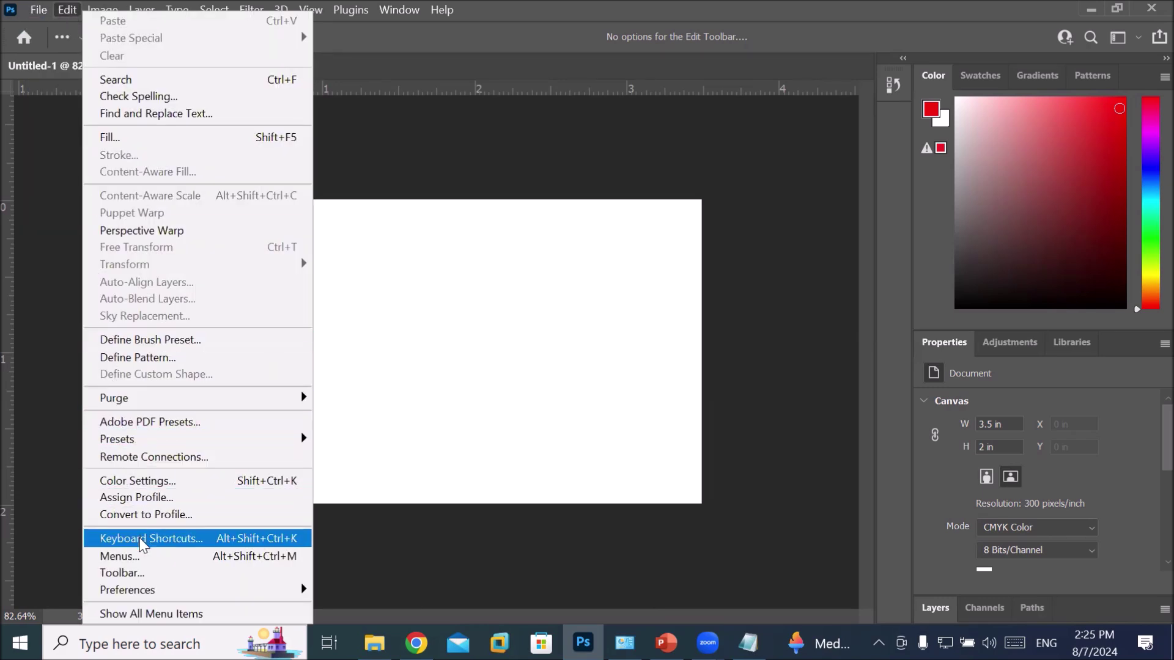
{"action": "left_click", "coordinate": [153, 558]}
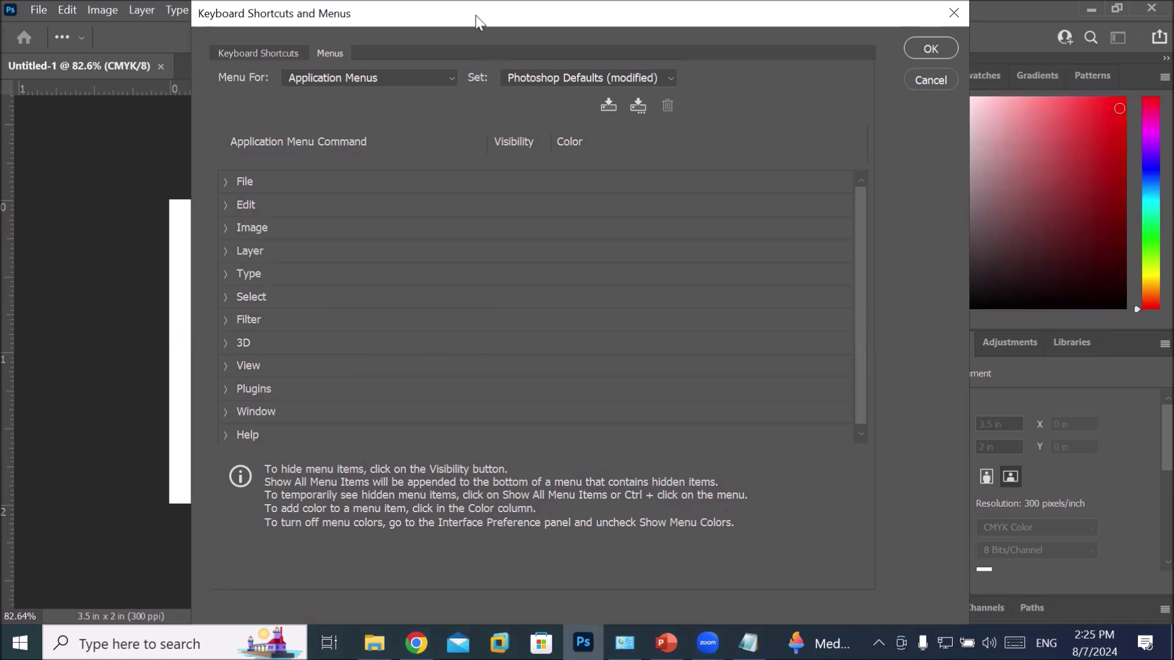
{"action": "left_click_drag", "start_coordinate": [475, 17], "coordinate": [432, 83]}
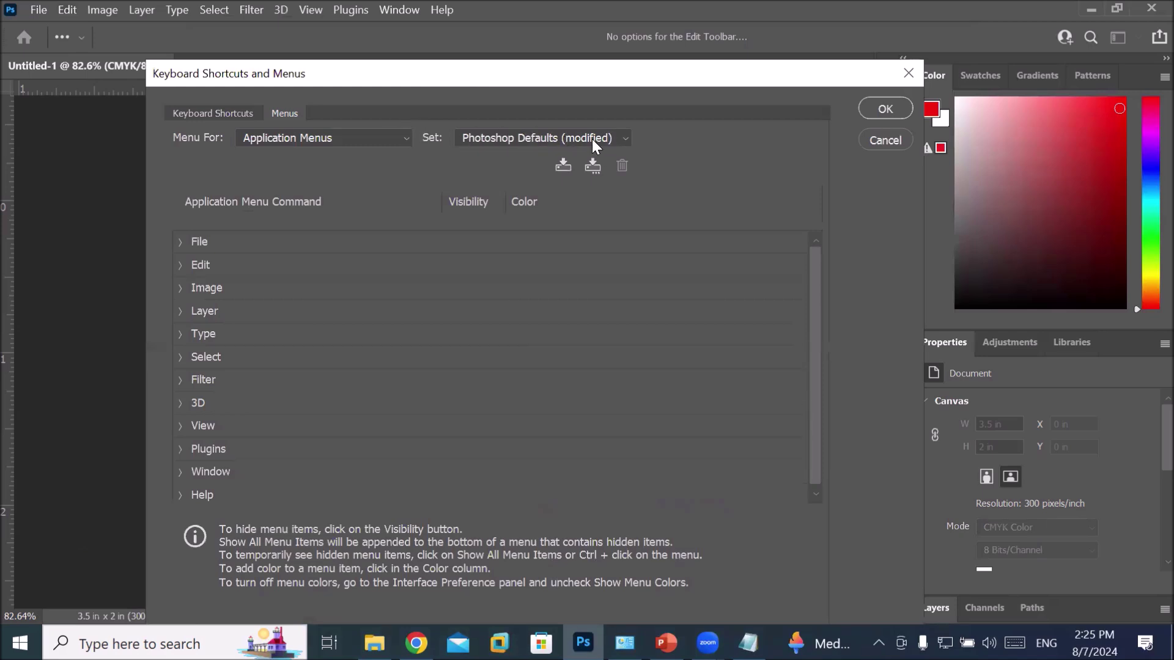
{"action": "left_click", "coordinate": [625, 139]}
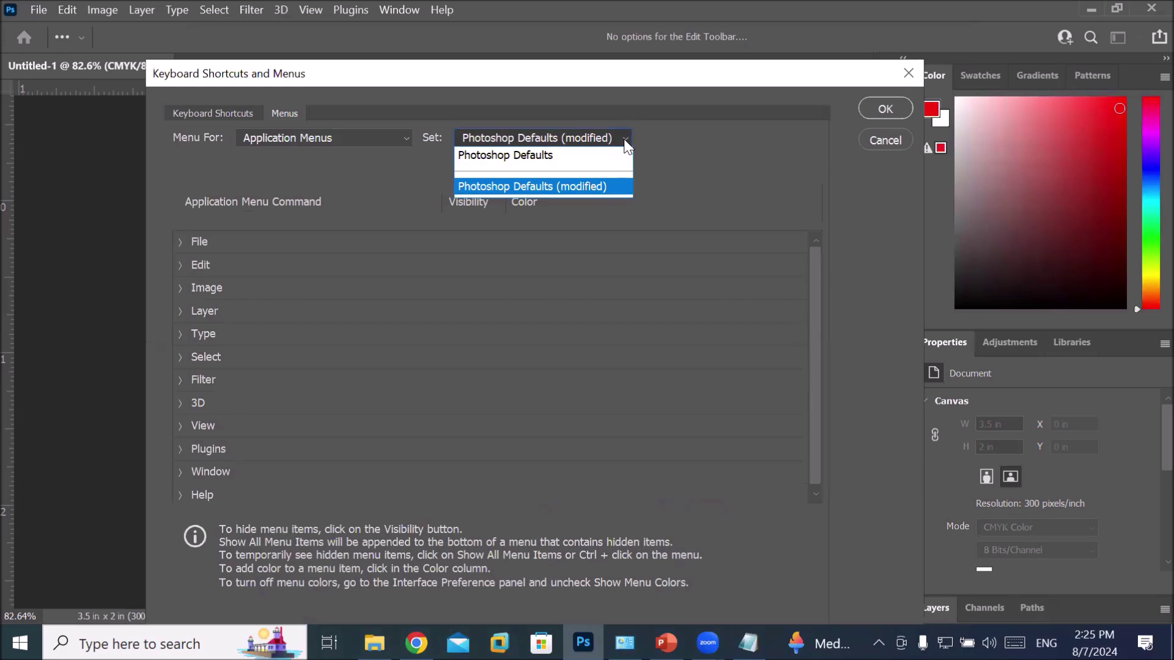
{"action": "left_click", "coordinate": [509, 157]}
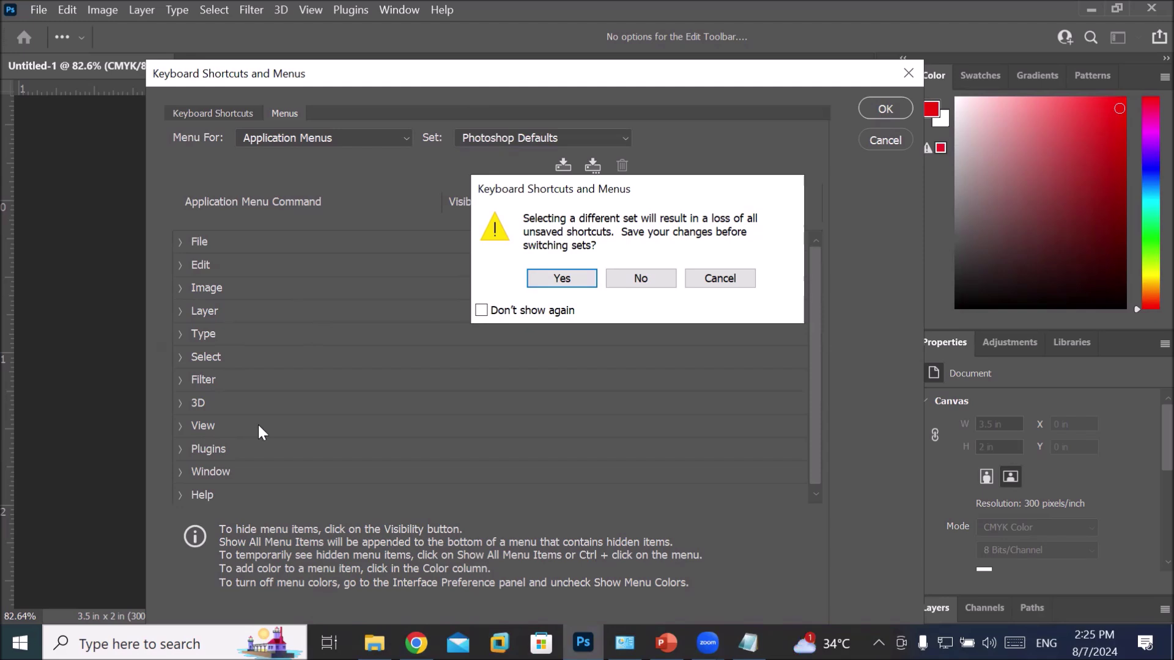
Step: Save the modified menu set before switching, as a Menu Customization (*.MNU) file named after its owner plus "menu"
{"action": "left_click", "coordinate": [554, 278]}
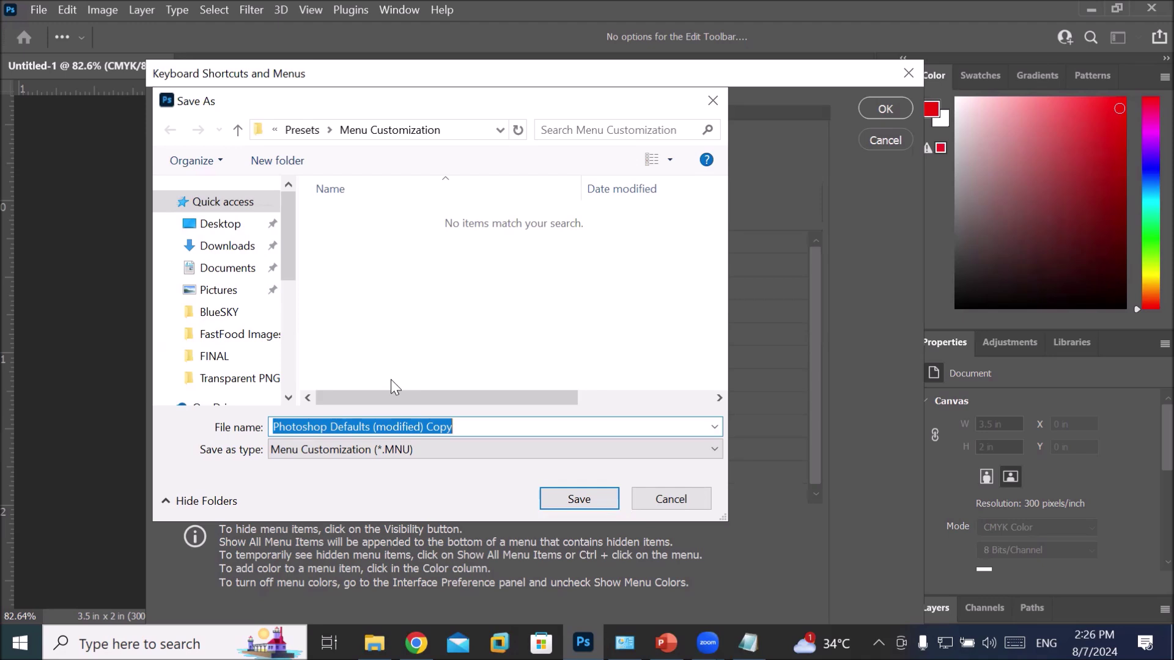
{"action": "left_click", "coordinate": [601, 43]}
{"action": "left_click", "coordinate": [639, 105]}
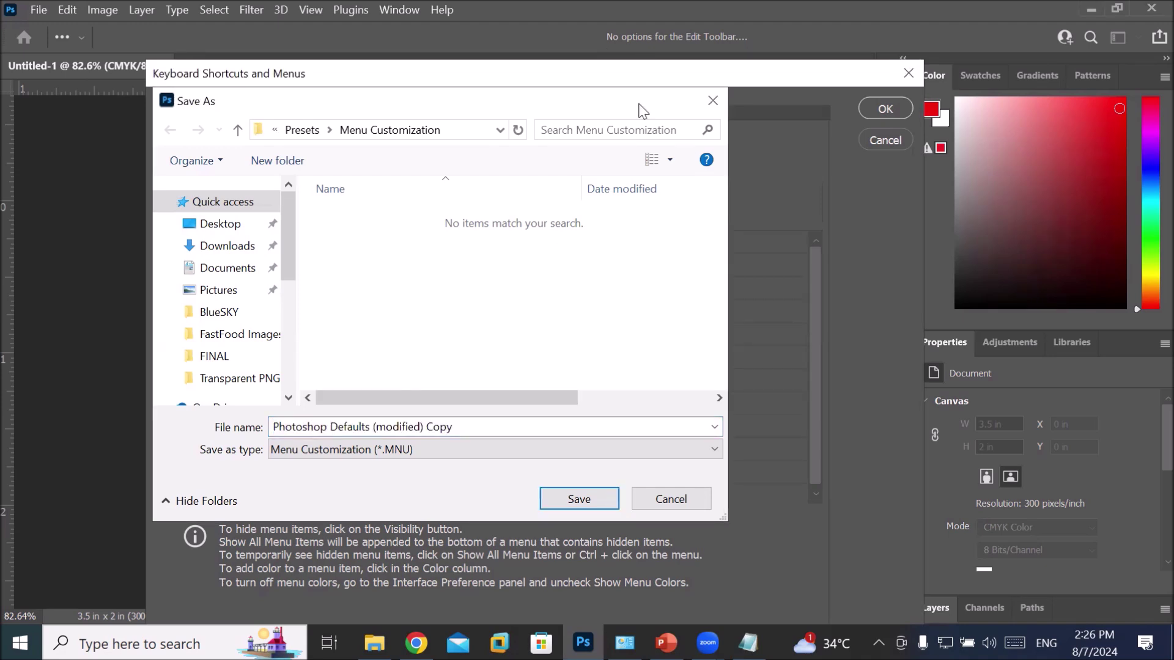
{"action": "right_click", "coordinate": [641, 111]}
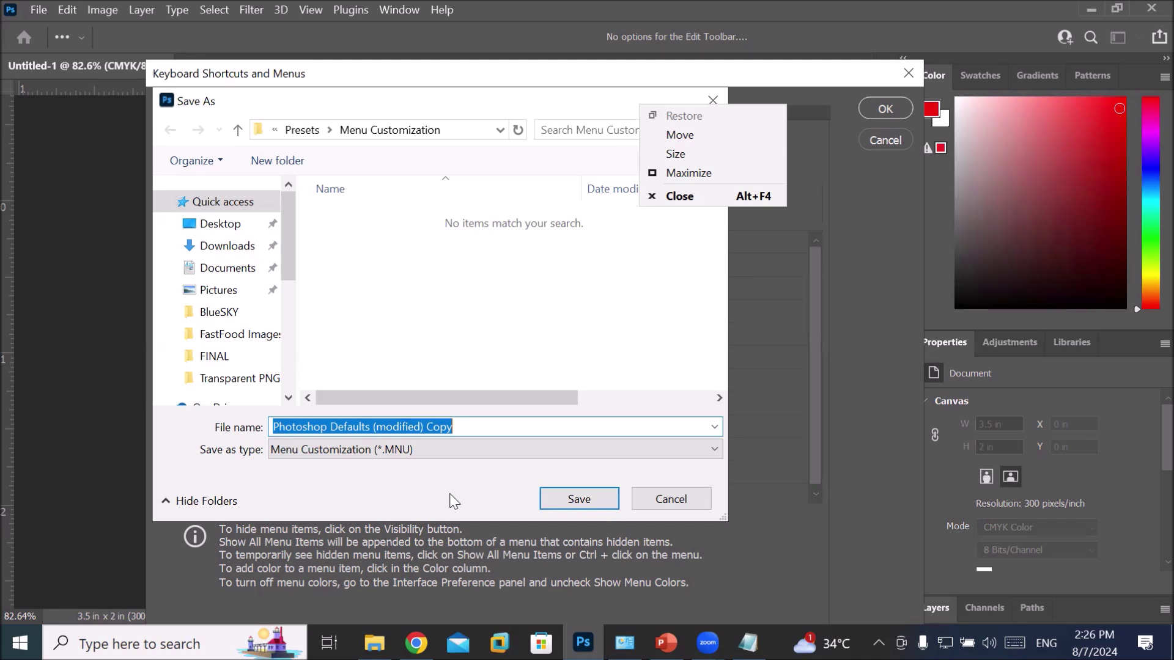
{"action": "left_click", "coordinate": [533, 429]}
{"action": "left_click_drag", "start_coordinate": [533, 435], "coordinate": [222, 409]}
{"action": "type", "text": "ahmad"}
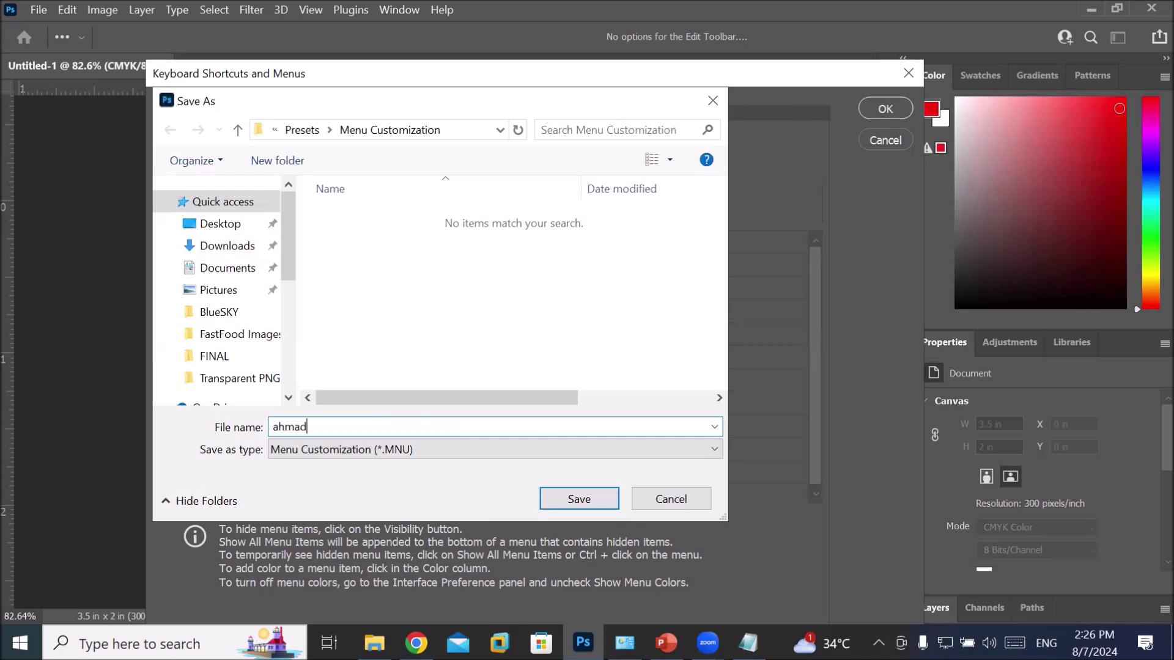
{"action": "type", "text": " menu"}
{"action": "key", "text": "Return"}
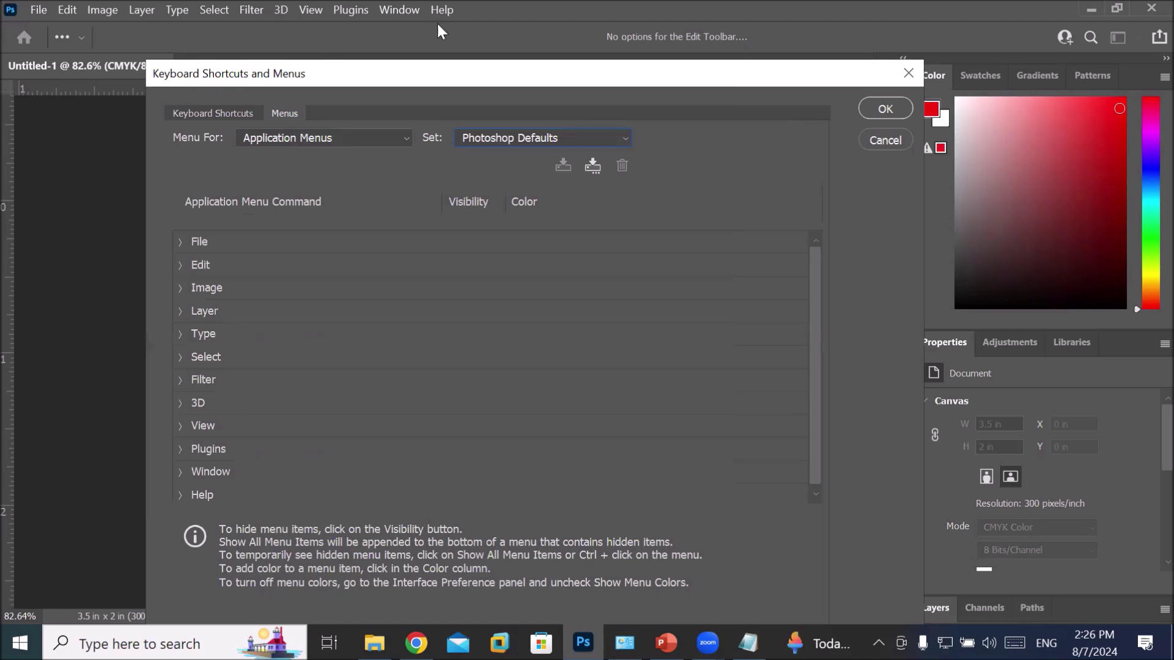
Step: Apply the Photoshop Defaults menu set and open the File menu to check its commands
{"action": "left_click", "coordinate": [608, 140]}
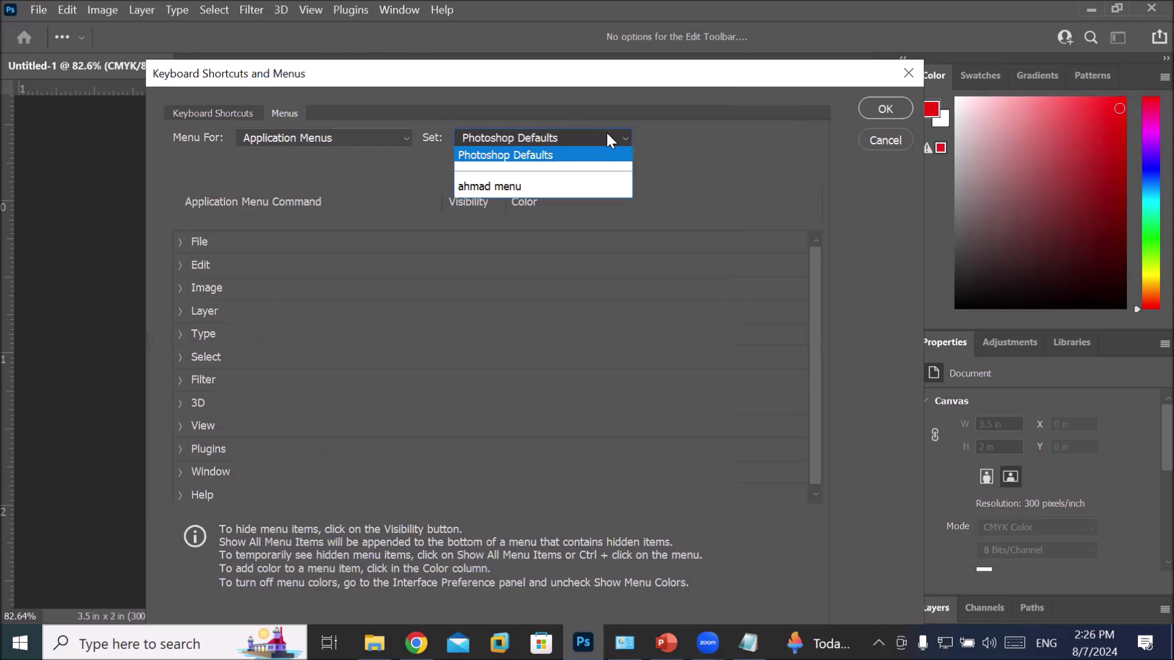
{"action": "left_click", "coordinate": [583, 160]}
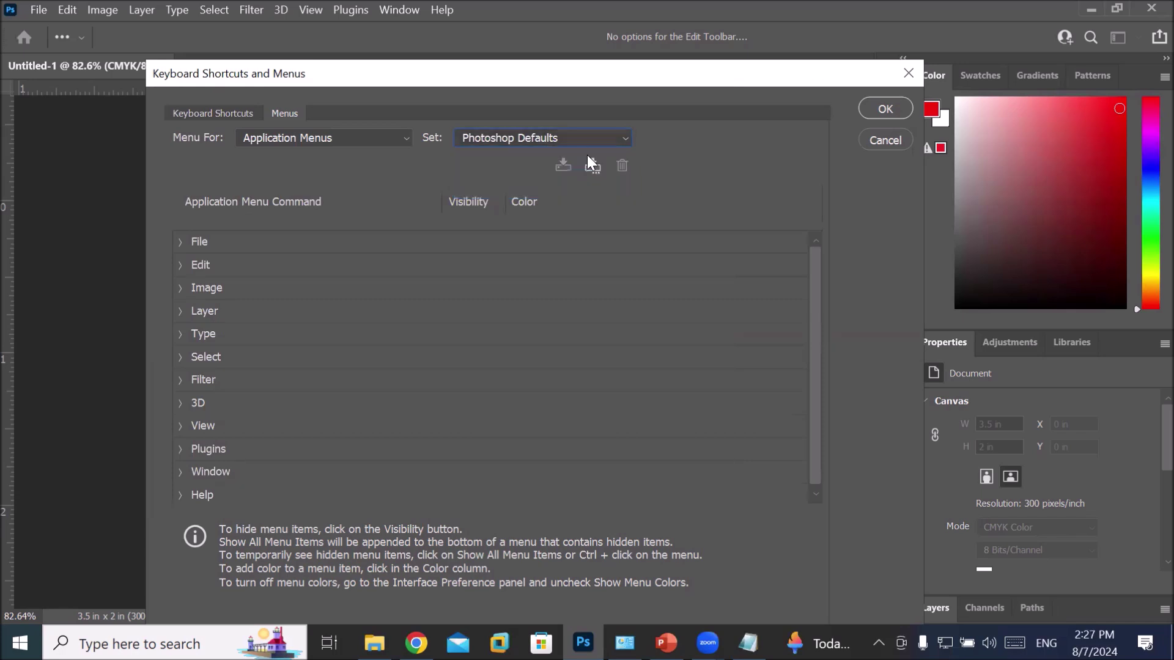
{"action": "left_click", "coordinate": [884, 110]}
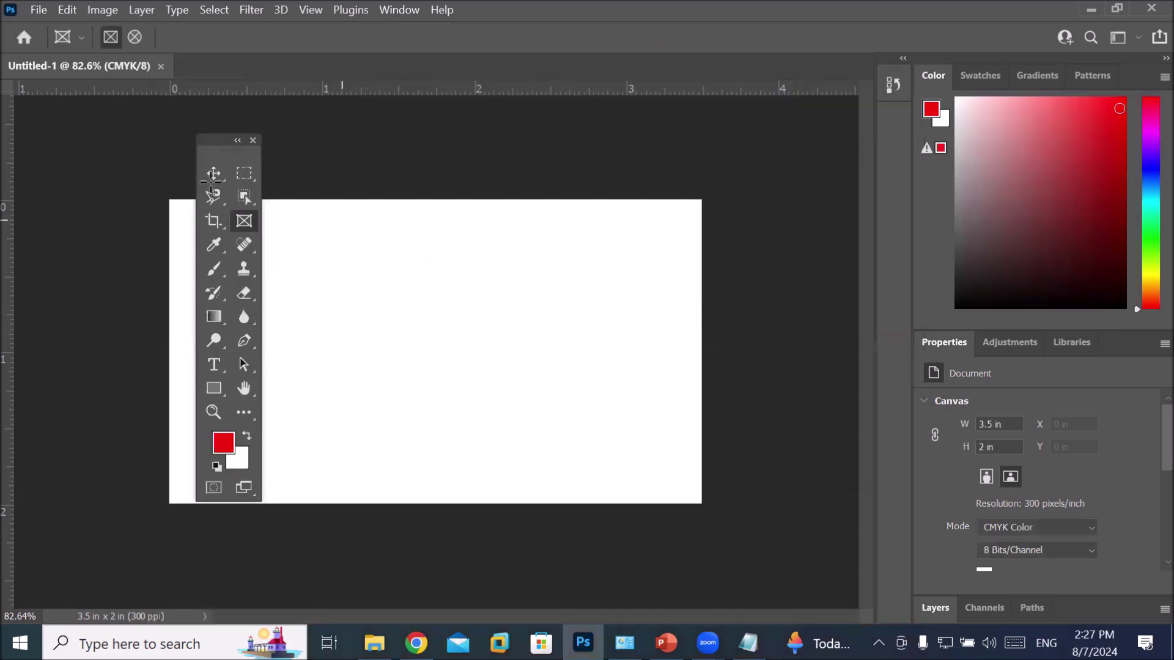
{"action": "left_click", "coordinate": [42, 11]}
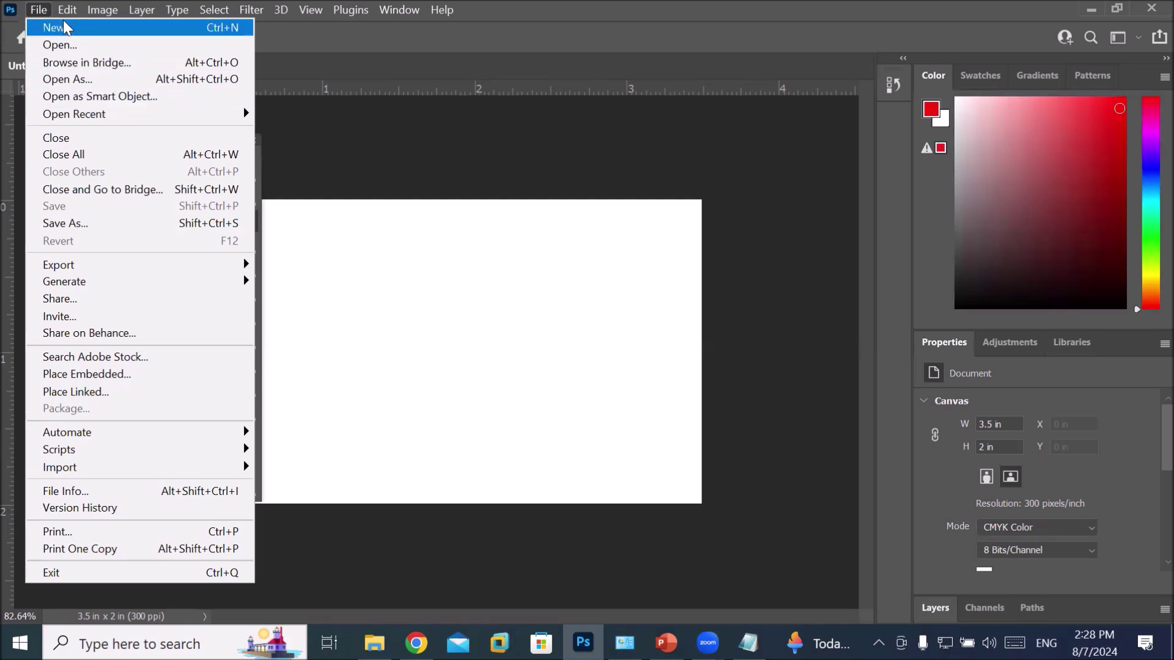
Step: Open the keyboard shortcut settings and choose the Photoshop Defaults set for the application menus
{"action": "mouse_move", "coordinate": [67, 14]}
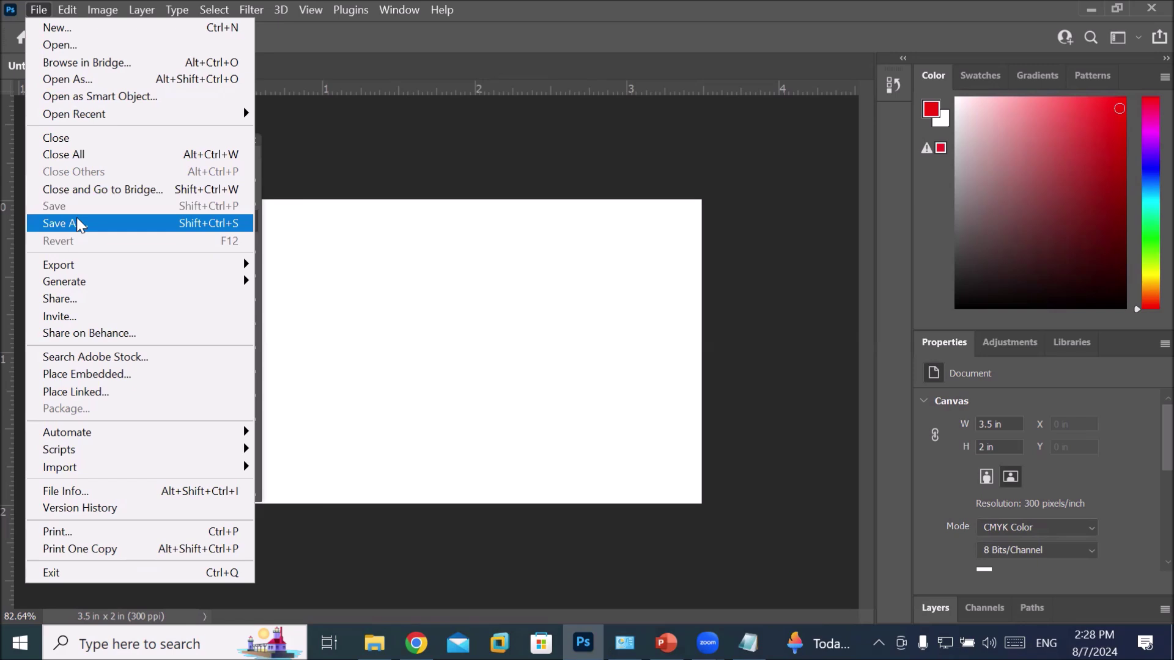
{"action": "left_click", "coordinate": [43, 10]}
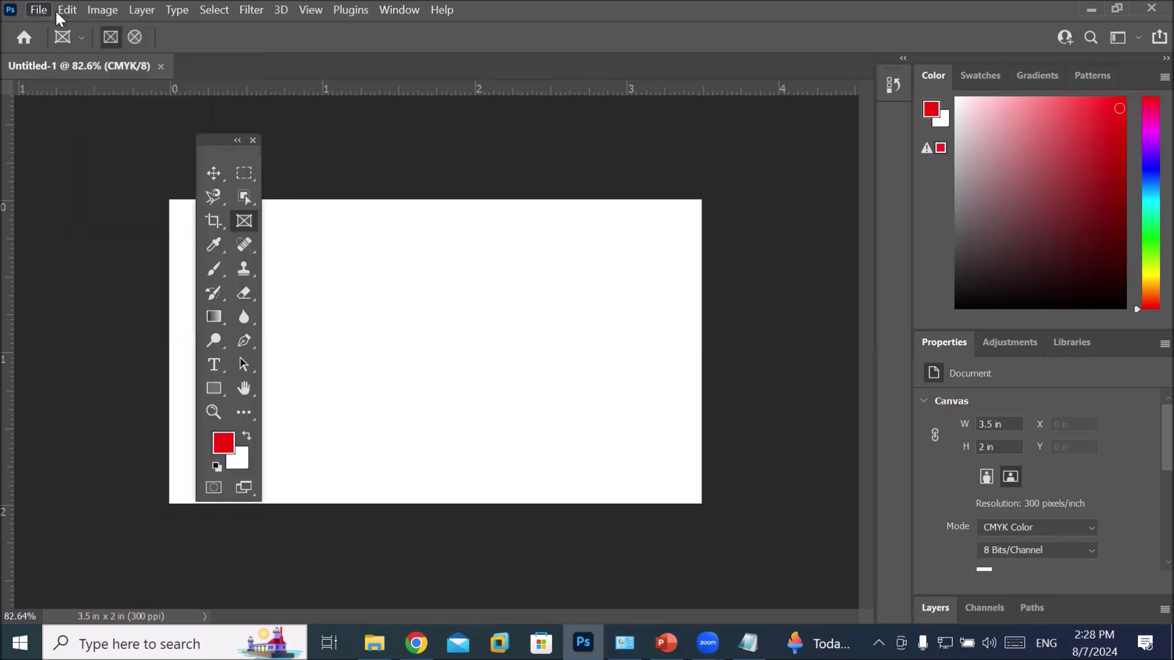
{"action": "left_click", "coordinate": [68, 11]}
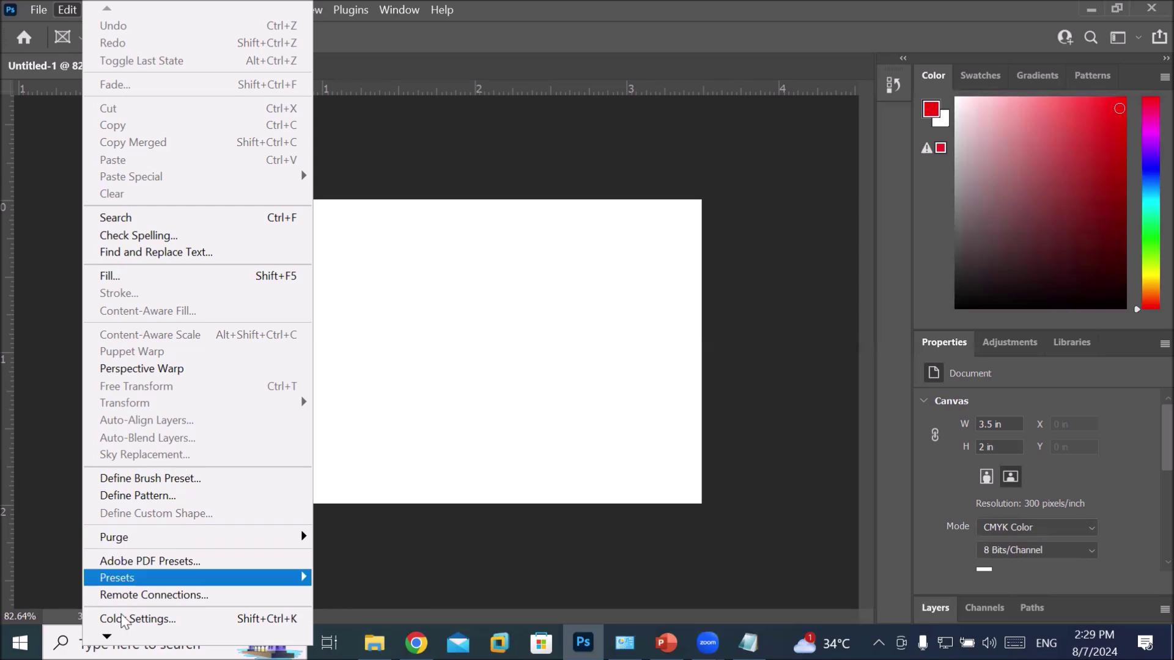
{"action": "mouse_move", "coordinate": [107, 637]}
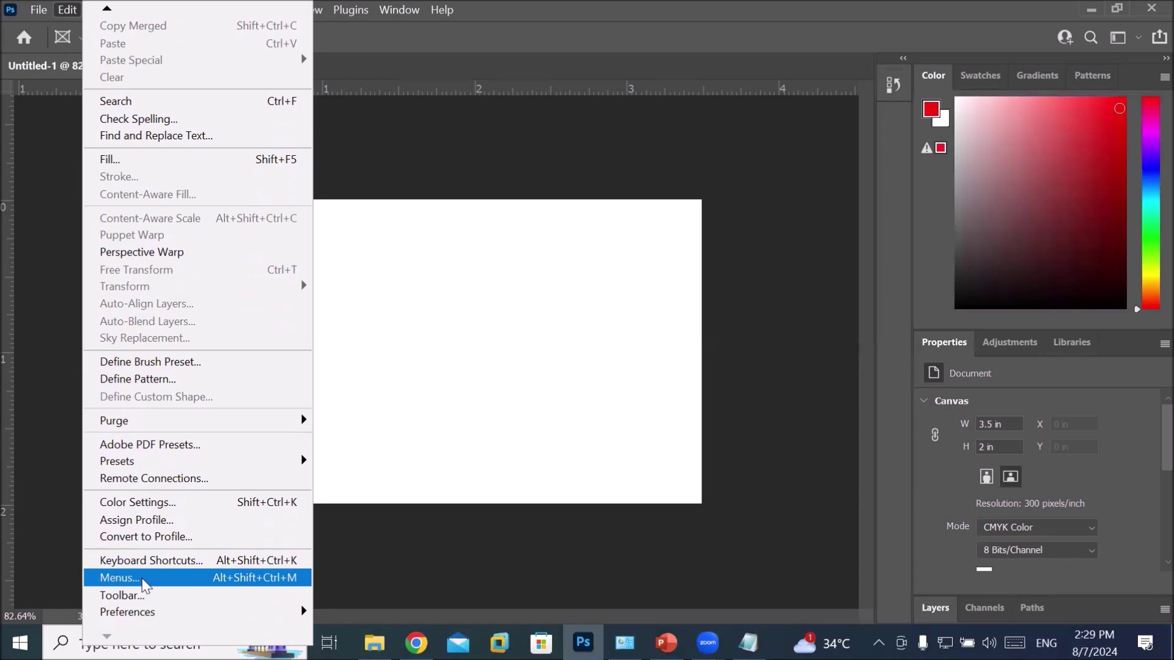
{"action": "left_click", "coordinate": [175, 565]}
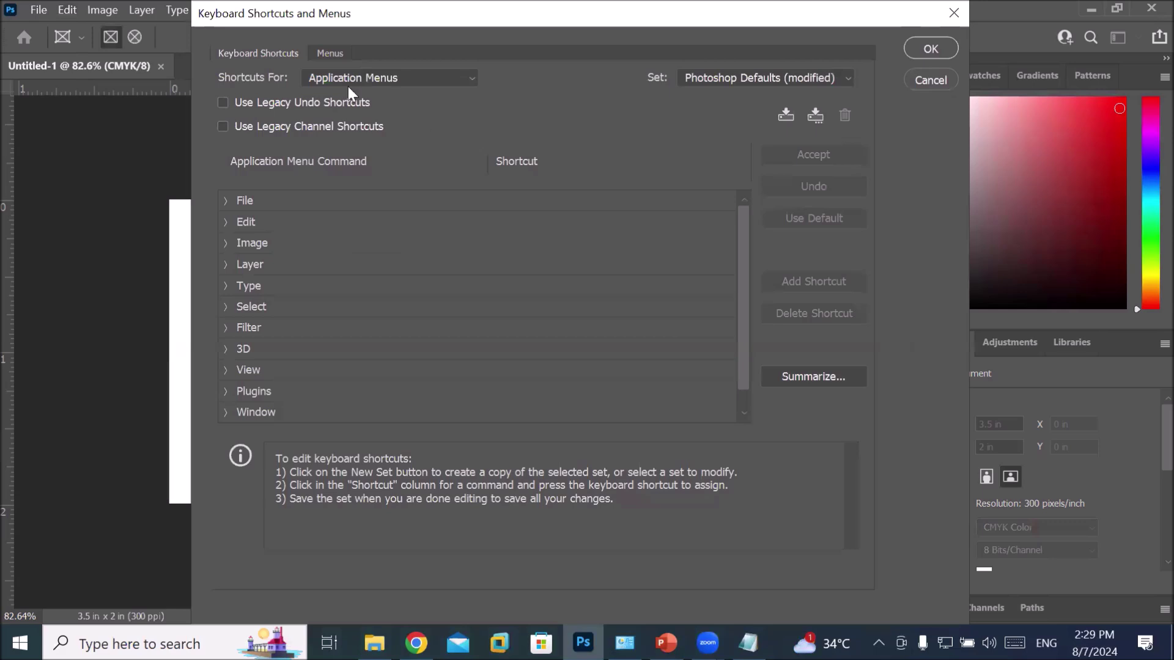
{"action": "left_click", "coordinate": [850, 79]}
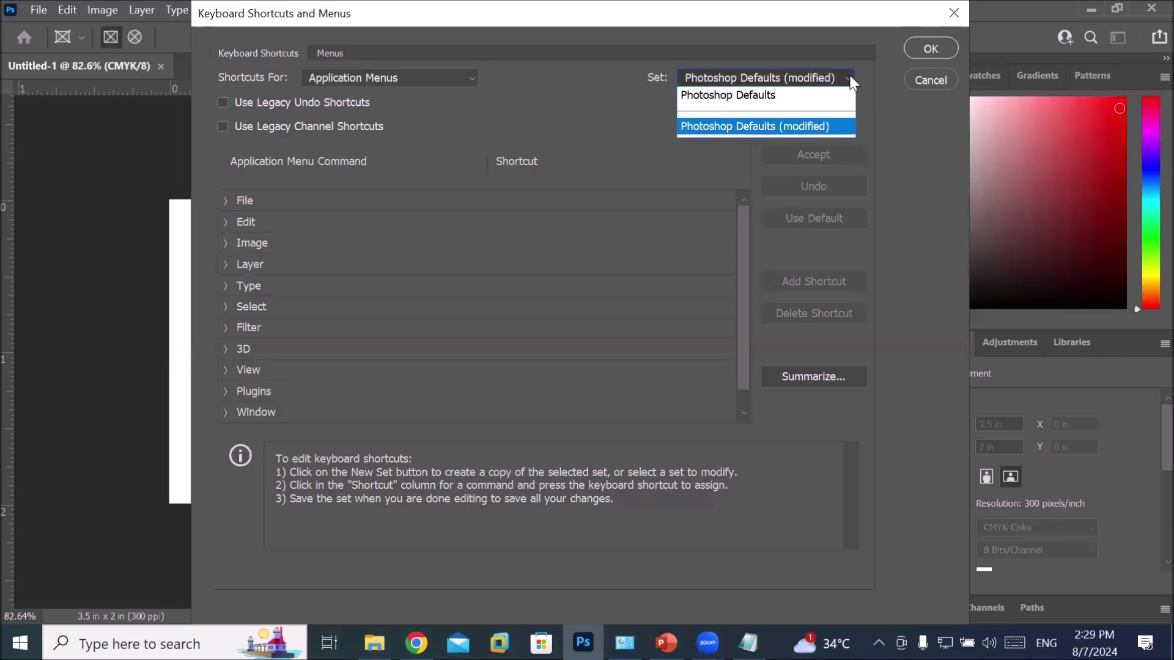
{"action": "left_click", "coordinate": [769, 94]}
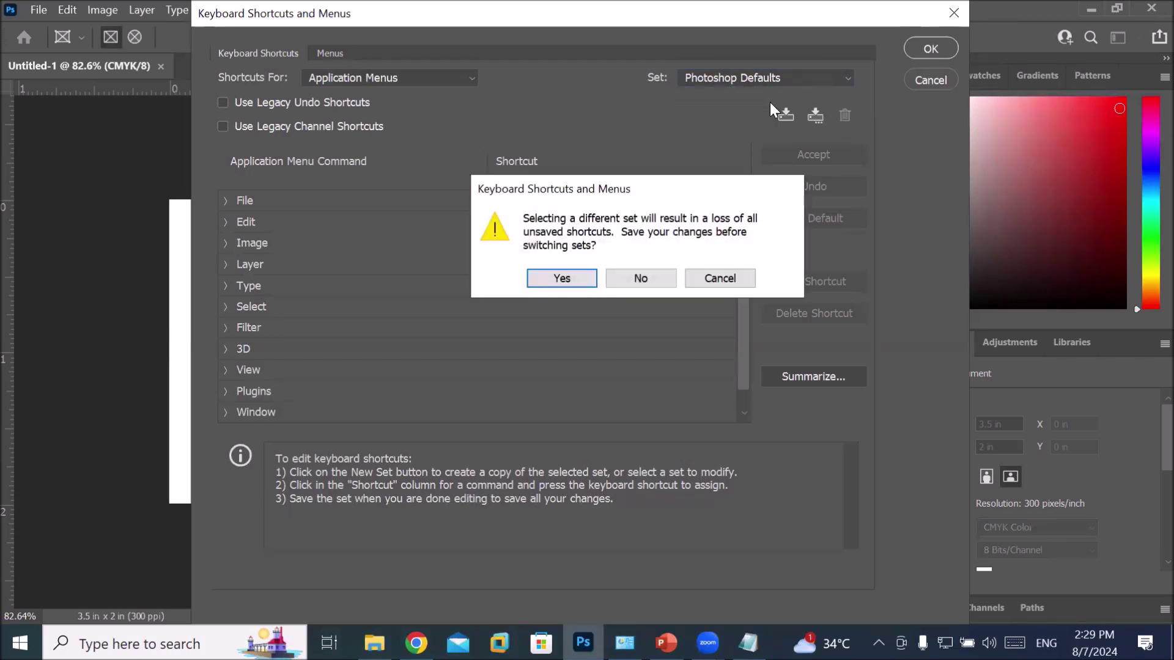
Step: Save the modified shortcuts before switching, as a Keyboard Shortcuts (*.KYS) file named after its owner plus "shortcut settings"
{"action": "left_click", "coordinate": [567, 275]}
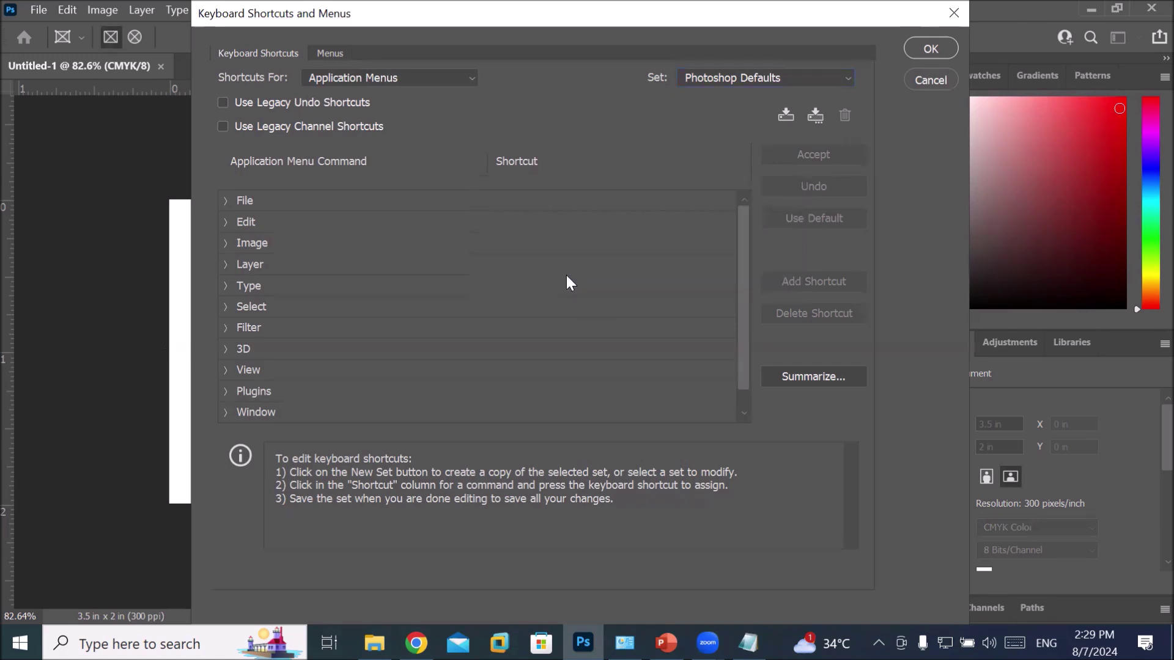
{"action": "type", "text": "ahm"}
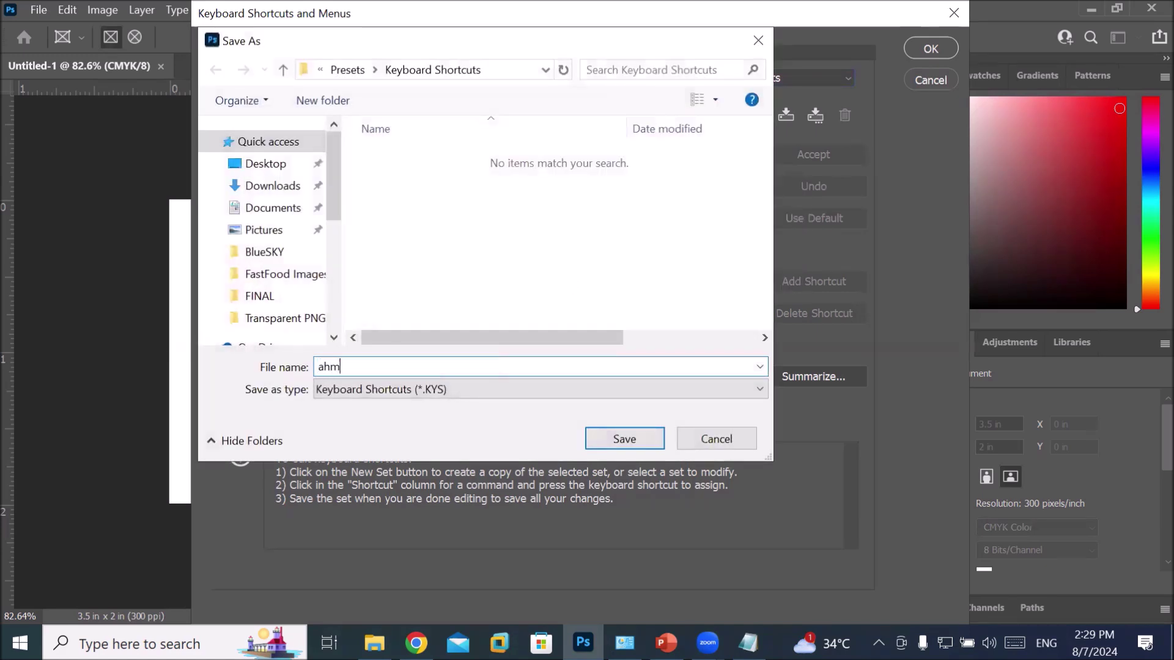
{"action": "type", "text": "ad shor"}
{"action": "key", "text": "BackSpace"}
{"action": "type", "text": "rtcut settings"}
{"action": "key", "text": "Return"}
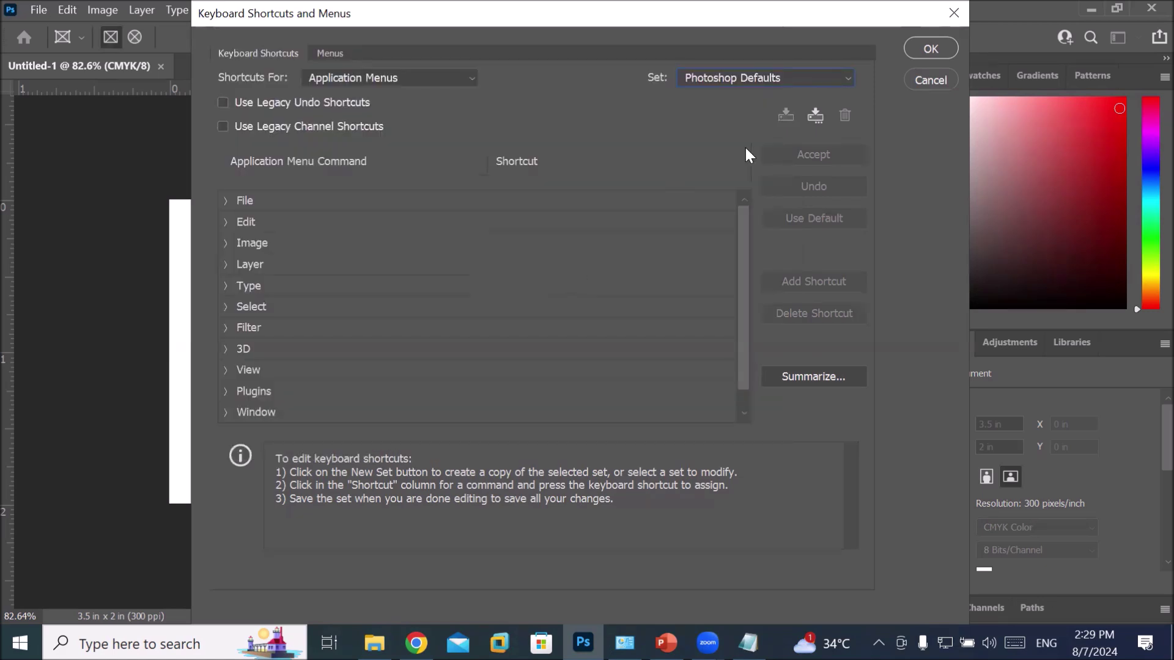
Step: Apply the Photoshop Defaults shortcut set and check the shortcuts listed in the File and Edit menus
{"action": "left_click", "coordinate": [795, 79]}
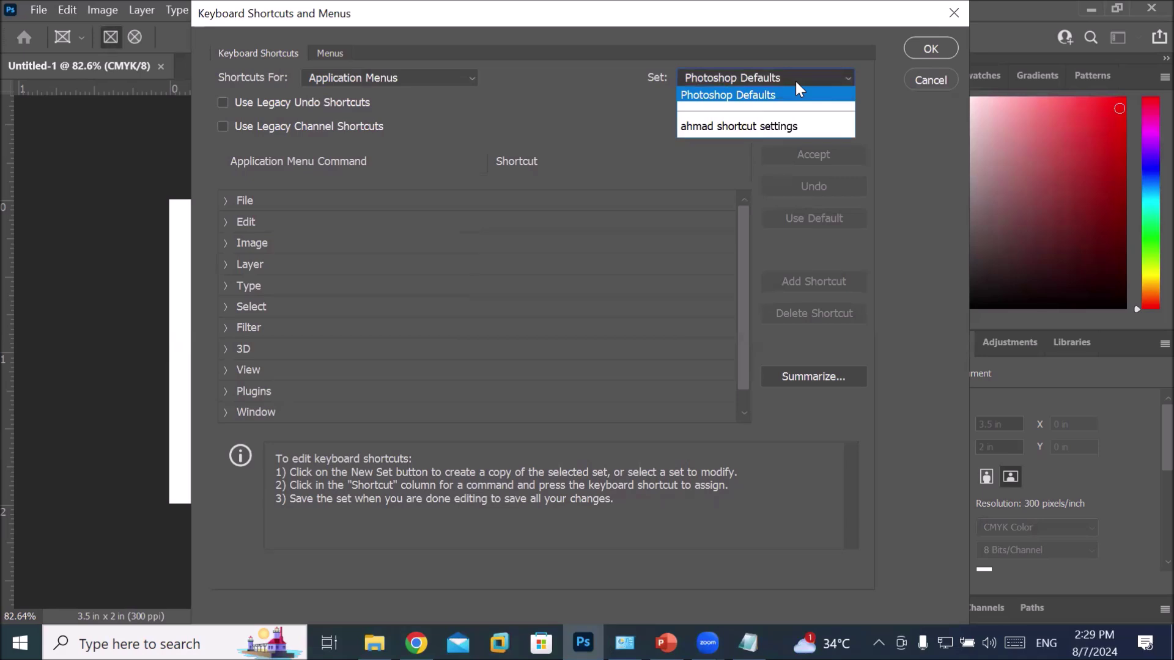
{"action": "left_click", "coordinate": [759, 99]}
{"action": "left_click", "coordinate": [930, 49]}
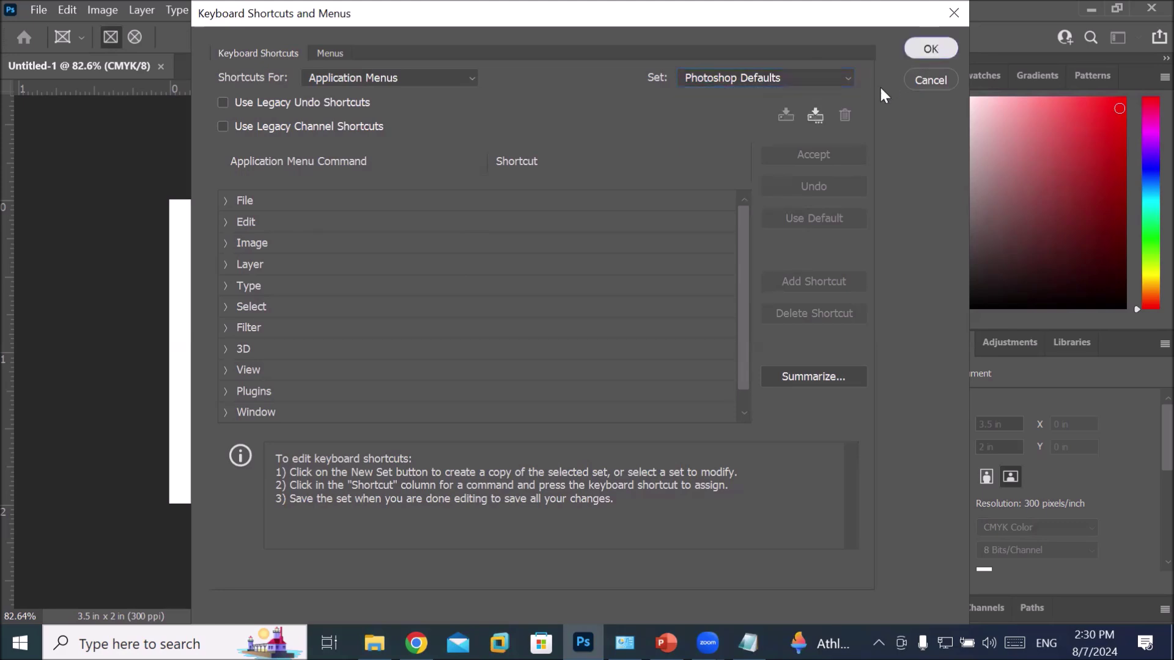
{"action": "left_click", "coordinate": [39, 11]}
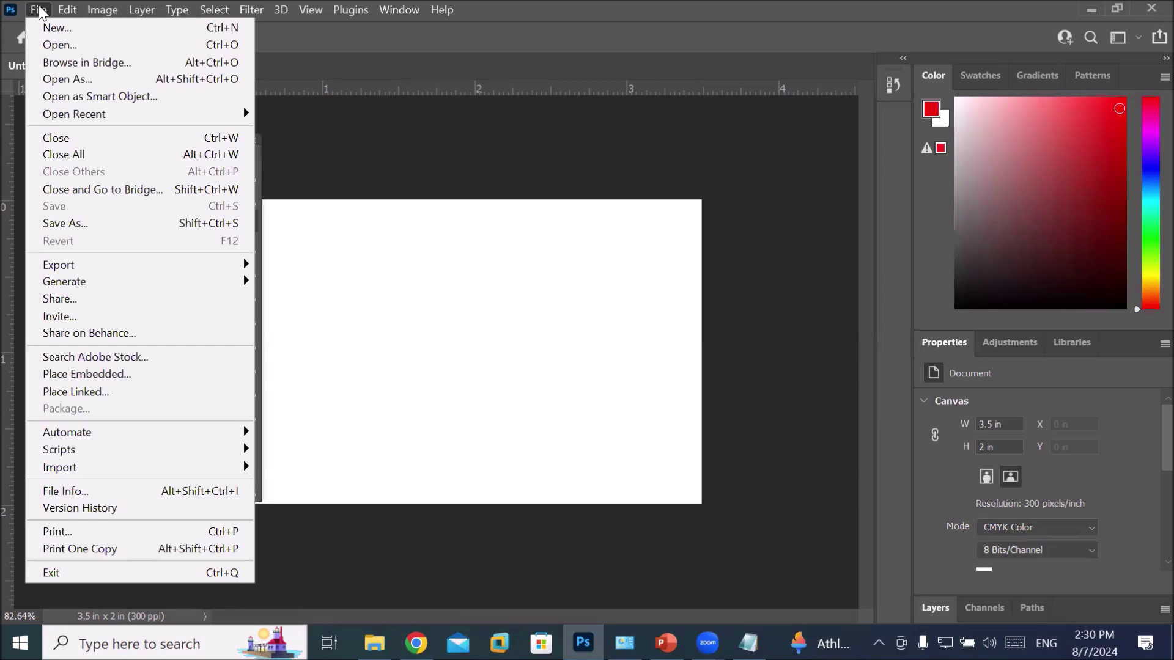
{"action": "left_click", "coordinate": [40, 9]}
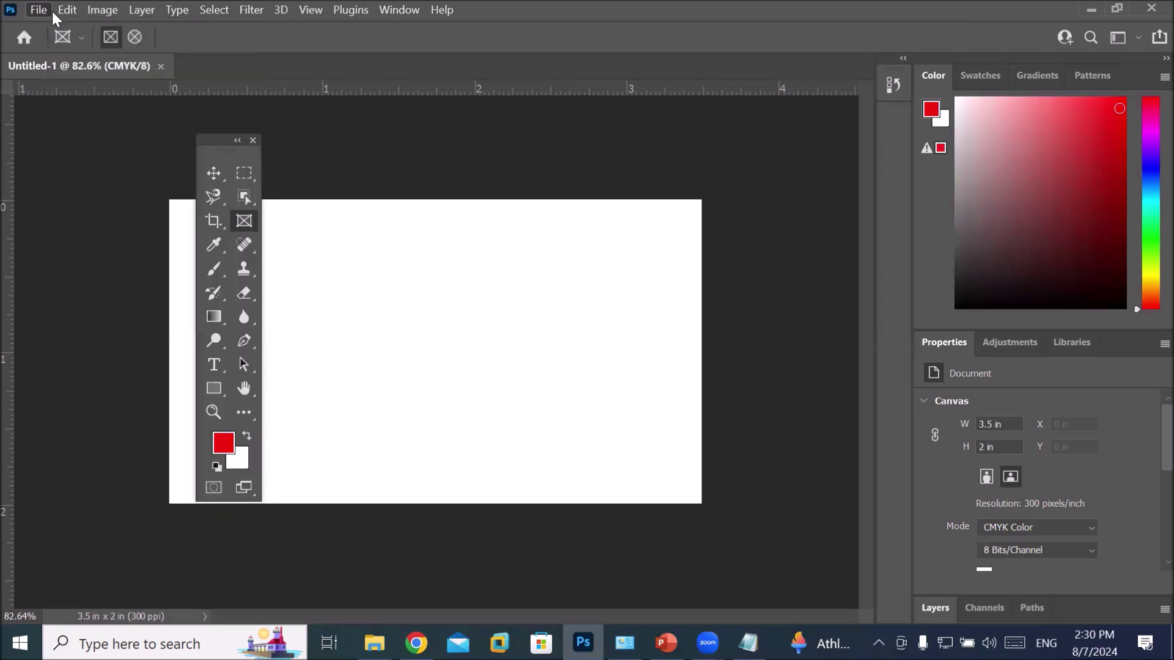
{"action": "left_click", "coordinate": [67, 10]}
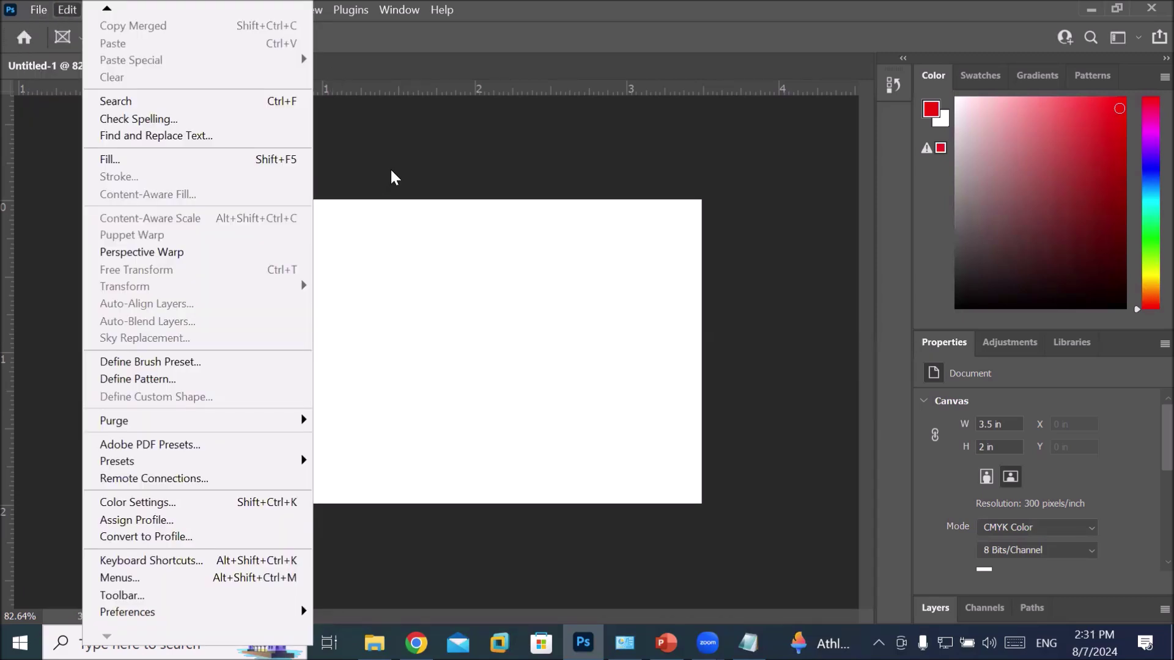
{"action": "left_click", "coordinate": [393, 174]}
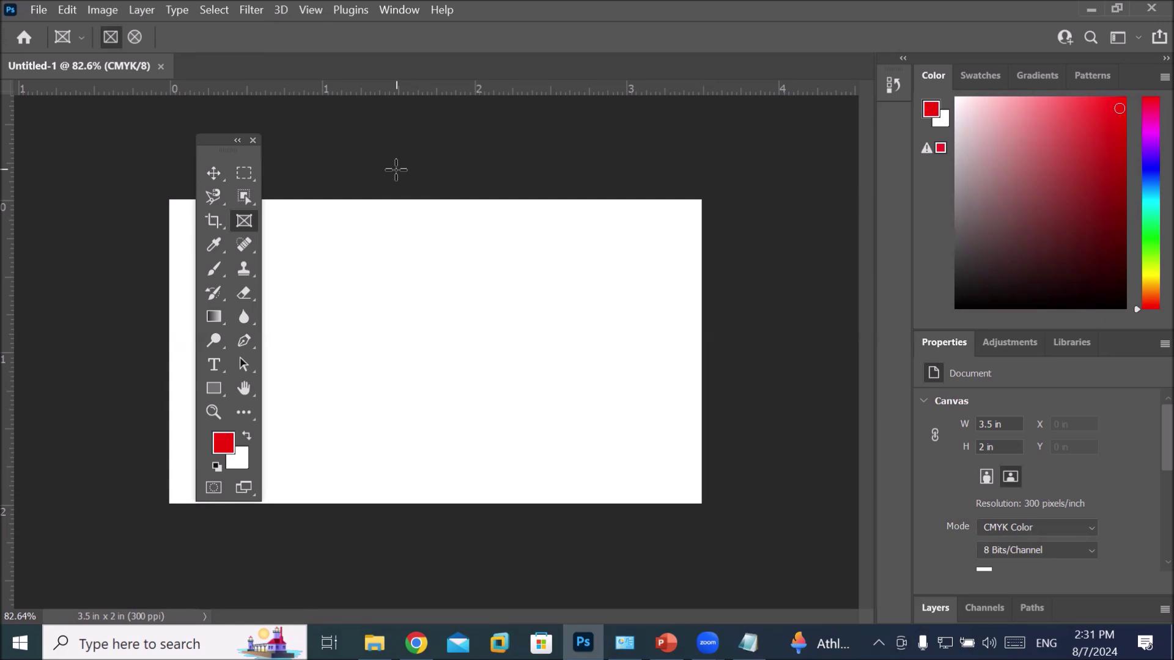
Step: Move the floating toolbar off the canvas to the empty area beside its left edge
{"action": "left_click_drag", "start_coordinate": [215, 137], "coordinate": [88, 166]}
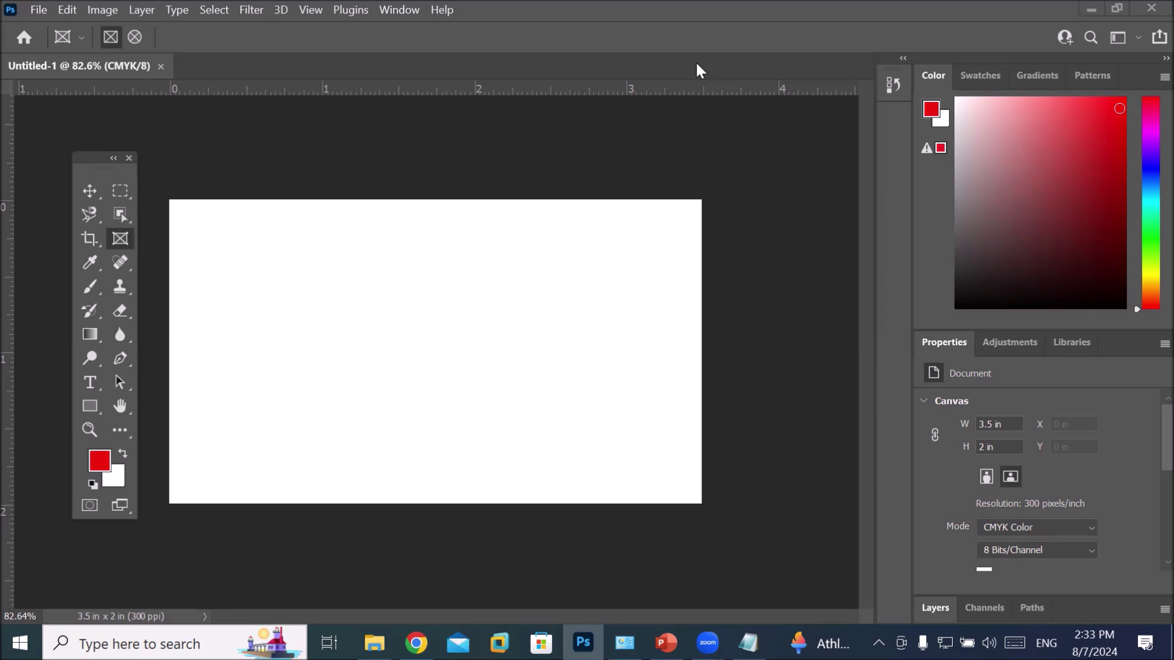
Step: Review which workspaces can be chosen for deletion while Essentials is active, without deleting any
{"action": "left_click", "coordinate": [403, 9]}
{"action": "mouse_move", "coordinate": [493, 43]}
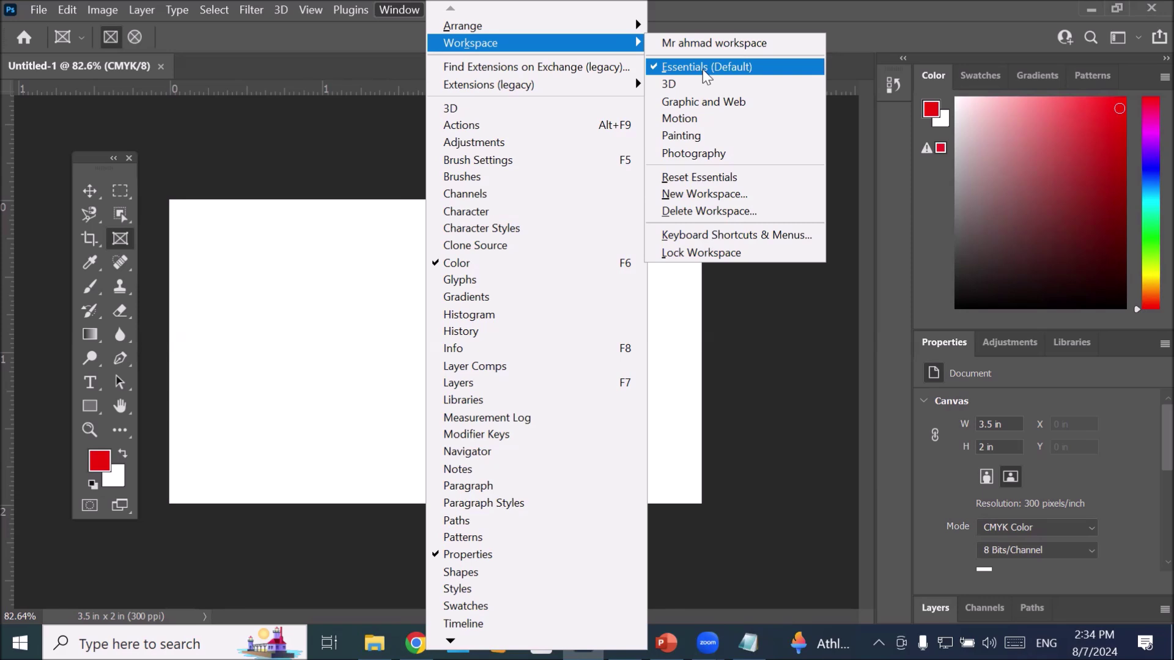
{"action": "left_click", "coordinate": [679, 211]}
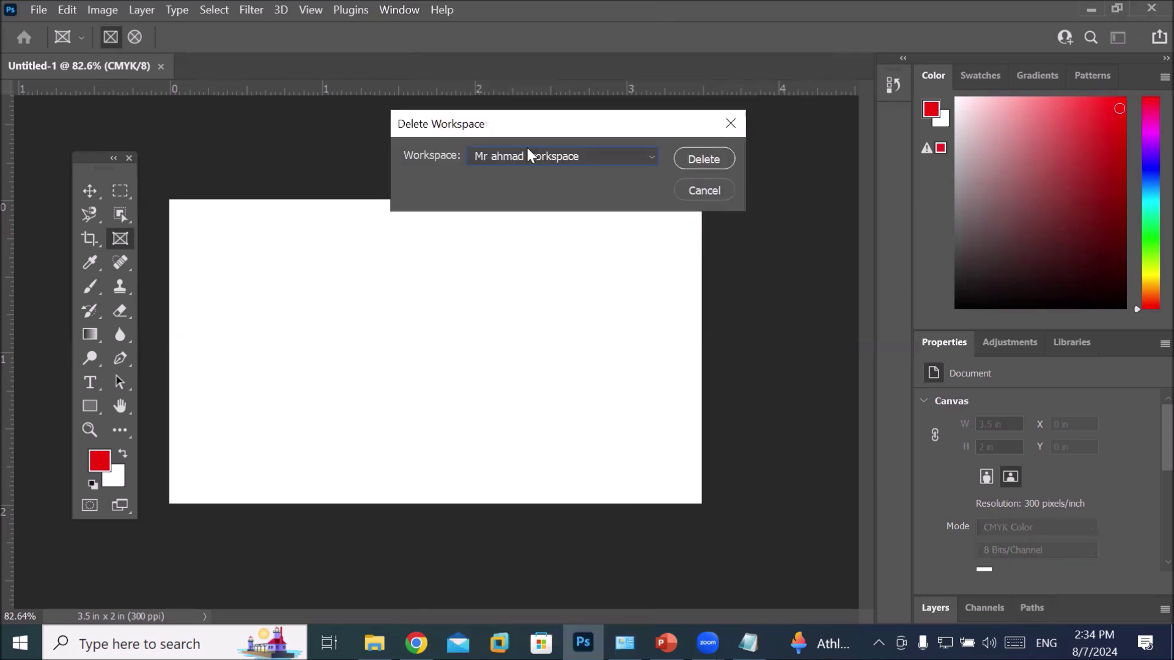
{"action": "left_click", "coordinate": [578, 158]}
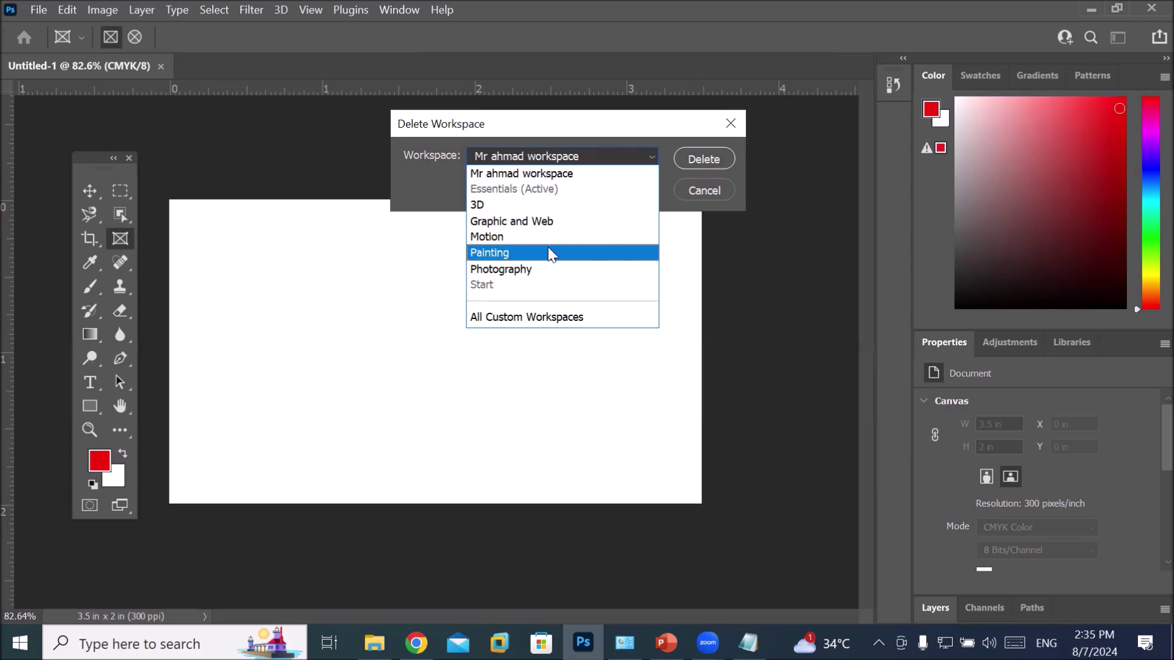
{"action": "left_click", "coordinate": [698, 194]}
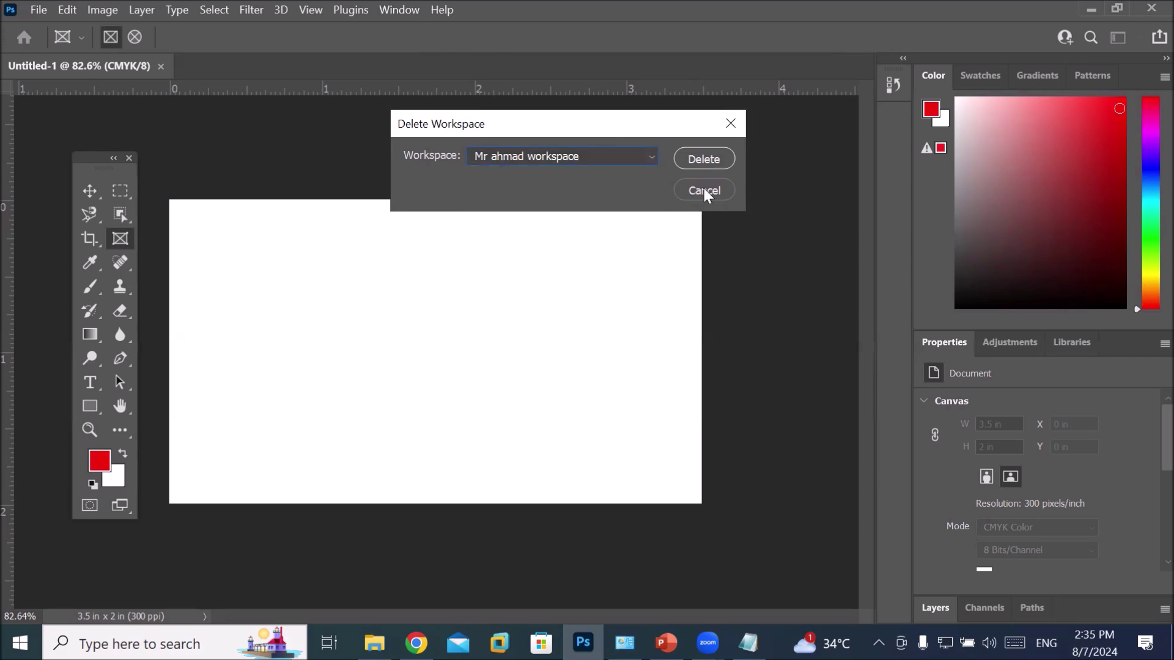
{"action": "left_click", "coordinate": [704, 194]}
Step: Switch from the Essentials workspace to the Painting workspace
{"action": "left_click", "coordinate": [394, 11]}
{"action": "mouse_move", "coordinate": [471, 46]}
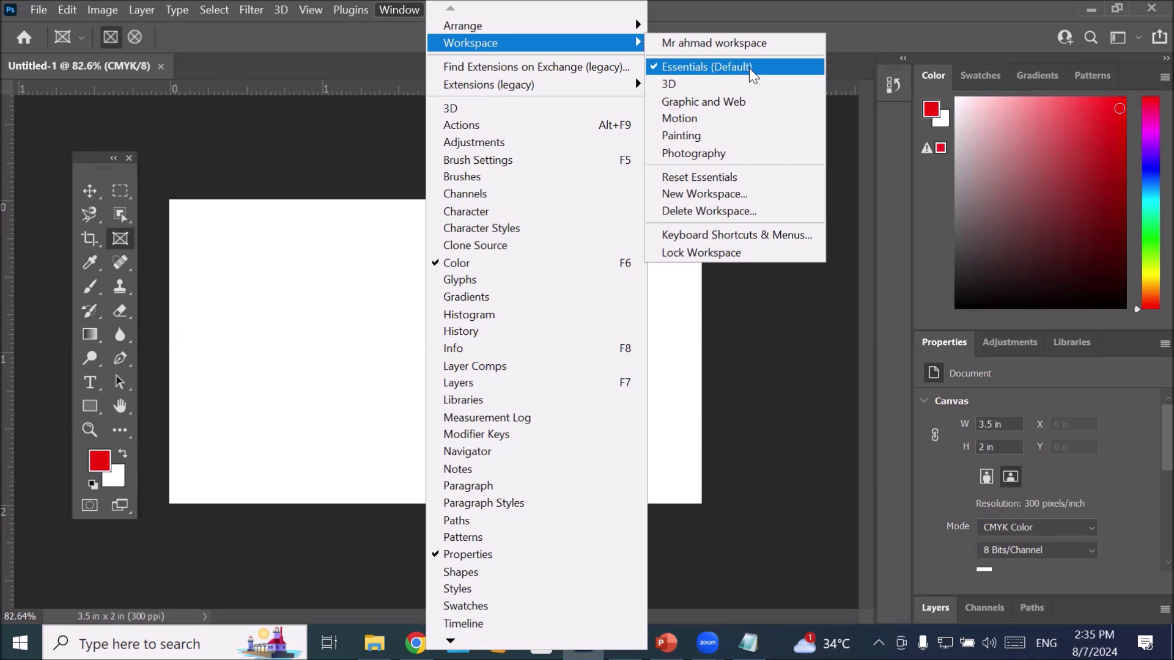
{"action": "left_click", "coordinate": [752, 137]}
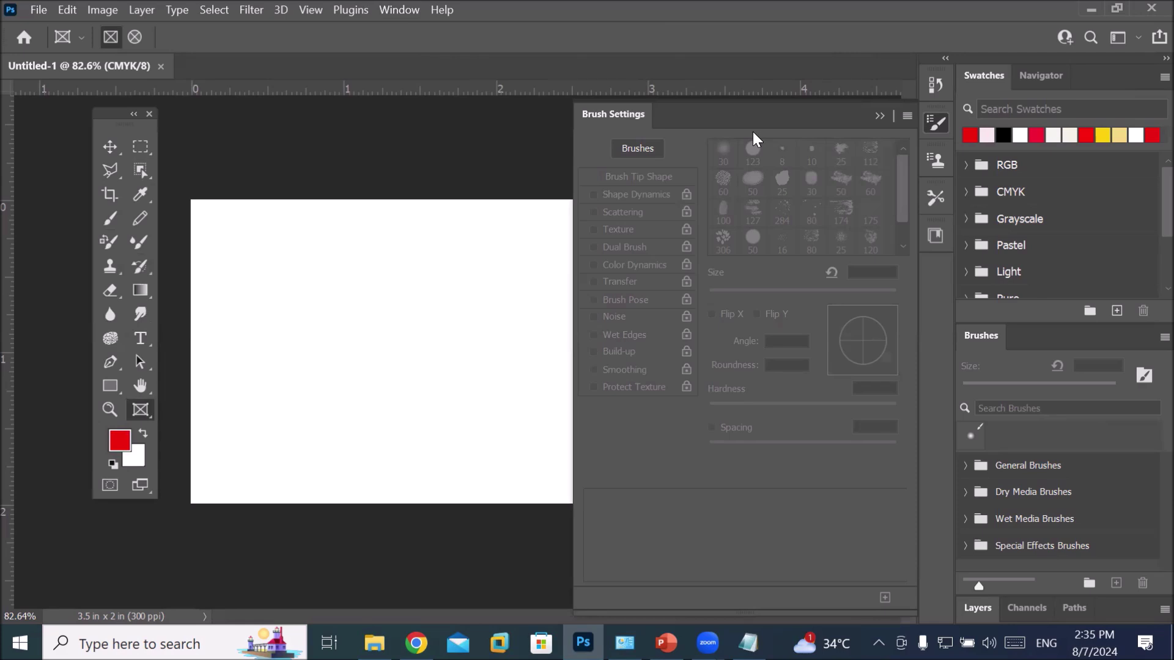
Step: Delete the saved custom workspace named after its owner
{"action": "left_click", "coordinate": [384, 11]}
{"action": "mouse_move", "coordinate": [539, 44]}
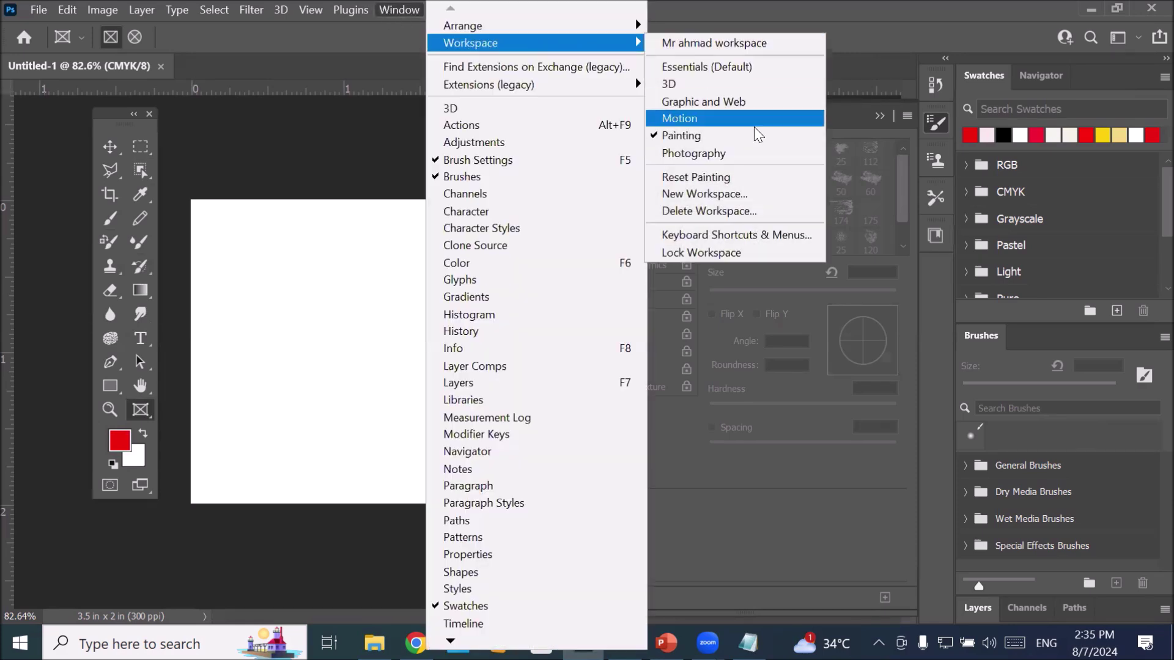
{"action": "left_click", "coordinate": [756, 217]}
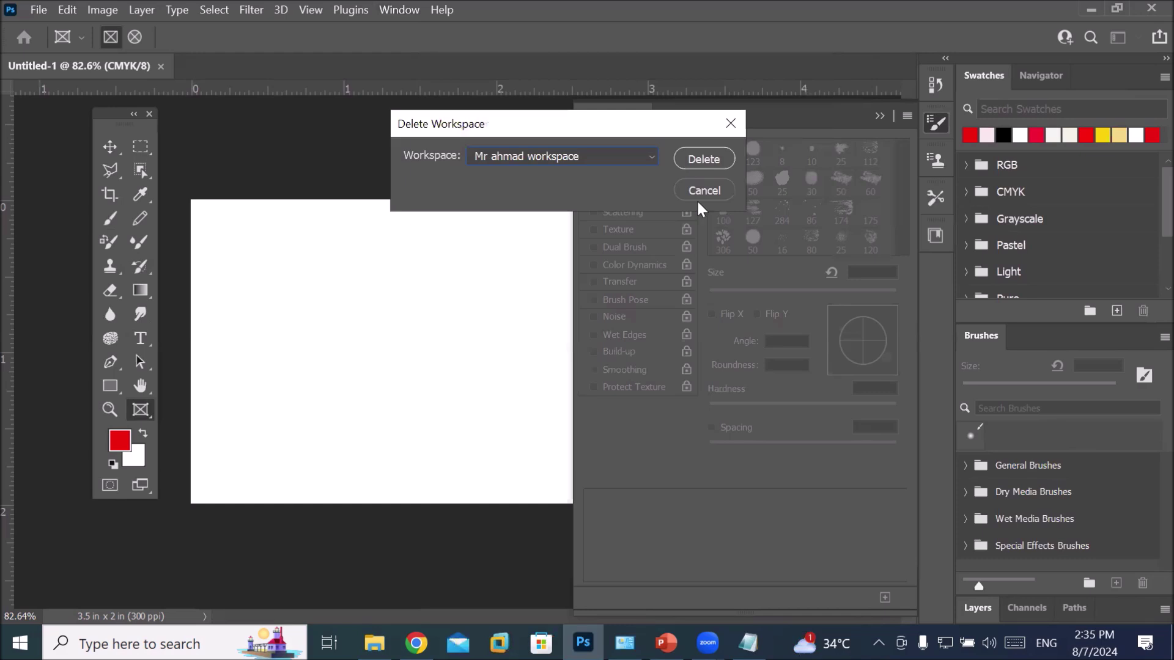
{"action": "left_click", "coordinate": [624, 159]}
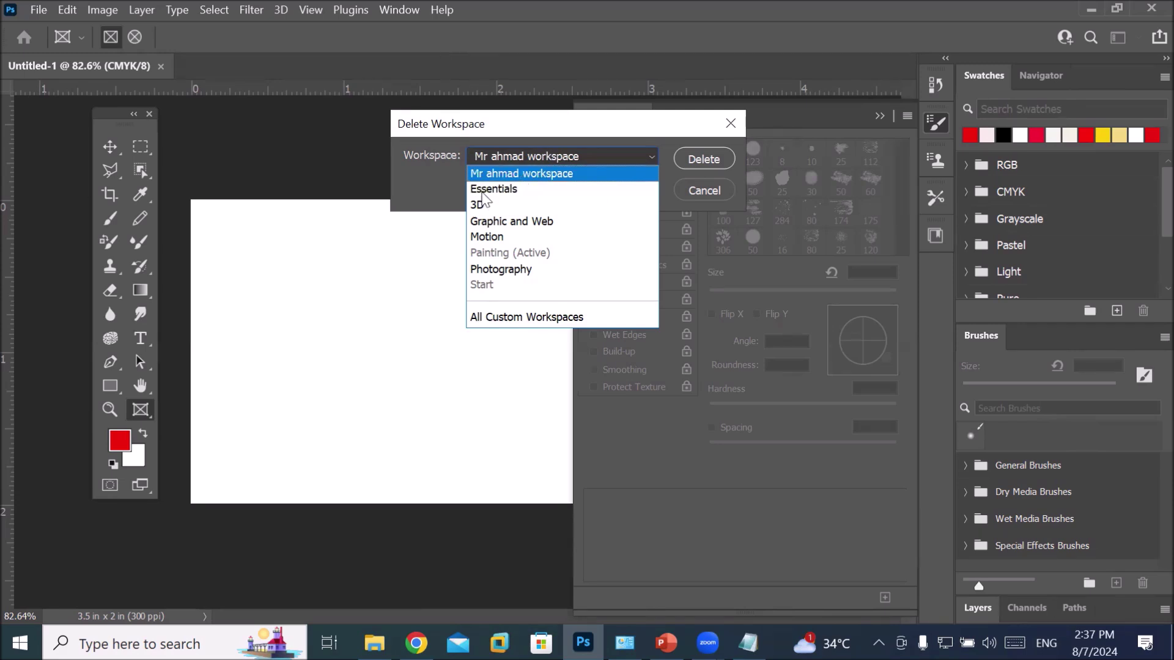
{"action": "left_click", "coordinate": [595, 179]}
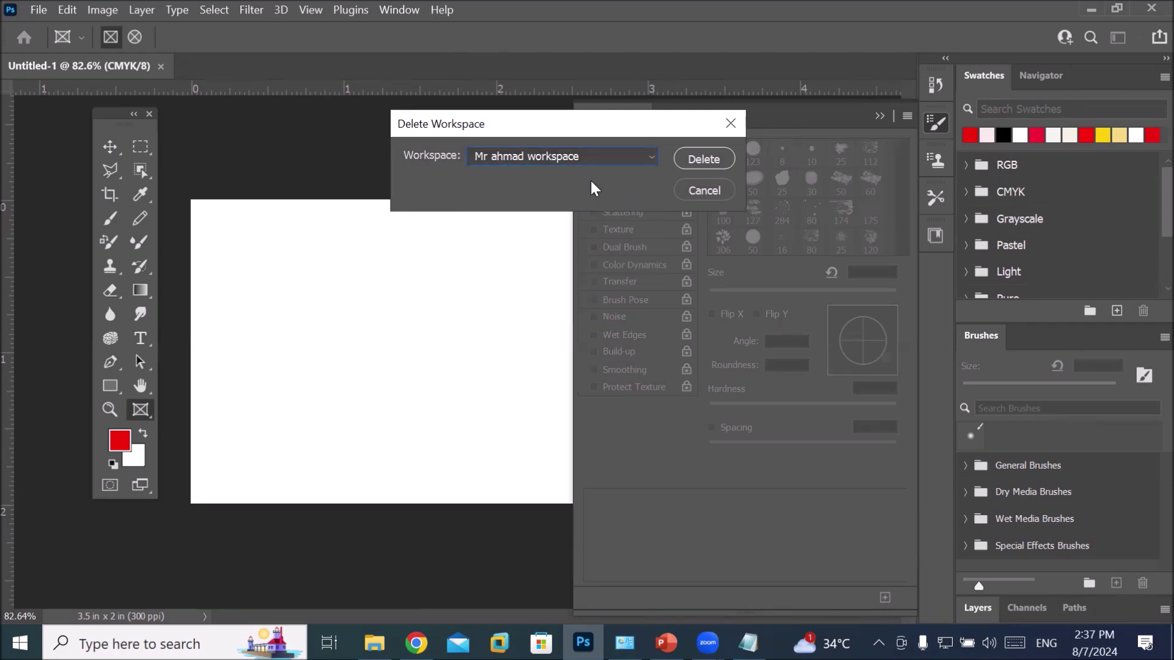
{"action": "left_click", "coordinate": [703, 159]}
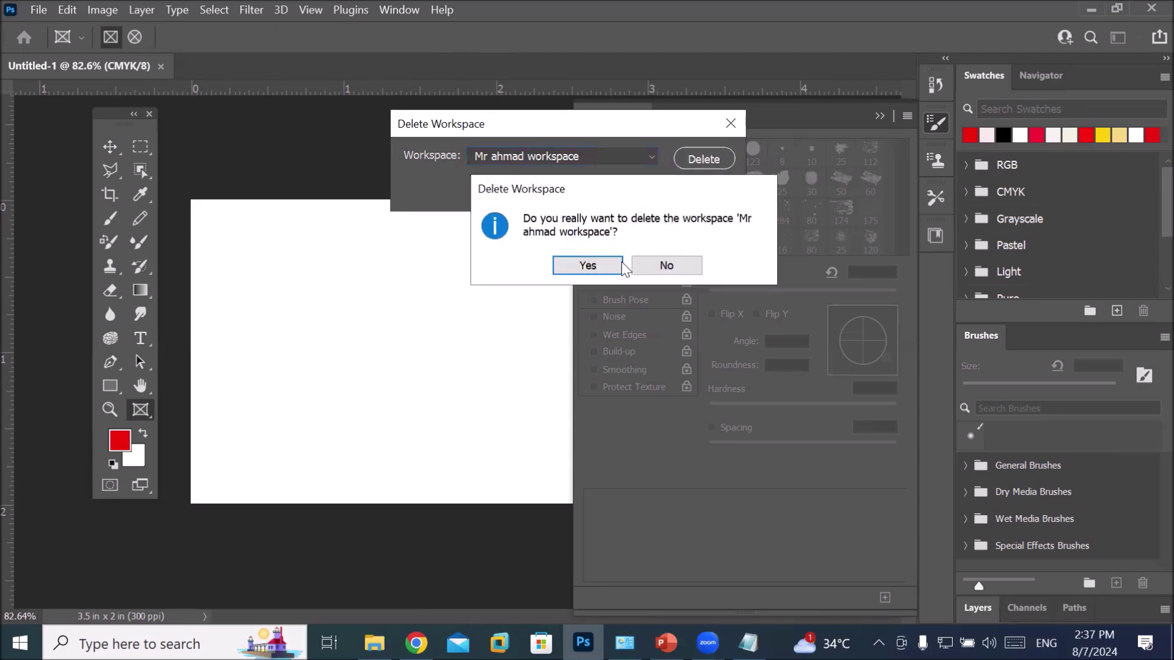
{"action": "left_click", "coordinate": [591, 264]}
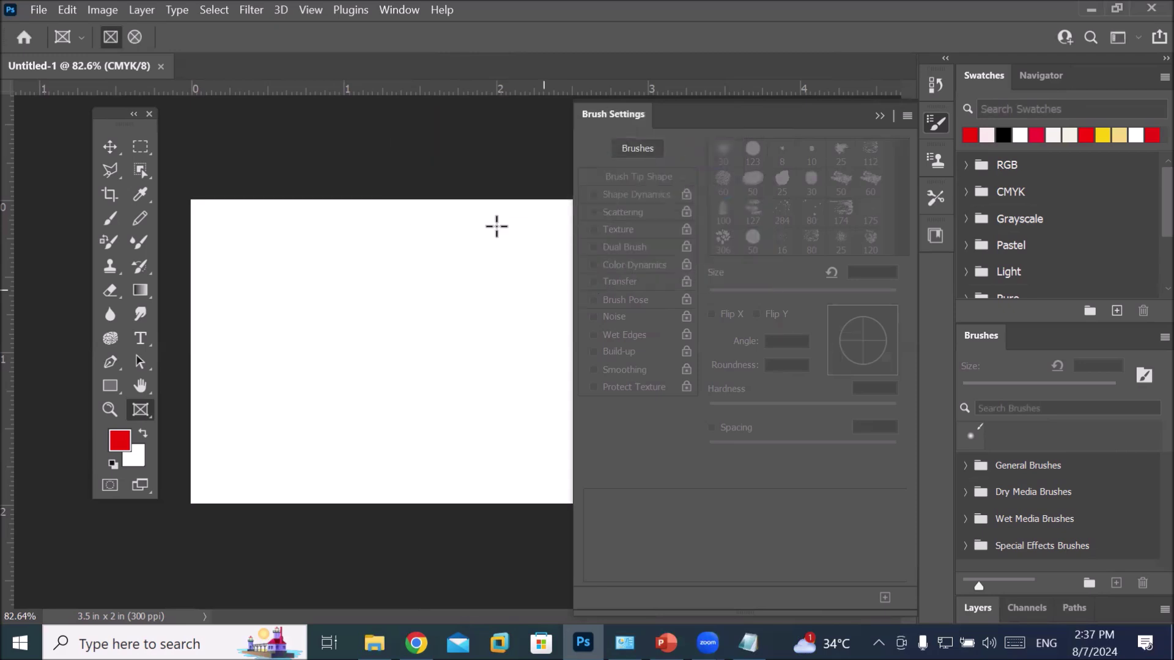
Step: Check the list of remaining workspaces and switch back to Essentials (Default)
{"action": "left_click", "coordinate": [397, 10]}
{"action": "mouse_move", "coordinate": [496, 42]}
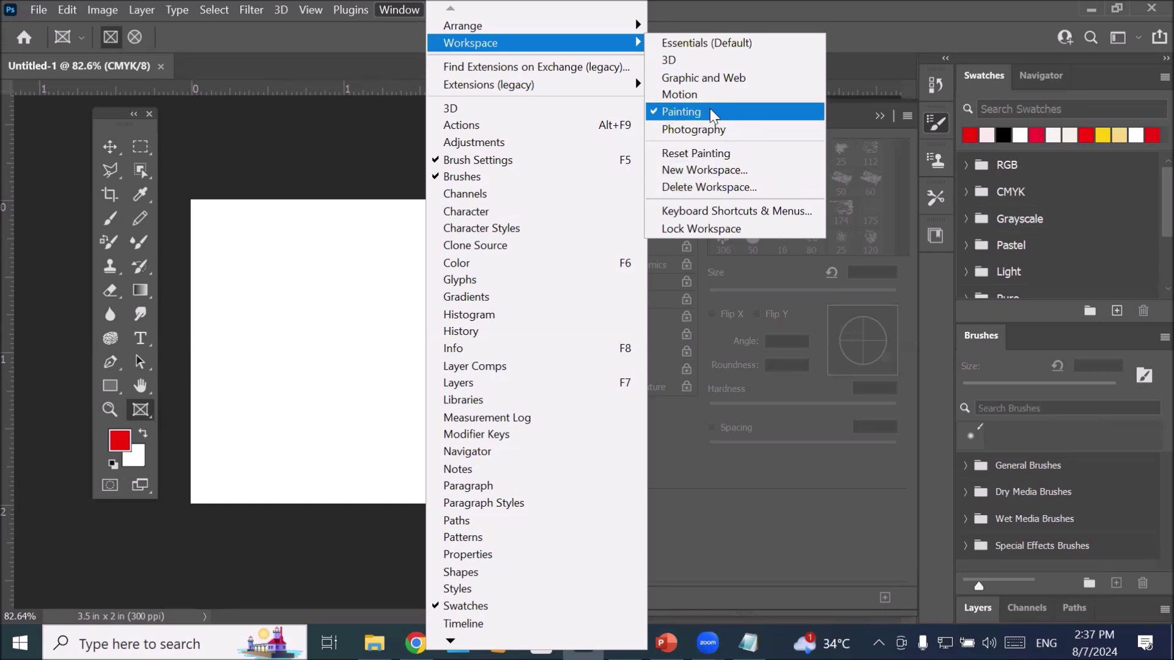
{"action": "left_click", "coordinate": [708, 44]}
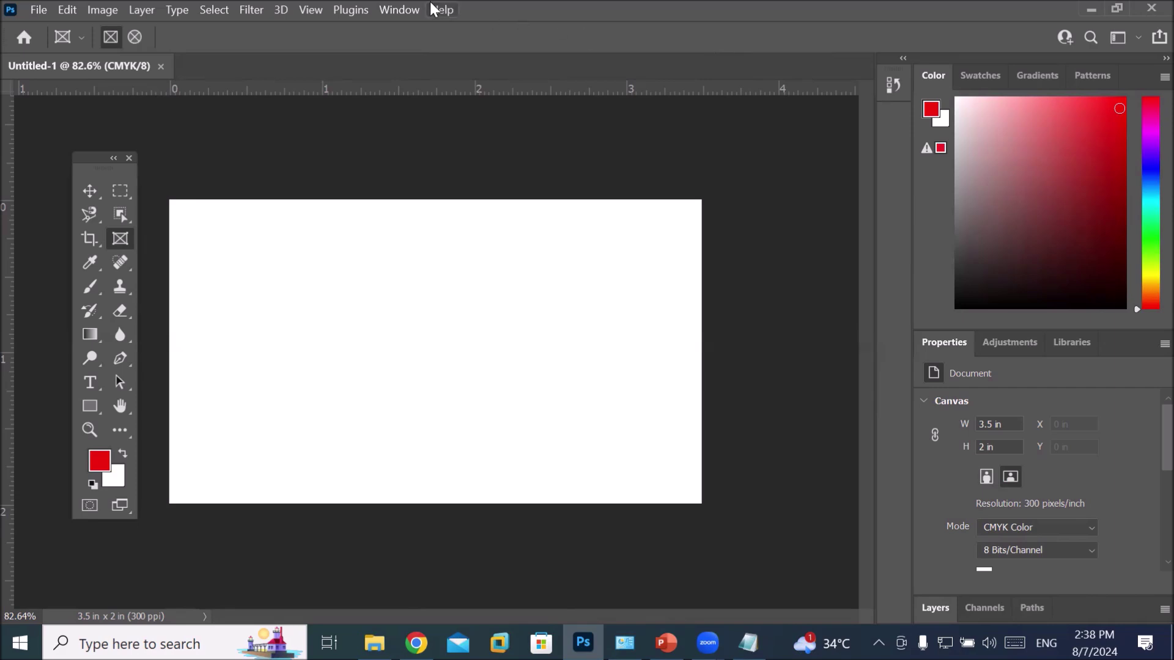
Step: Lock the Essentials workspace and show the Swatches panel in place of Color
{"action": "left_click", "coordinate": [397, 9]}
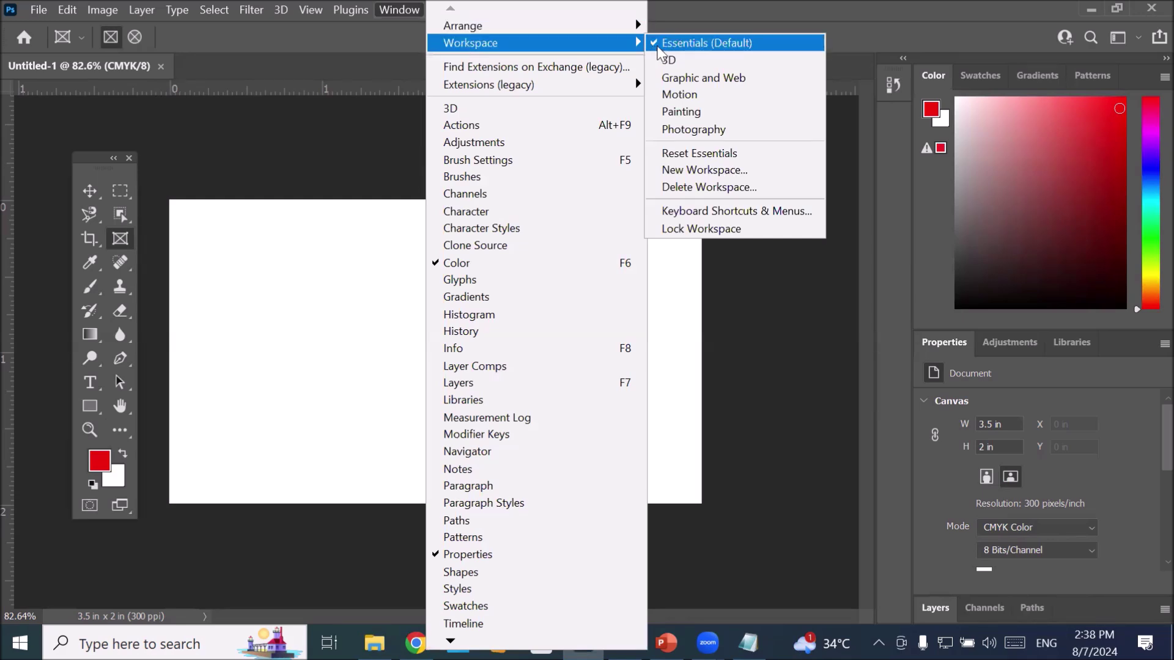
{"action": "left_click", "coordinate": [383, 11]}
{"action": "left_click", "coordinate": [384, 14]}
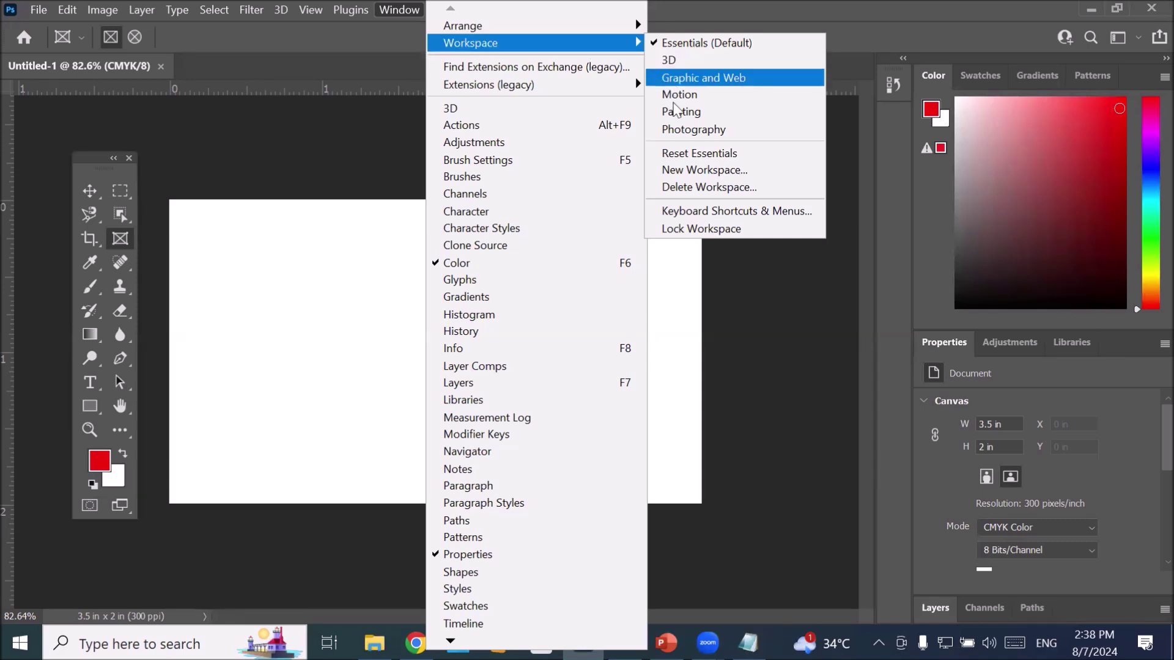
{"action": "left_click", "coordinate": [752, 230]}
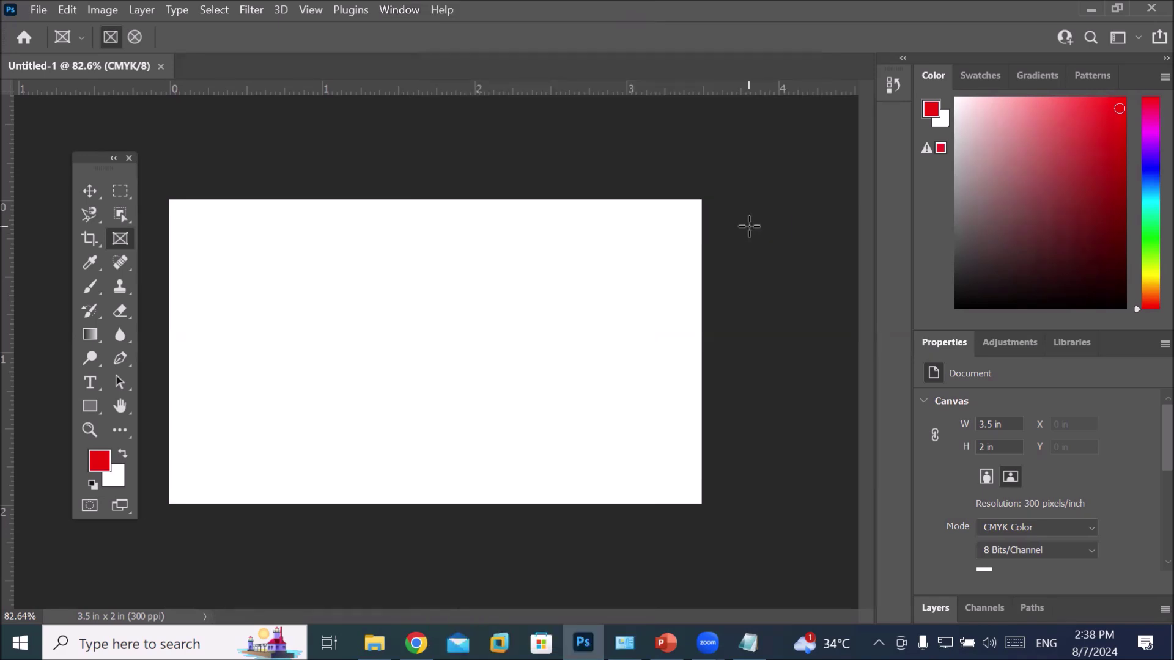
{"action": "left_click", "coordinate": [976, 77]}
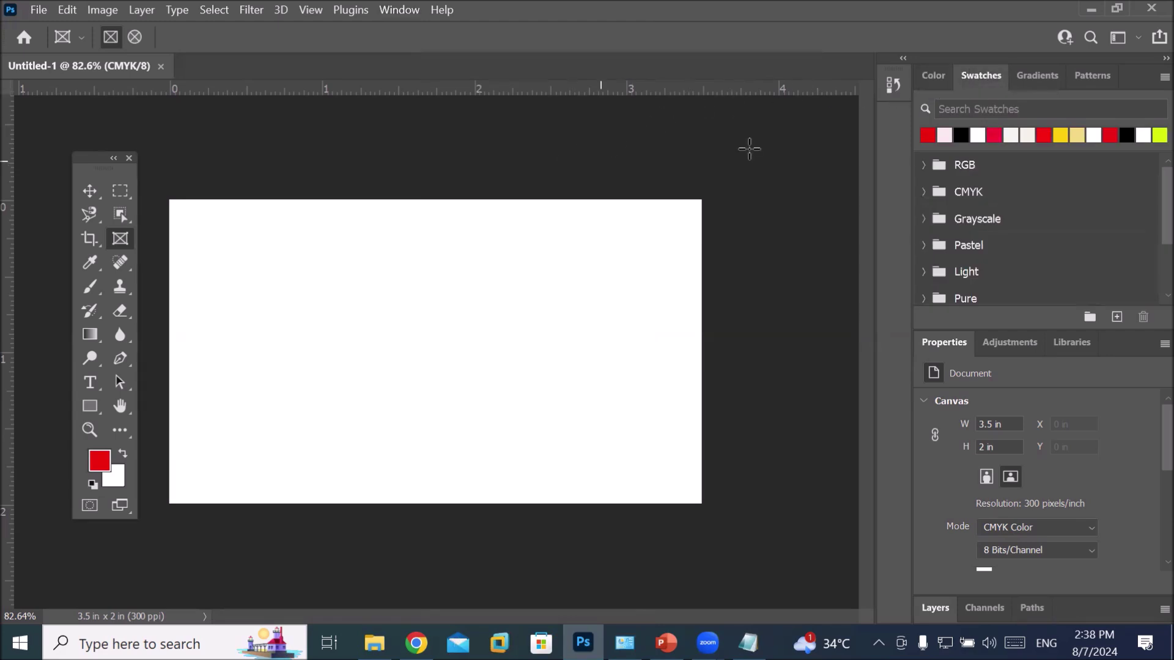
Step: Look through the Gradients and Swatches panels, and collapse the panel dock to icons with only Layers opened
{"action": "left_click", "coordinate": [1041, 70]}
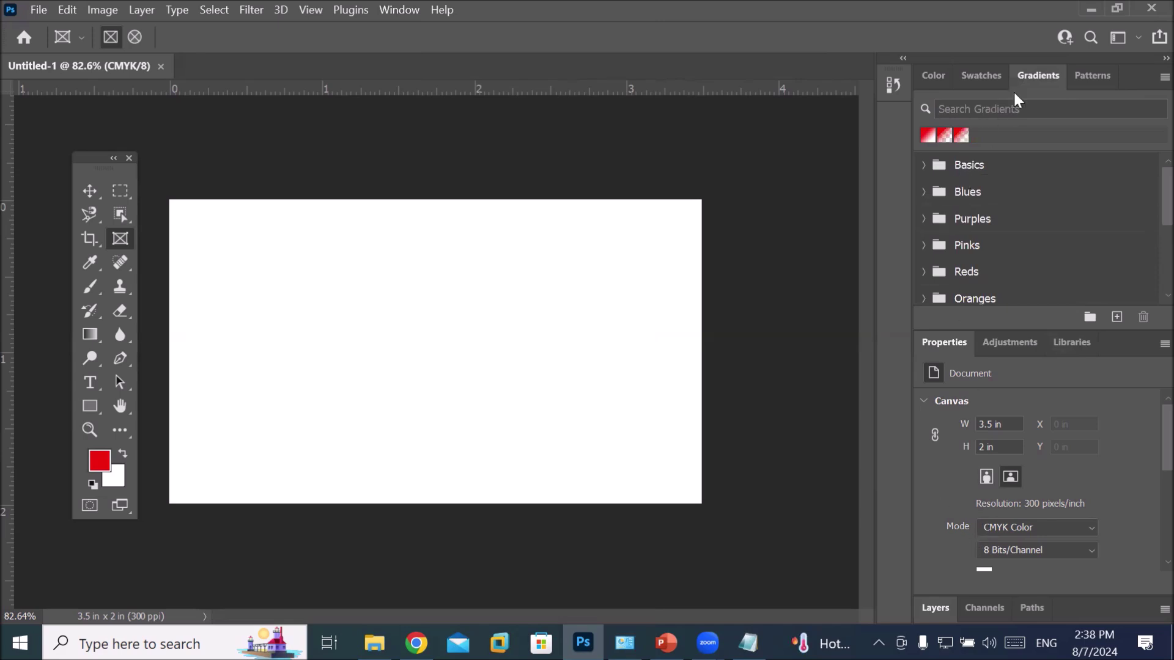
{"action": "left_click", "coordinate": [982, 77]}
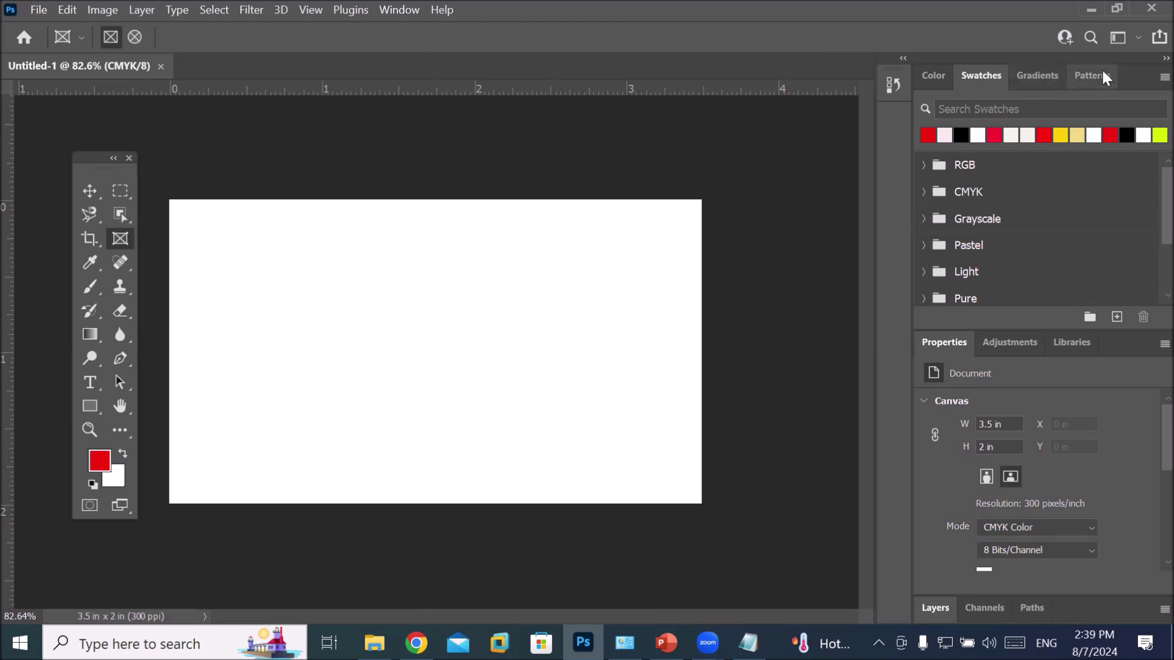
{"action": "left_click", "coordinate": [1165, 59]}
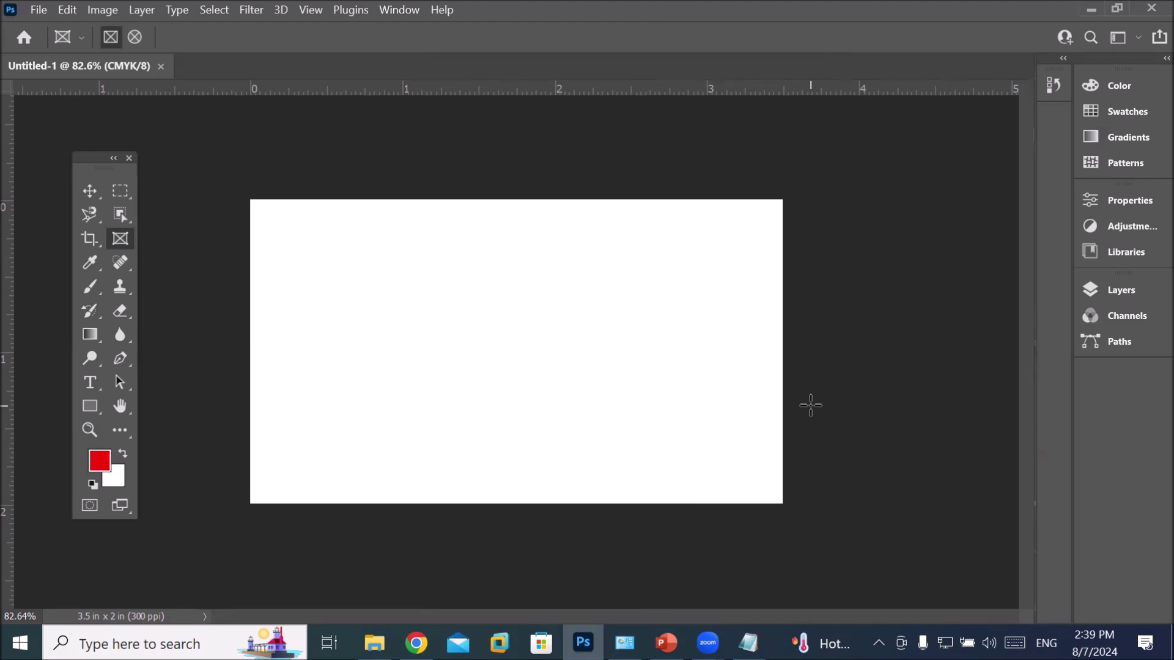
{"action": "left_click", "coordinate": [1113, 291]}
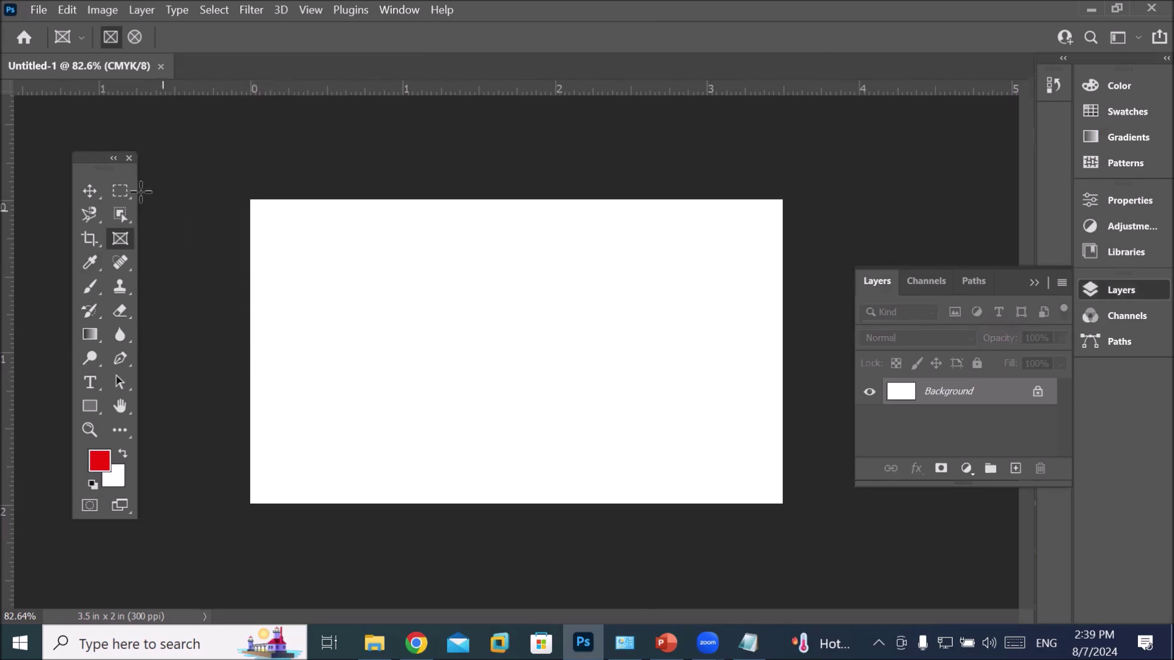
Step: Close the floating Tools panel and expand the collapsed panel dock, briefly viewing the History panel
{"action": "left_click", "coordinate": [130, 159]}
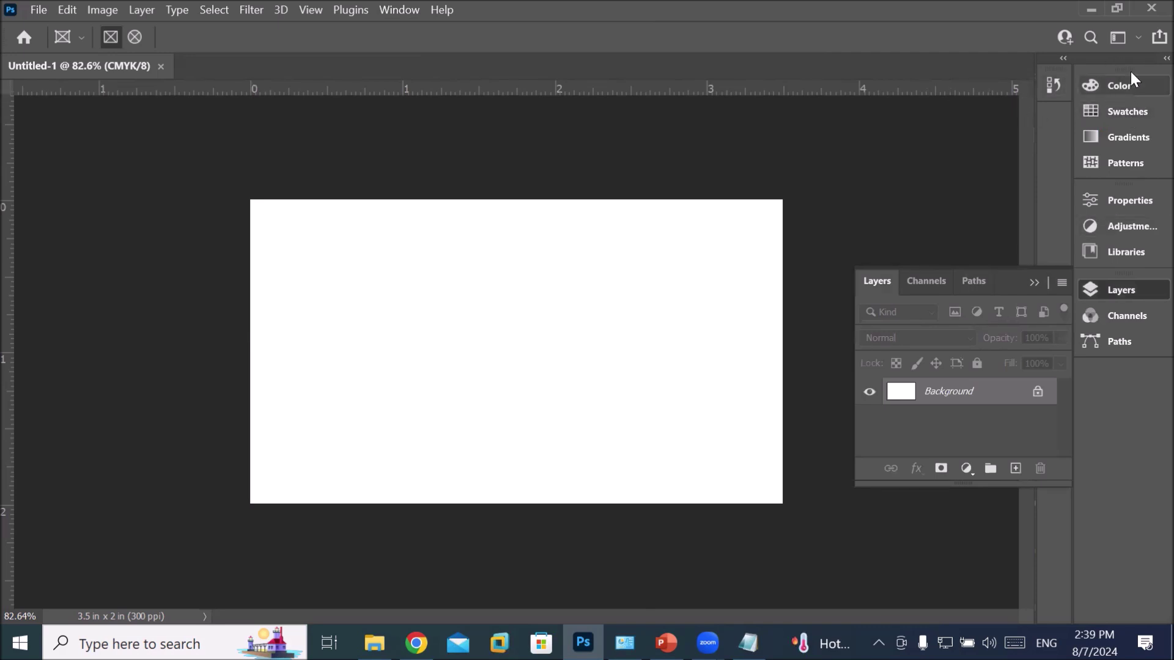
{"action": "left_click", "coordinate": [1154, 63]}
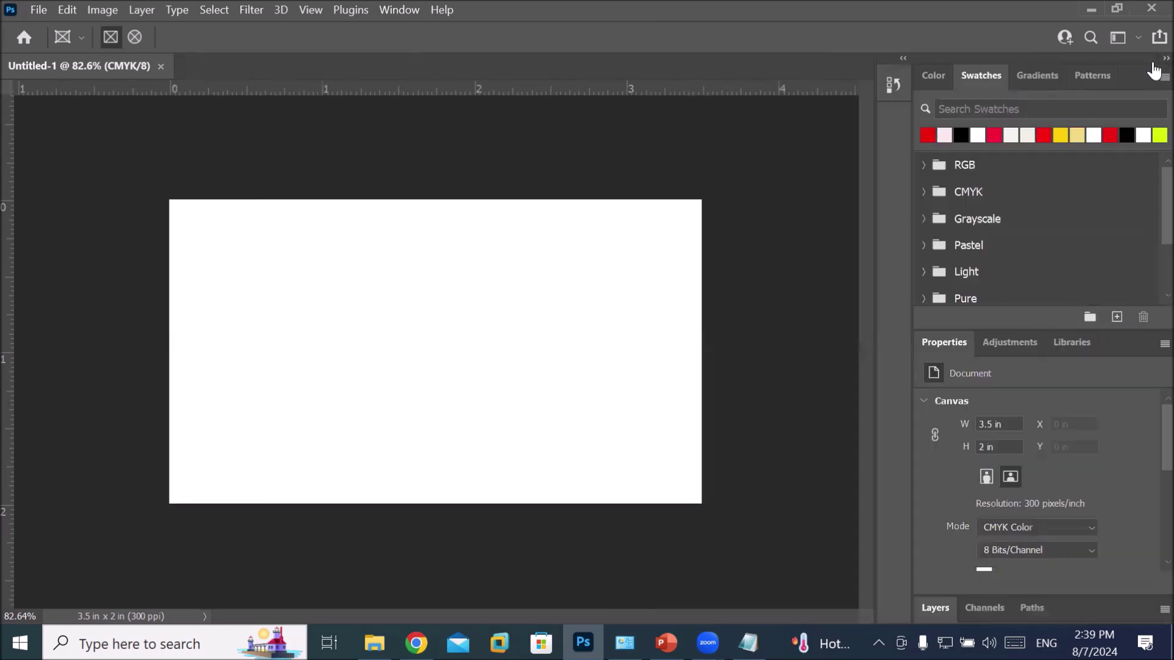
{"action": "left_click", "coordinate": [891, 83]}
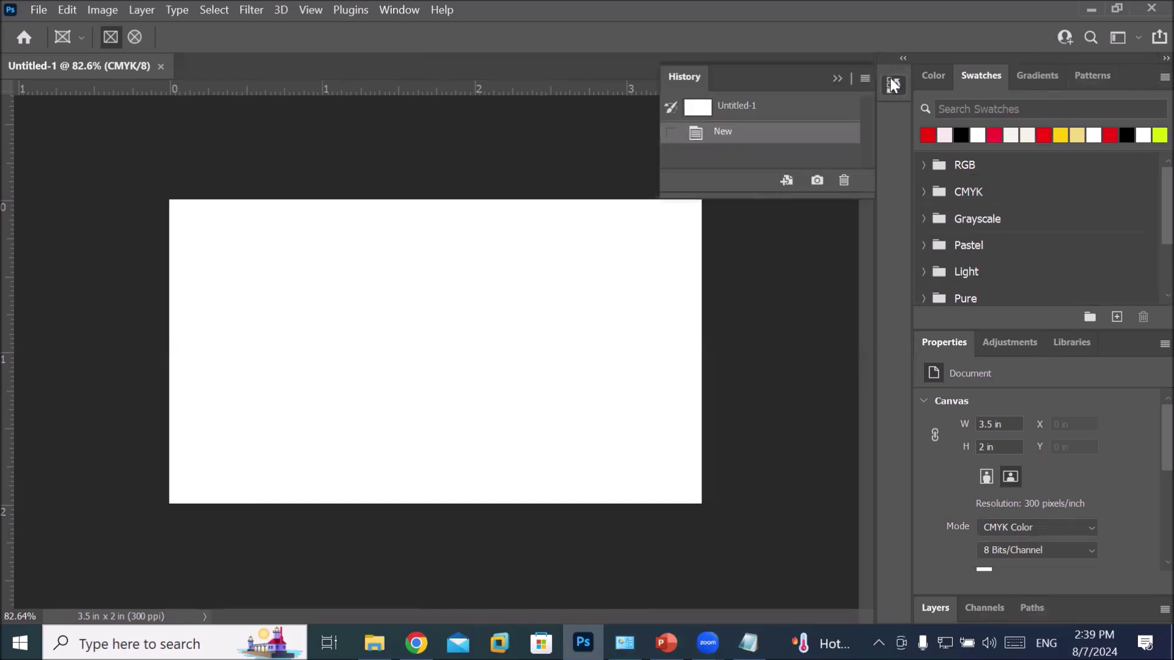
{"action": "left_click", "coordinate": [838, 77]}
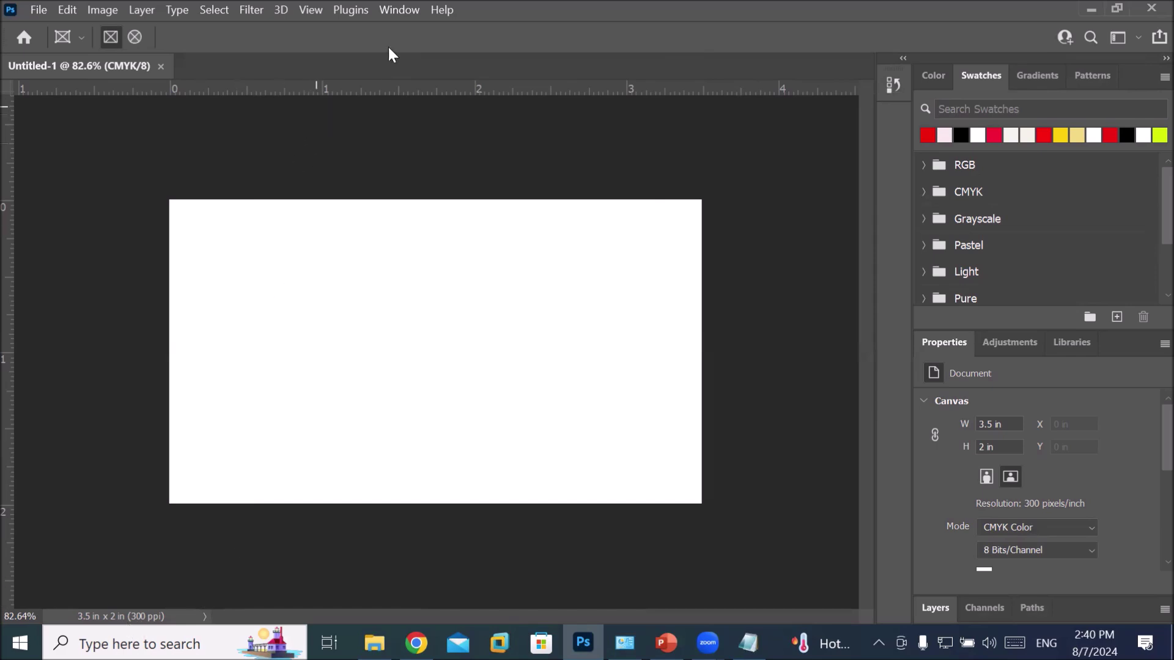
Step: Reset the Essentials workspace to its original panel layout
{"action": "left_click", "coordinate": [400, 13]}
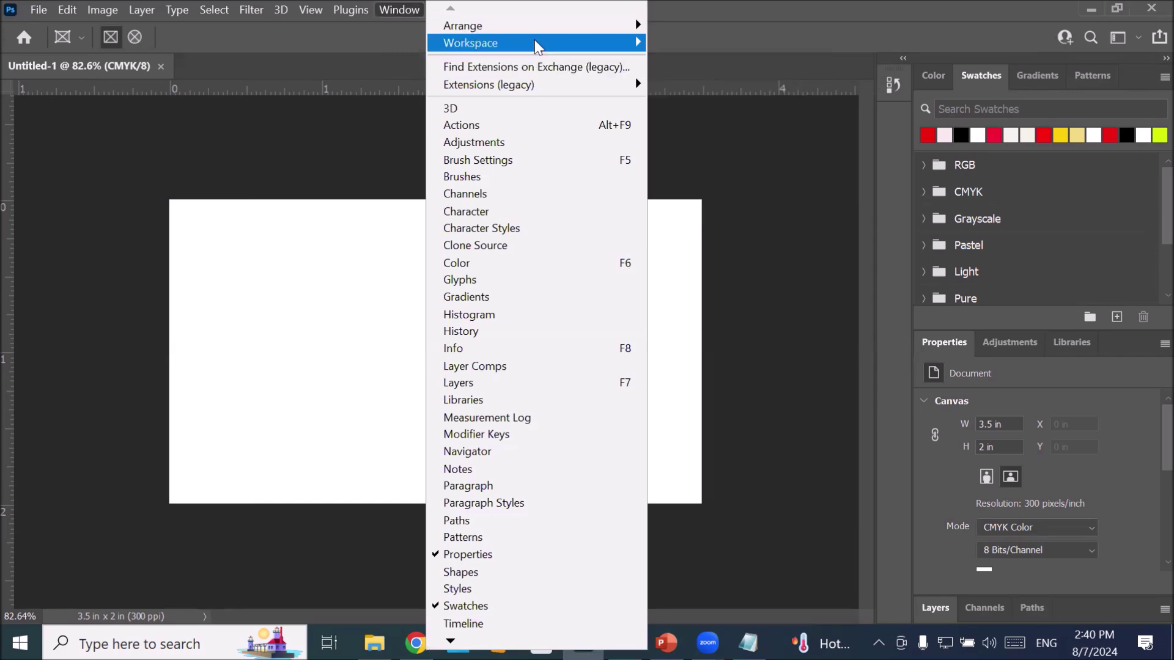
{"action": "mouse_move", "coordinate": [524, 44]}
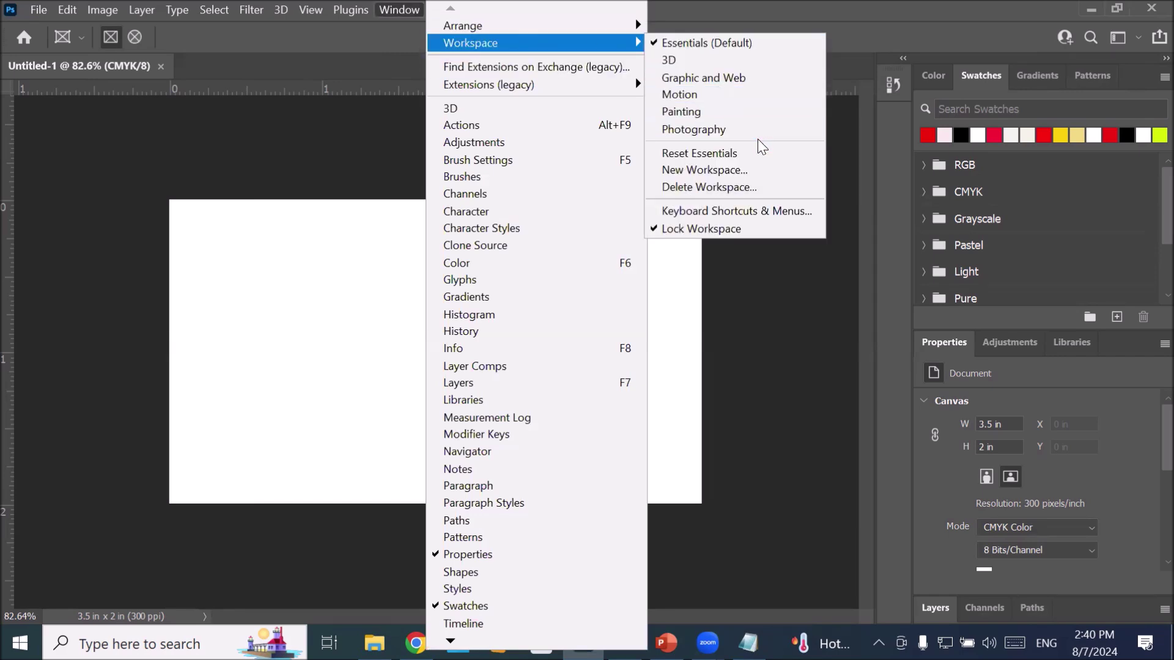
{"action": "left_click", "coordinate": [757, 156]}
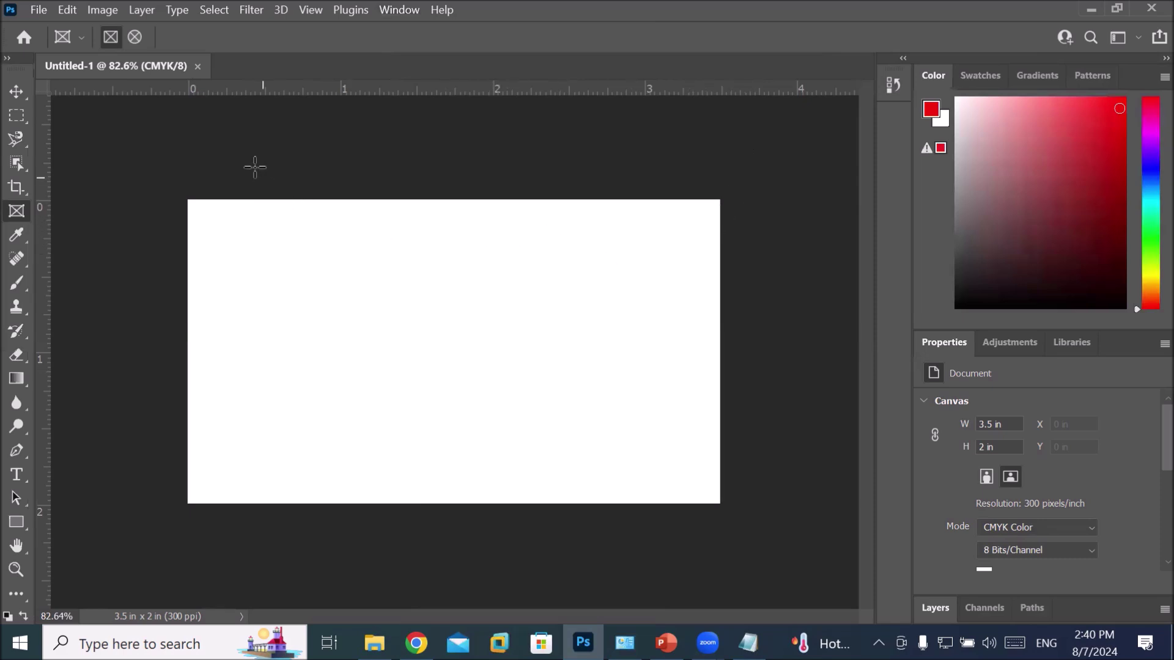
Step: Switch the Tools panel between one and two columns, leaving it in the two-column layout
{"action": "left_click", "coordinate": [9, 59]}
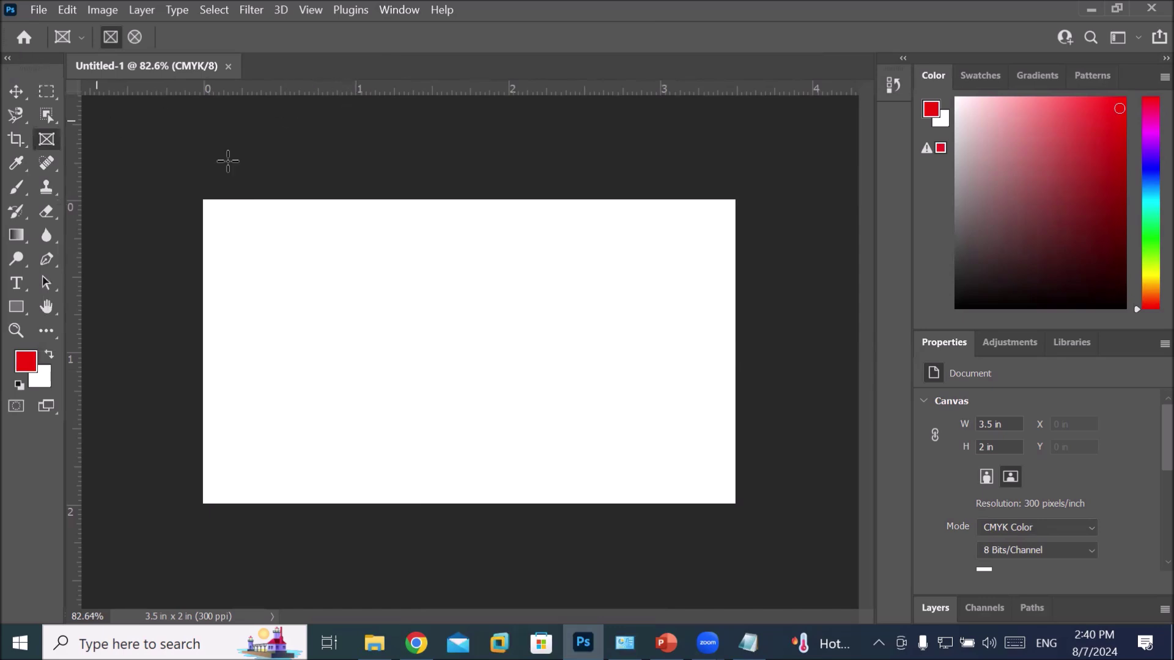
{"action": "left_click", "coordinate": [8, 59]}
{"action": "left_click", "coordinate": [7, 60]}
{"action": "left_click", "coordinate": [8, 59]}
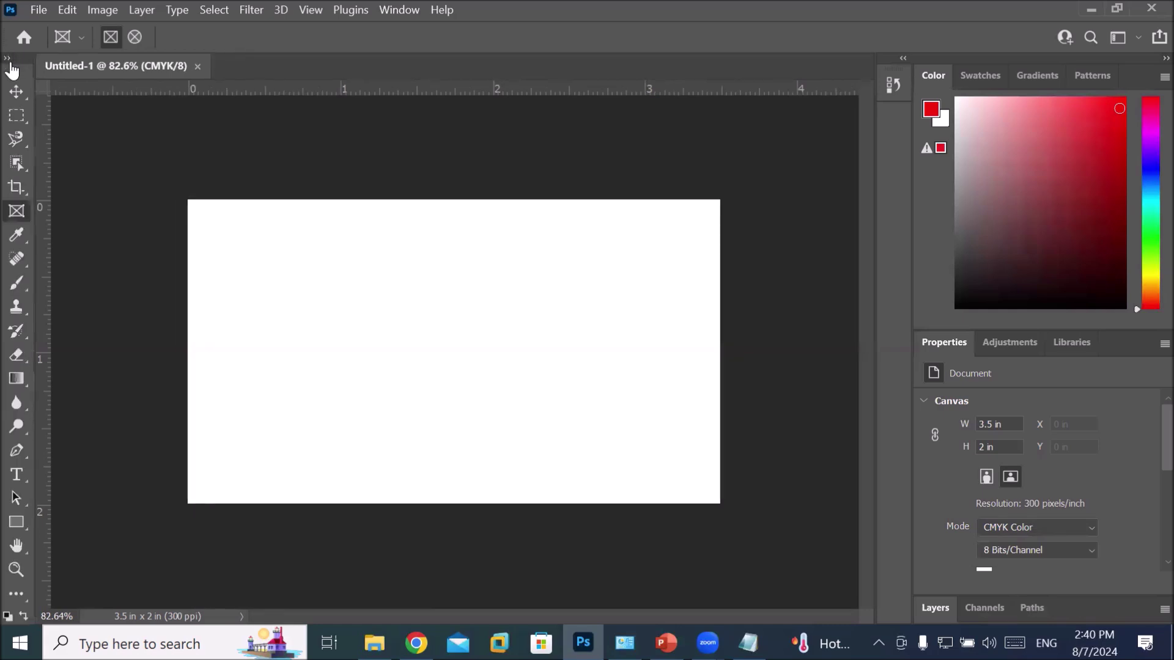
{"action": "left_click", "coordinate": [8, 59]}
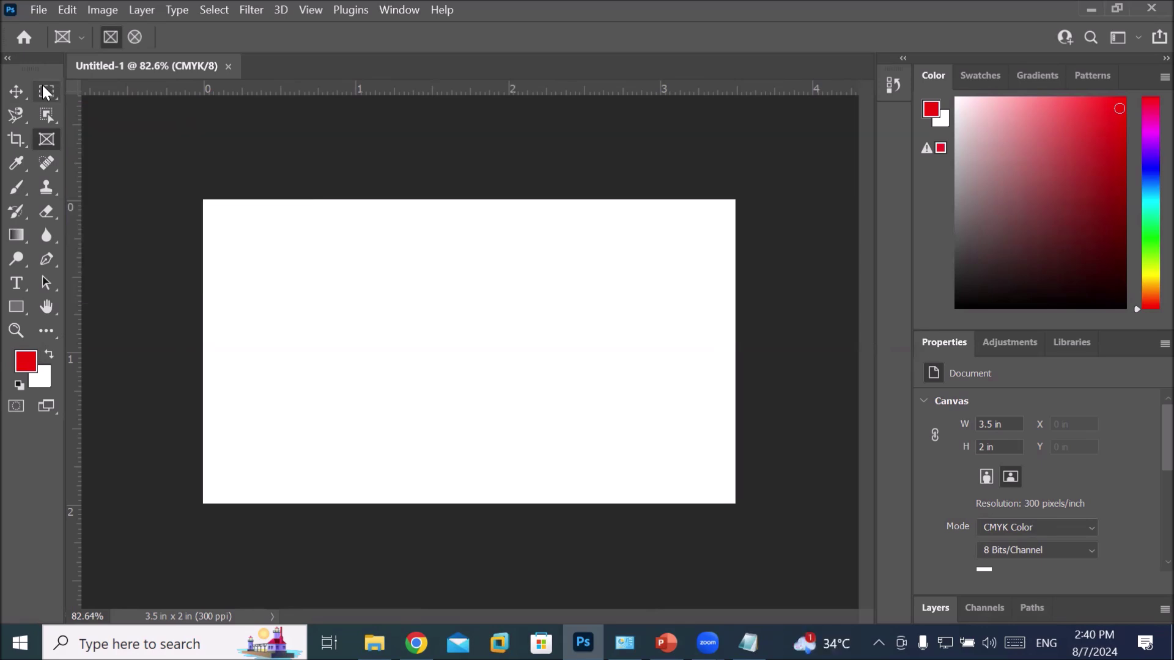
Step: Show the Swatches panel in place of Color and unlock the Essentials workspace
{"action": "left_click", "coordinate": [980, 76]}
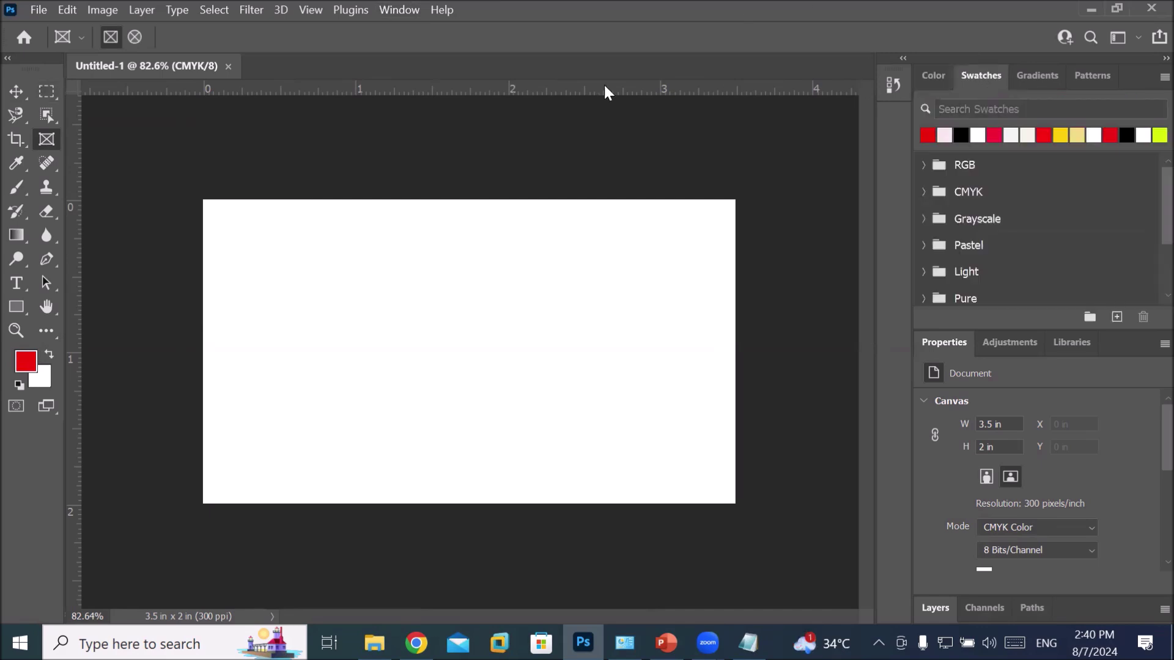
{"action": "left_click", "coordinate": [385, 8]}
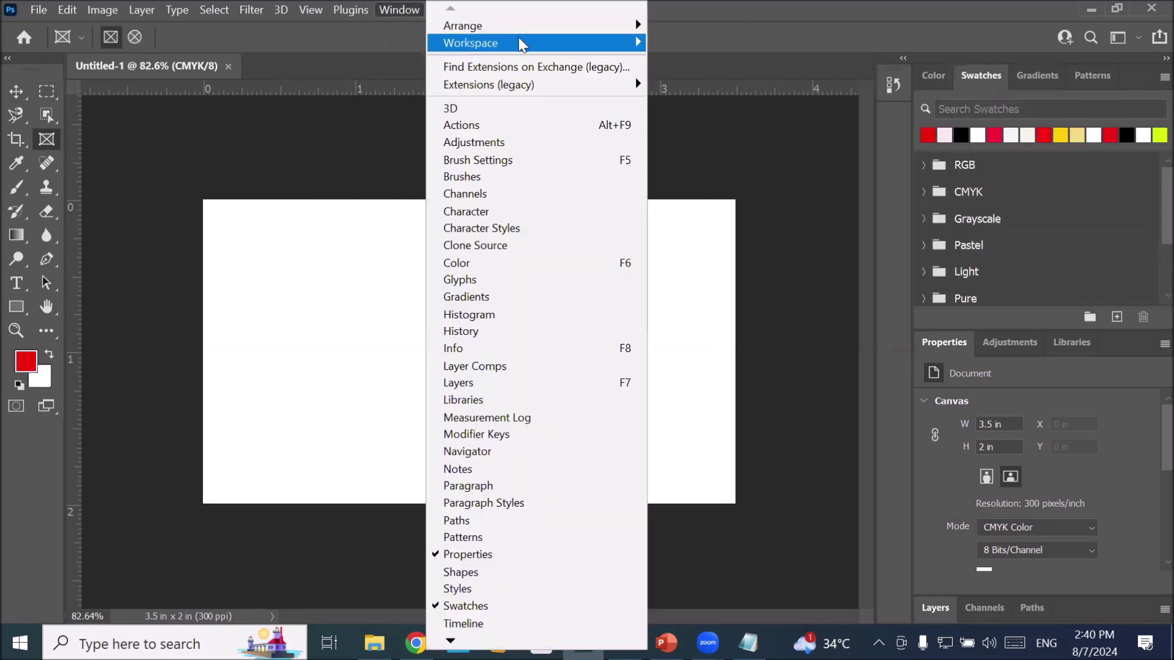
{"action": "mouse_move", "coordinate": [519, 43]}
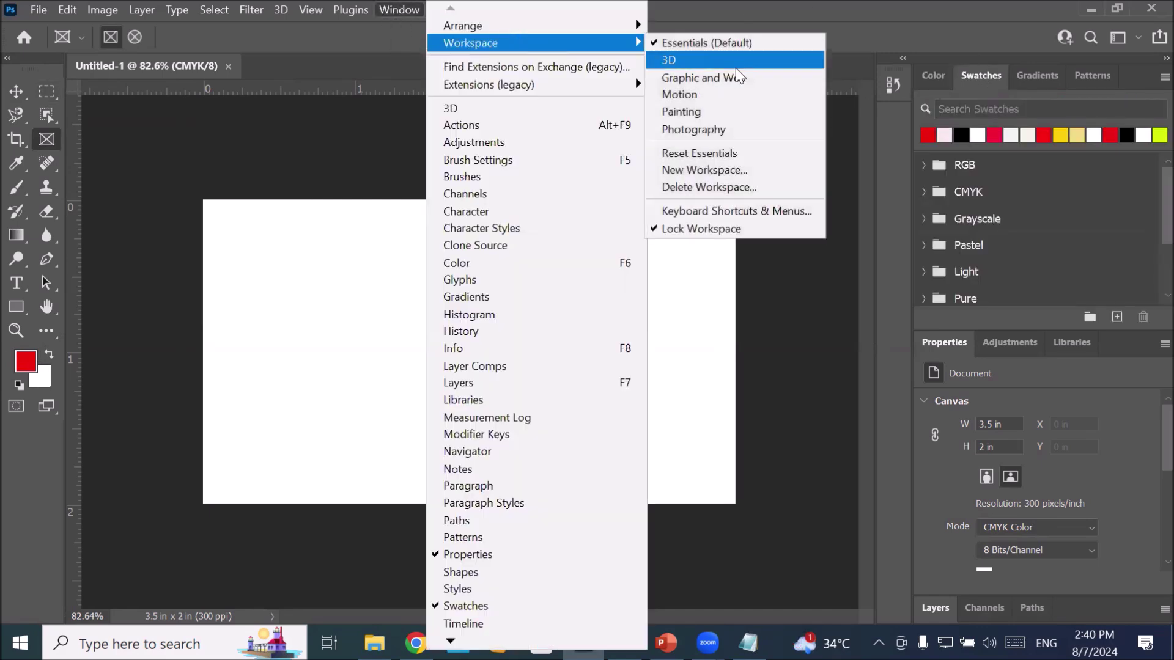
{"action": "left_click", "coordinate": [794, 235]}
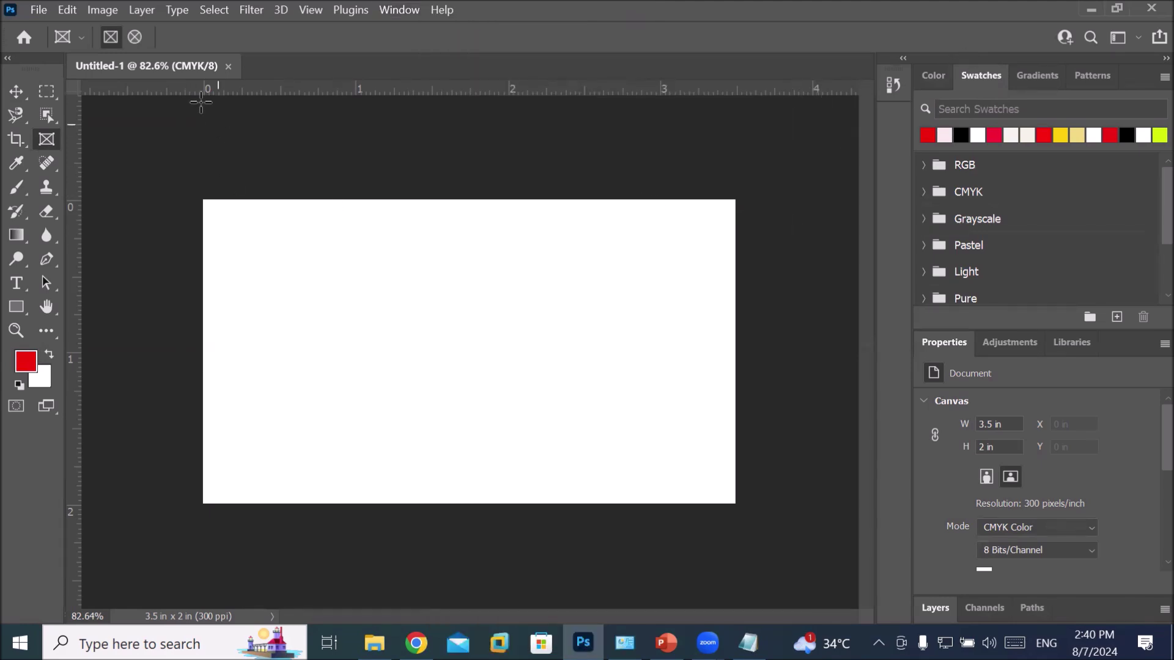
Step: Undock the Tools, Layers and Properties panels so they float over the document area
{"action": "left_click_drag", "start_coordinate": [45, 63], "coordinate": [578, 159]}
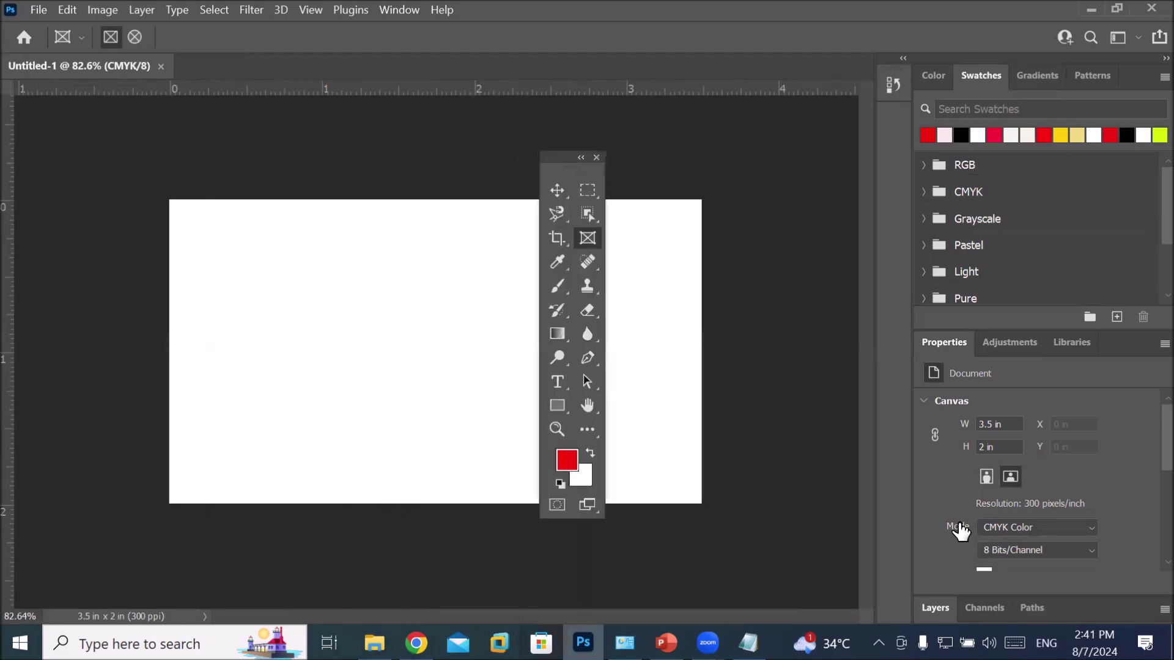
{"action": "left_click_drag", "start_coordinate": [935, 608], "coordinate": [265, 315]}
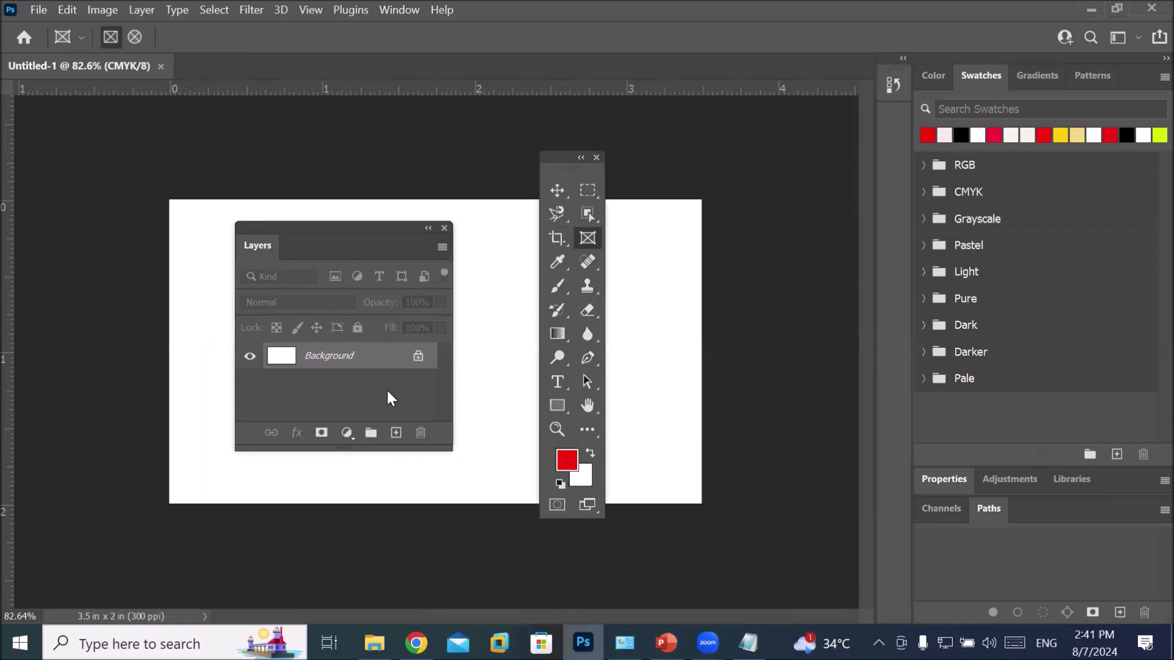
{"action": "left_click_drag", "start_coordinate": [314, 232], "coordinate": [280, 143]}
{"action": "left_click_drag", "start_coordinate": [967, 491], "coordinate": [655, 181]}
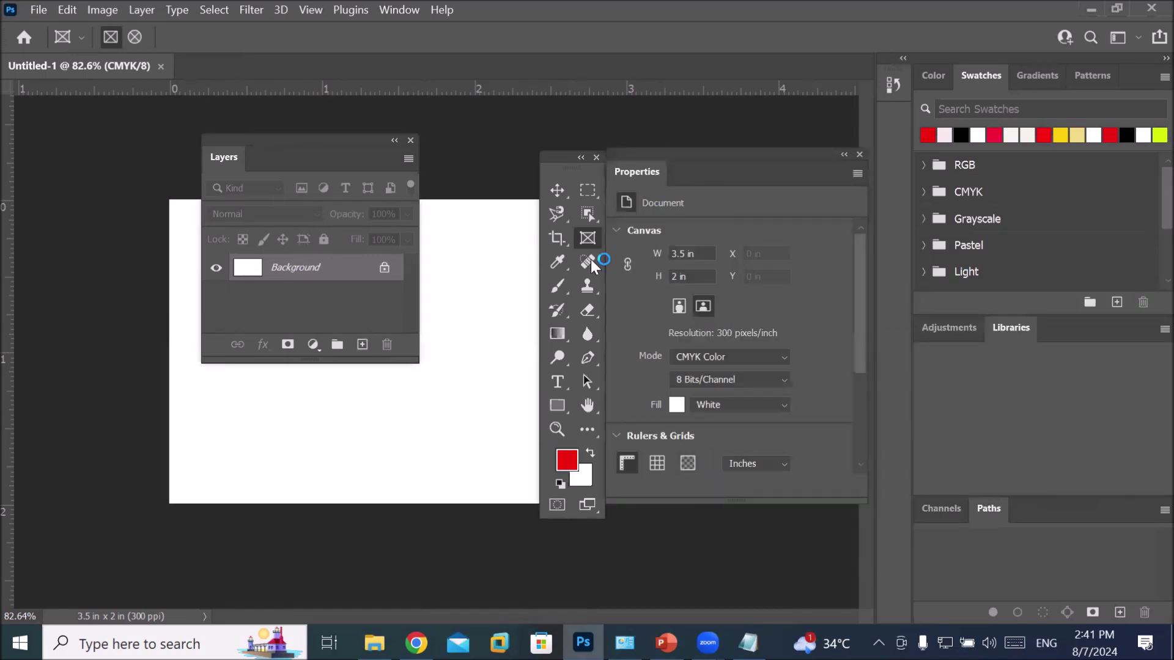
Step: Move the floating Tools panel just outside the canvas's left edge and reposition the Layers panel over the canvas
{"action": "left_click_drag", "start_coordinate": [557, 160], "coordinate": [103, 158]}
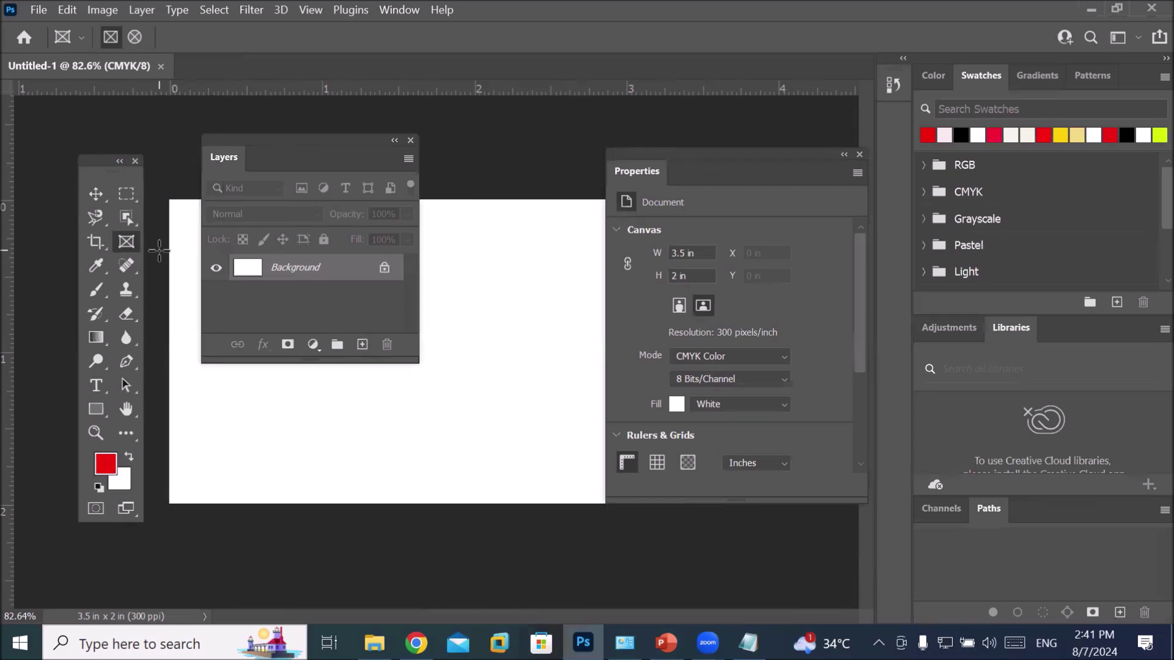
{"action": "left_click_drag", "start_coordinate": [299, 162], "coordinate": [336, 244]}
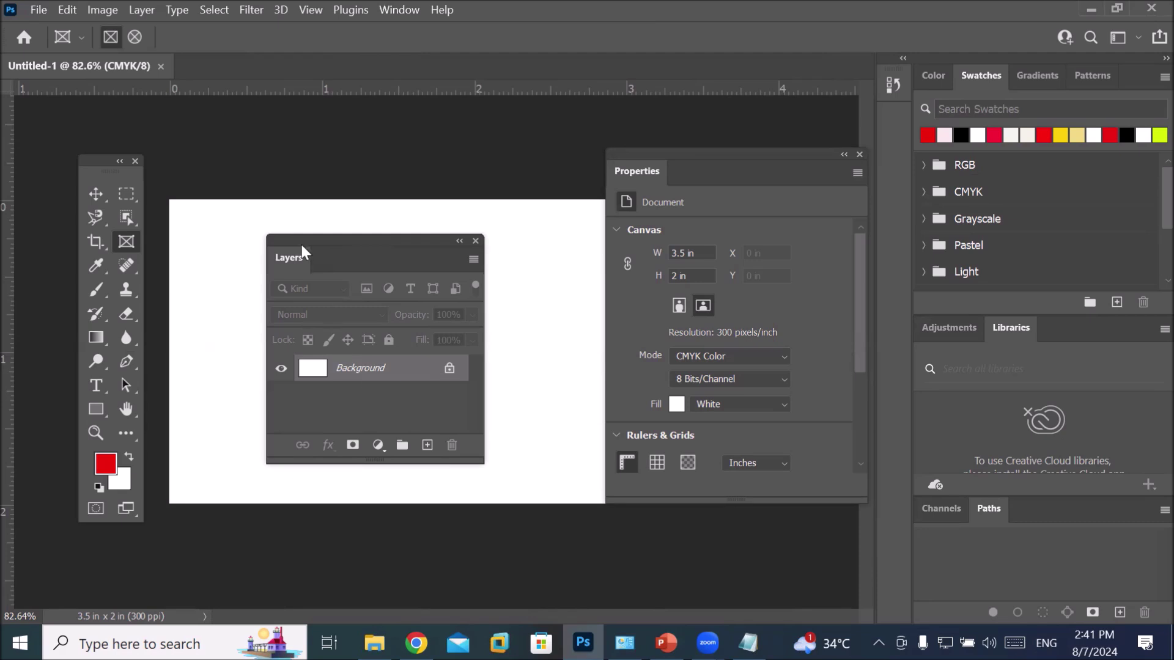
{"action": "left_click_drag", "start_coordinate": [306, 239], "coordinate": [296, 195]}
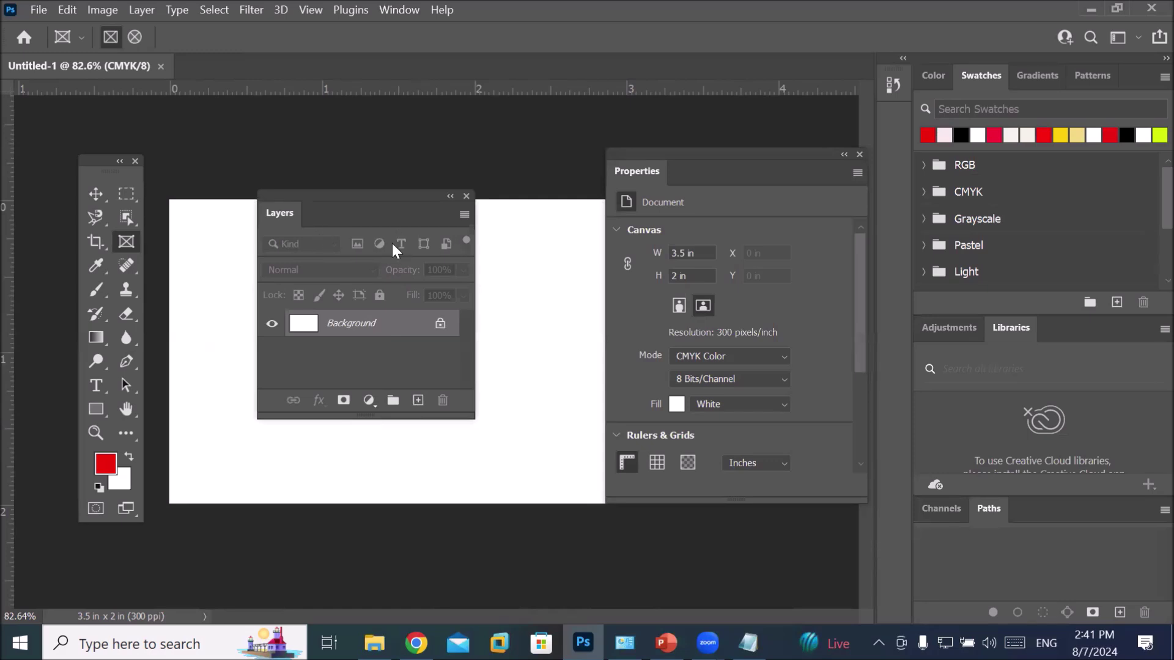
{"action": "left_click", "coordinate": [368, 403]}
{"action": "left_click", "coordinate": [368, 405]}
{"action": "left_click_drag", "start_coordinate": [357, 197], "coordinate": [323, 233]}
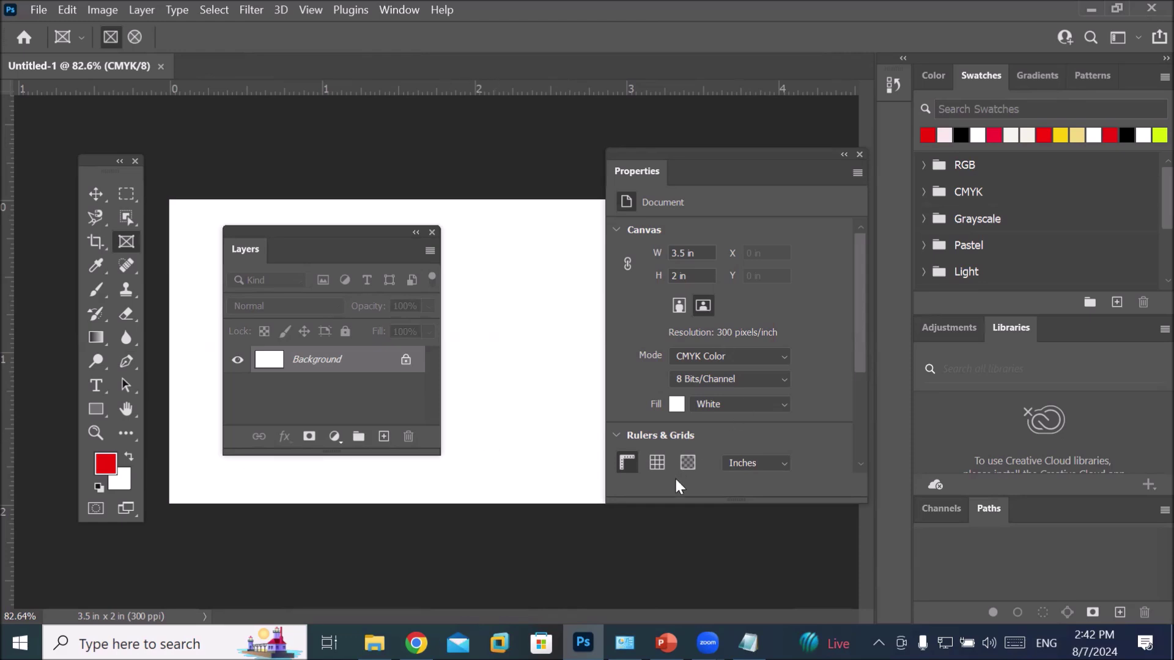
Step: Lengthen the floating Properties panel to reach its Quick Actions section and move it higher over the canvas
{"action": "left_click_drag", "start_coordinate": [685, 501], "coordinate": [670, 566]}
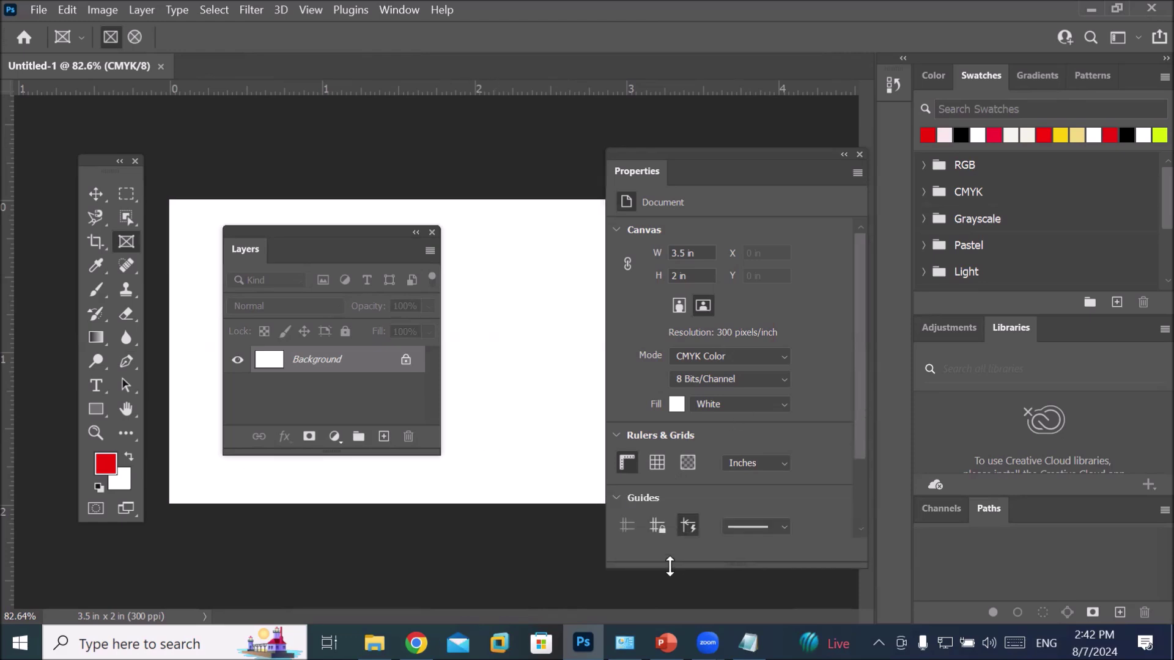
{"action": "left_click_drag", "start_coordinate": [680, 155], "coordinate": [625, 112]}
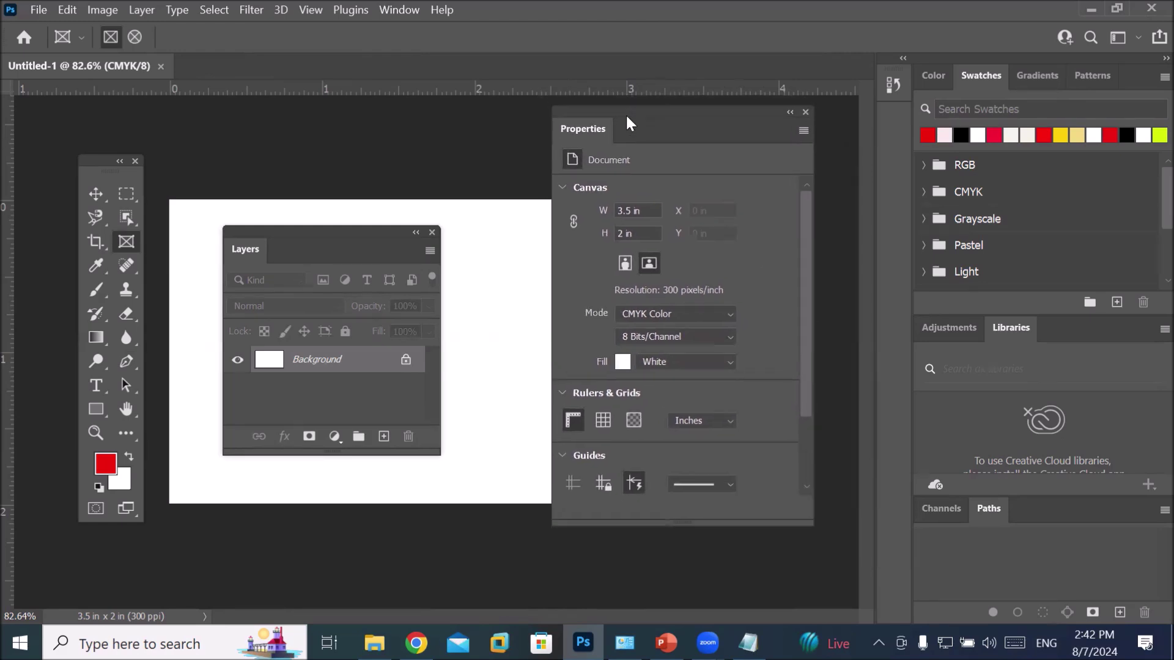
{"action": "left_click_drag", "start_coordinate": [703, 522], "coordinate": [702, 569]}
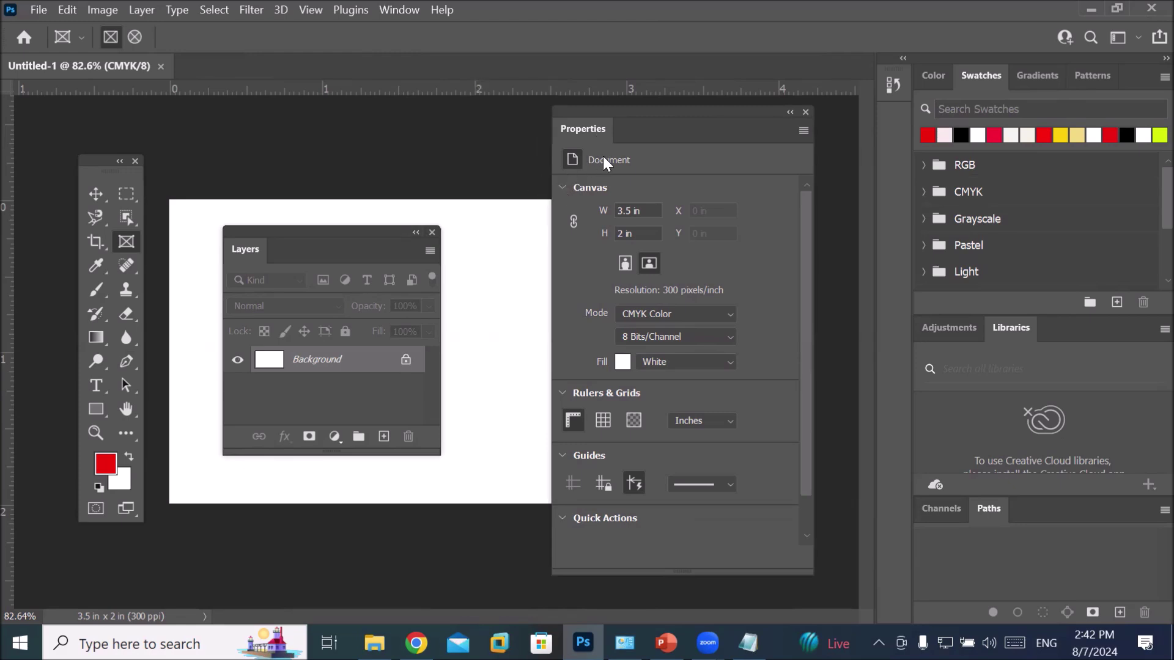
Step: Collapse the Canvas, Rulers & Grids, Guides and Quick Actions sections of the document properties
{"action": "left_click", "coordinate": [563, 187]}
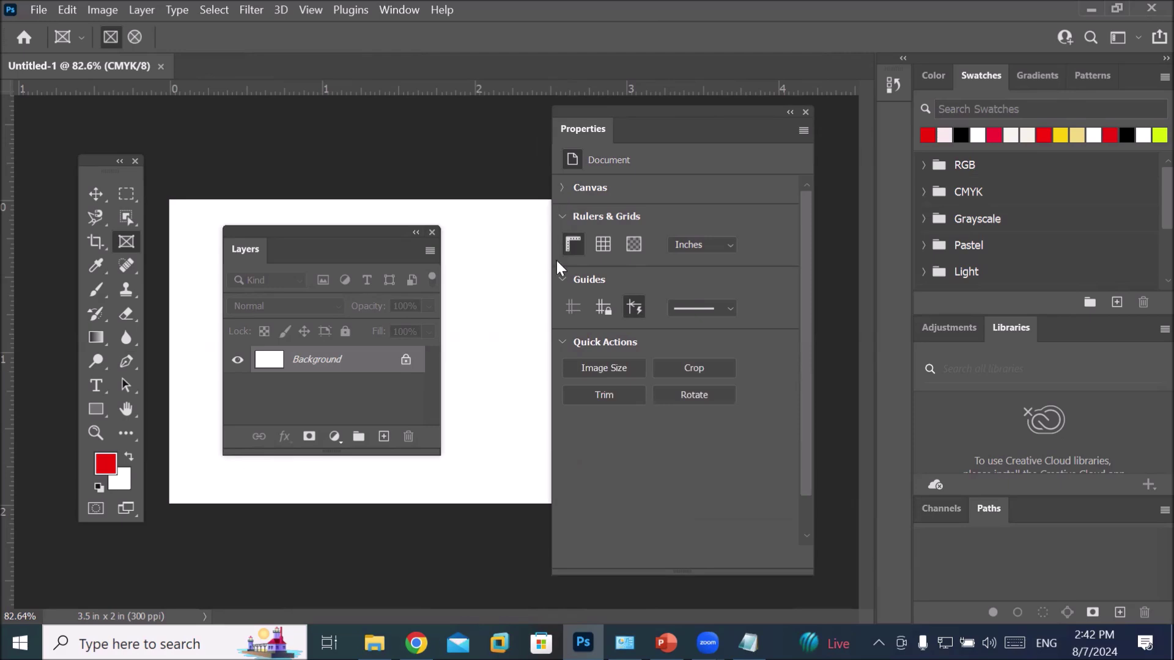
{"action": "left_click", "coordinate": [562, 218]}
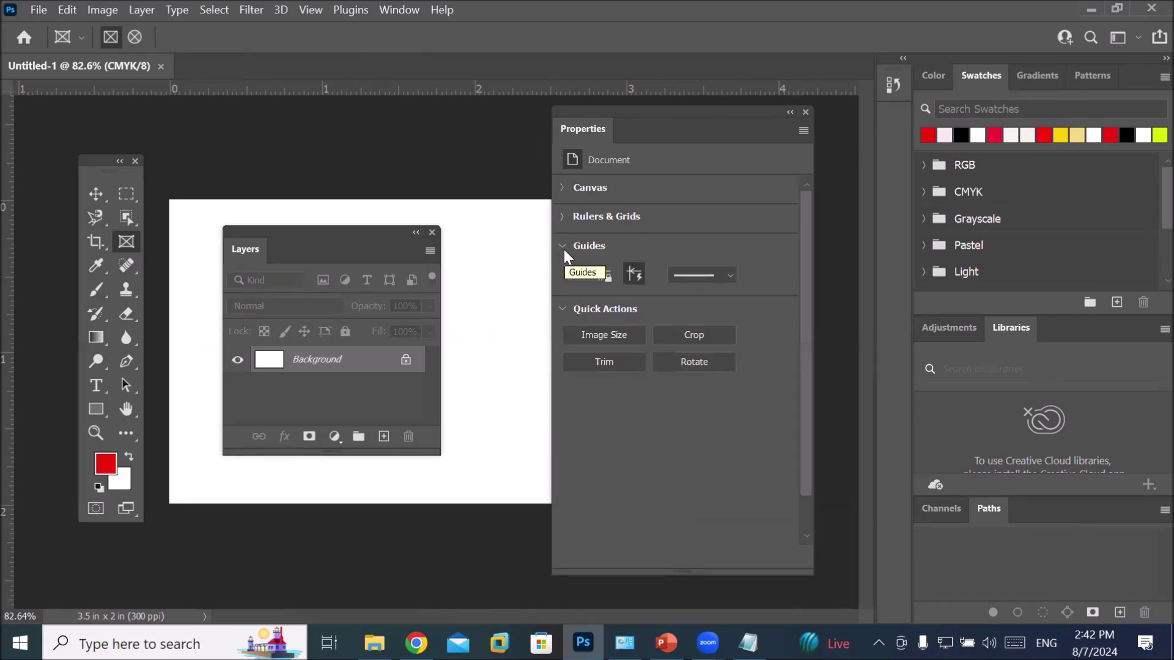
{"action": "left_click", "coordinate": [564, 249]}
{"action": "left_click", "coordinate": [562, 277]}
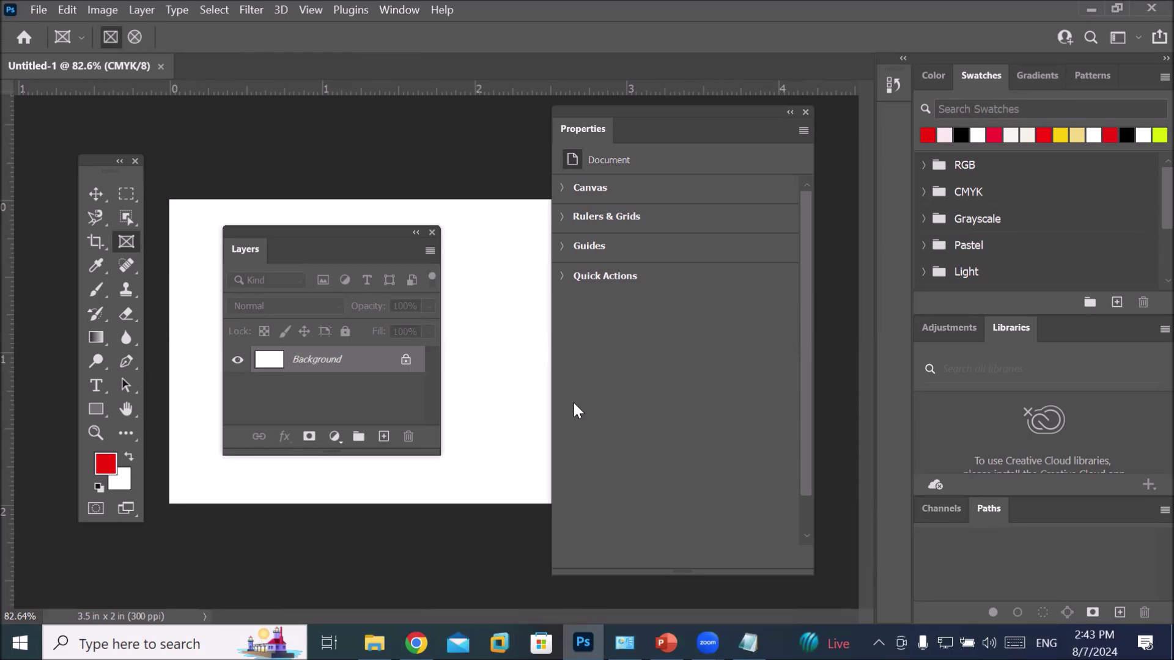
Step: Move the Properties panel lower, expand its Canvas section and set the document width to 4 in
{"action": "left_click_drag", "start_coordinate": [587, 109], "coordinate": [612, 260]}
{"action": "left_click", "coordinate": [611, 329]}
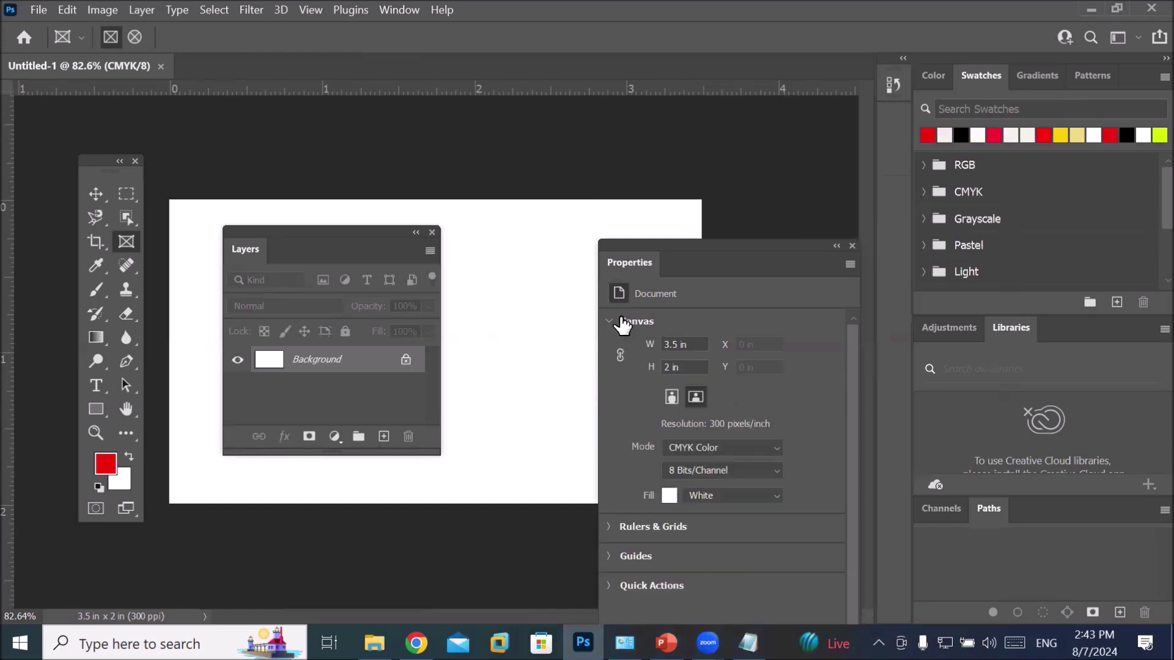
{"action": "left_click_drag", "start_coordinate": [699, 346], "coordinate": [636, 345]}
{"action": "left_click", "coordinate": [681, 347]}
{"action": "left_click_drag", "start_coordinate": [681, 346], "coordinate": [649, 347]}
{"action": "left_click", "coordinate": [698, 347]}
{"action": "key", "text": "Up"}
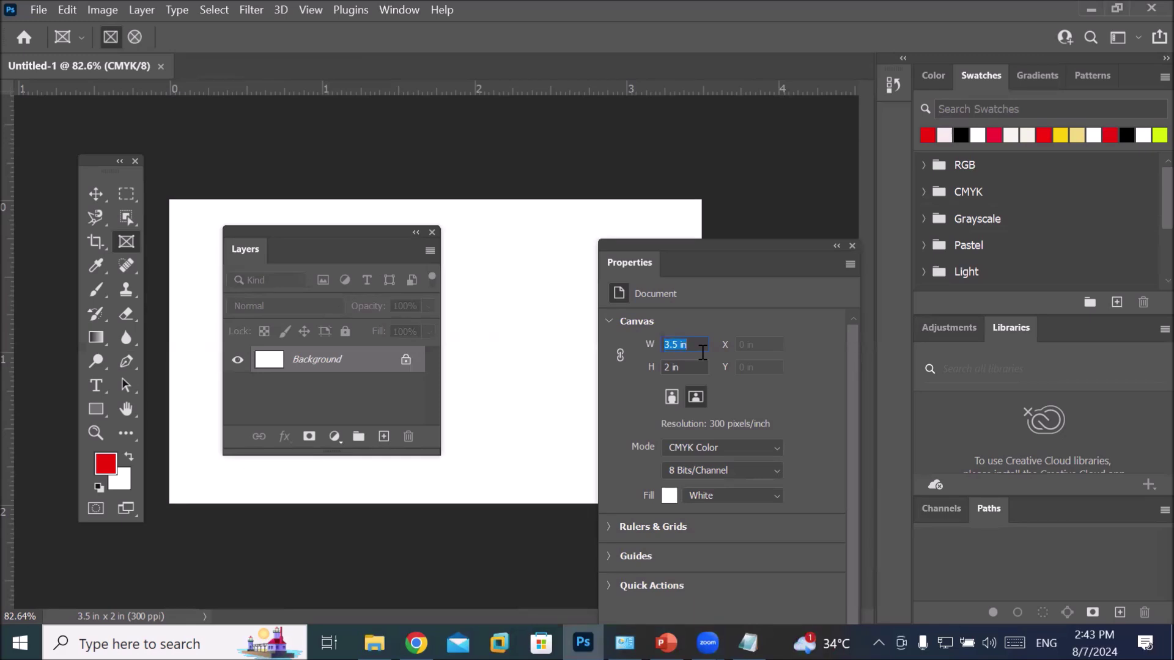
{"action": "type", "text": "4"}
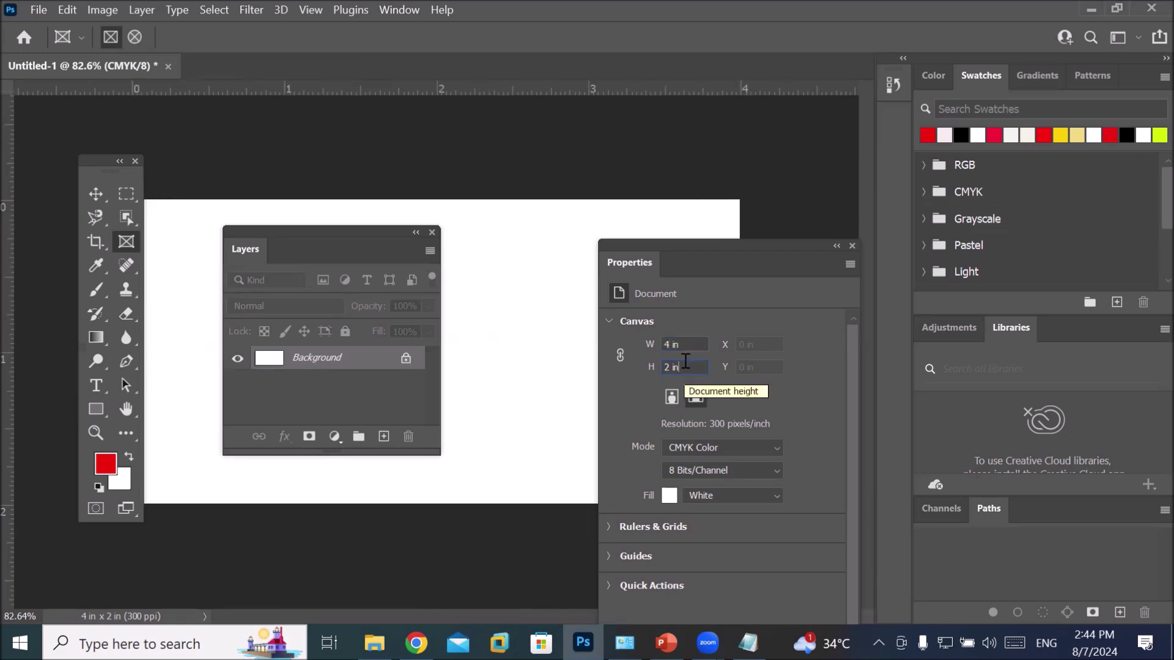
Step: Shift the floating Properties and Layers panels lower over the canvas and move the Tools panel clear of it
{"action": "left_click_drag", "start_coordinate": [724, 240], "coordinate": [747, 318]}
{"action": "left_click_drag", "start_coordinate": [335, 238], "coordinate": [344, 328]}
{"action": "left_click_drag", "start_coordinate": [95, 156], "coordinate": [58, 203]}
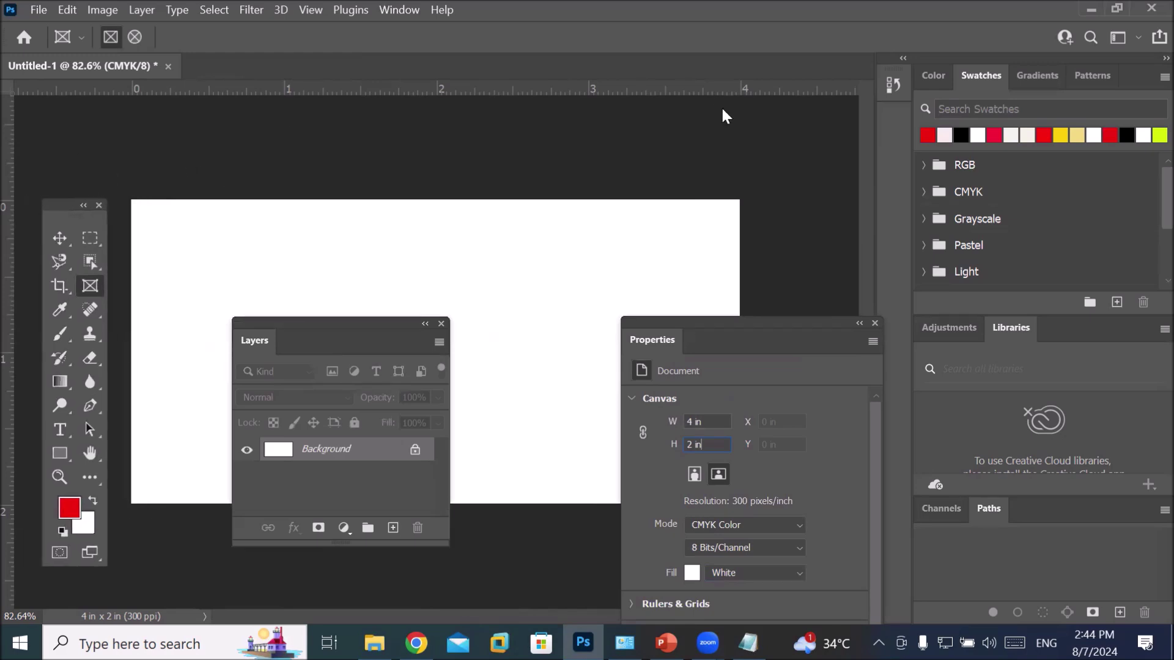
Step: Hide the rulers around the canvas and show them again
{"action": "double_click", "coordinate": [240, 89]}
{"action": "left_click", "coordinate": [312, 10]}
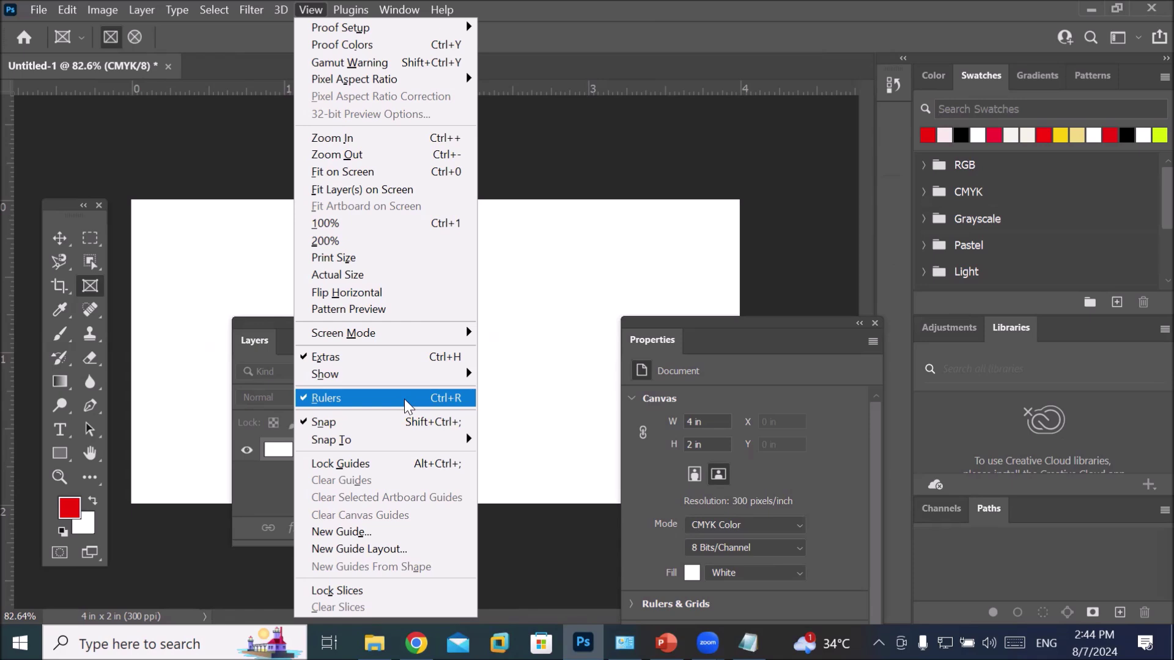
{"action": "left_click", "coordinate": [408, 405]}
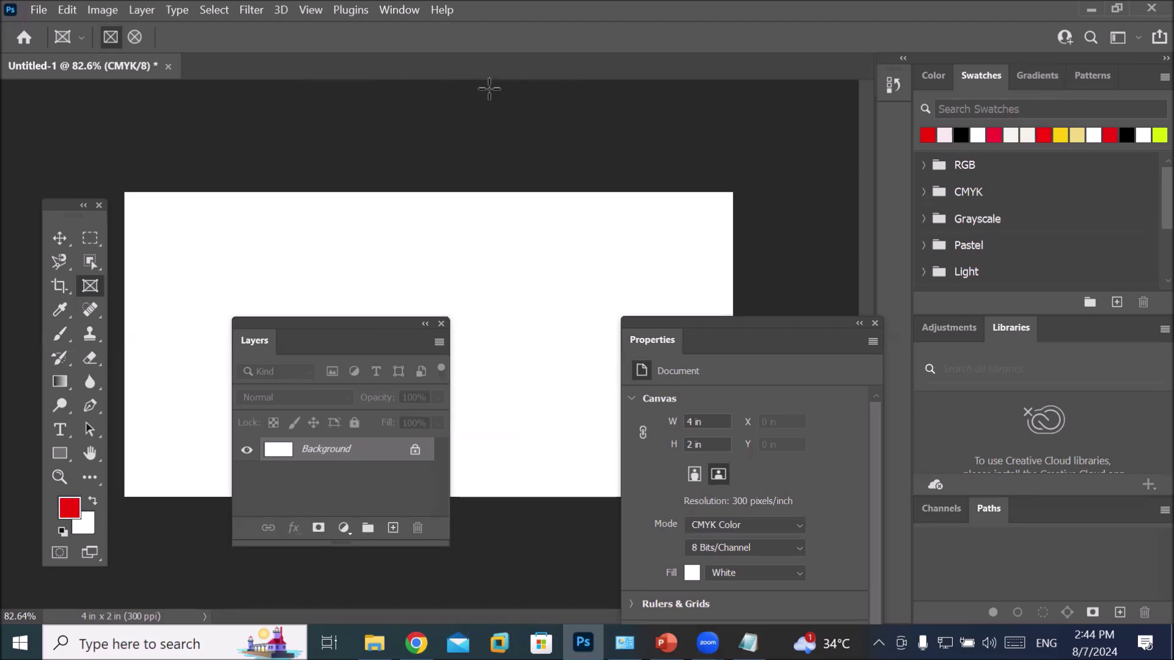
{"action": "left_click", "coordinate": [313, 13]}
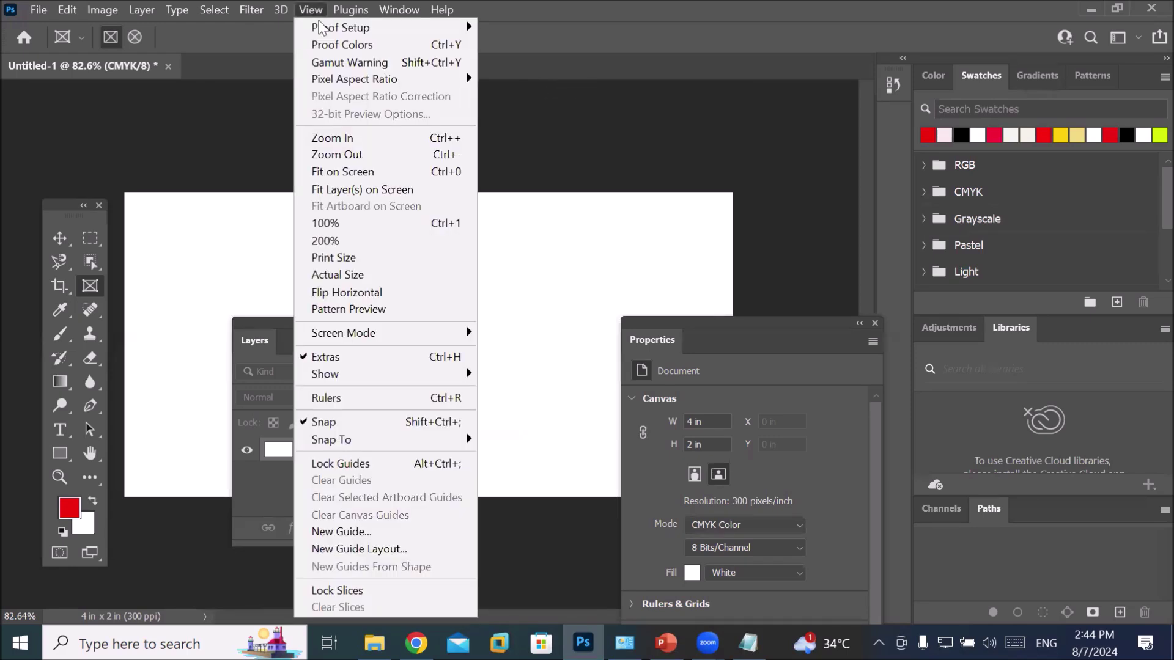
{"action": "left_click", "coordinate": [376, 399]}
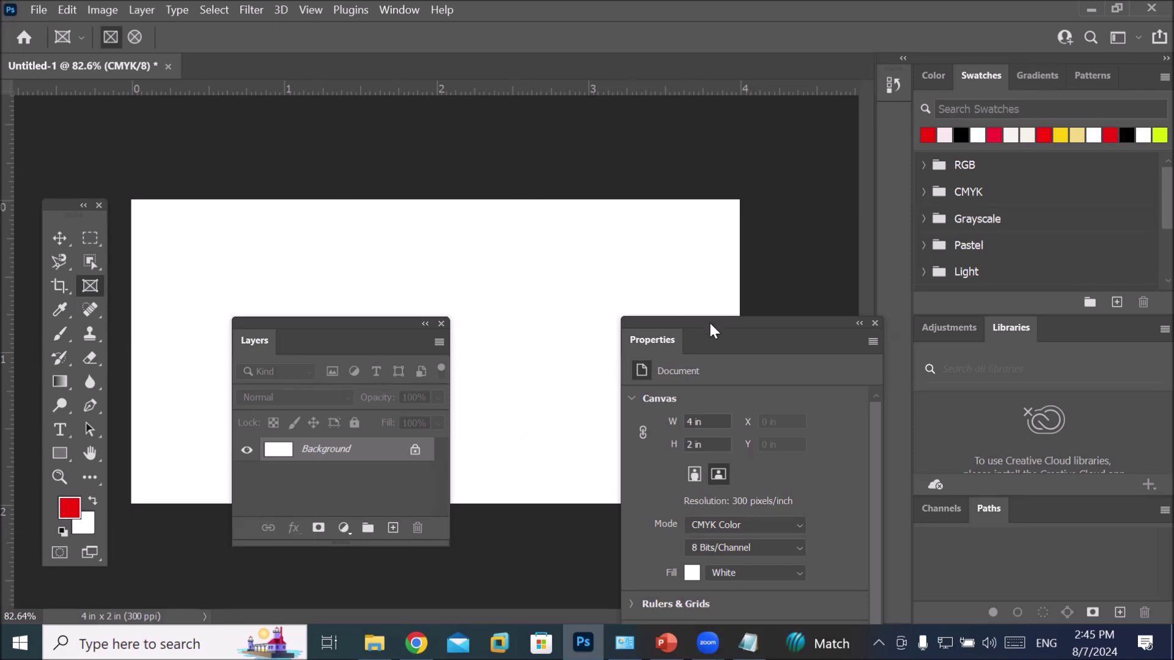
Step: Move the floating Properties panel higher over the canvas and set the document height to 3 in
{"action": "left_click_drag", "start_coordinate": [707, 319], "coordinate": [666, 182]}
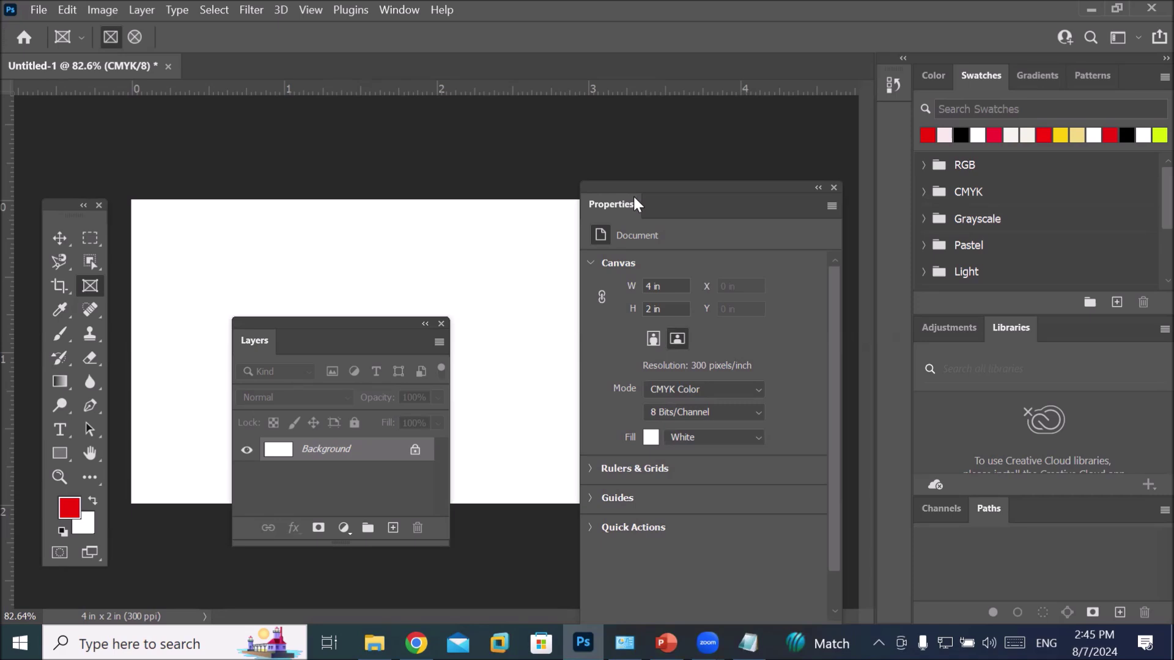
{"action": "left_click", "coordinate": [670, 309]}
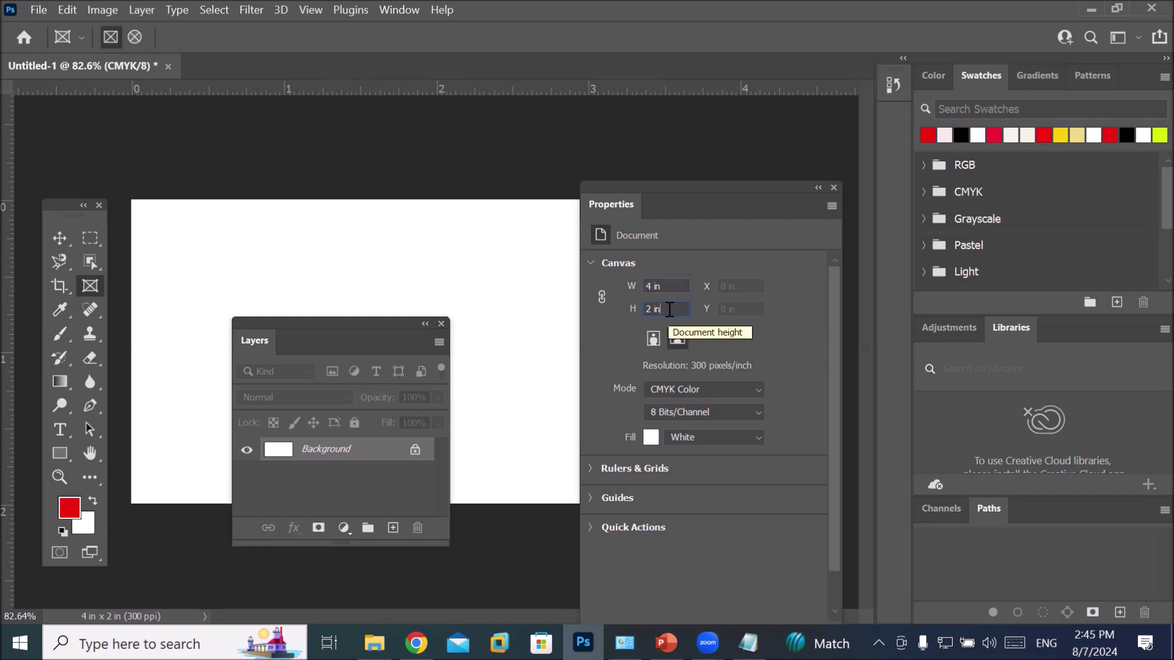
{"action": "key", "text": "Up"}
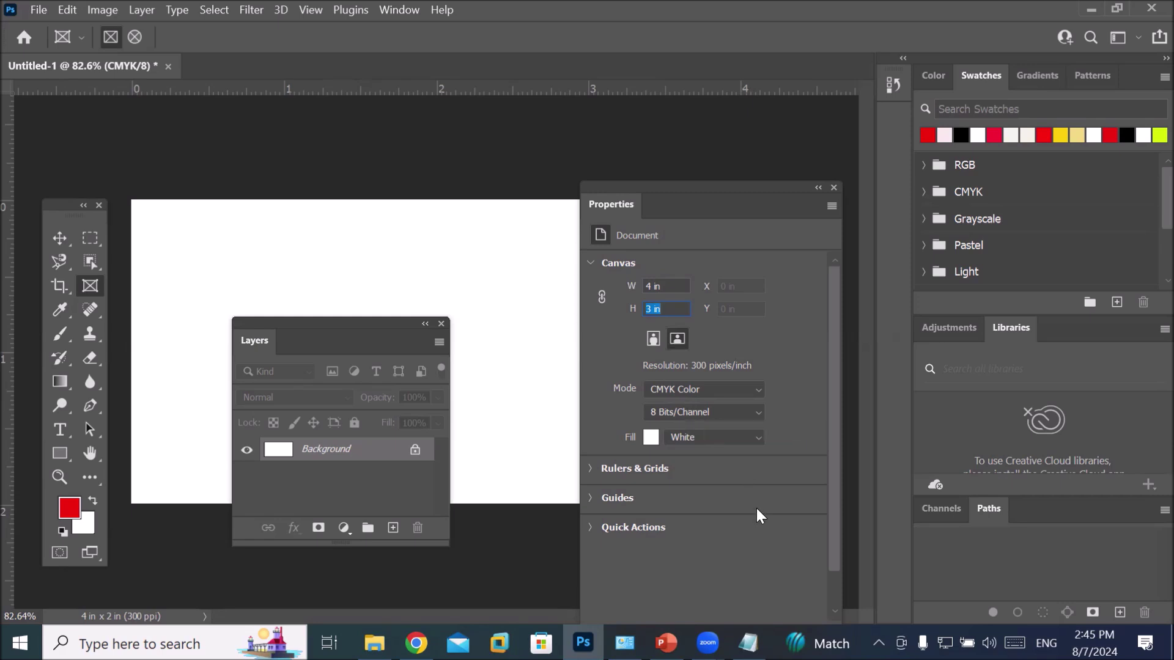
{"action": "left_click_drag", "start_coordinate": [706, 185], "coordinate": [720, 111]}
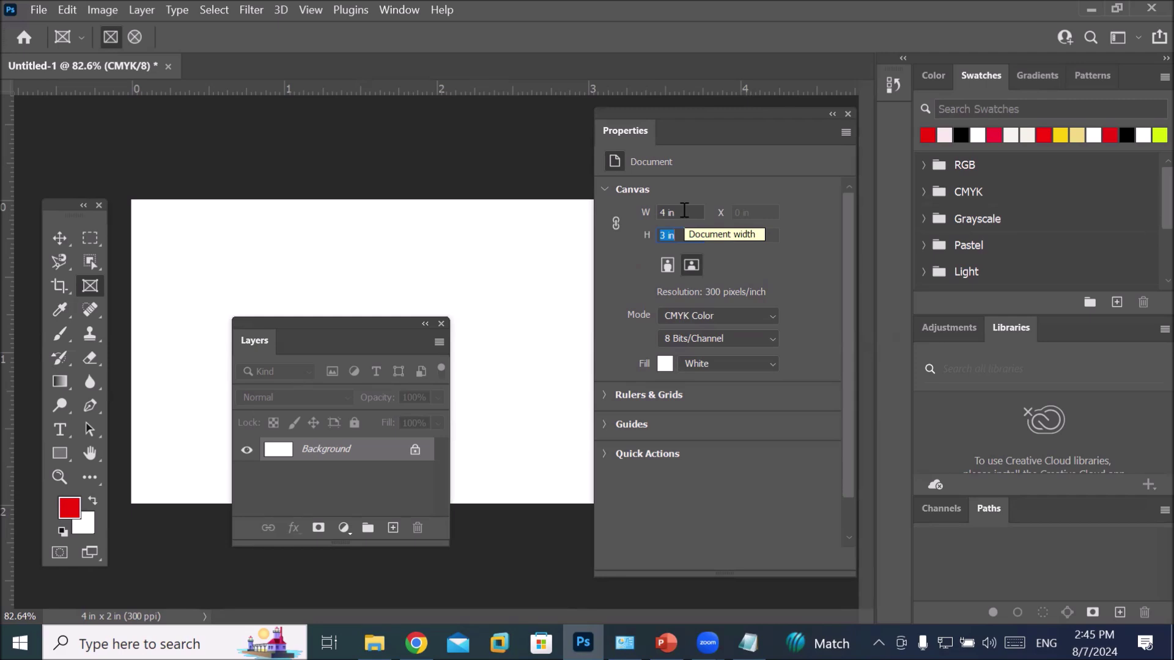
{"action": "left_click", "coordinate": [684, 211]}
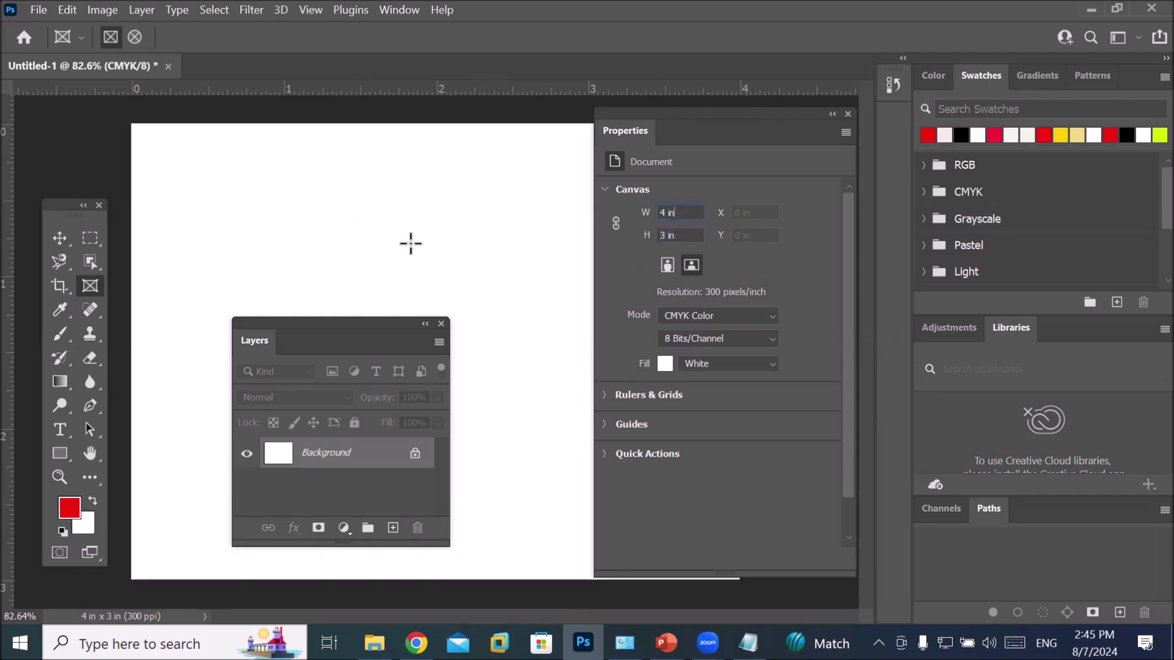
Step: Shift the Properties panel lower and set the document height to 2 in, accepting the clipping of the canvas
{"action": "left_click", "coordinate": [689, 237]}
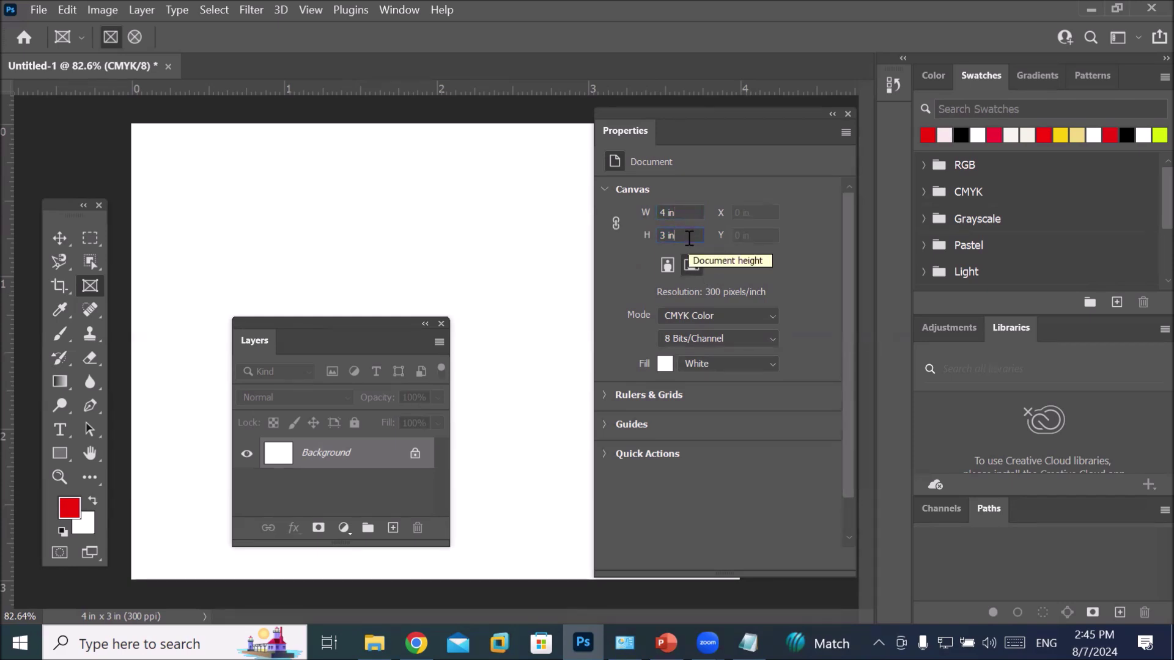
{"action": "left_click_drag", "start_coordinate": [688, 112], "coordinate": [593, 250]}
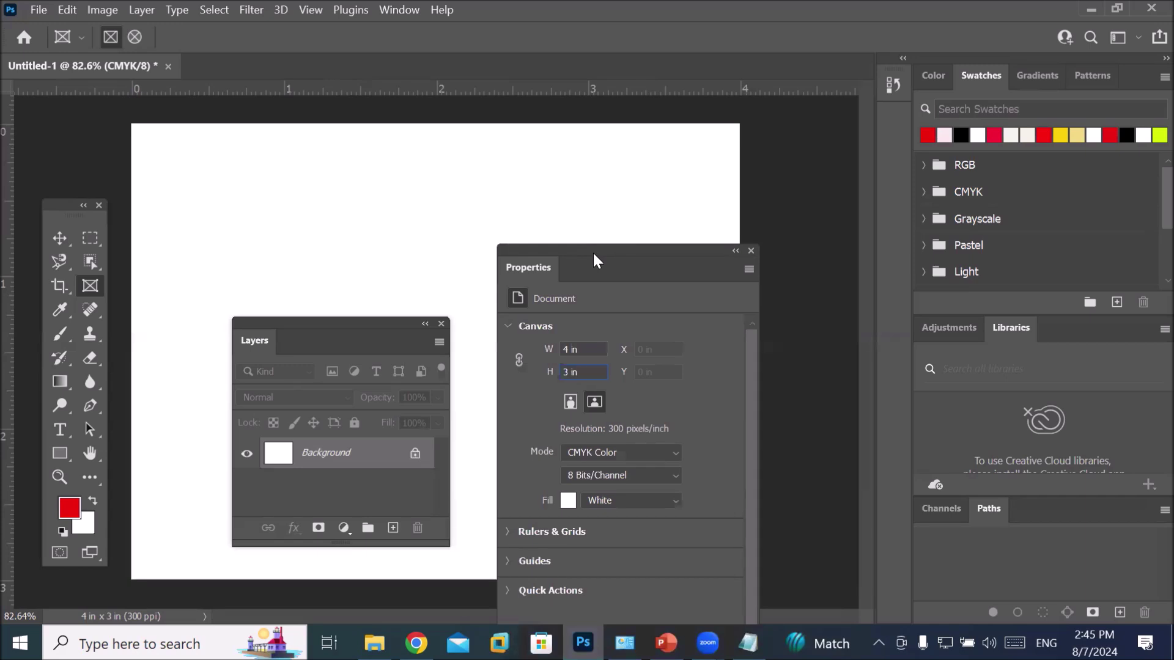
{"action": "double_click", "coordinate": [586, 374]}
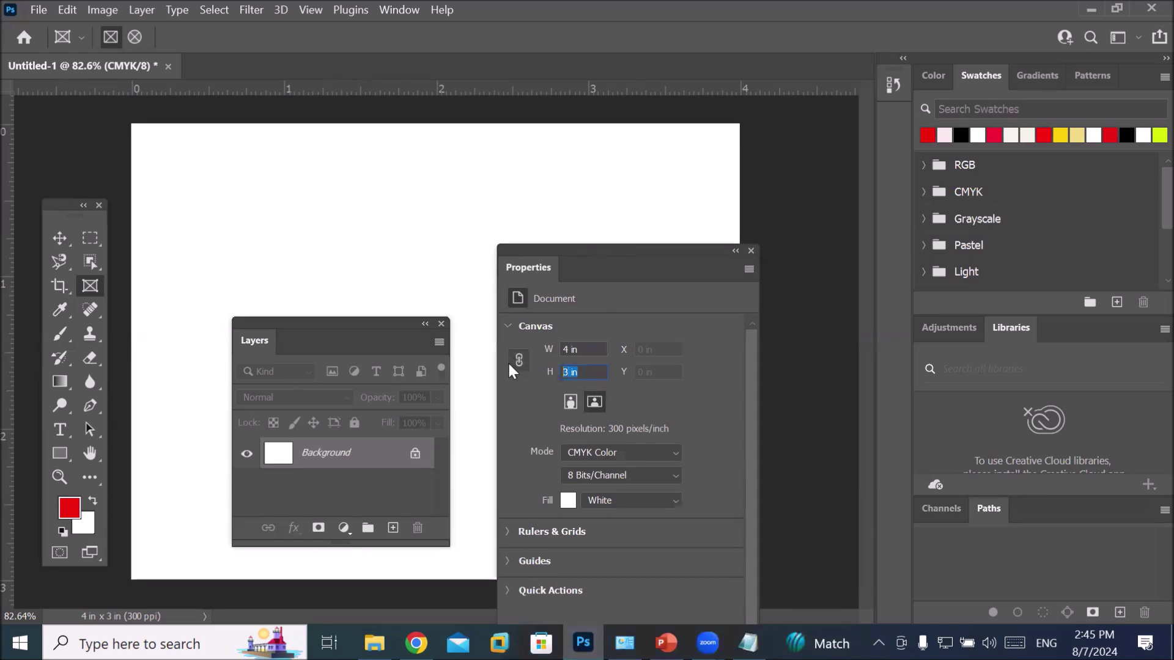
{"action": "type", "text": "2"}
{"action": "key", "text": "Return"}
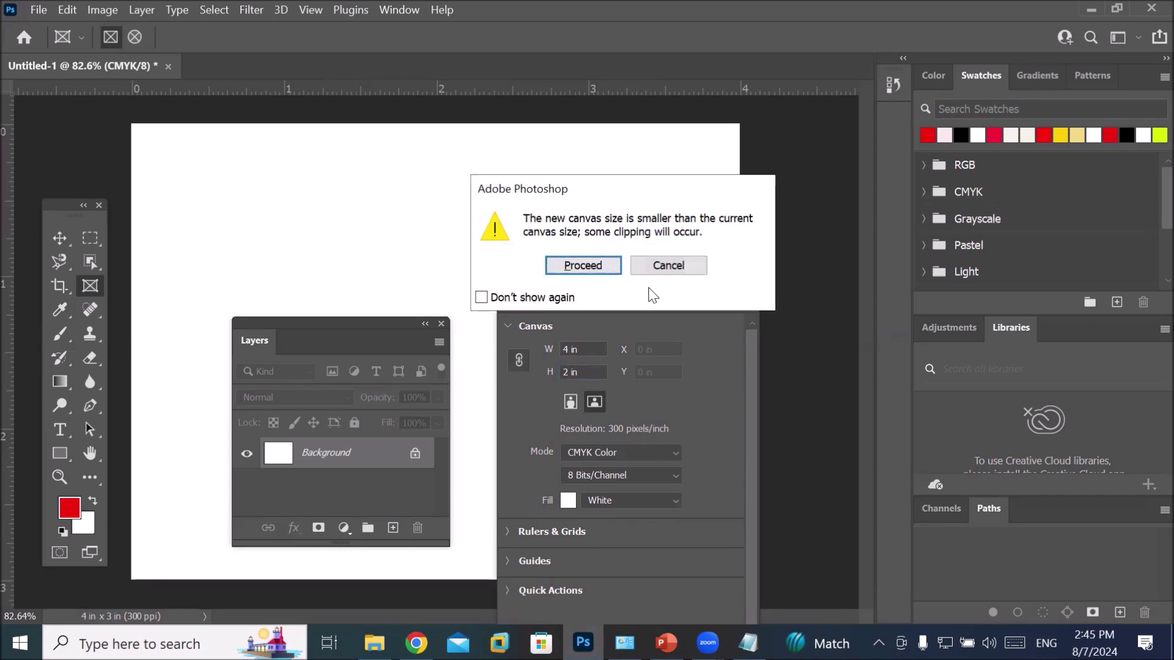
{"action": "left_click", "coordinate": [588, 271]}
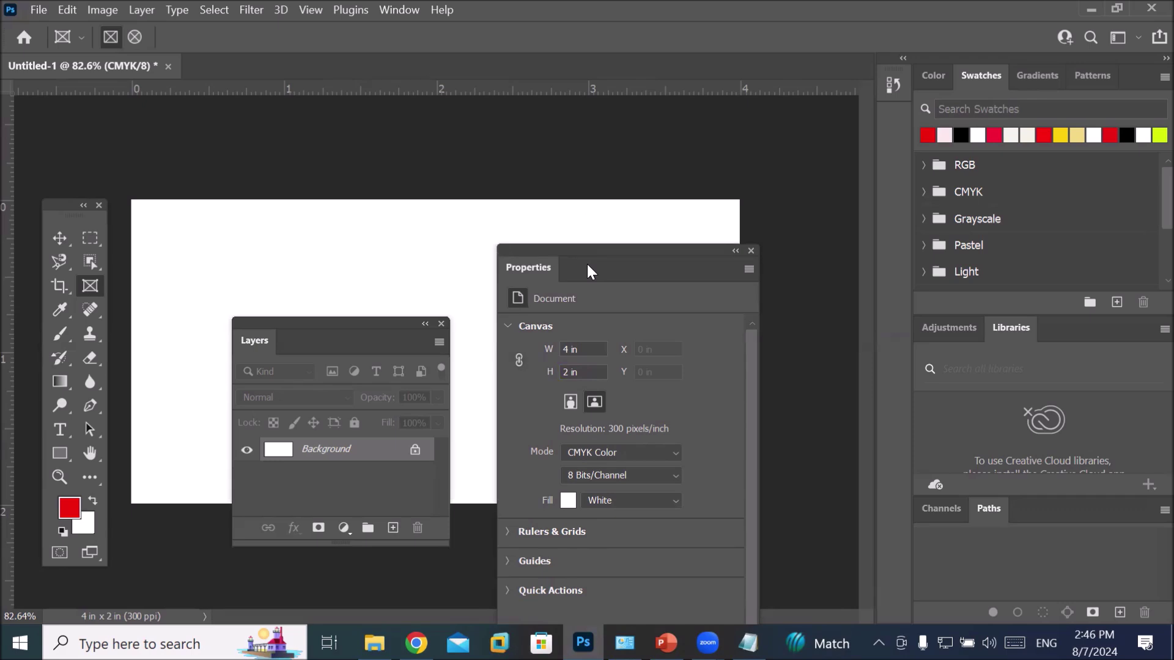
Step: Switch the canvas to portrait orientation, accept the clipping, and move the Layers panel closer to the Tools panel
{"action": "left_click", "coordinate": [570, 402]}
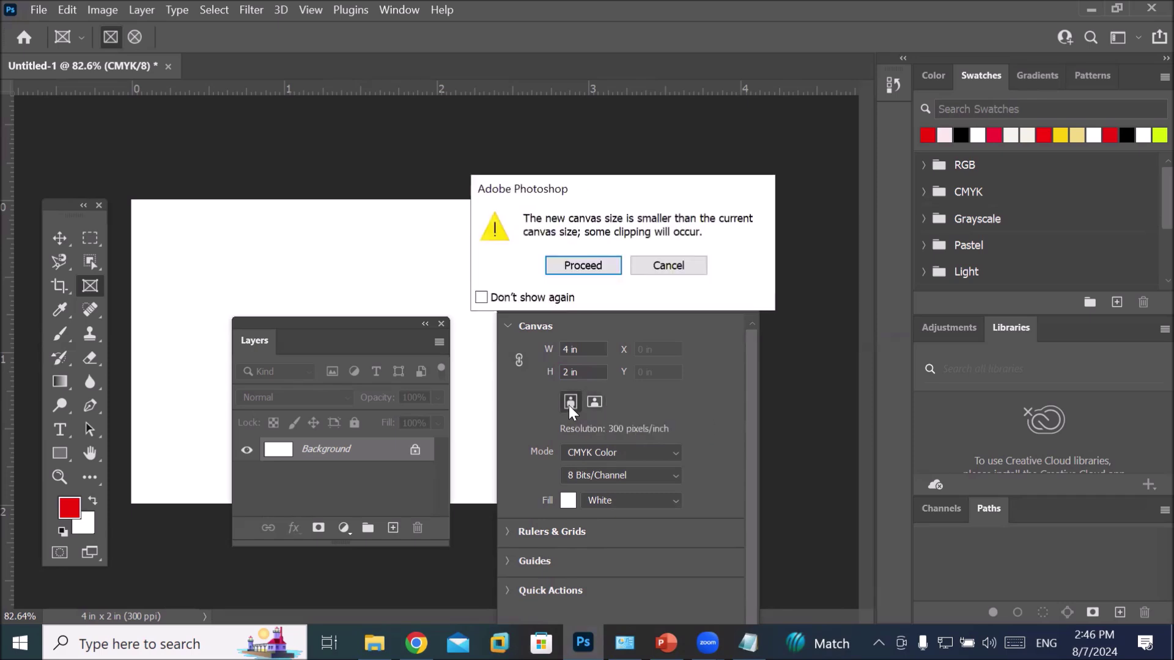
{"action": "left_click", "coordinate": [599, 266]}
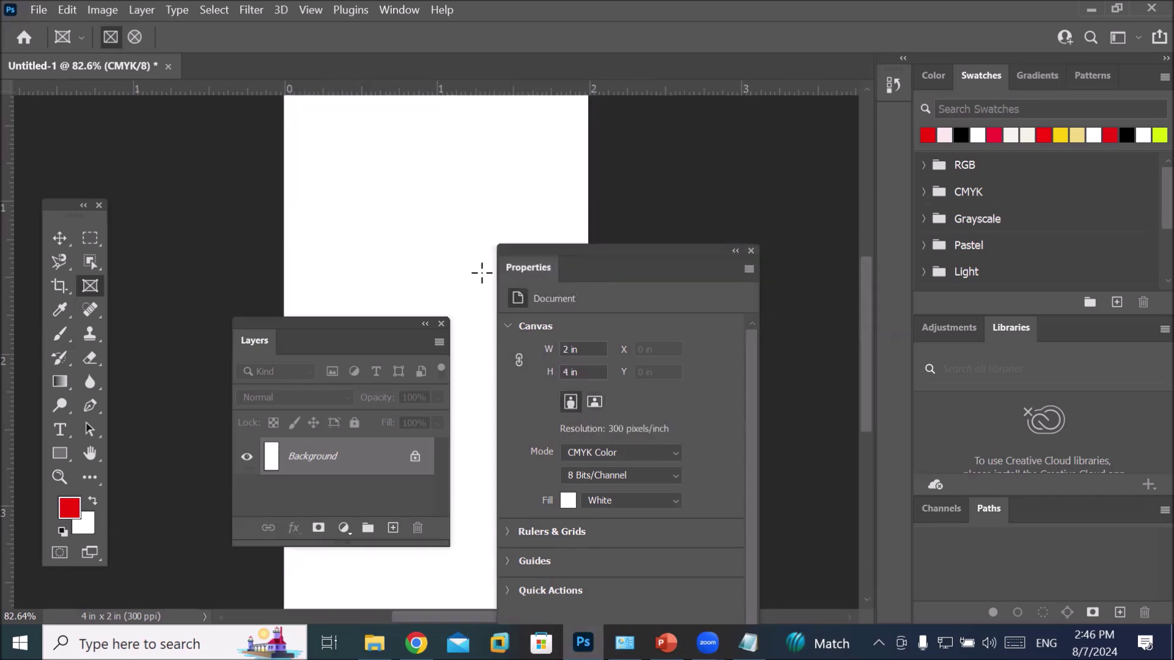
{"action": "left_click_drag", "start_coordinate": [314, 323], "coordinate": [223, 332]}
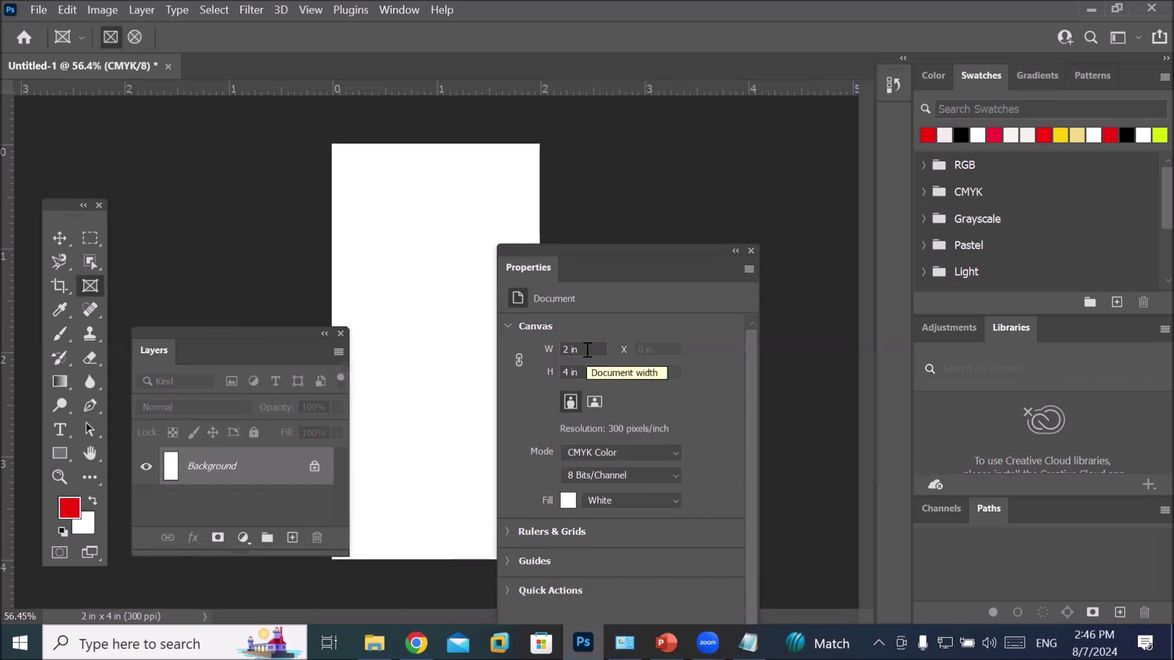
{"action": "left_click", "coordinate": [574, 373]}
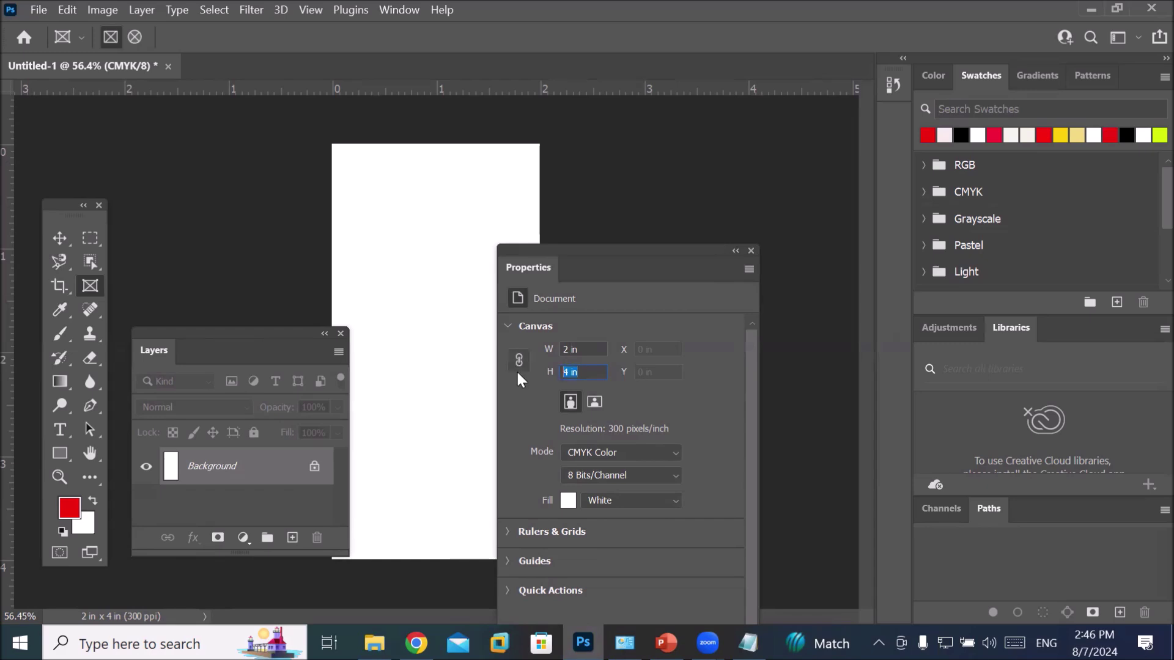
Step: Switch the canvas to landscape orientation, accept the clipping, and move the Properties panel away from the Layers panel and higher
{"action": "left_click", "coordinate": [597, 400]}
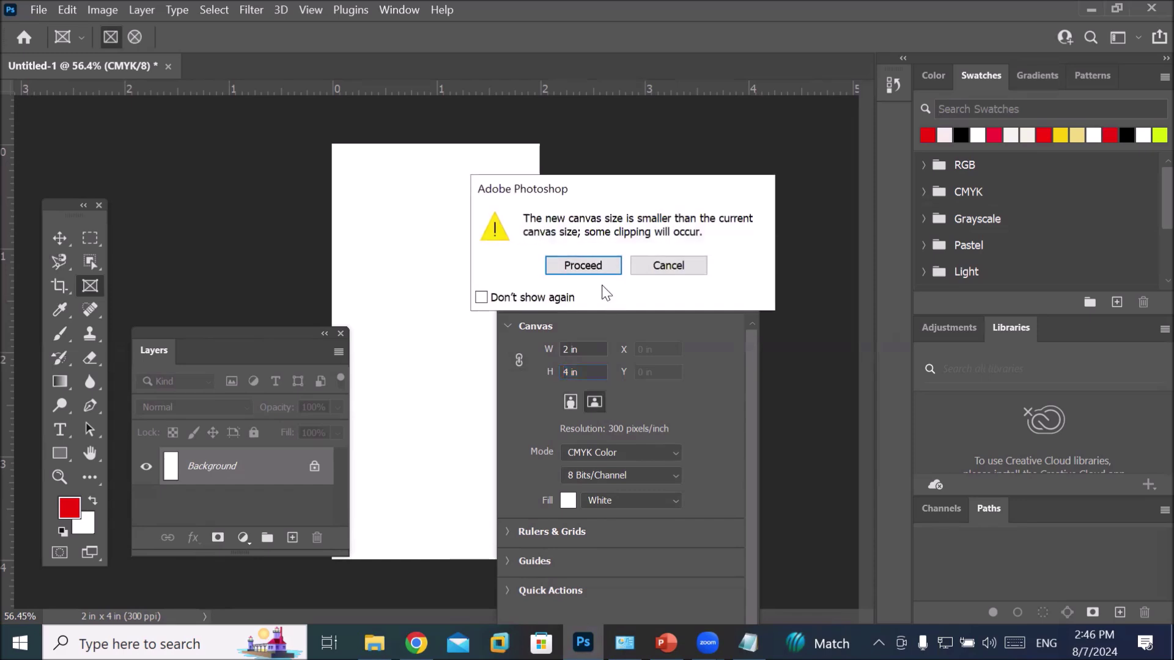
{"action": "left_click", "coordinate": [592, 270]}
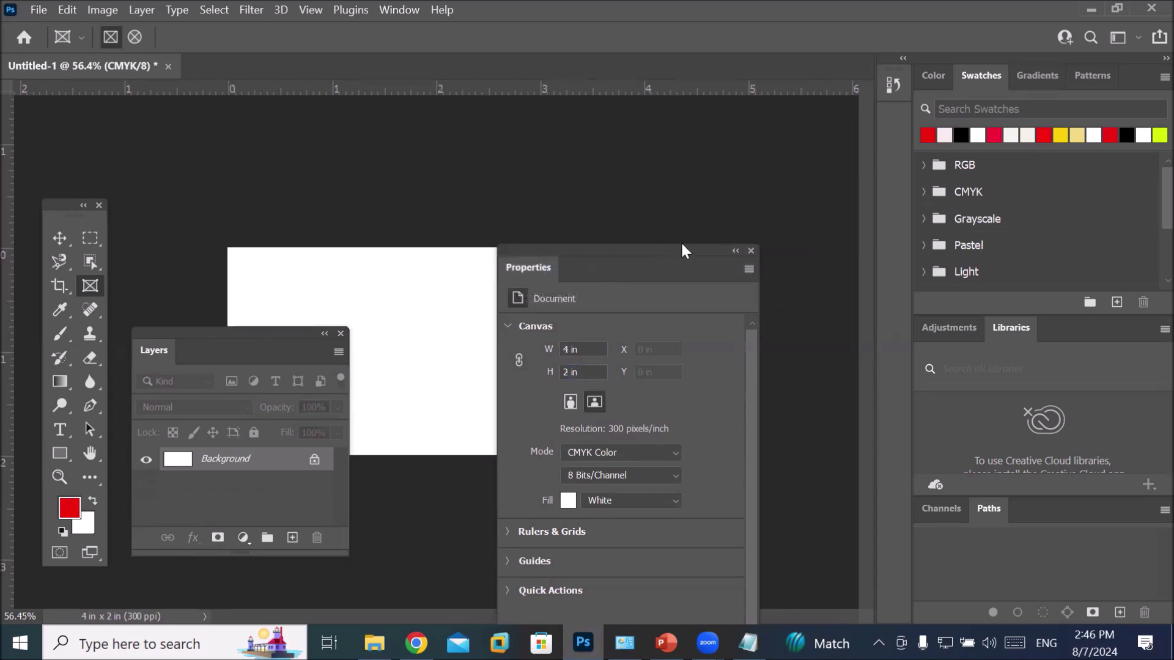
{"action": "left_click_drag", "start_coordinate": [673, 265], "coordinate": [748, 320]}
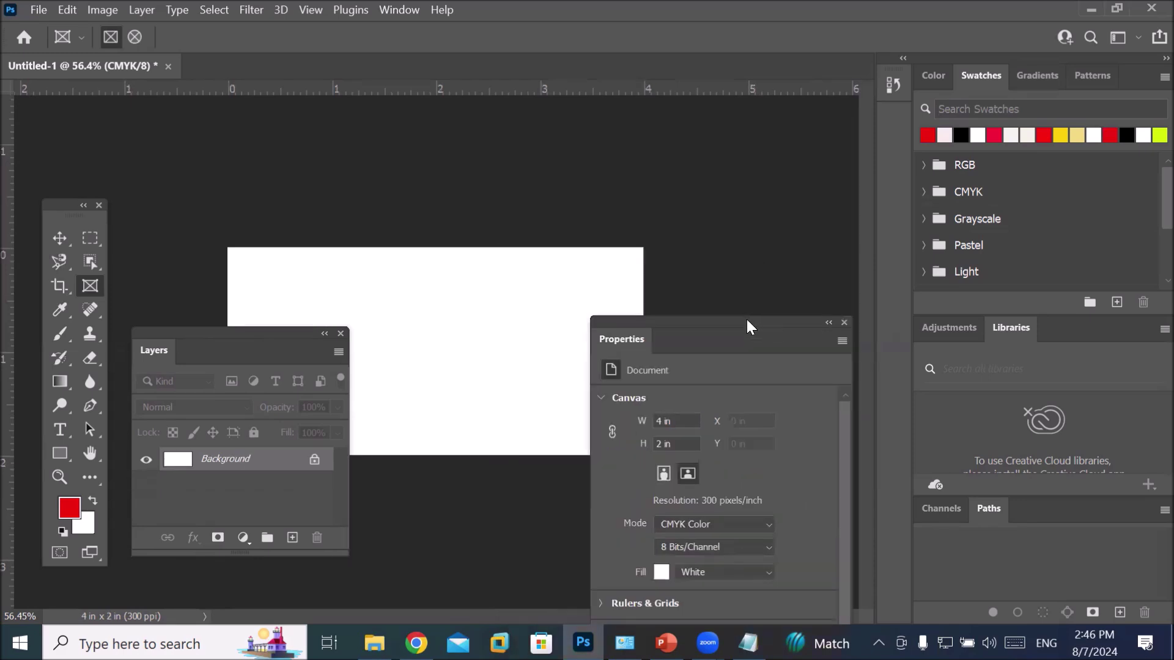
{"action": "left_click_drag", "start_coordinate": [732, 315], "coordinate": [691, 181]}
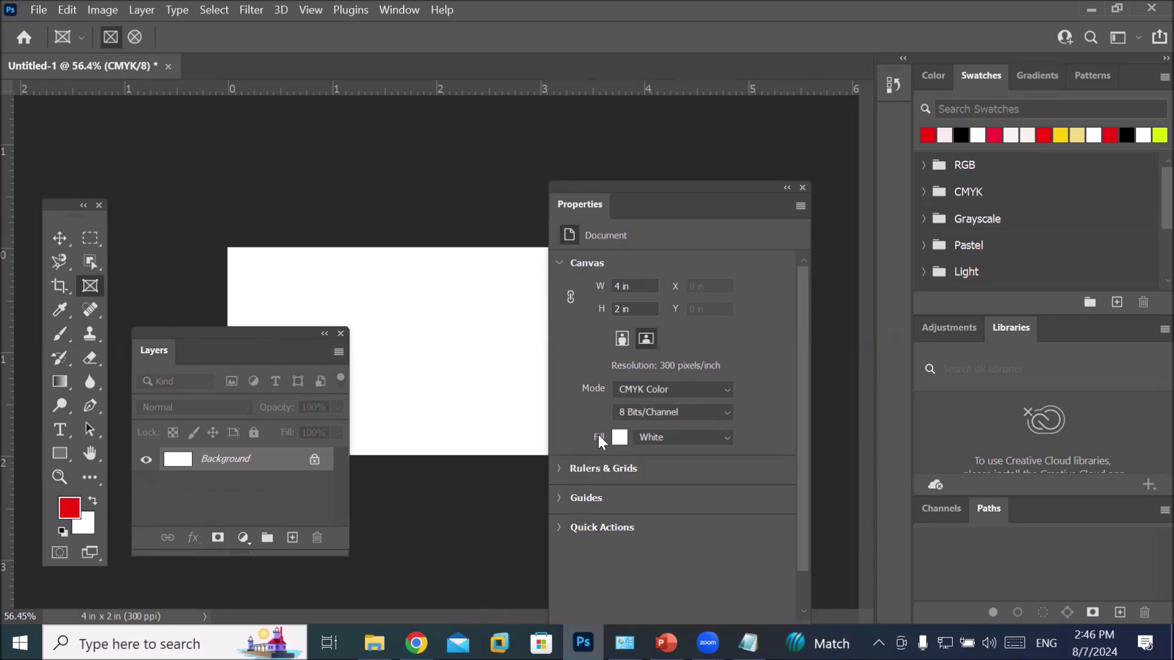
Step: Set the canvas fill to Black and replace it with a custom bright green
{"action": "left_click", "coordinate": [724, 438]}
{"action": "left_click", "coordinate": [702, 467]}
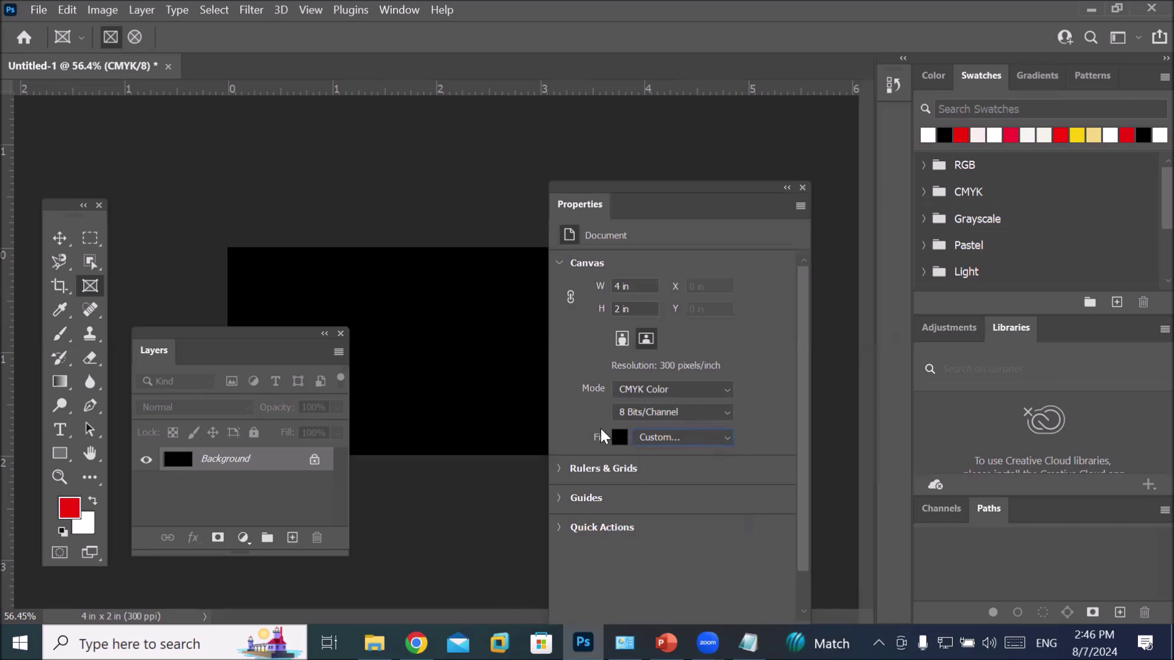
{"action": "left_click", "coordinate": [723, 438]}
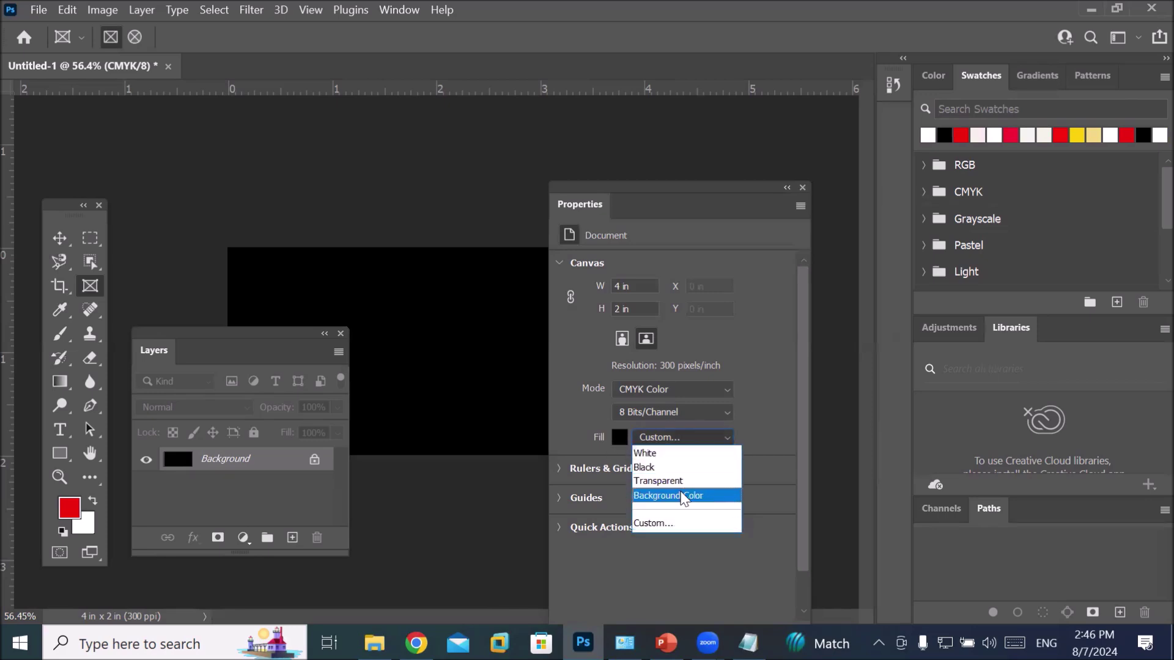
{"action": "left_click", "coordinate": [646, 522]}
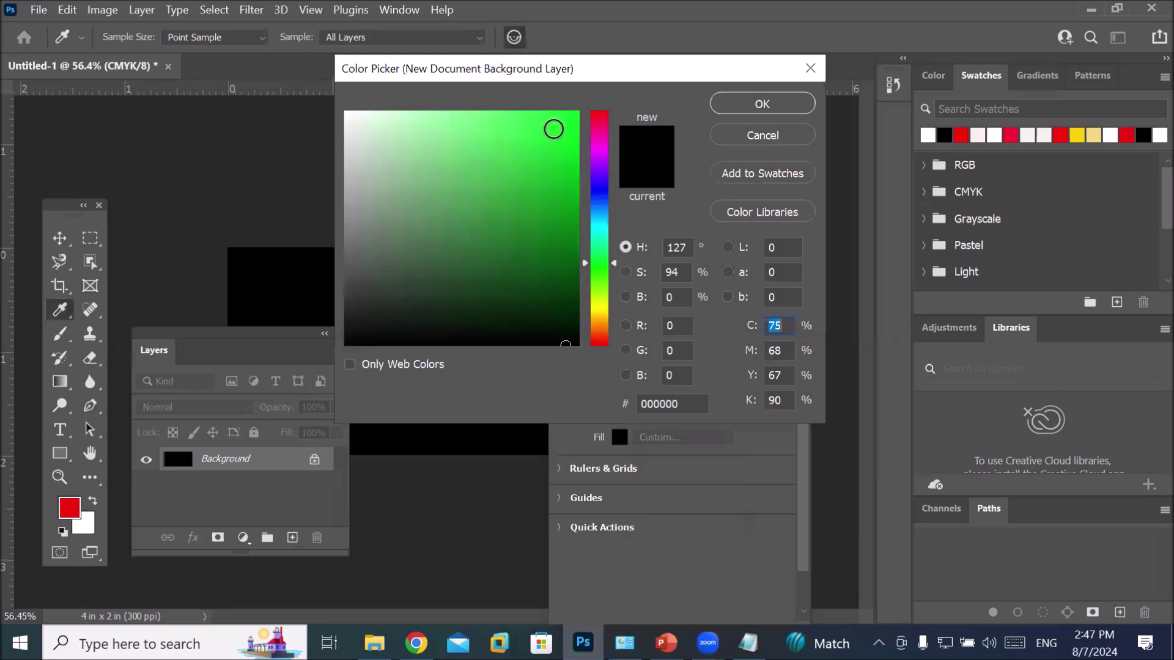
{"action": "left_click", "coordinate": [557, 124]}
{"action": "left_click", "coordinate": [750, 98]}
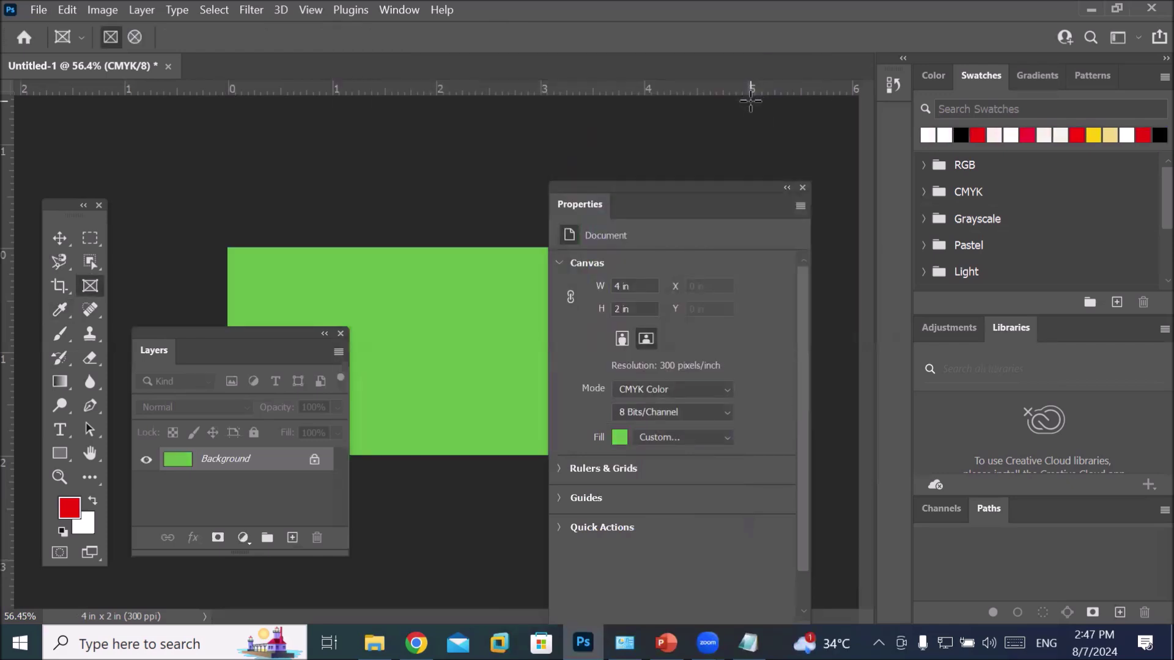
Step: Change the canvas fill to a custom blue, 122adf
{"action": "left_click", "coordinate": [658, 437]}
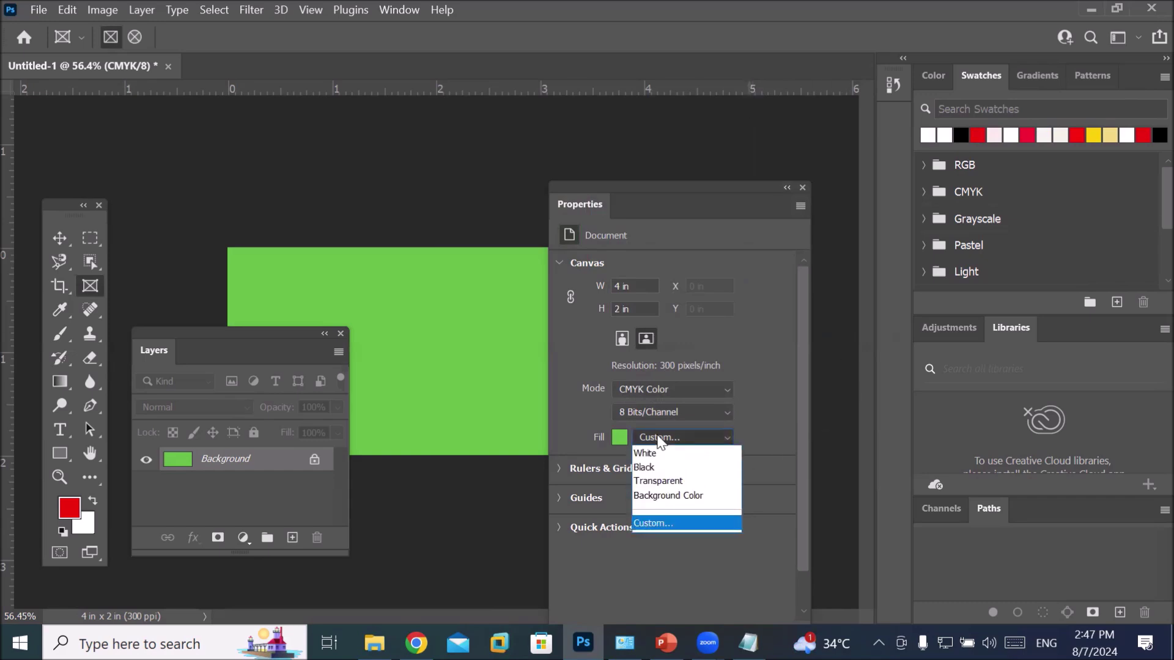
{"action": "left_click", "coordinate": [651, 523]}
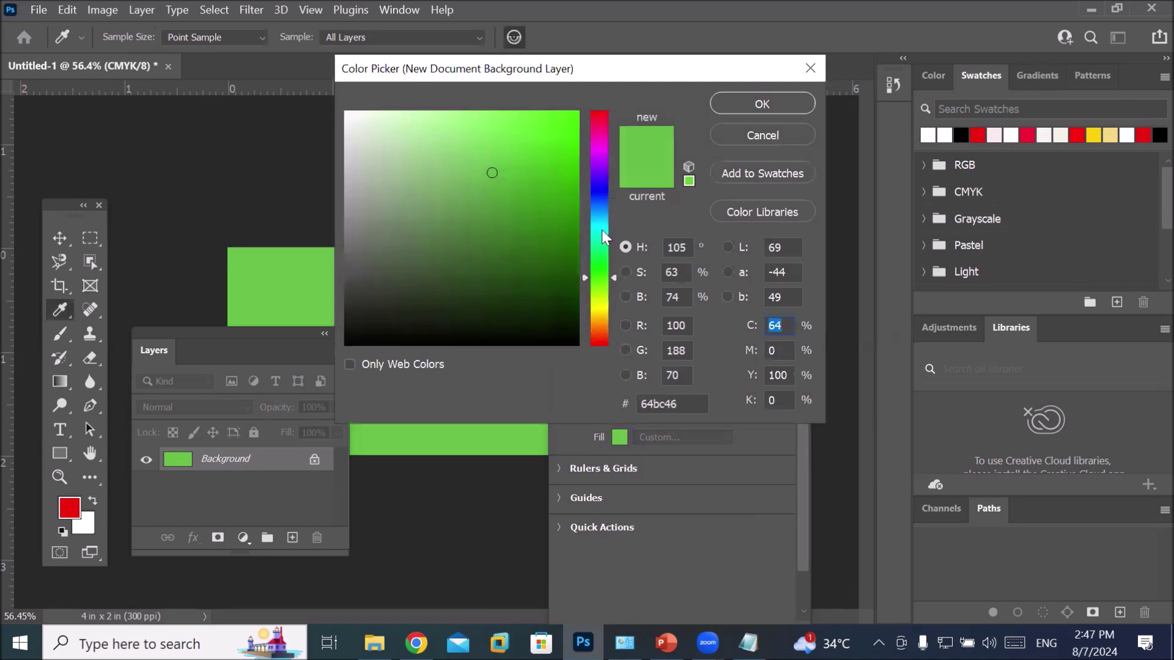
{"action": "left_click", "coordinate": [595, 194]}
{"action": "left_click", "coordinate": [560, 141]}
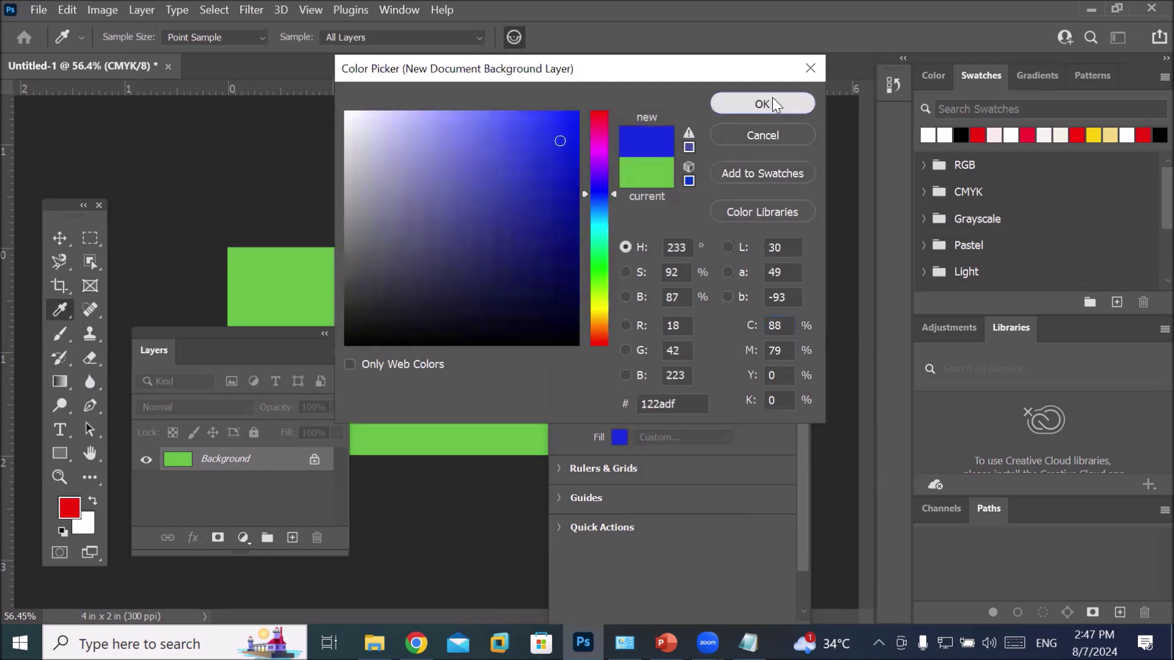
{"action": "left_click", "coordinate": [768, 104]}
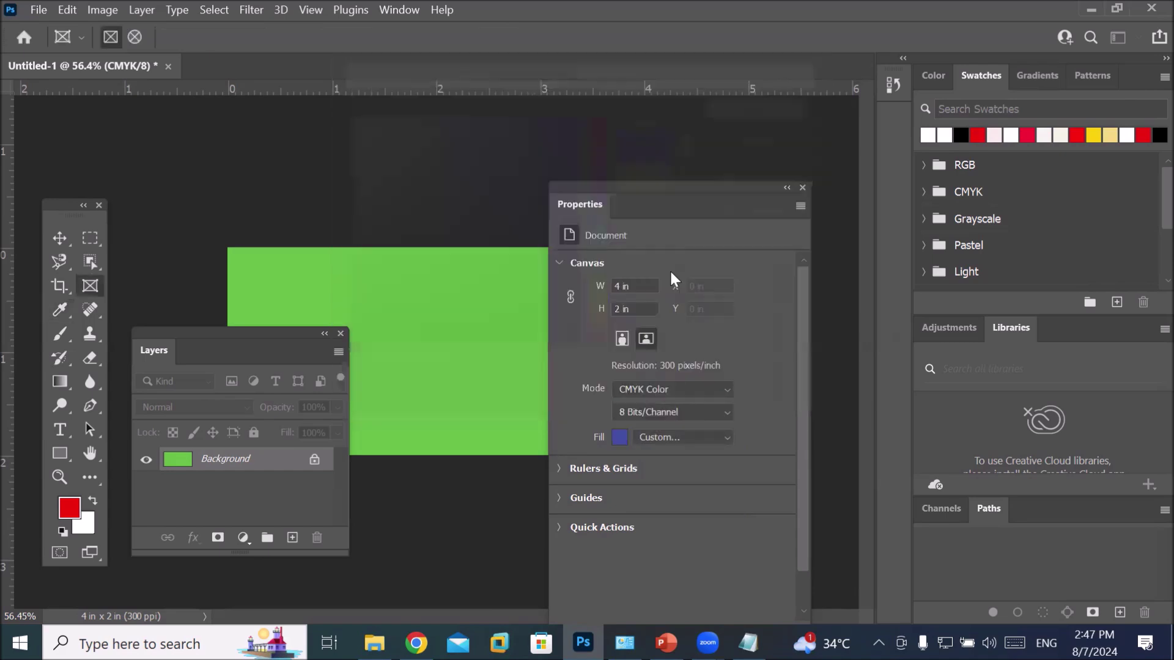
Step: Set the canvas fill to White and move the Properties panel higher so its full length is in view
{"action": "left_click", "coordinate": [680, 434]}
{"action": "left_click", "coordinate": [675, 456]}
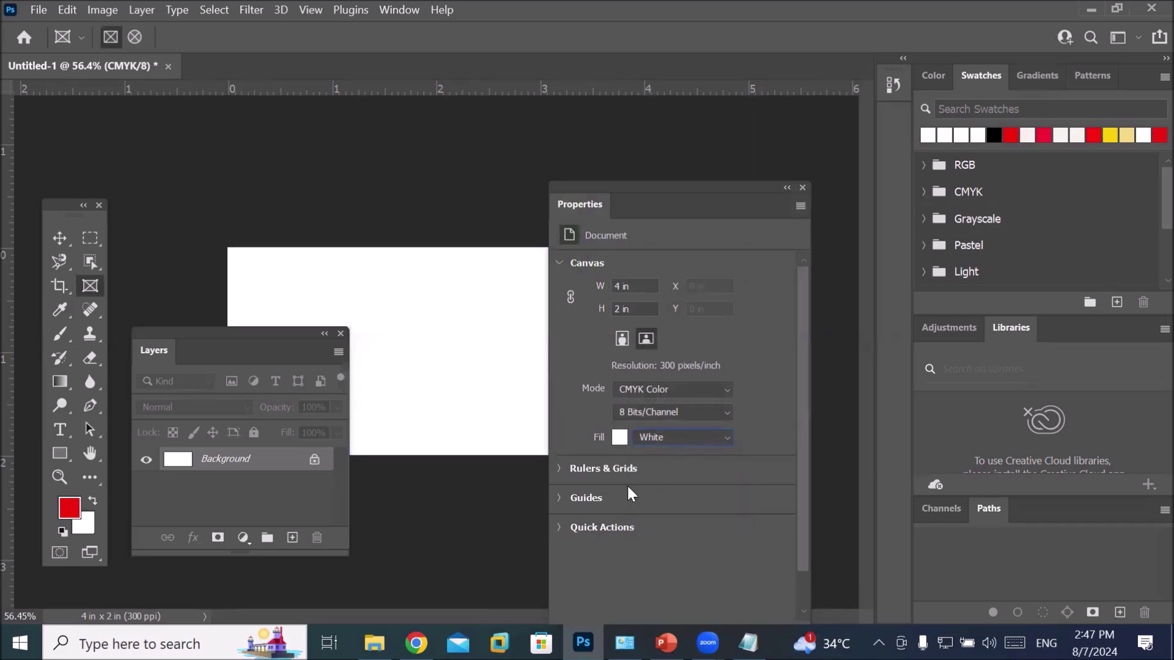
{"action": "left_click_drag", "start_coordinate": [633, 186], "coordinate": [647, 116]}
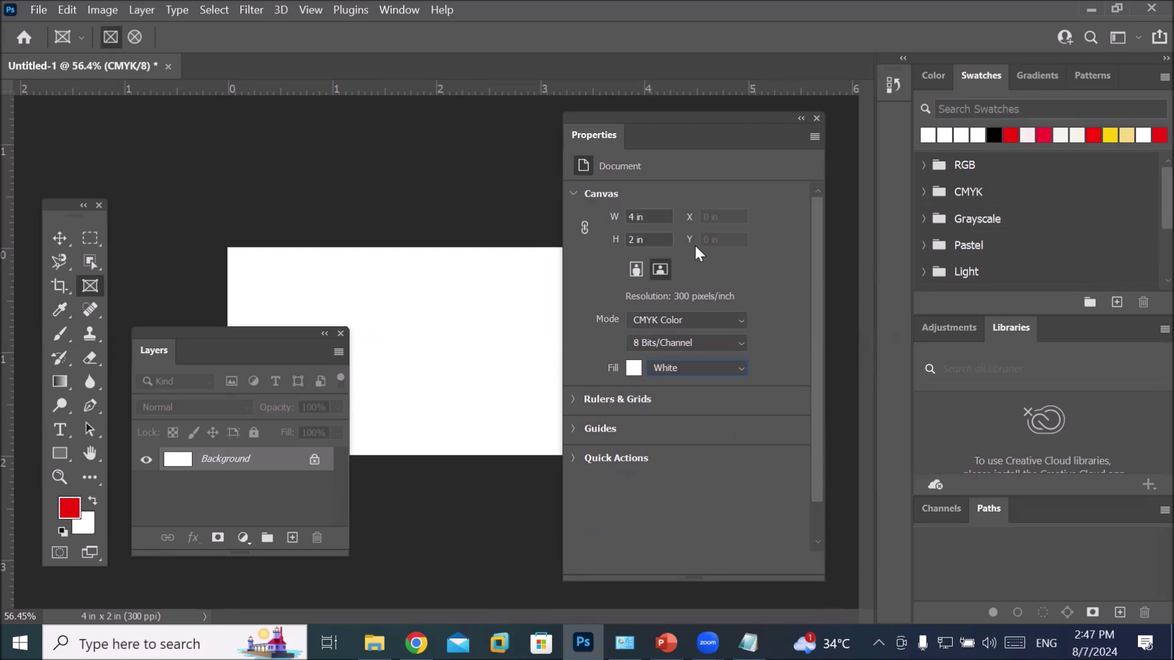
Step: Collapse the Canvas section, expand Rulers & Grids, and move the Properties panel slightly lower
{"action": "left_click", "coordinate": [573, 194]}
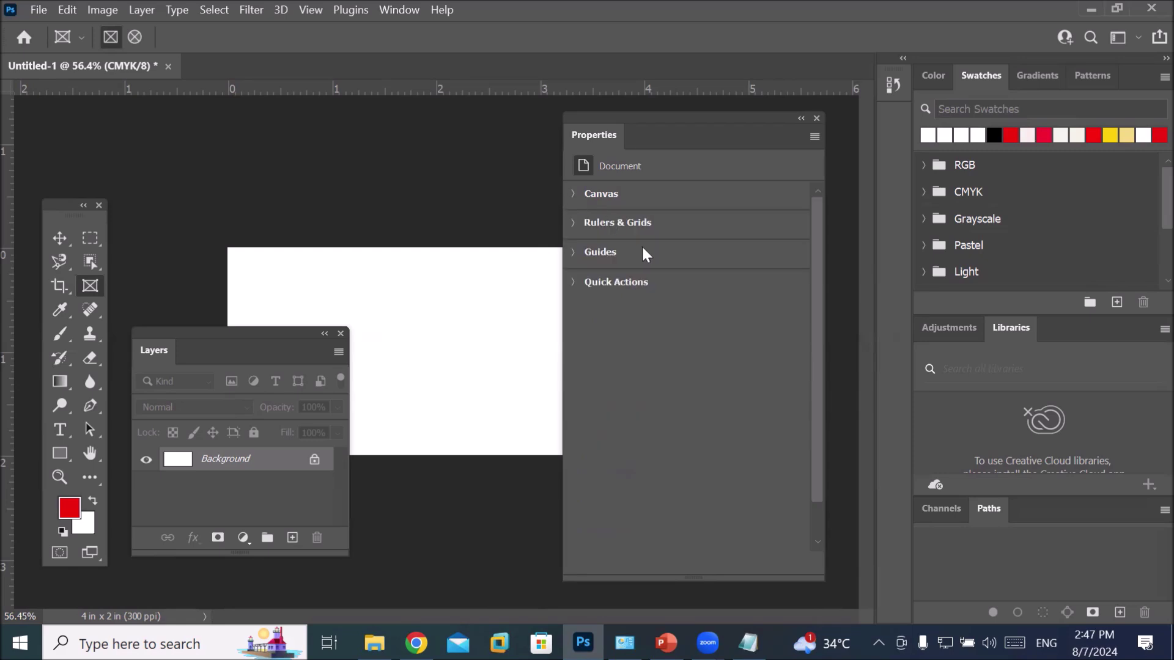
{"action": "left_click", "coordinate": [575, 225]}
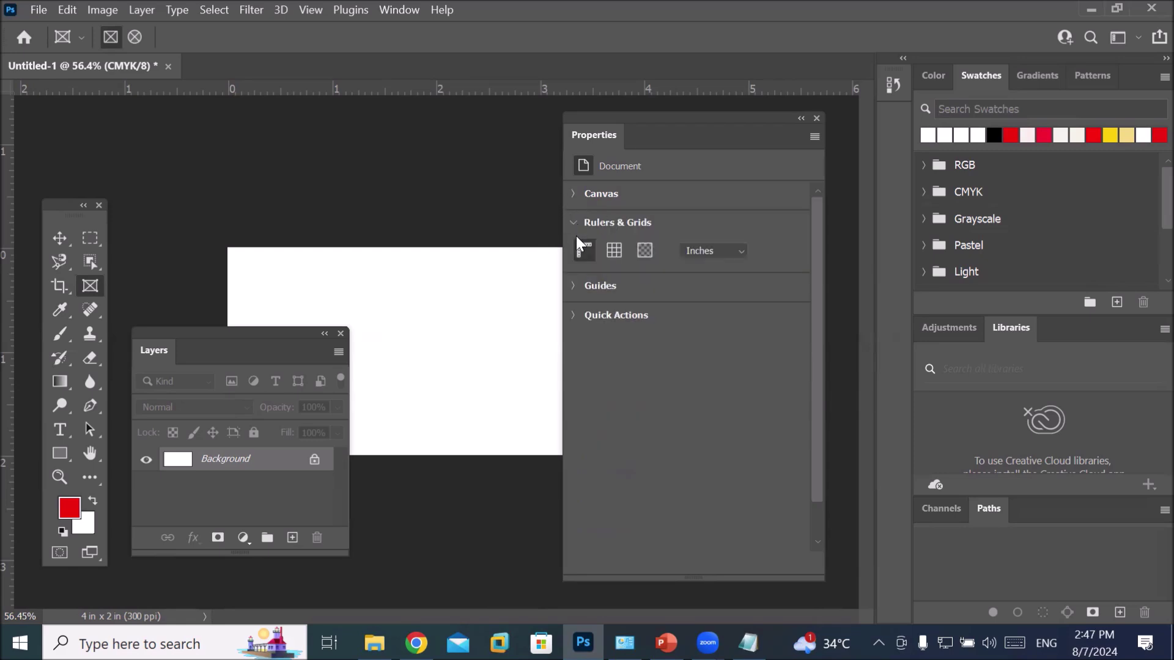
{"action": "left_click_drag", "start_coordinate": [655, 123], "coordinate": [657, 156]}
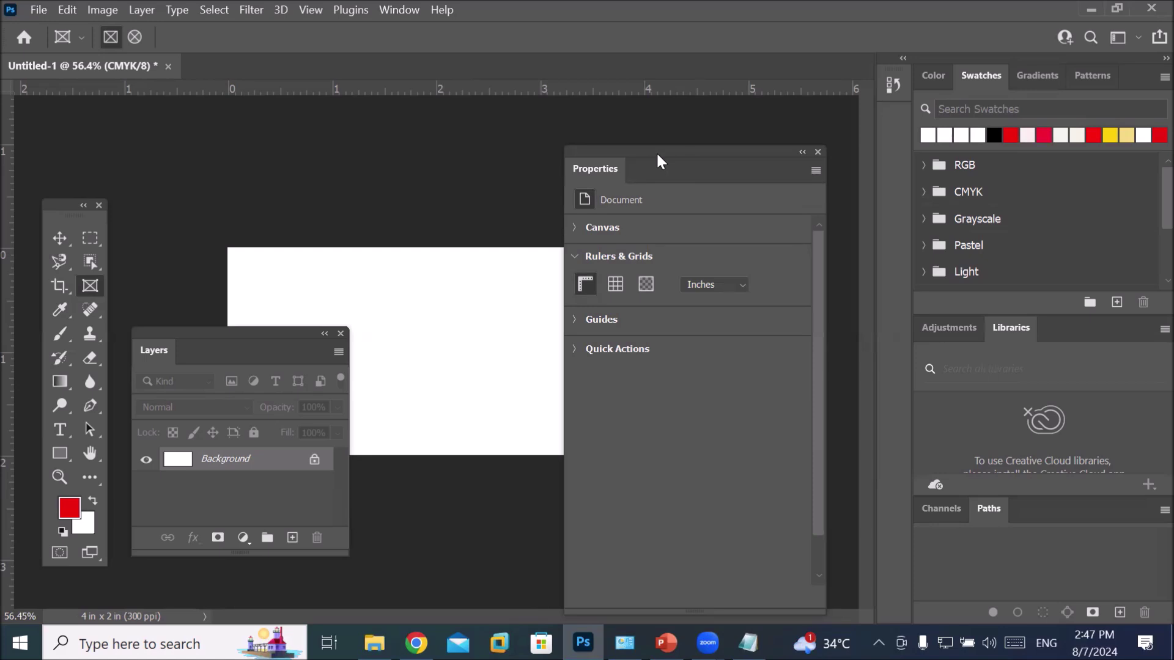
Step: Toggle the document rulers off and back on several times
{"action": "left_click", "coordinate": [589, 285]}
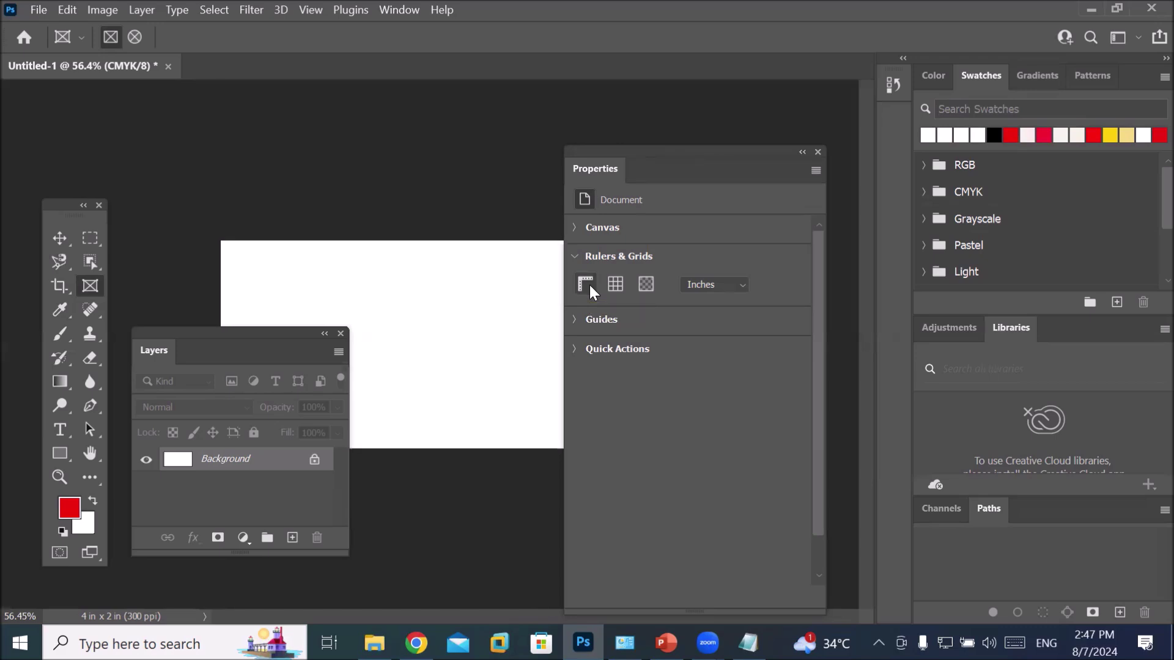
{"action": "left_click", "coordinate": [590, 285]}
{"action": "left_click", "coordinate": [589, 285]}
{"action": "left_click", "coordinate": [589, 285]}
{"action": "left_click", "coordinate": [590, 285]}
{"action": "left_click", "coordinate": [589, 285]}
{"action": "left_click", "coordinate": [590, 285]}
{"action": "left_click", "coordinate": [590, 285]}
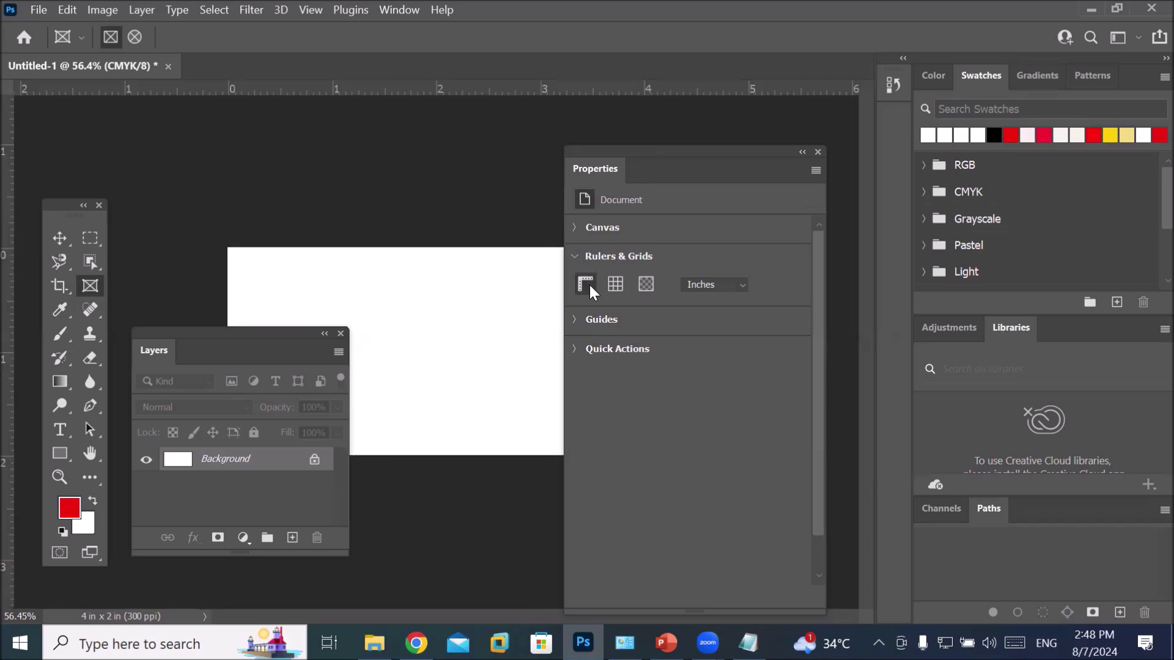
{"action": "left_click", "coordinate": [590, 285]}
{"action": "left_click", "coordinate": [588, 285]}
{"action": "left_click", "coordinate": [588, 285]}
{"action": "left_click", "coordinate": [588, 285]}
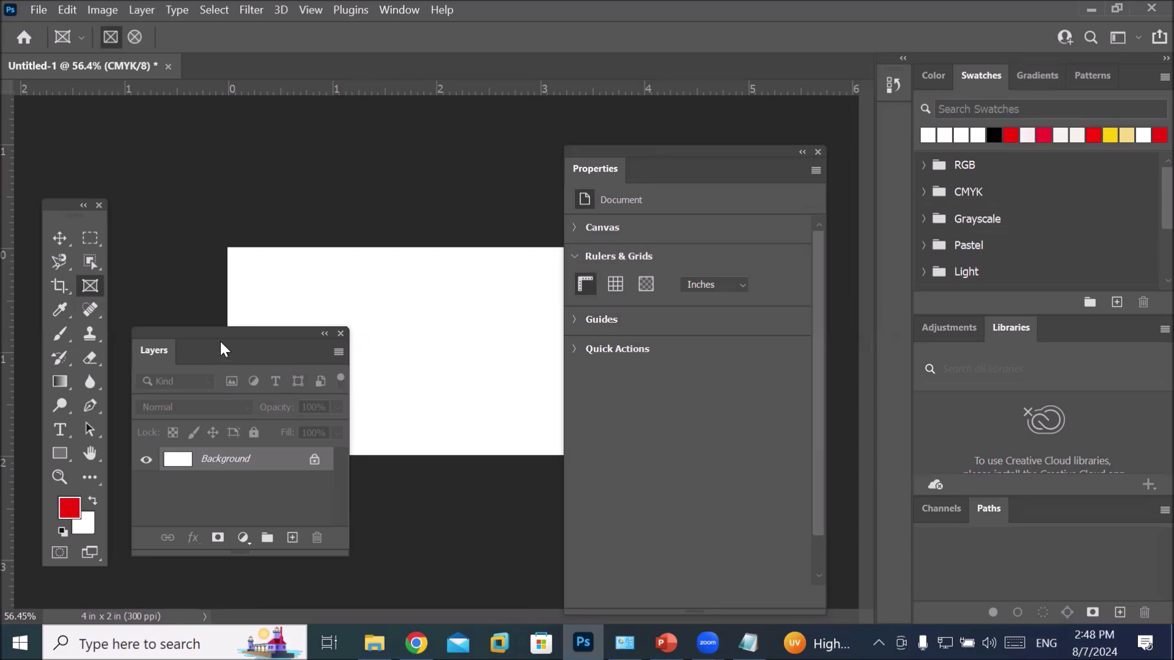
Step: Move the Layers panel lower to uncover the canvas and turn on the document grid
{"action": "left_click_drag", "start_coordinate": [220, 336], "coordinate": [194, 438]}
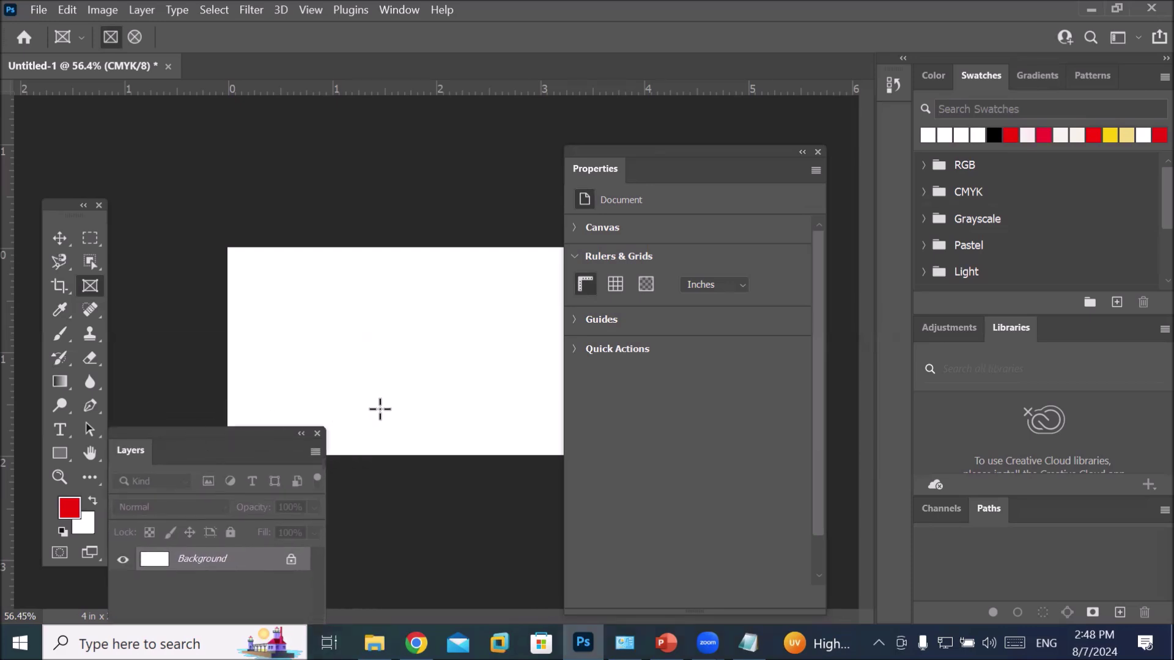
{"action": "scroll", "coordinate": [401, 405], "scroll_direction": "up", "scroll_amount": 4}
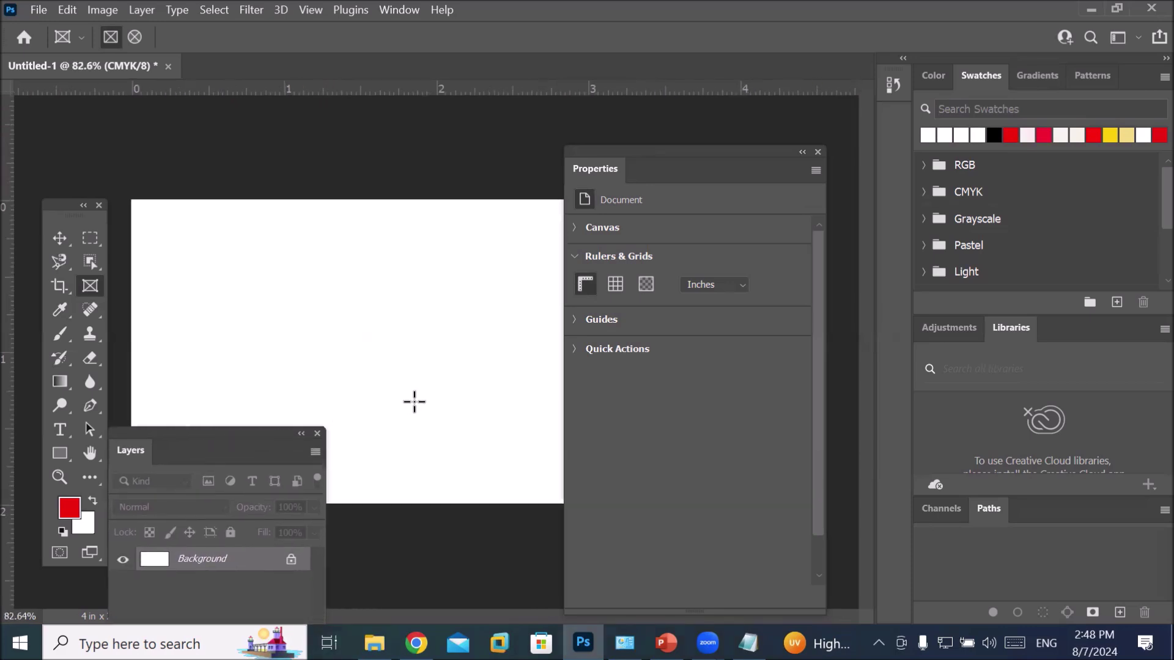
{"action": "scroll", "coordinate": [414, 401], "scroll_direction": "down", "scroll_amount": 2}
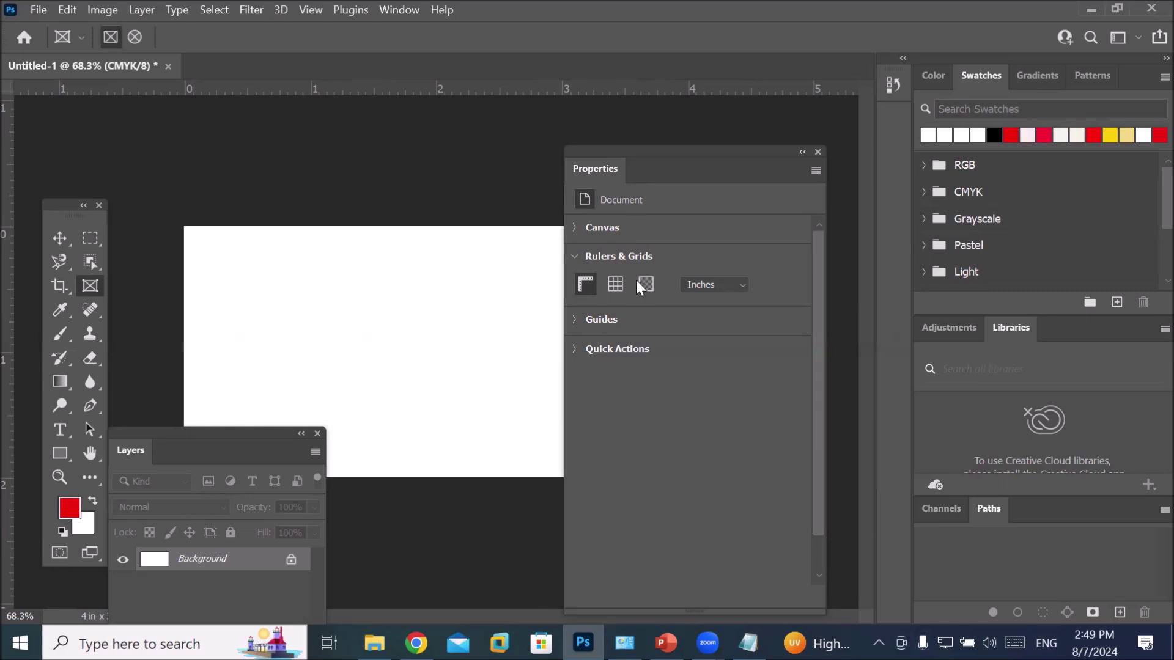
{"action": "left_click", "coordinate": [615, 284]}
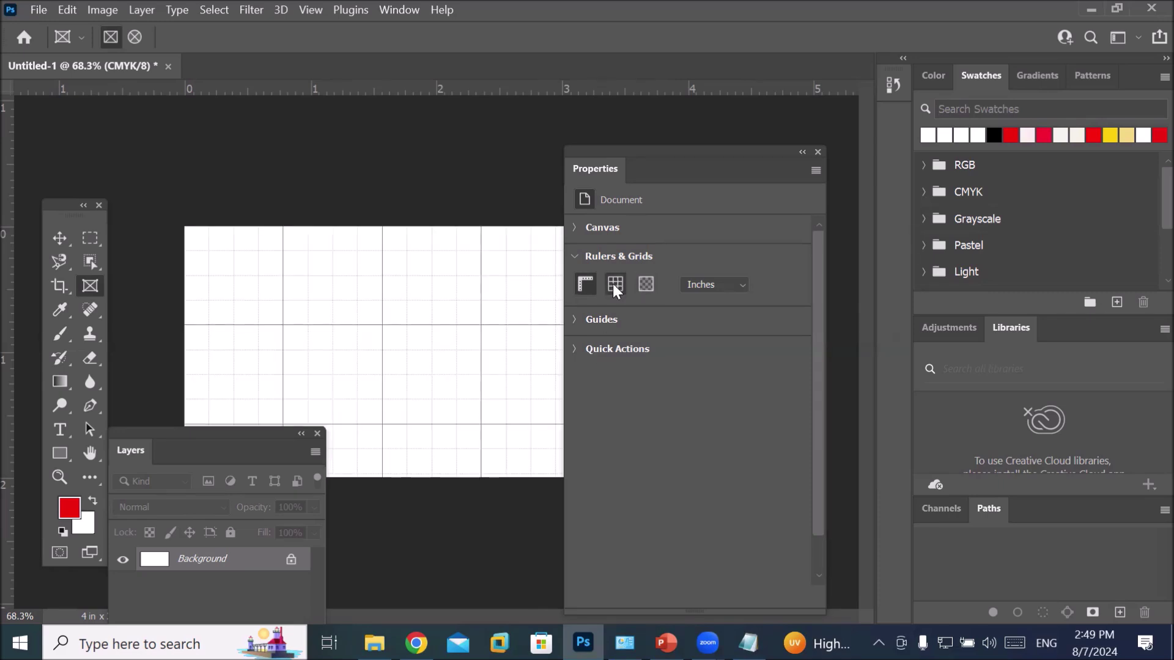
{"action": "left_click", "coordinate": [614, 289]}
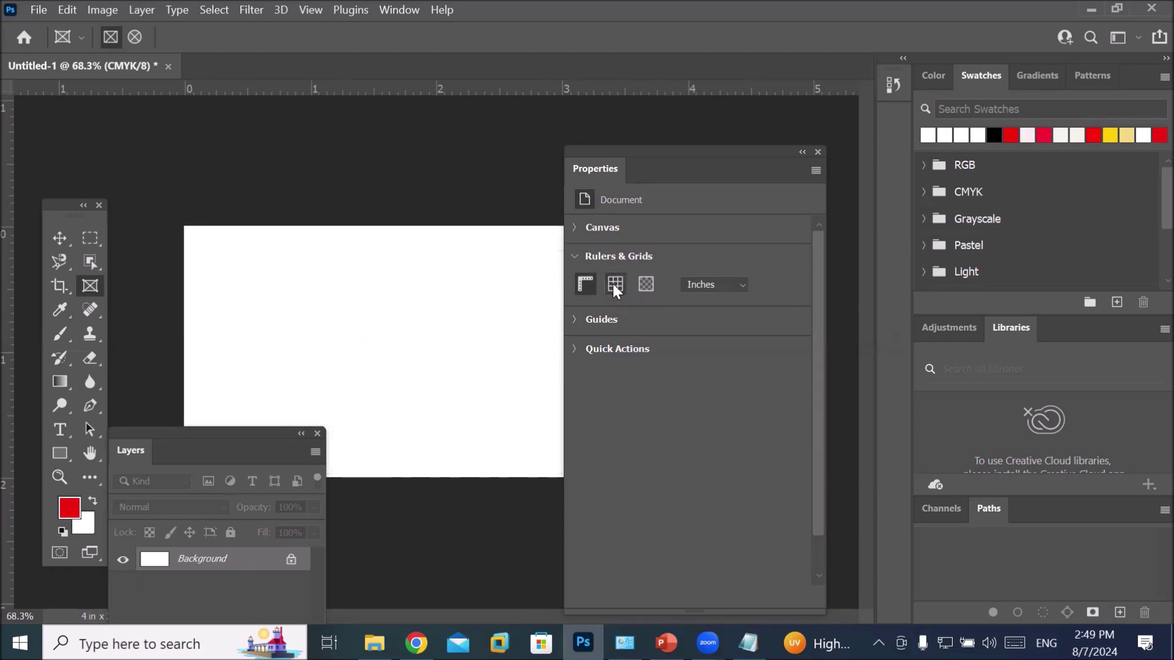
{"action": "left_click", "coordinate": [614, 288]}
{"action": "left_click", "coordinate": [614, 287]}
{"action": "left_click", "coordinate": [614, 288]}
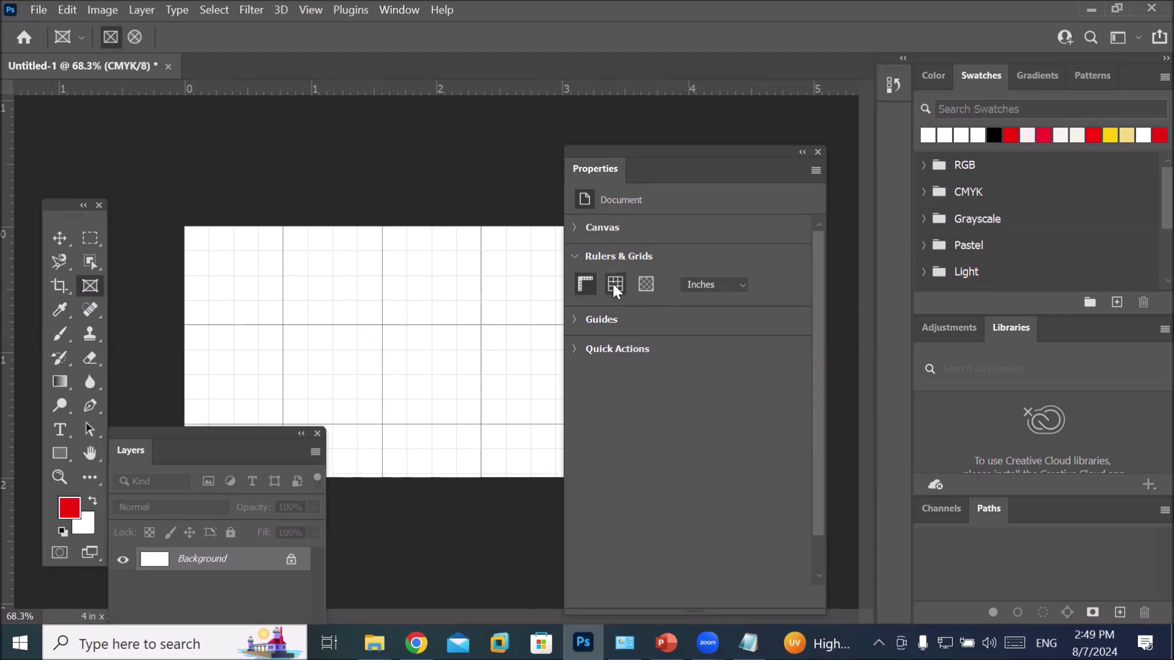
Step: Collapse the Properties and Layers panels to icons and park them beside the canvas so it is fully uncovered
{"action": "left_click_drag", "start_coordinate": [170, 438], "coordinate": [361, 267]}
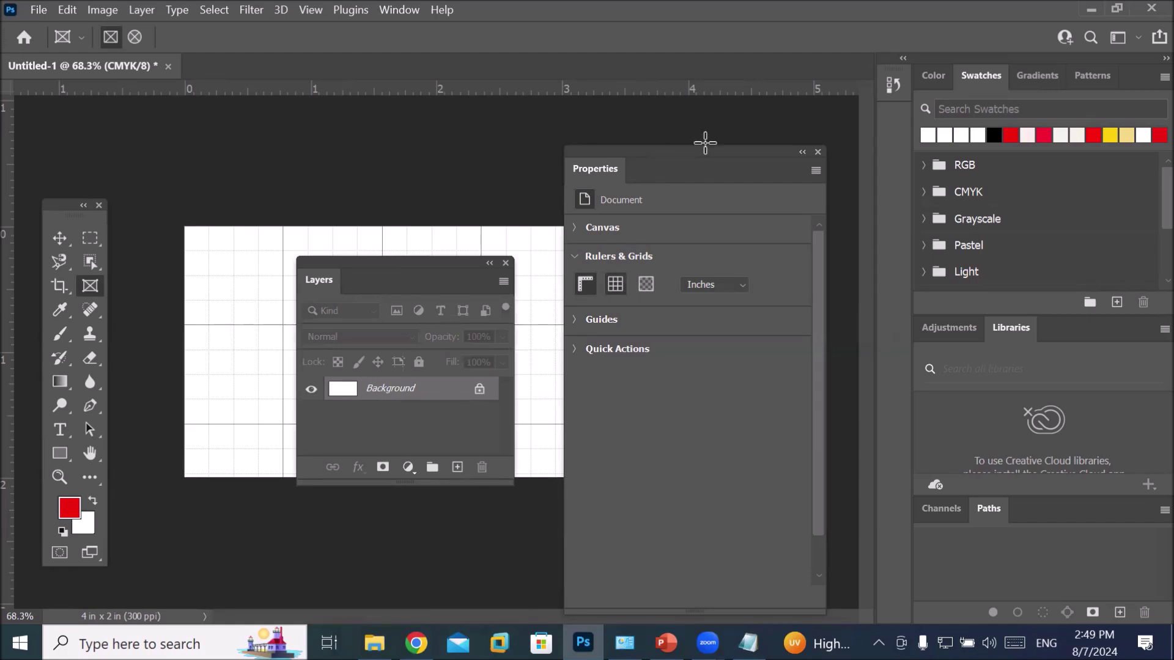
{"action": "left_click", "coordinate": [802, 152]}
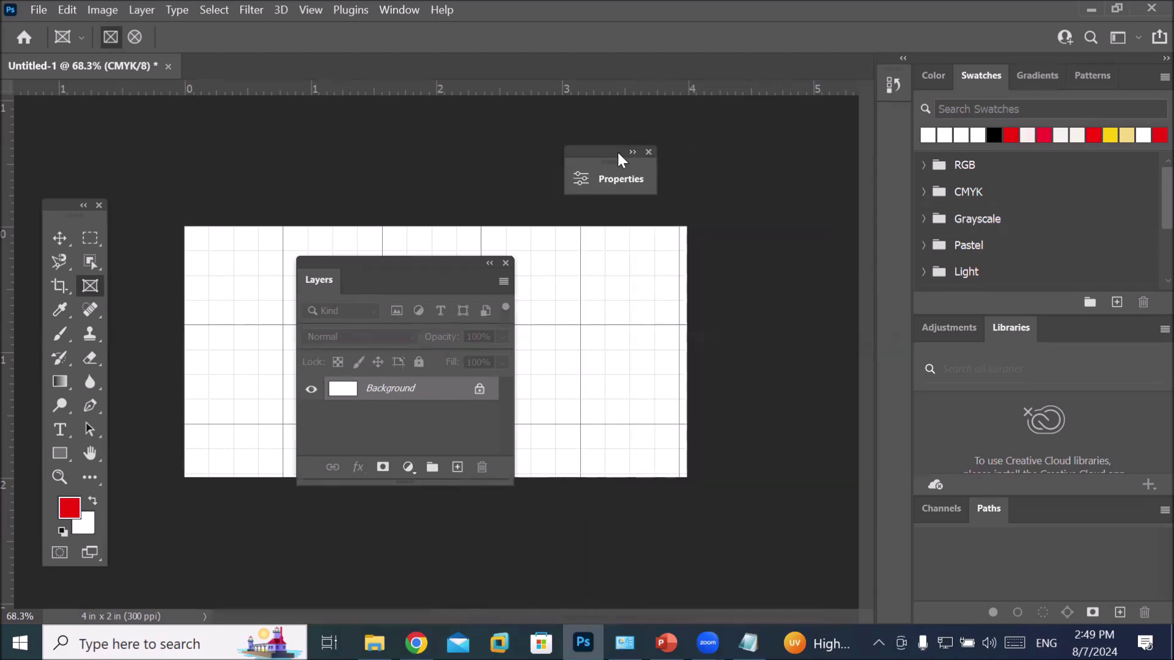
{"action": "left_click_drag", "start_coordinate": [618, 151], "coordinate": [771, 126]}
{"action": "left_click_drag", "start_coordinate": [367, 271], "coordinate": [689, 231]}
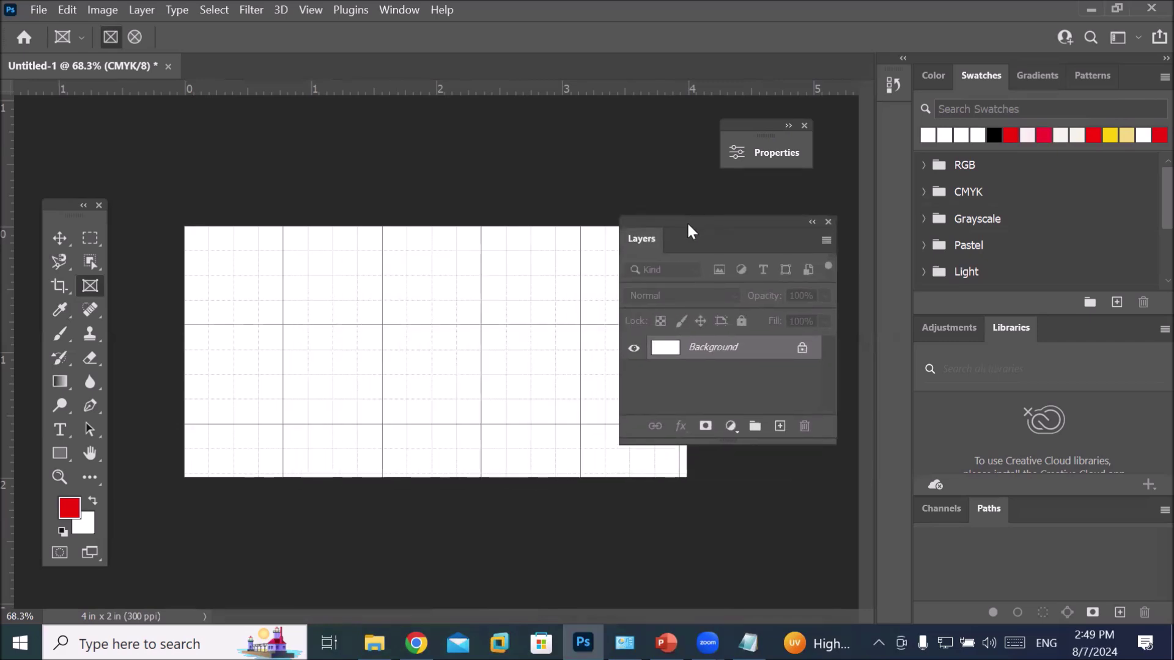
{"action": "left_click", "coordinate": [813, 224]}
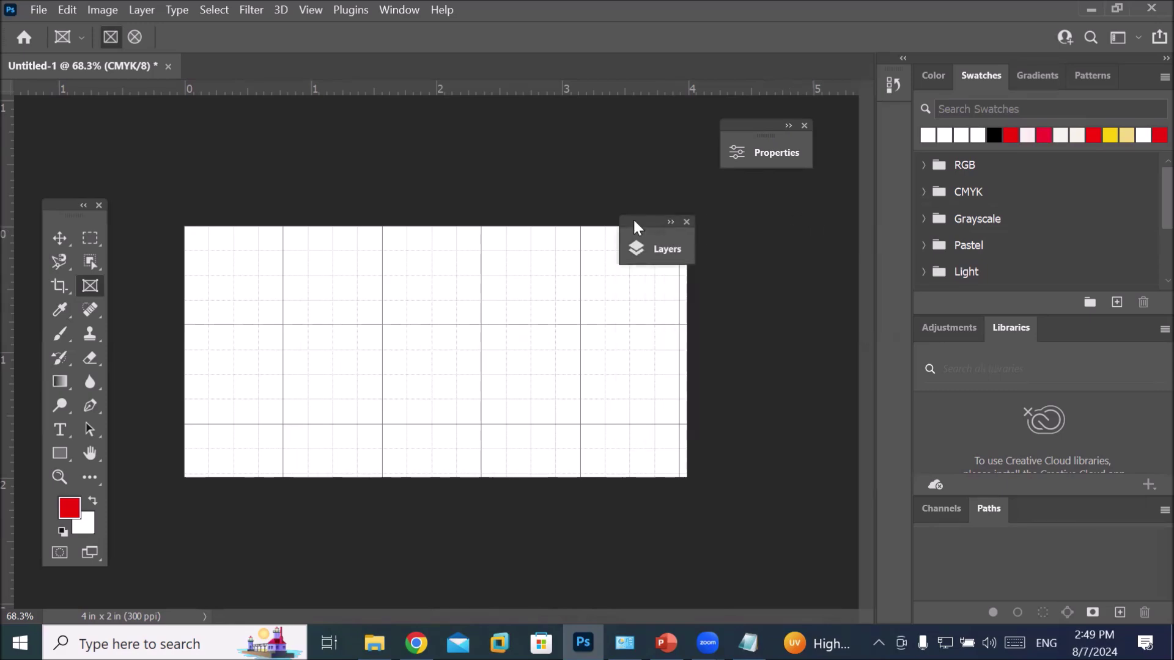
{"action": "left_click_drag", "start_coordinate": [689, 219], "coordinate": [775, 212]}
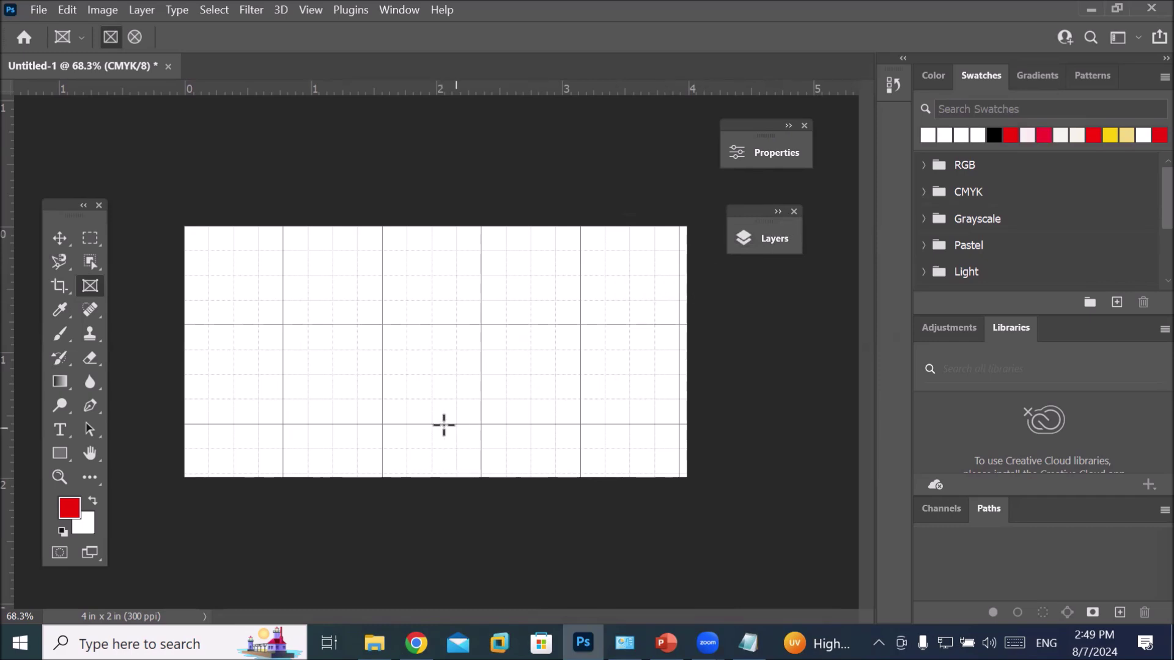
Step: Reopen Properties, toggle the document grid off and back on, and collapse the panel again
{"action": "left_click", "coordinate": [751, 153]}
{"action": "left_click", "coordinate": [505, 261]}
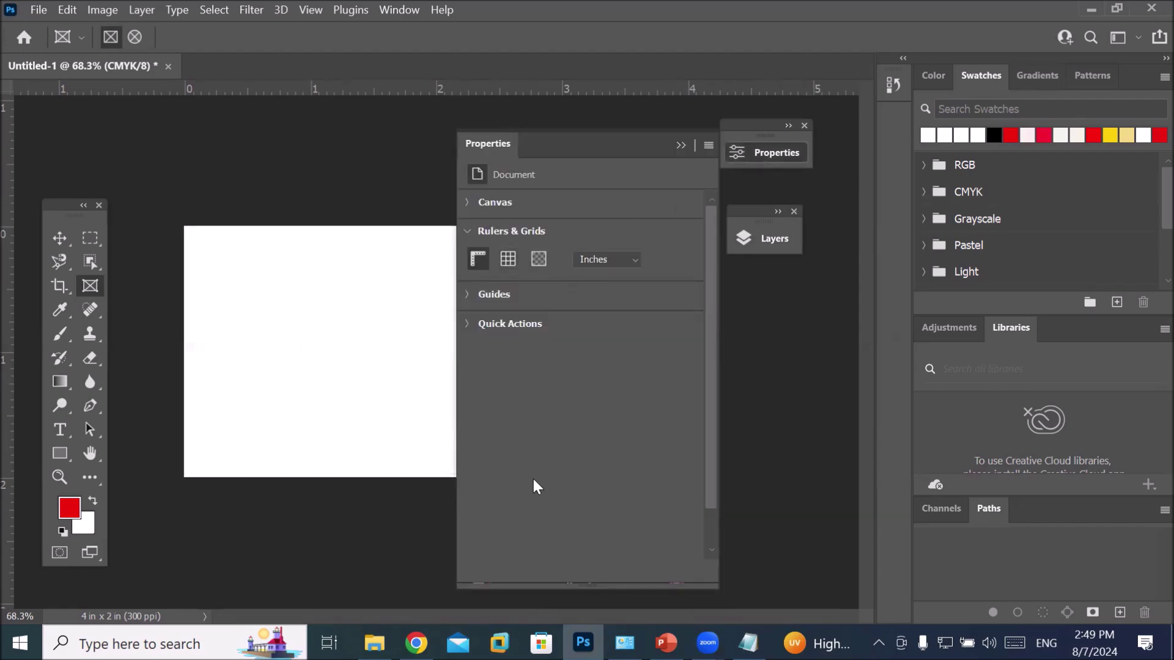
{"action": "left_click", "coordinate": [507, 257]}
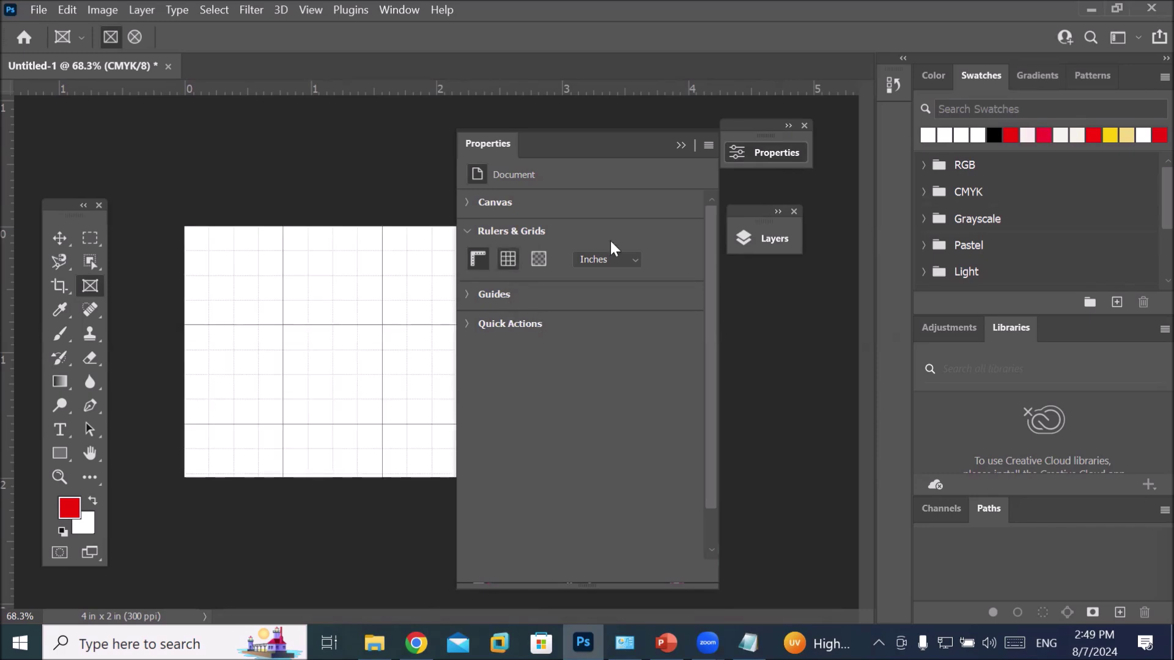
{"action": "left_click", "coordinate": [681, 147]}
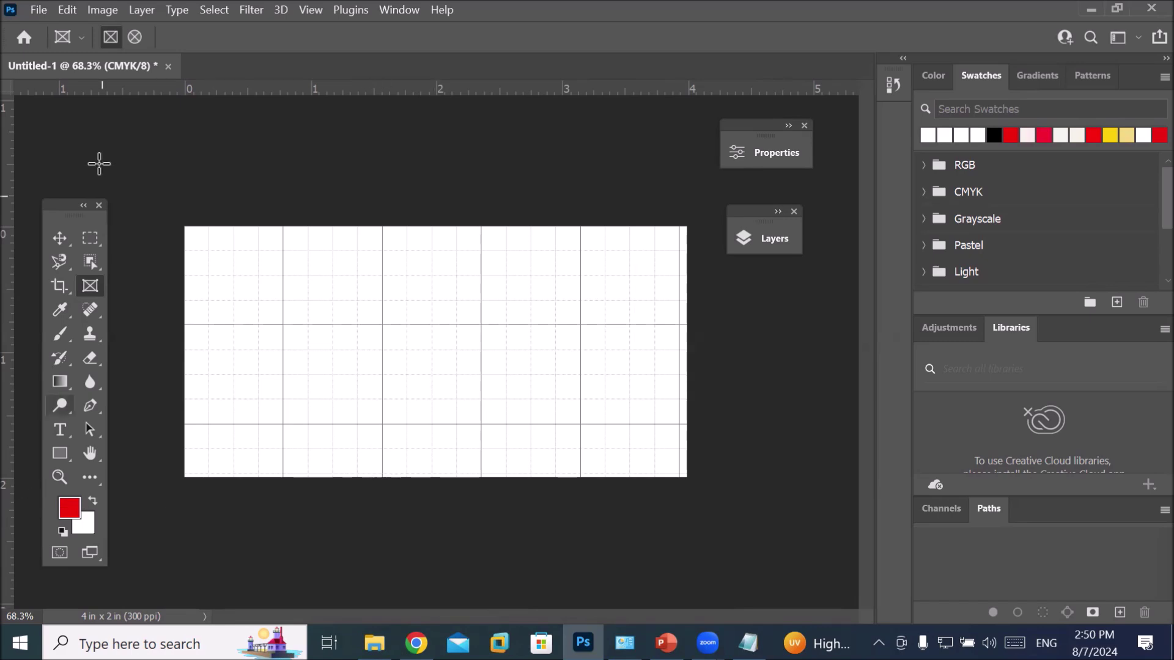
Step: Move the floating toolbar over the canvas's left part and activate the Horizontal Type tool
{"action": "left_click_drag", "start_coordinate": [62, 202], "coordinate": [322, 128]}
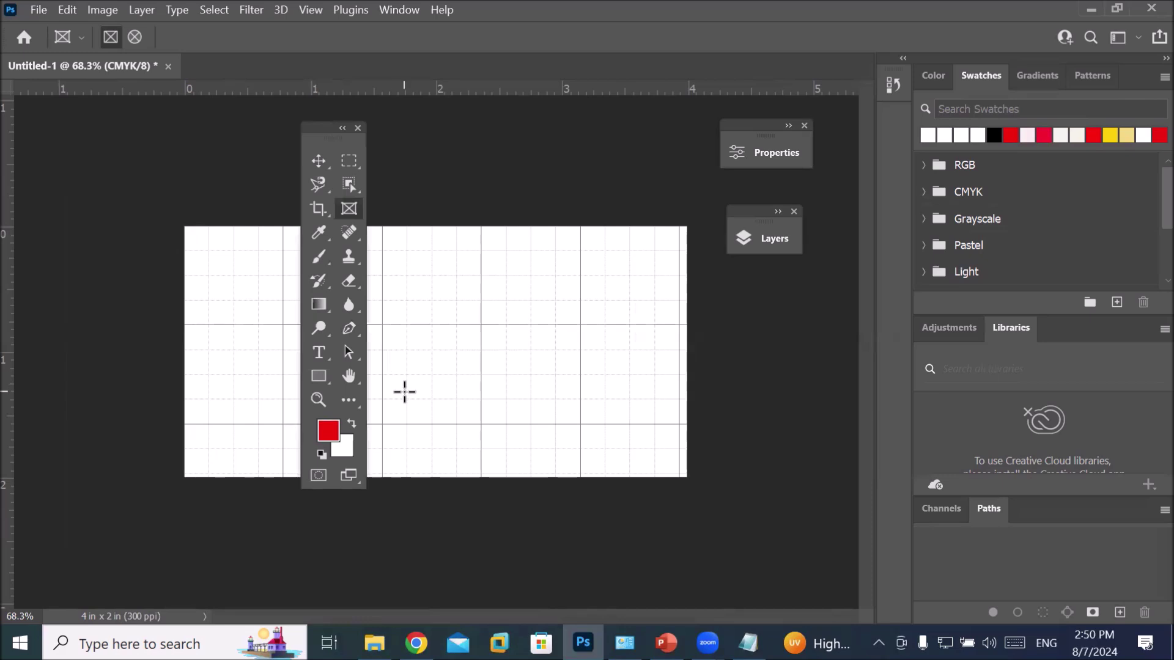
{"action": "left_click_drag", "start_coordinate": [318, 126], "coordinate": [224, 134]}
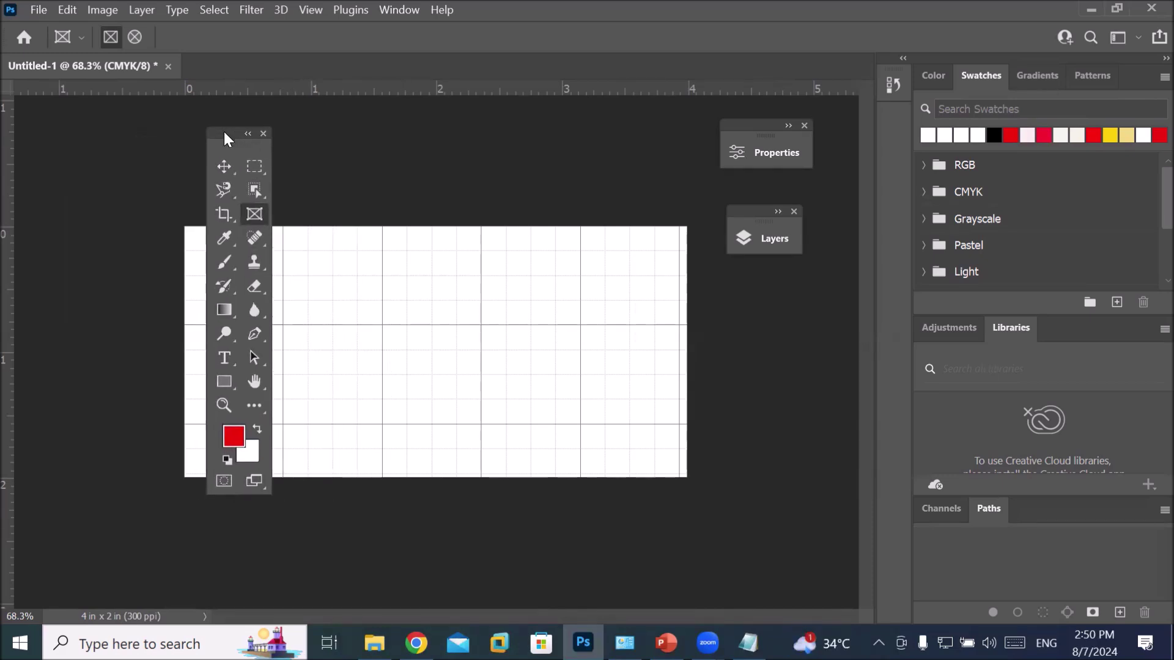
{"action": "left_click", "coordinate": [230, 357]}
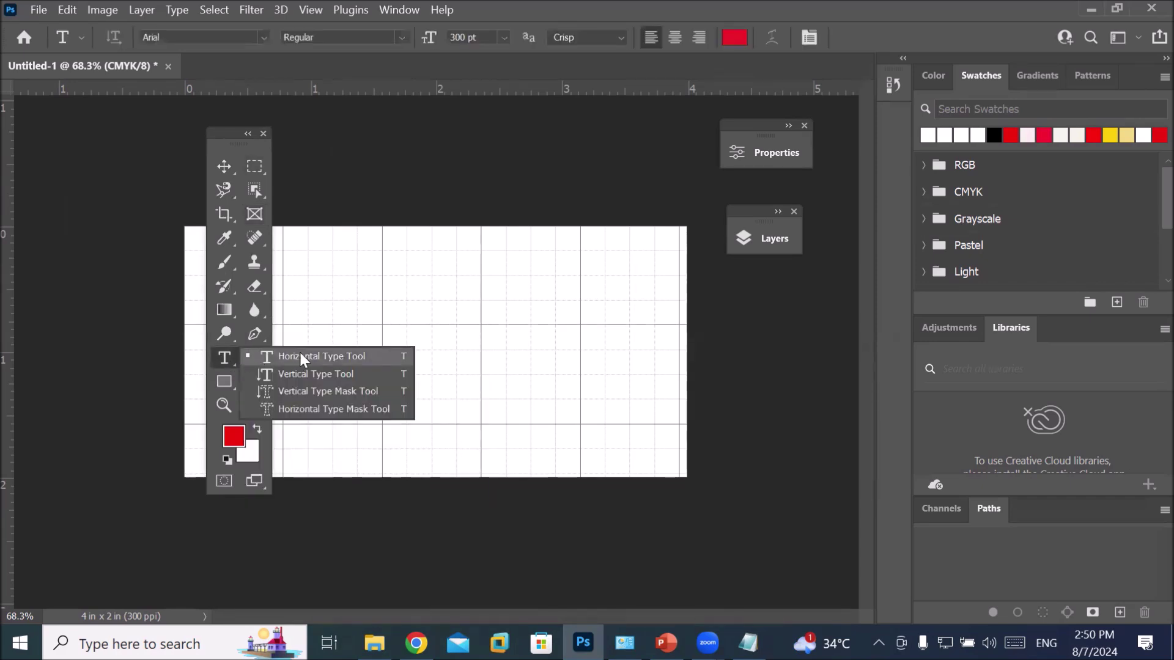
{"action": "left_click", "coordinate": [335, 359]}
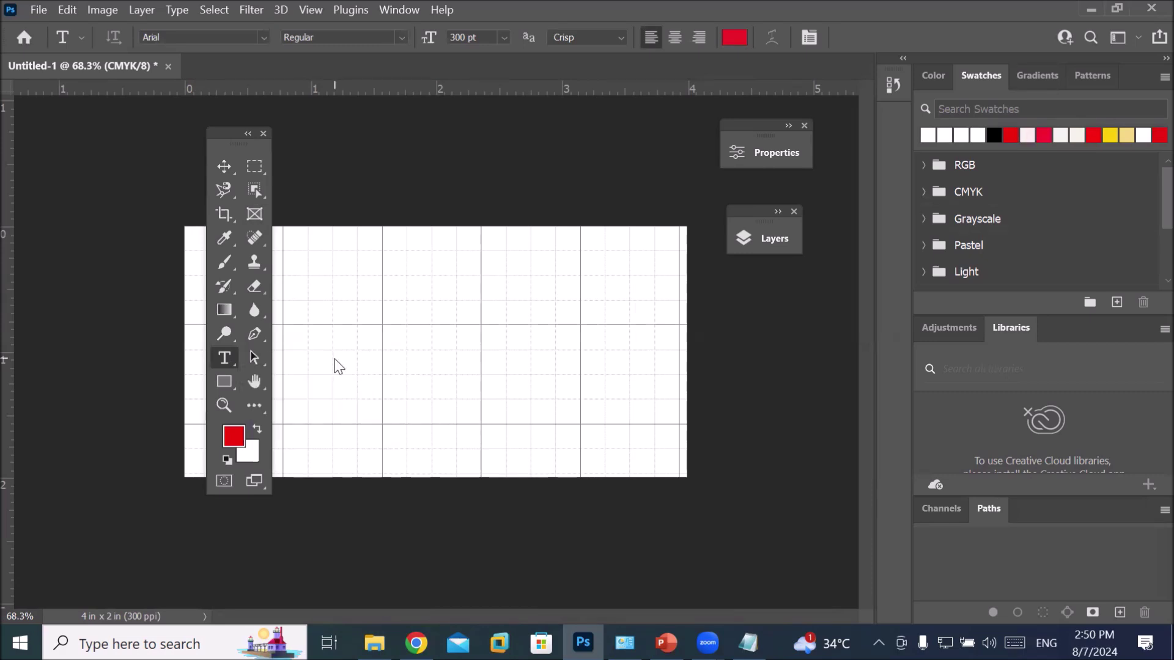
{"action": "left_click", "coordinate": [370, 268]}
Step: Set the text font to Anton SC and the font size to 24 pt
{"action": "left_click", "coordinate": [264, 38]}
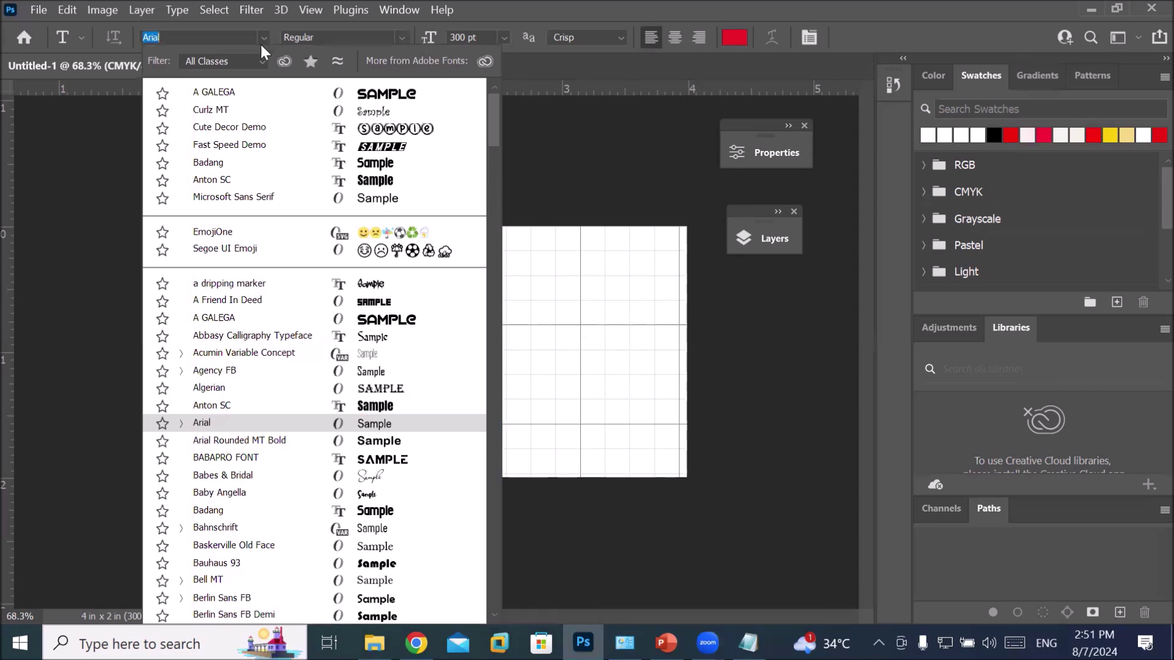
{"action": "left_click", "coordinate": [378, 406]}
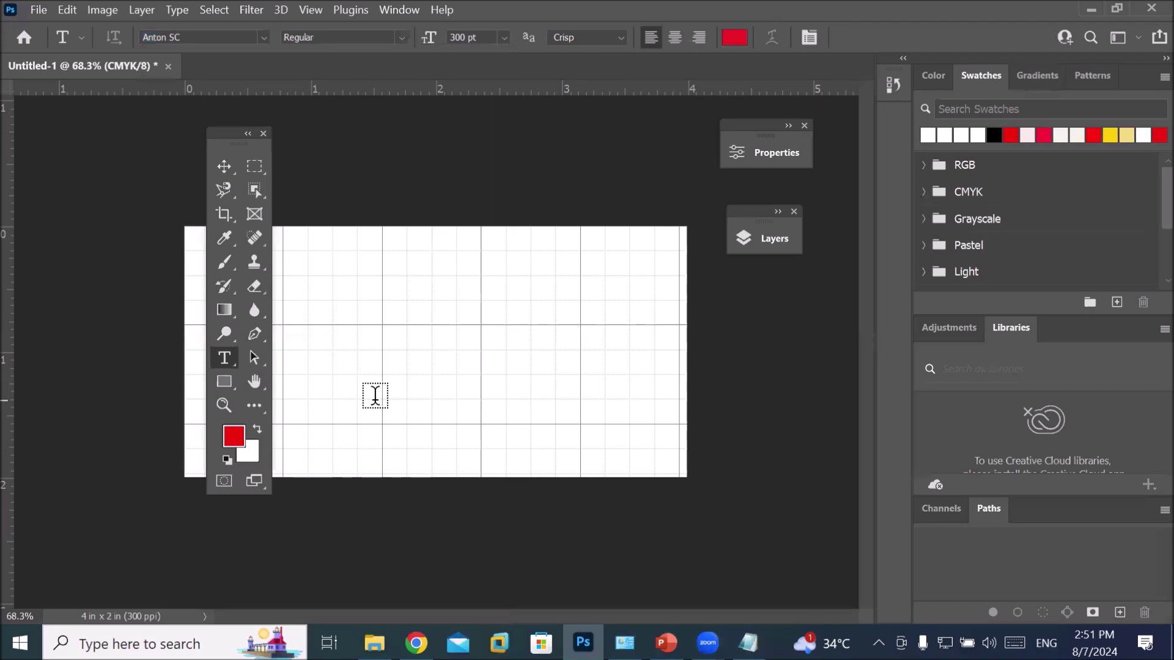
{"action": "left_click", "coordinate": [505, 38]}
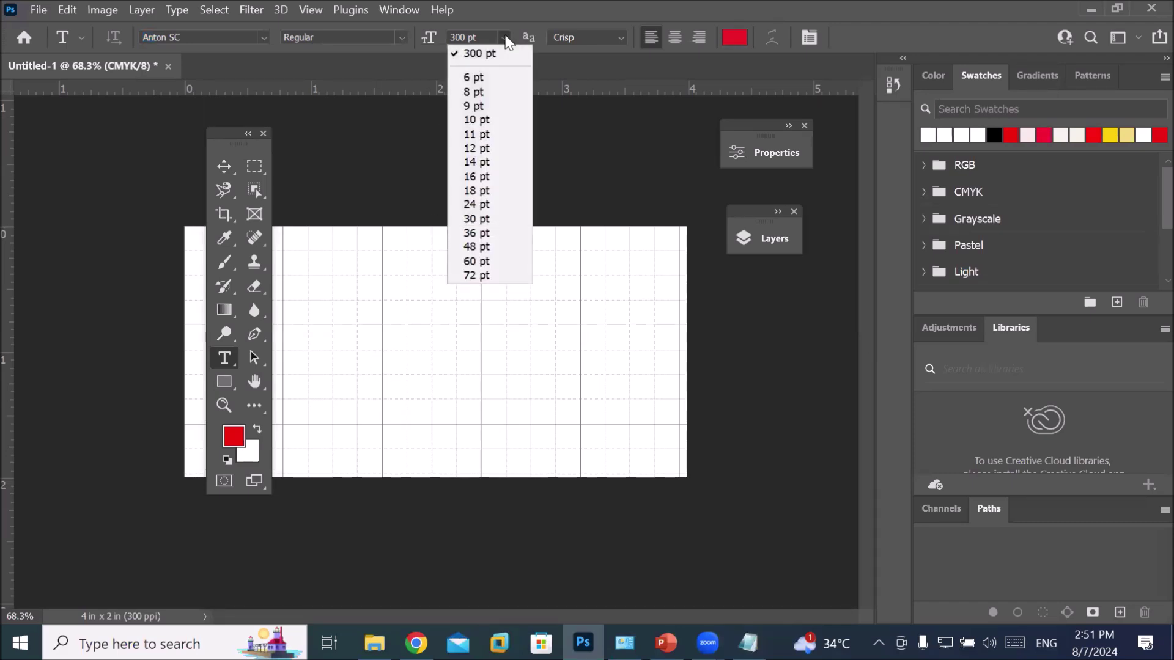
{"action": "left_click", "coordinate": [507, 205]}
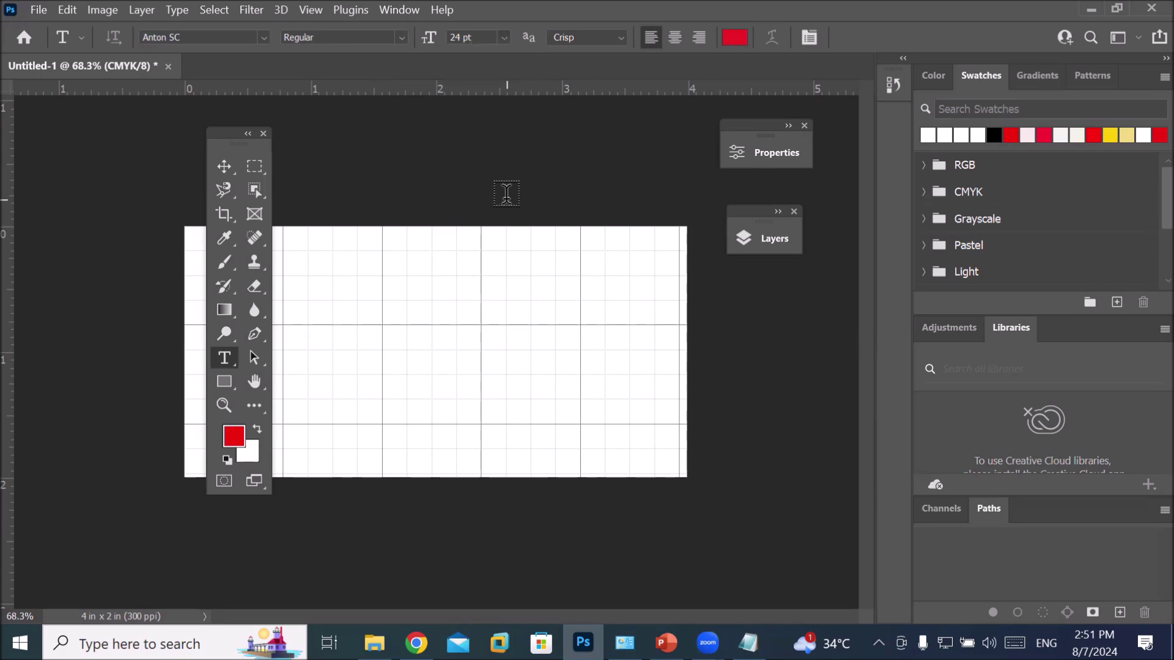
Step: Choose a bright red as the text colour for the Type tool
{"action": "left_click", "coordinate": [735, 36]}
{"action": "left_click_drag", "start_coordinate": [553, 121], "coordinate": [578, 113]}
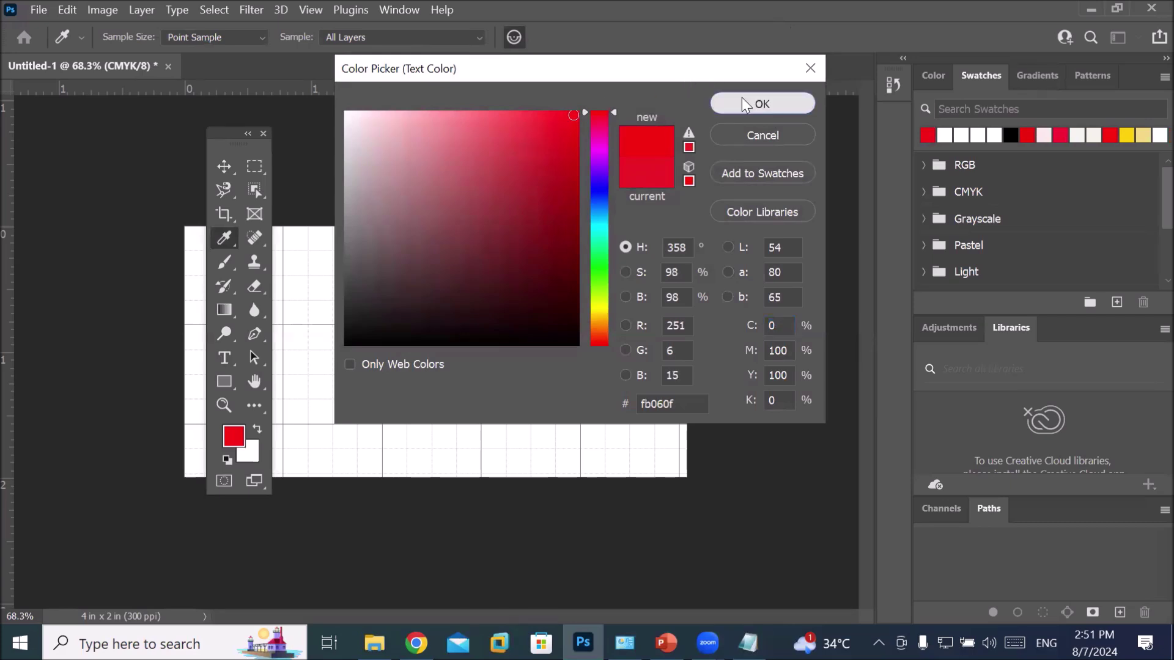
{"action": "left_click", "coordinate": [762, 104]}
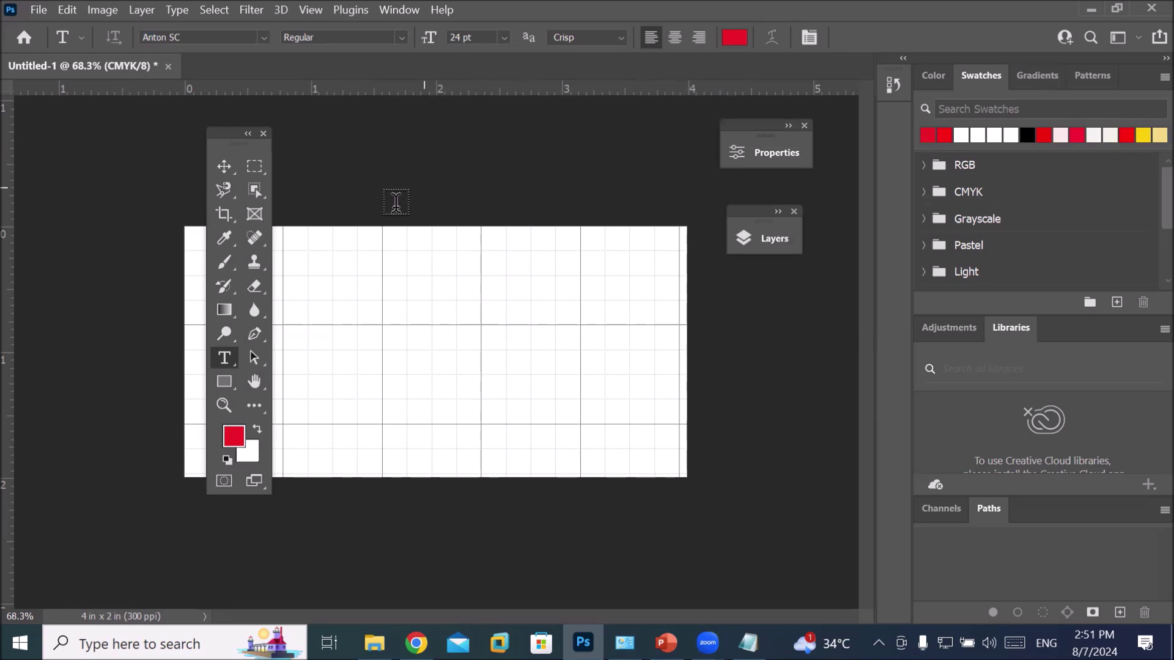
Step: Add a text line with the person's title and name in the upper middle of the canvas and commit it
{"action": "left_click", "coordinate": [323, 306]}
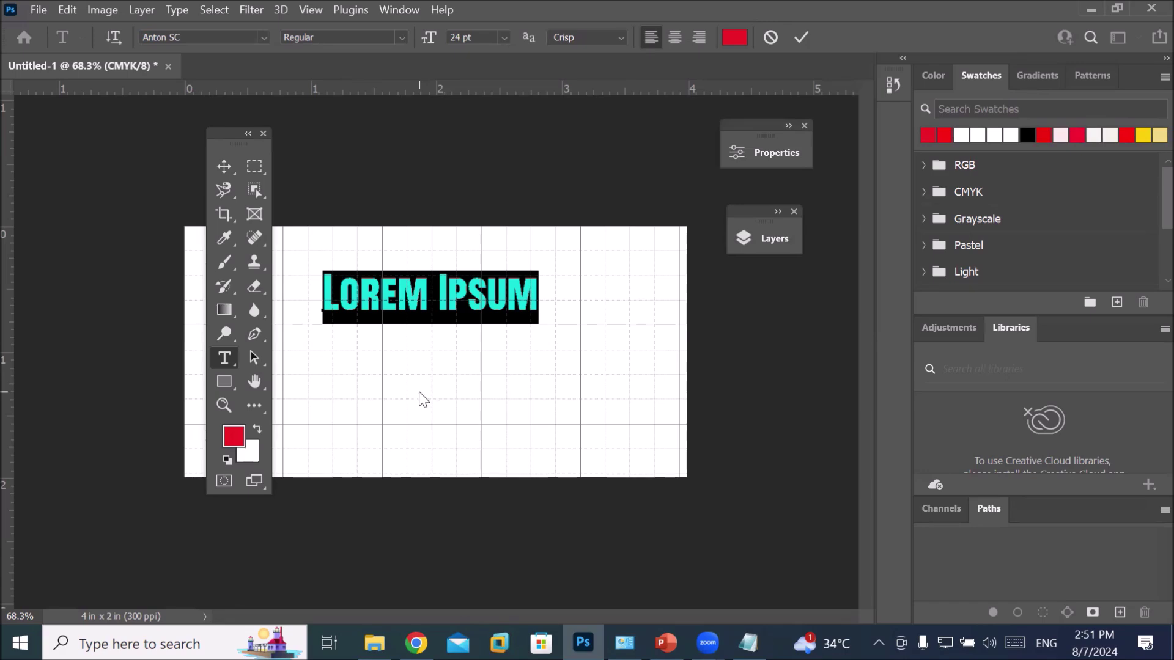
{"action": "type", "text": "MR AHMAD"}
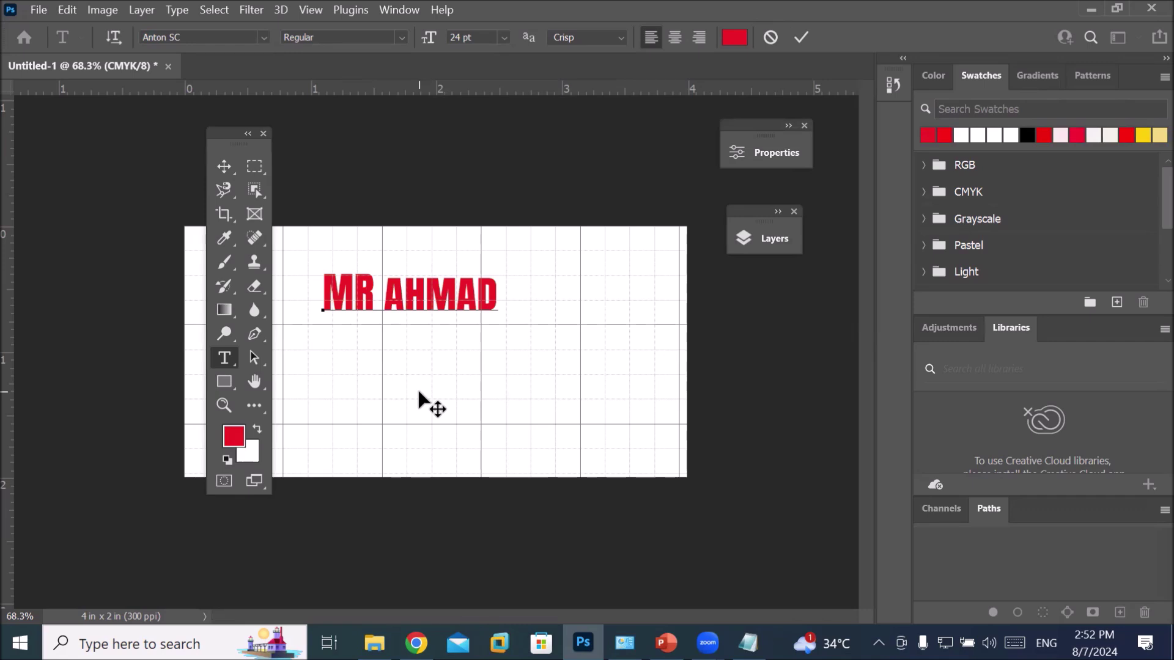
{"action": "left_click", "coordinate": [801, 38]}
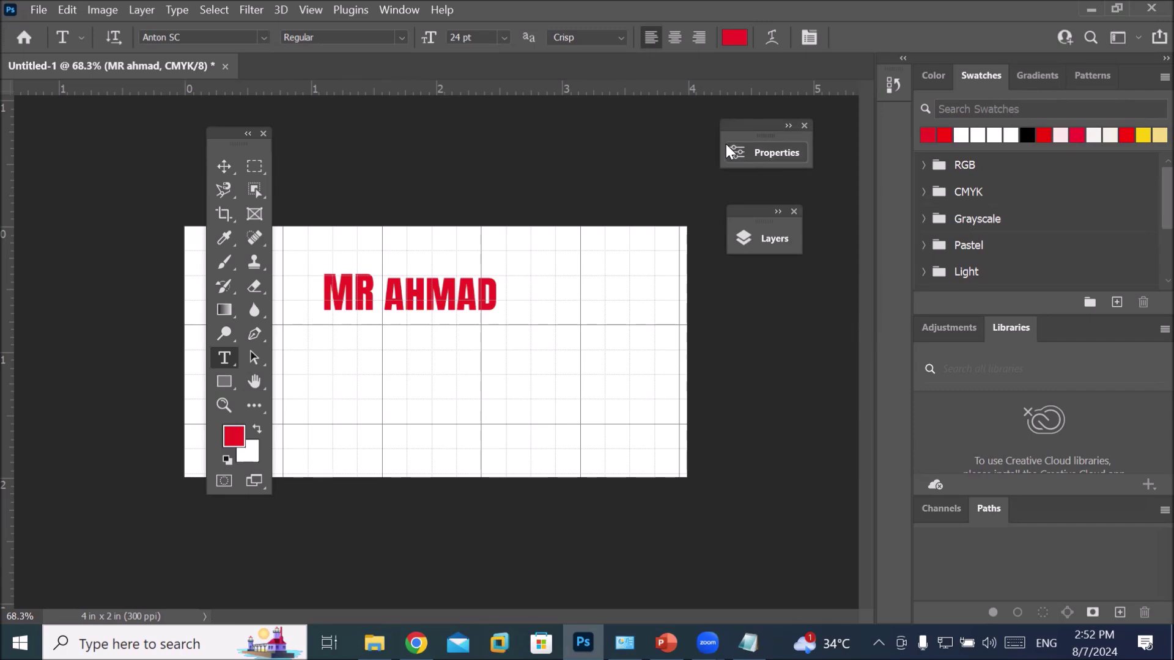
Step: Expand the Layers panel, float it over the canvas's right part, and switch between the text and Background layers, ending on Background
{"action": "left_click", "coordinate": [773, 240]}
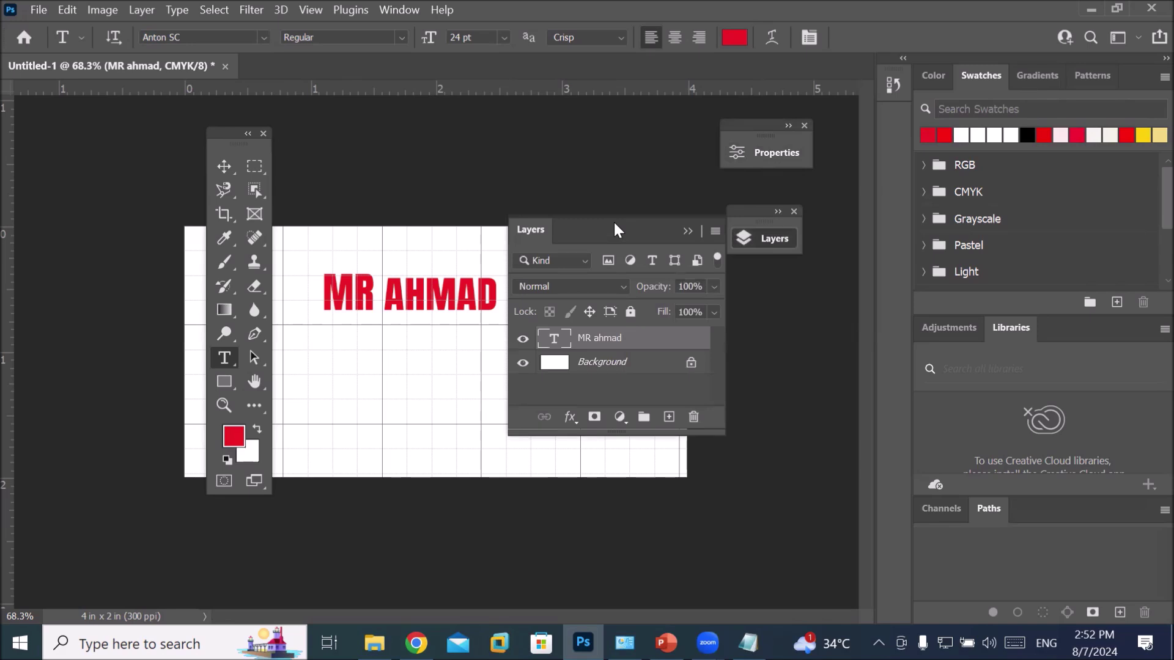
{"action": "left_click_drag", "start_coordinate": [619, 230], "coordinate": [682, 209]}
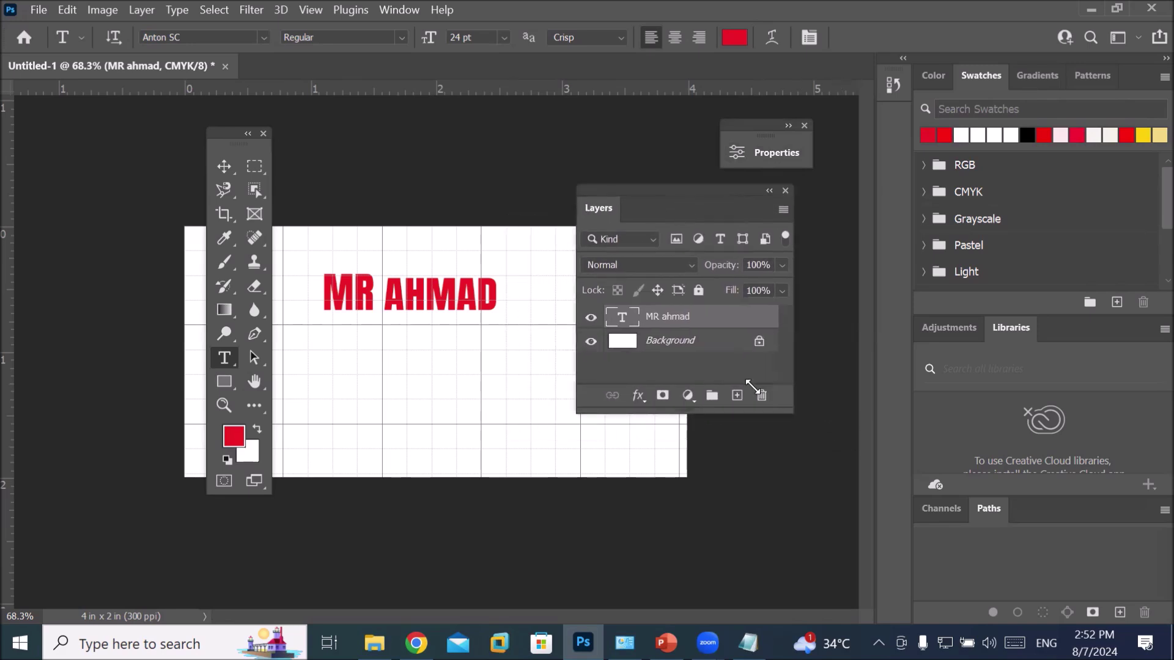
{"action": "left_click", "coordinate": [653, 344]}
{"action": "left_click", "coordinate": [659, 350]}
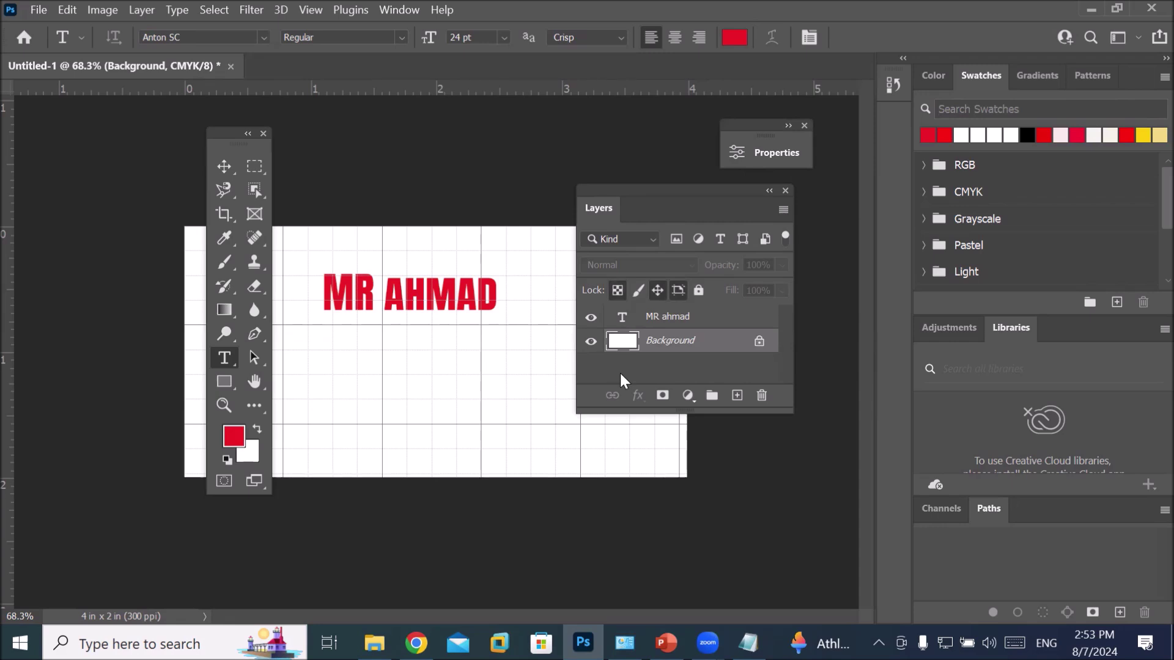
{"action": "left_click", "coordinate": [683, 319]}
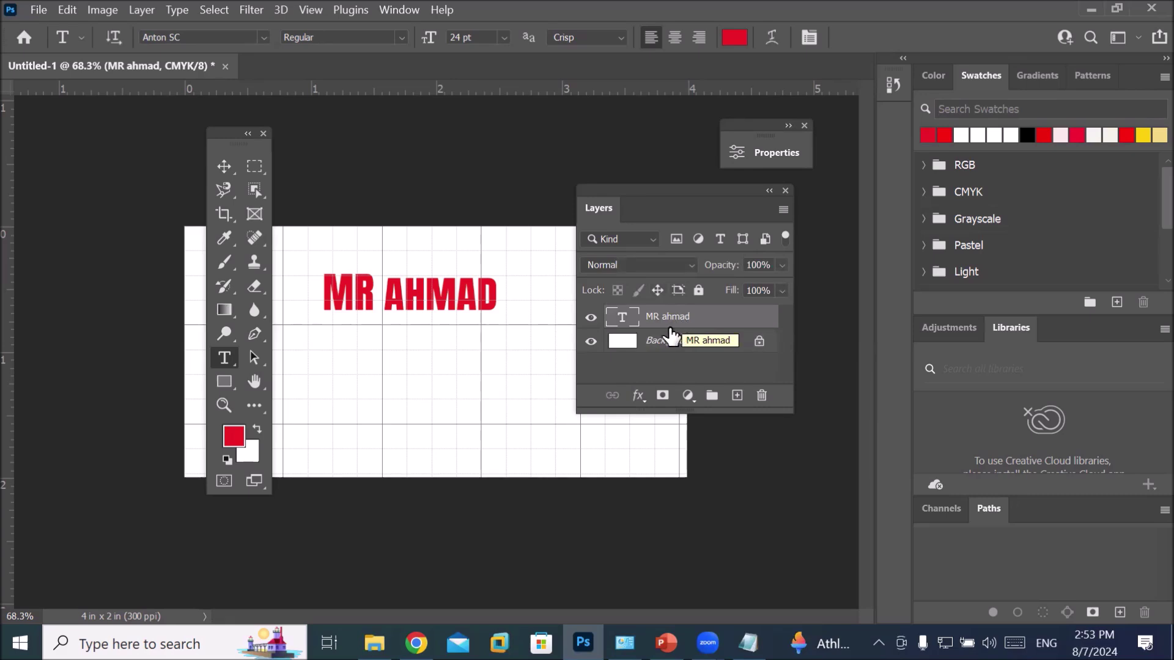
{"action": "left_click", "coordinate": [653, 344]}
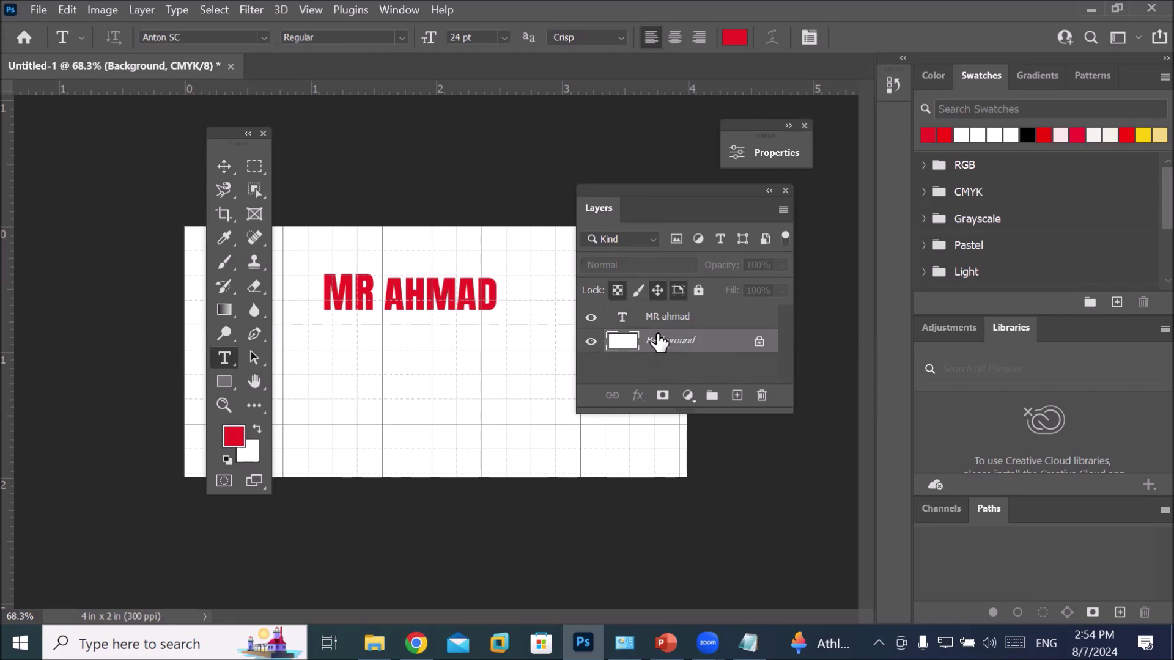
Step: Recolor only the name word of the text layer to blue 0909fb and commit the edit
{"action": "left_click", "coordinate": [682, 318]}
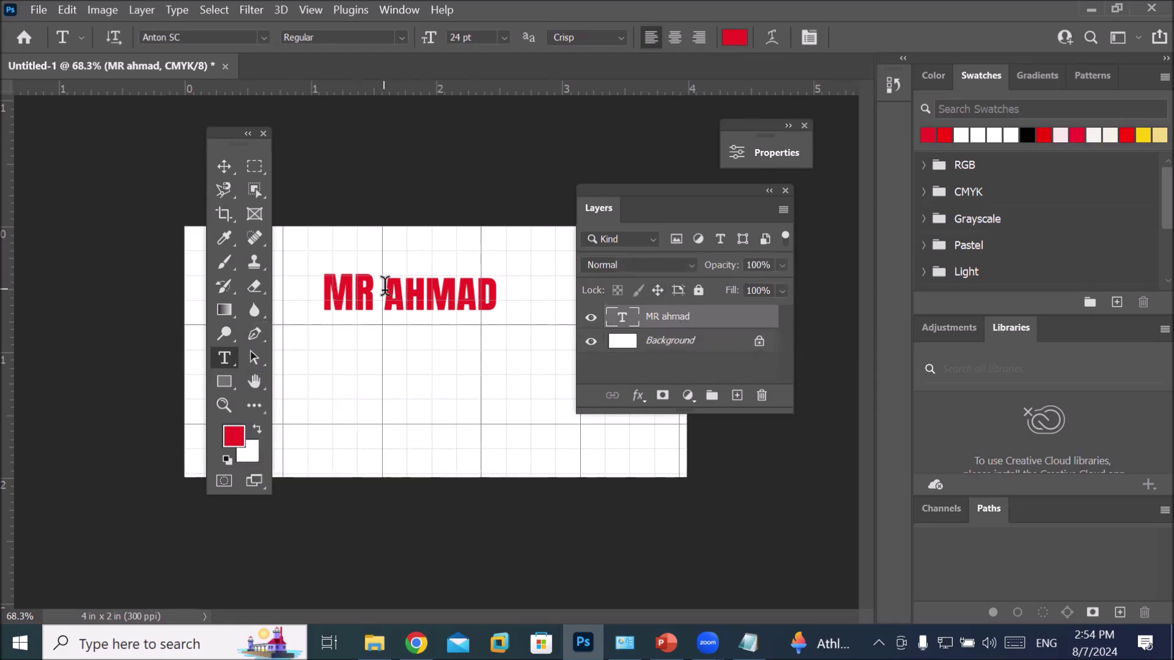
{"action": "left_click_drag", "start_coordinate": [388, 286], "coordinate": [511, 291]}
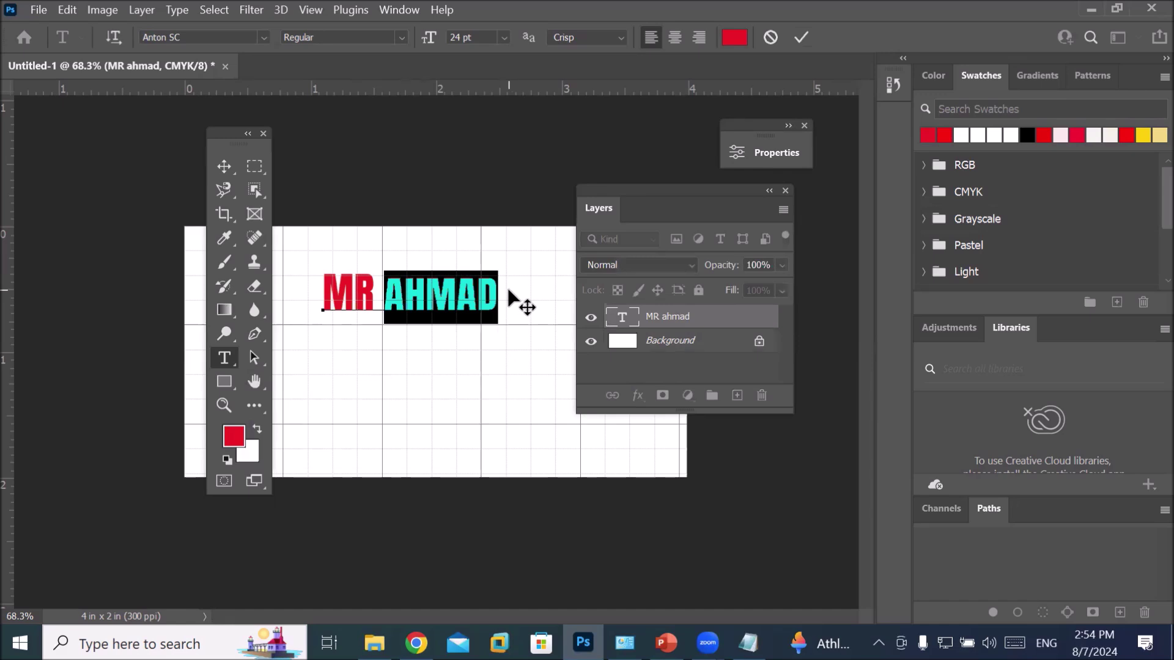
{"action": "left_click", "coordinate": [735, 38]}
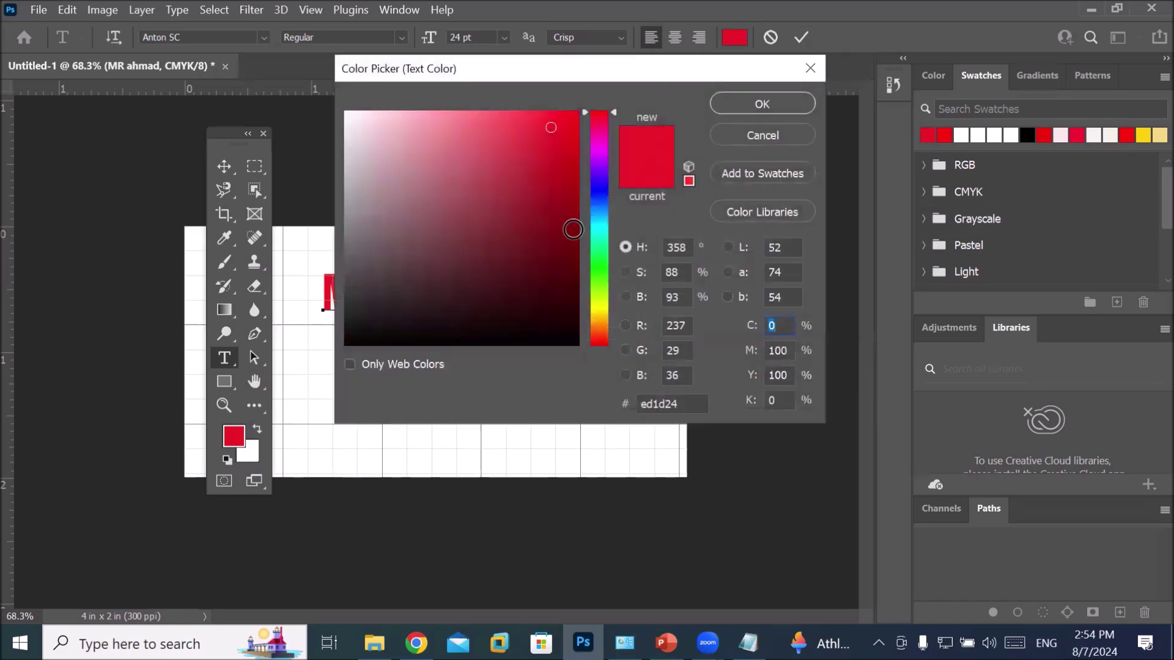
{"action": "left_click", "coordinate": [599, 189]}
{"action": "left_click_drag", "start_coordinate": [556, 126], "coordinate": [571, 116]}
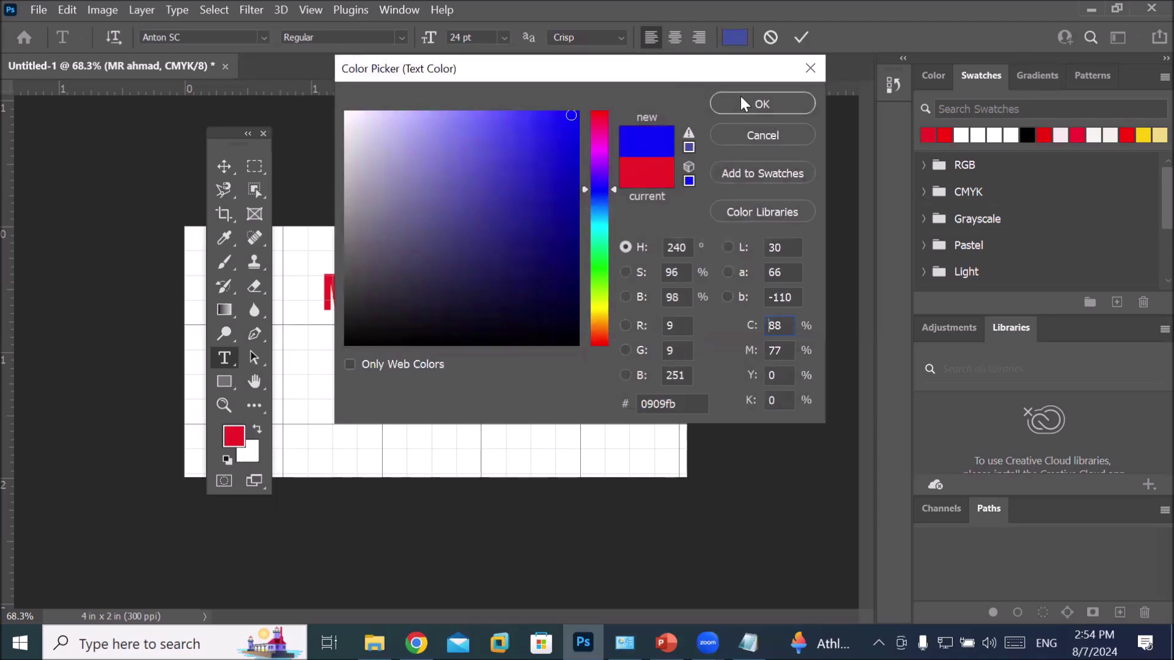
{"action": "left_click", "coordinate": [795, 102]}
{"action": "left_click", "coordinate": [802, 38]}
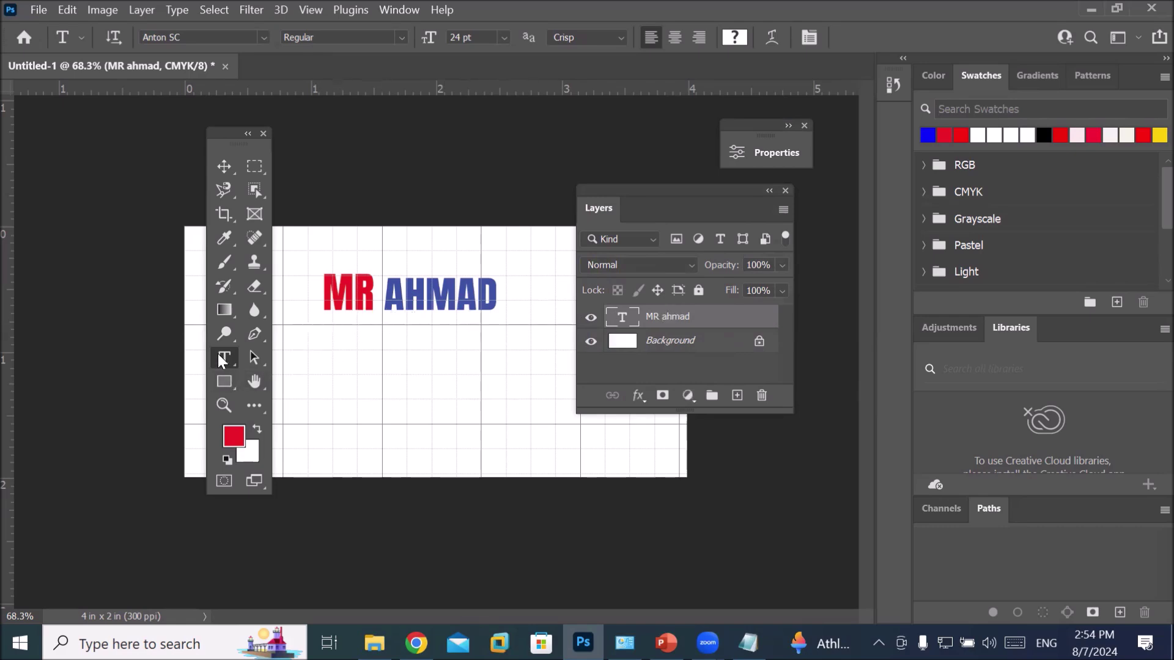
Step: Recolor the title word "MR" in the text line to dark gold c3a30b and commit the edit
{"action": "left_click_drag", "start_coordinate": [383, 295], "coordinate": [302, 293]}
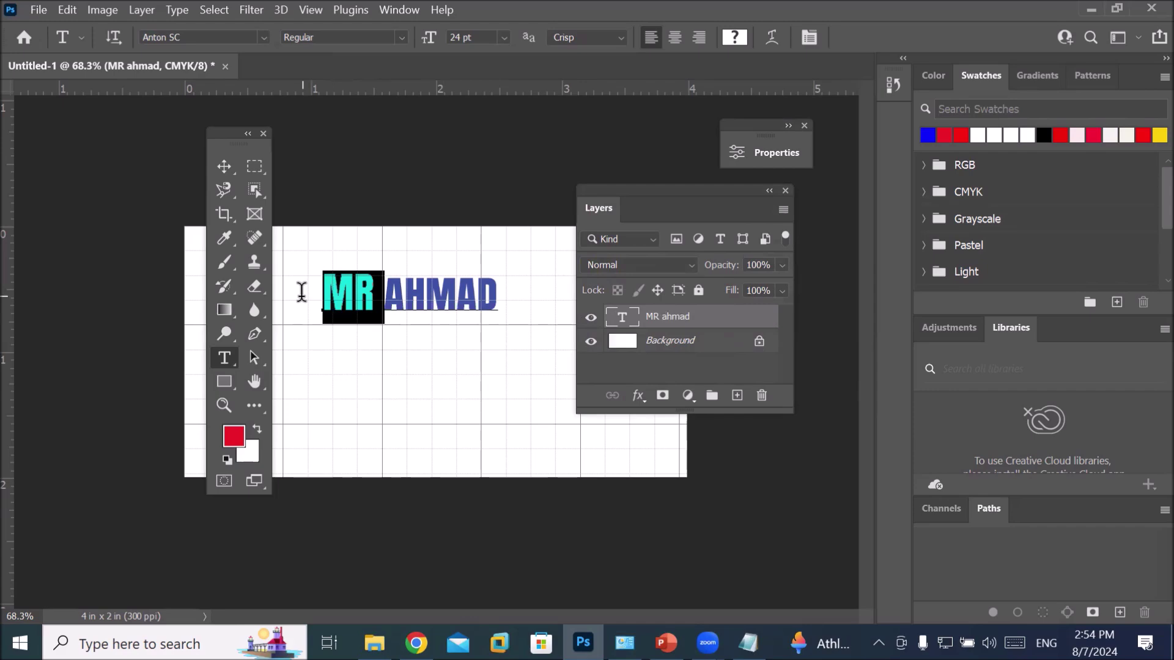
{"action": "left_click", "coordinate": [735, 38]}
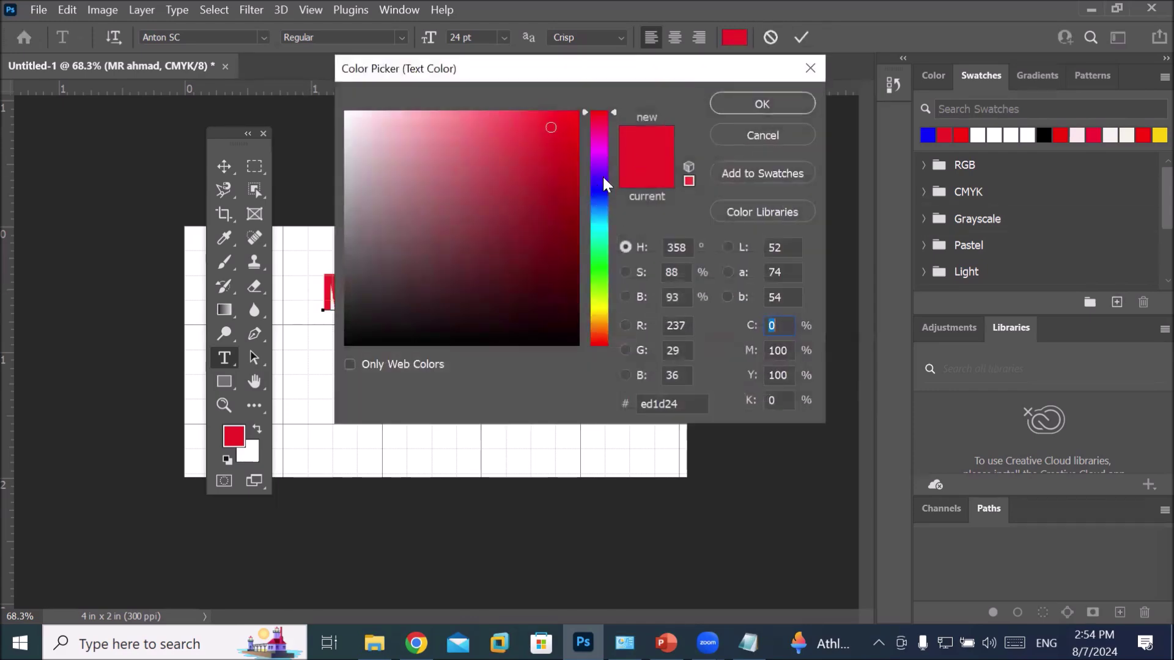
{"action": "left_click", "coordinate": [599, 313]}
{"action": "mouse_move", "coordinate": [543, 126]}
{"action": "left_mouse_down"}
{"action": "mouse_move", "coordinate": [571, 133]}
{"action": "mouse_move", "coordinate": [558, 175]}
{"action": "mouse_move", "coordinate": [574, 181]}
{"action": "mouse_move", "coordinate": [566, 166]}
{"action": "left_mouse_up"}
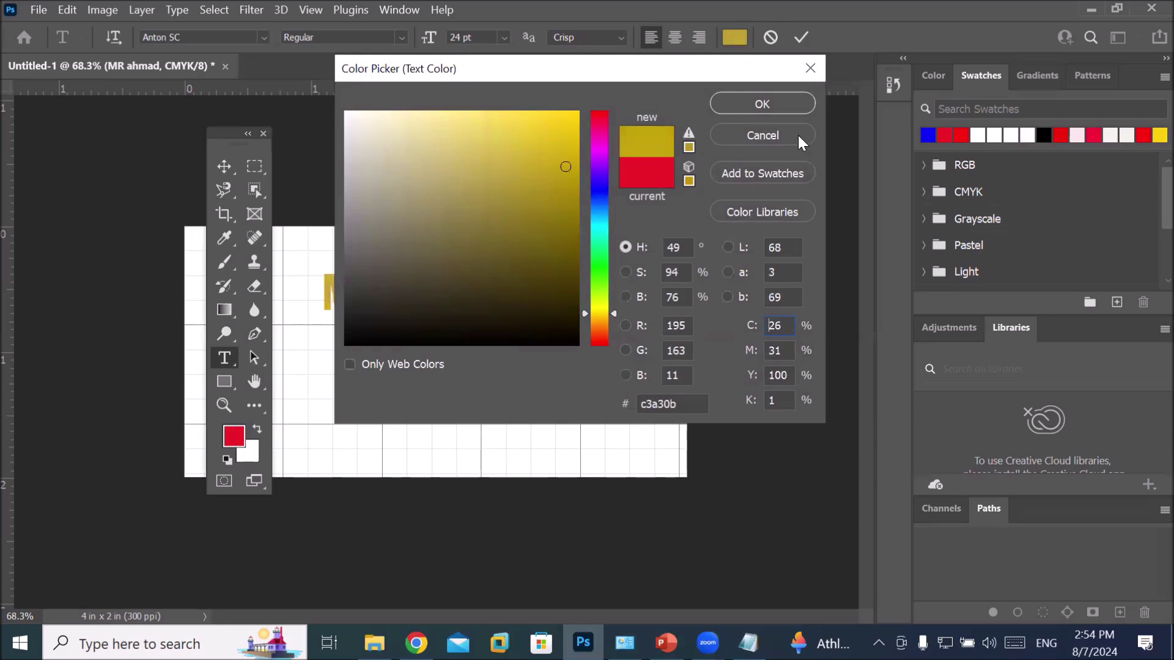
{"action": "left_click", "coordinate": [780, 108]}
{"action": "left_click", "coordinate": [502, 304]}
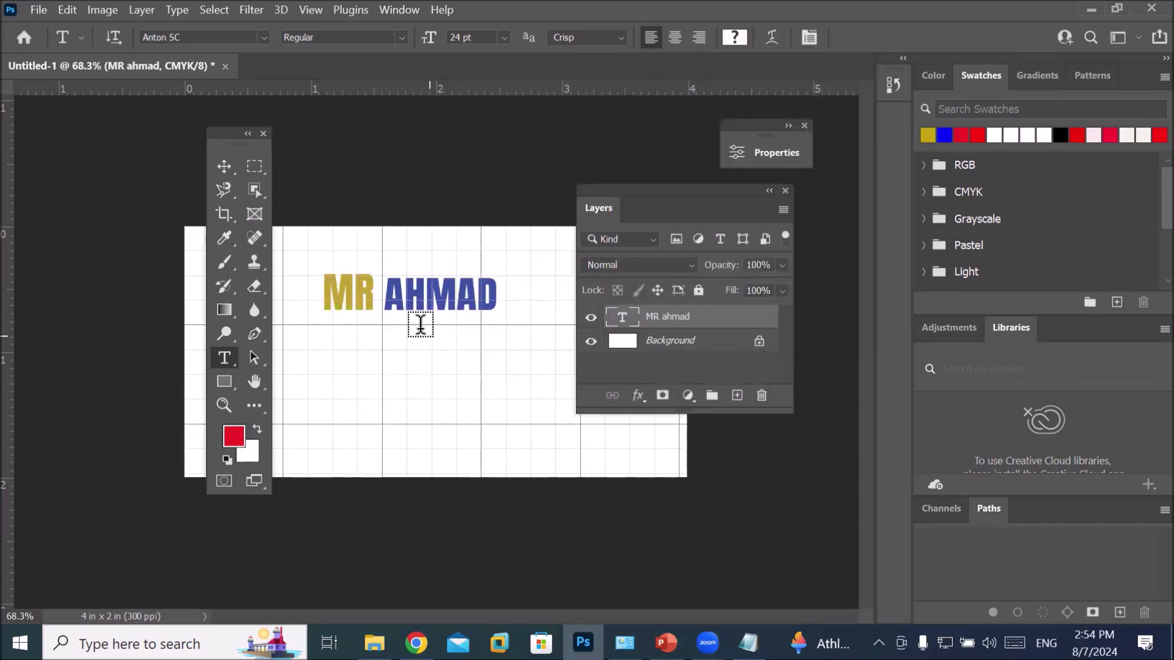
Step: Change the font of the whole text line to A GALEGA and move the Layers panel lower, away from the text
{"action": "left_click_drag", "start_coordinate": [324, 288], "coordinate": [499, 305]}
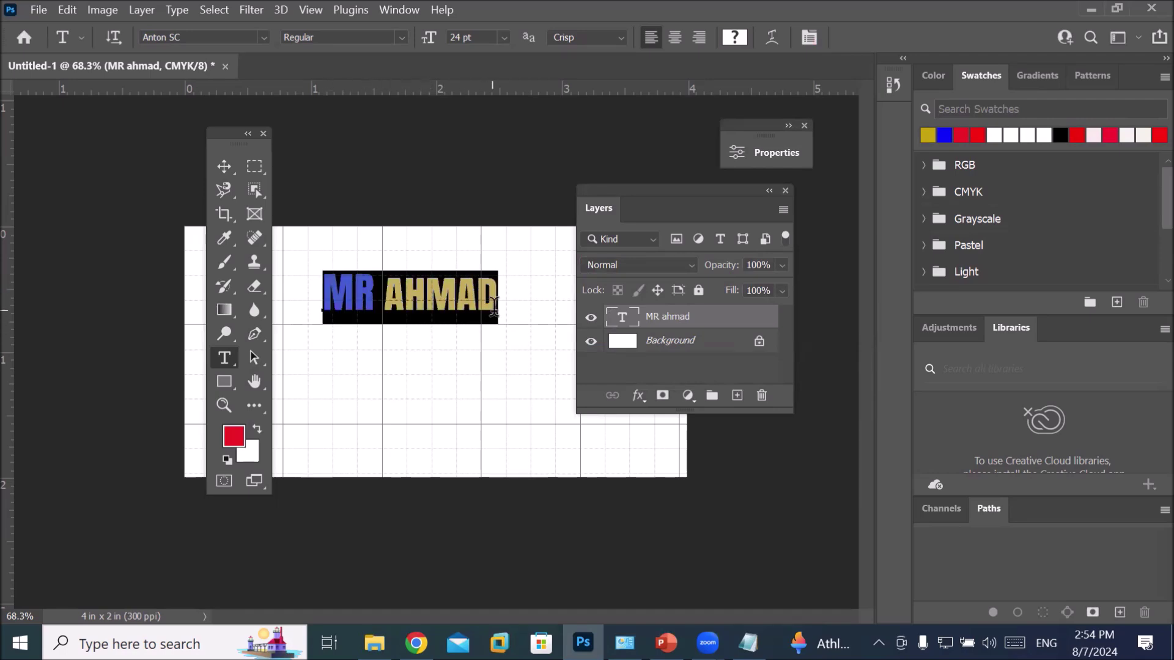
{"action": "left_click", "coordinate": [265, 37]}
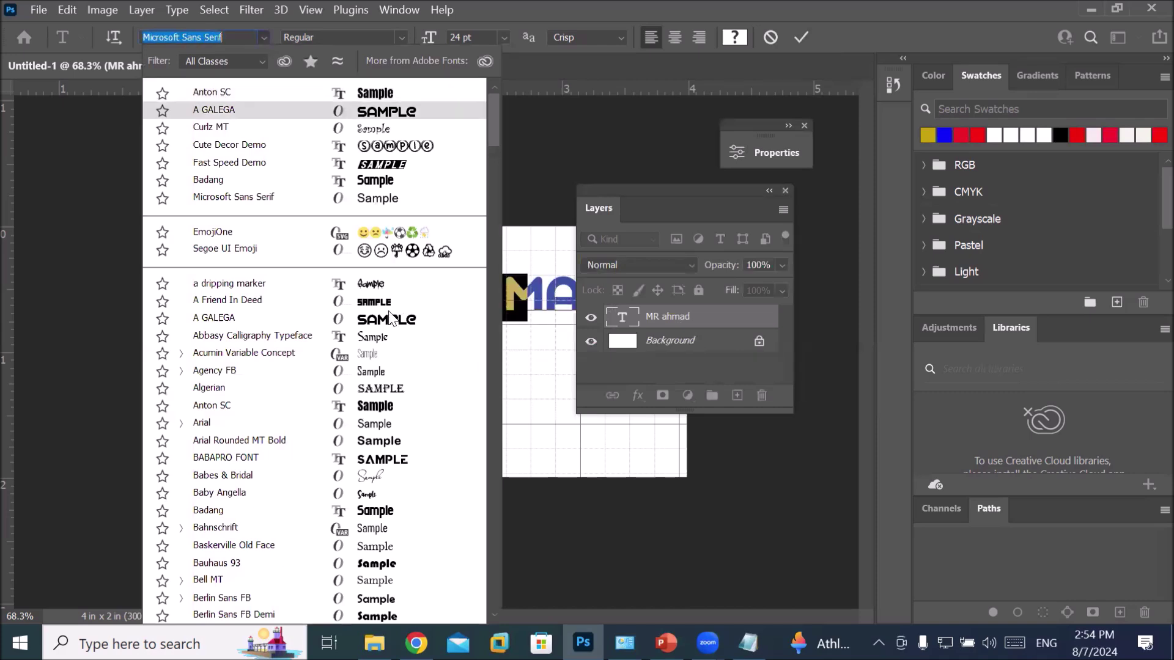
{"action": "left_click", "coordinate": [389, 317]}
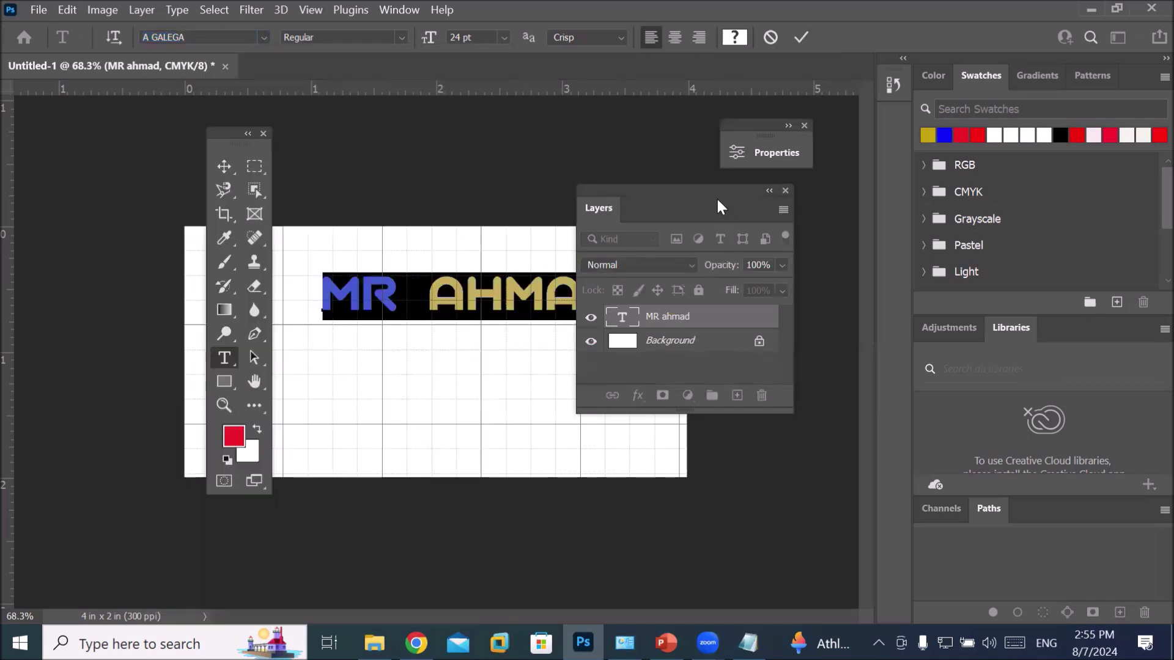
{"action": "left_click_drag", "start_coordinate": [717, 196], "coordinate": [739, 260]}
{"action": "left_click_drag", "start_coordinate": [758, 354], "coordinate": [745, 268]}
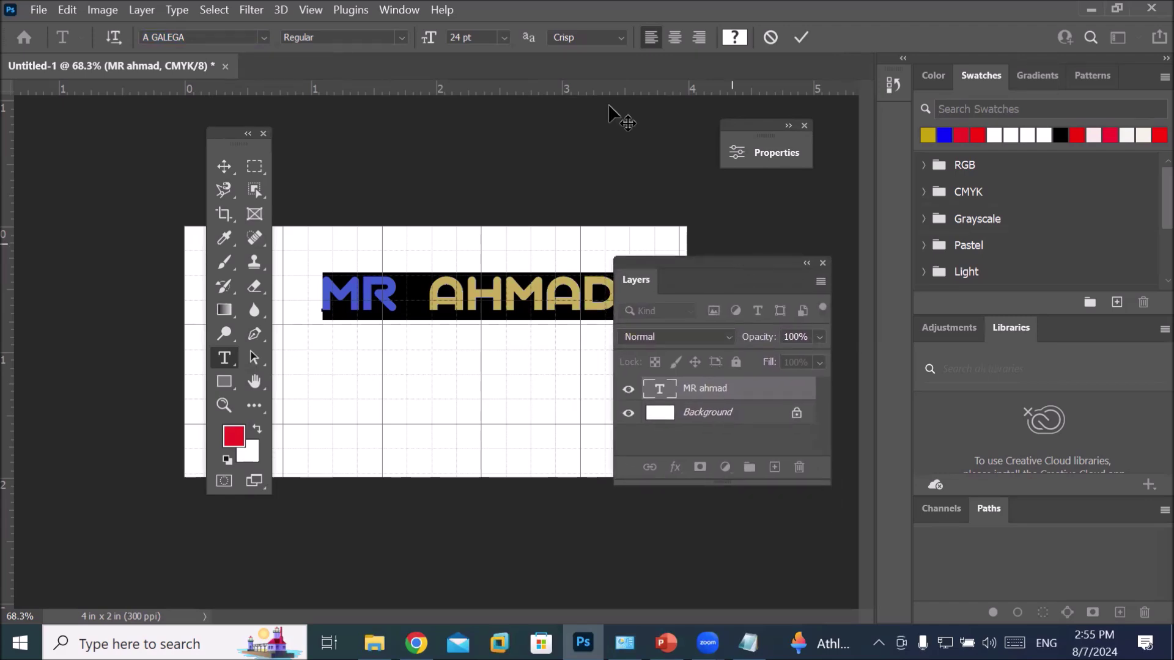
Step: Set the text line's size to 30 pt, move the Layers panel clear of the text, and commit the edit
{"action": "left_click", "coordinate": [504, 37]}
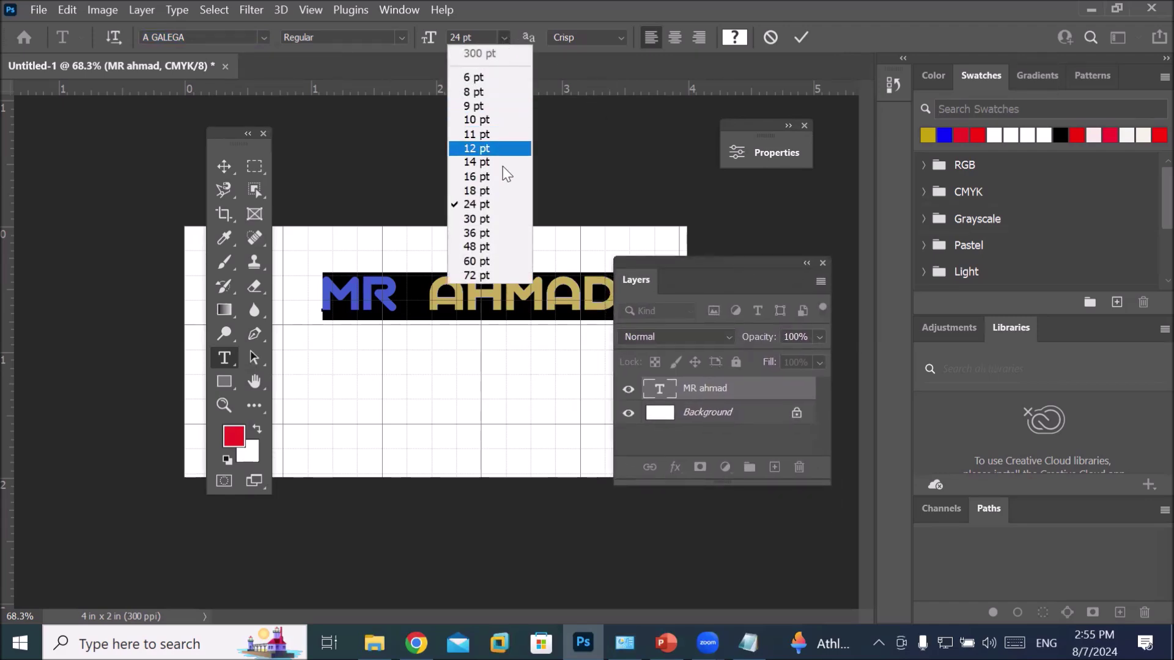
{"action": "left_click", "coordinate": [509, 219]}
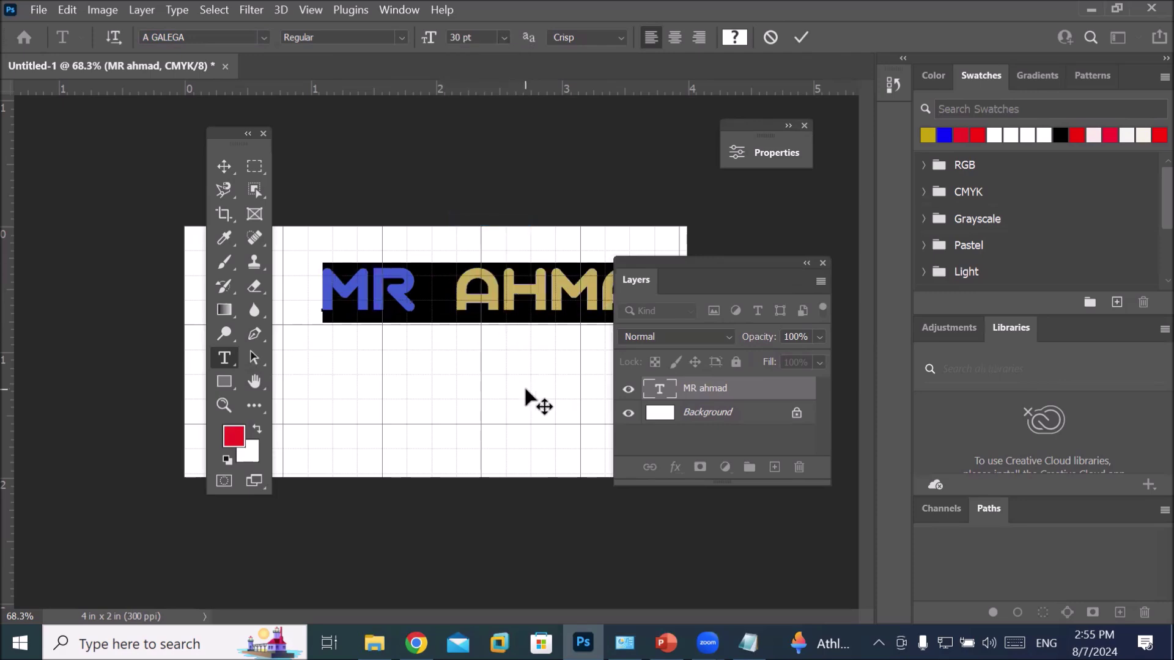
{"action": "left_click_drag", "start_coordinate": [728, 275], "coordinate": [774, 353]}
{"action": "left_click", "coordinate": [797, 47]}
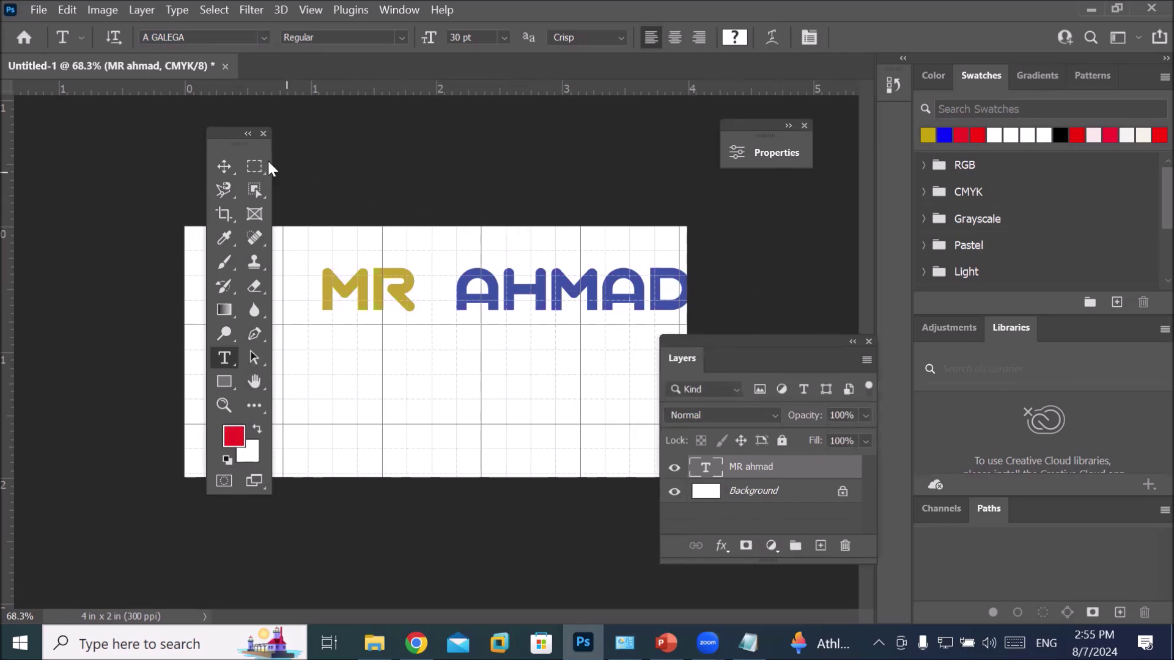
Step: Rearrange the floating Tools and Layers panels, and move the text line left and slightly down so it fits on the canvas
{"action": "left_click_drag", "start_coordinate": [237, 145], "coordinate": [170, 158]}
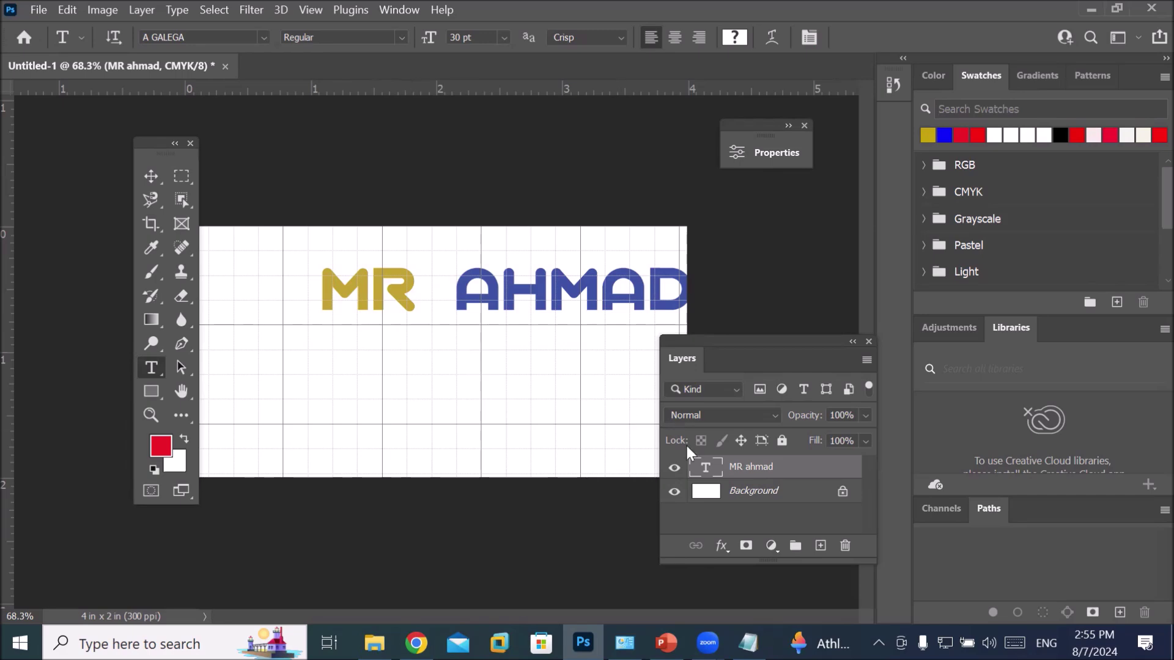
{"action": "left_click_drag", "start_coordinate": [758, 347], "coordinate": [758, 287]}
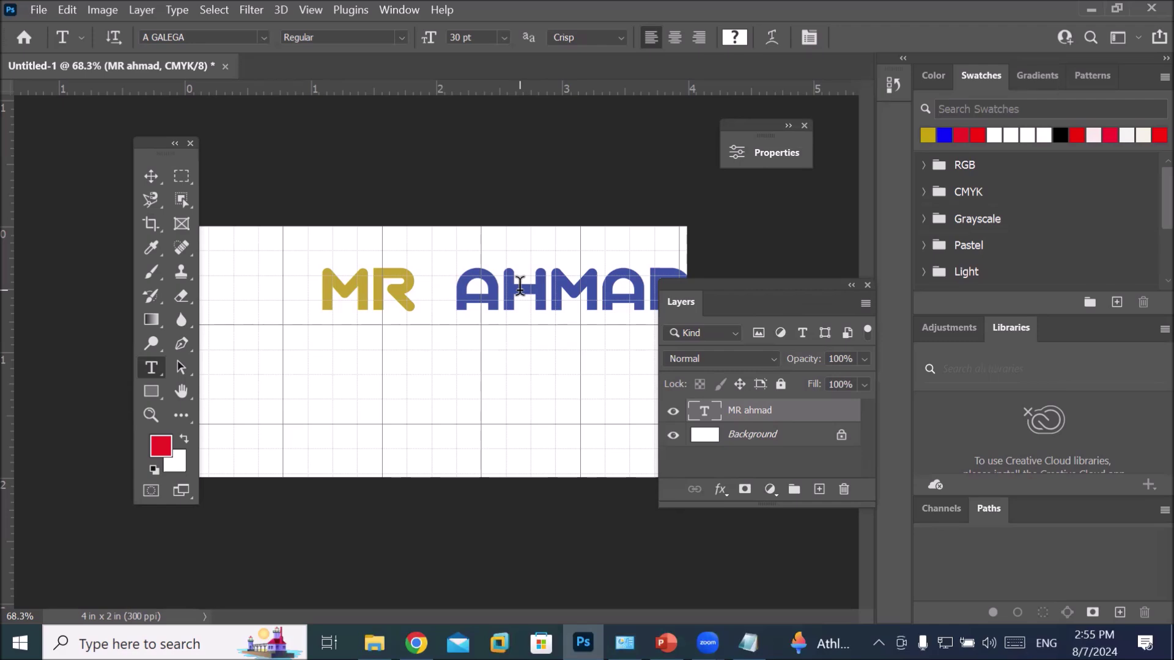
{"action": "left_click", "coordinate": [153, 179]}
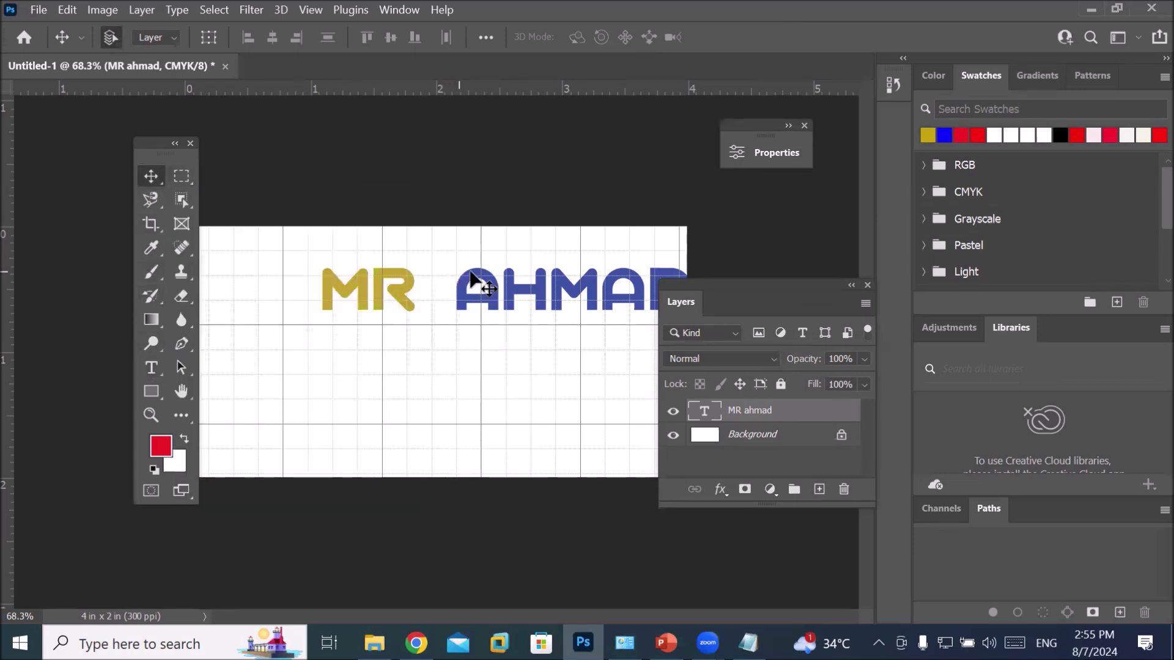
{"action": "left_click_drag", "start_coordinate": [479, 278], "coordinate": [427, 289]}
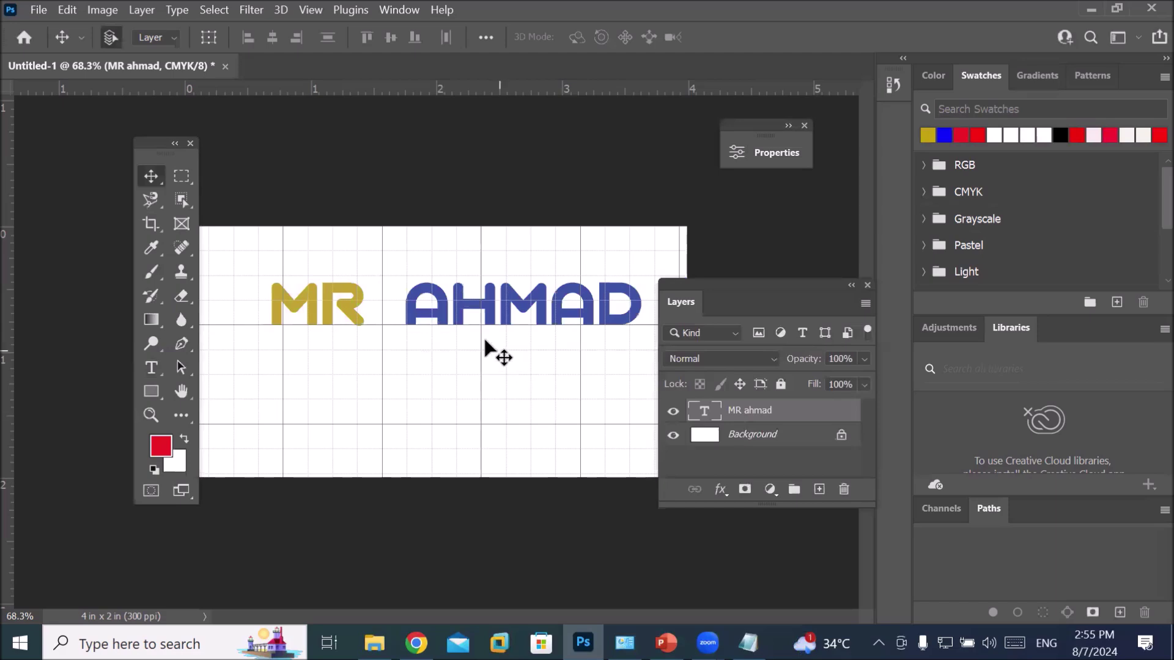
{"action": "mouse_move", "coordinate": [445, 309]}
{"action": "left_mouse_down"}
{"action": "mouse_move", "coordinate": [442, 258]}
{"action": "mouse_move", "coordinate": [409, 370]}
{"action": "mouse_move", "coordinate": [439, 419]}
{"action": "mouse_move", "coordinate": [442, 364]}
{"action": "mouse_move", "coordinate": [471, 300]}
{"action": "mouse_move", "coordinate": [434, 317]}
{"action": "left_mouse_up"}
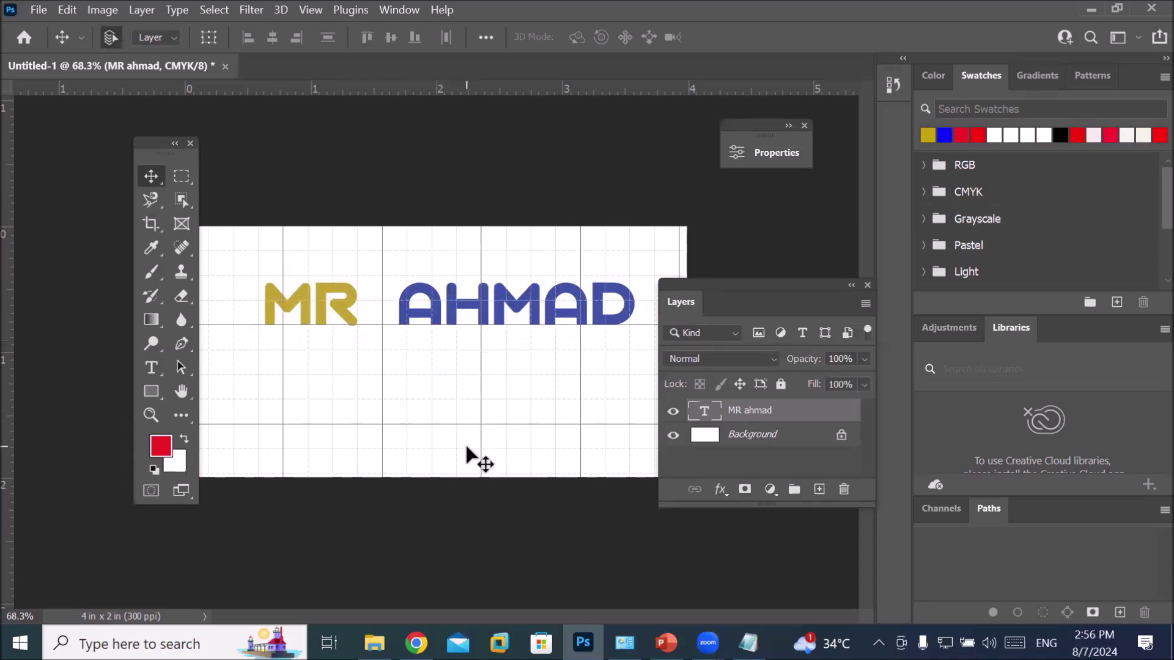
Step: Draw a rectangle shape about 2.95 in wide and 0.2 in high directly beneath the text line
{"action": "left_click", "coordinate": [156, 390]}
{"action": "right_click", "coordinate": [155, 390]}
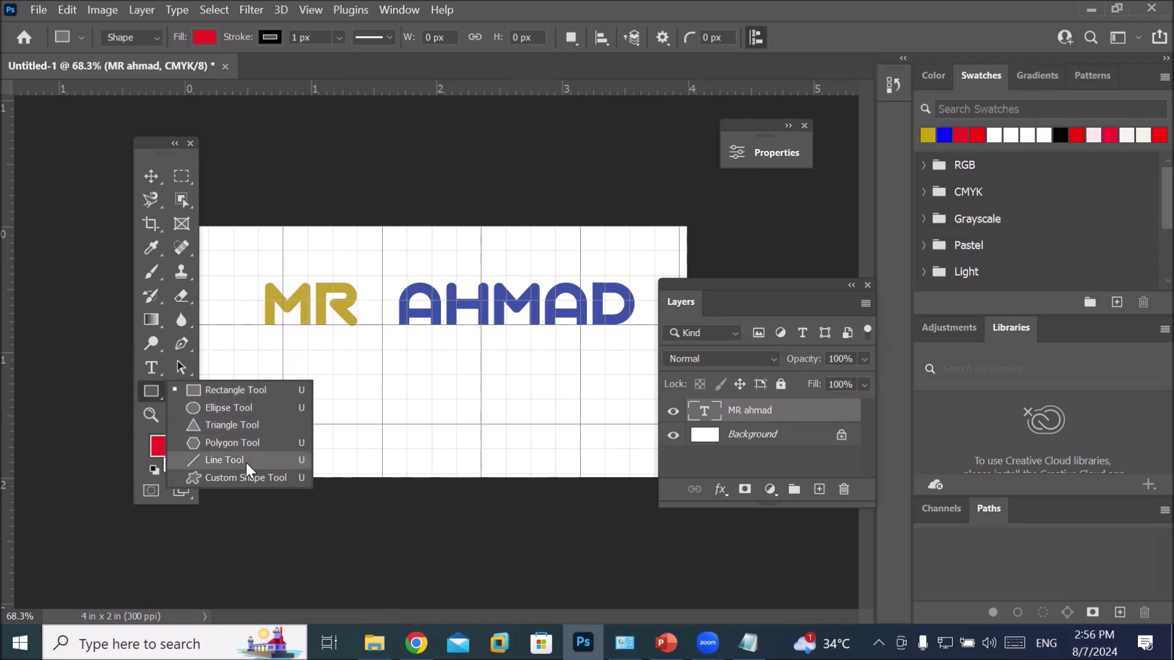
{"action": "left_click", "coordinate": [267, 389]}
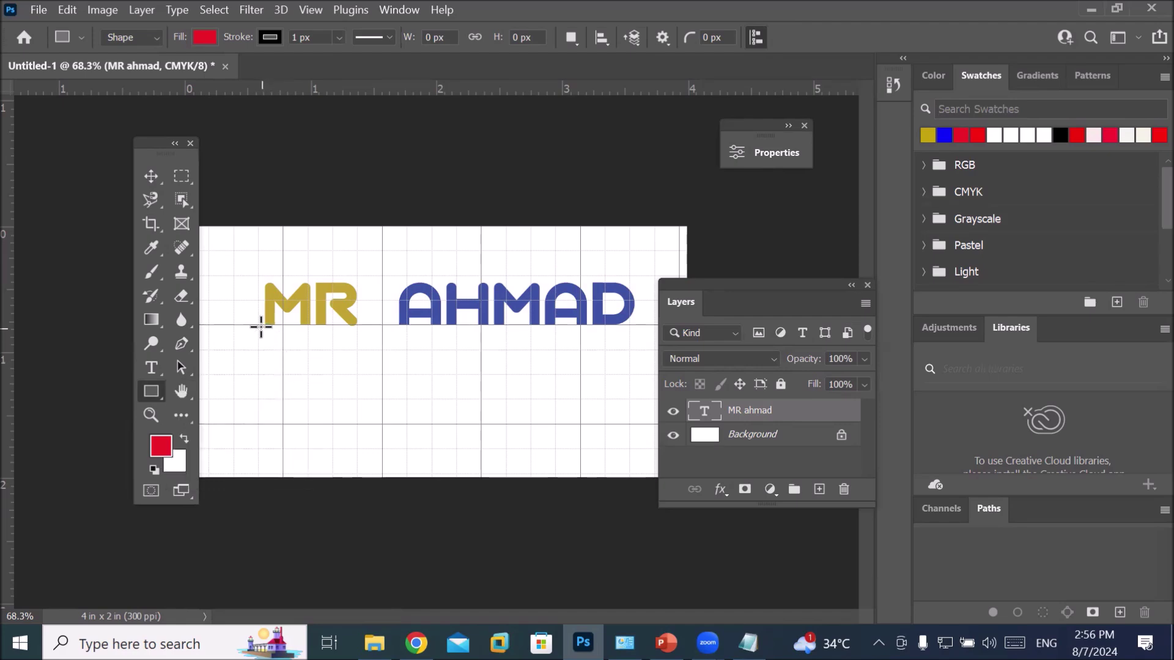
{"action": "left_click_drag", "start_coordinate": [258, 324], "coordinate": [639, 348]}
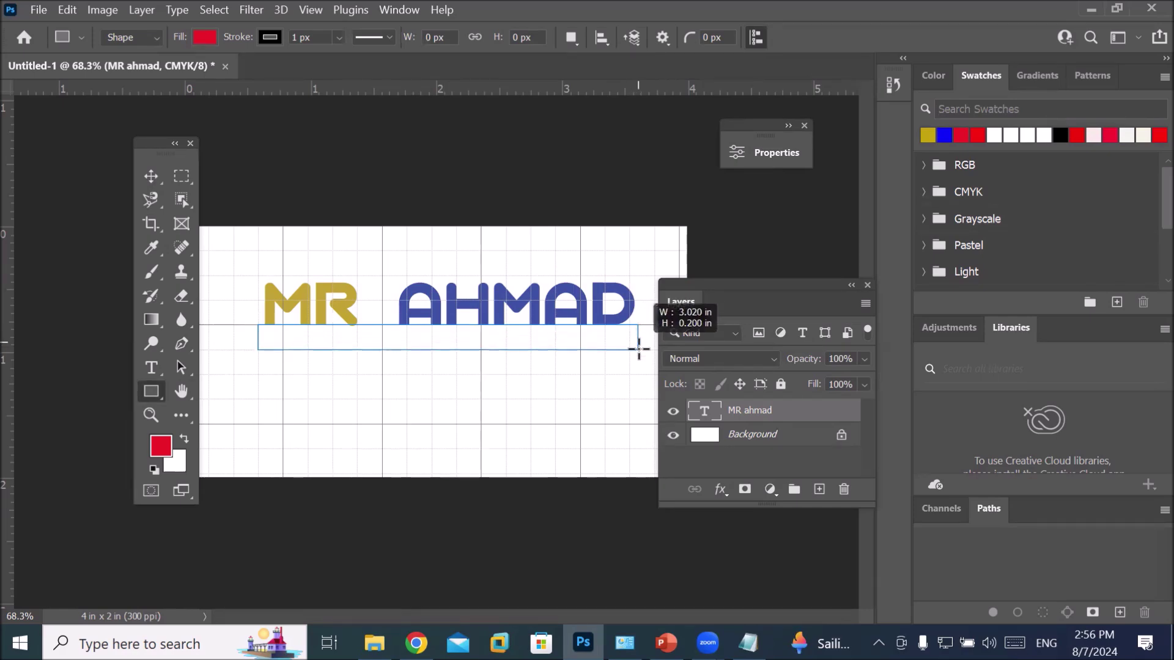
{"action": "left_click_drag", "start_coordinate": [639, 349], "coordinate": [634, 353]}
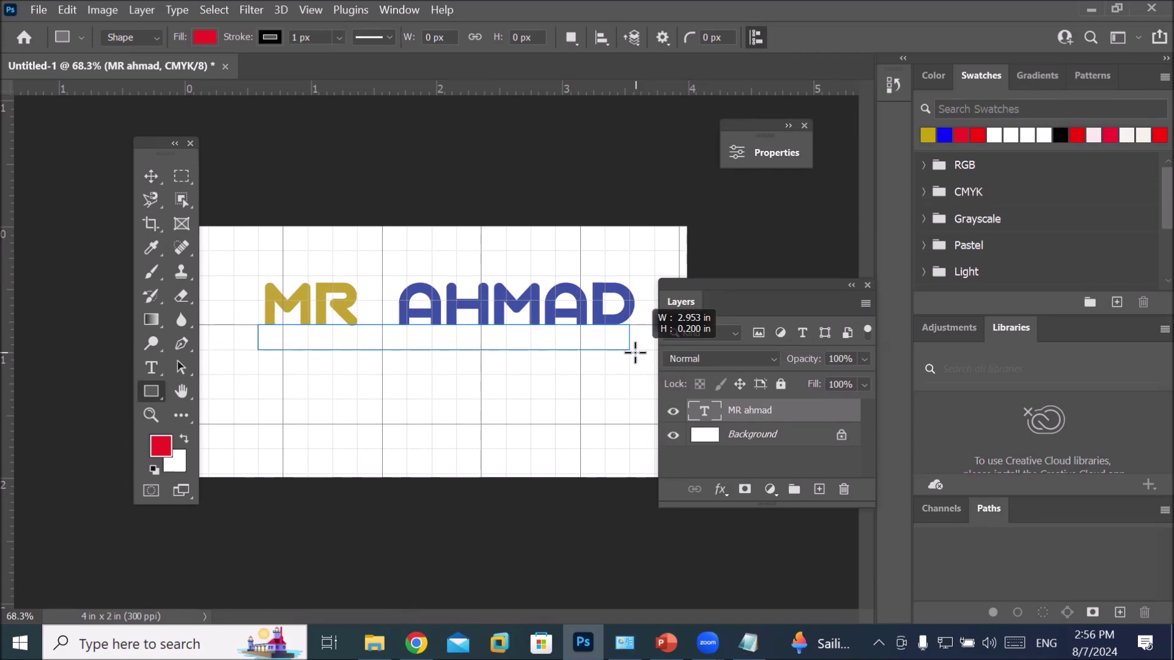
{"action": "left_click_drag", "start_coordinate": [635, 353], "coordinate": [635, 353]}
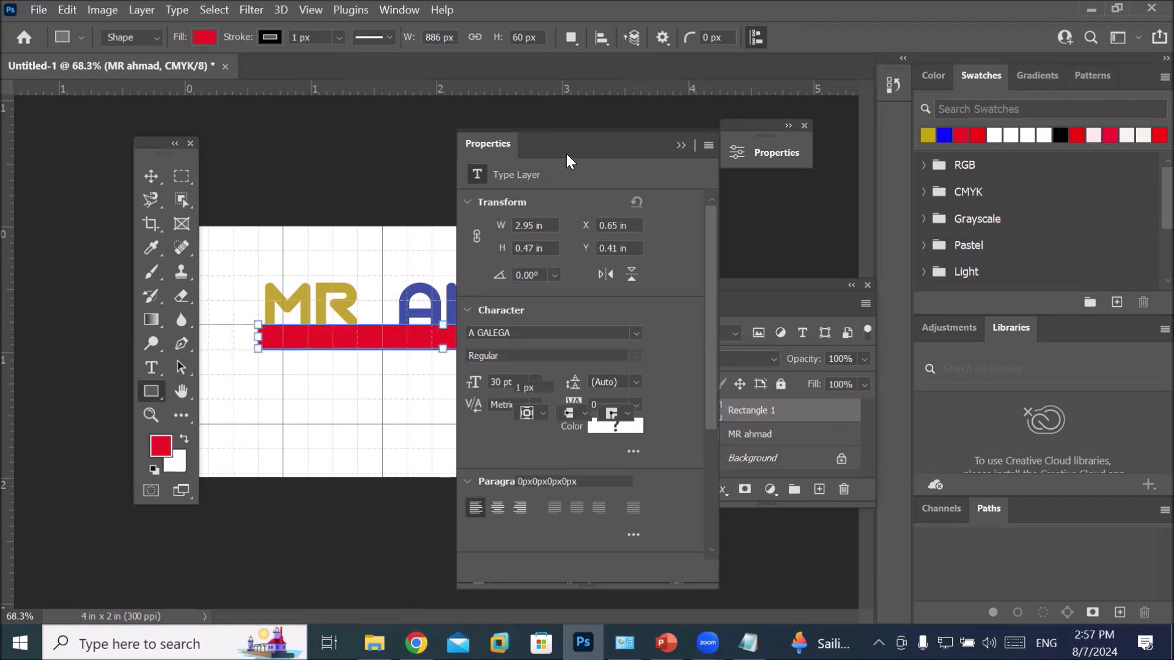
Step: Try blue, black, green and yellow fills on the rectangle, ending on the light blue CMYK swatch, with the Properties panel moved aside
{"action": "left_click_drag", "start_coordinate": [539, 146], "coordinate": [677, 142]}
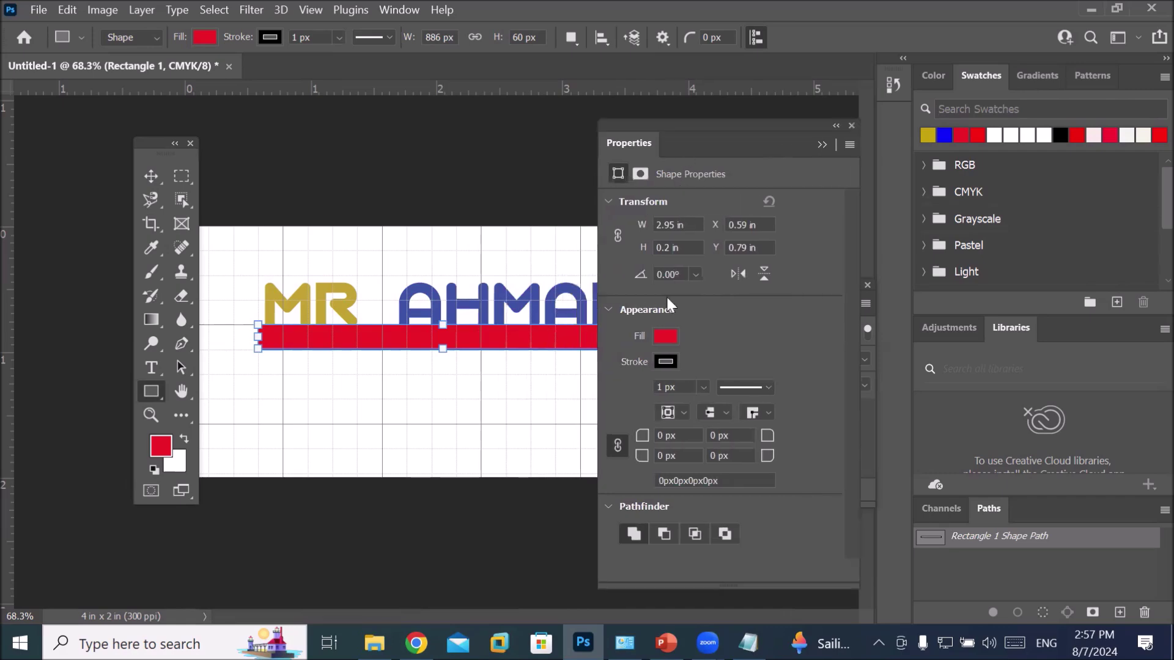
{"action": "left_click", "coordinate": [669, 336]}
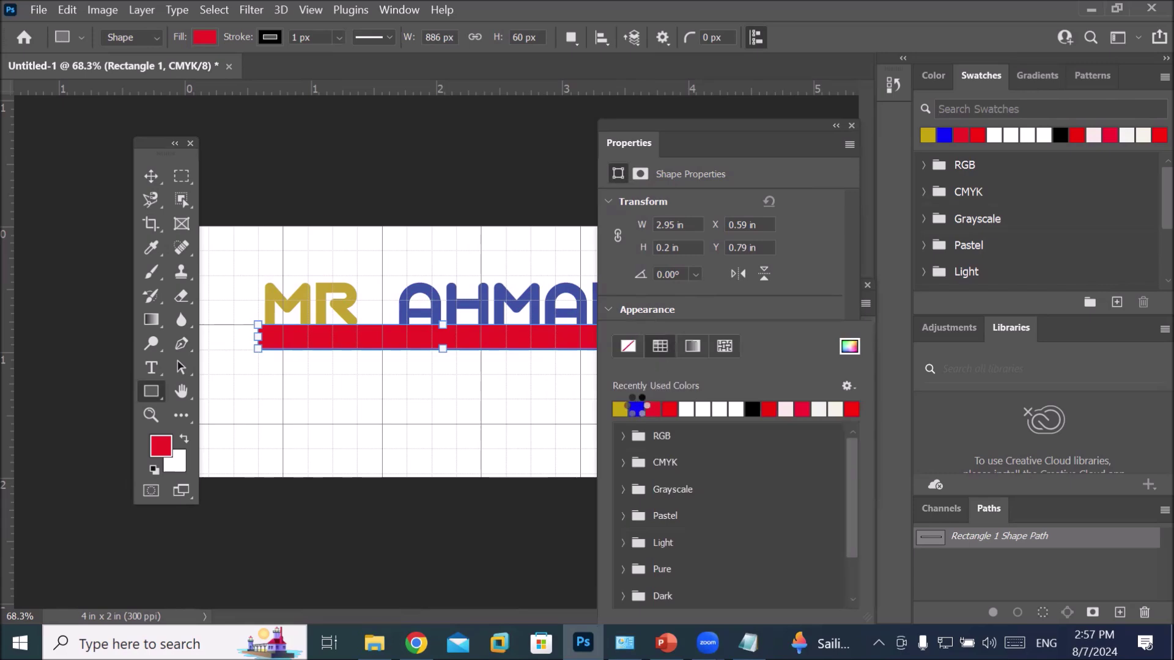
{"action": "left_click", "coordinate": [637, 408]}
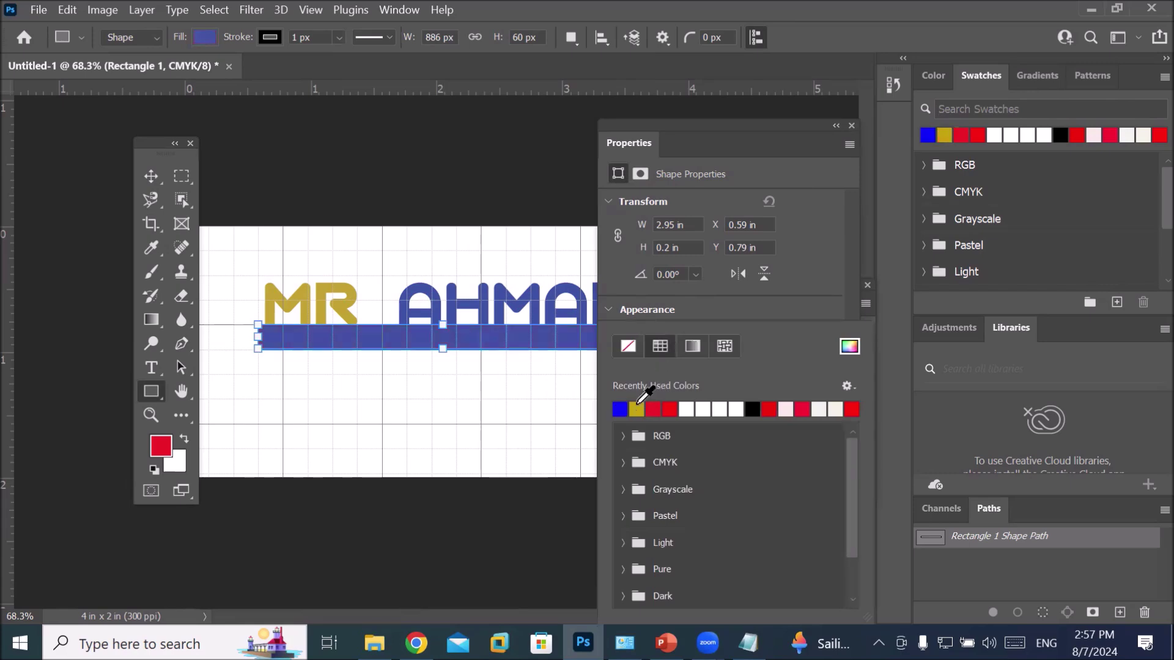
{"action": "left_click", "coordinate": [751, 410]}
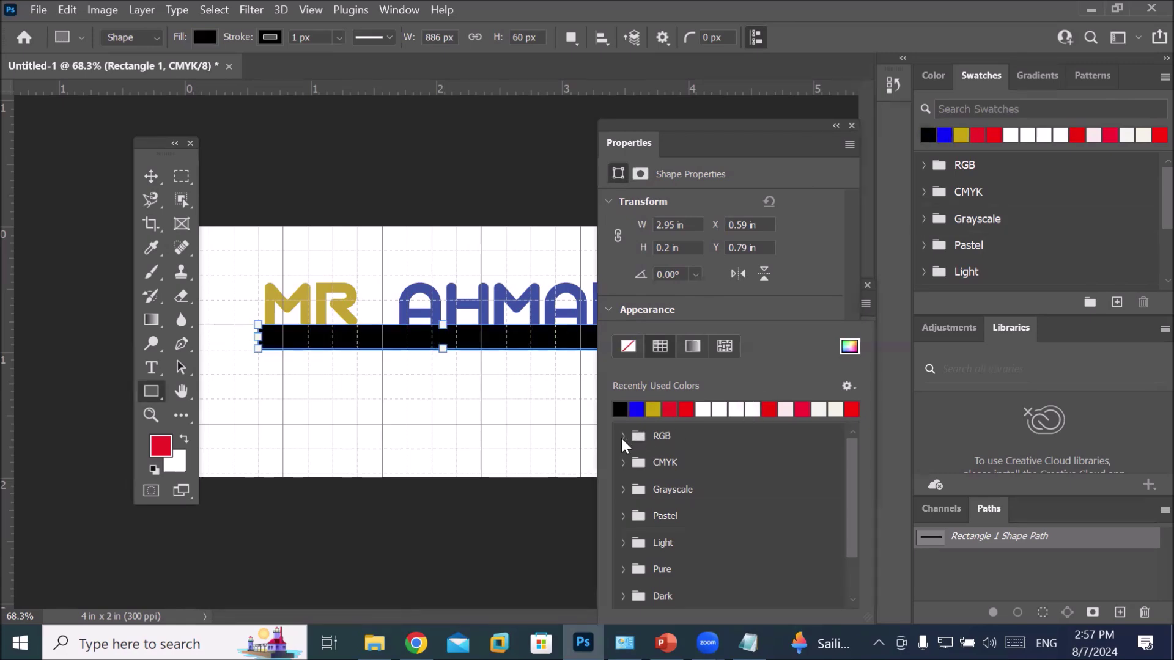
{"action": "left_click", "coordinate": [625, 463]}
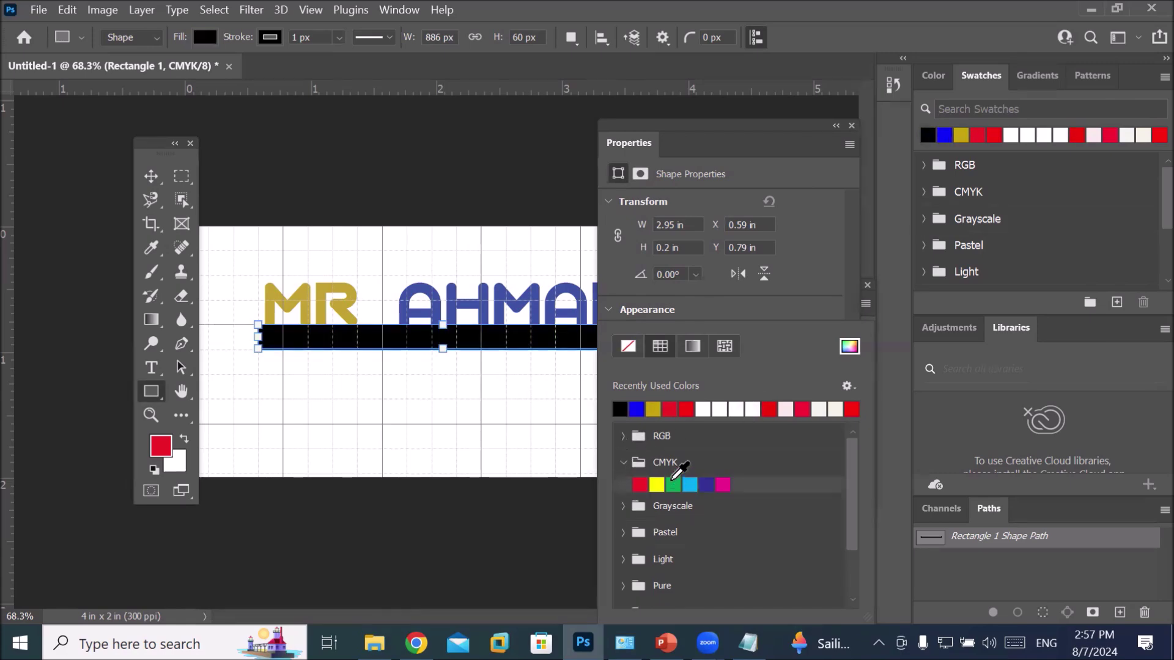
{"action": "scroll", "coordinate": [677, 471], "scroll_direction": "down", "scroll_amount": 2}
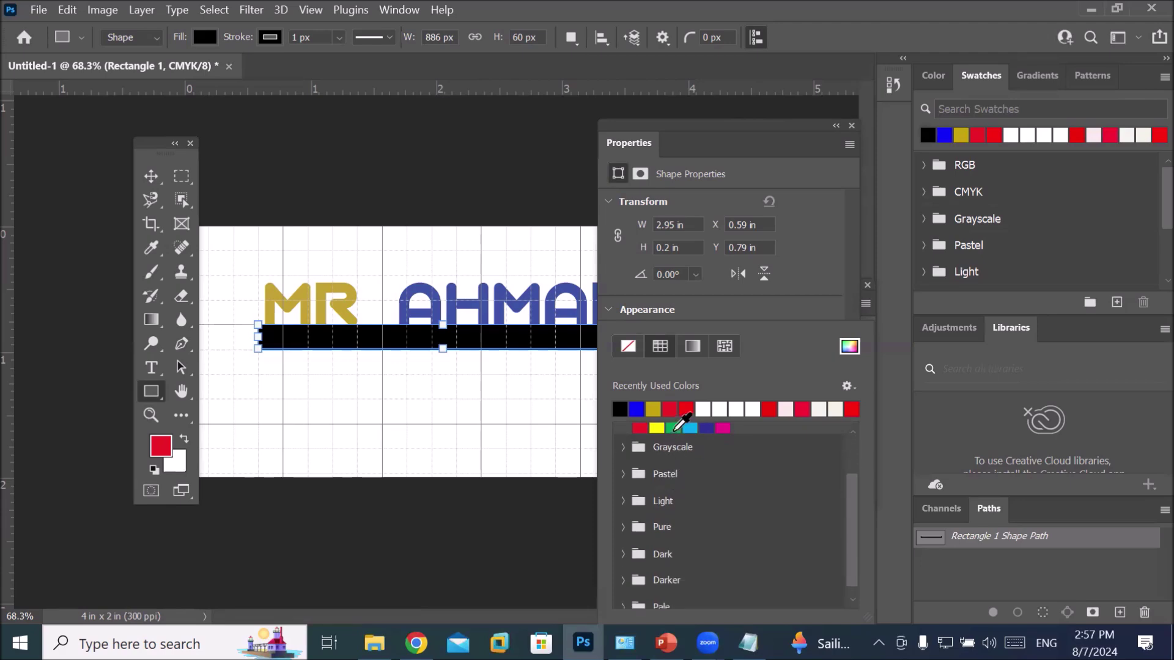
{"action": "left_click", "coordinate": [673, 427]}
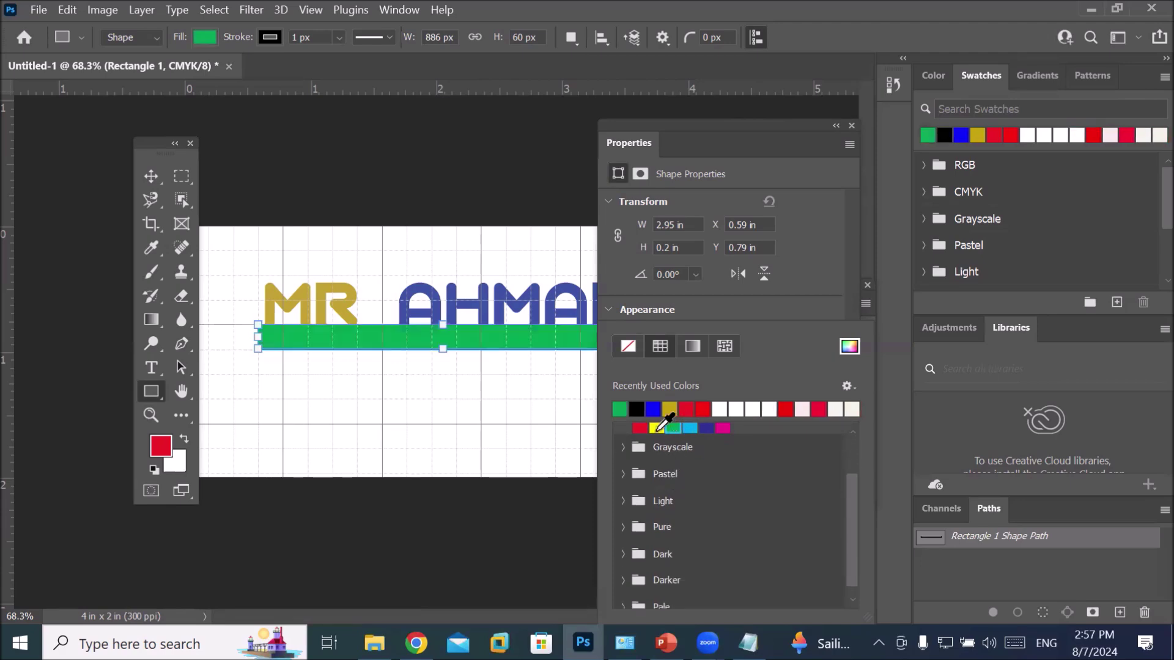
{"action": "left_click", "coordinate": [657, 428]}
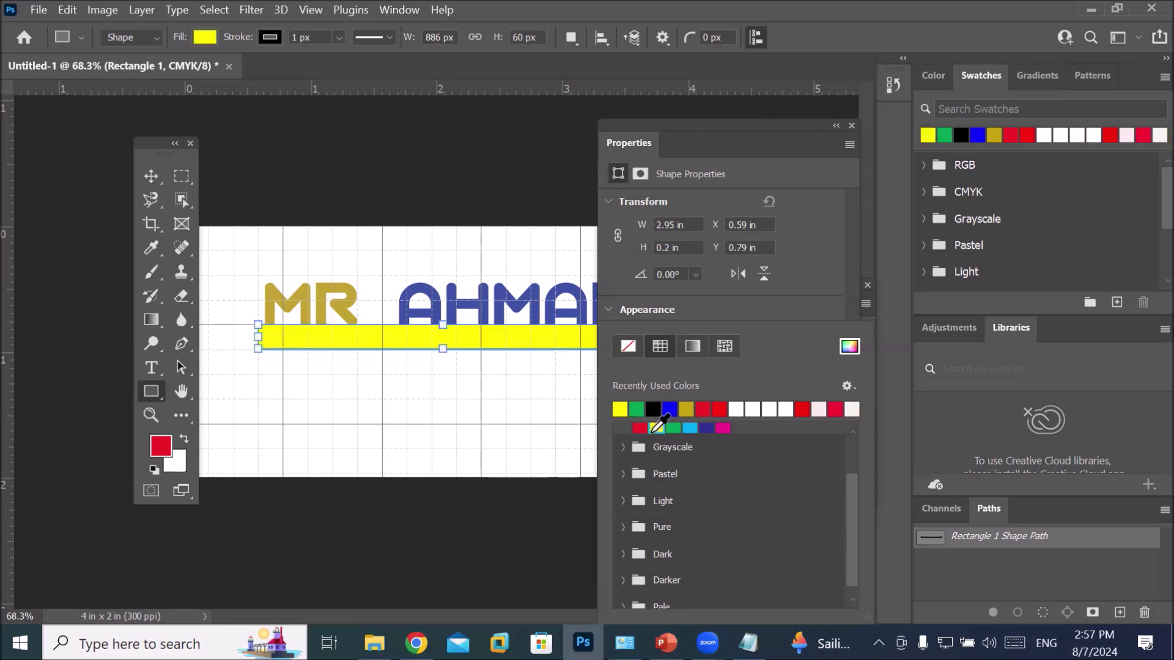
{"action": "left_click", "coordinate": [691, 428]}
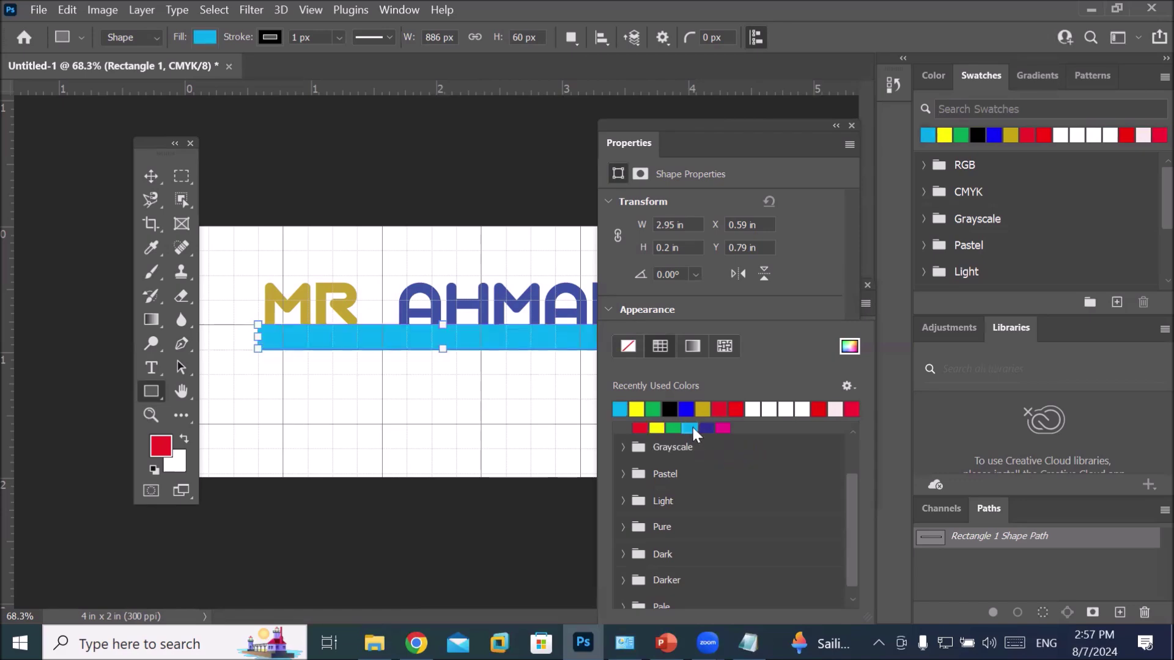
Step: Collapse the Properties panel, make the floating Layers panel taller, and place it clear of the text and rectangle
{"action": "left_click", "coordinate": [836, 126]}
{"action": "left_click", "coordinate": [836, 126]}
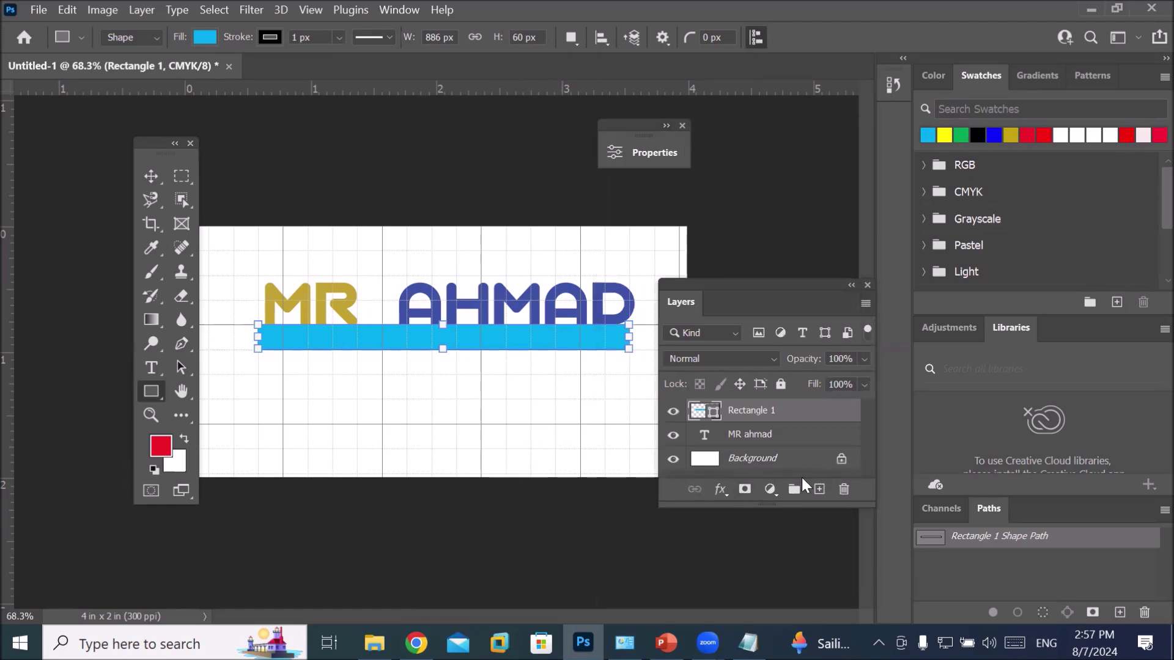
{"action": "left_click_drag", "start_coordinate": [749, 288], "coordinate": [393, 137]}
{"action": "left_click_drag", "start_coordinate": [388, 355], "coordinate": [401, 451]}
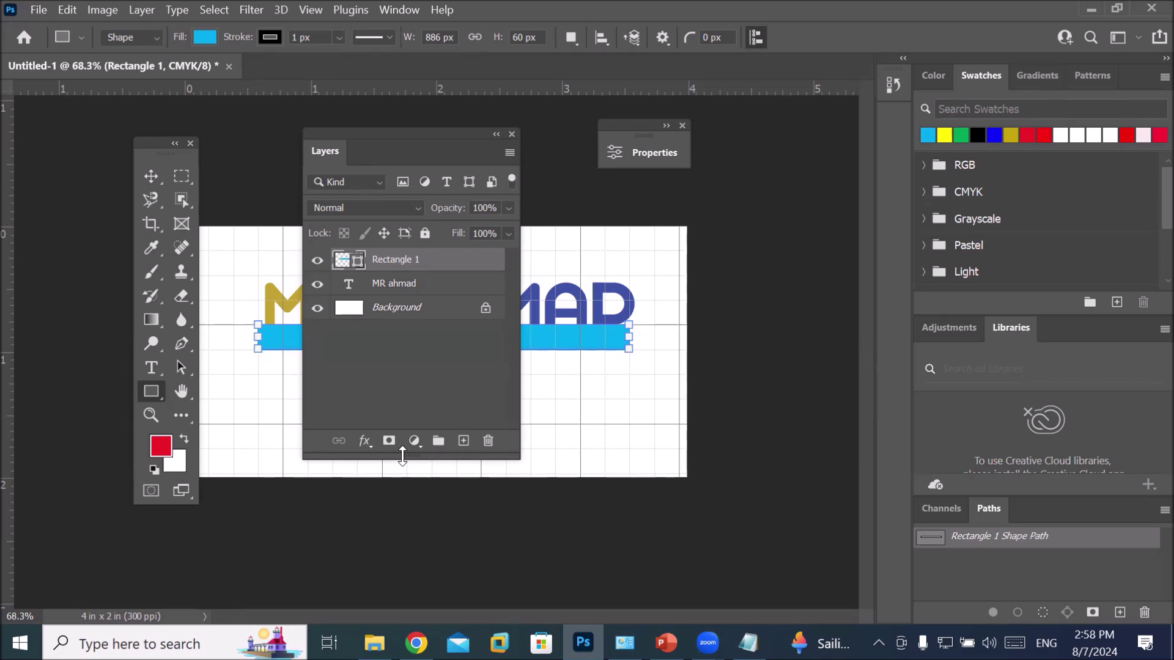
{"action": "left_click_drag", "start_coordinate": [388, 140], "coordinate": [746, 217]}
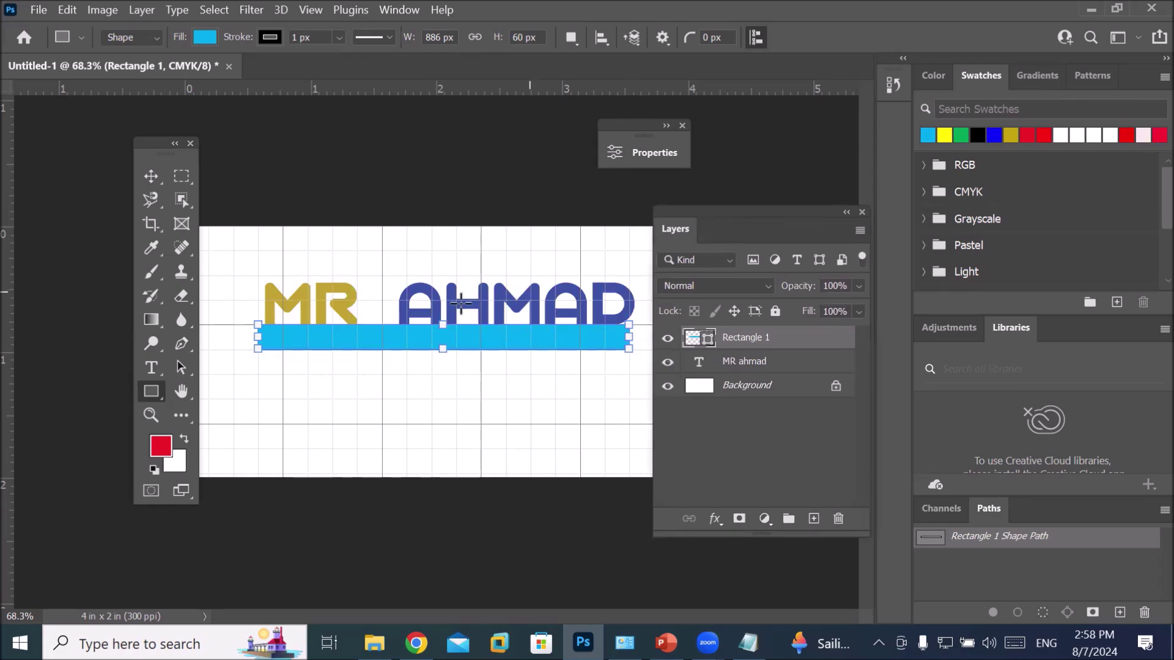
Step: Enlarge the rectangle to about 902 px wide and 237 px high around the text, and move its layer below the text layer
{"action": "left_click_drag", "start_coordinate": [444, 327], "coordinate": [451, 253]}
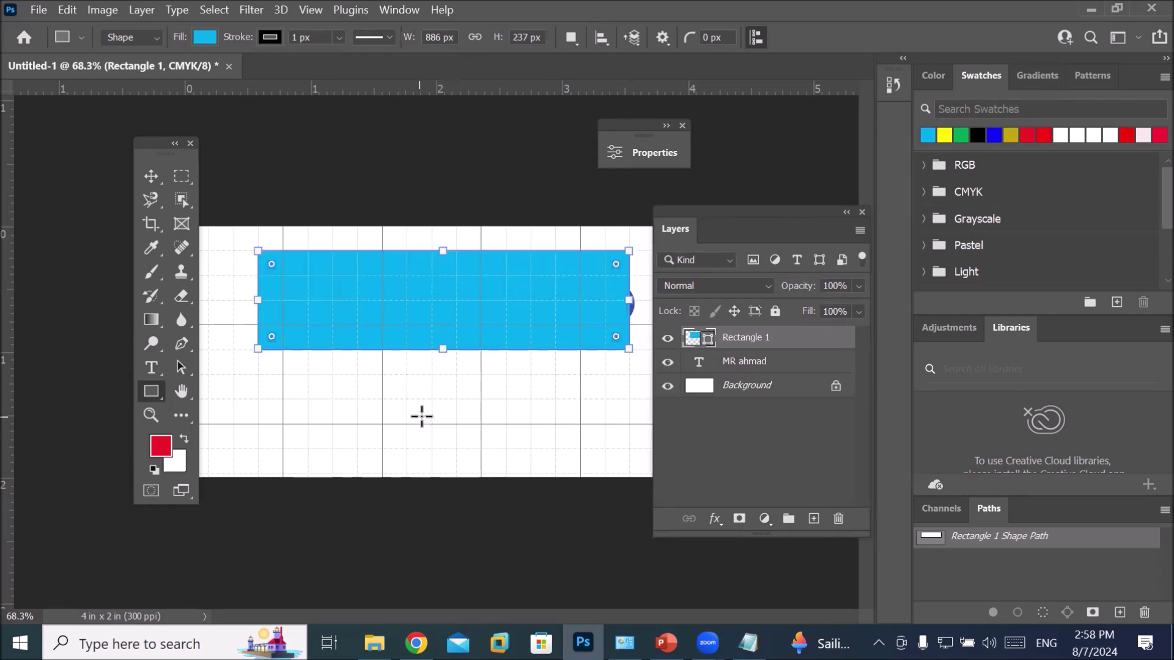
{"action": "left_click_drag", "start_coordinate": [629, 300], "coordinate": [635, 301]}
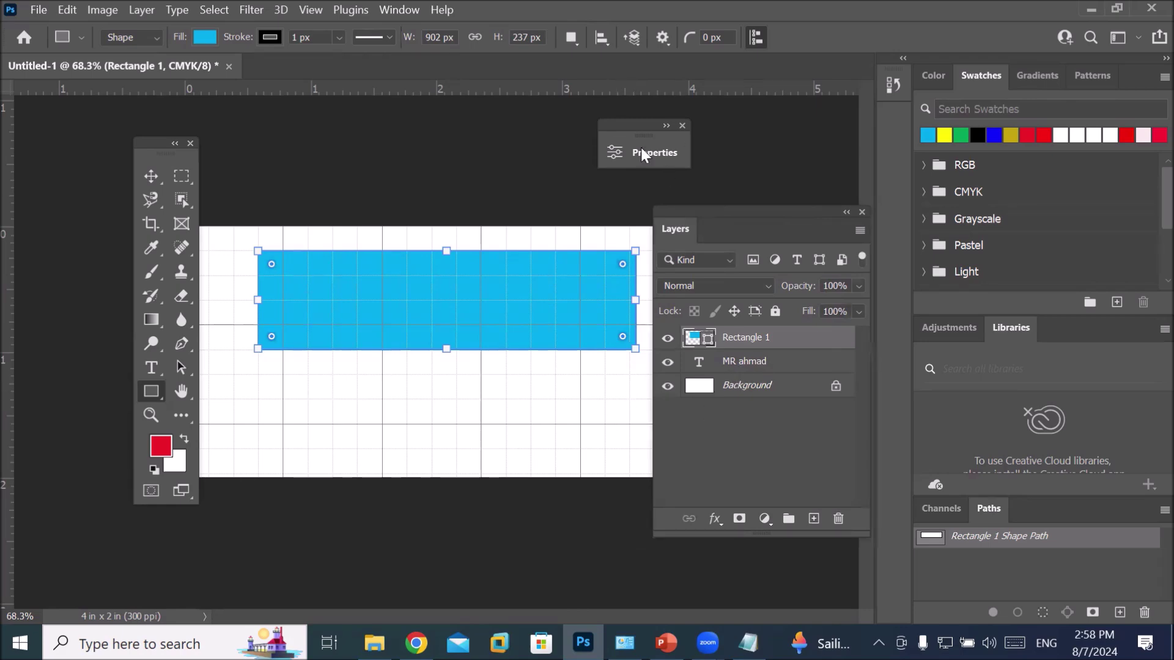
{"action": "left_click", "coordinate": [747, 515]}
{"action": "key", "text": "alt+["}
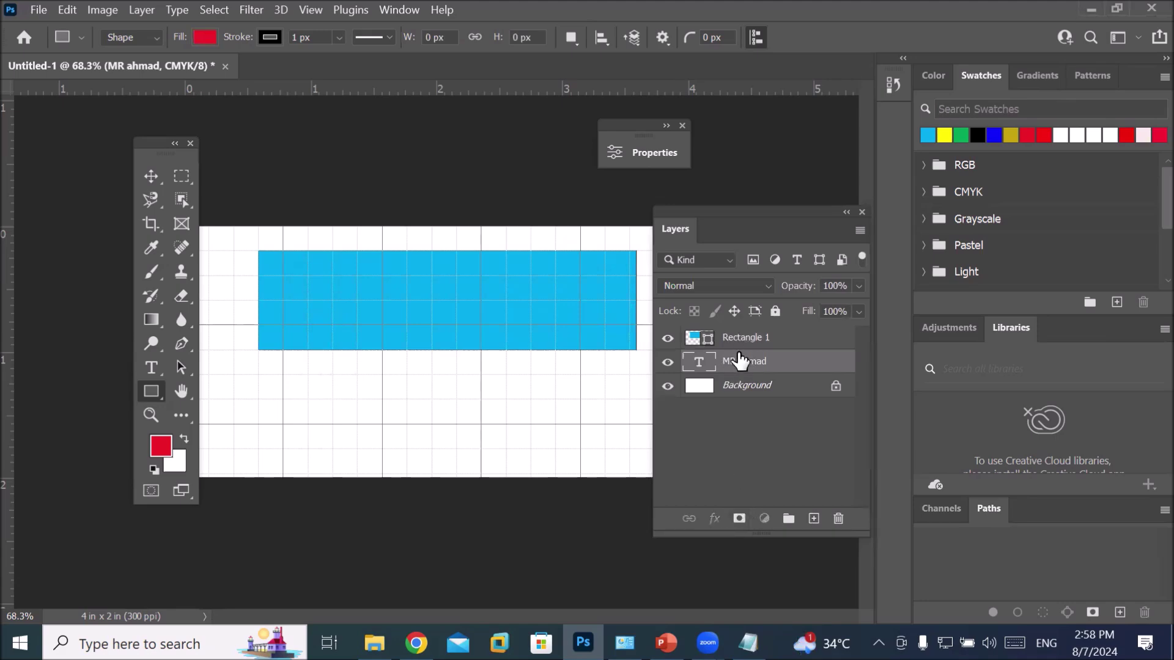
{"action": "key", "text": "alt+]"}
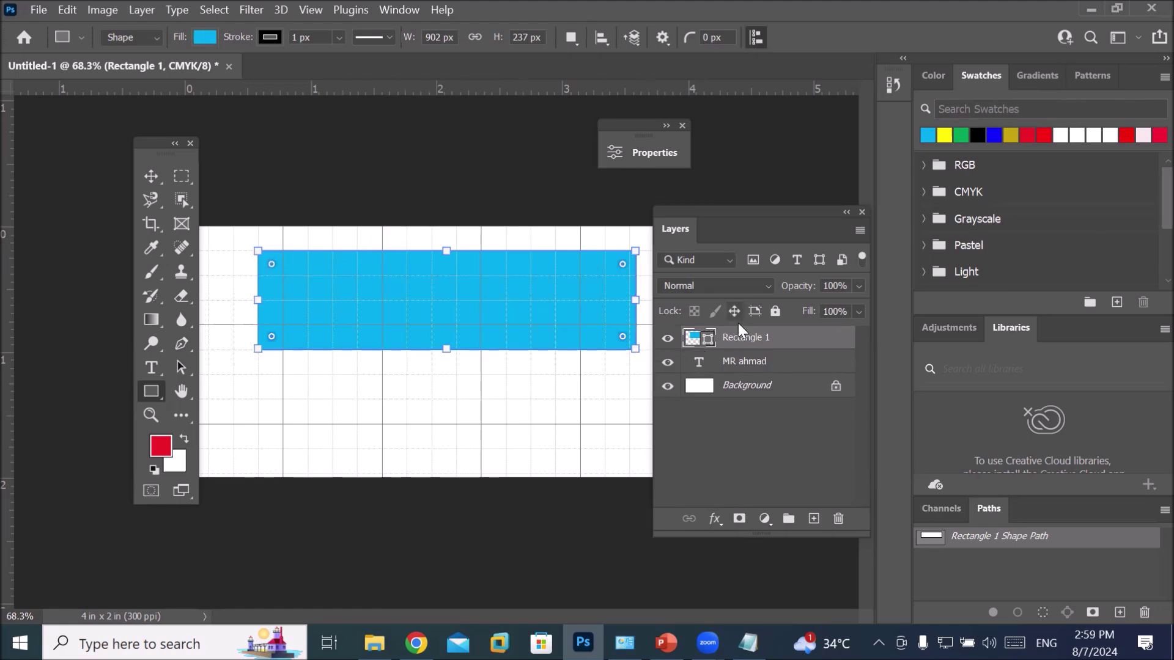
{"action": "left_click_drag", "start_coordinate": [741, 336], "coordinate": [733, 370]}
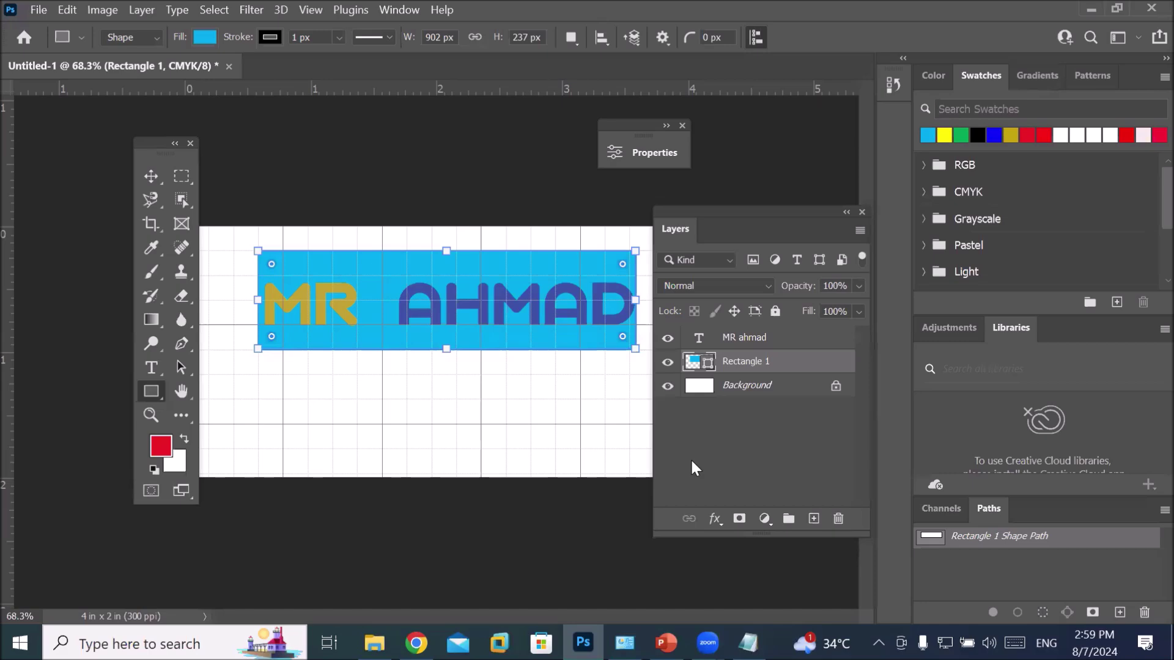
{"action": "left_click_drag", "start_coordinate": [737, 366], "coordinate": [729, 333]}
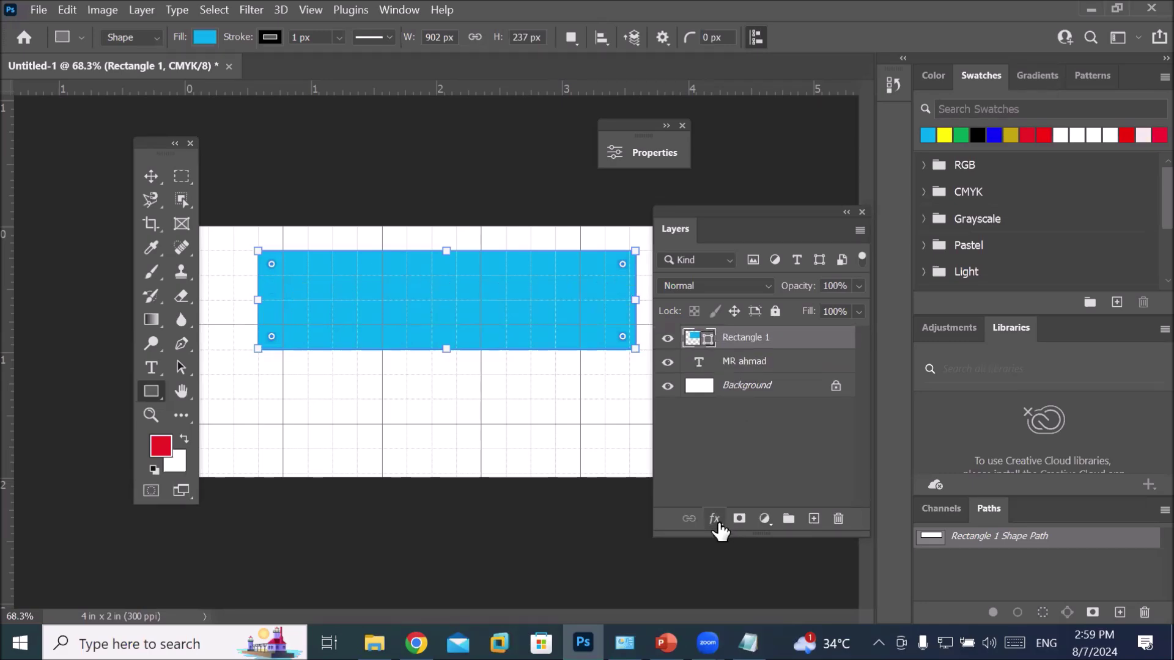
{"action": "left_click_drag", "start_coordinate": [741, 340], "coordinate": [737, 366]}
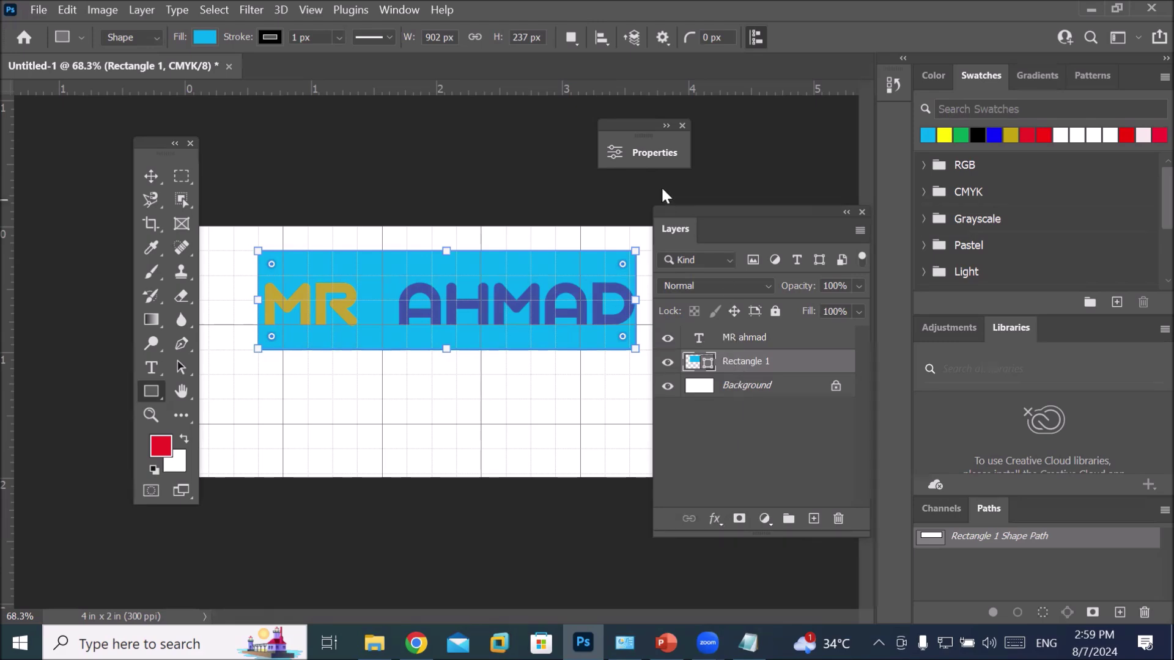
Step: Change the rectangle's fill to red from the recently used colors and collapse its properties
{"action": "left_click", "coordinate": [636, 152]}
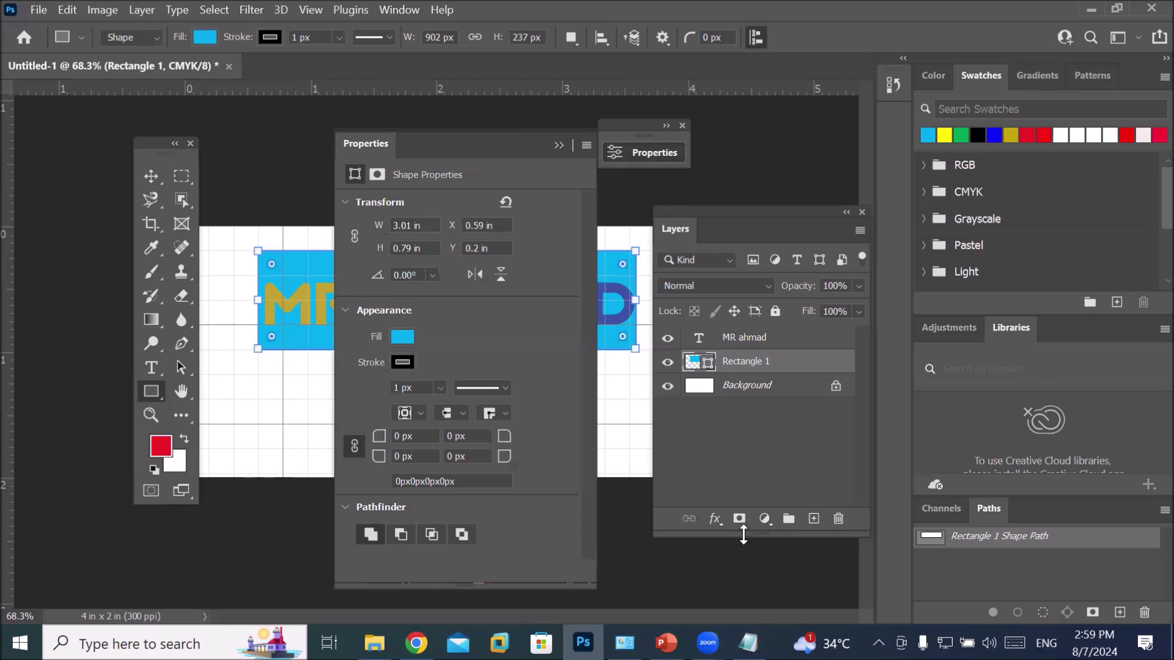
{"action": "left_click", "coordinate": [400, 337]}
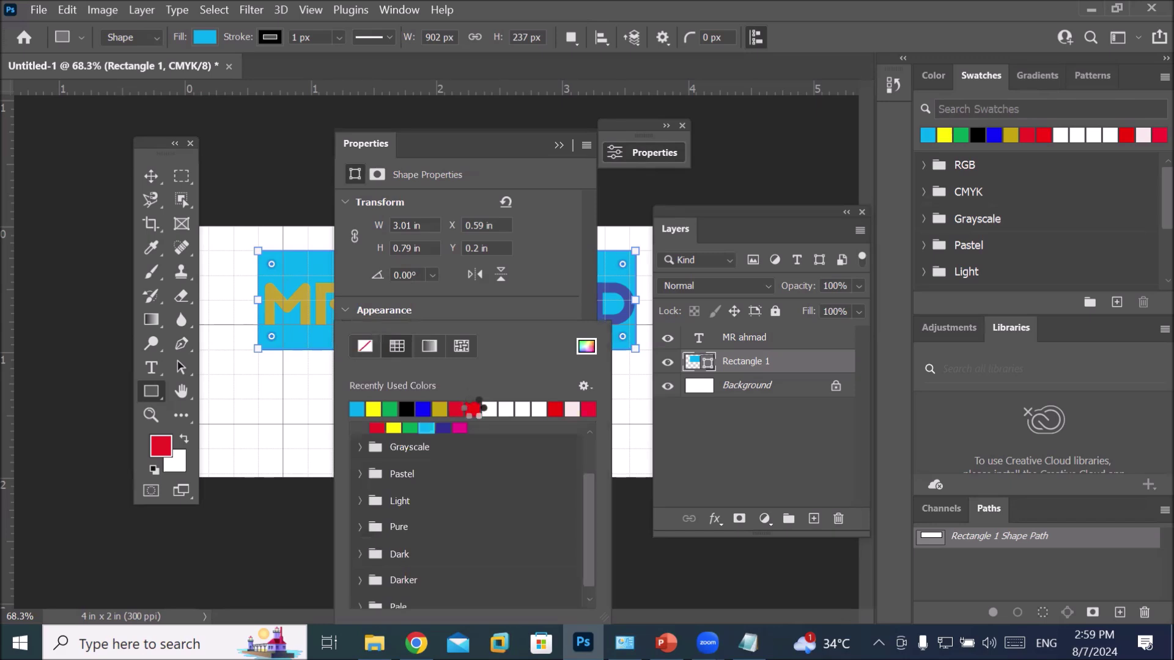
{"action": "left_click", "coordinate": [473, 408]}
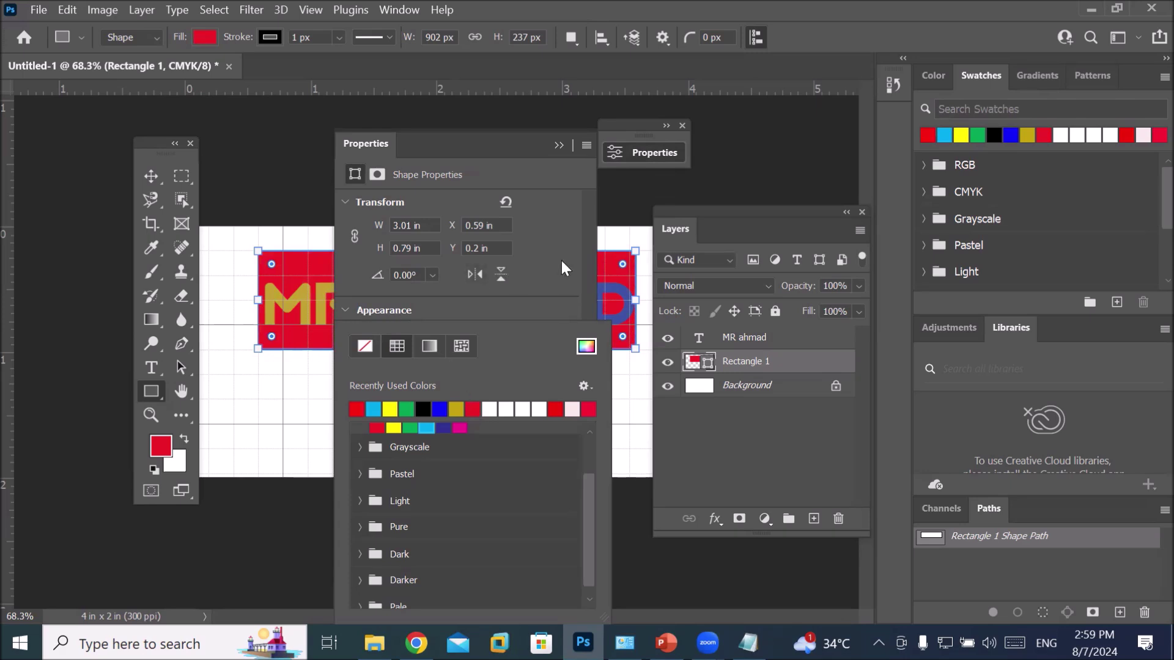
{"action": "left_click", "coordinate": [557, 147]}
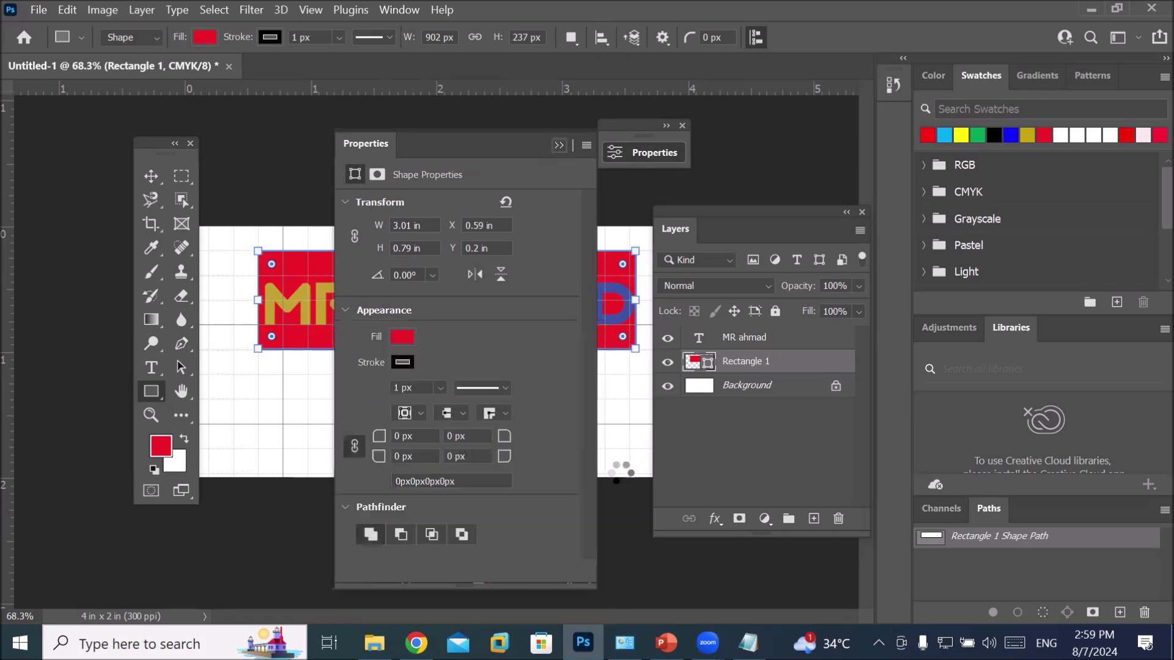
{"action": "left_click", "coordinate": [560, 148]}
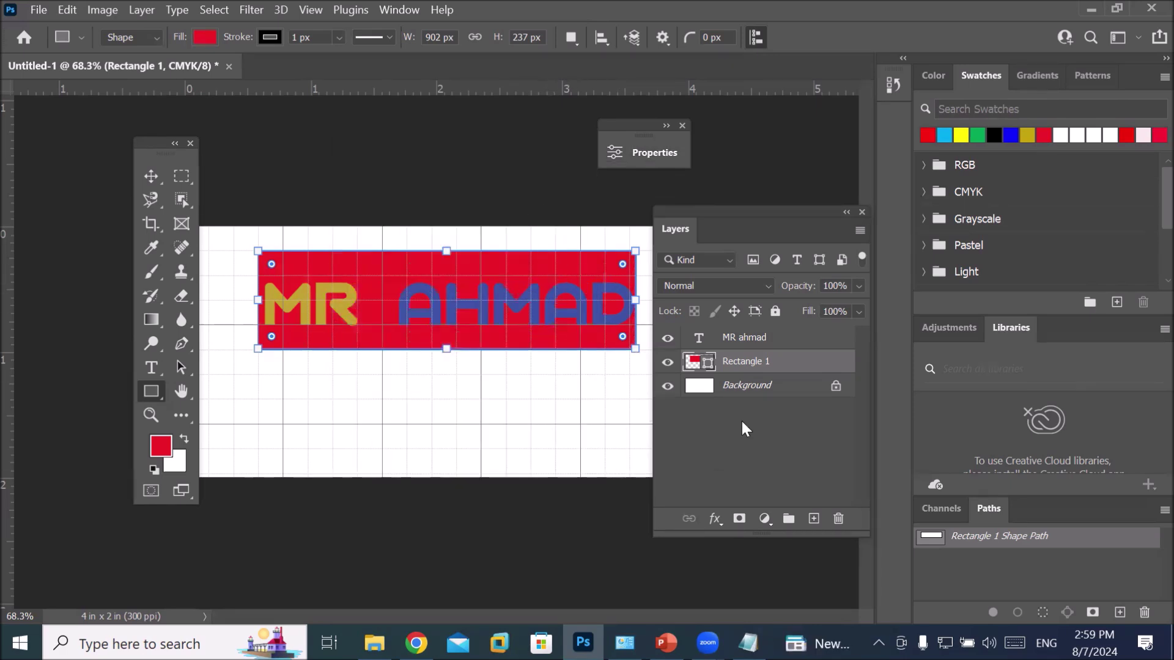
Step: Inspect the properties of the Background layer, the document with nothing selected, and the rectangle layer
{"action": "left_click", "coordinate": [760, 392]}
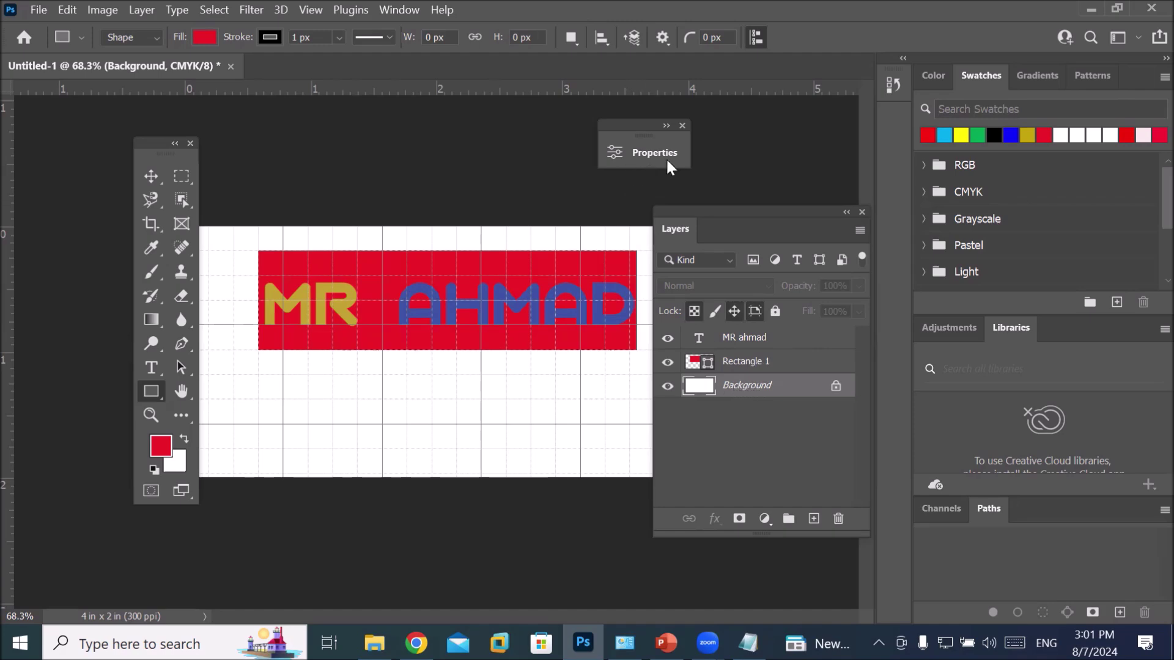
{"action": "left_click", "coordinate": [651, 152]}
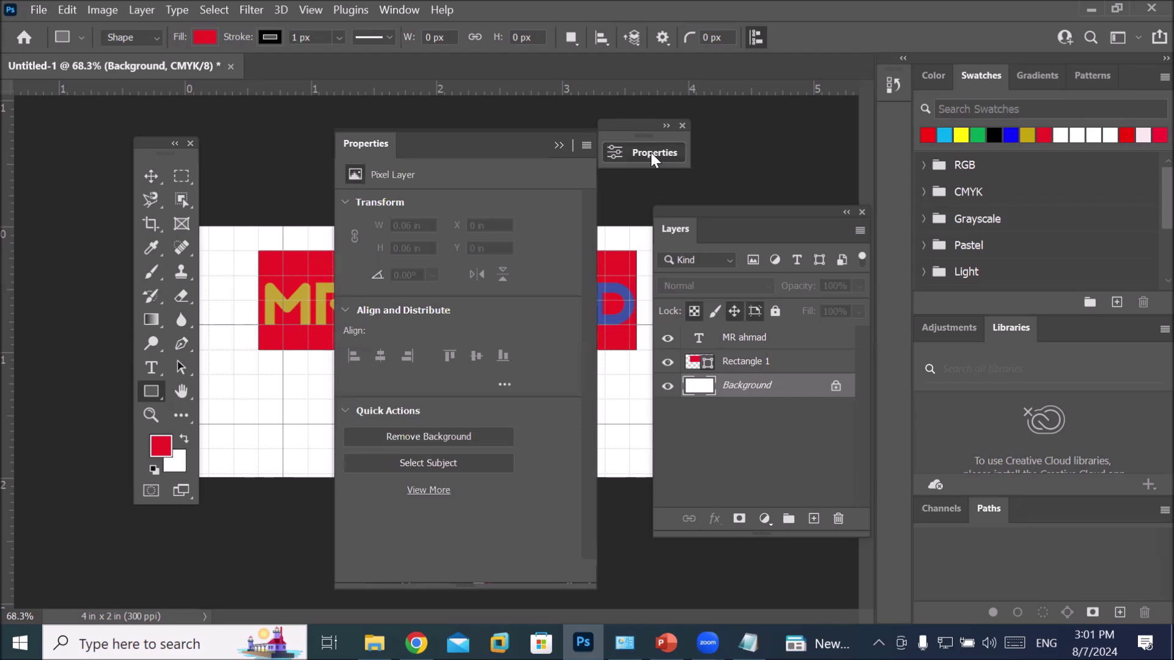
{"action": "left_click", "coordinate": [148, 178]}
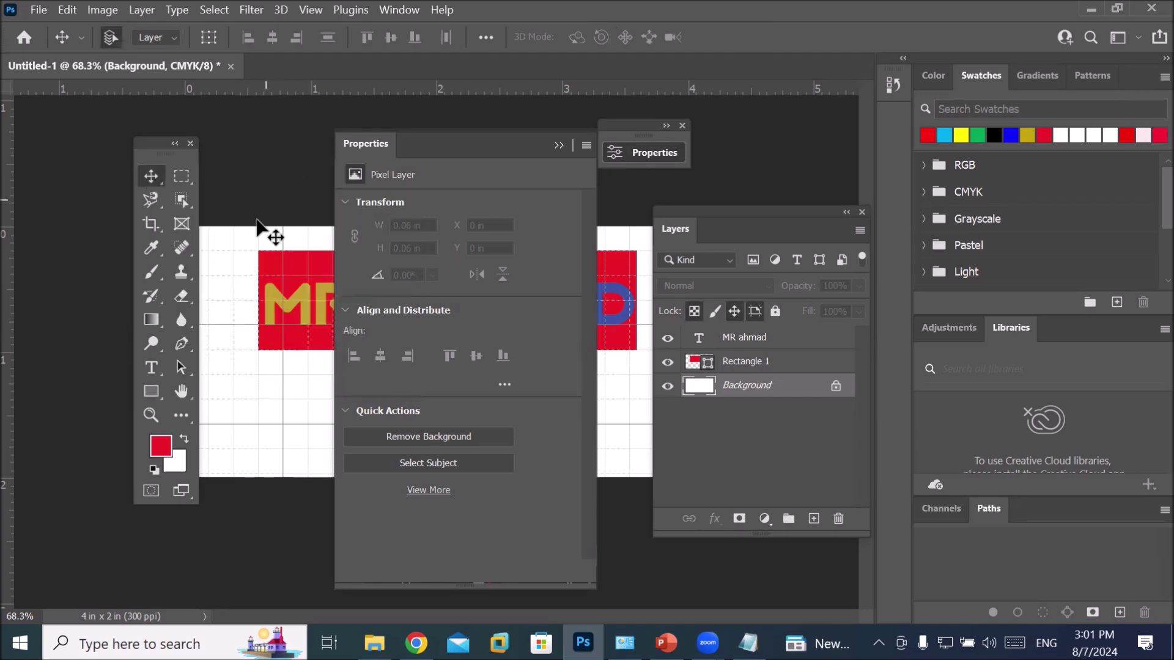
{"action": "left_click", "coordinate": [232, 244]}
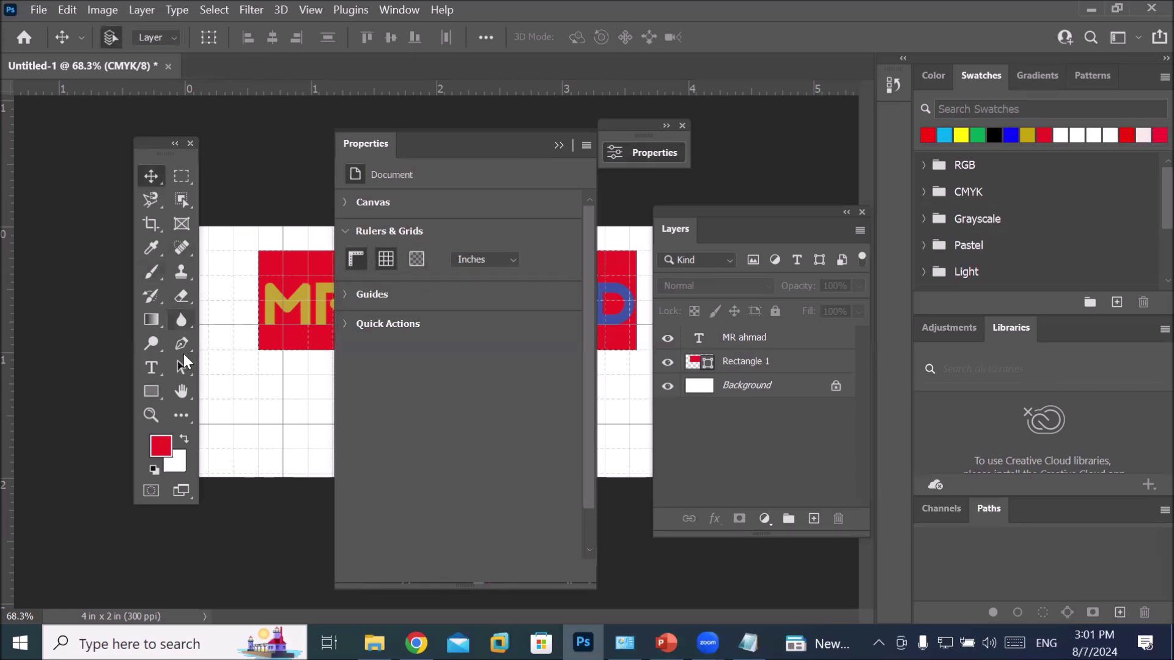
{"action": "left_click", "coordinate": [749, 364]}
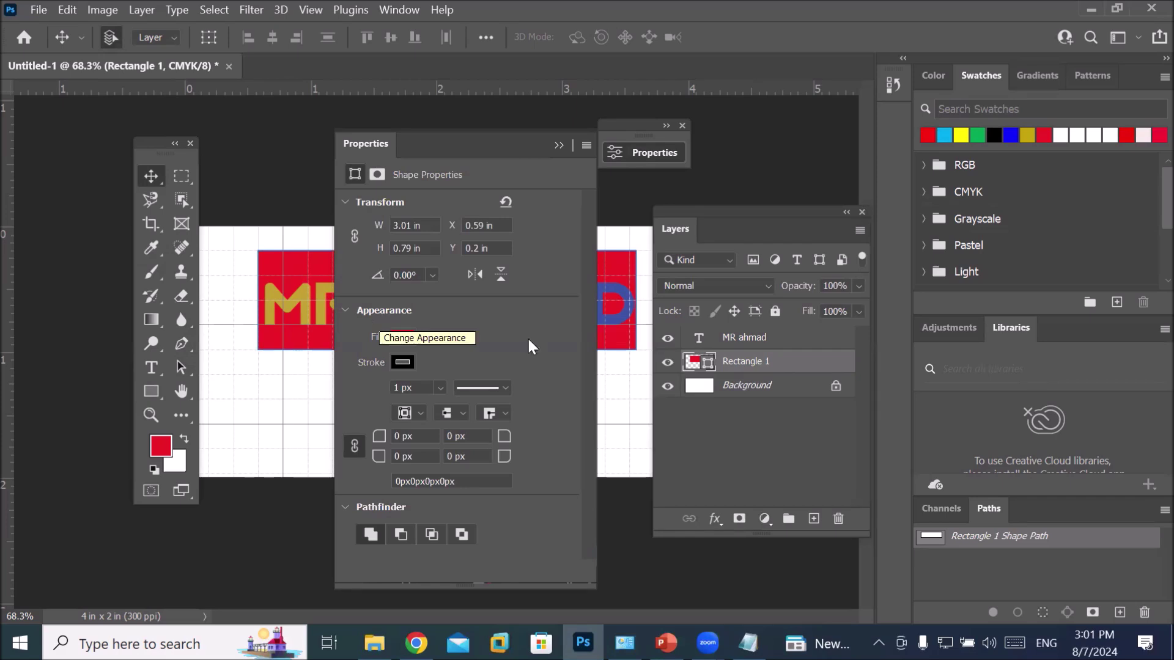
Step: Set the text layer's font to BABAPRO FONT and collapse its properties
{"action": "left_click", "coordinate": [761, 337]}
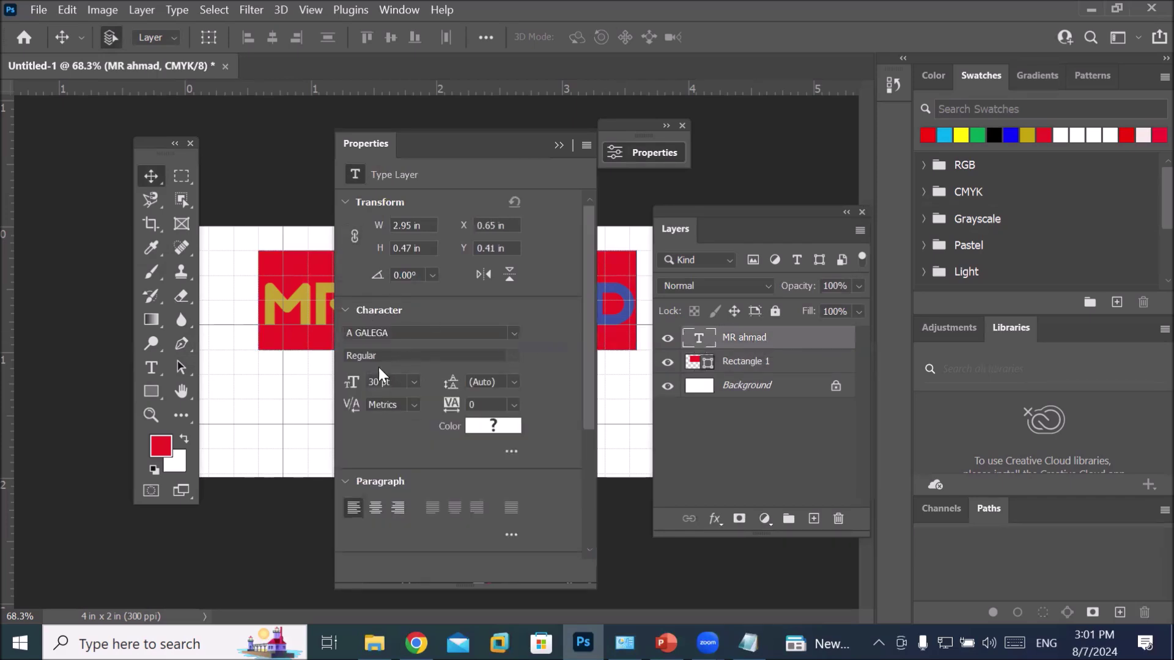
{"action": "left_click", "coordinate": [513, 333]}
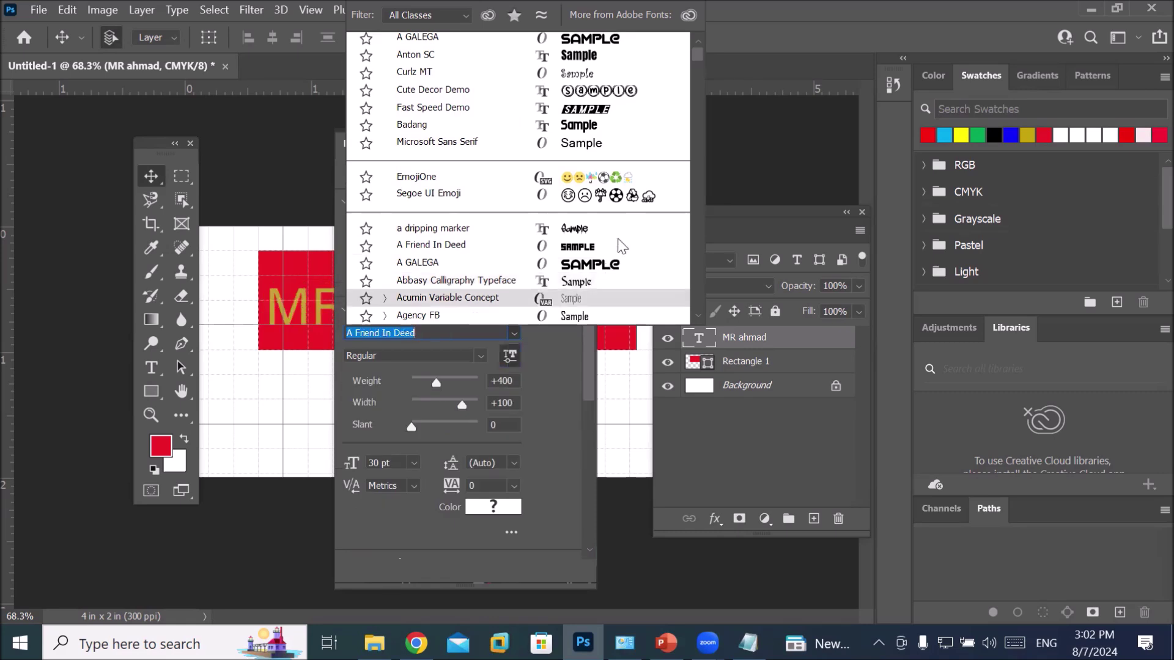
{"action": "scroll", "coordinate": [621, 245], "scroll_direction": "down", "scroll_amount": 3}
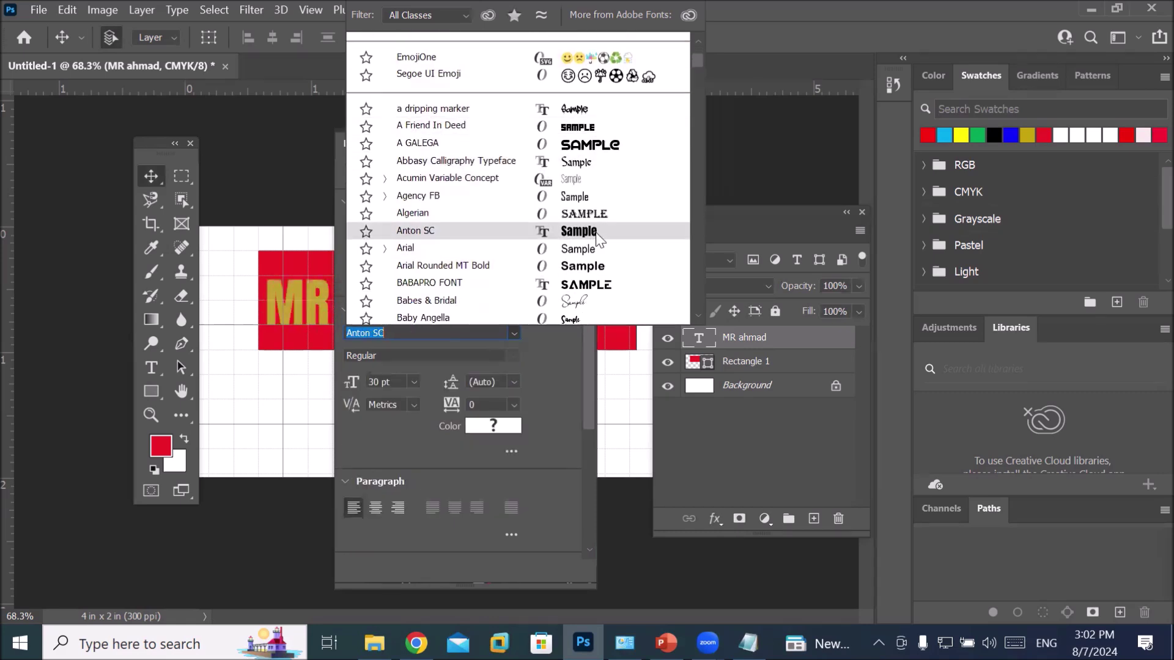
{"action": "scroll", "coordinate": [600, 236], "scroll_direction": "down", "scroll_amount": 2}
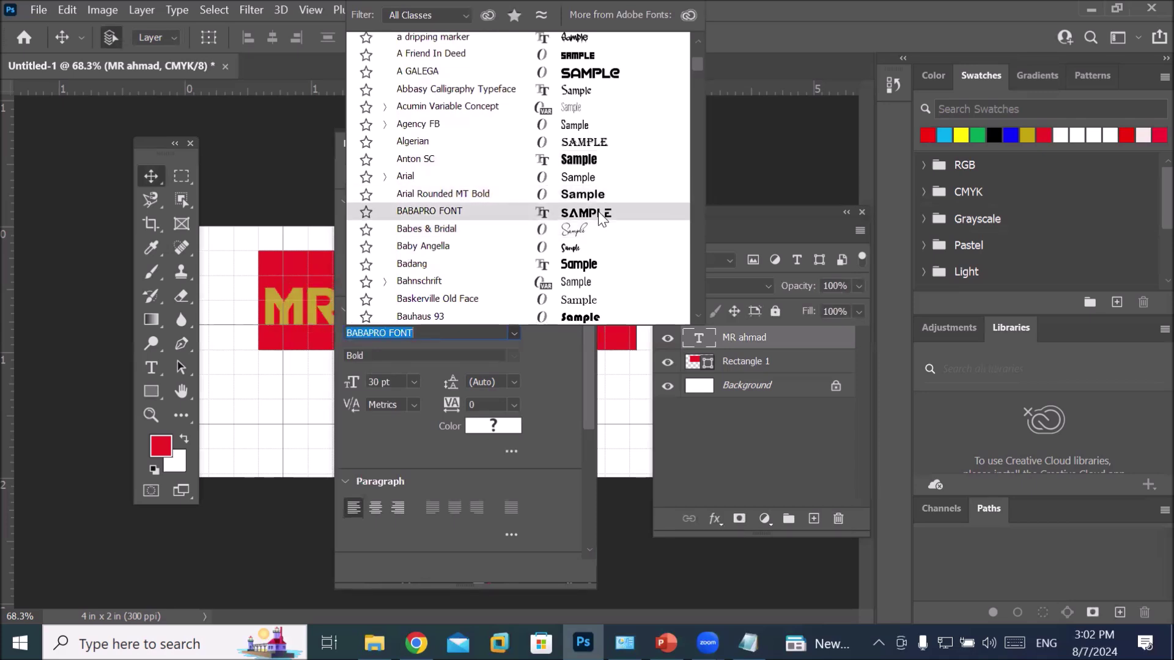
{"action": "left_click", "coordinate": [602, 214]}
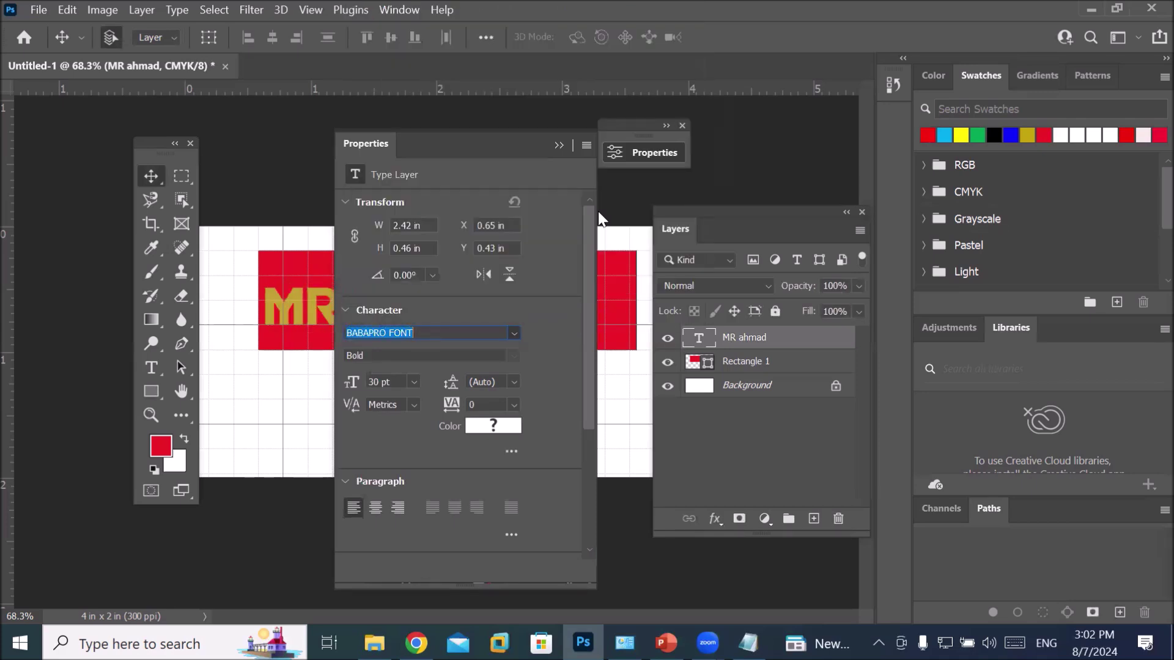
{"action": "left_click", "coordinate": [558, 146]}
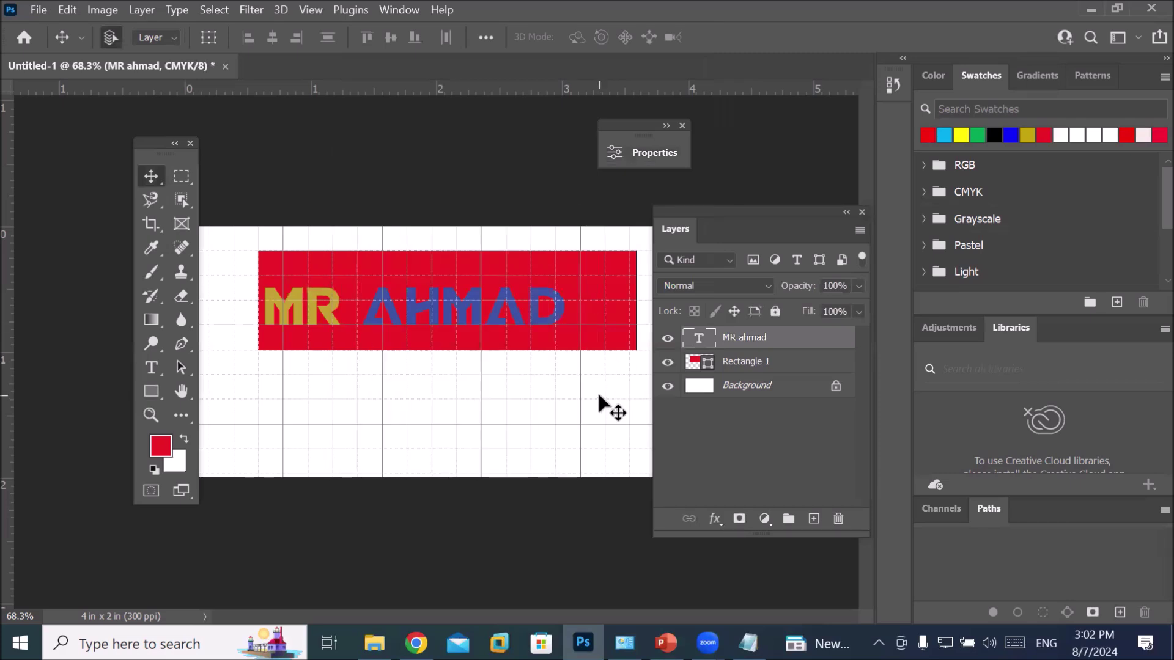
Step: Inspect the transform, fill and stroke properties of the red rectangle's layer
{"action": "left_click", "coordinate": [741, 362]}
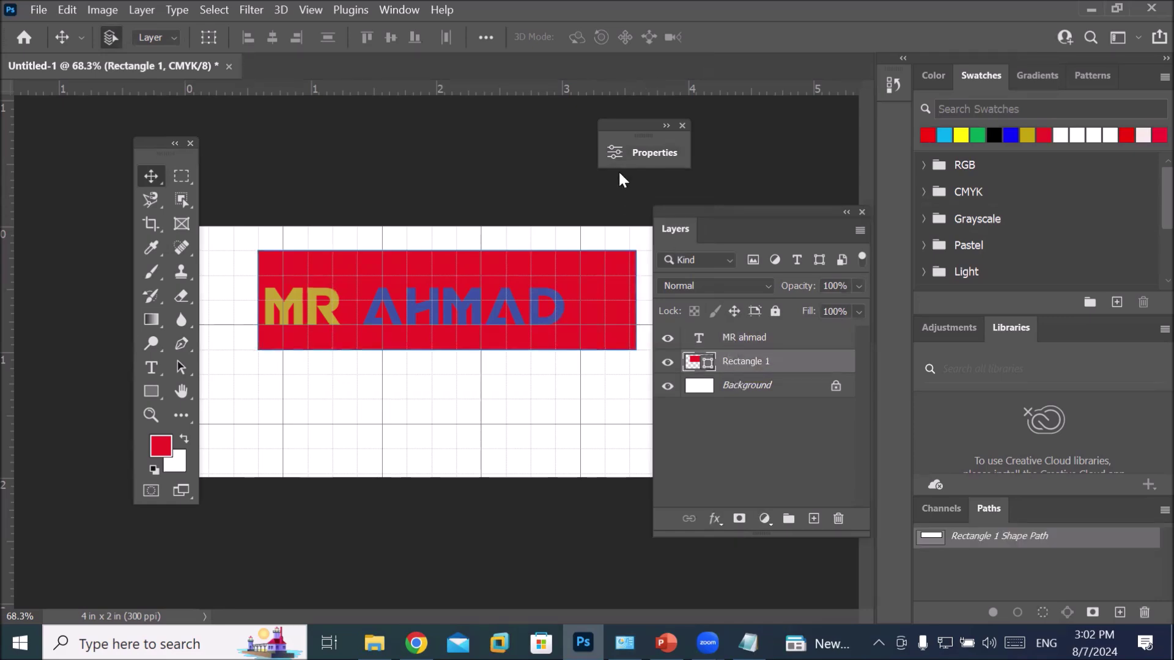
{"action": "left_click", "coordinate": [640, 153]}
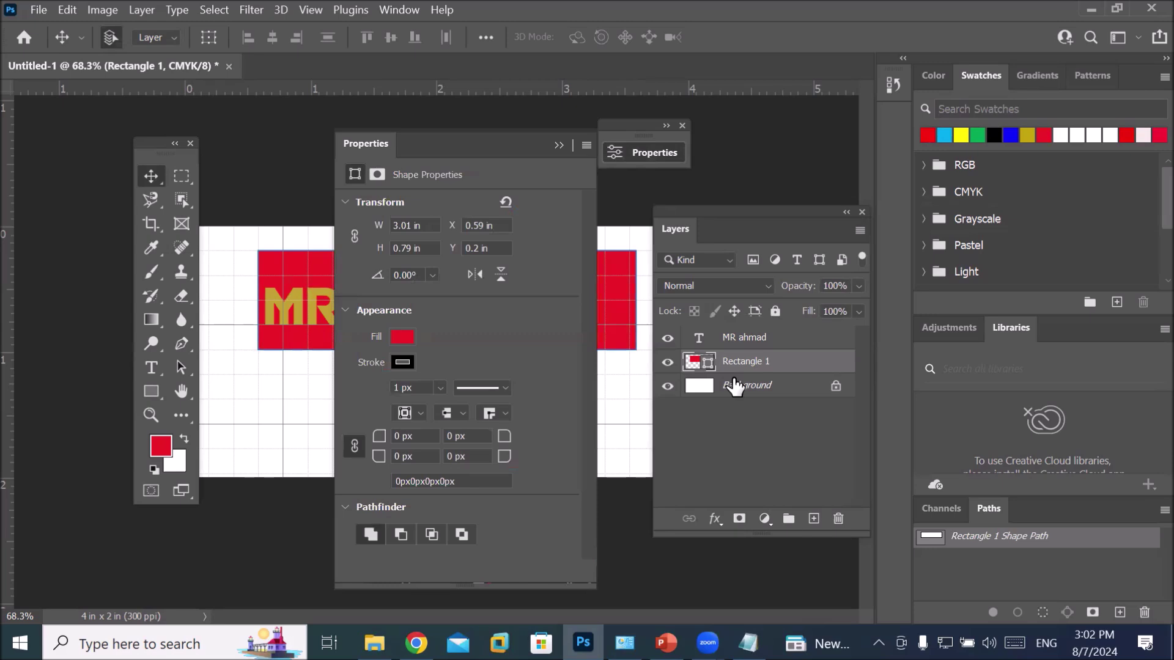
{"action": "left_click", "coordinate": [558, 145]}
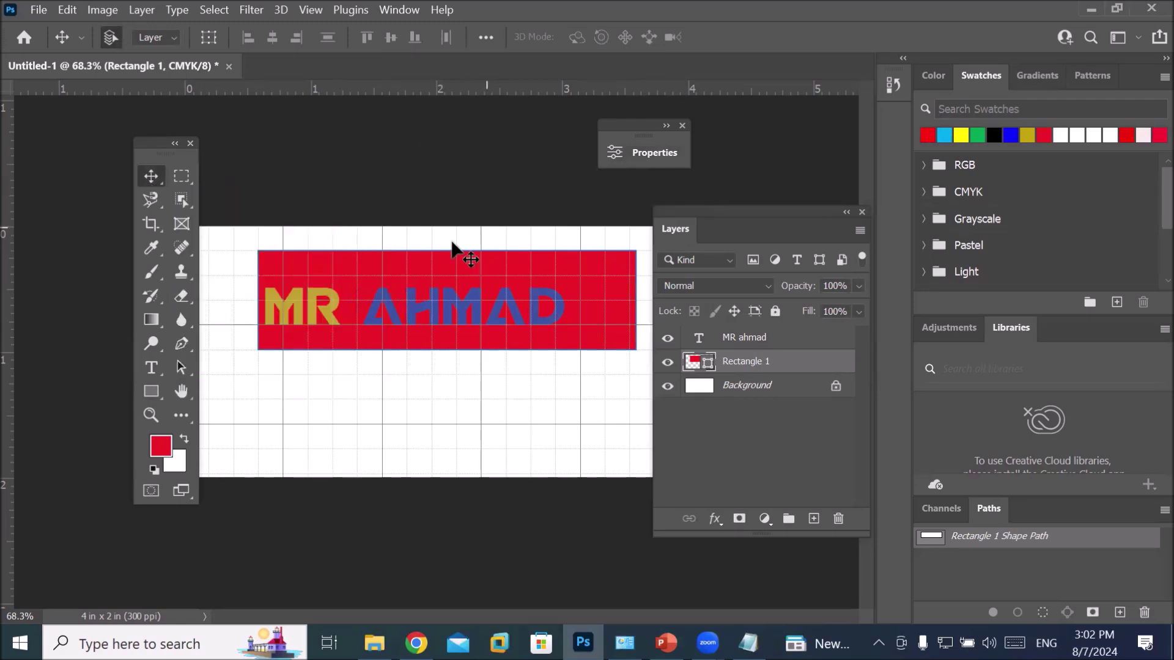
Step: Deselect all layers and hide the canvas grid through the document properties
{"action": "left_click", "coordinate": [431, 416]}
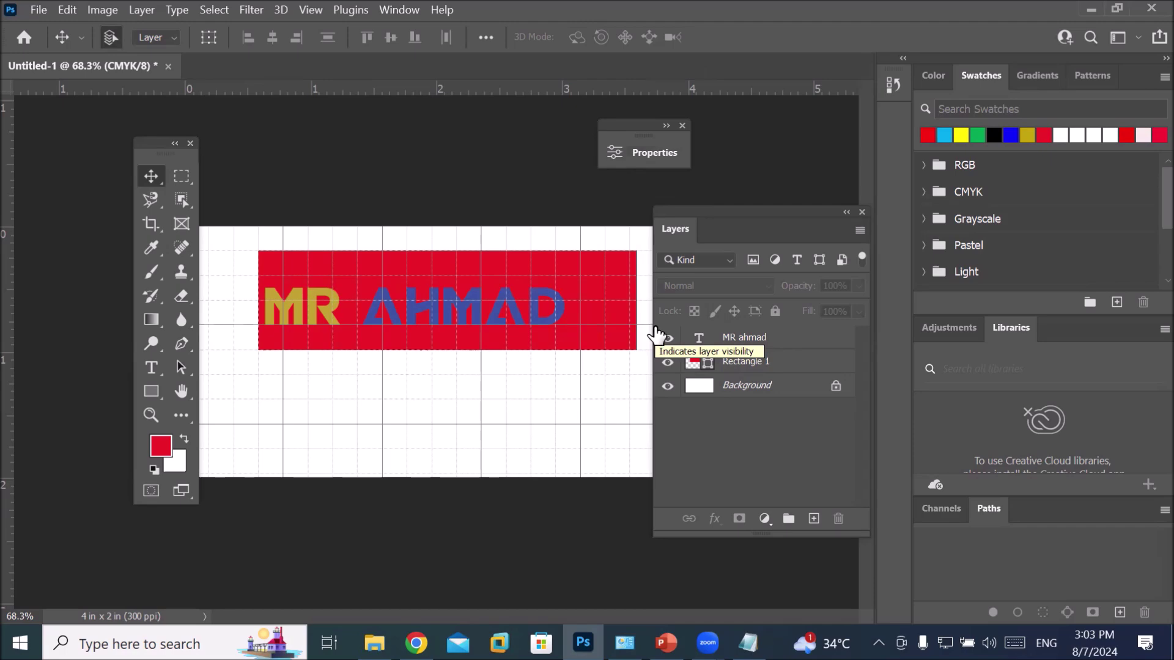
{"action": "left_click", "coordinate": [644, 154]}
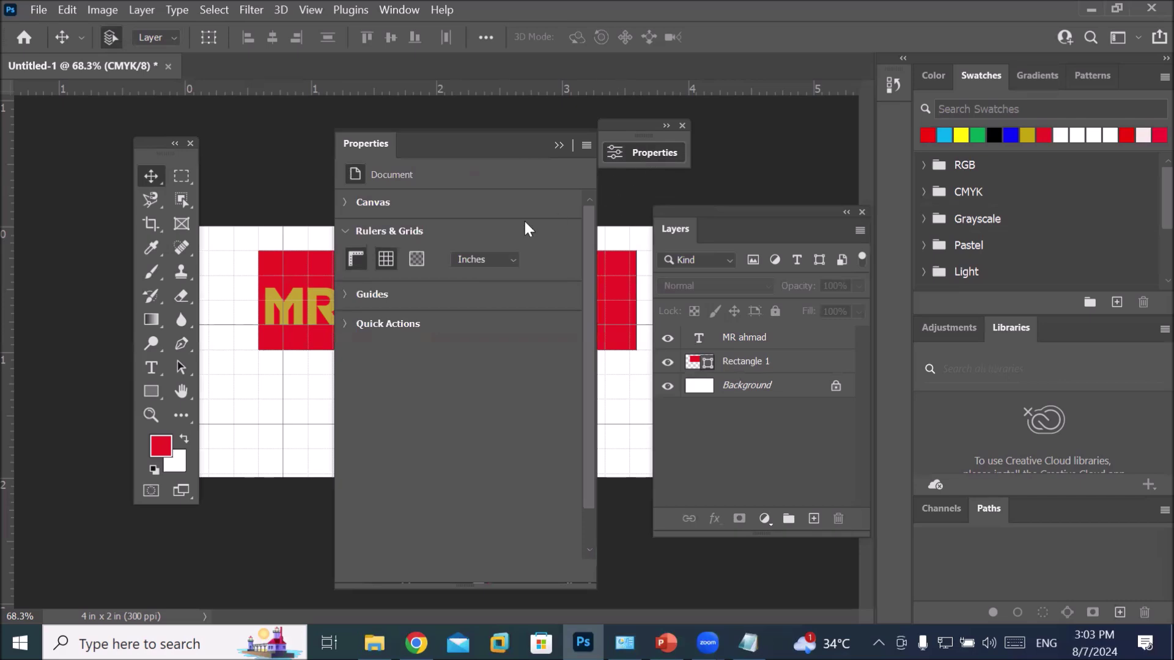
{"action": "left_click", "coordinate": [386, 259]}
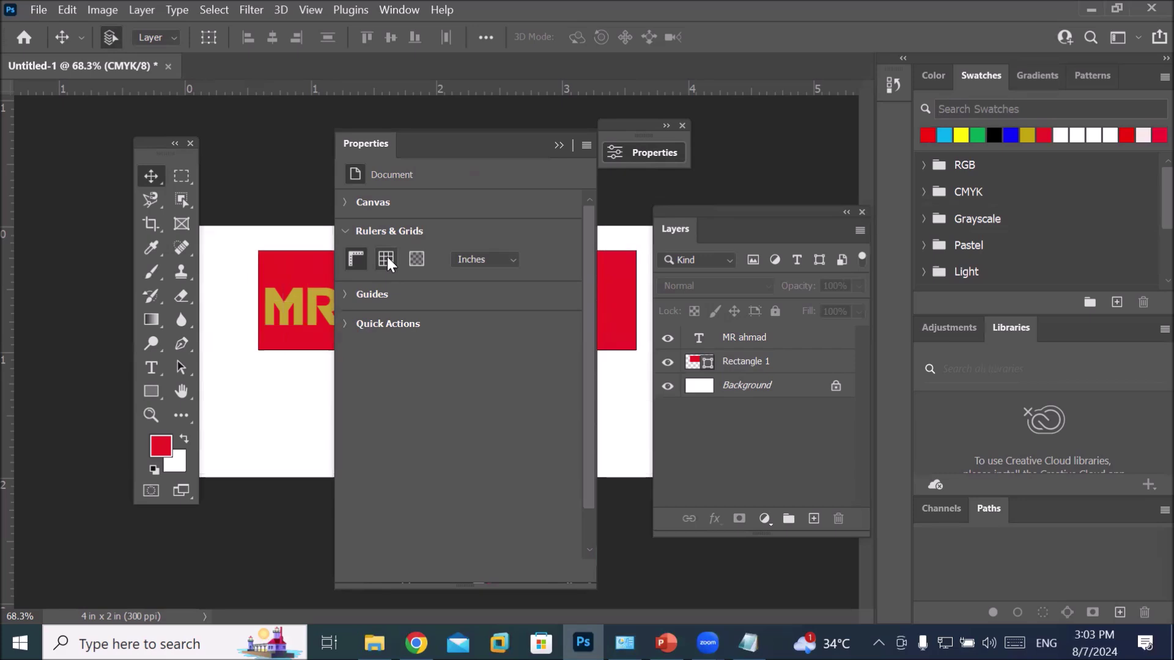
{"action": "left_click", "coordinate": [551, 147]}
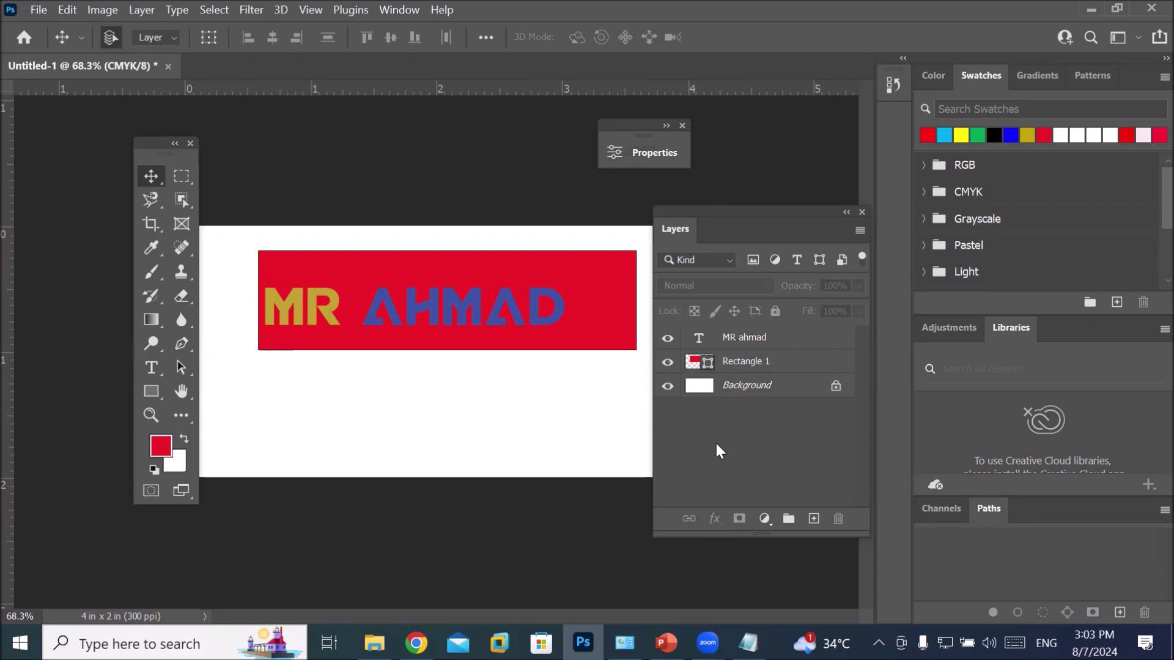
Step: Inspect the properties of the text layer, the rectangle layer and the Background layer in turn
{"action": "left_click", "coordinate": [741, 348]}
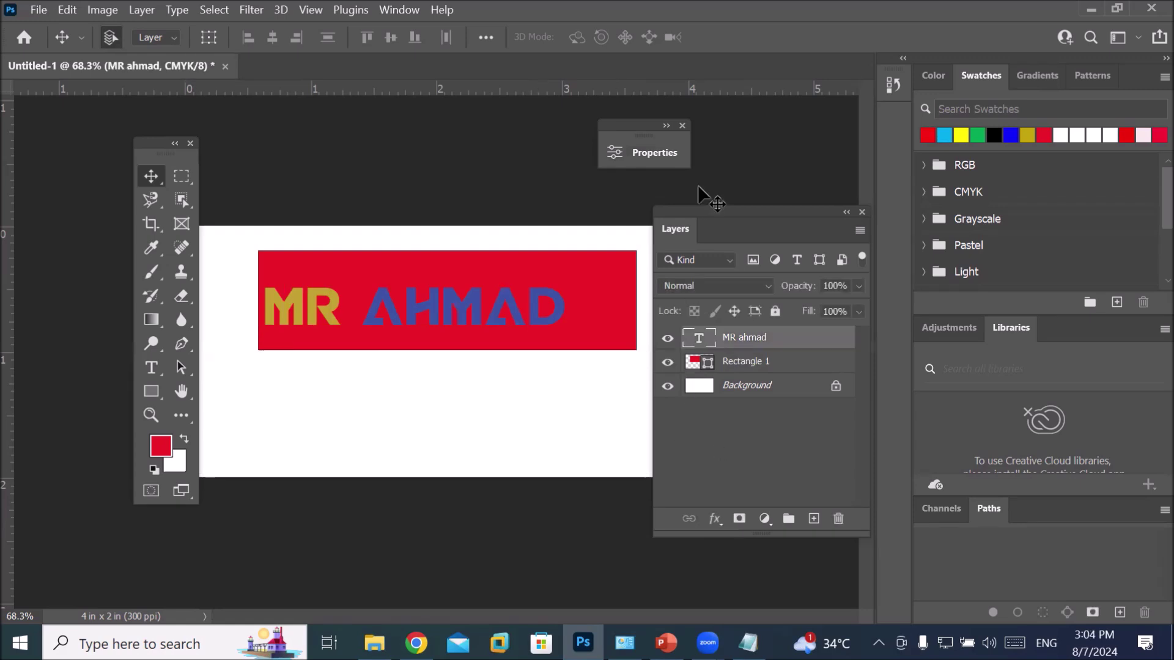
{"action": "left_click", "coordinate": [654, 160]}
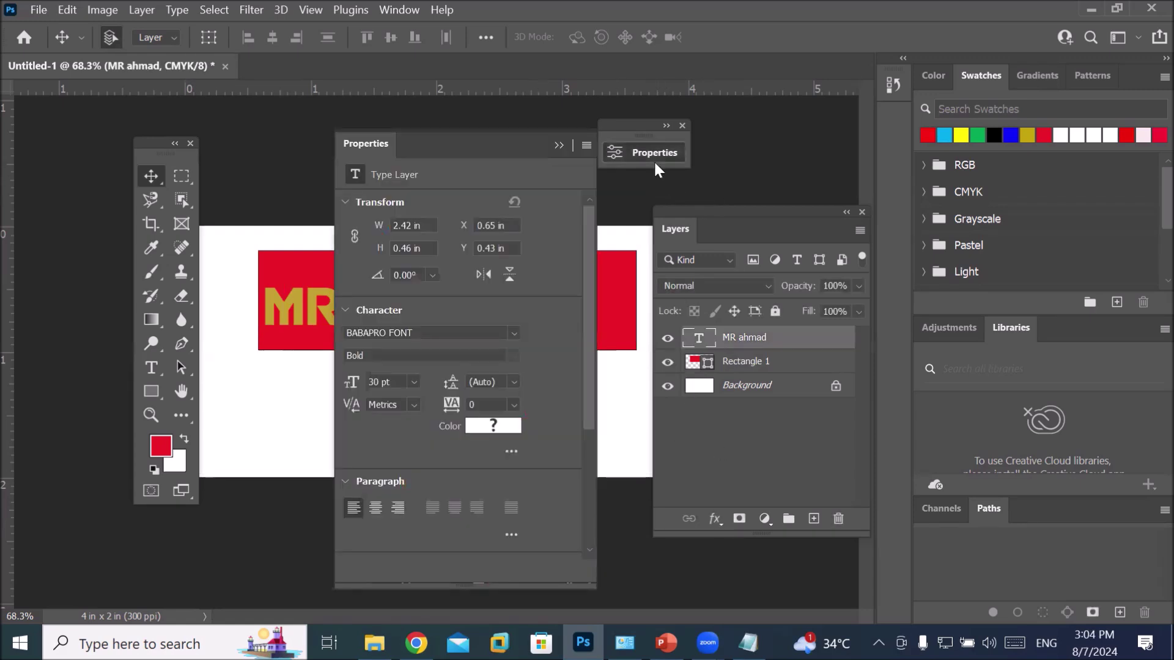
{"action": "left_click", "coordinate": [654, 159]}
{"action": "left_click", "coordinate": [727, 367]}
{"action": "left_click", "coordinate": [647, 157]}
{"action": "left_click", "coordinate": [641, 156]}
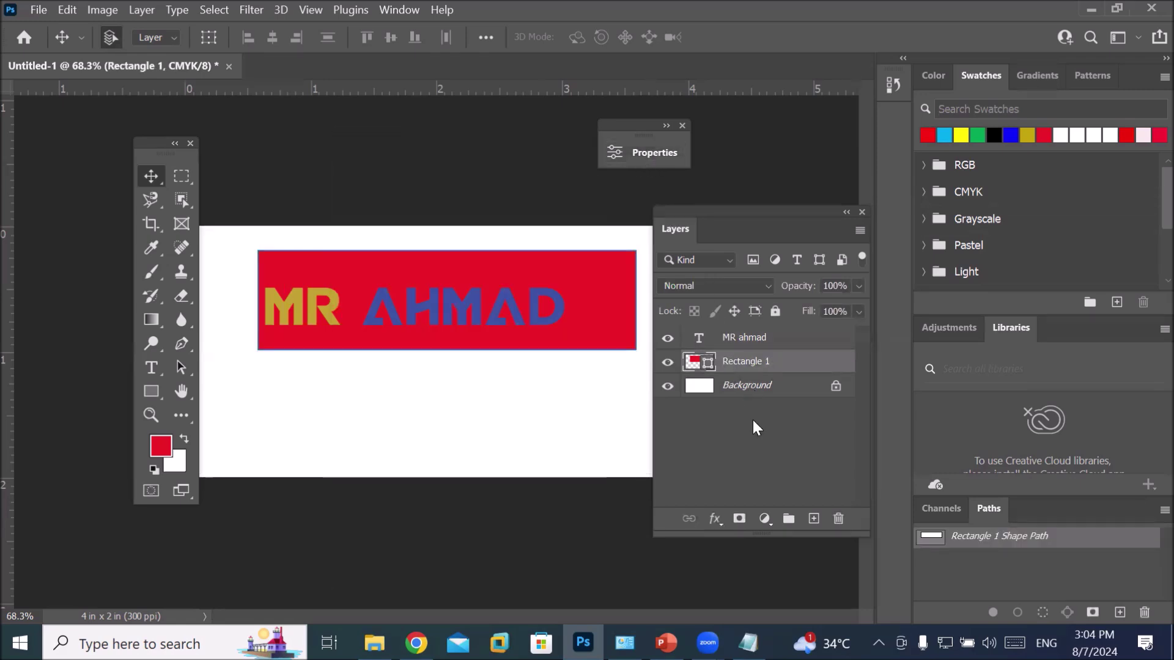
{"action": "left_click", "coordinate": [764, 388]}
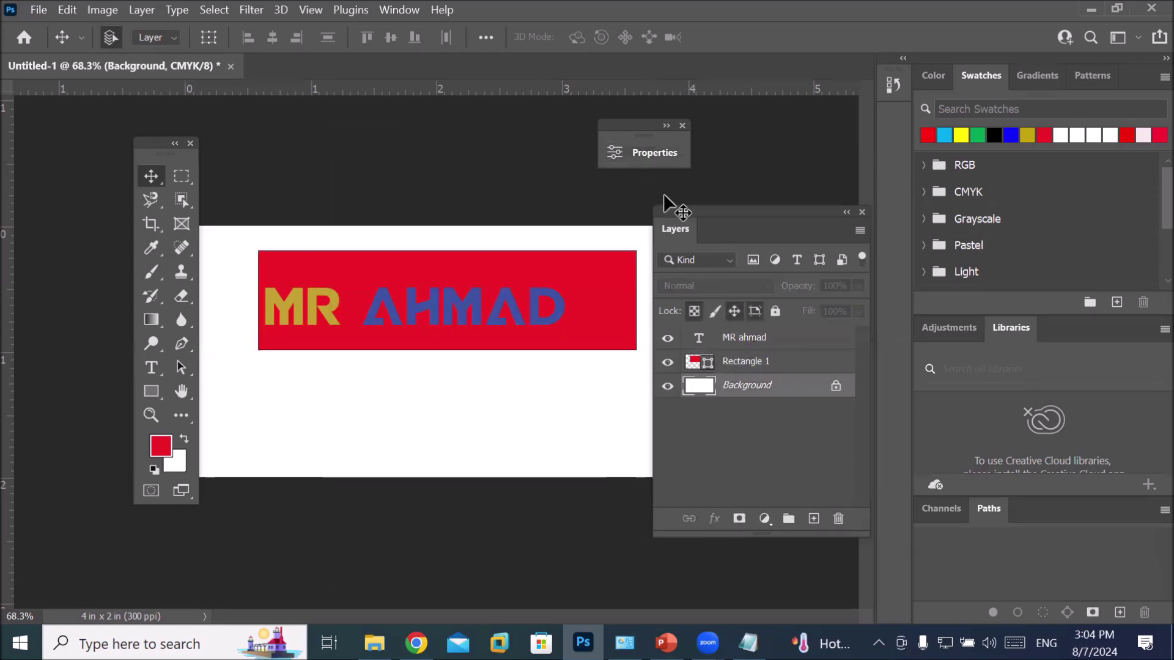
{"action": "left_click", "coordinate": [651, 154]}
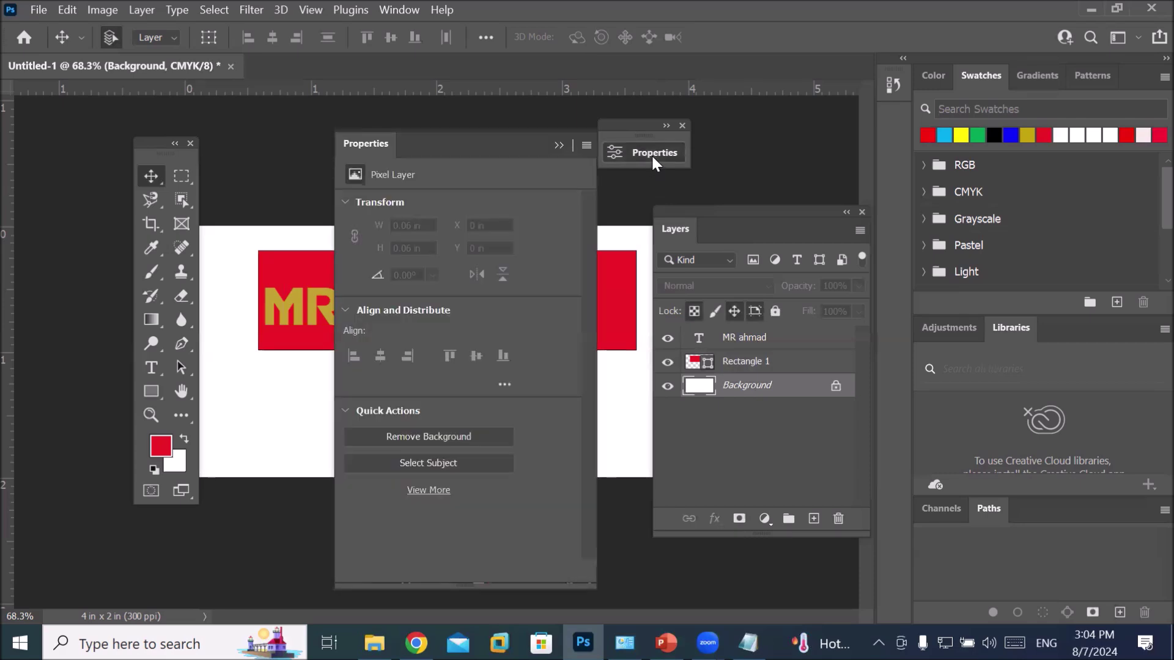
{"action": "left_click", "coordinate": [652, 155]}
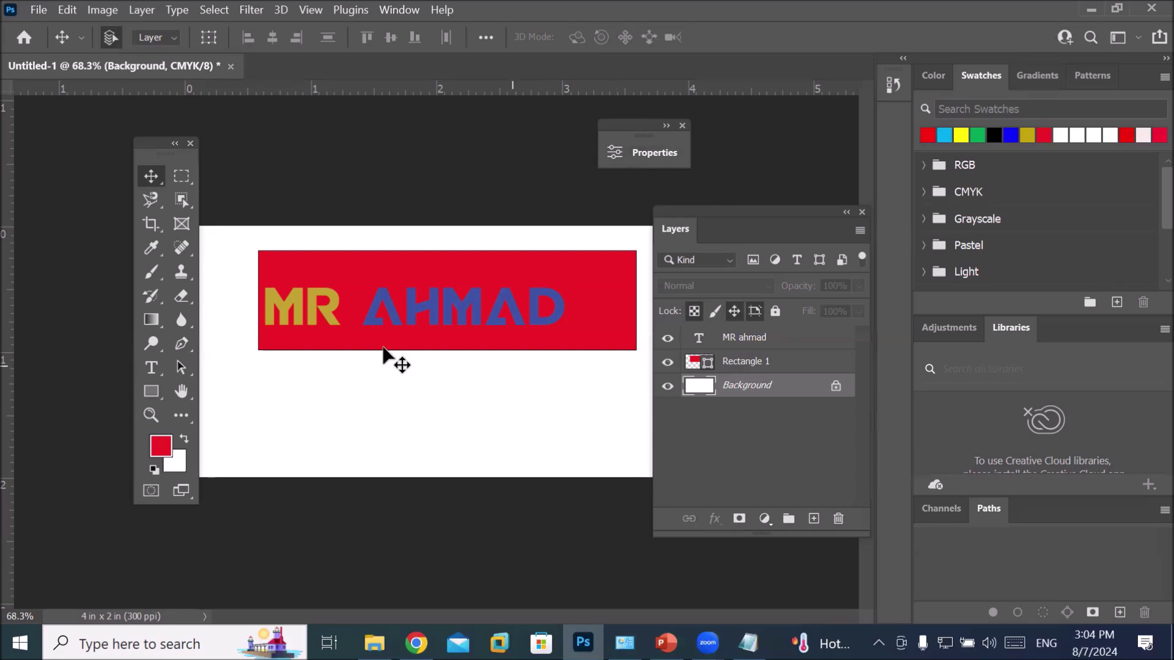
Step: Deselect all layers and expand the guide options in the document properties
{"action": "left_click", "coordinate": [373, 387]}
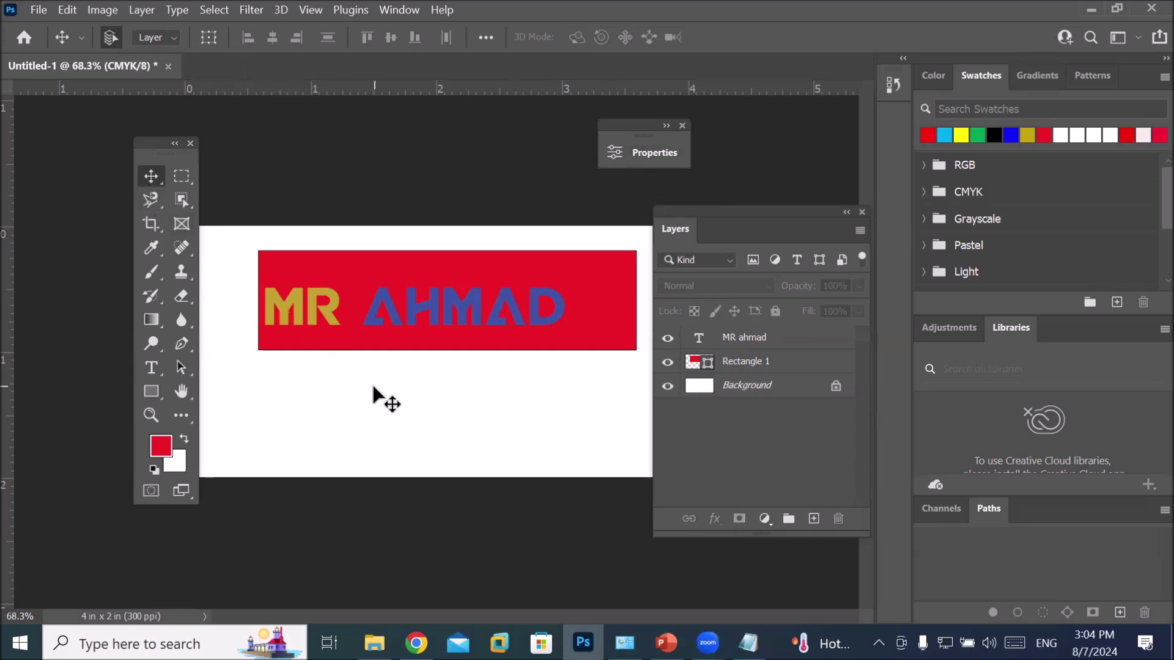
{"action": "left_click", "coordinate": [632, 162]}
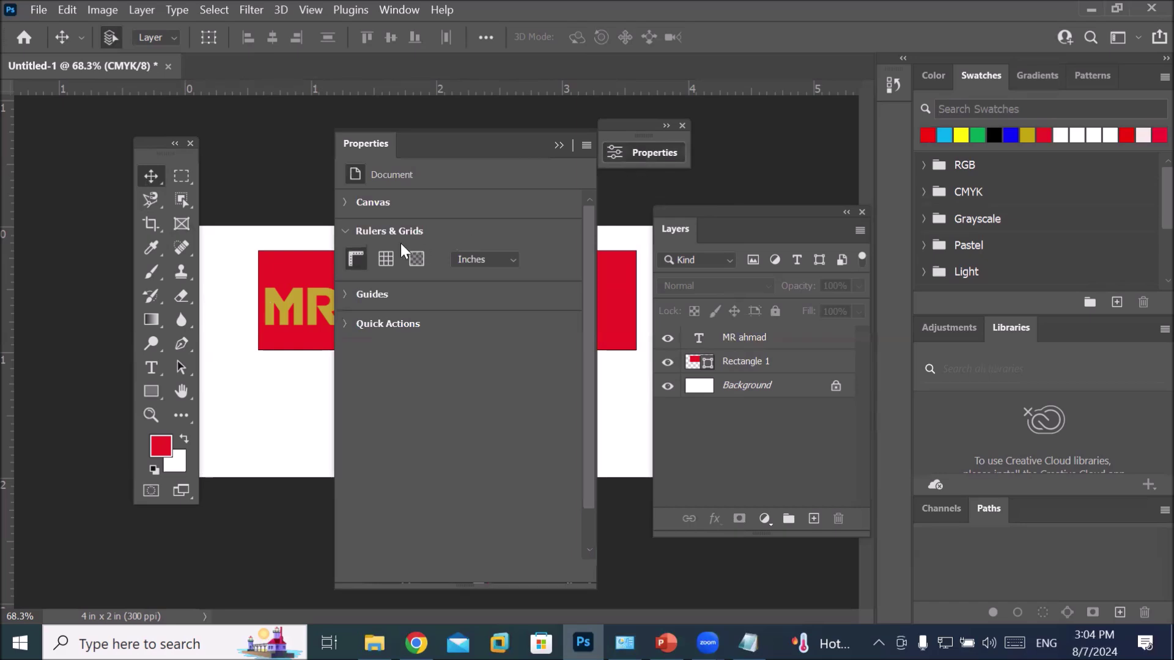
{"action": "left_click", "coordinate": [346, 296]}
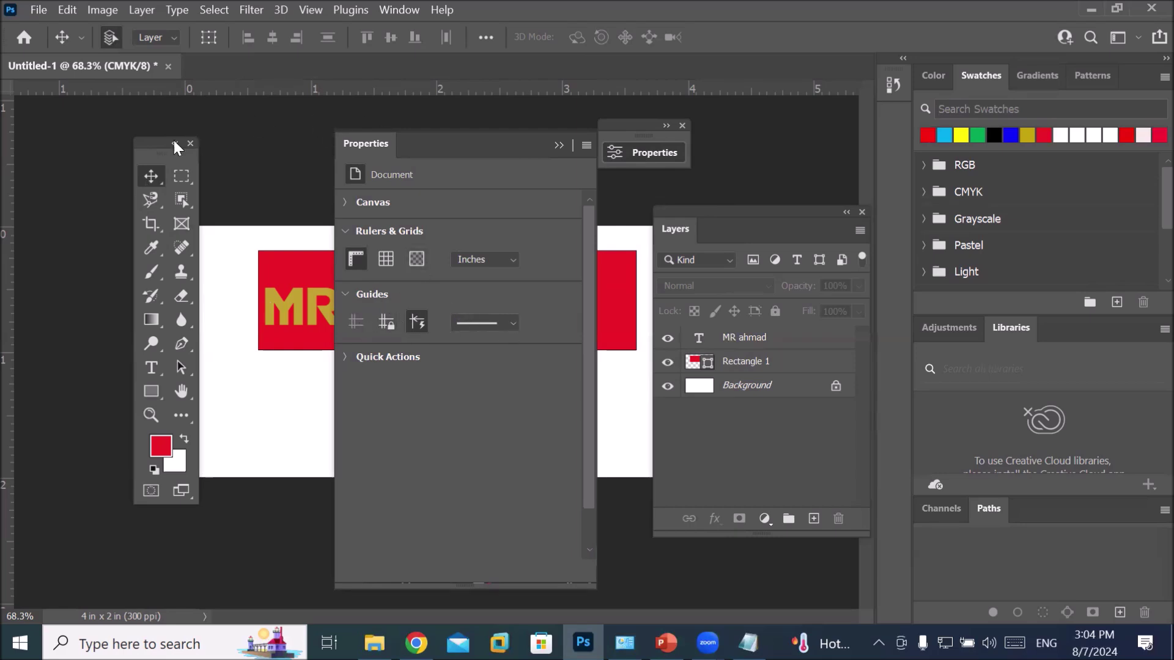
Step: Switch the canvas grid on and off again, and collapse the document properties
{"action": "left_click", "coordinate": [310, 11]}
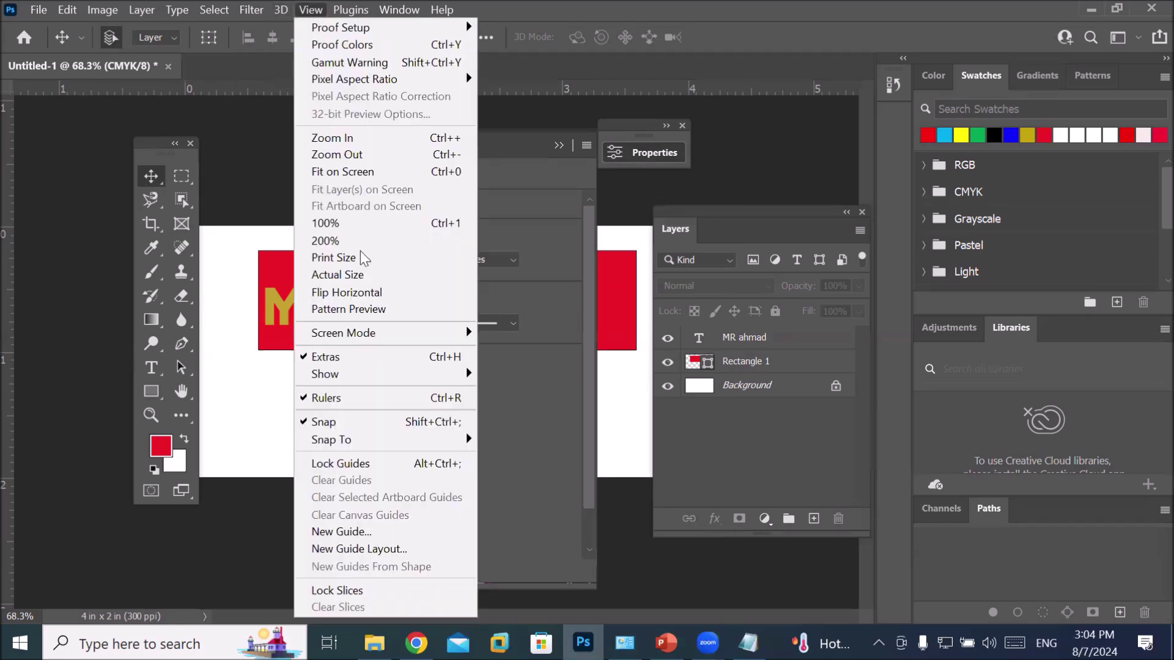
{"action": "mouse_move", "coordinate": [354, 378]}
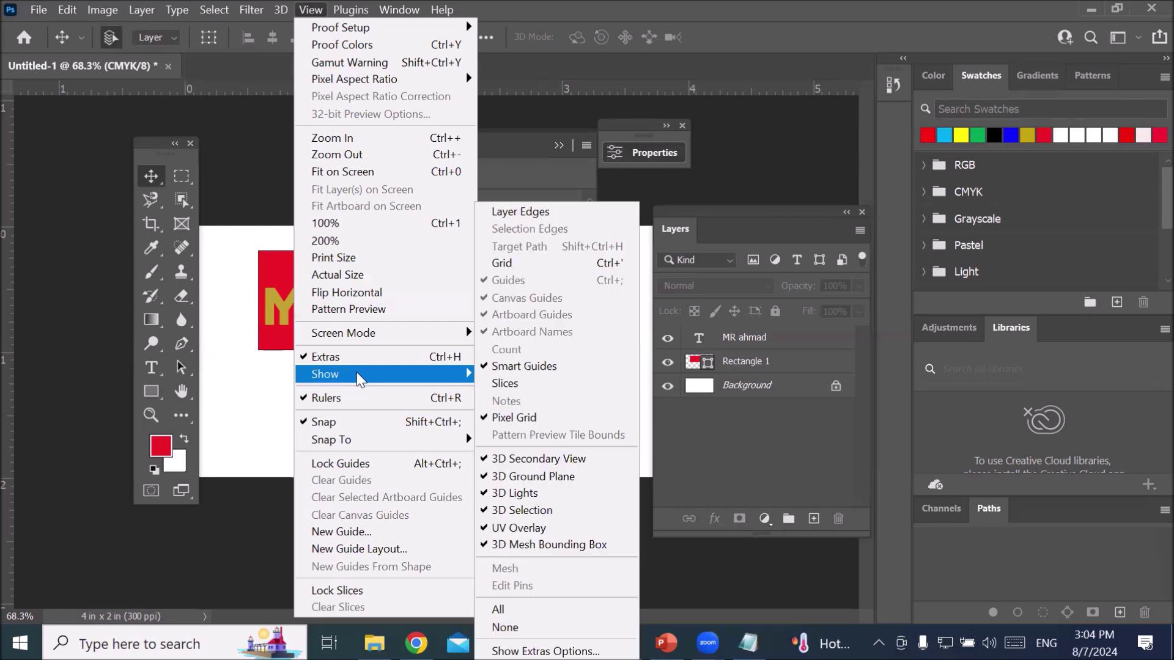
{"action": "left_click", "coordinate": [557, 264]}
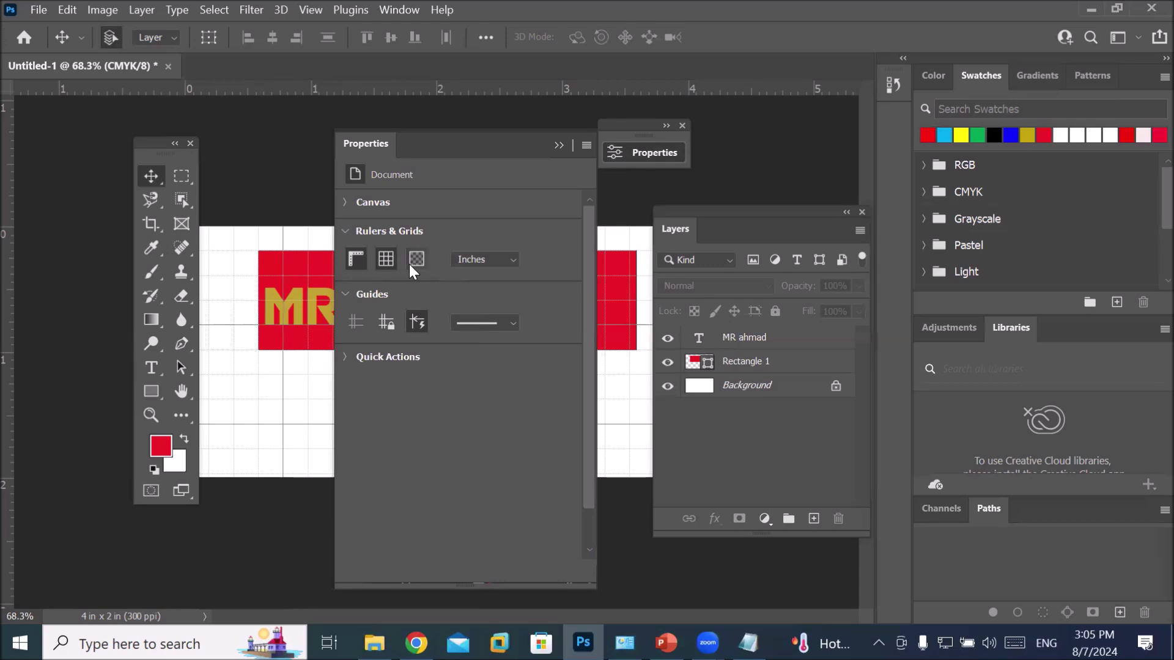
{"action": "left_click", "coordinate": [386, 259]}
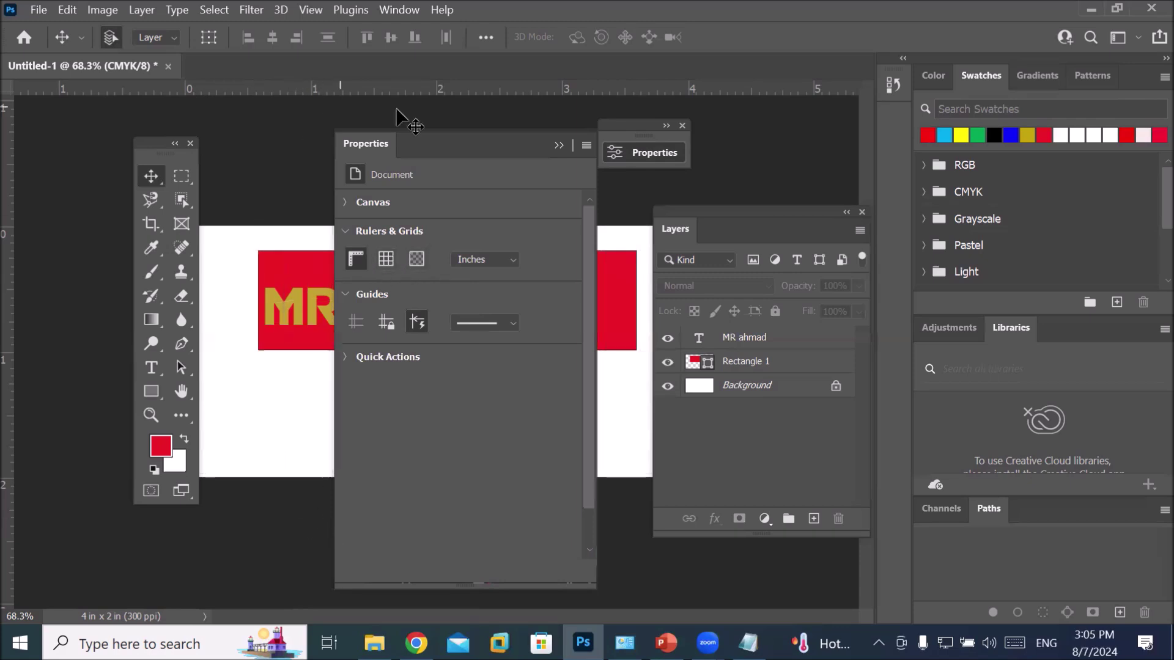
{"action": "left_click", "coordinate": [562, 146]}
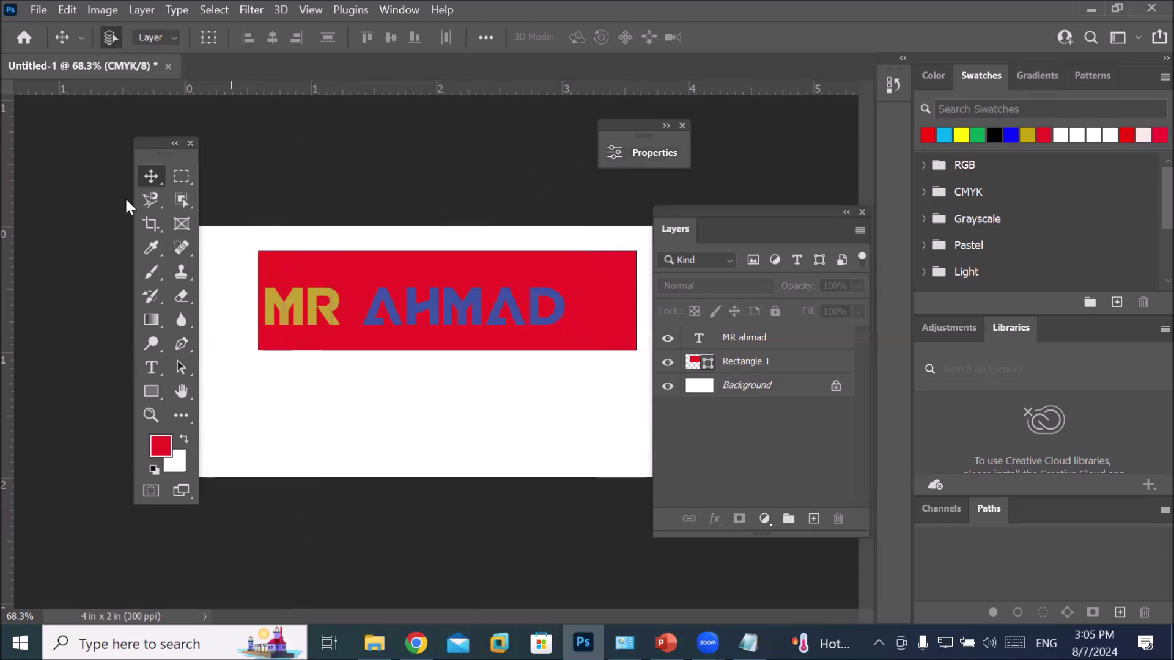
Step: Start saving the document on the computer and choose the Desktop as the location
{"action": "left_click", "coordinate": [40, 10]}
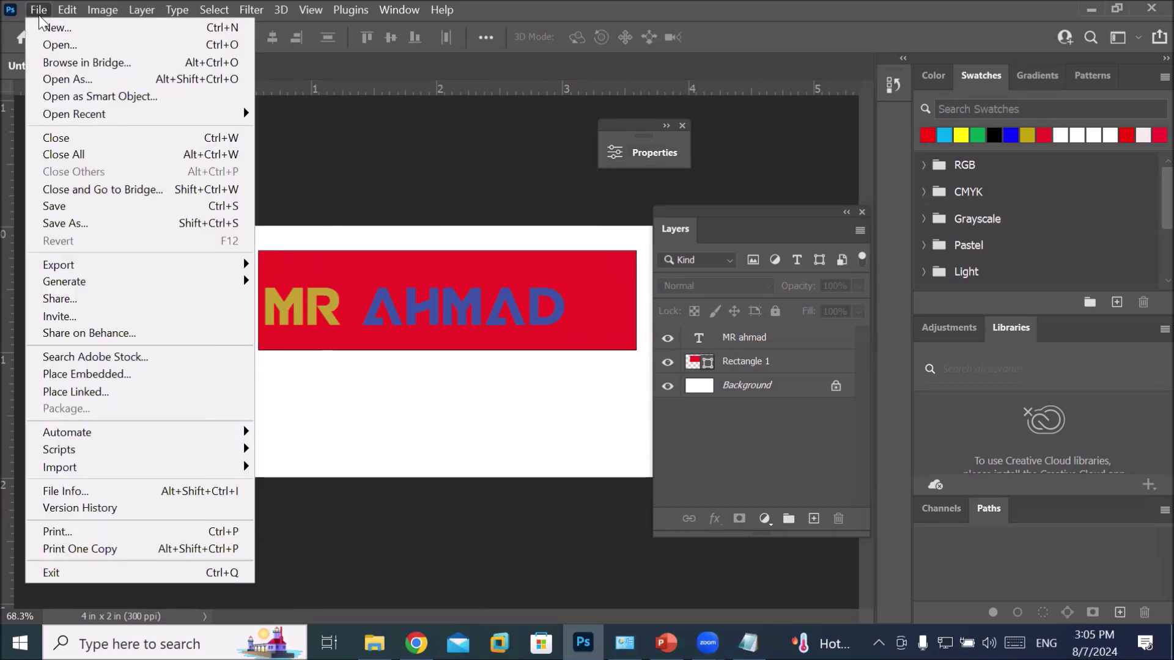
{"action": "left_click", "coordinate": [94, 209]}
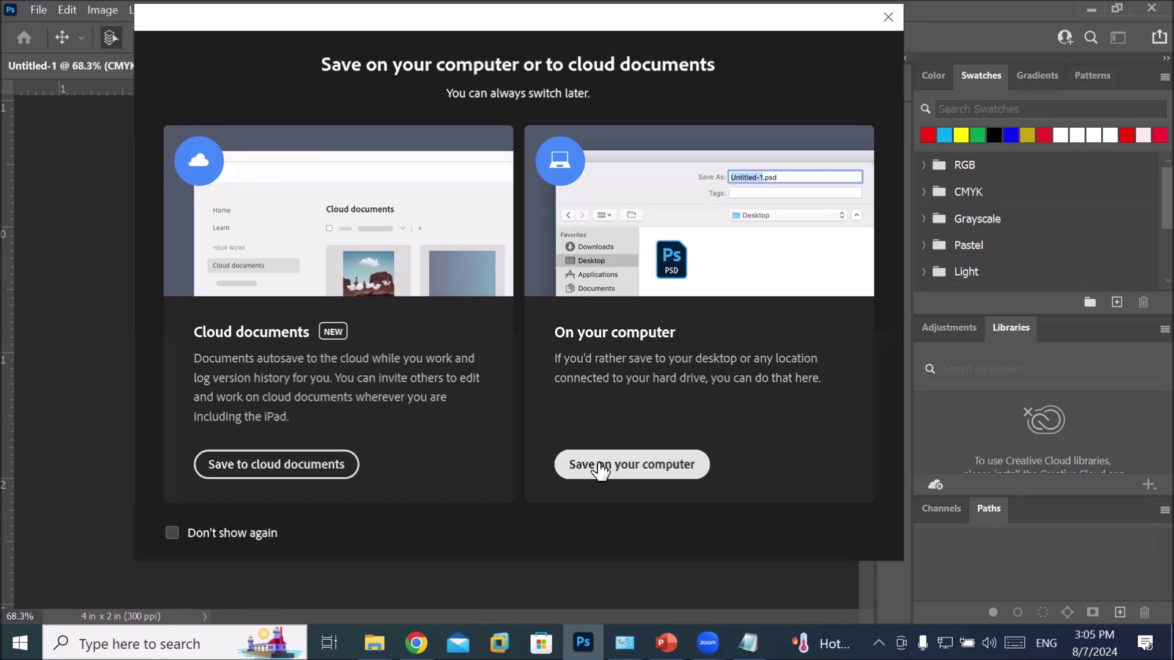
{"action": "left_click", "coordinate": [661, 475]}
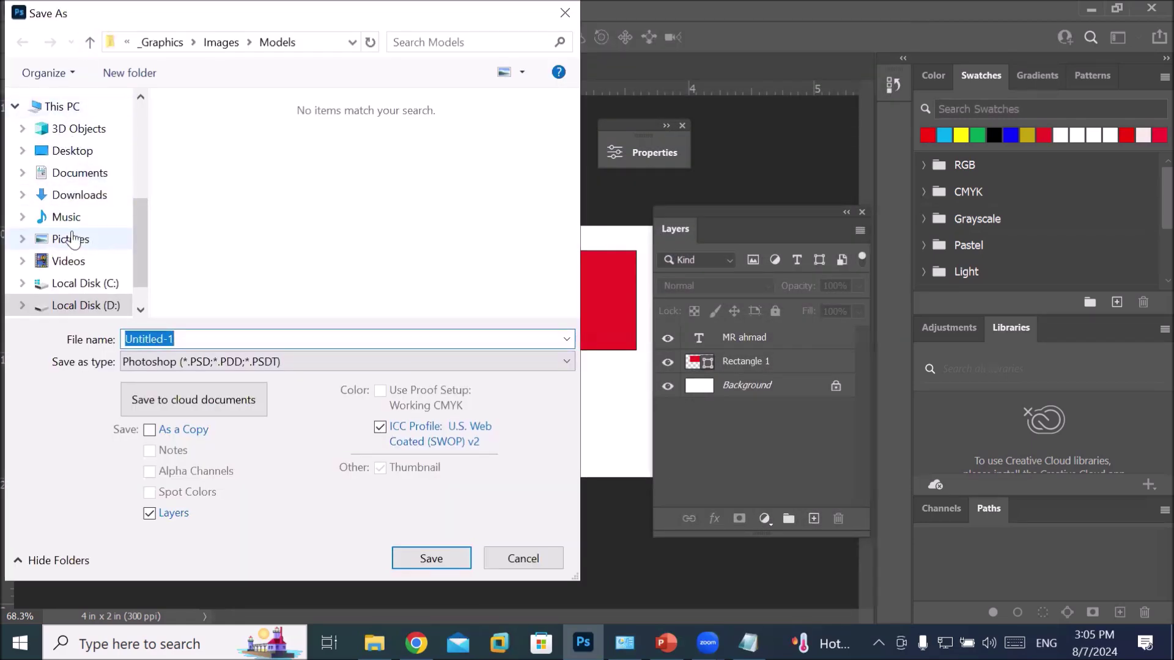
{"action": "left_click_drag", "start_coordinate": [144, 262], "coordinate": [139, 113]}
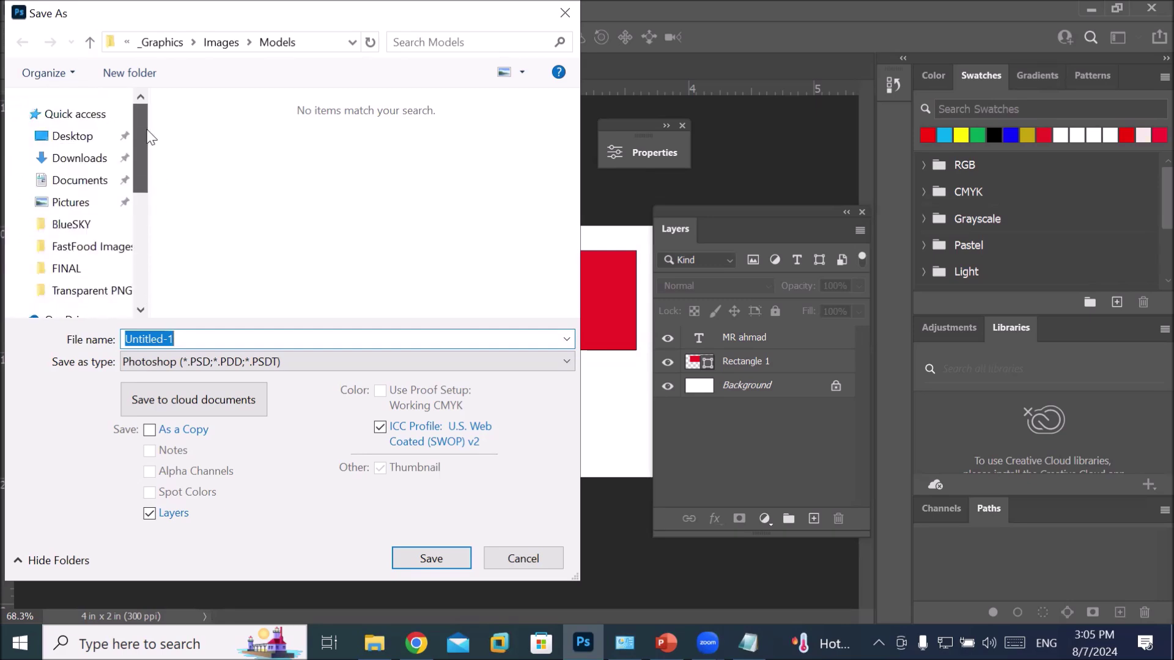
{"action": "left_click", "coordinate": [76, 138]}
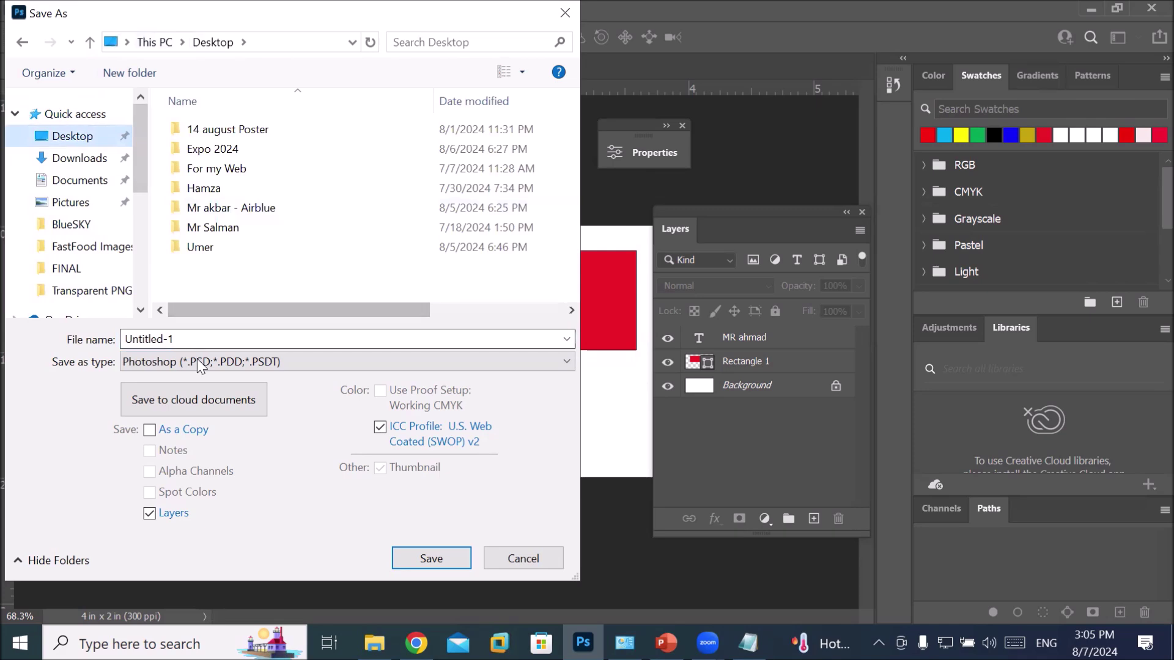
Step: Create a Desktop folder named after the person in the canvas text and open it as the save location
{"action": "left_click", "coordinate": [122, 74]}
{"action": "type", "text": "Mr Ahmad"}
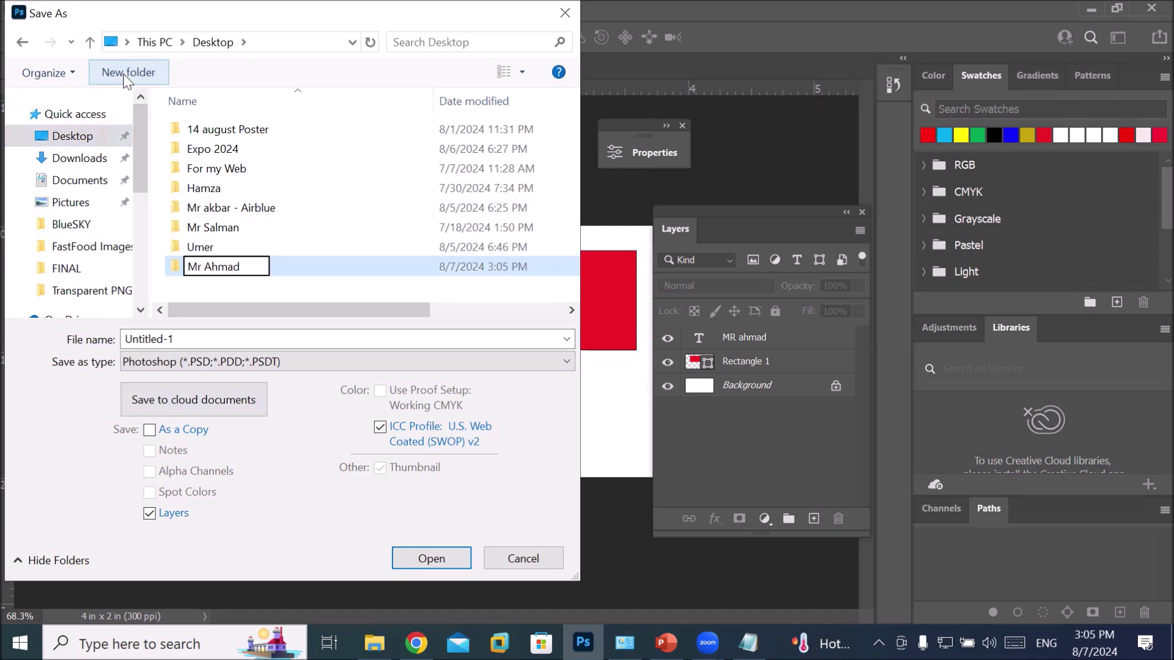
{"action": "key", "text": "Return"}
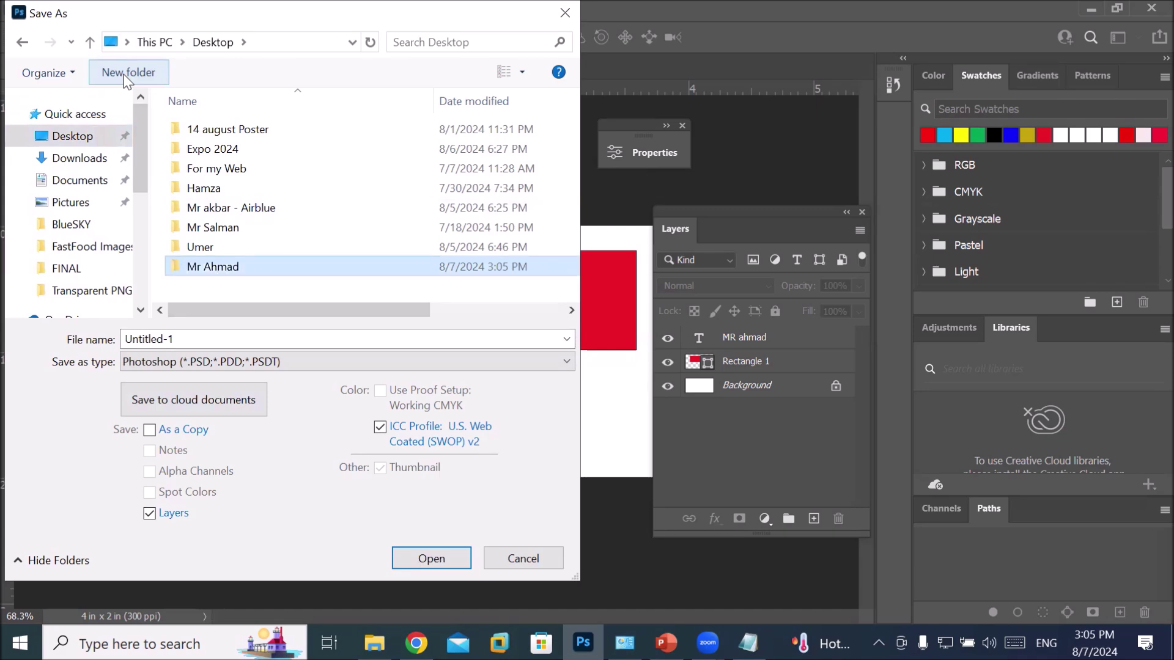
{"action": "key", "text": "Return"}
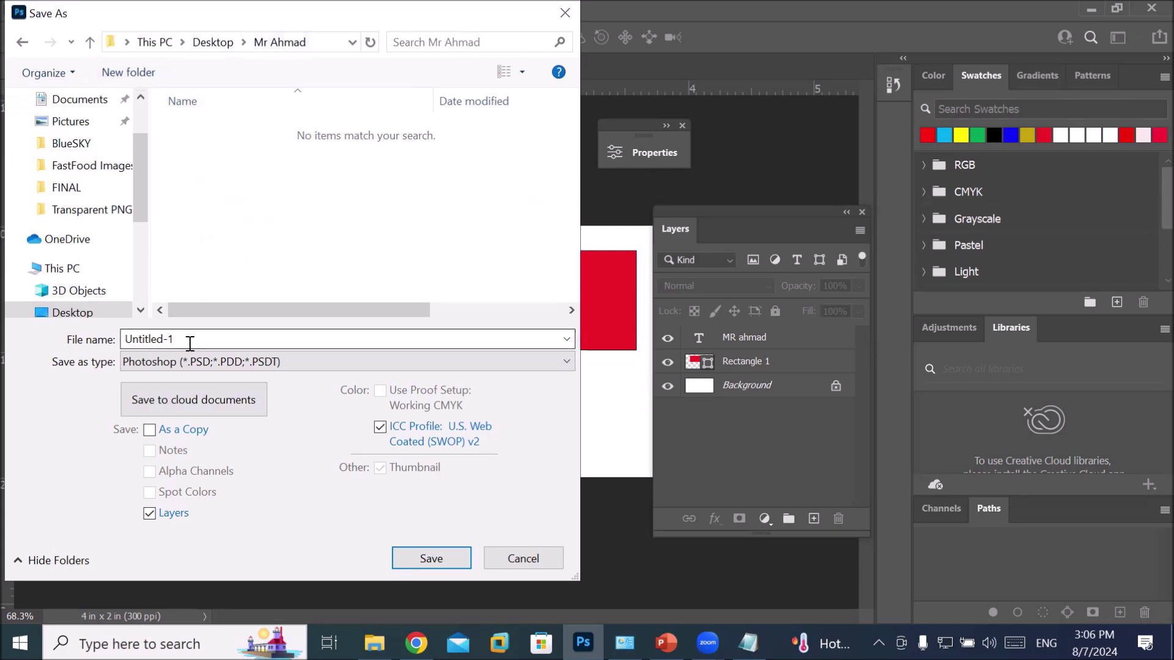
Step: Save the document as a Photoshop file named with the person's name plus "Business card", keeping Maximize Compatibility on
{"action": "left_click_drag", "start_coordinate": [188, 341], "coordinate": [101, 337]}
{"action": "type", "text": "Ahmad Business card"}
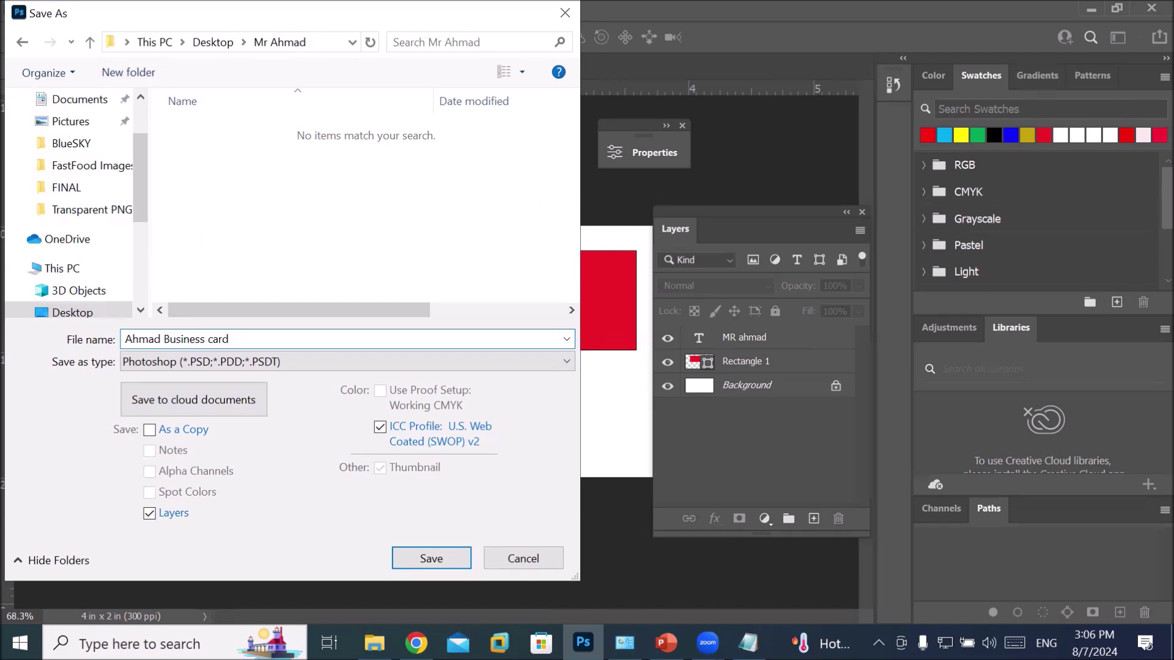
{"action": "key", "text": "Return"}
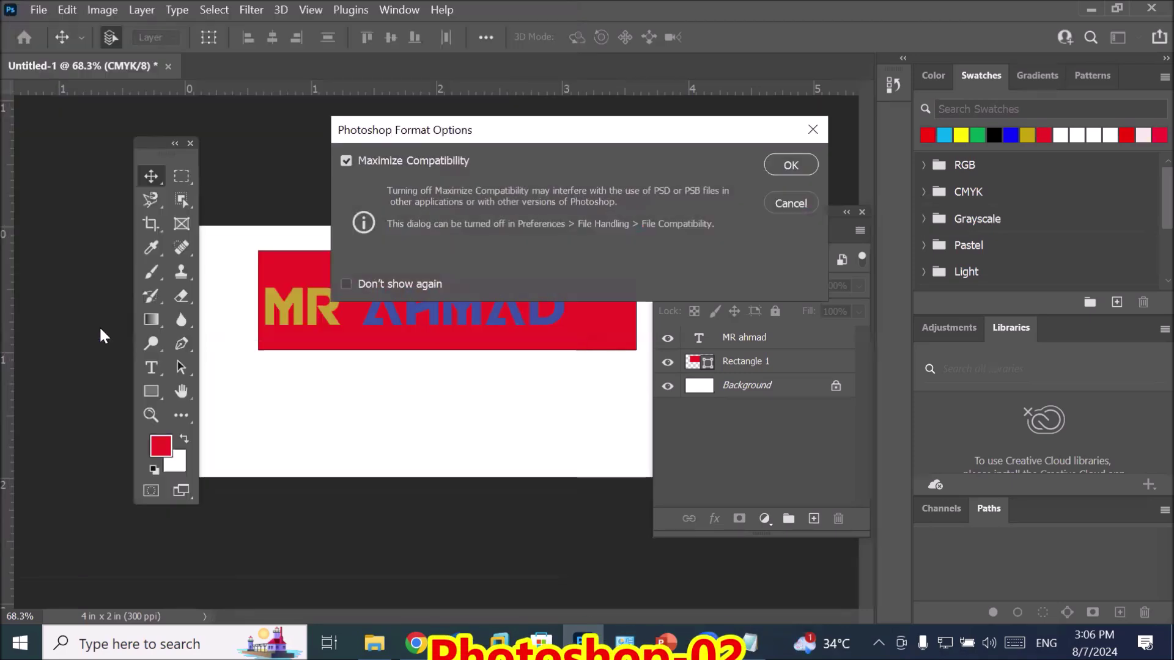
{"action": "left_click", "coordinate": [791, 165]}
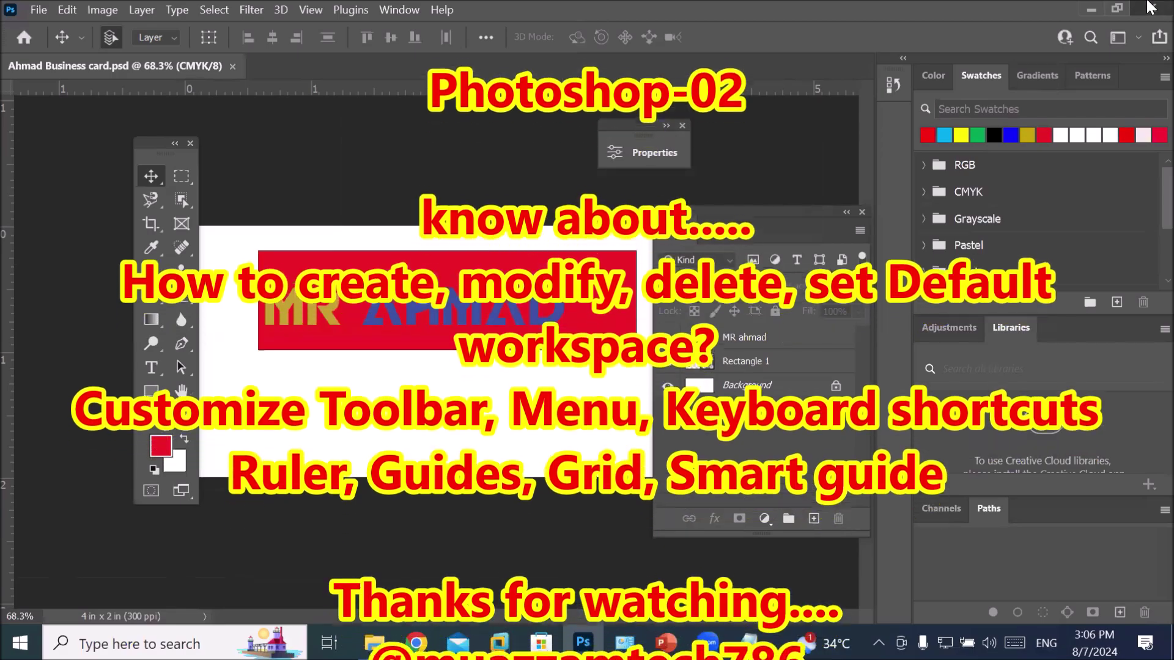